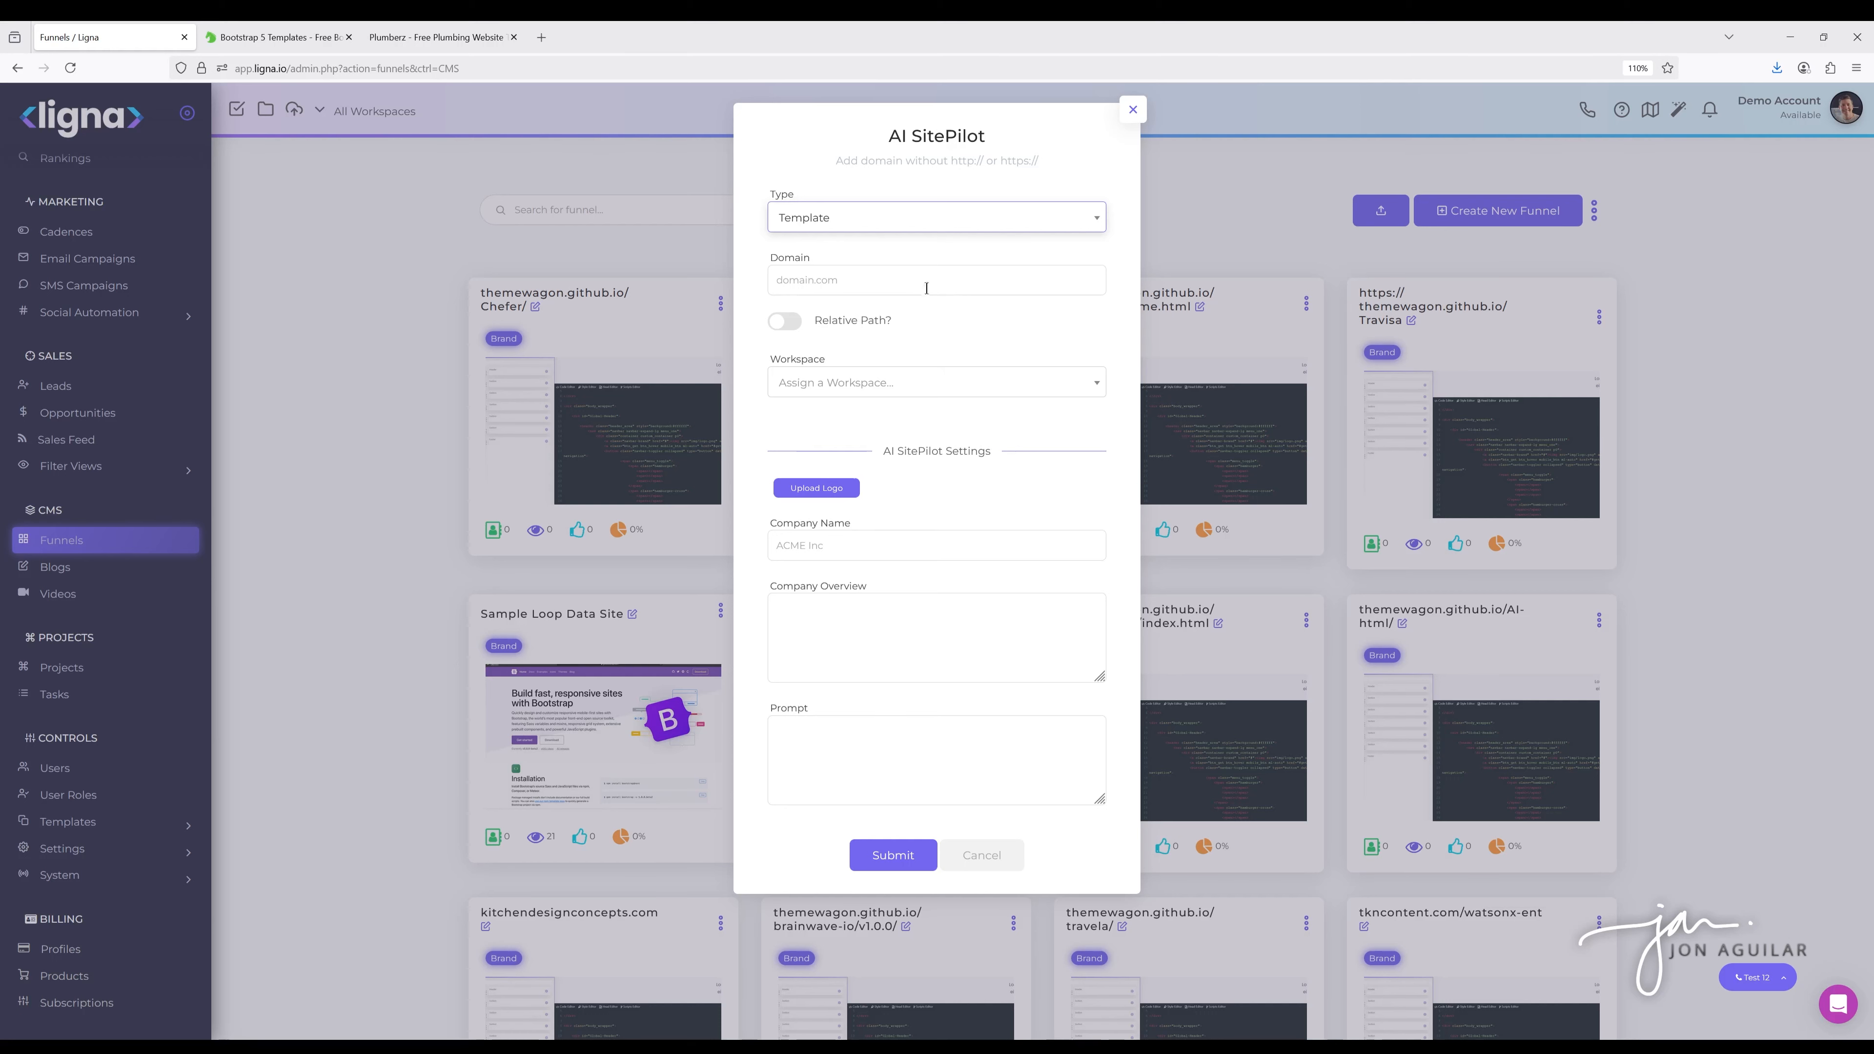
Set the SitePilot type to Template and view the Plumberz demo site and the Bootstrap 5 templates list
{"action": "left_click", "coordinate": [844, 216]}
{"action": "left_click", "coordinate": [829, 272]}
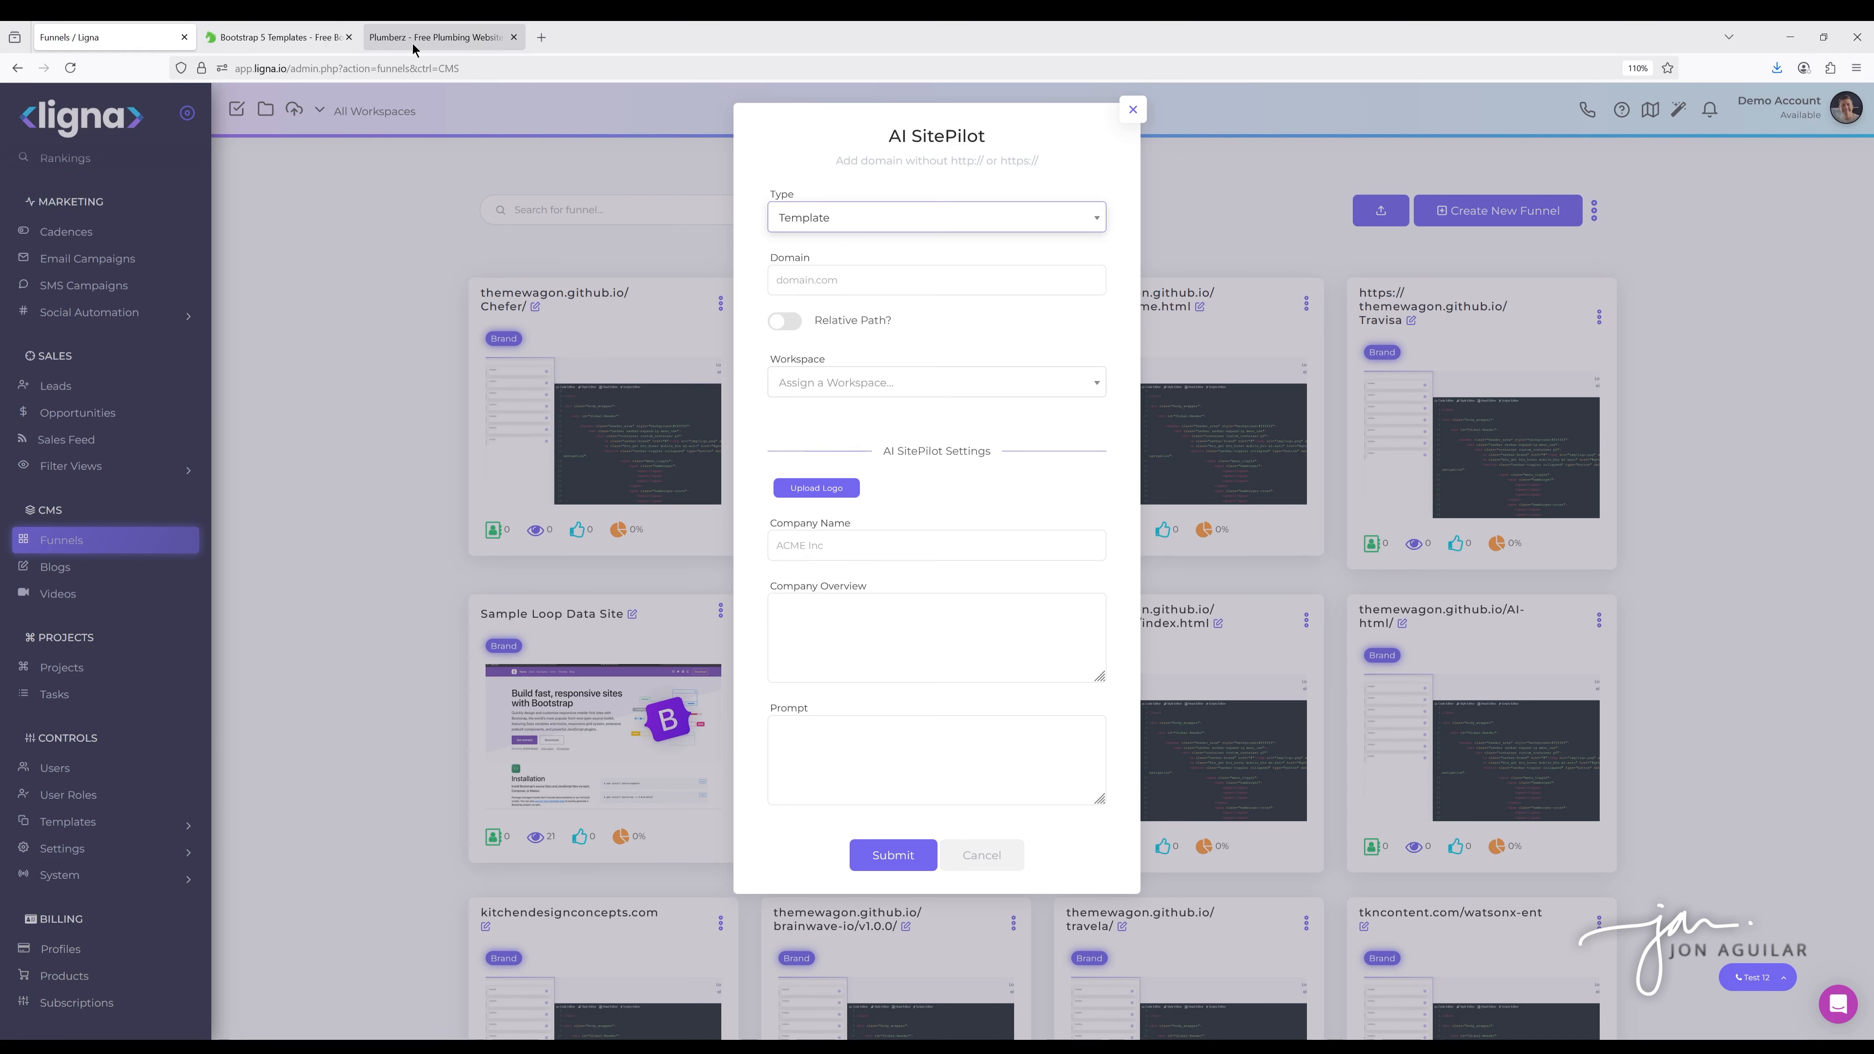
{"action": "left_click", "coordinate": [435, 37]}
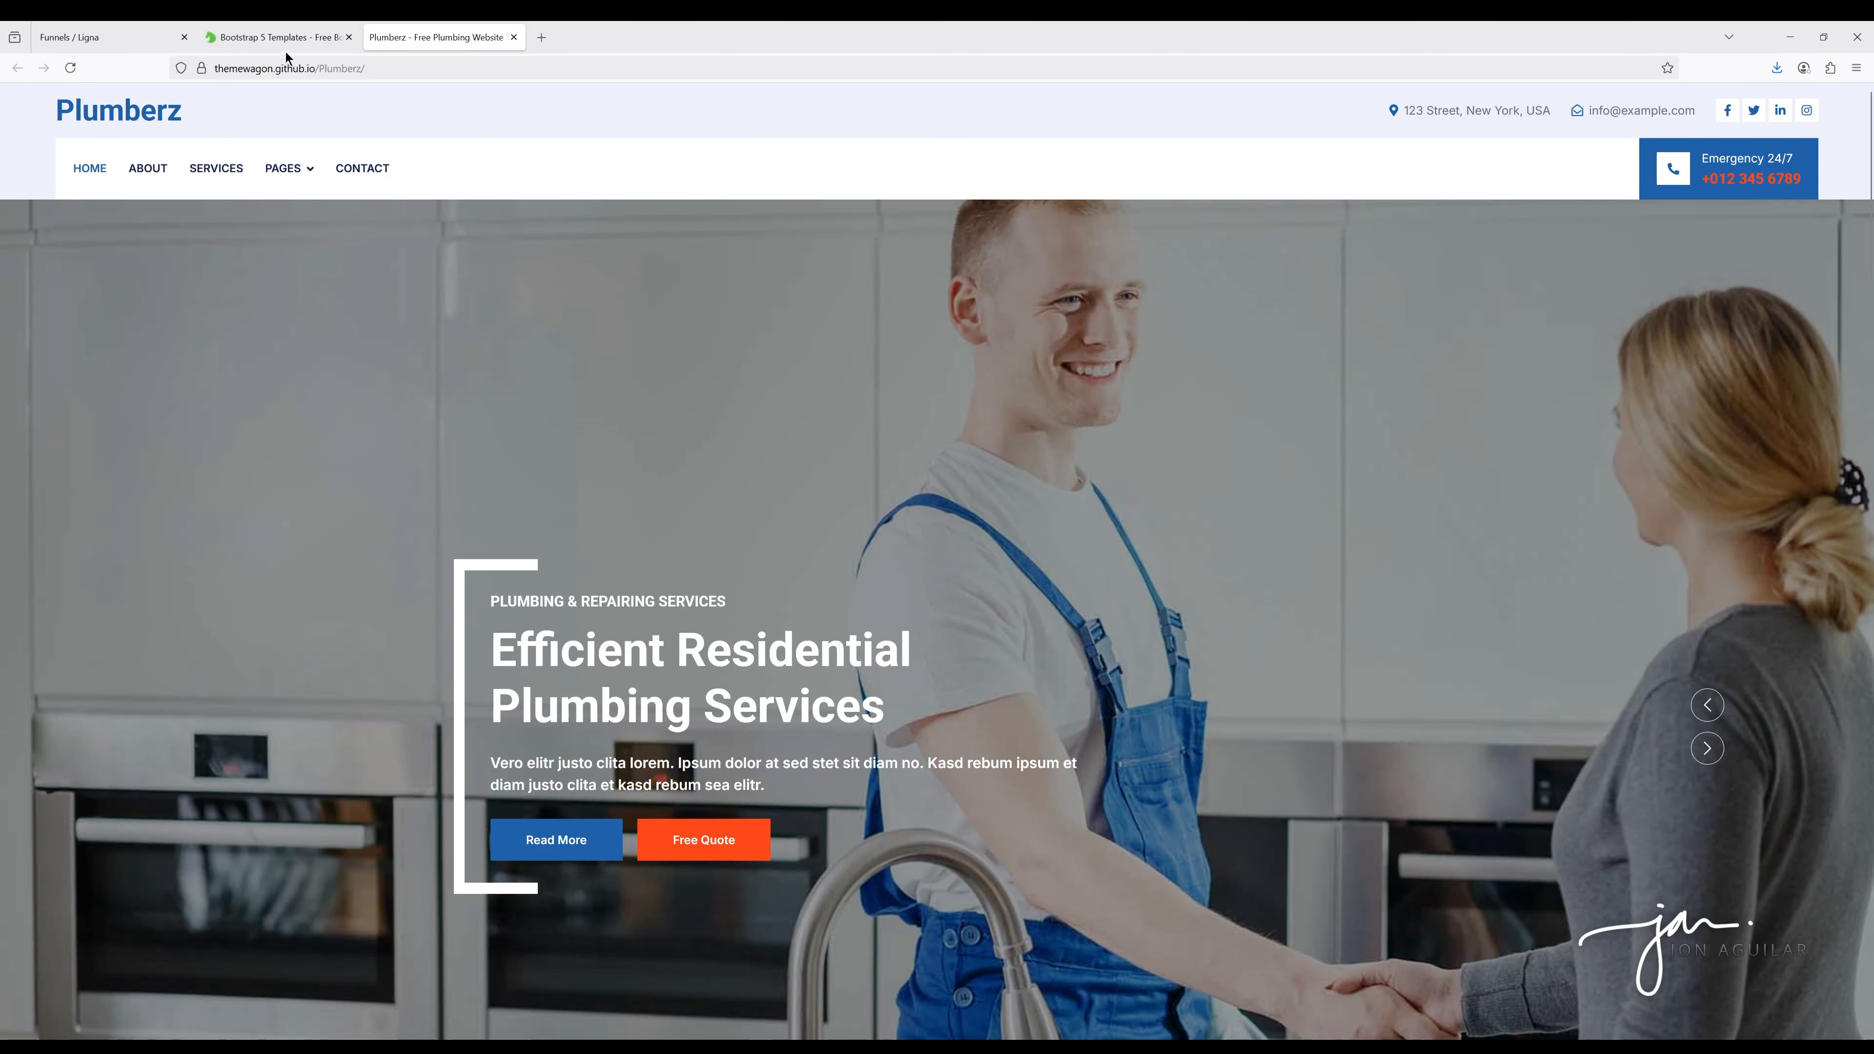
{"action": "left_click", "coordinate": [280, 37]}
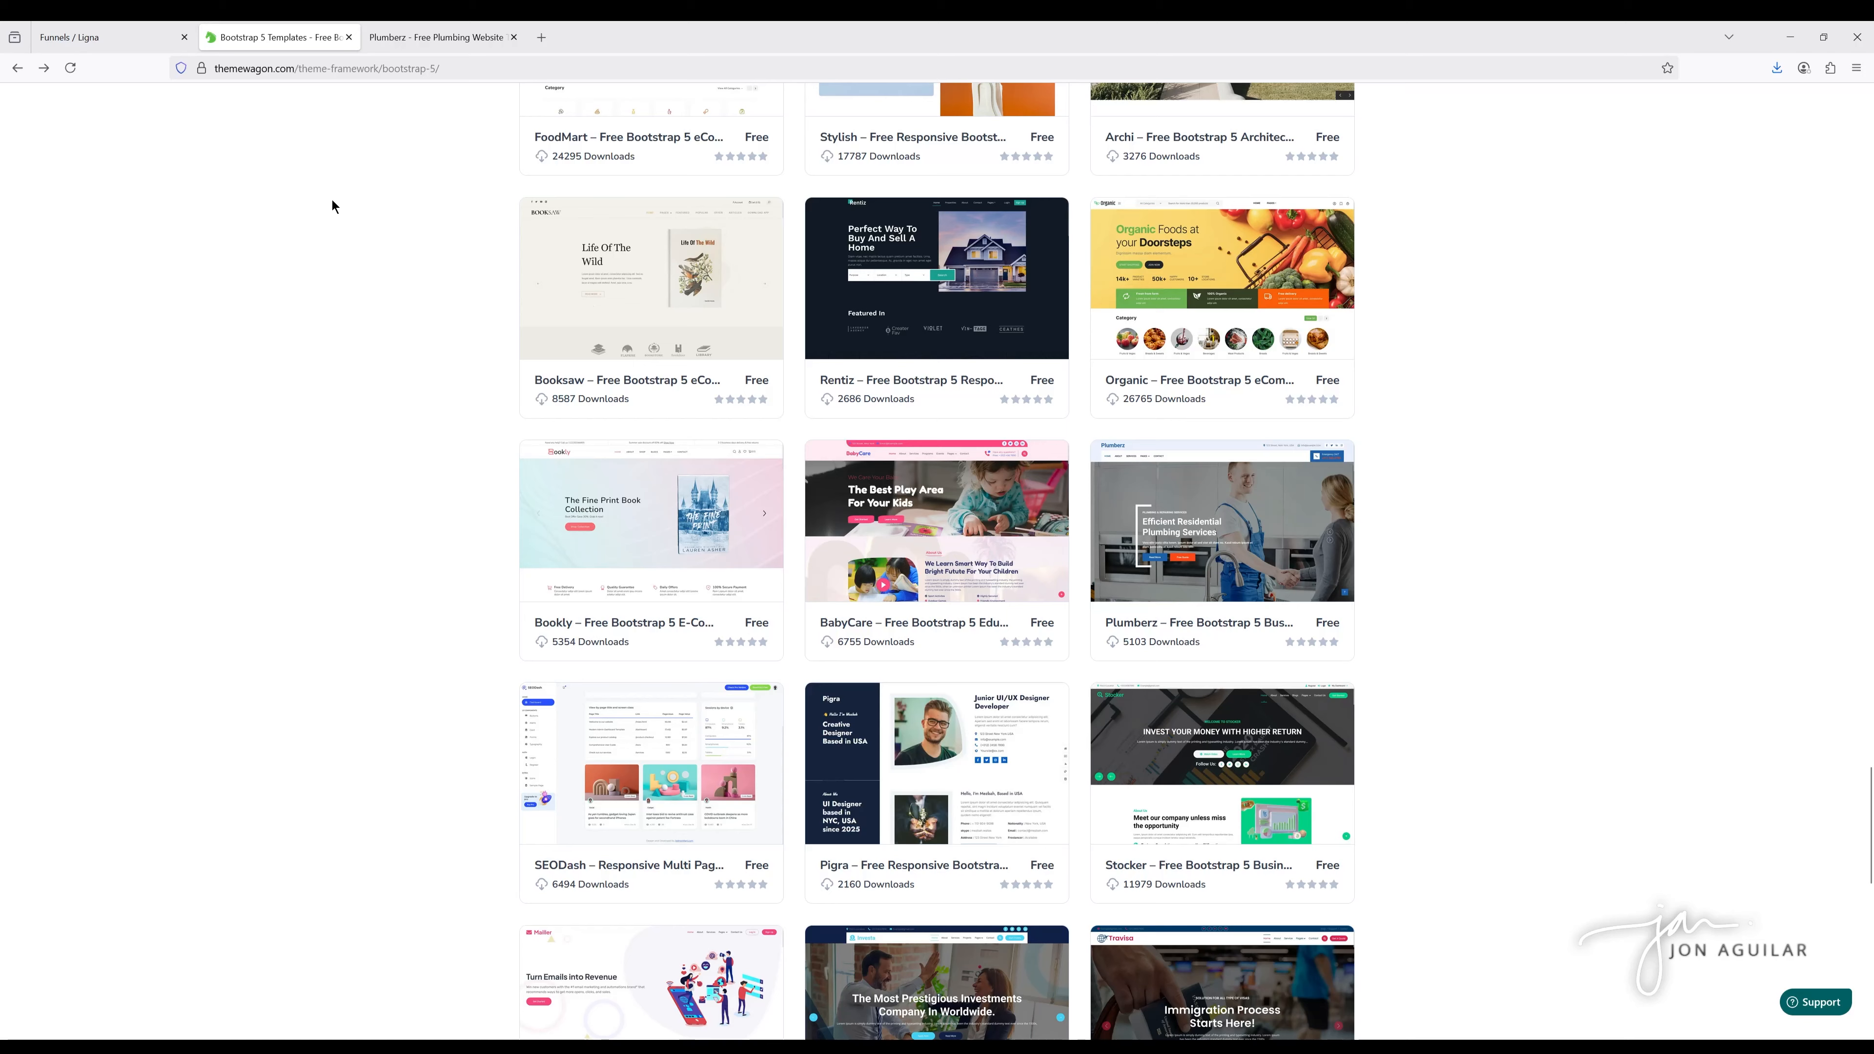
{"action": "left_click", "coordinate": [413, 41]}
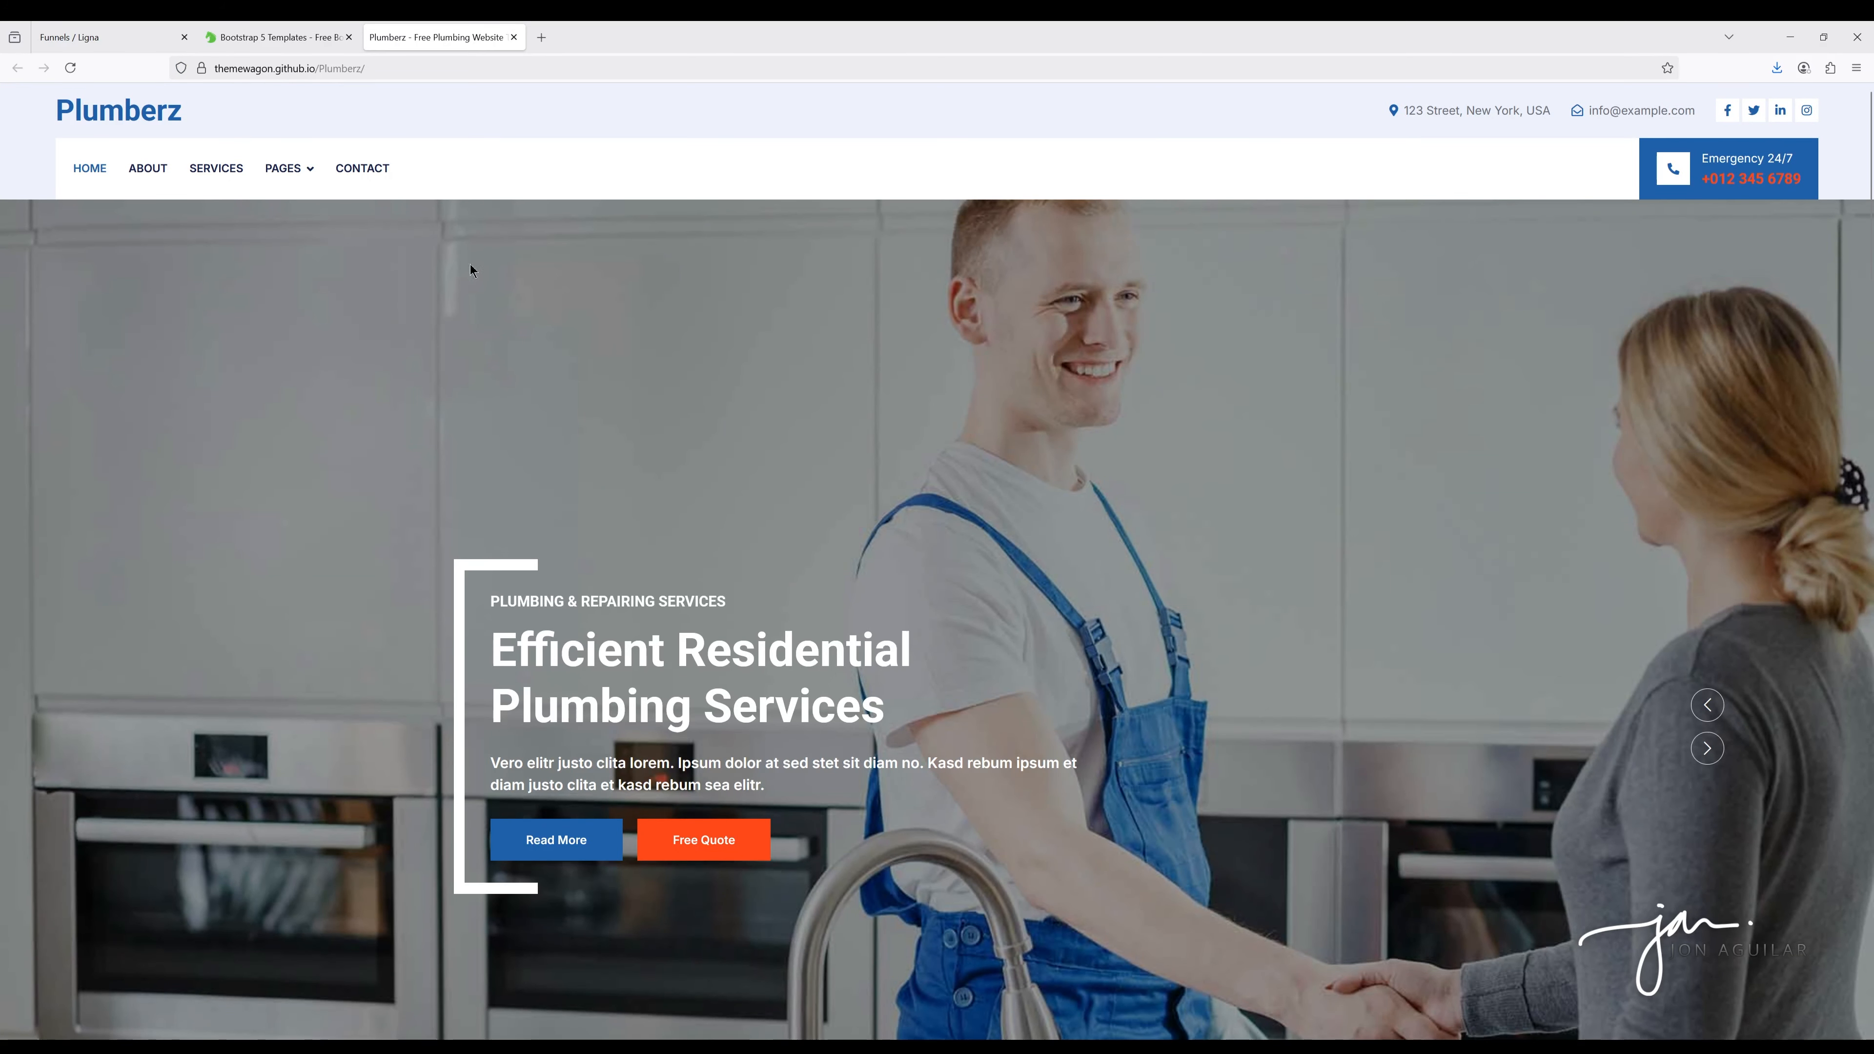
{"action": "left_click", "coordinate": [414, 68]}
{"action": "left_click", "coordinate": [415, 68]}
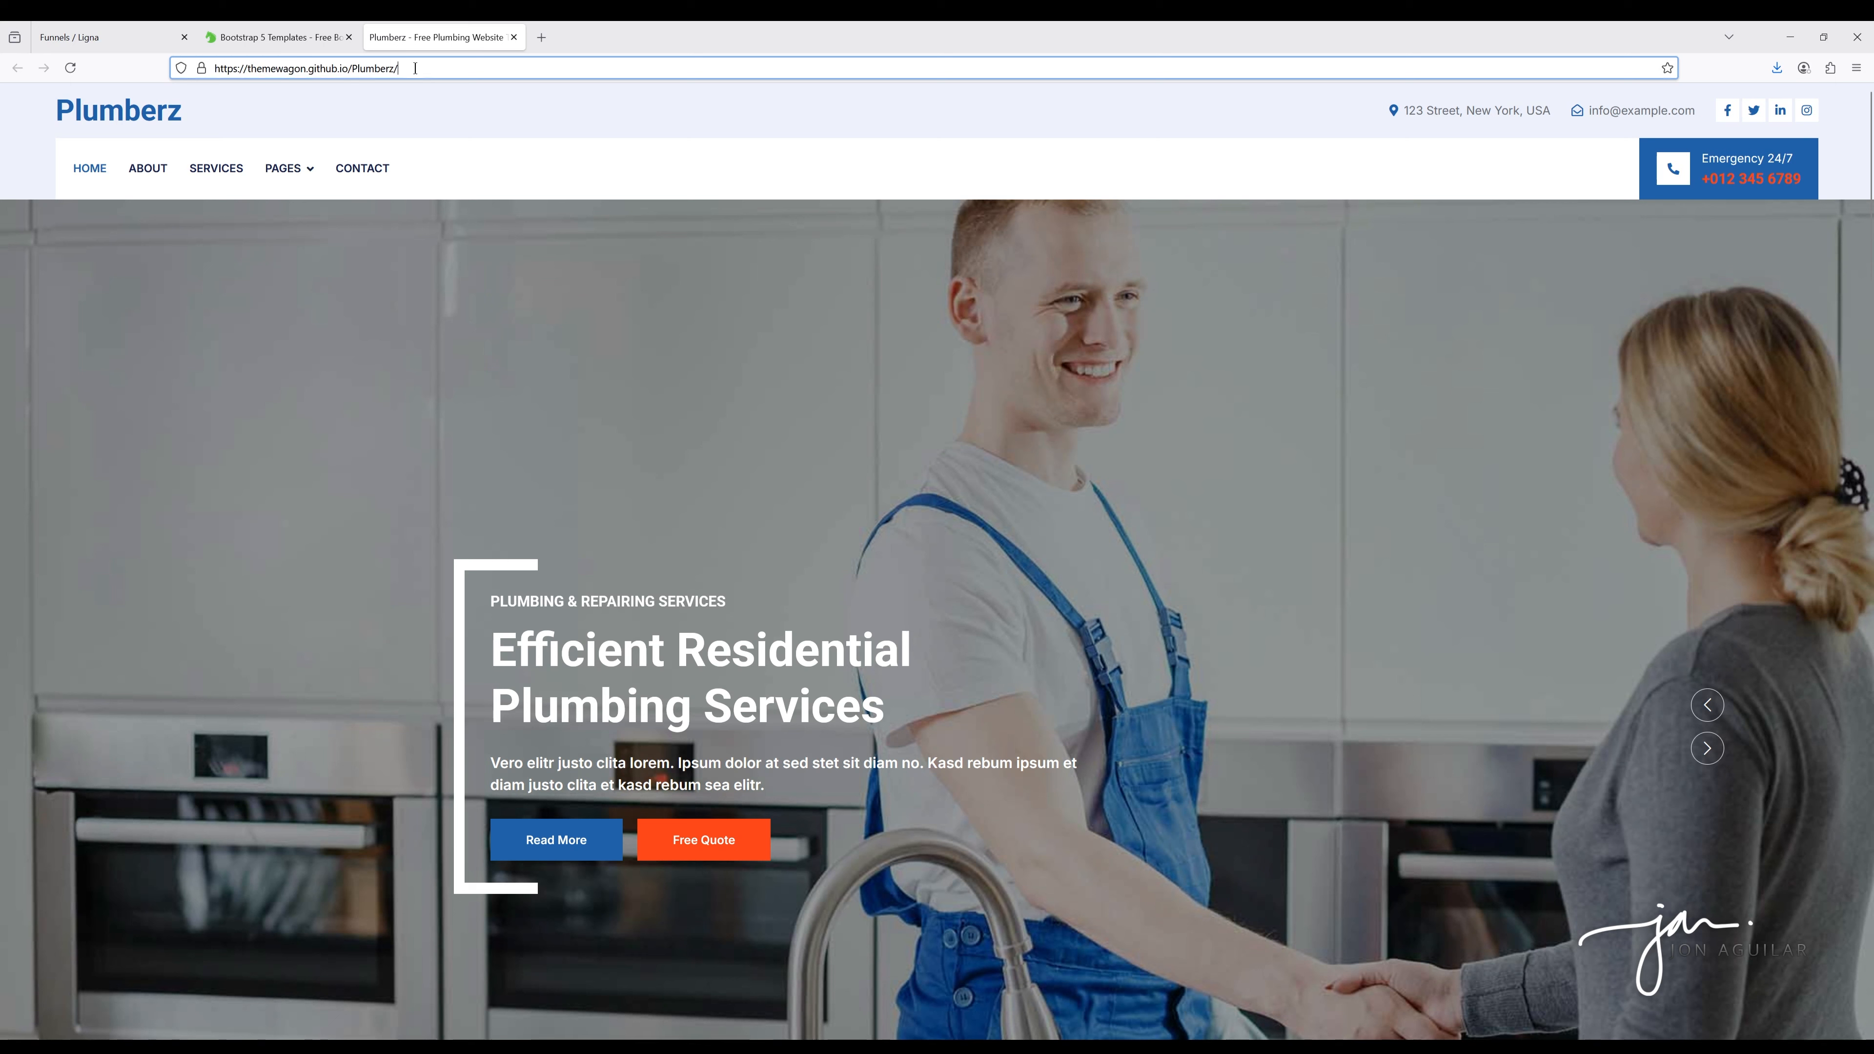
{"action": "left_click_drag", "start_coordinate": [415, 68], "coordinate": [247, 65]}
{"action": "key", "text": "ctrl+c"}
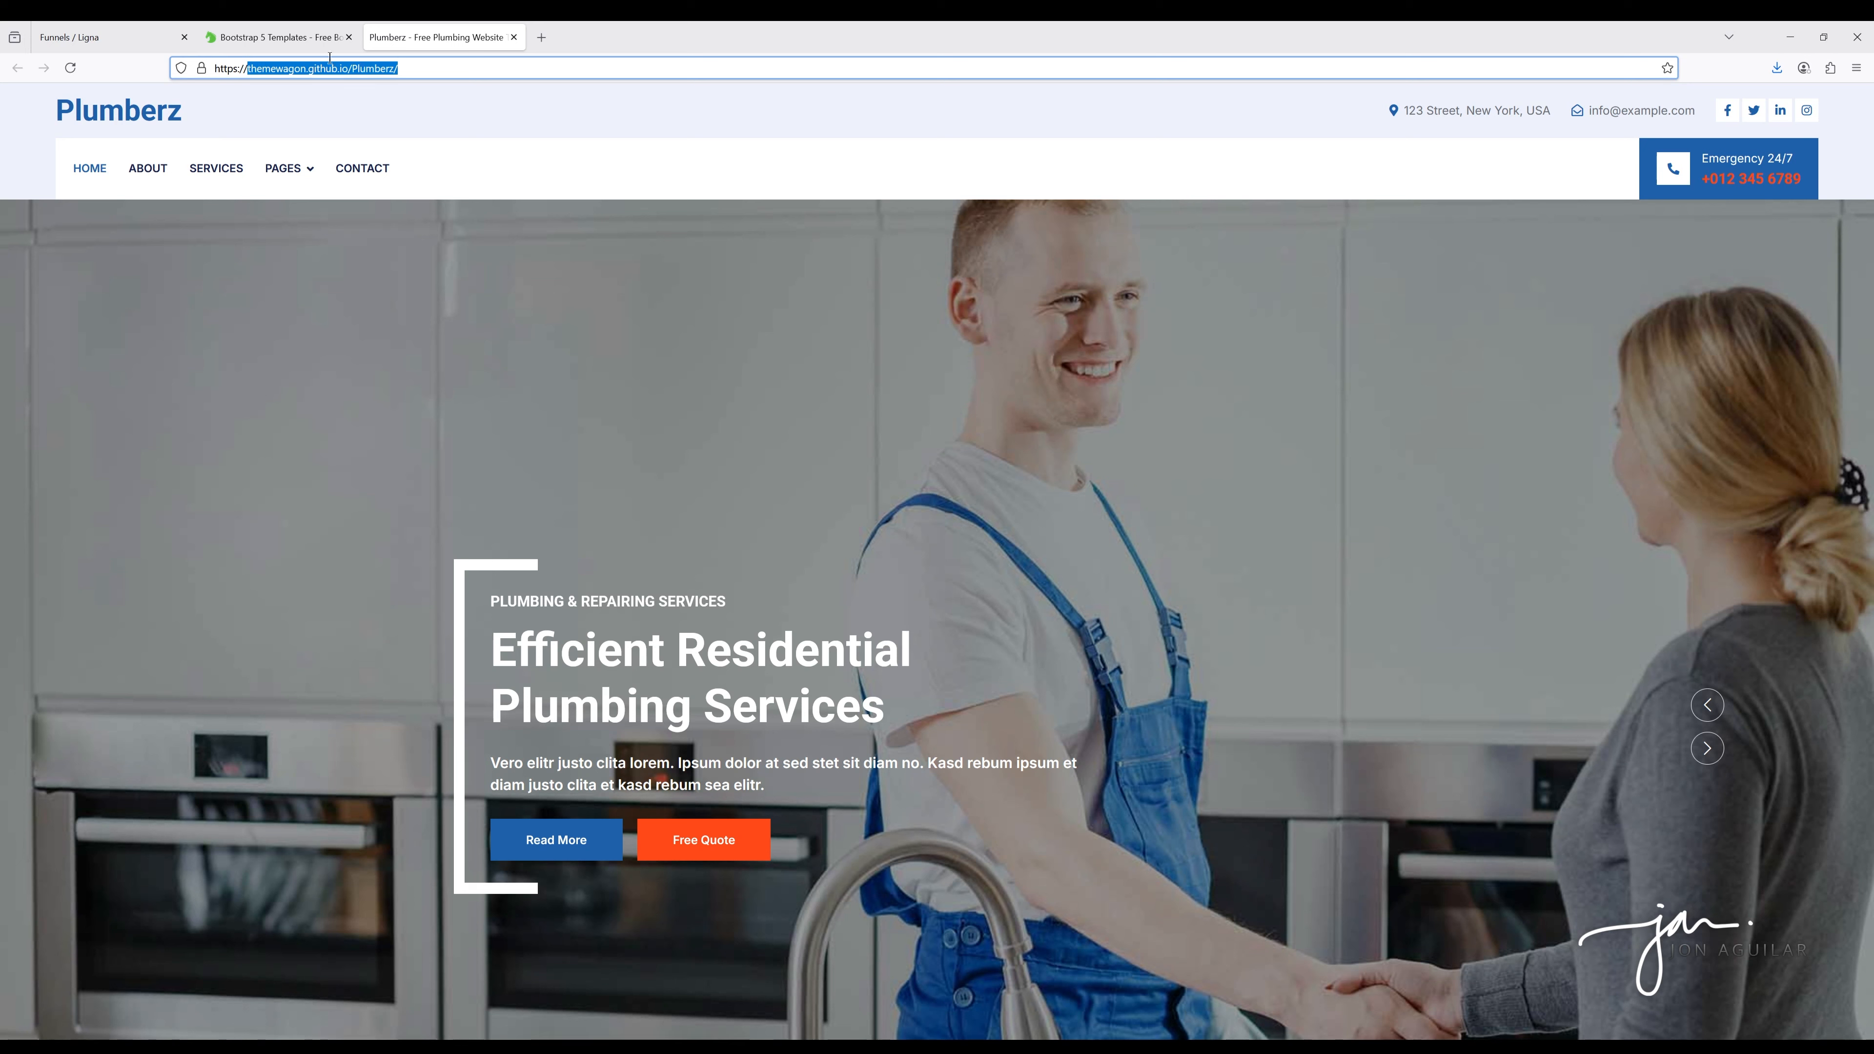
{"action": "left_click", "coordinate": [103, 37]}
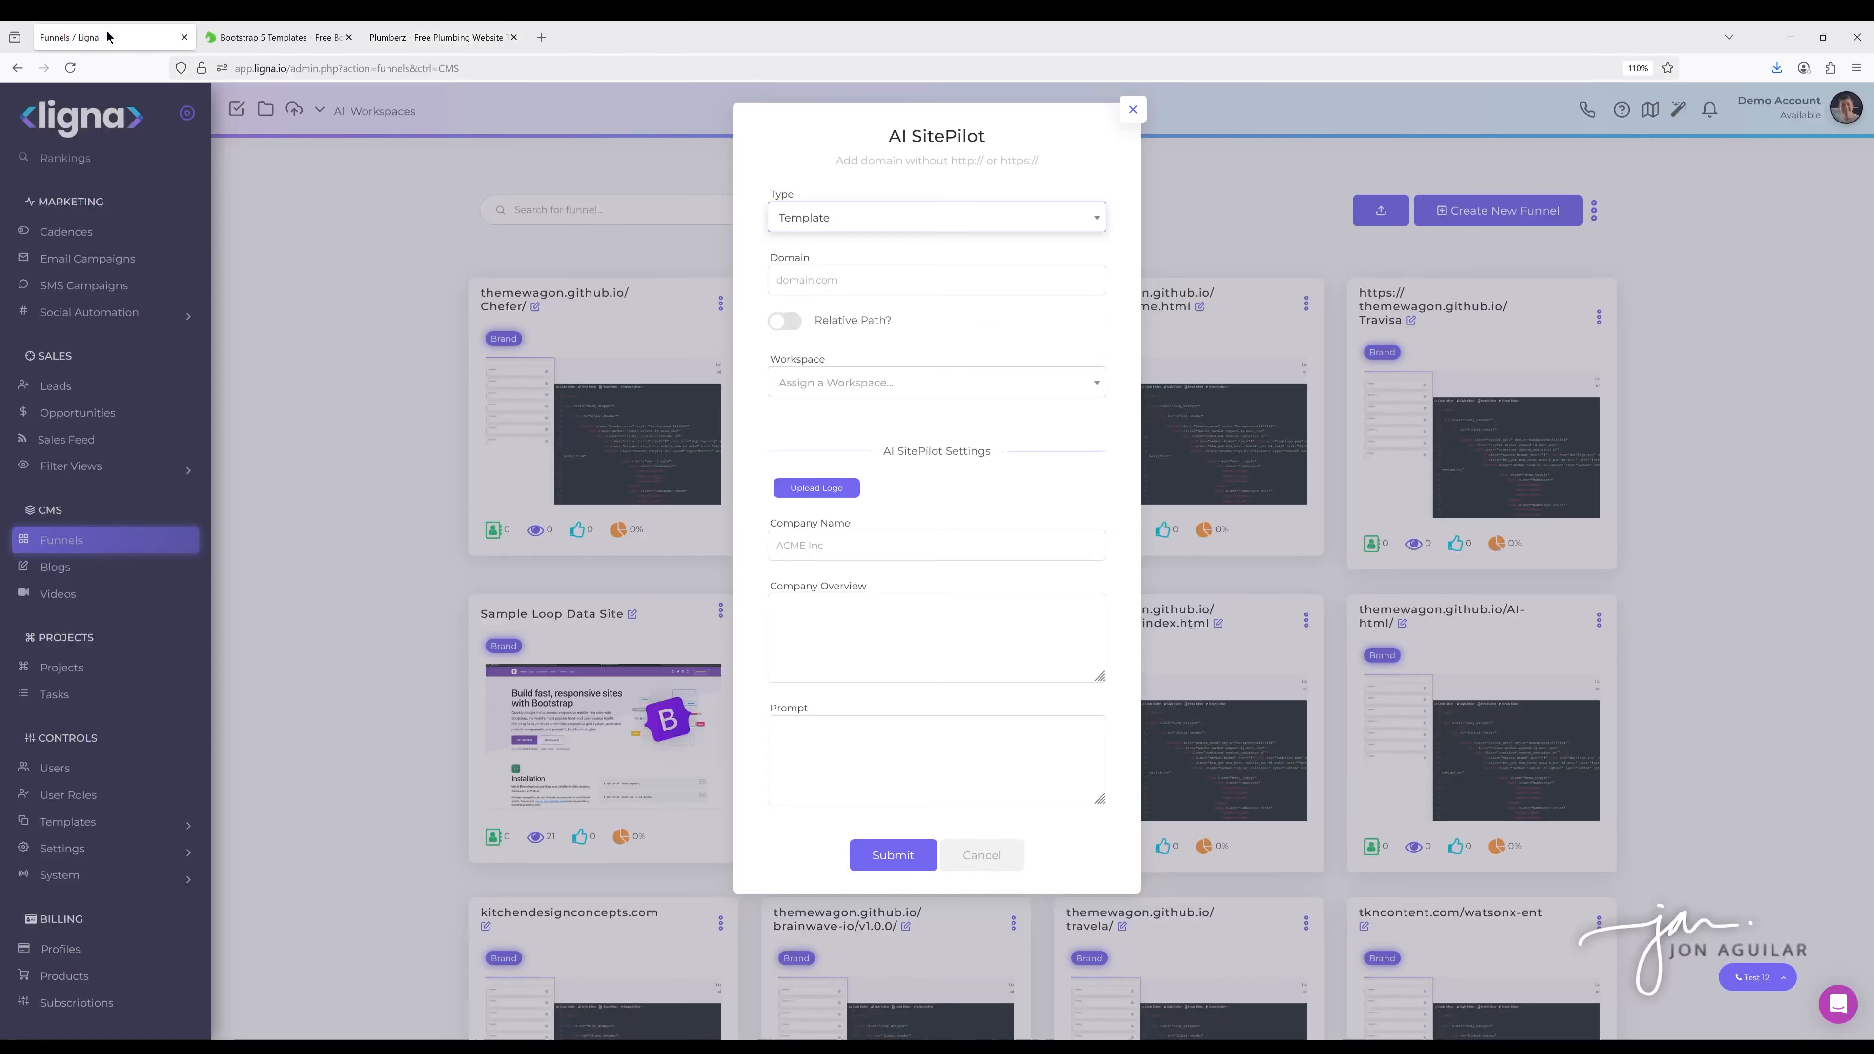
{"action": "left_click", "coordinate": [814, 292]}
{"action": "key", "text": "ctrl+v"}
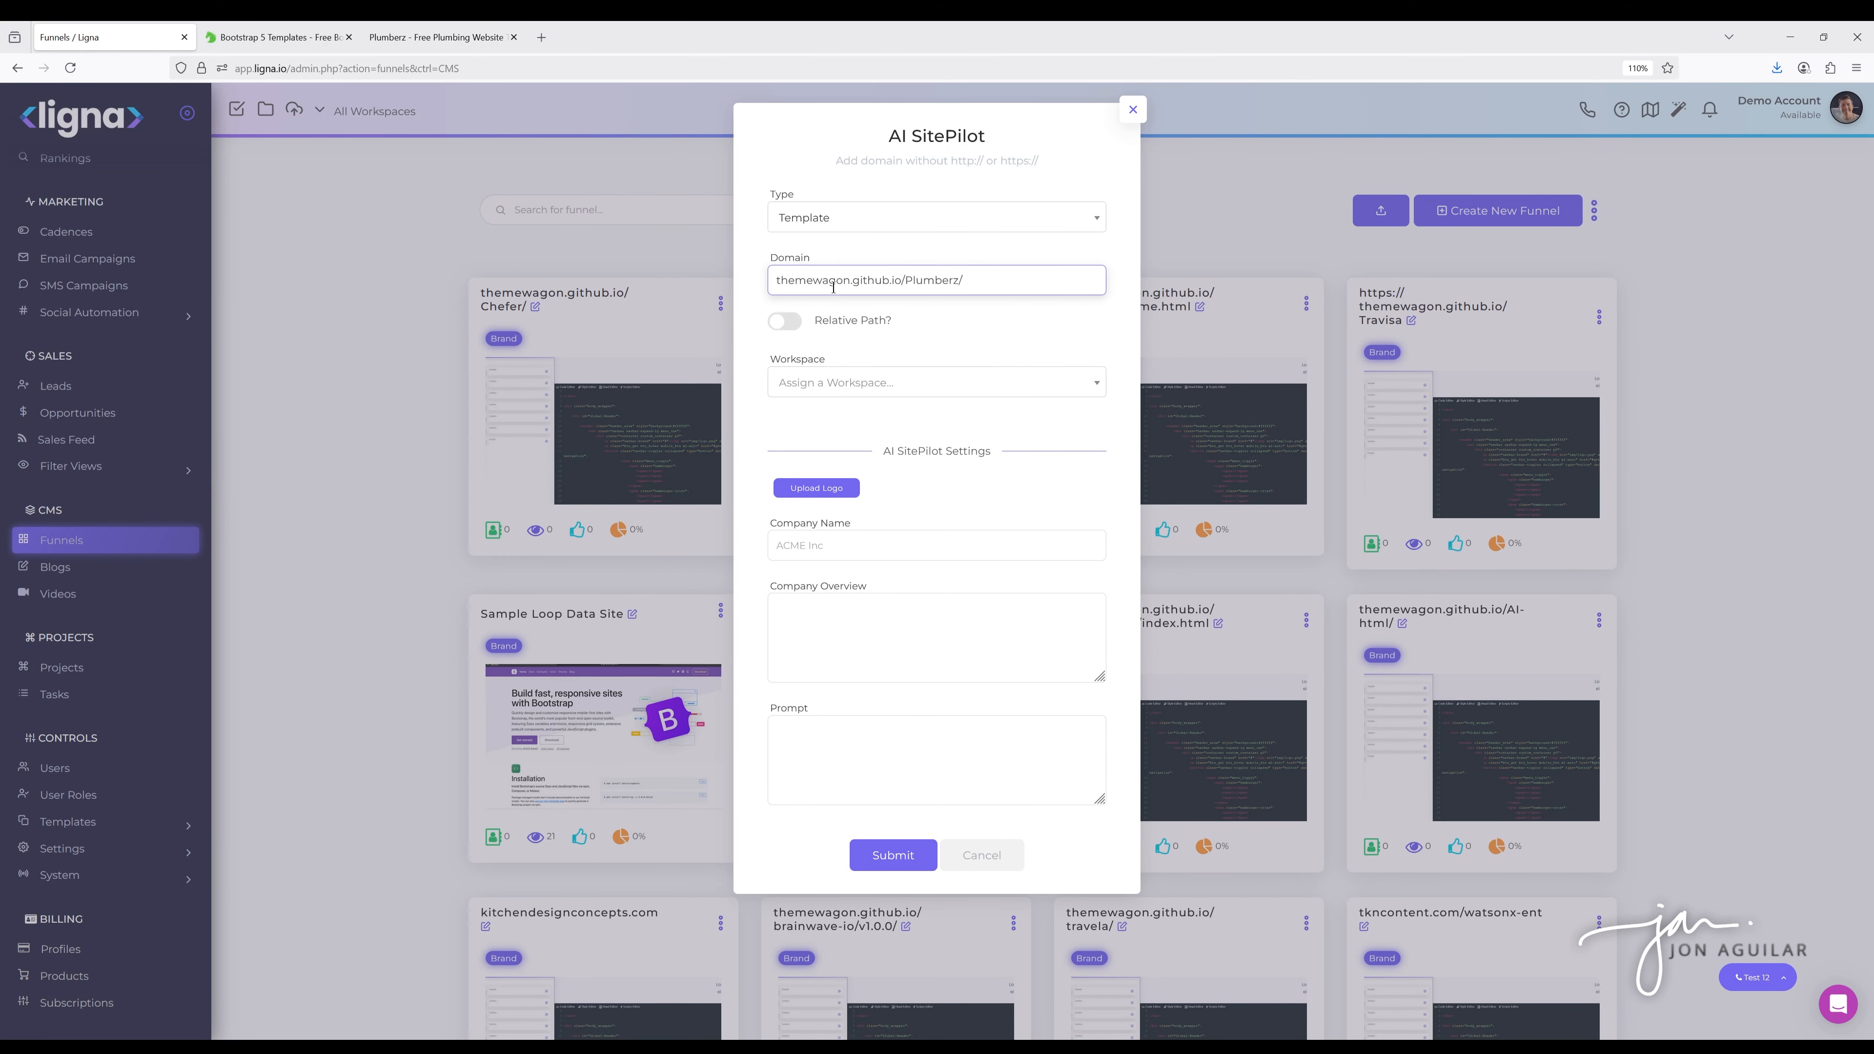
{"action": "left_click", "coordinate": [764, 251]}
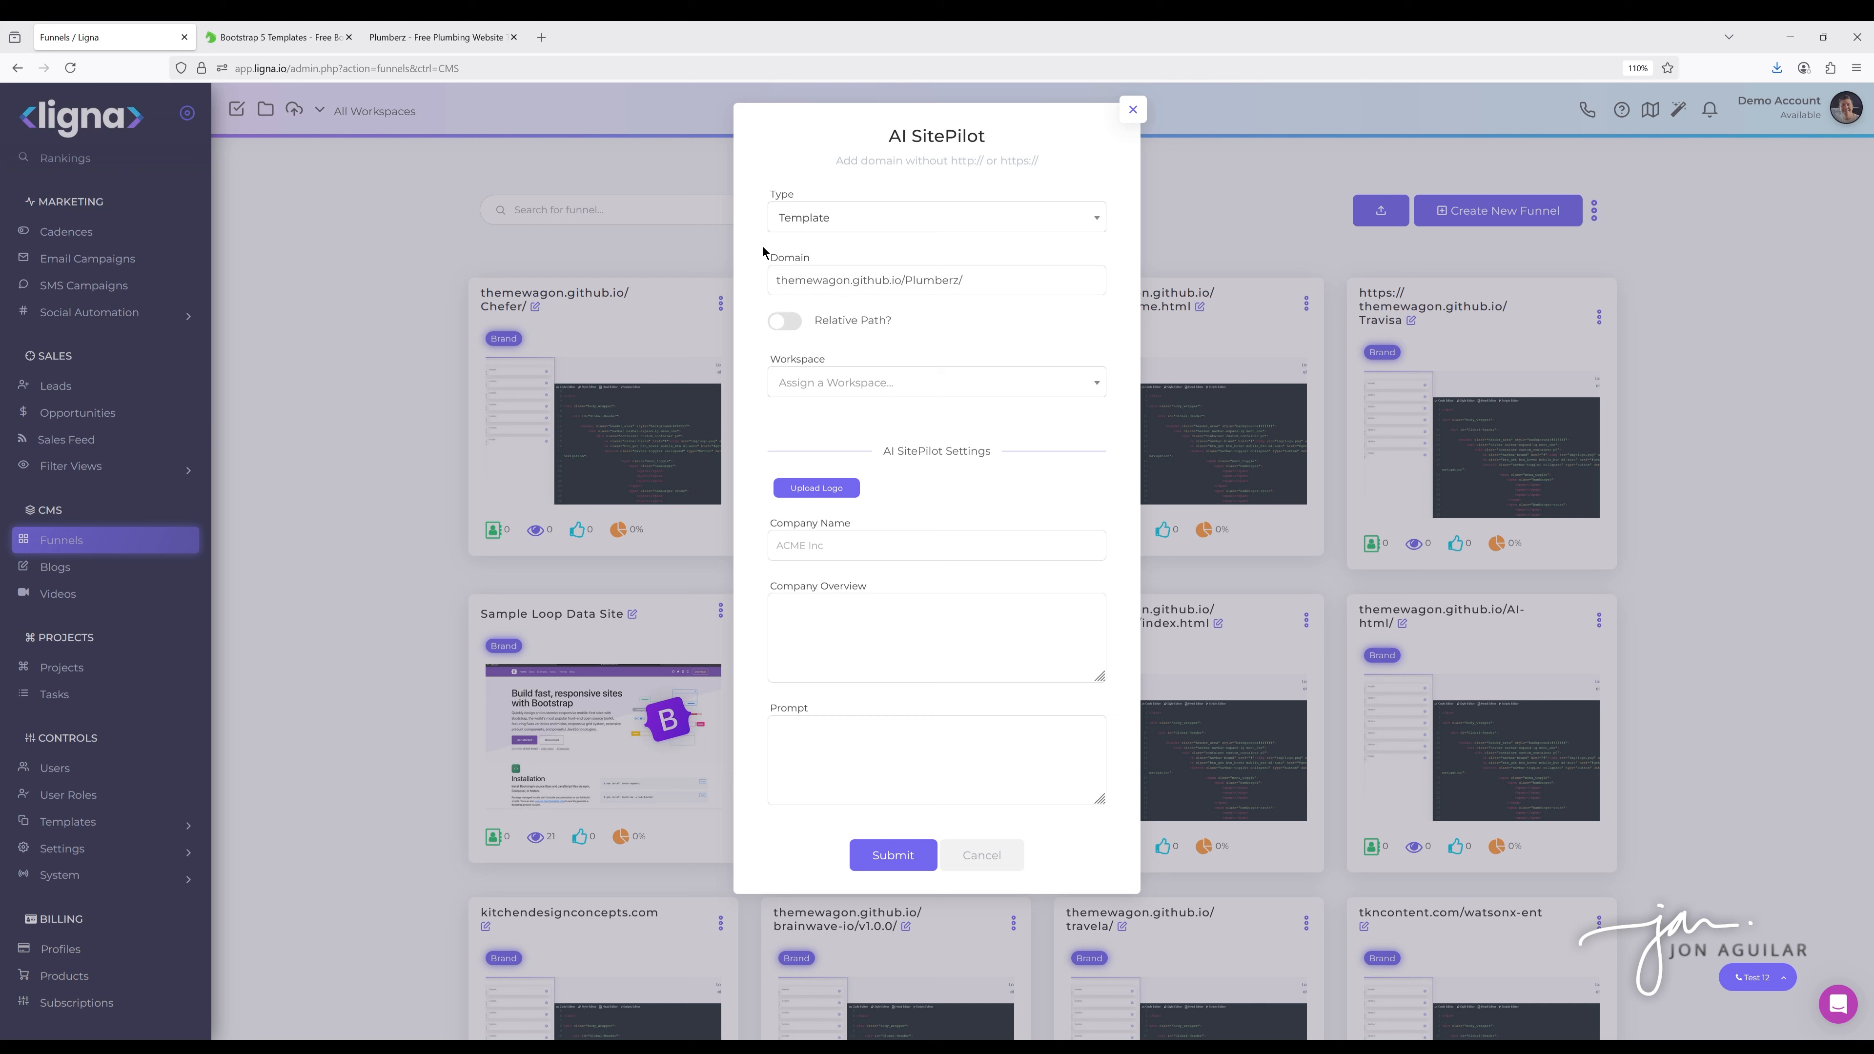
Enable the relative path option and choose next-door-logo.png from the Images folder as the logo
{"action": "left_click", "coordinate": [791, 325]}
{"action": "left_click", "coordinate": [814, 490]}
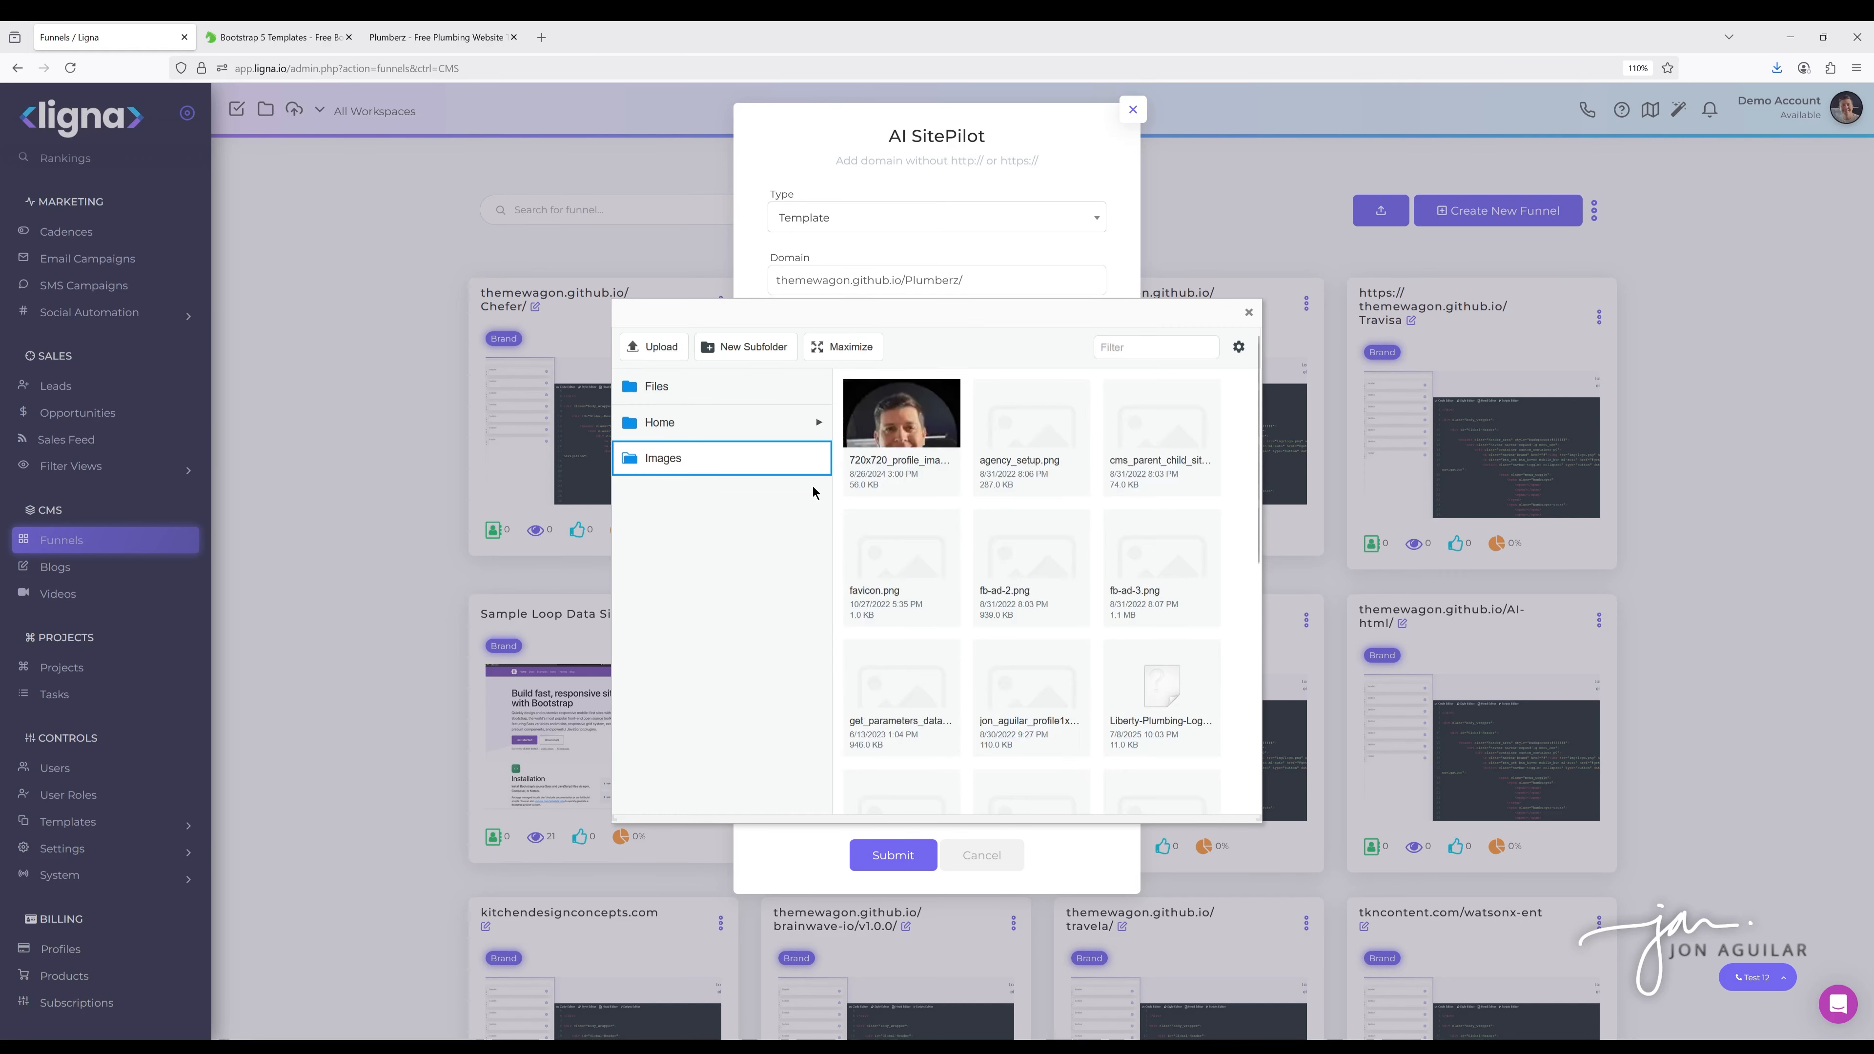
{"action": "scroll", "coordinate": [1087, 561], "scroll_direction": "down", "scroll_amount": 5}
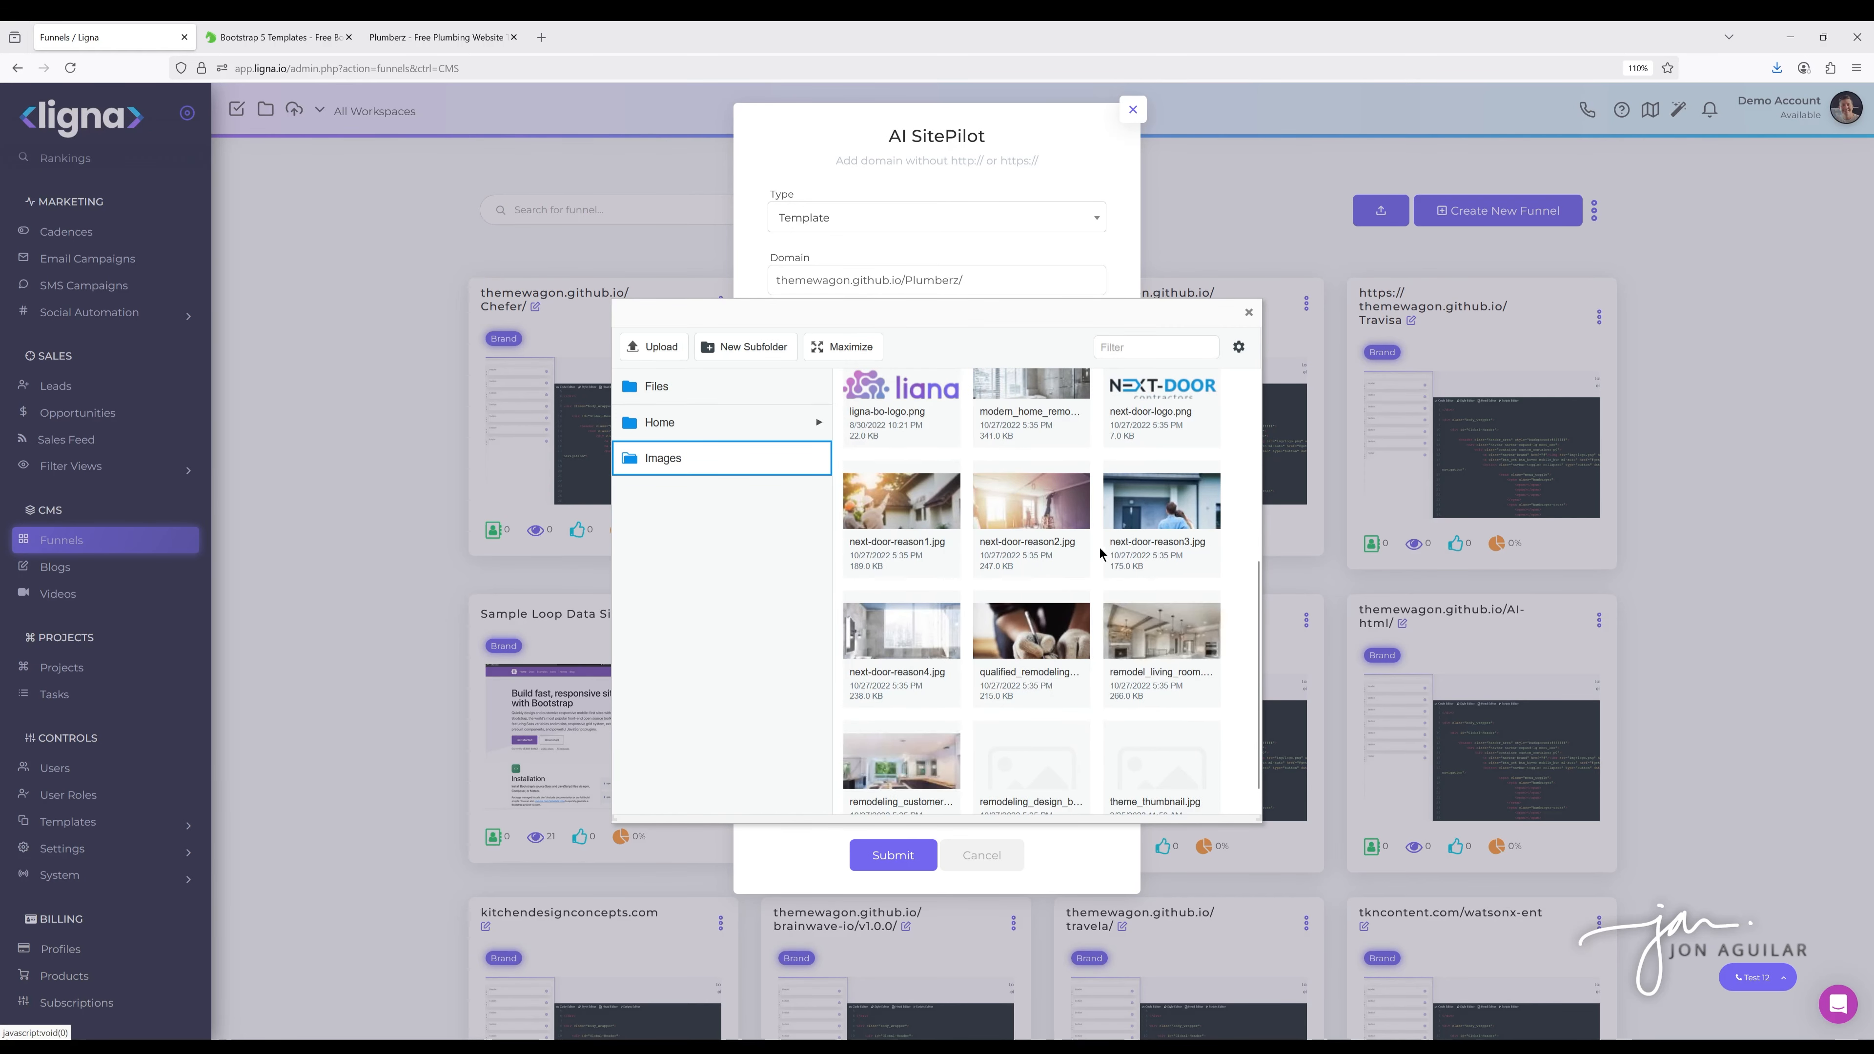
{"action": "scroll", "coordinate": [1100, 552], "scroll_direction": "up", "scroll_amount": 2}
{"action": "left_click", "coordinate": [1167, 576]}
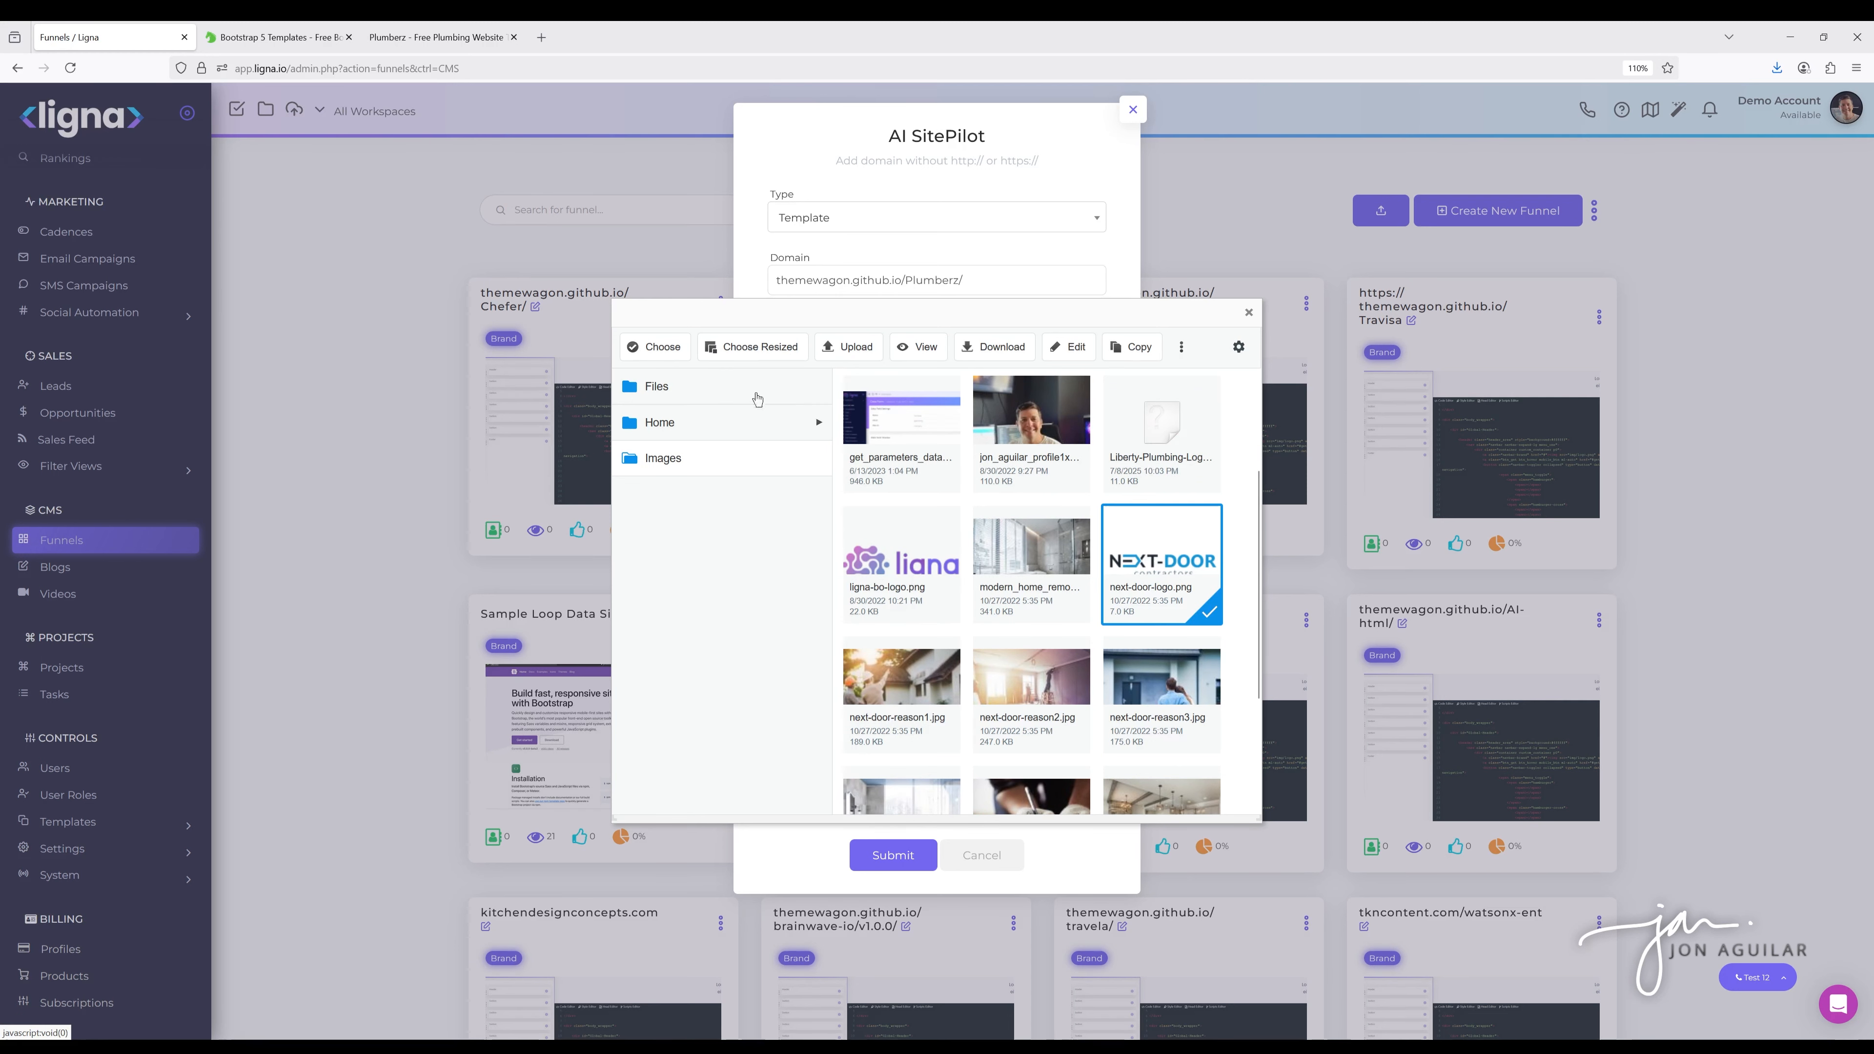
{"action": "left_click", "coordinate": [661, 353]}
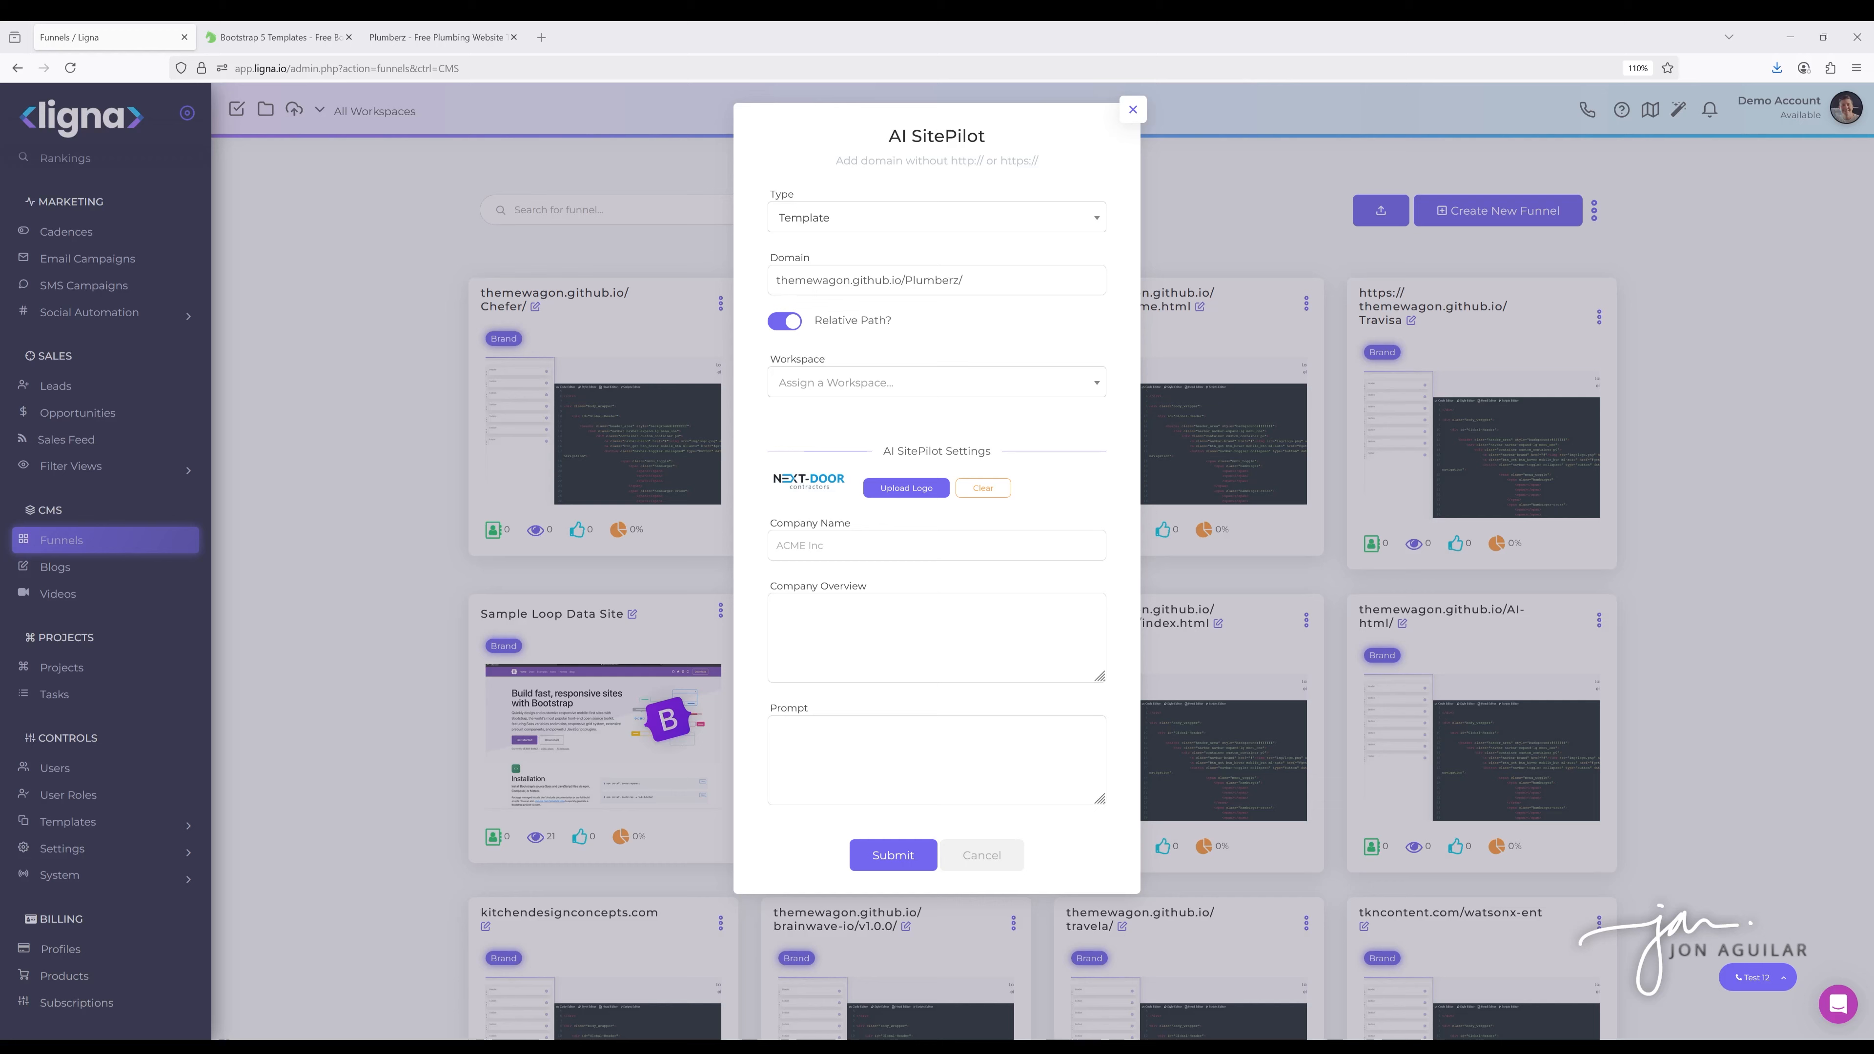
Enter Next-Door Contractors as the company name and paste the prepared company overview text
{"action": "left_click", "coordinate": [803, 545]}
{"action": "type", "text": "Next-Door Contractors"}
{"action": "left_click", "coordinate": [987, 642]}
{"action": "key", "text": "ctrl+v"}
Remove "Leander/" from the company overview so the location reads "Austin, TX", and check the rest of the text
{"action": "scroll", "coordinate": [968, 647], "scroll_direction": "up", "scroll_amount": 5}
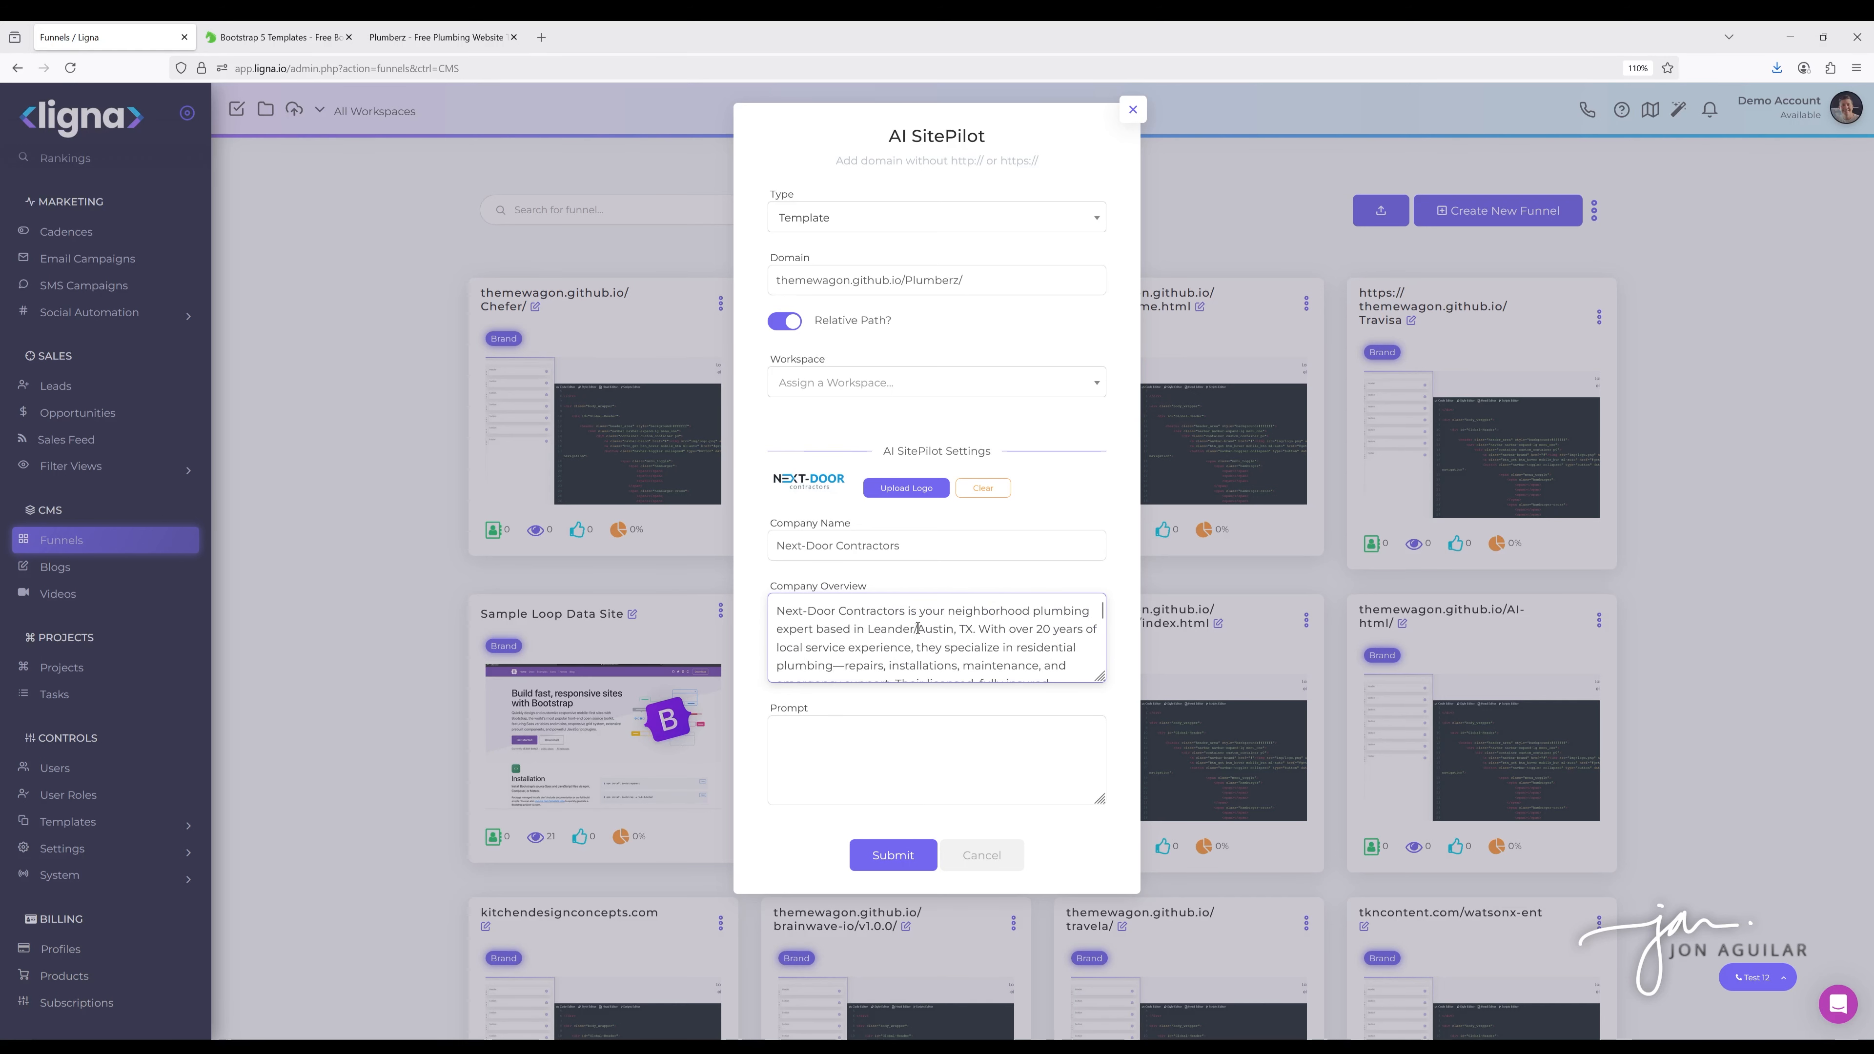
{"action": "left_click_drag", "start_coordinate": [918, 628], "coordinate": [865, 628]}
{"action": "key", "text": "BackSpace"}
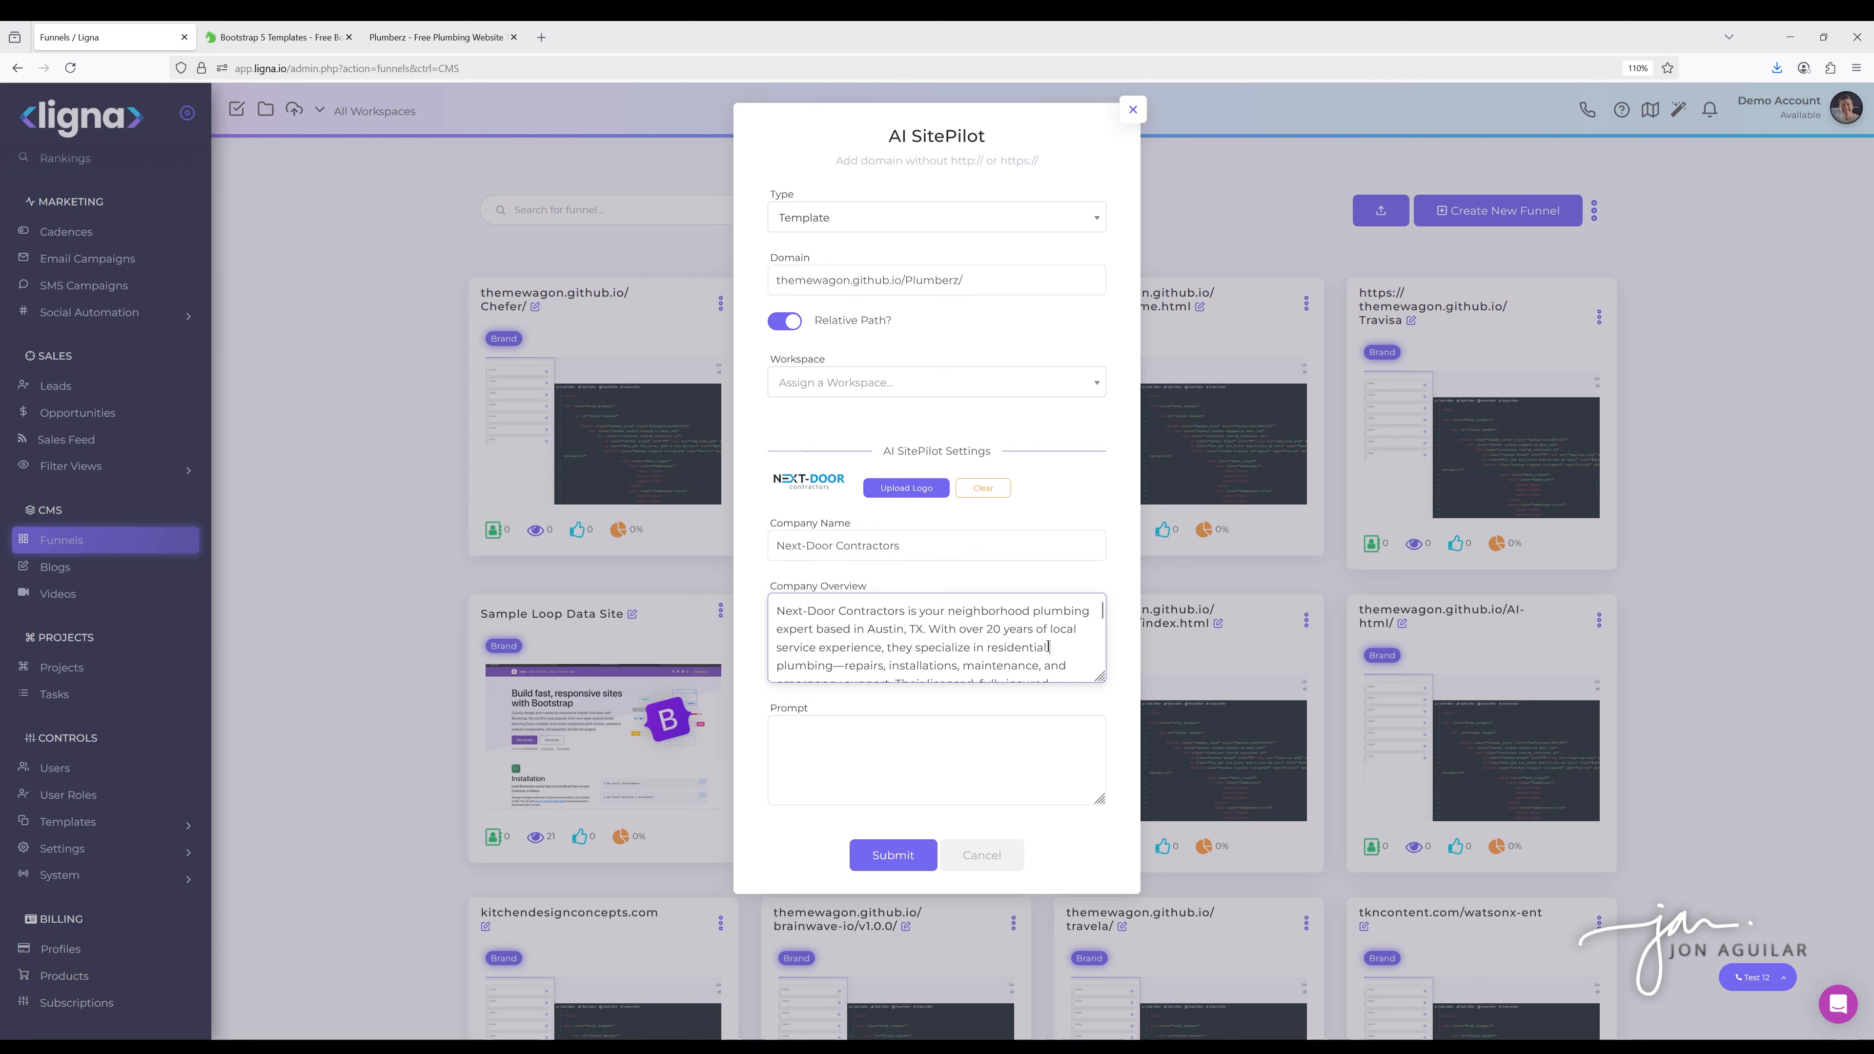
{"action": "scroll", "coordinate": [994, 642], "scroll_direction": "down", "scroll_amount": 3}
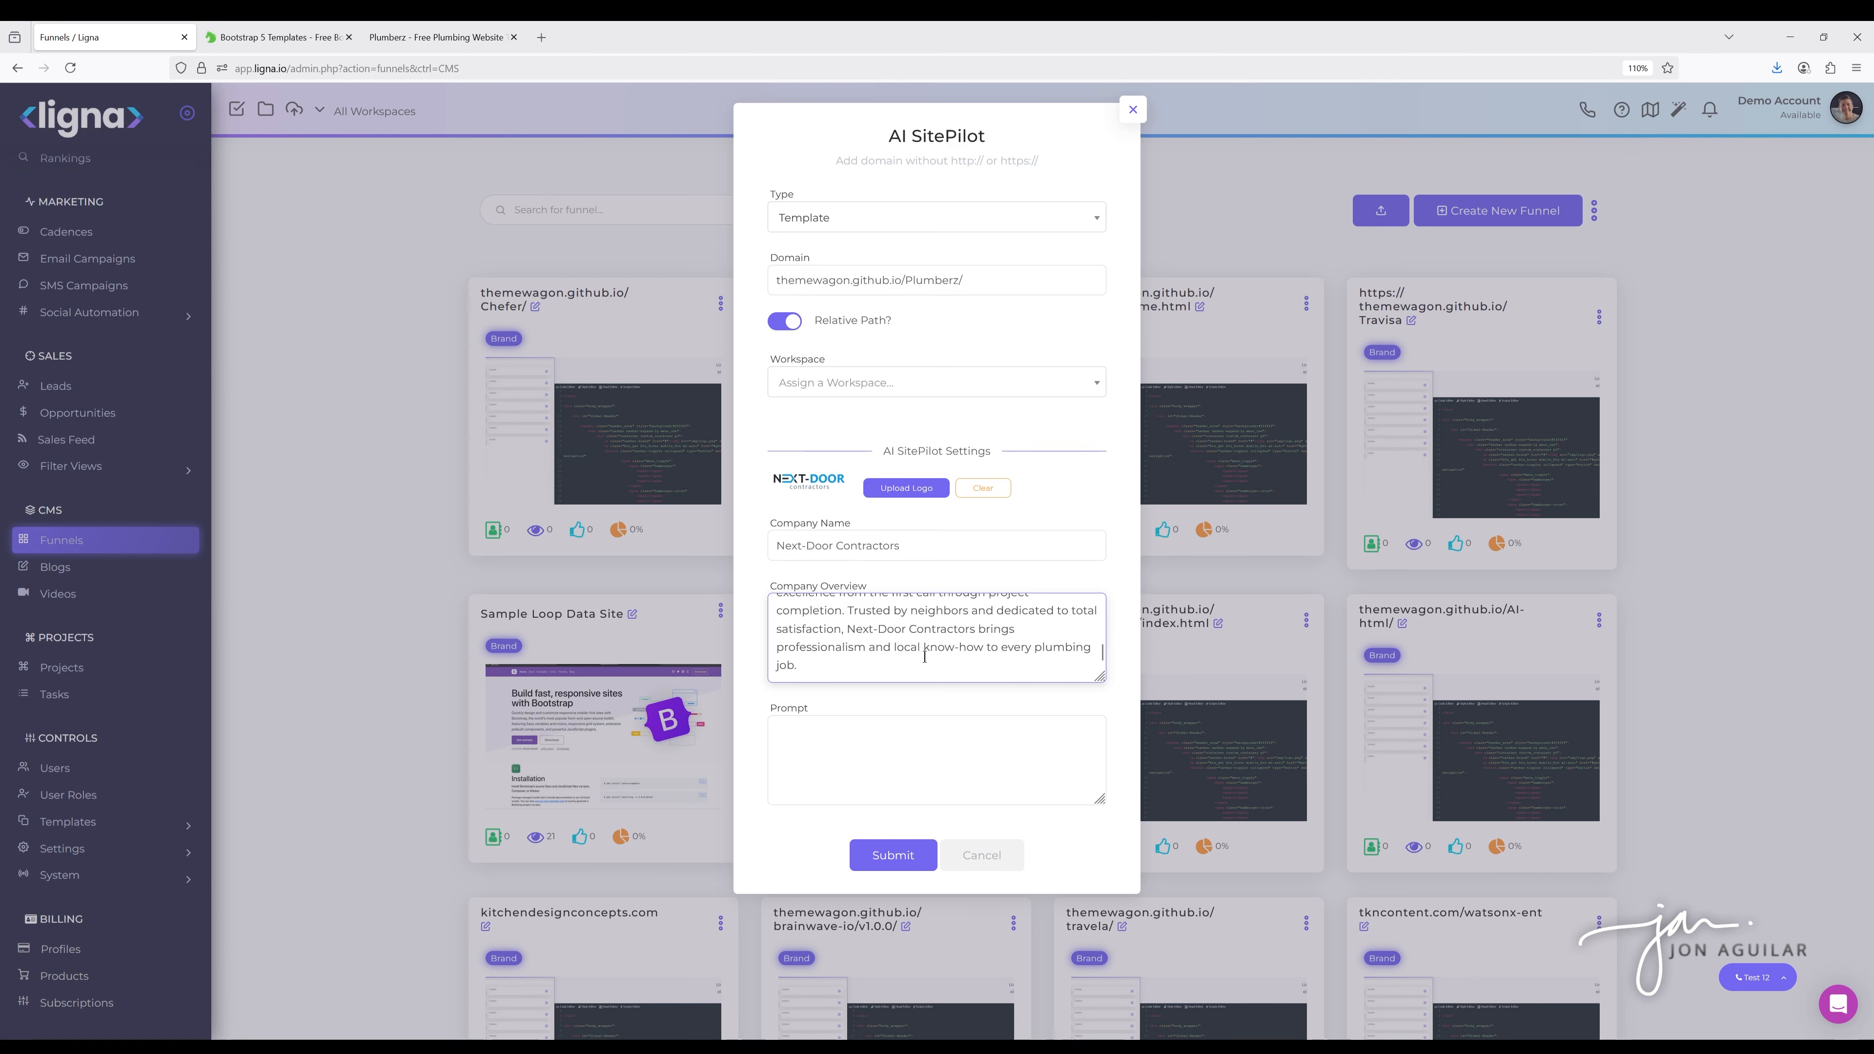
{"action": "scroll", "coordinate": [955, 653], "scroll_direction": "up", "scroll_amount": 3}
{"action": "scroll", "coordinate": [968, 652], "scroll_direction": "down", "scroll_amount": 3}
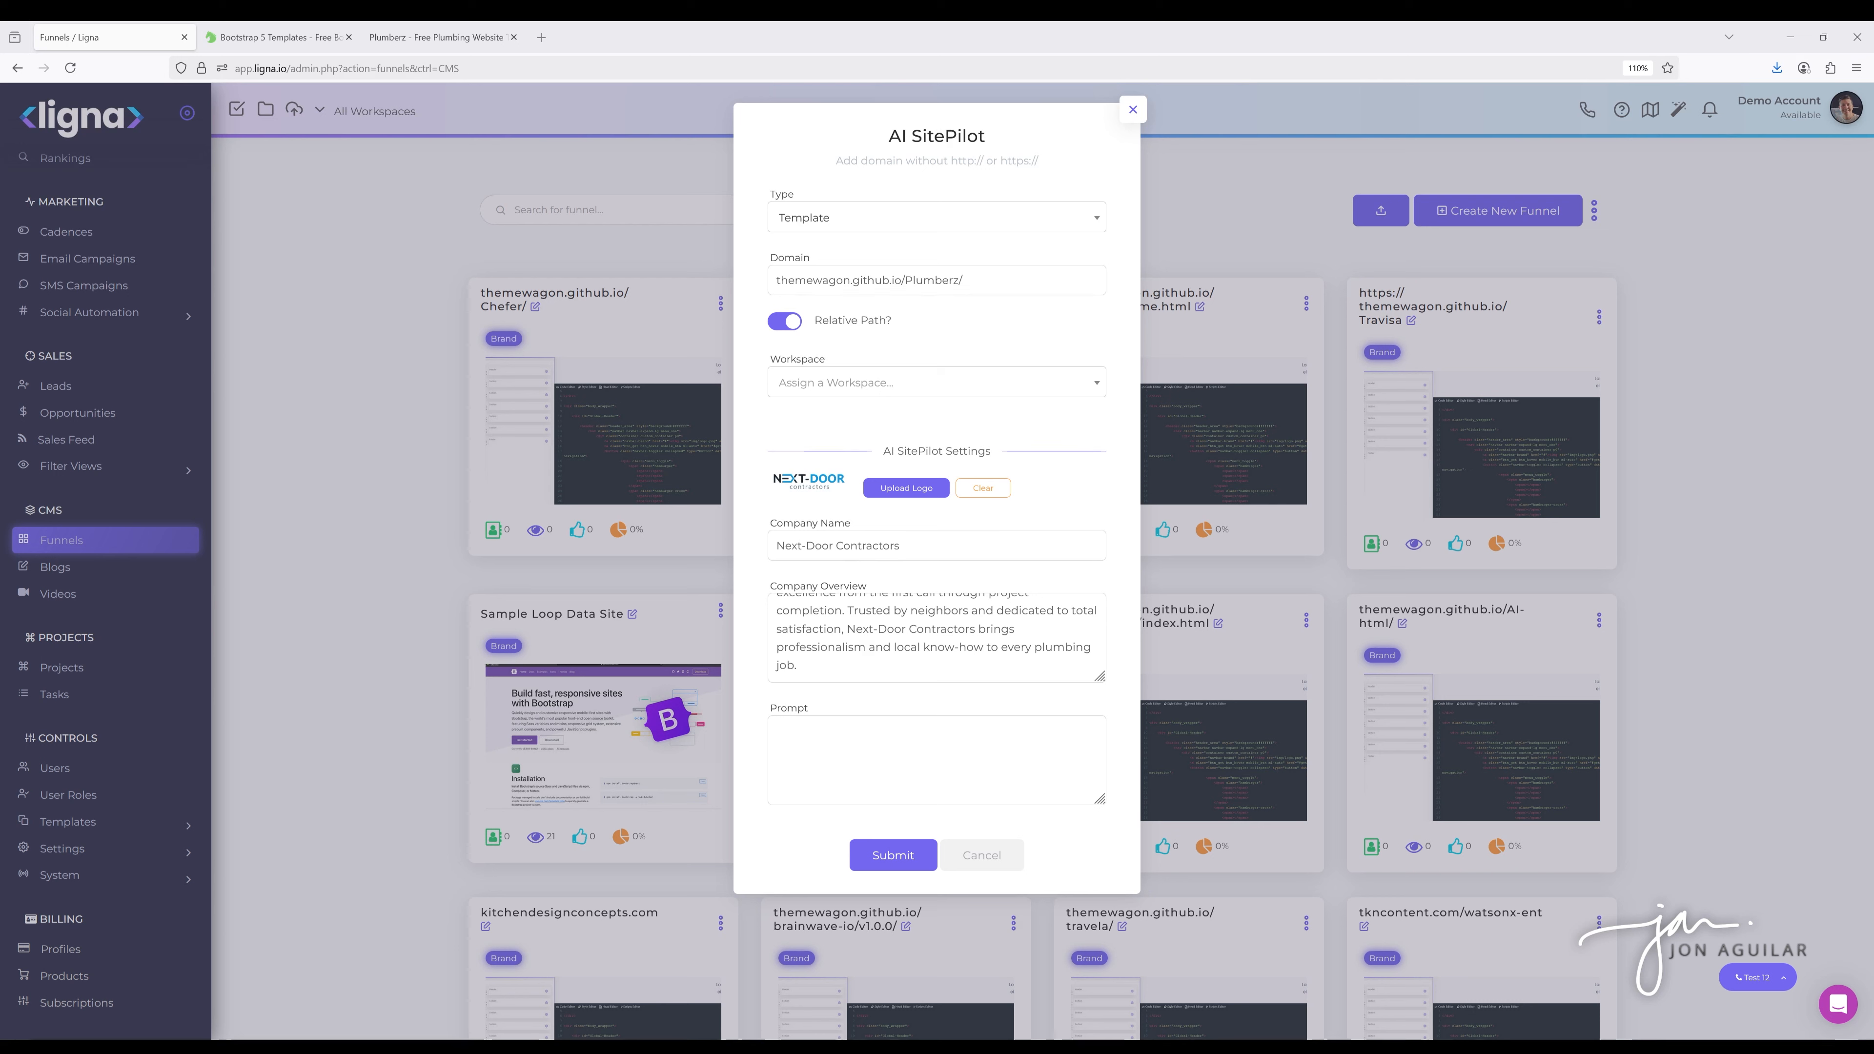
Fill in the website prompt, ending with brand colors primary #1394d4 and secondary #000000, and make the prompt box taller
{"action": "left_click", "coordinate": [836, 720]}
{"action": "type", "text": "Update the root variables to use my brand colors:  Primary:  #1394d4 Secondary:  #000000"}
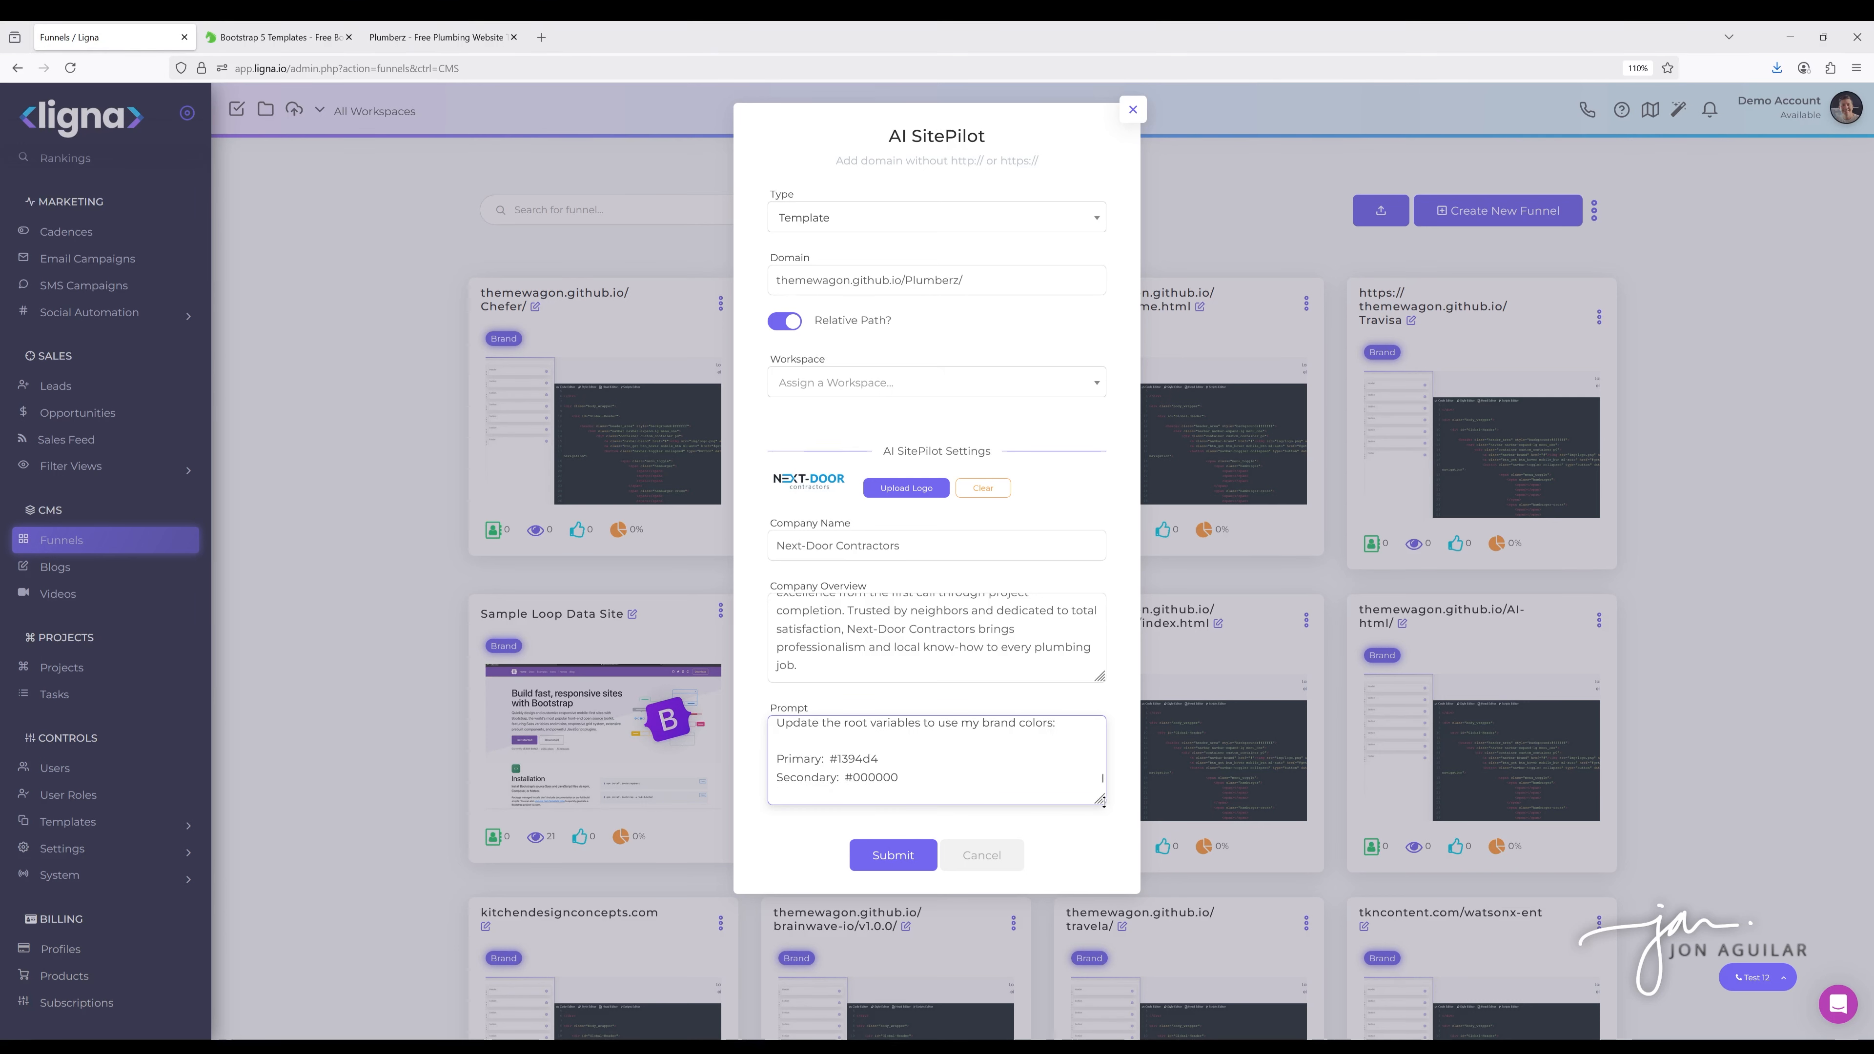
{"action": "left_click_drag", "start_coordinate": [1102, 801], "coordinate": [1100, 934]}
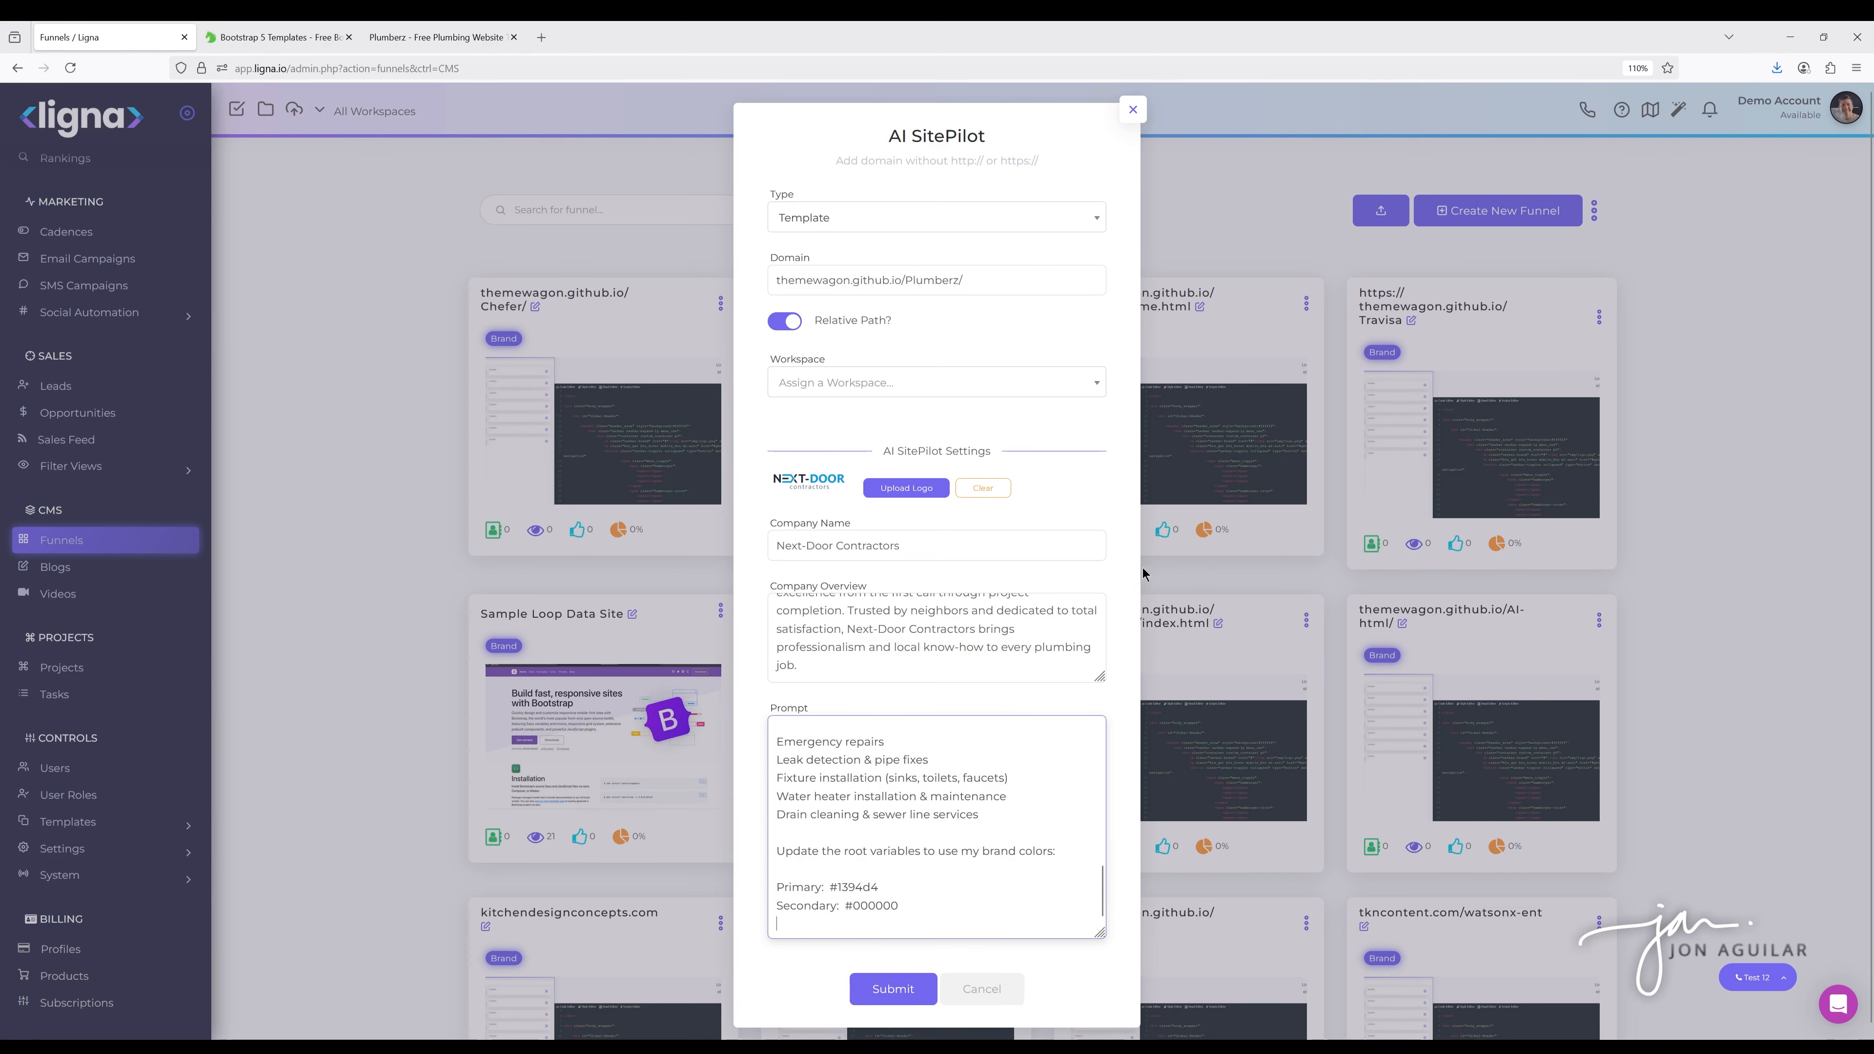
Correct the misspelled last word of the prompt's image instruction so it reads "Keep images from theme"
{"action": "scroll", "coordinate": [963, 844], "scroll_direction": "up", "scroll_amount": 10}
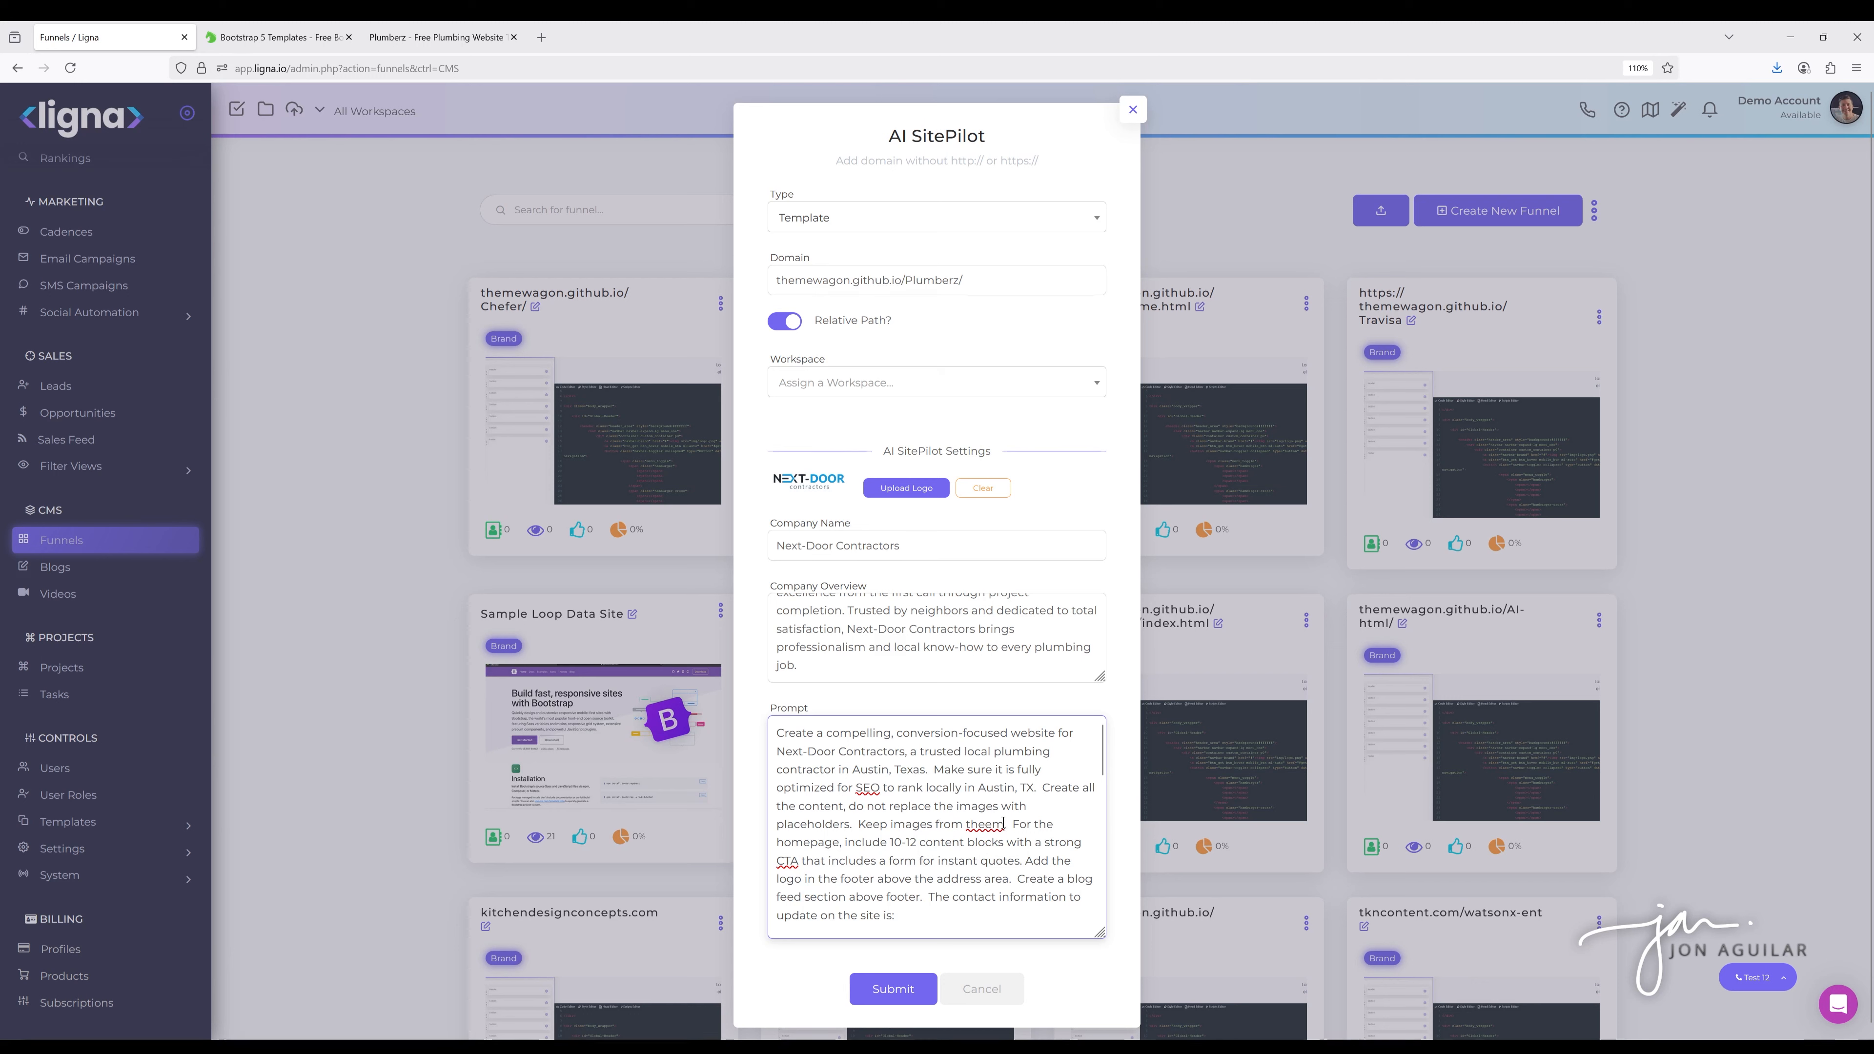
{"action": "key", "text": "BackSpace"}
{"action": "key", "text": "BackSpace"}
{"action": "type", "text": "me"}
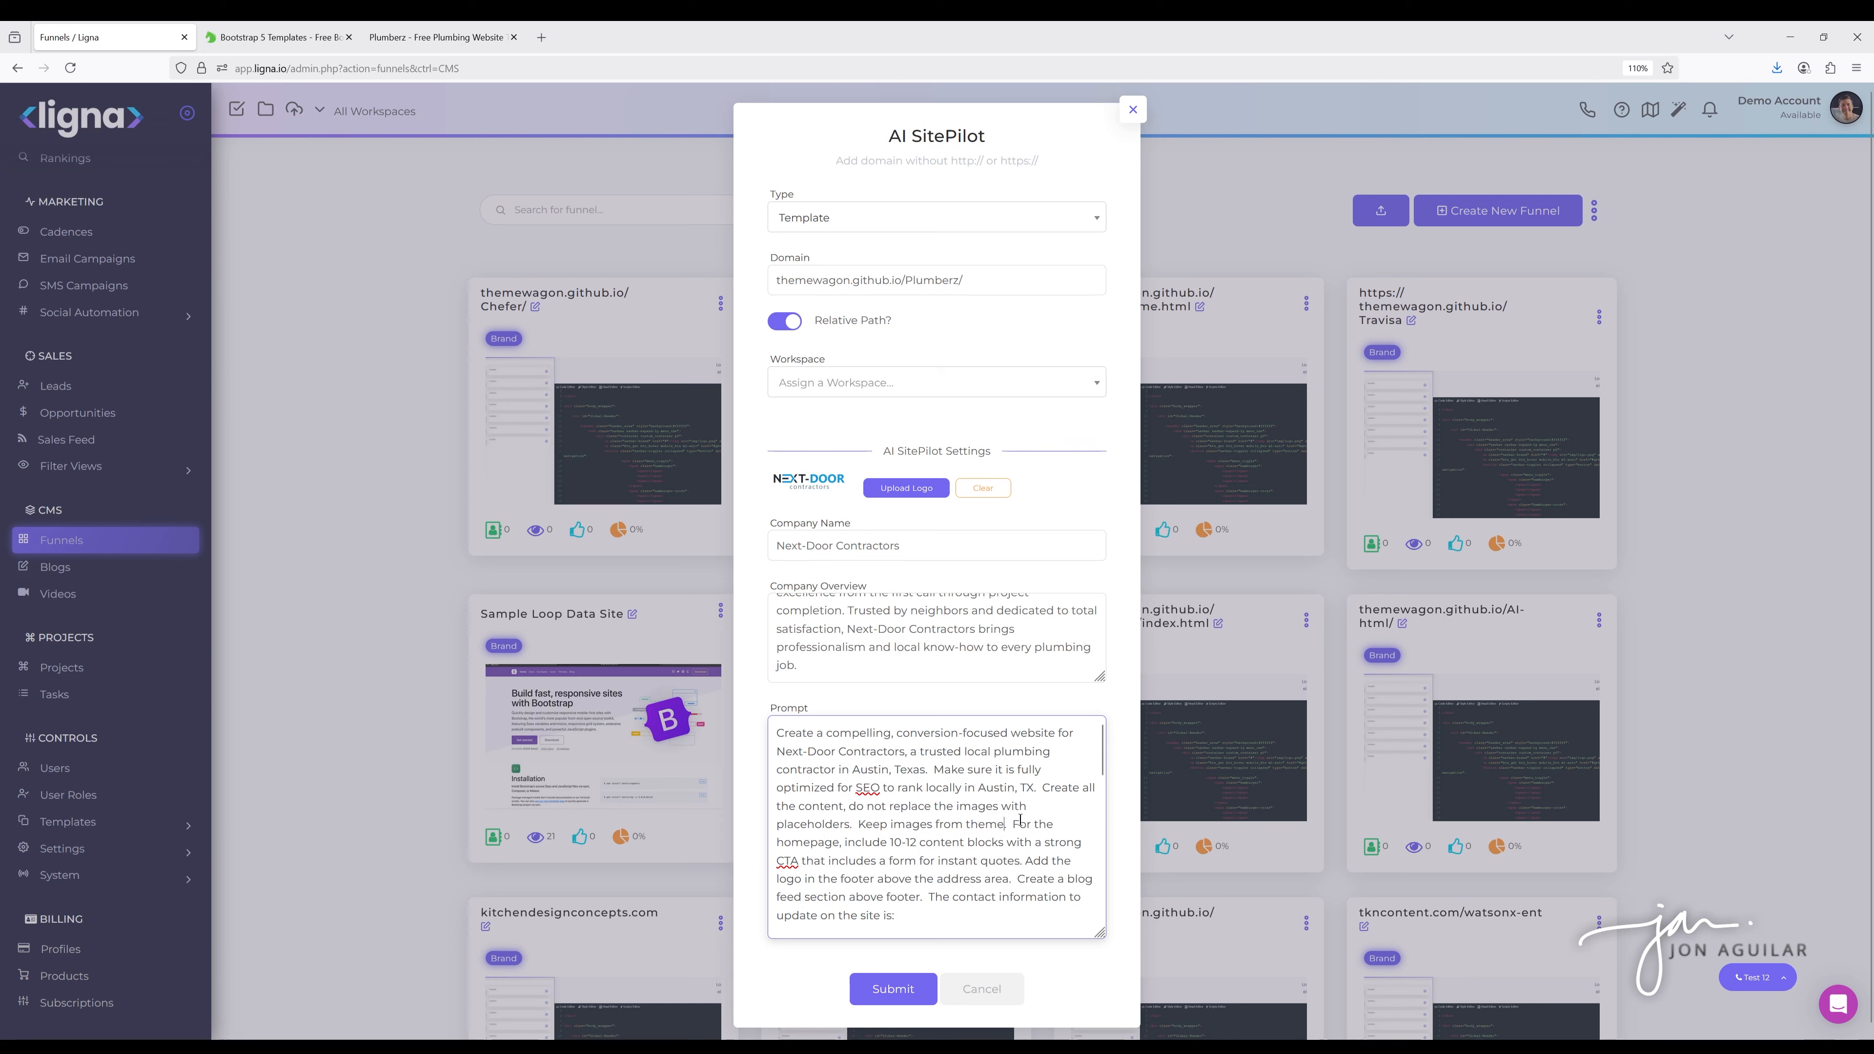
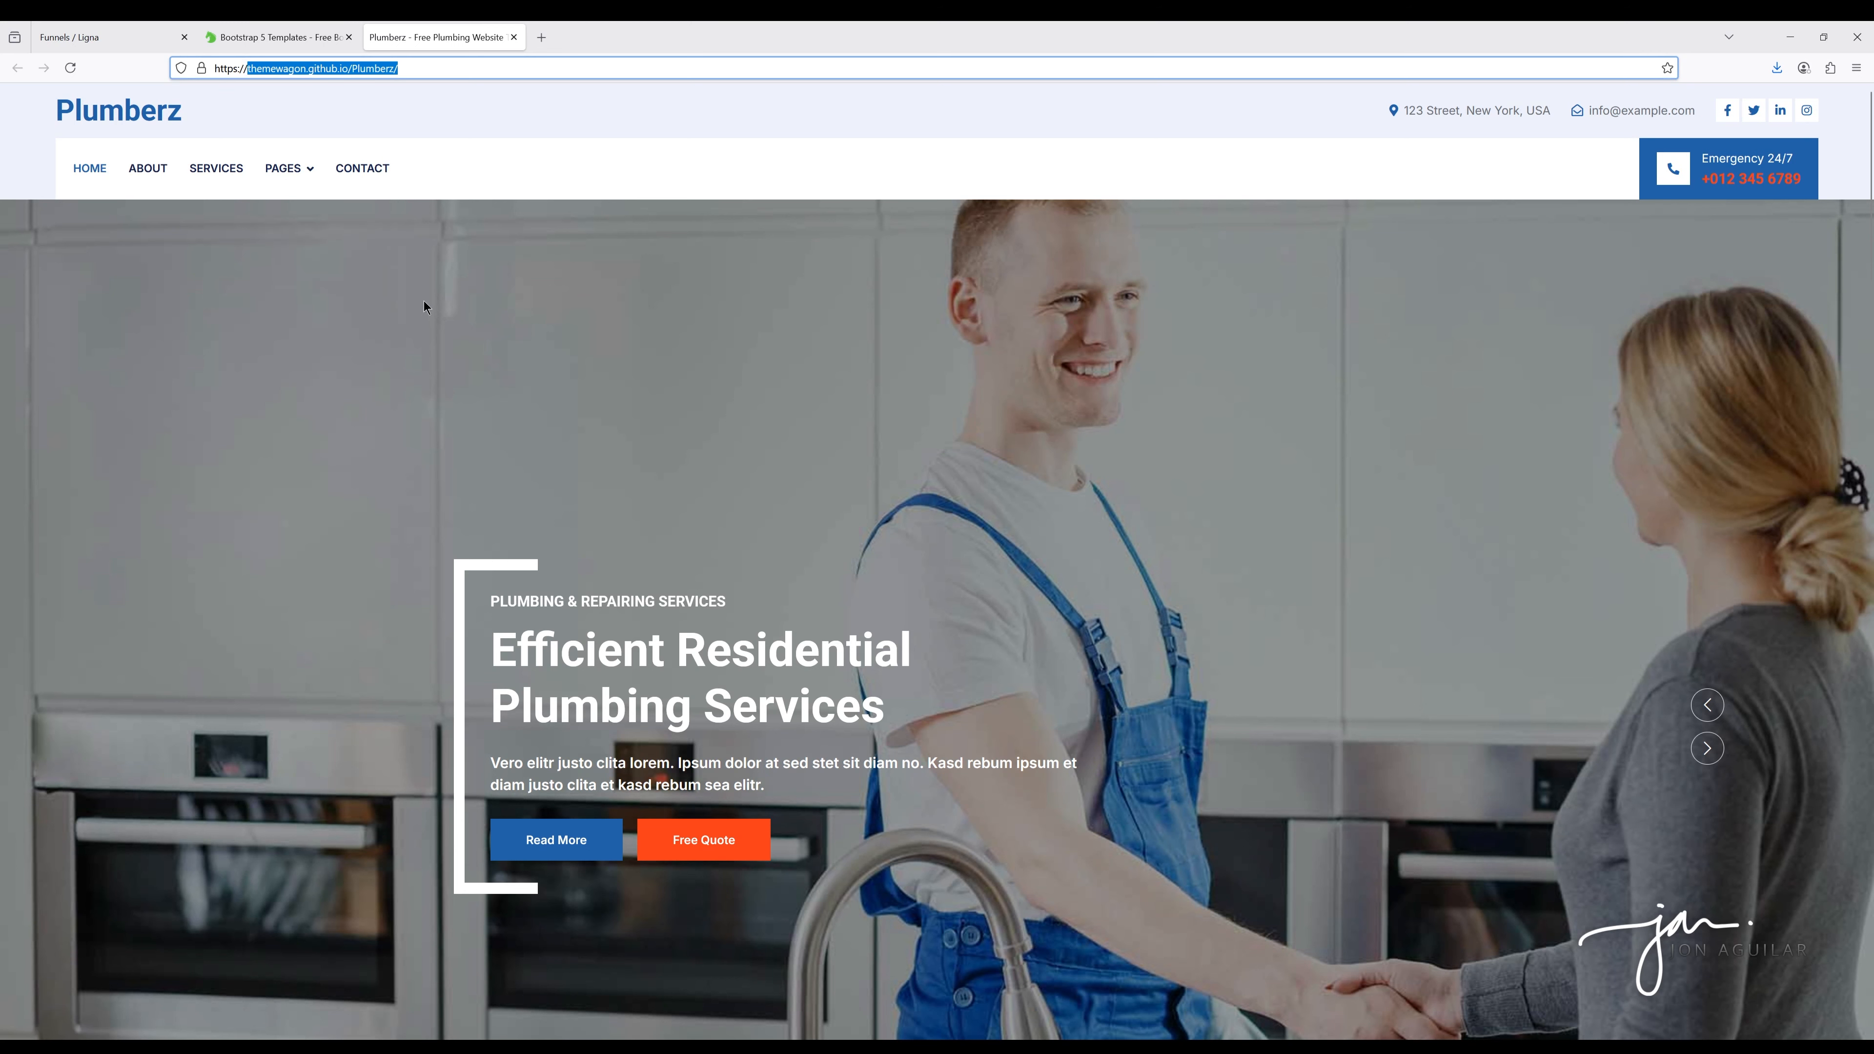
Return to the SitePilot form and review the prompt's content, contact details, hours, core services and brand color instructions
{"action": "left_click", "coordinate": [121, 37]}
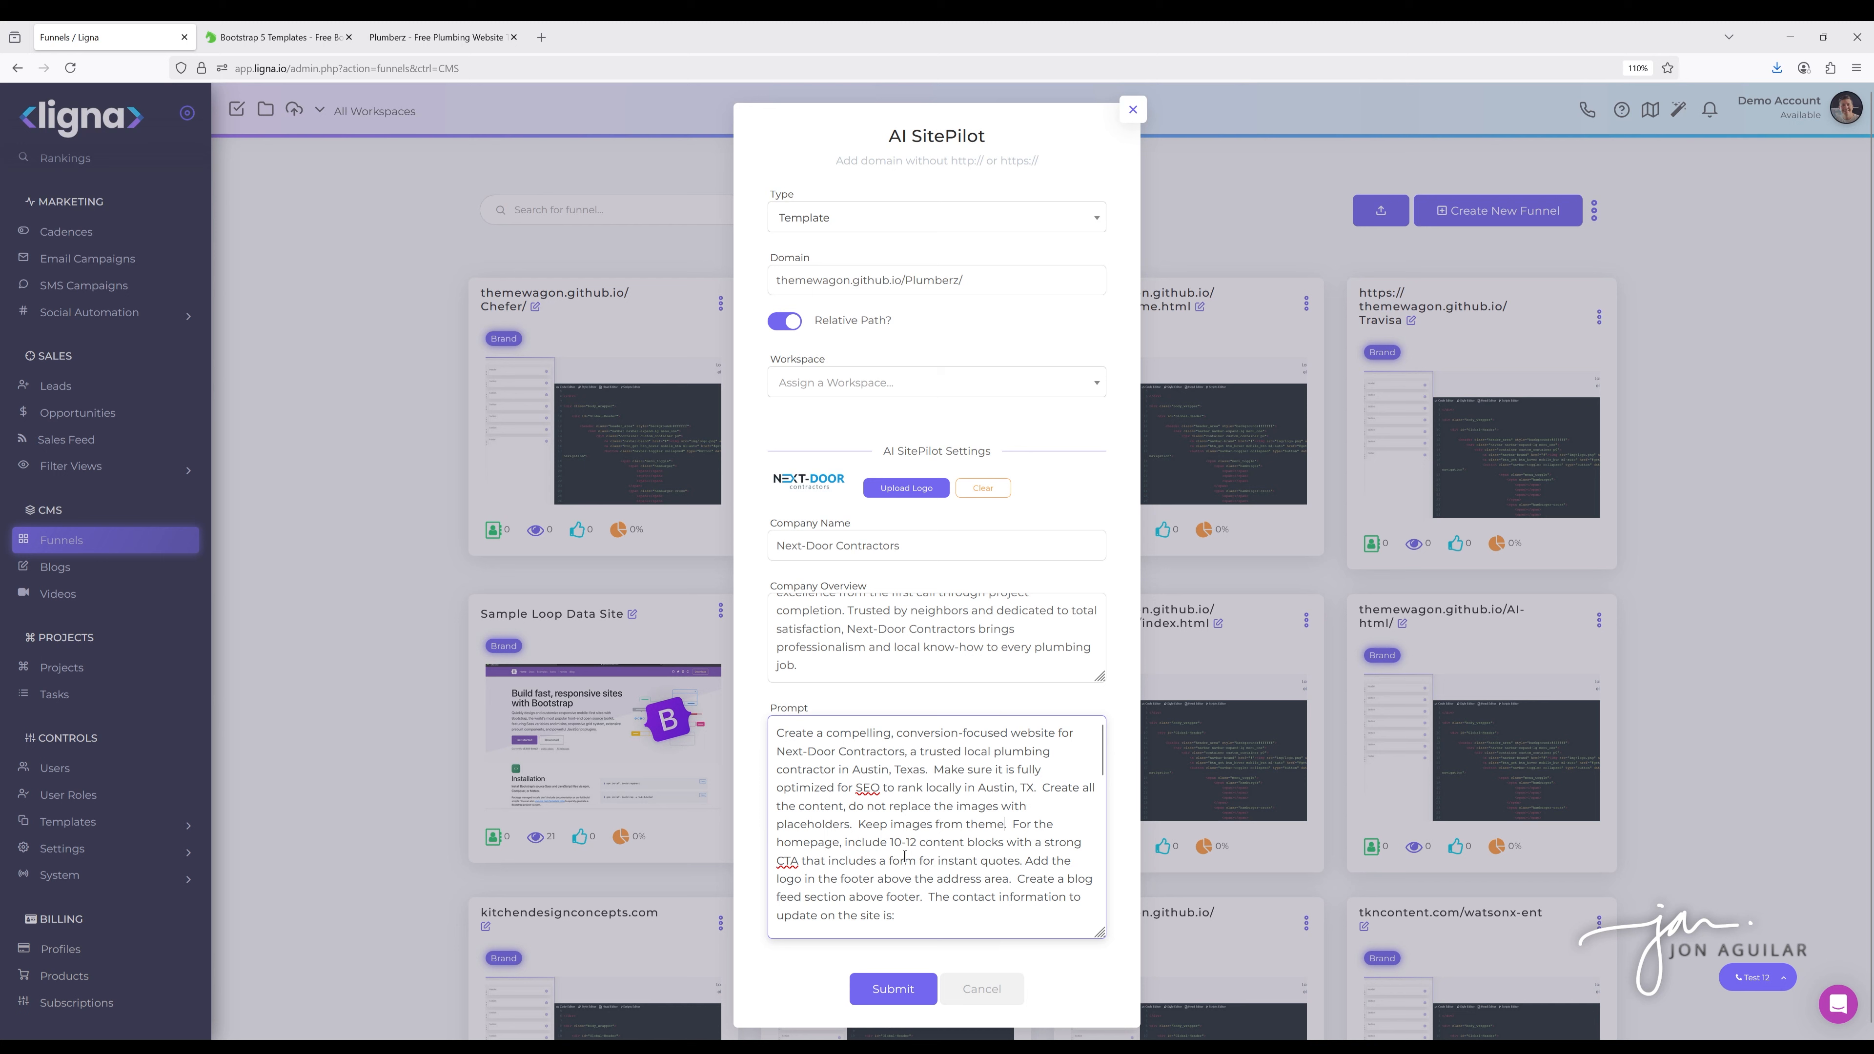
{"action": "scroll", "coordinate": [904, 856], "scroll_direction": "down", "scroll_amount": 5}
{"action": "scroll", "coordinate": [899, 838], "scroll_direction": "up", "scroll_amount": 5}
{"action": "scroll", "coordinate": [885, 821], "scroll_direction": "down", "scroll_amount": 2}
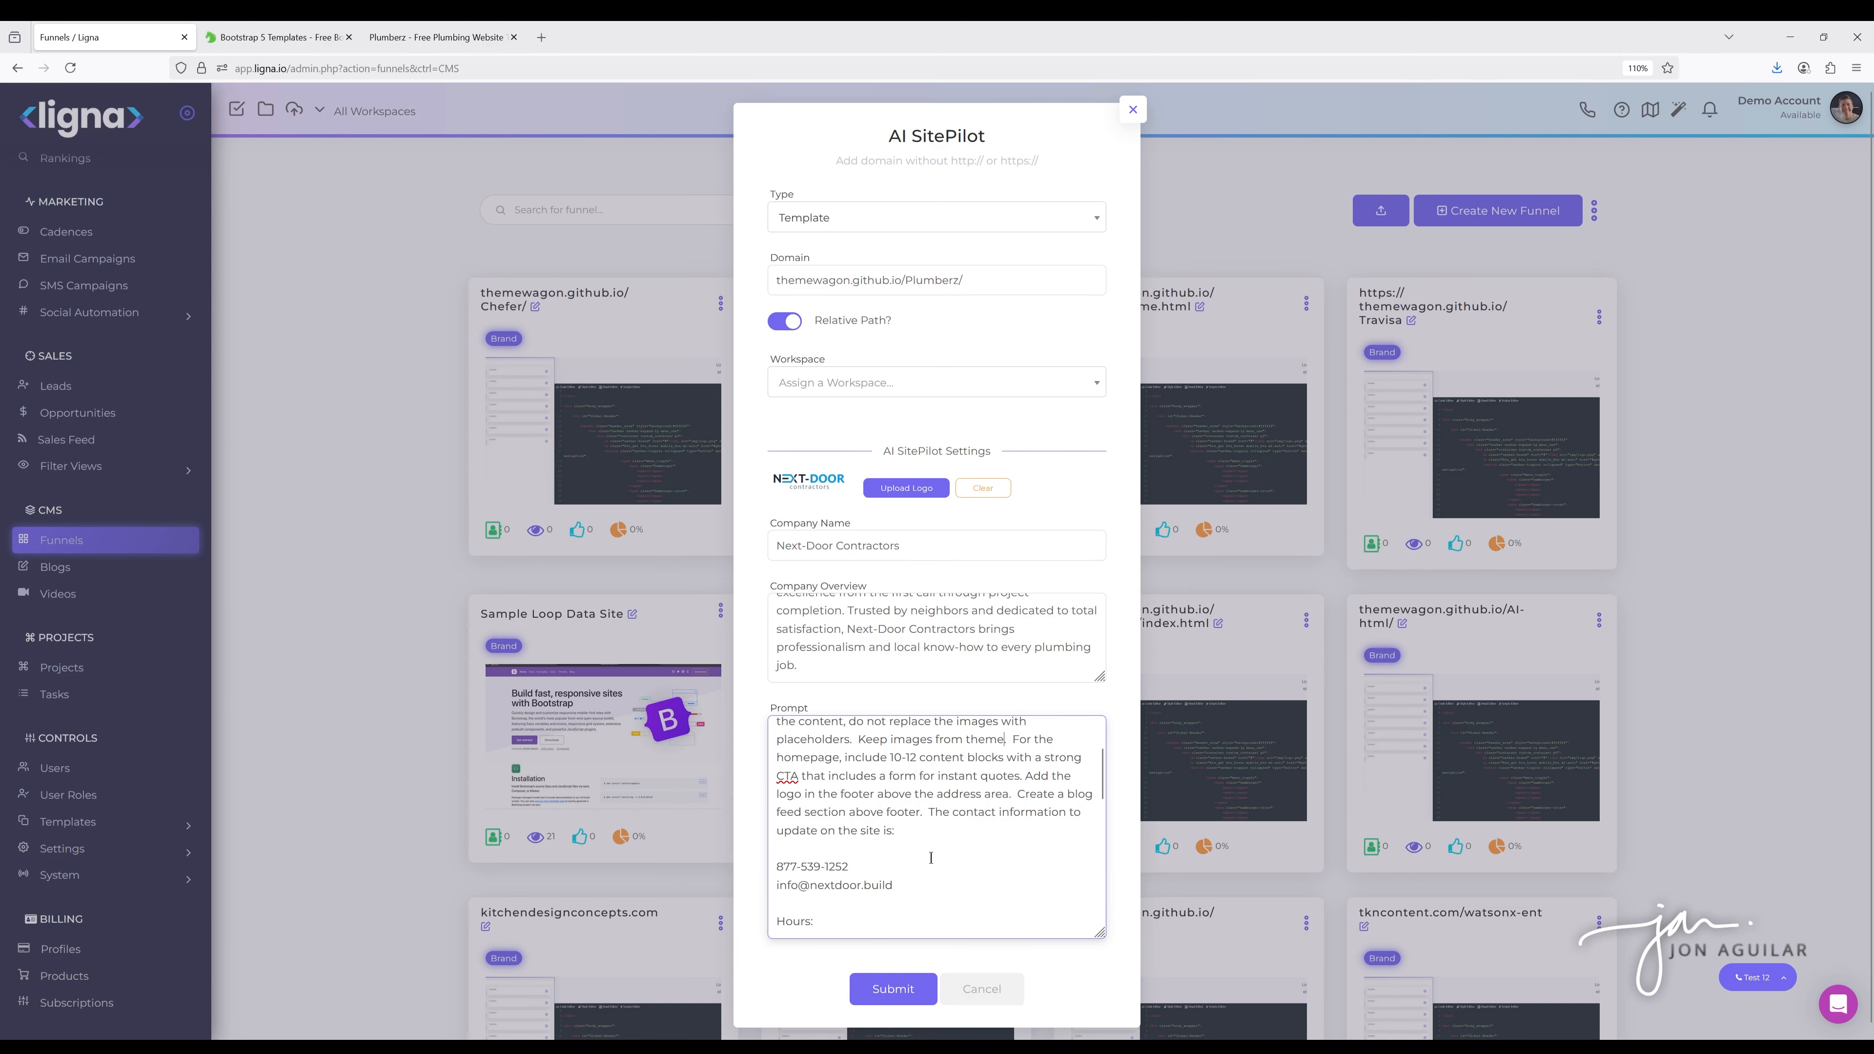
{"action": "scroll", "coordinate": [929, 801], "scroll_direction": "down", "scroll_amount": 2}
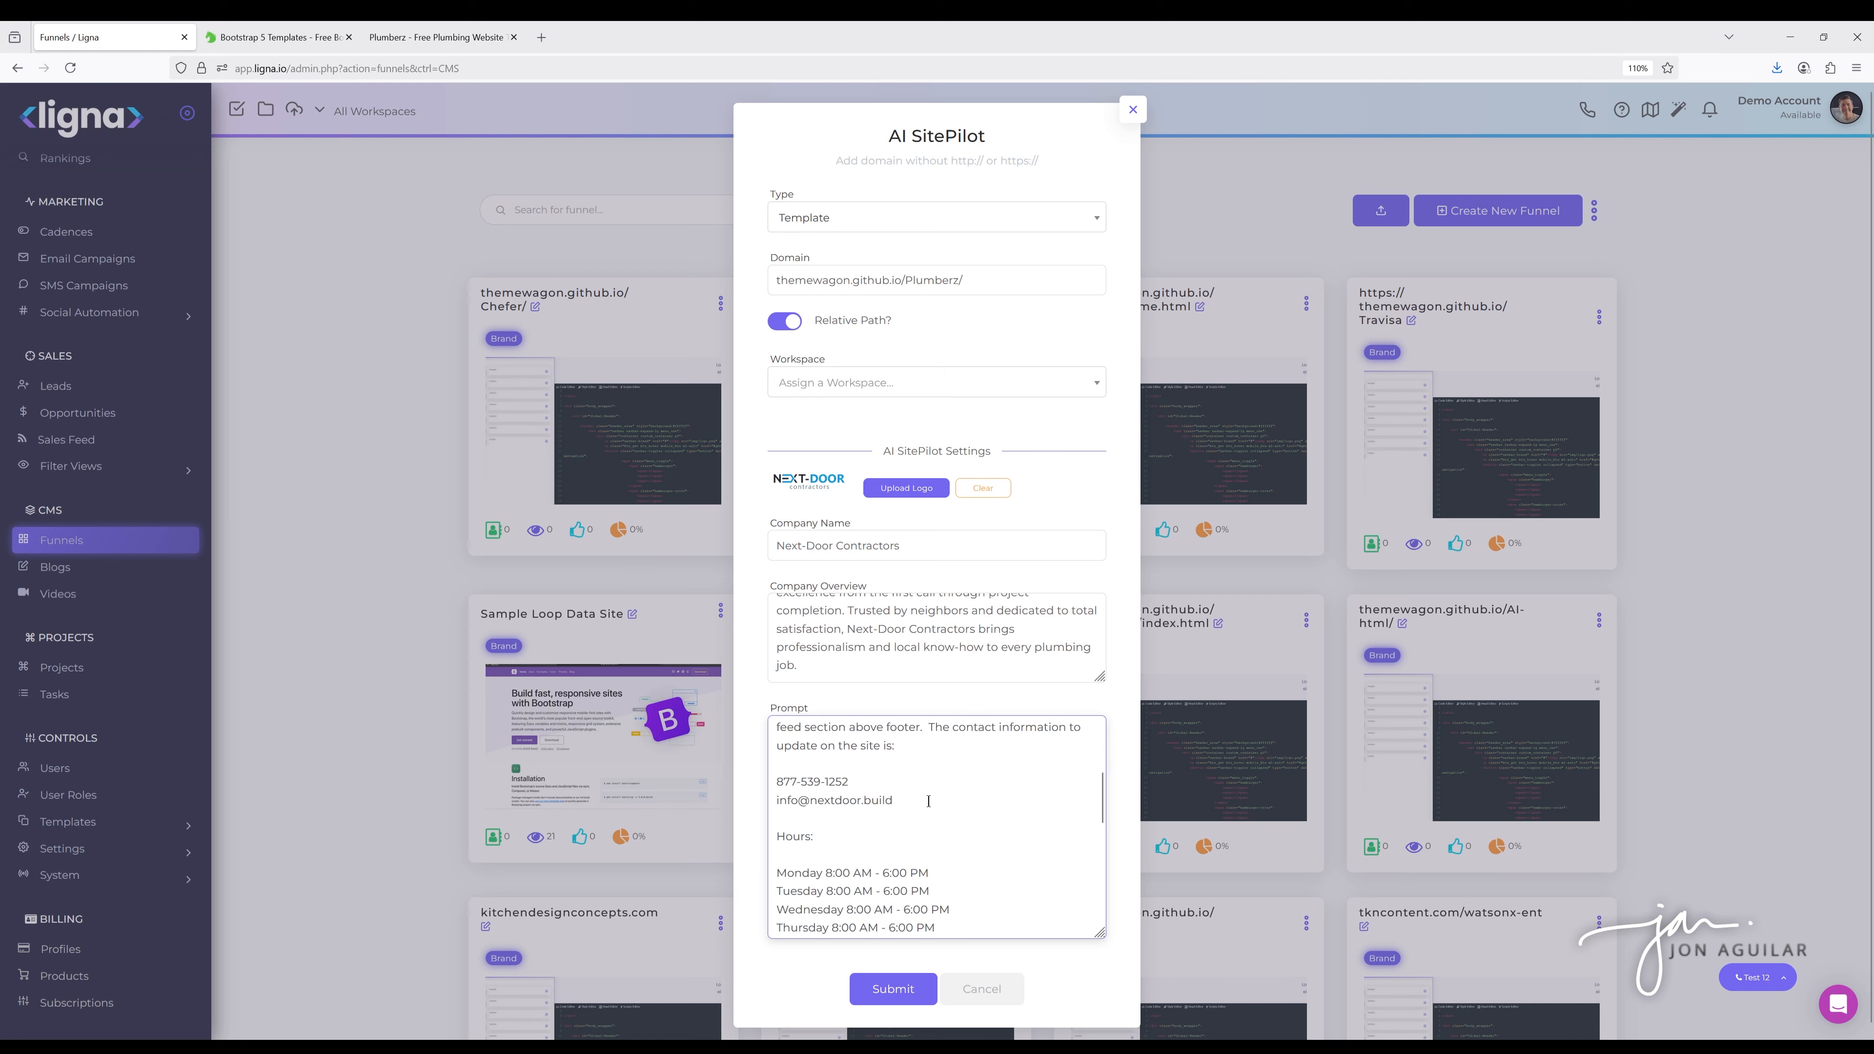
{"action": "scroll", "coordinate": [908, 808], "scroll_direction": "down", "scroll_amount": 5}
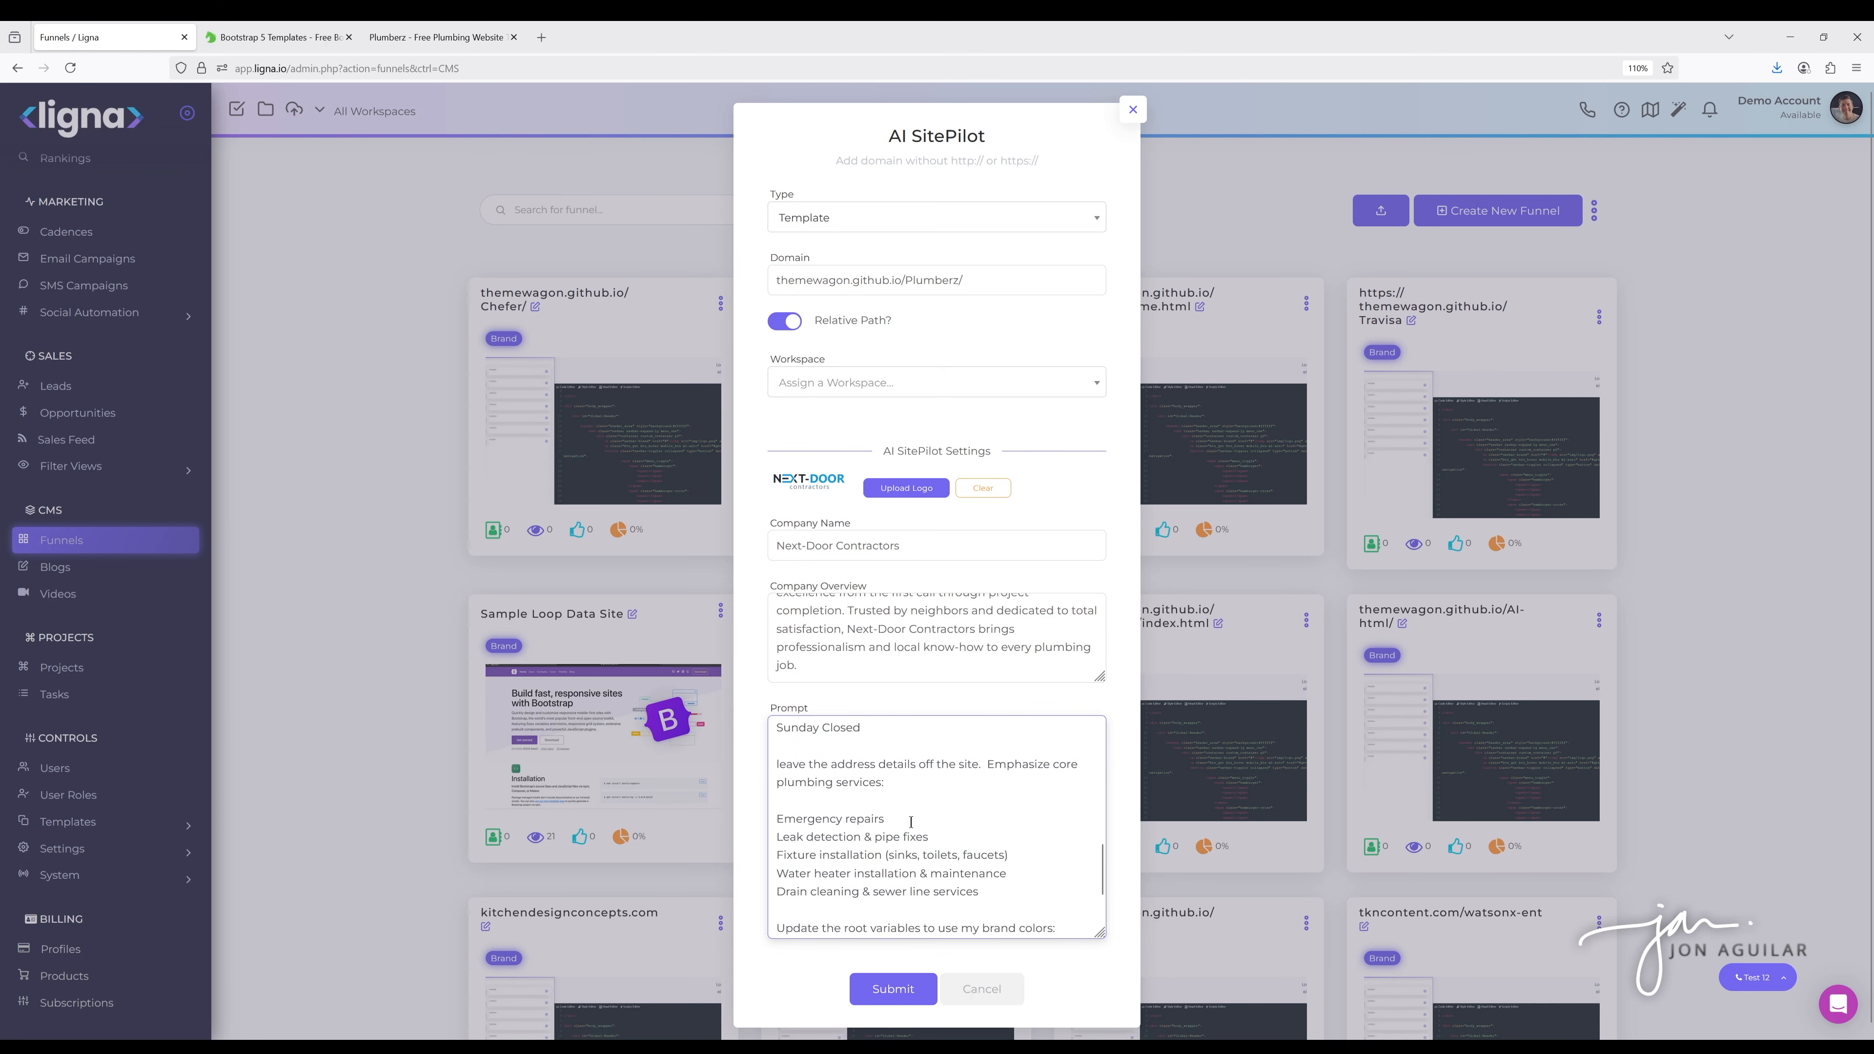
{"action": "scroll", "coordinate": [957, 787], "scroll_direction": "down", "scroll_amount": 2}
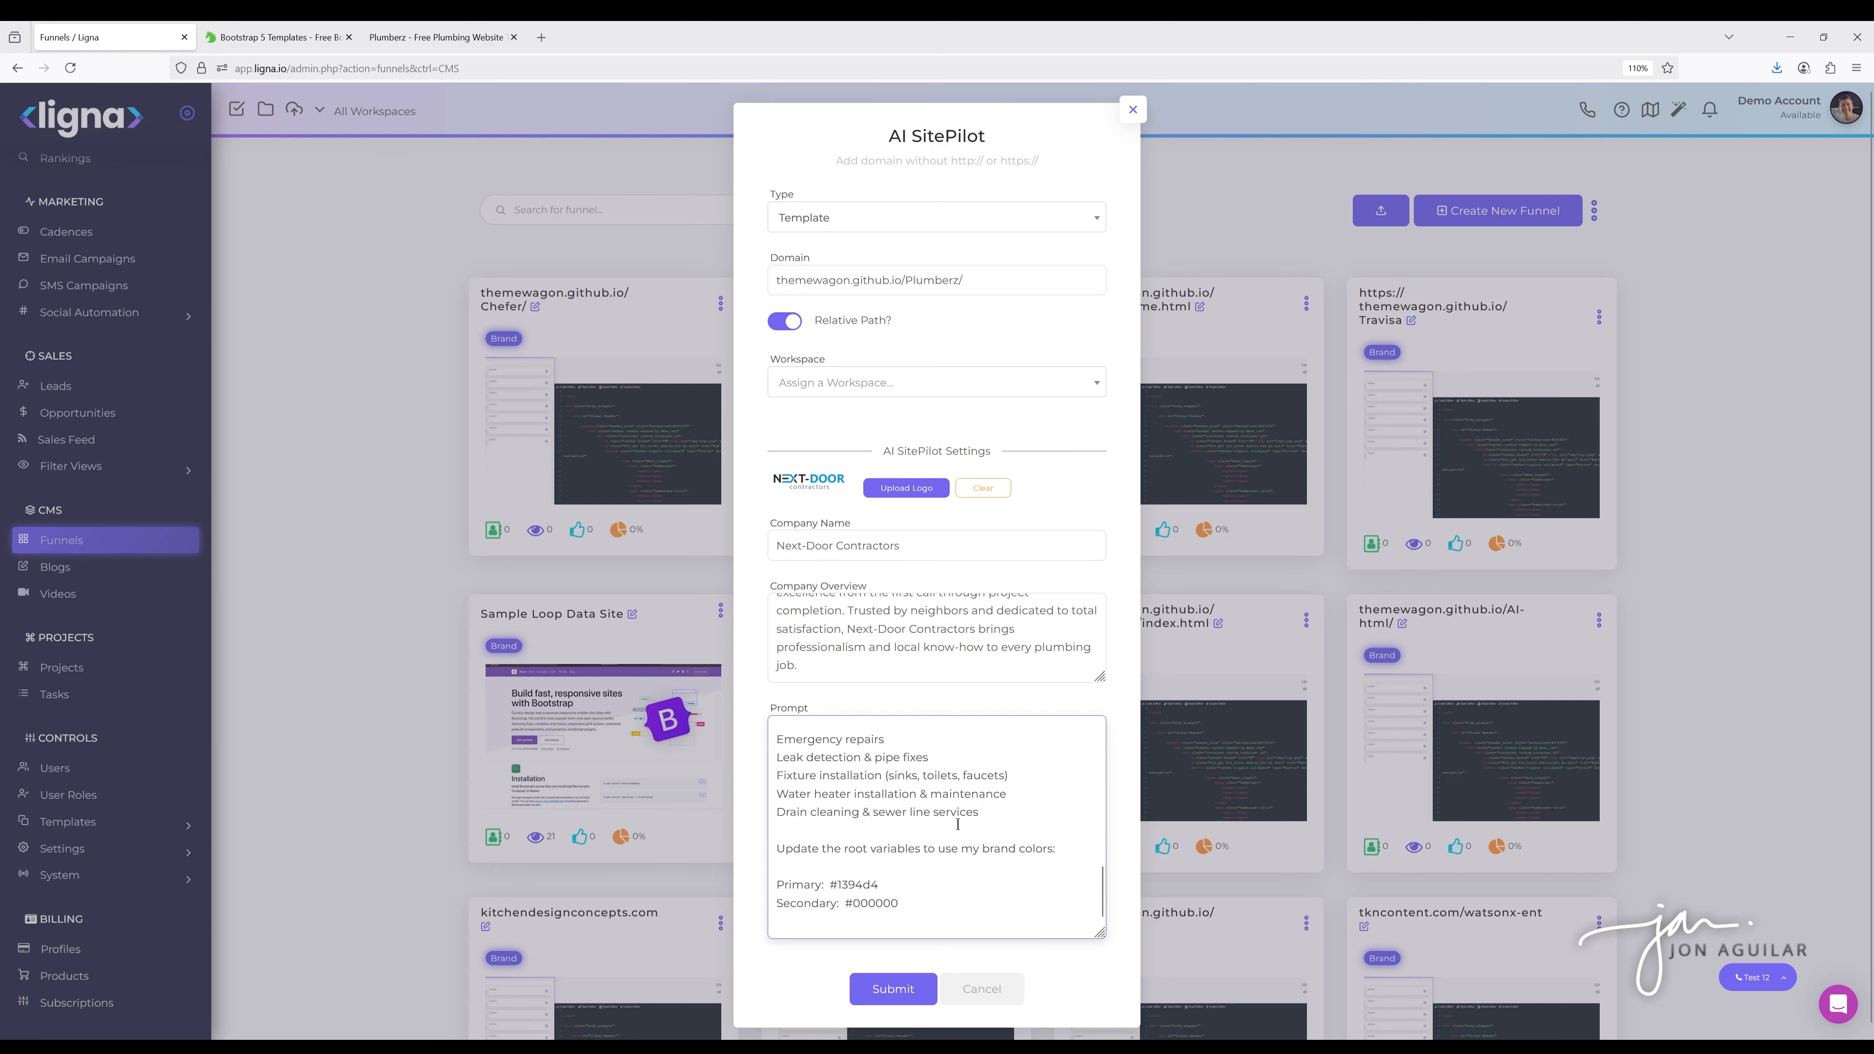
{"action": "scroll", "coordinate": [930, 834], "scroll_direction": "up", "scroll_amount": 2}
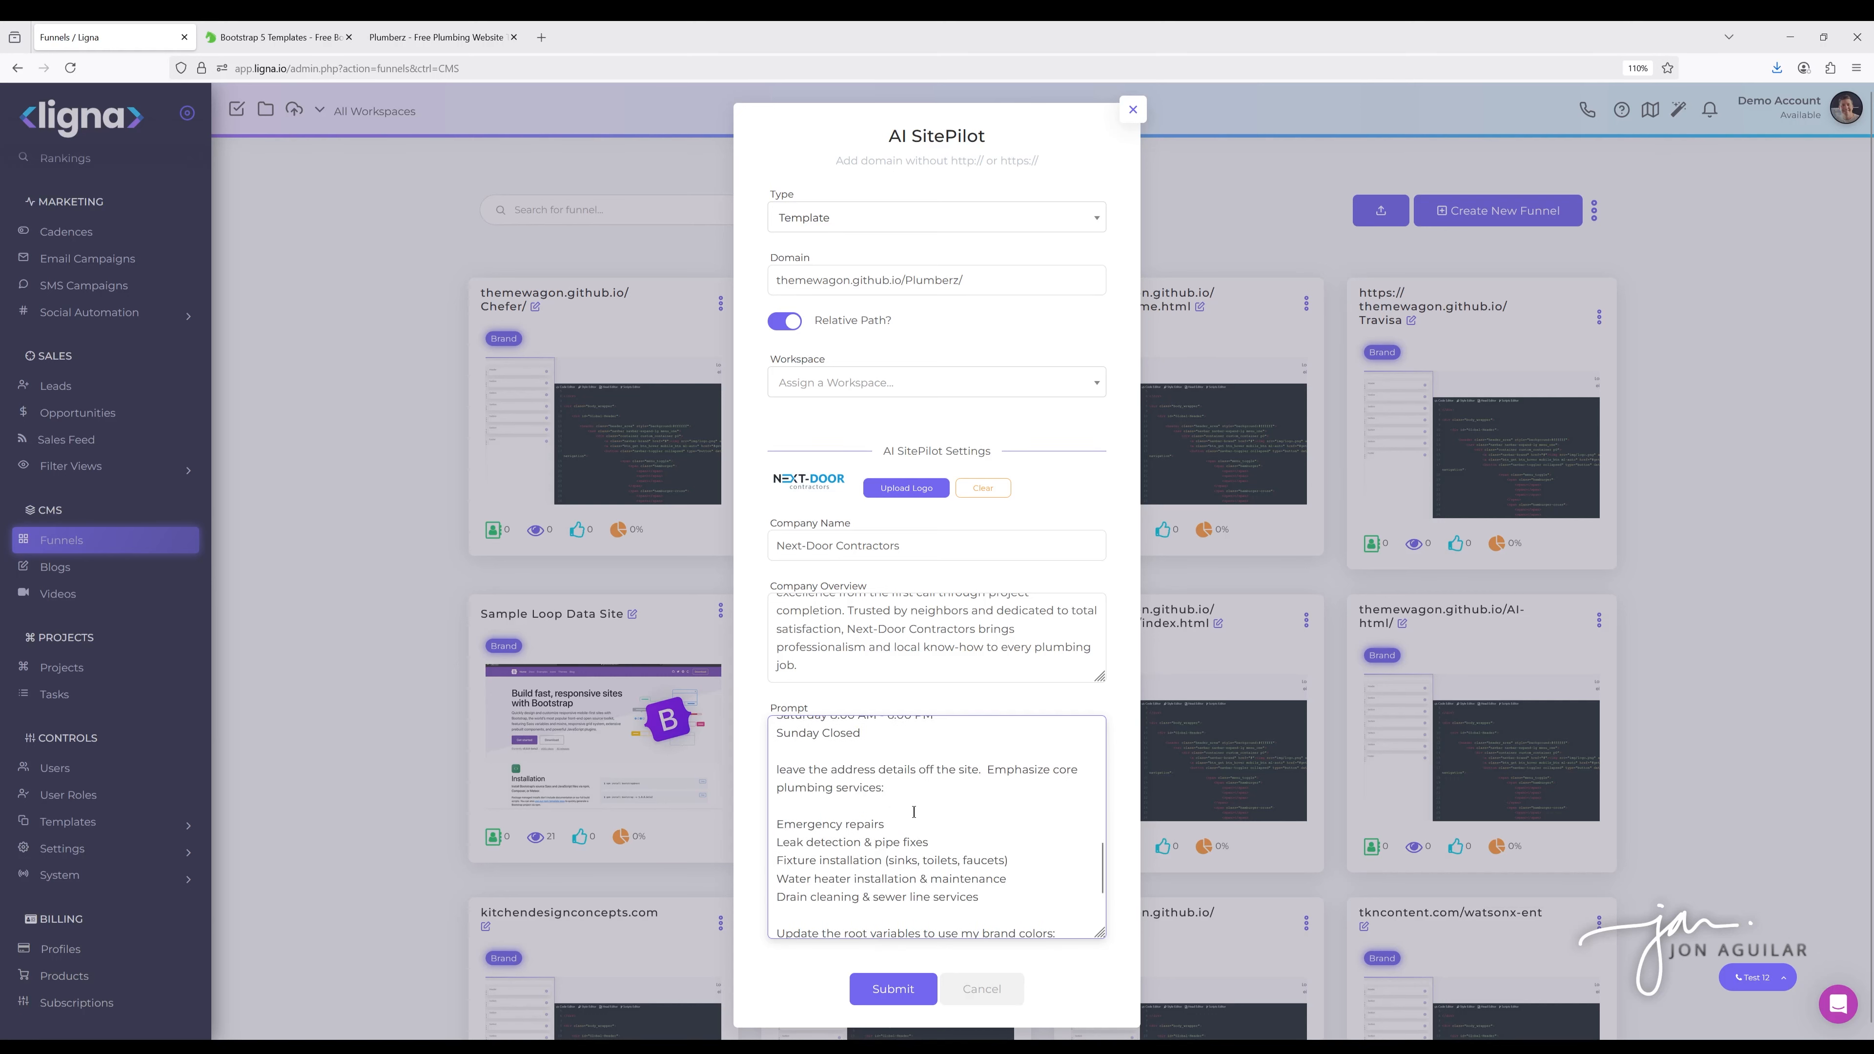
{"action": "scroll", "coordinate": [933, 822], "scroll_direction": "down", "scroll_amount": 2}
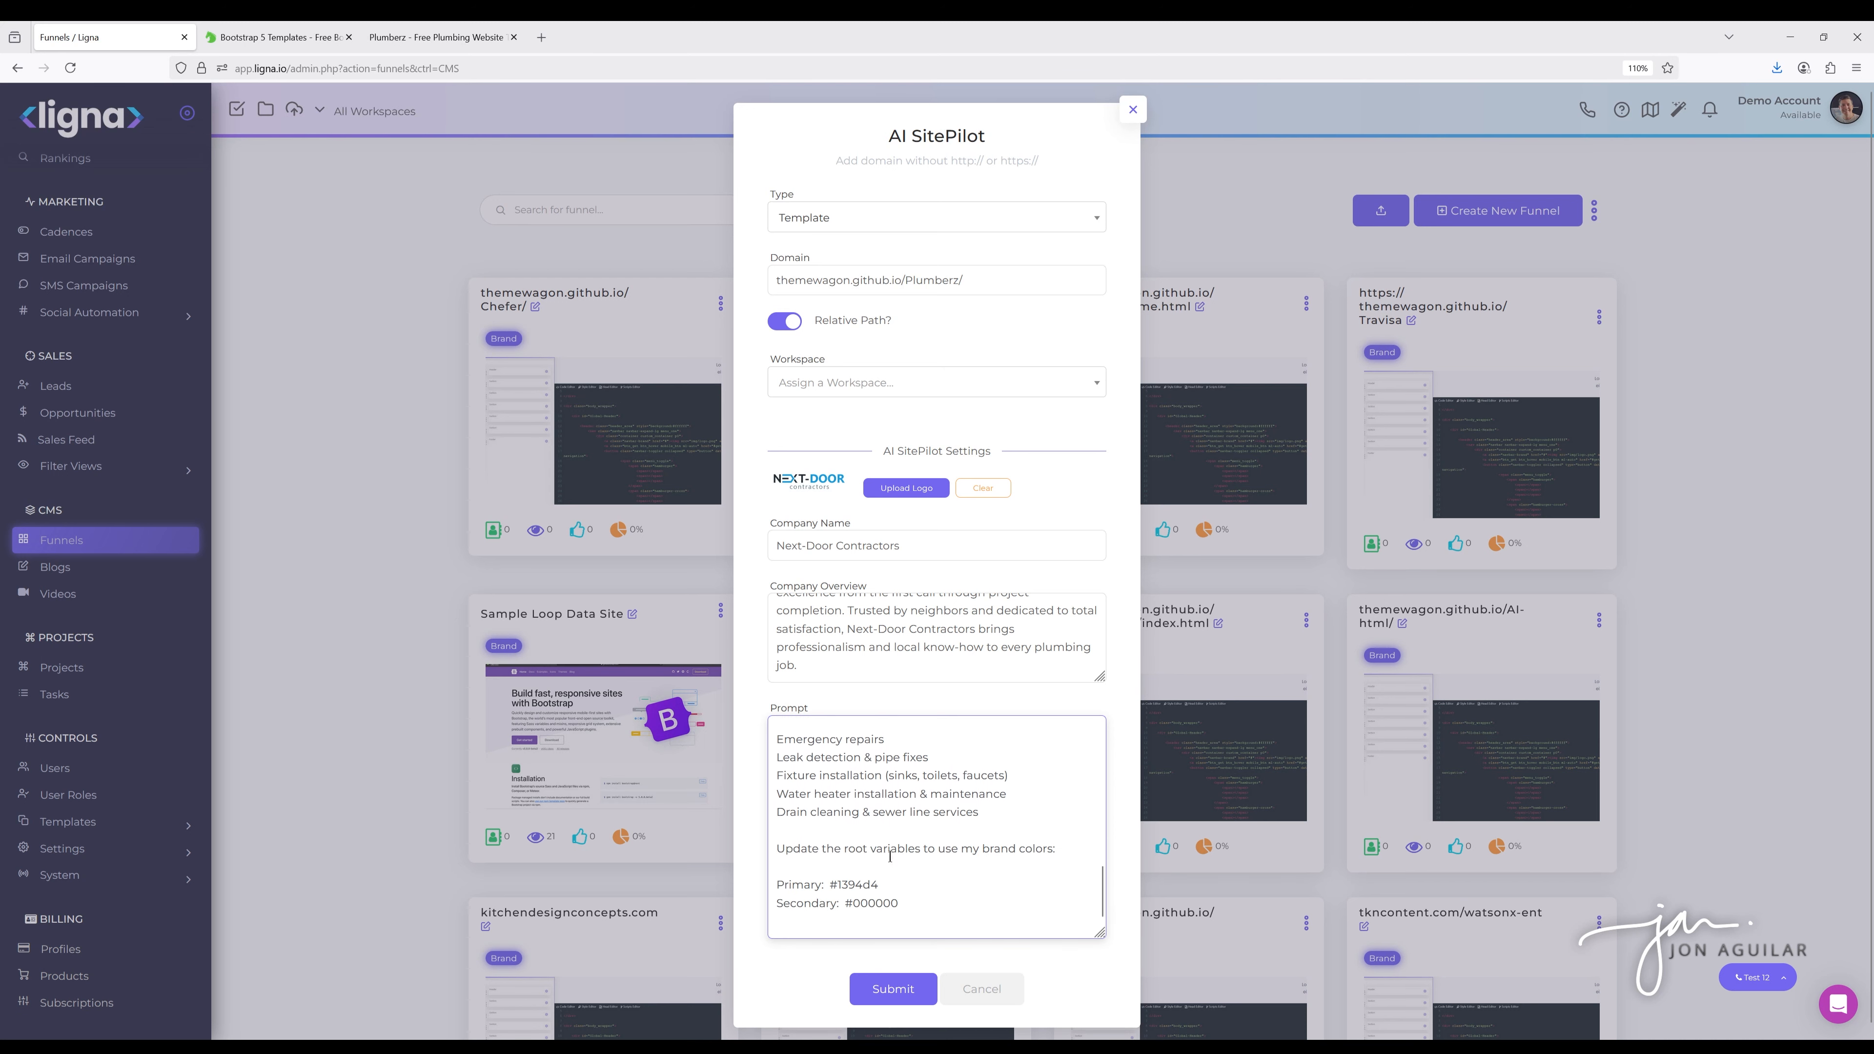
{"action": "scroll", "coordinate": [889, 882], "scroll_direction": "down", "scroll_amount": 1}
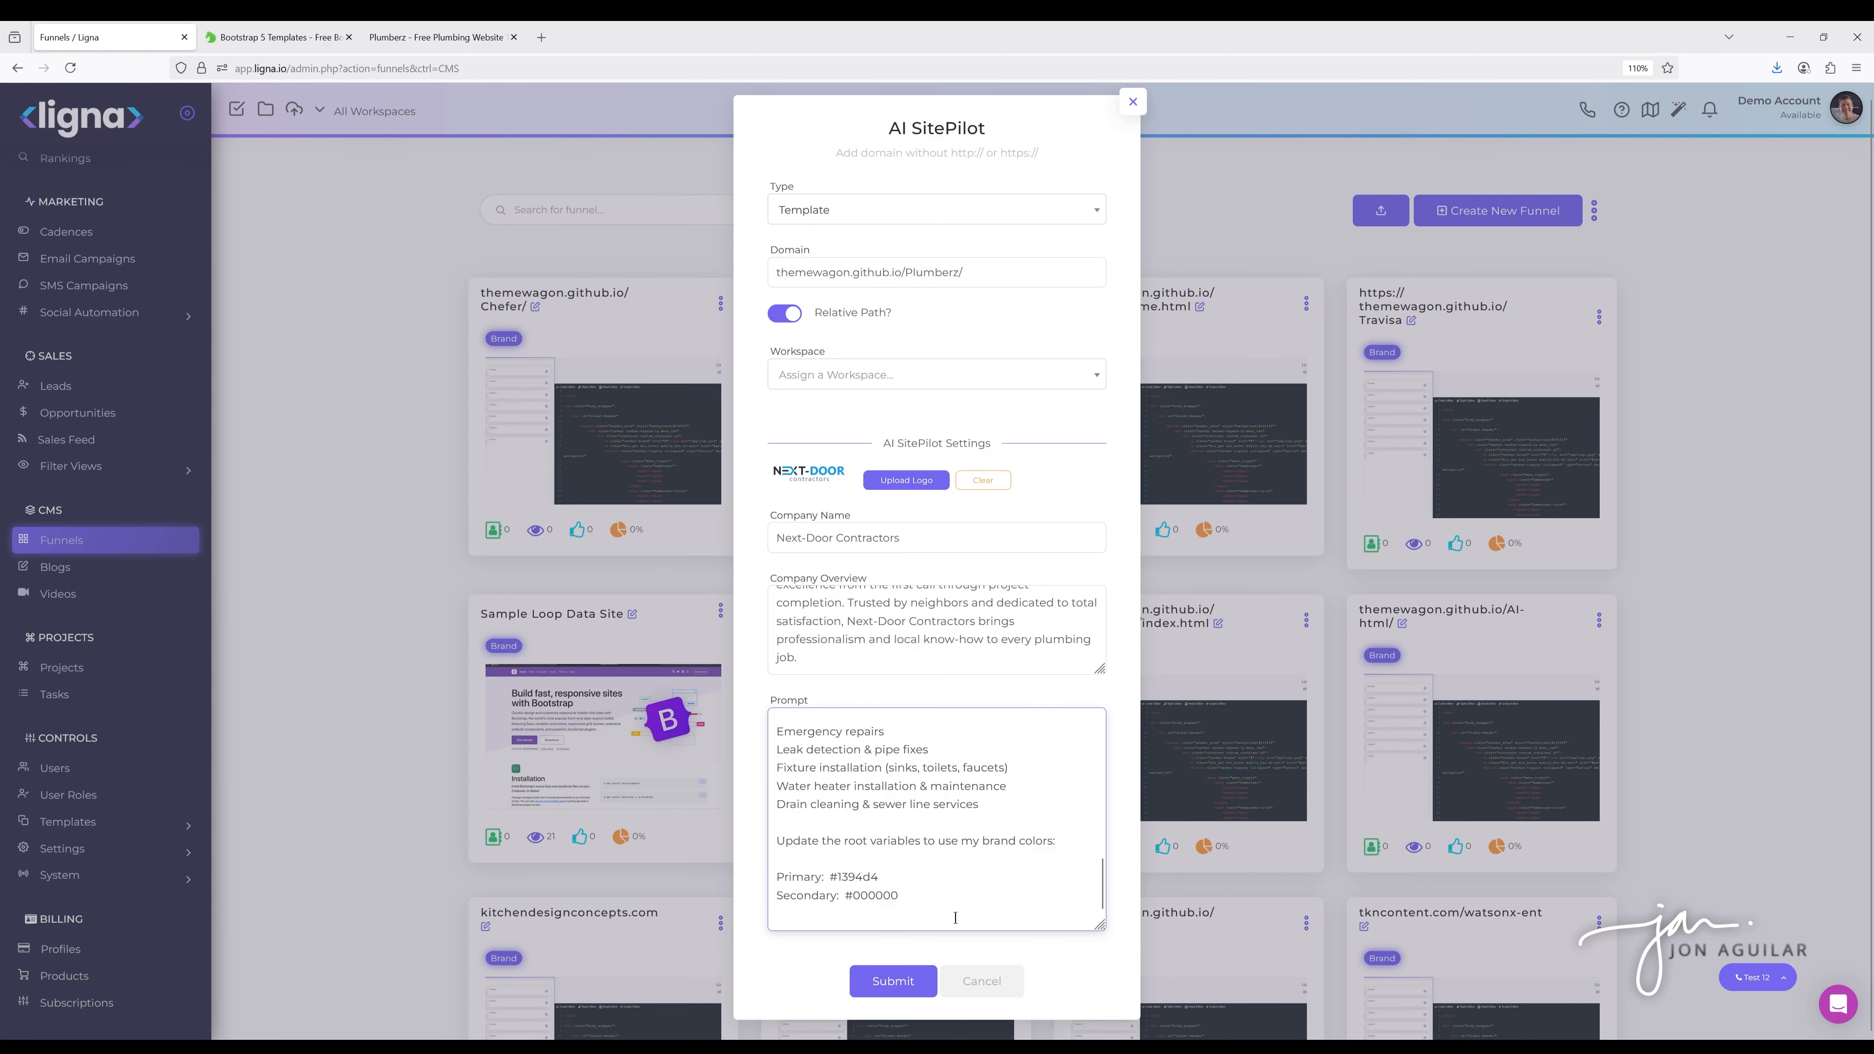
Submit the AI SitePilot form to generate the Plumberz-based site and view the new funnel's available options
{"action": "left_click", "coordinate": [893, 981]}
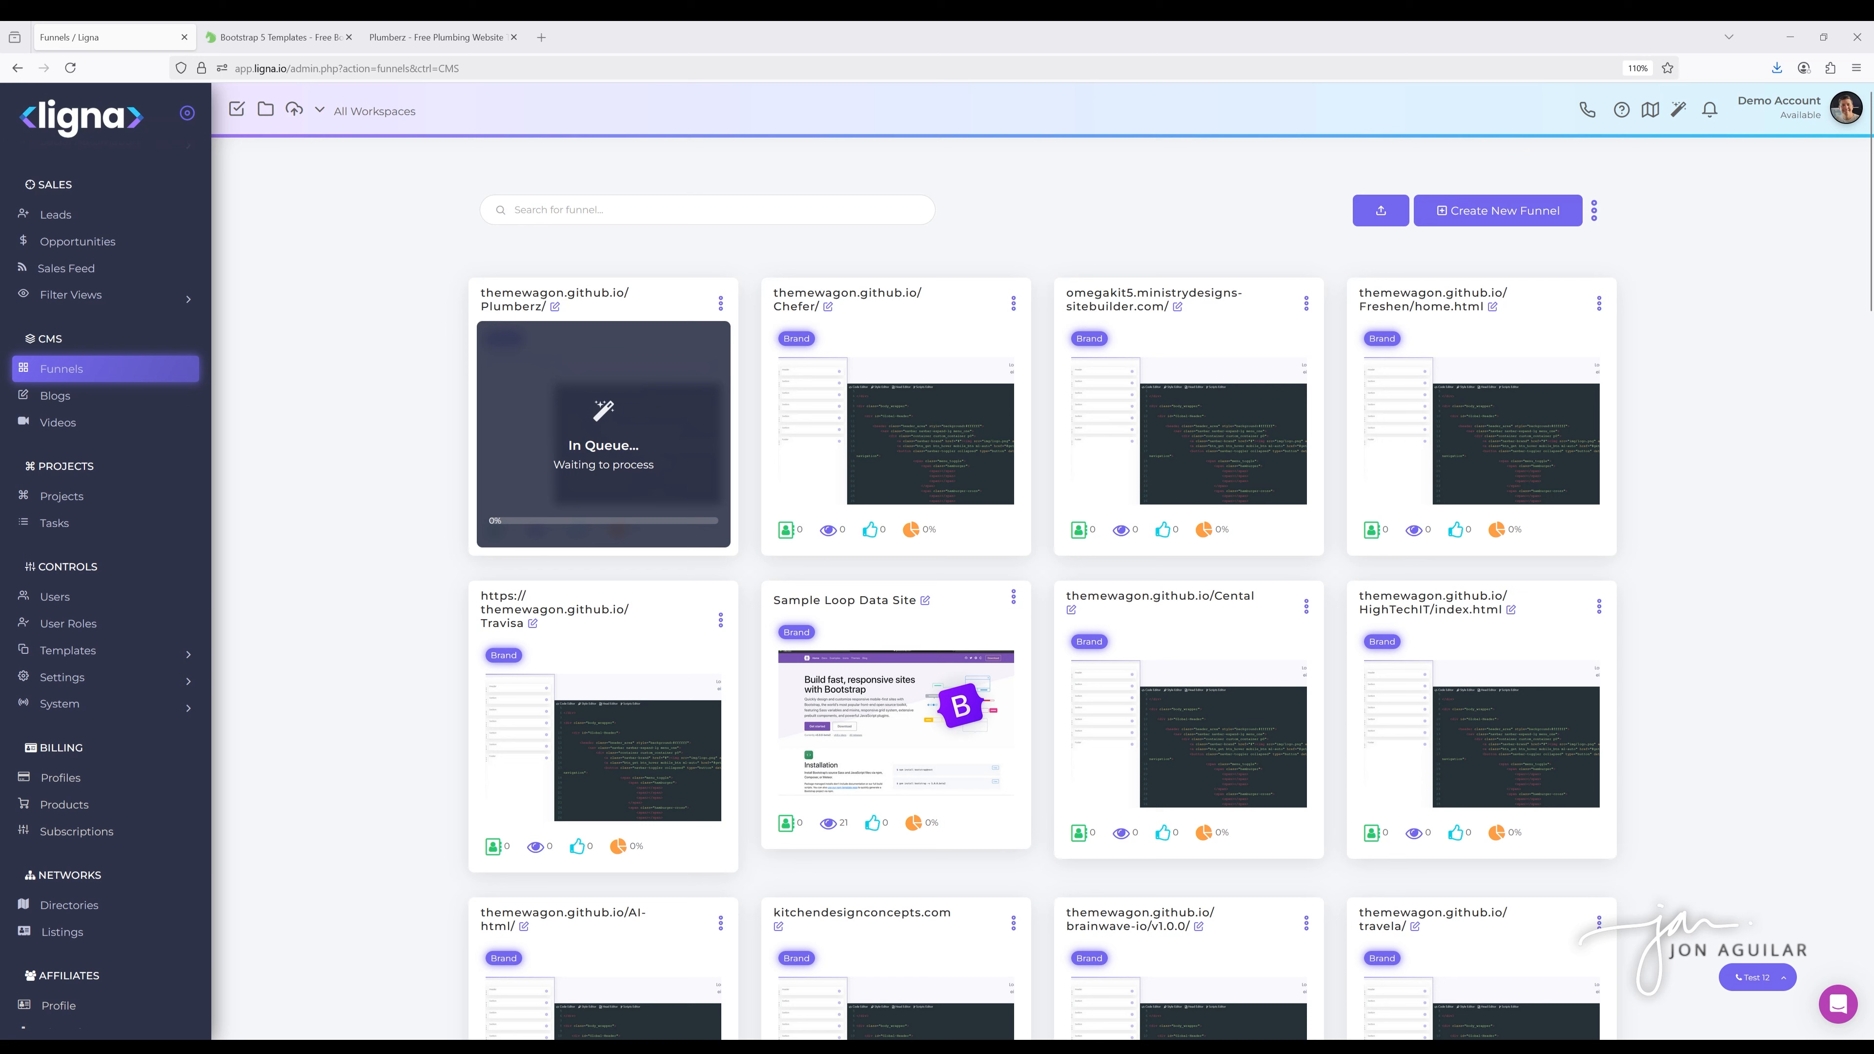
{"action": "left_click", "coordinate": [720, 305]}
{"action": "left_click", "coordinate": [719, 306]}
{"action": "left_click", "coordinate": [721, 305]}
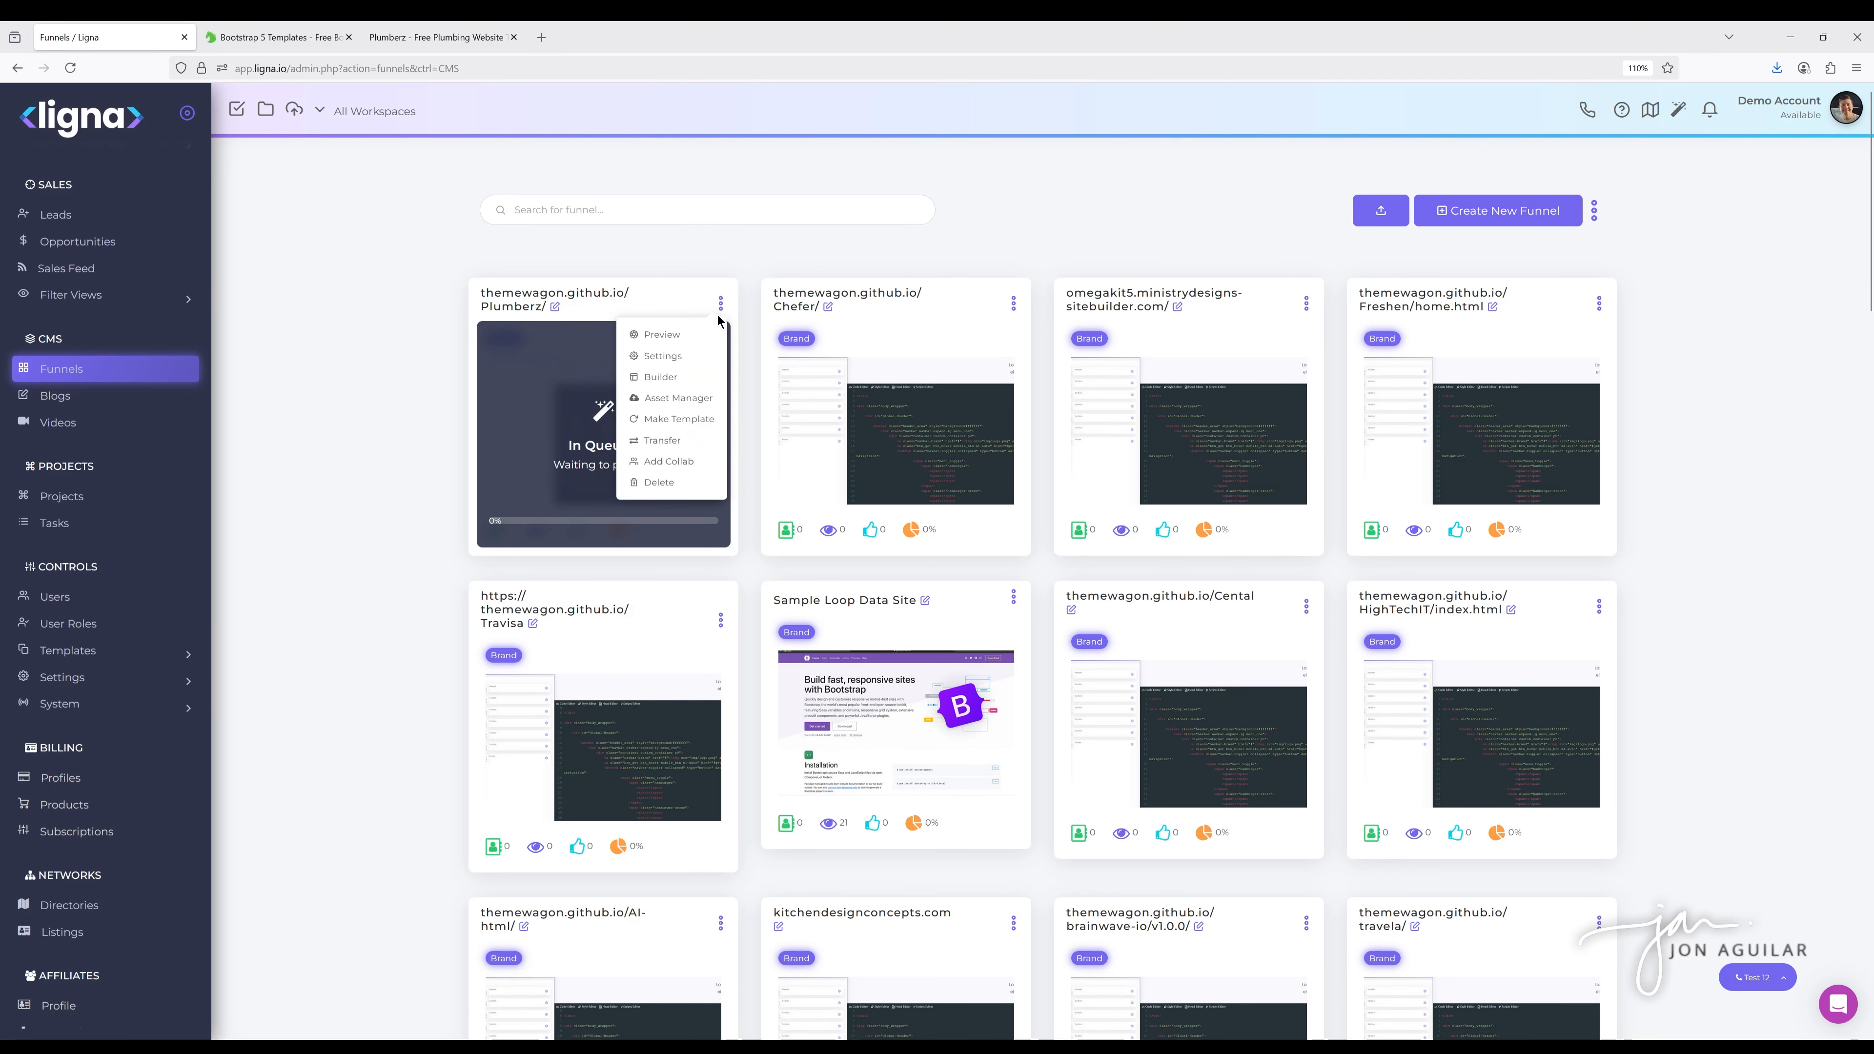
{"action": "left_click", "coordinate": [583, 318]}
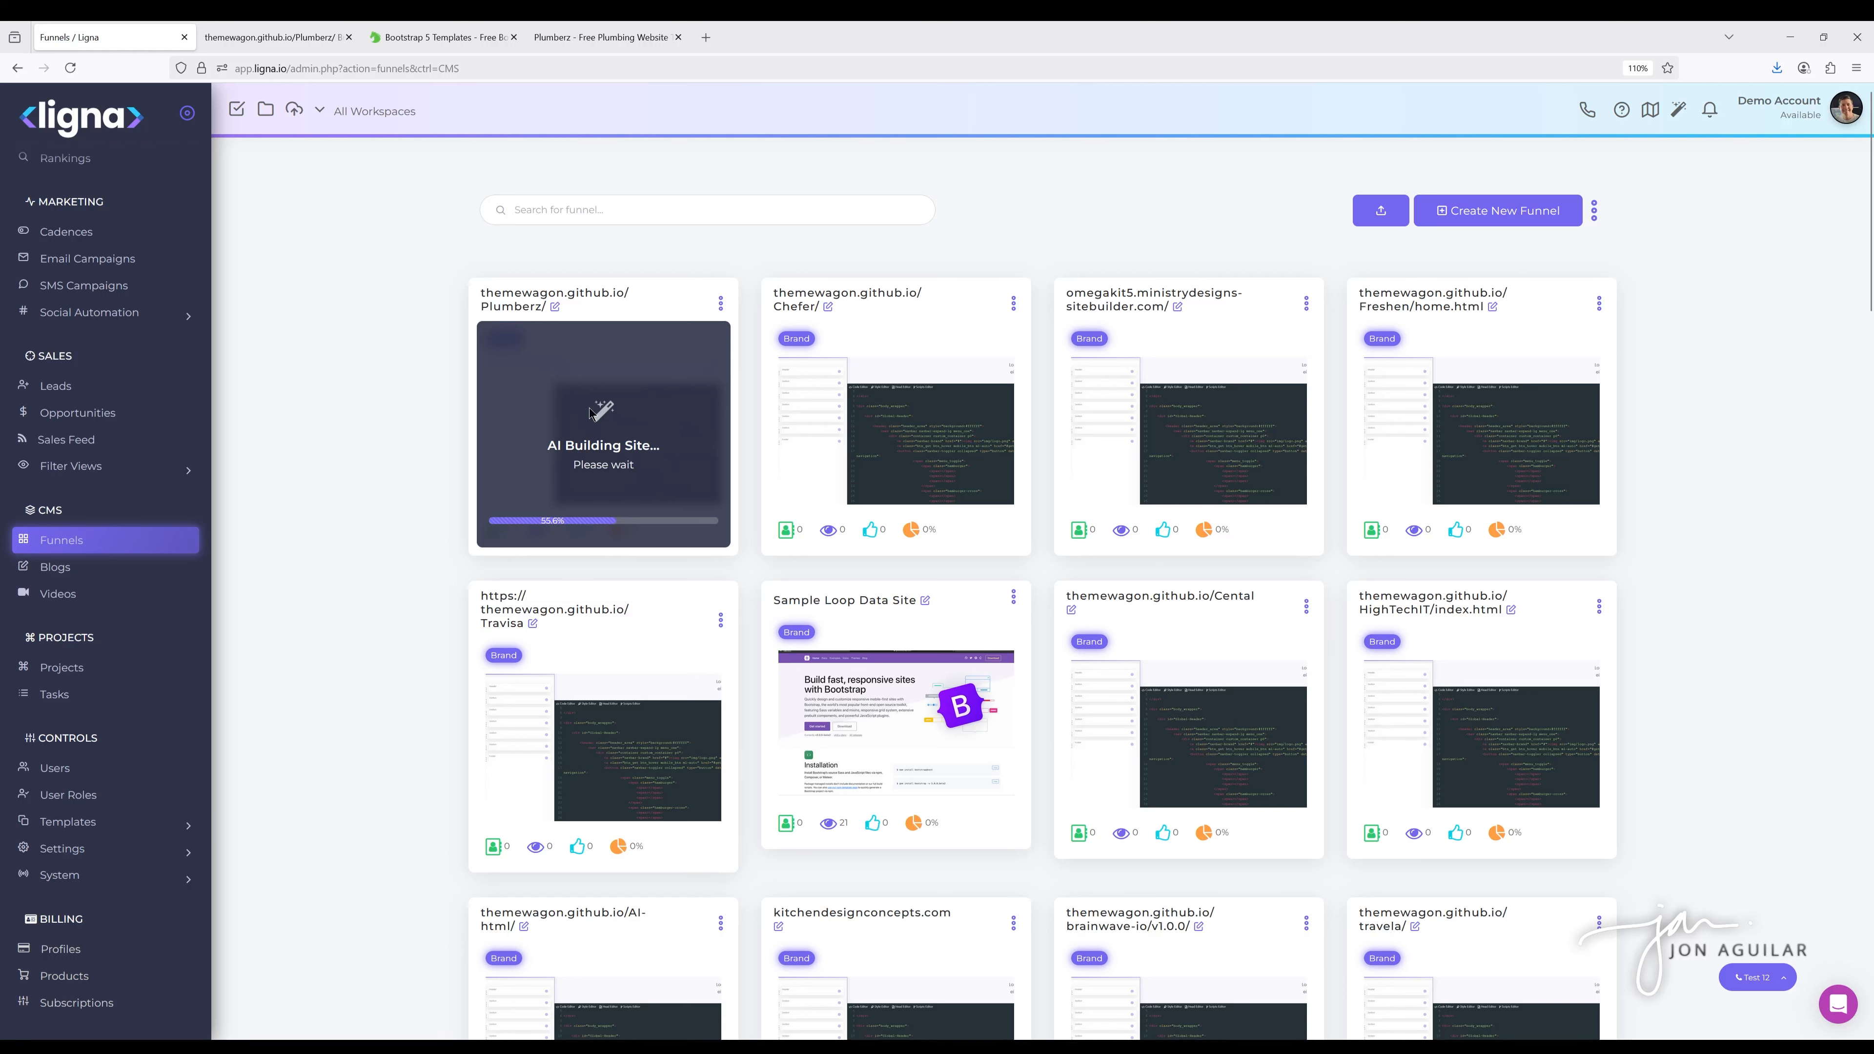
Open the generated Plumberz funnel in the builder and look over its homepage
{"action": "left_click", "coordinate": [720, 303]}
{"action": "left_click", "coordinate": [720, 307]}
{"action": "left_click", "coordinate": [555, 307]}
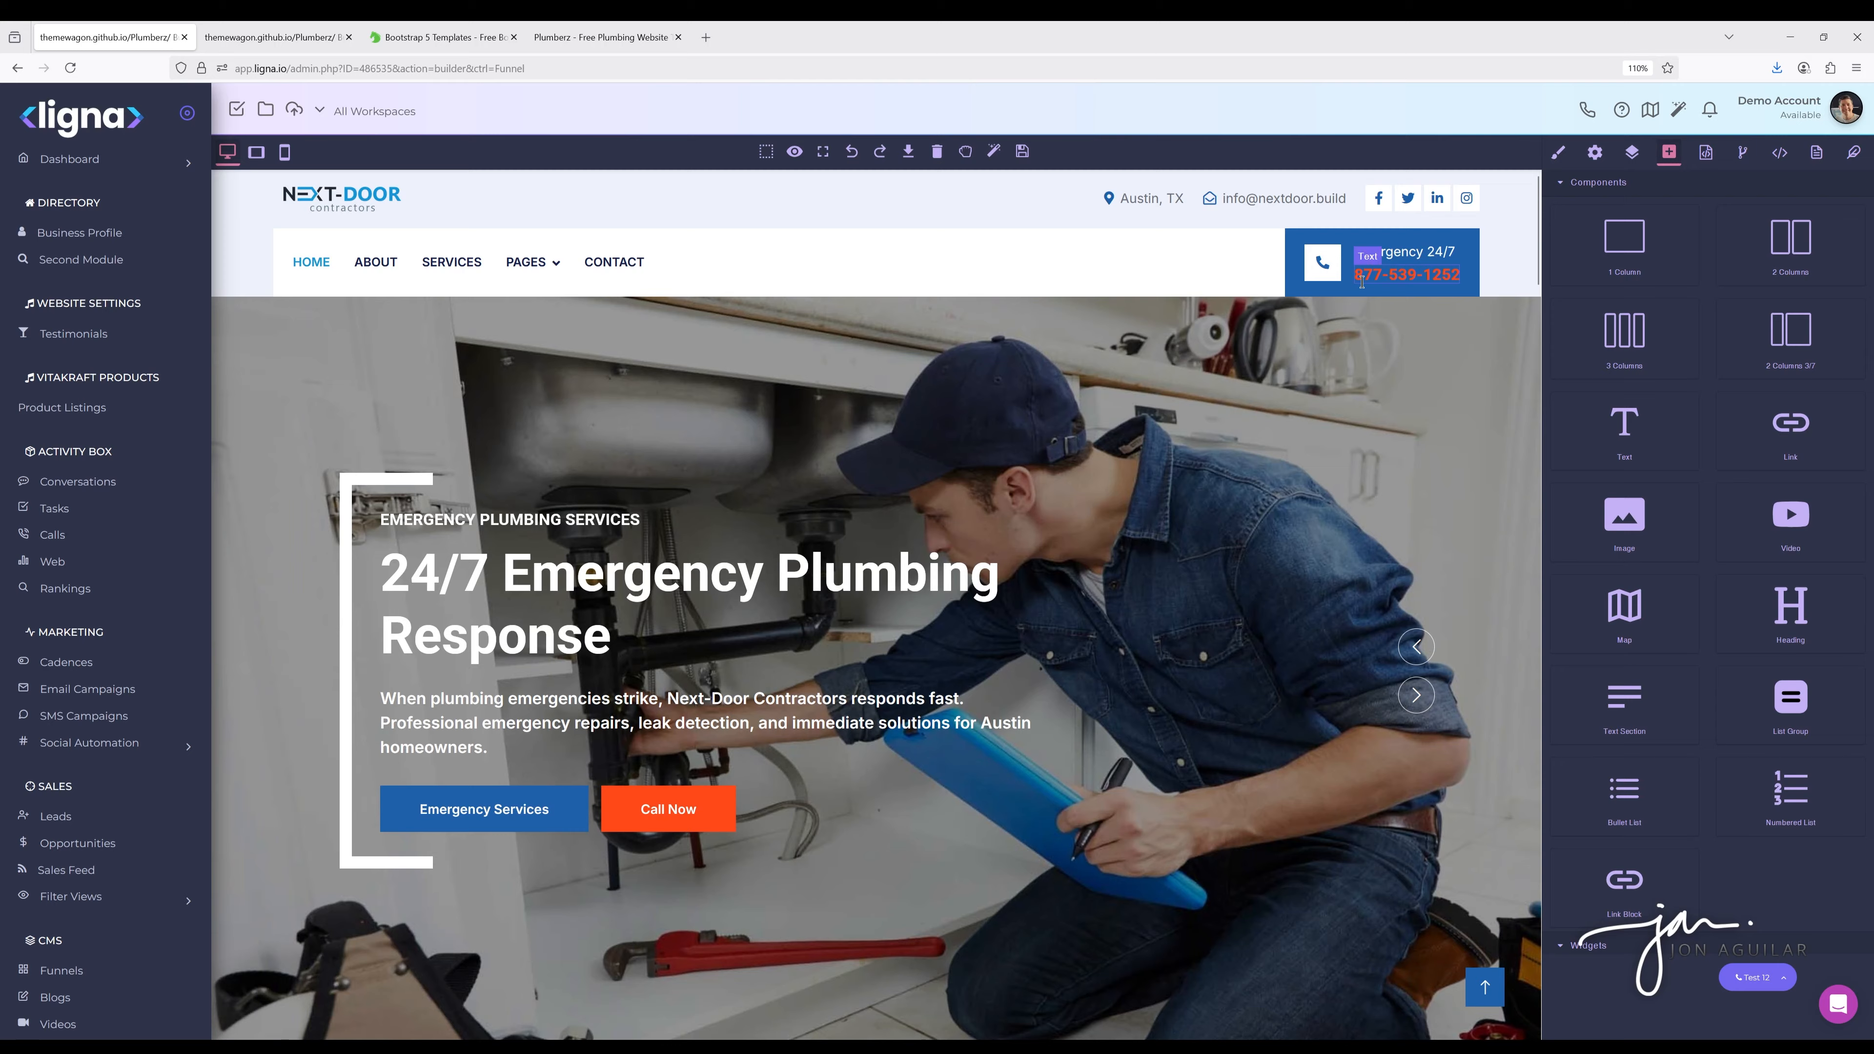
{"action": "scroll", "coordinate": [1012, 613], "scroll_direction": "down", "scroll_amount": 5}
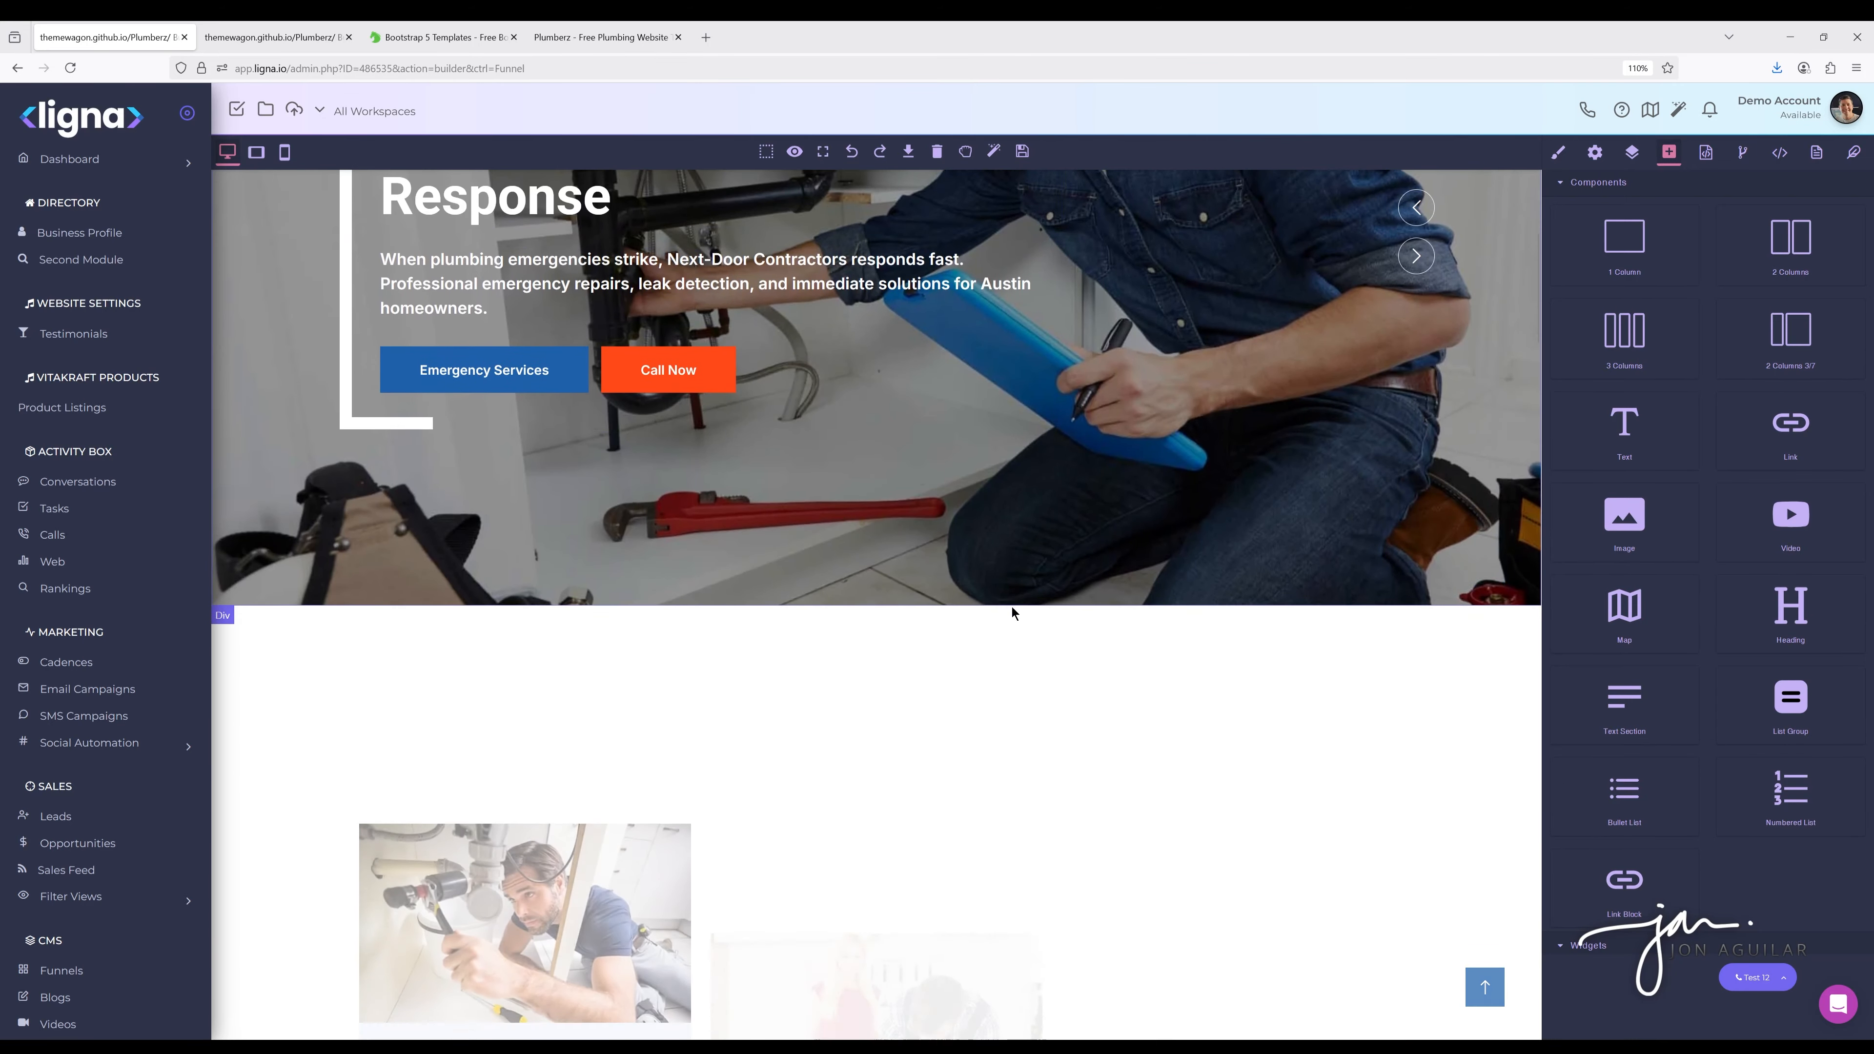
Examine the homepage's head and script code, including its stylesheet links, font and color root variables
{"action": "scroll", "coordinate": [1033, 612], "scroll_direction": "up", "scroll_amount": 5}
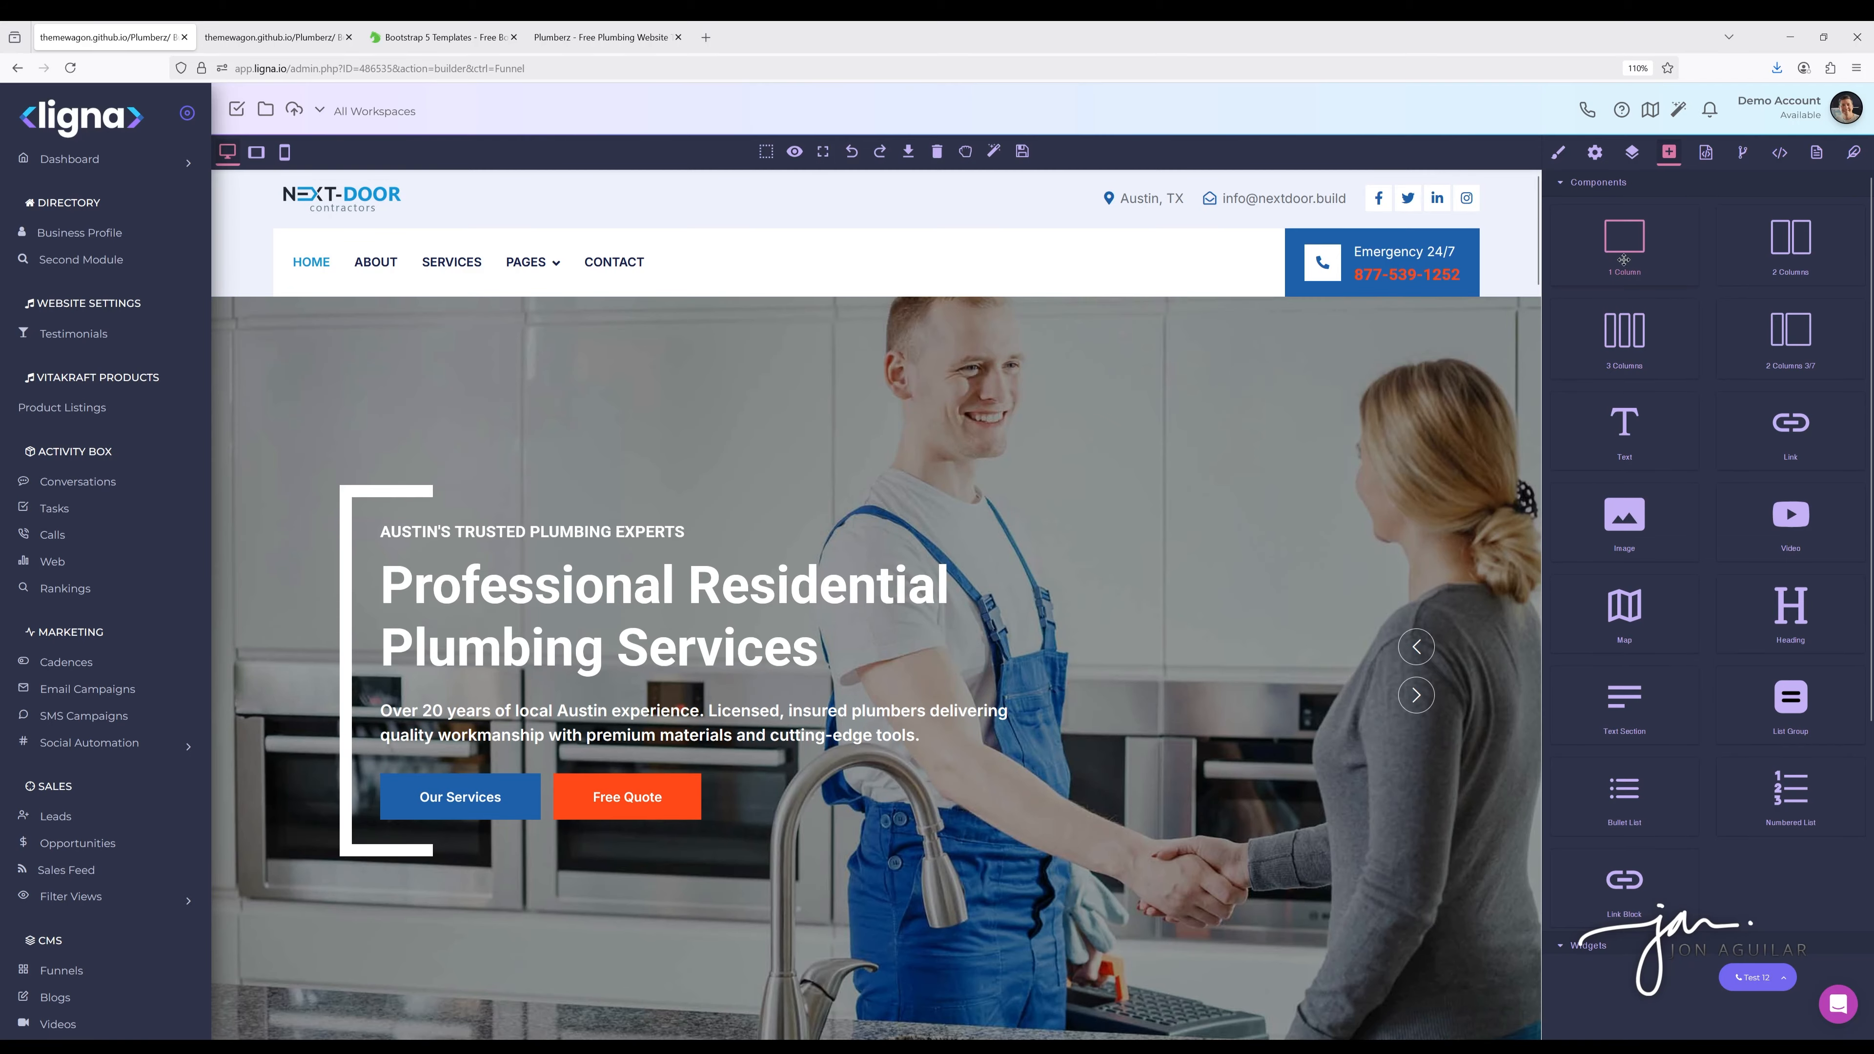
{"action": "left_click", "coordinate": [1743, 155]}
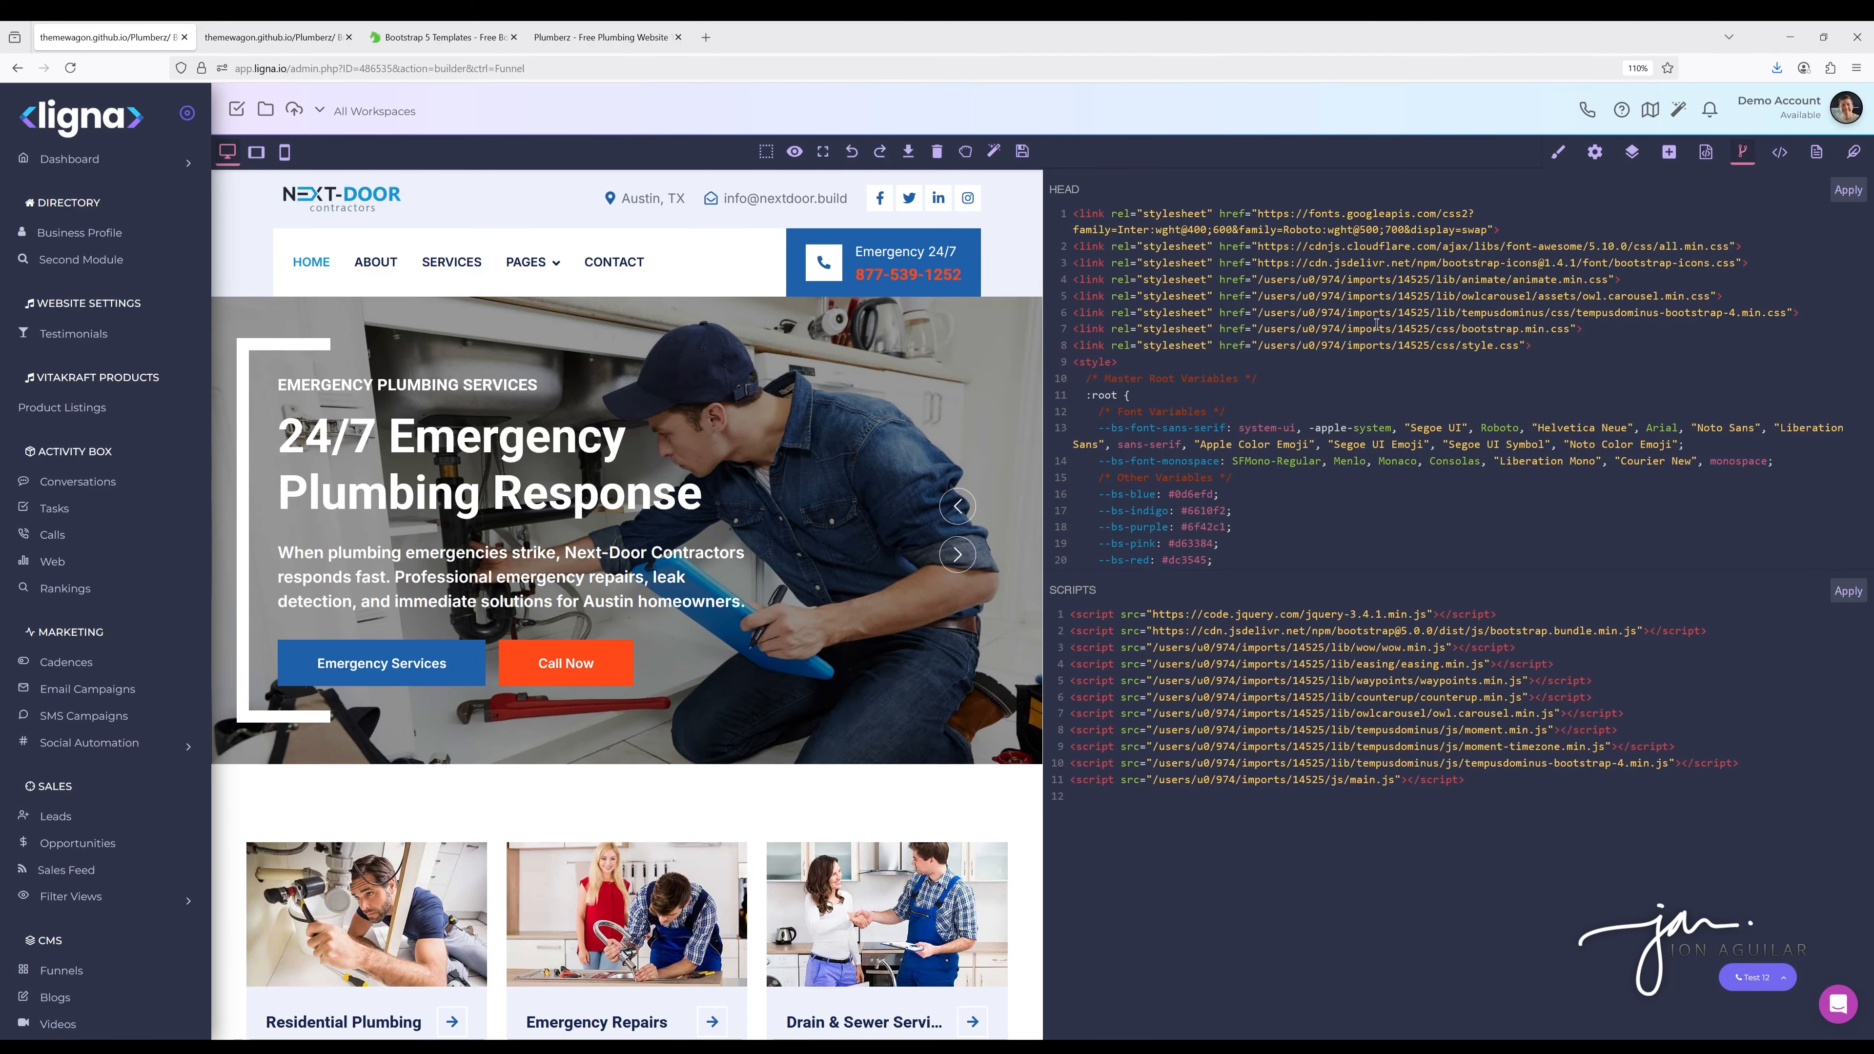
{"action": "scroll", "coordinate": [1295, 340], "scroll_direction": "down", "scroll_amount": 5}
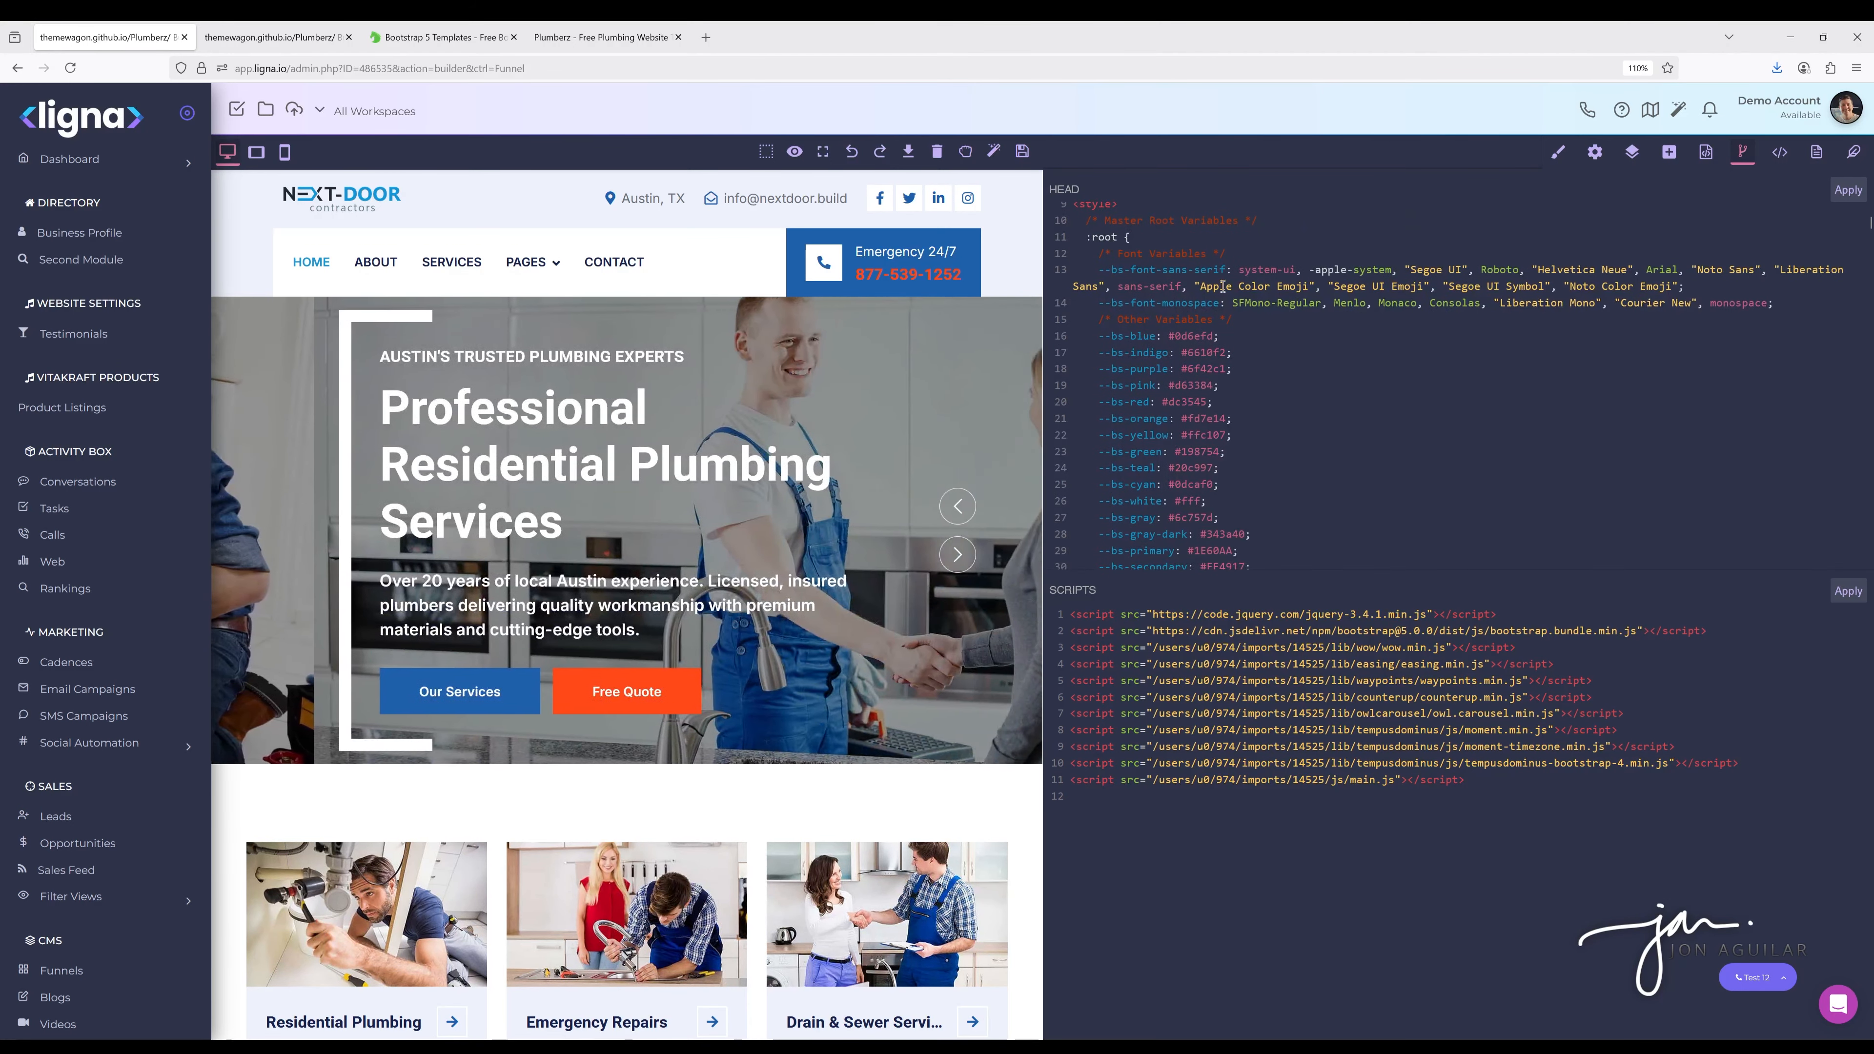
{"action": "scroll", "coordinate": [1162, 266], "scroll_direction": "down", "scroll_amount": 3}
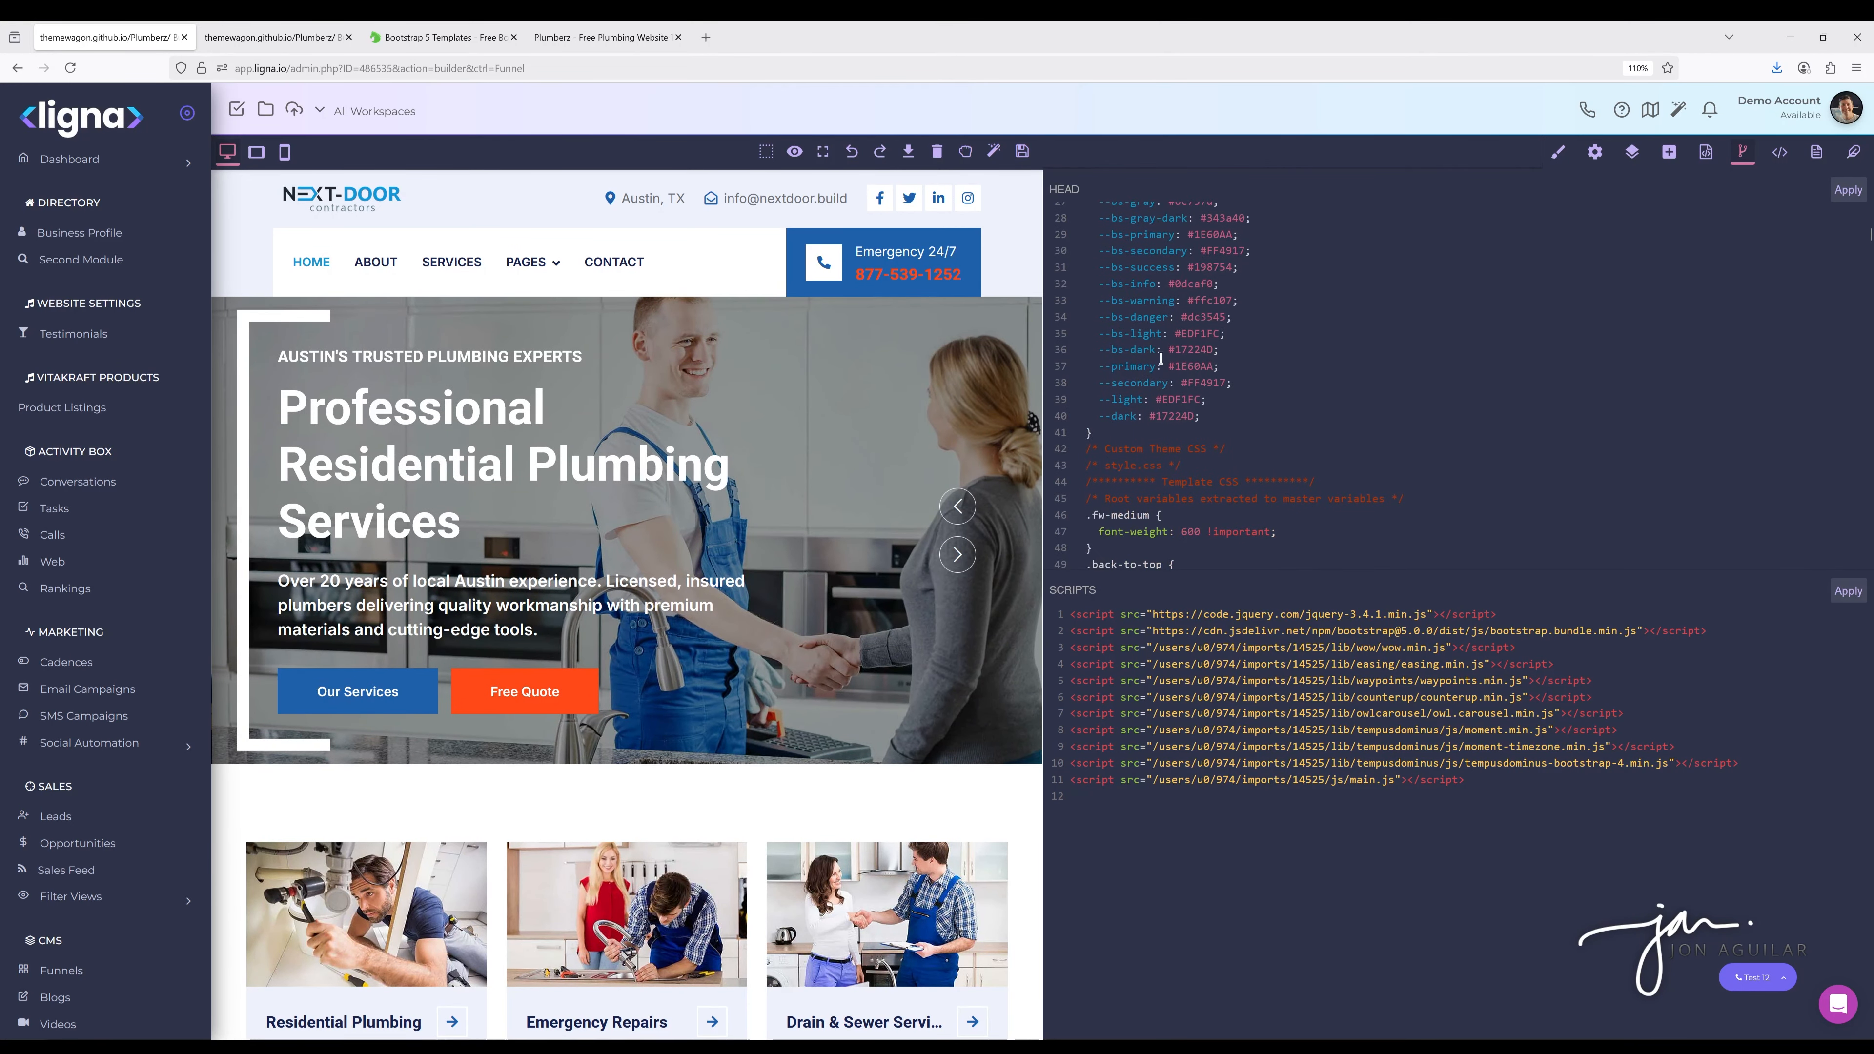
{"action": "scroll", "coordinate": [1180, 260], "scroll_direction": "up", "scroll_amount": 4}
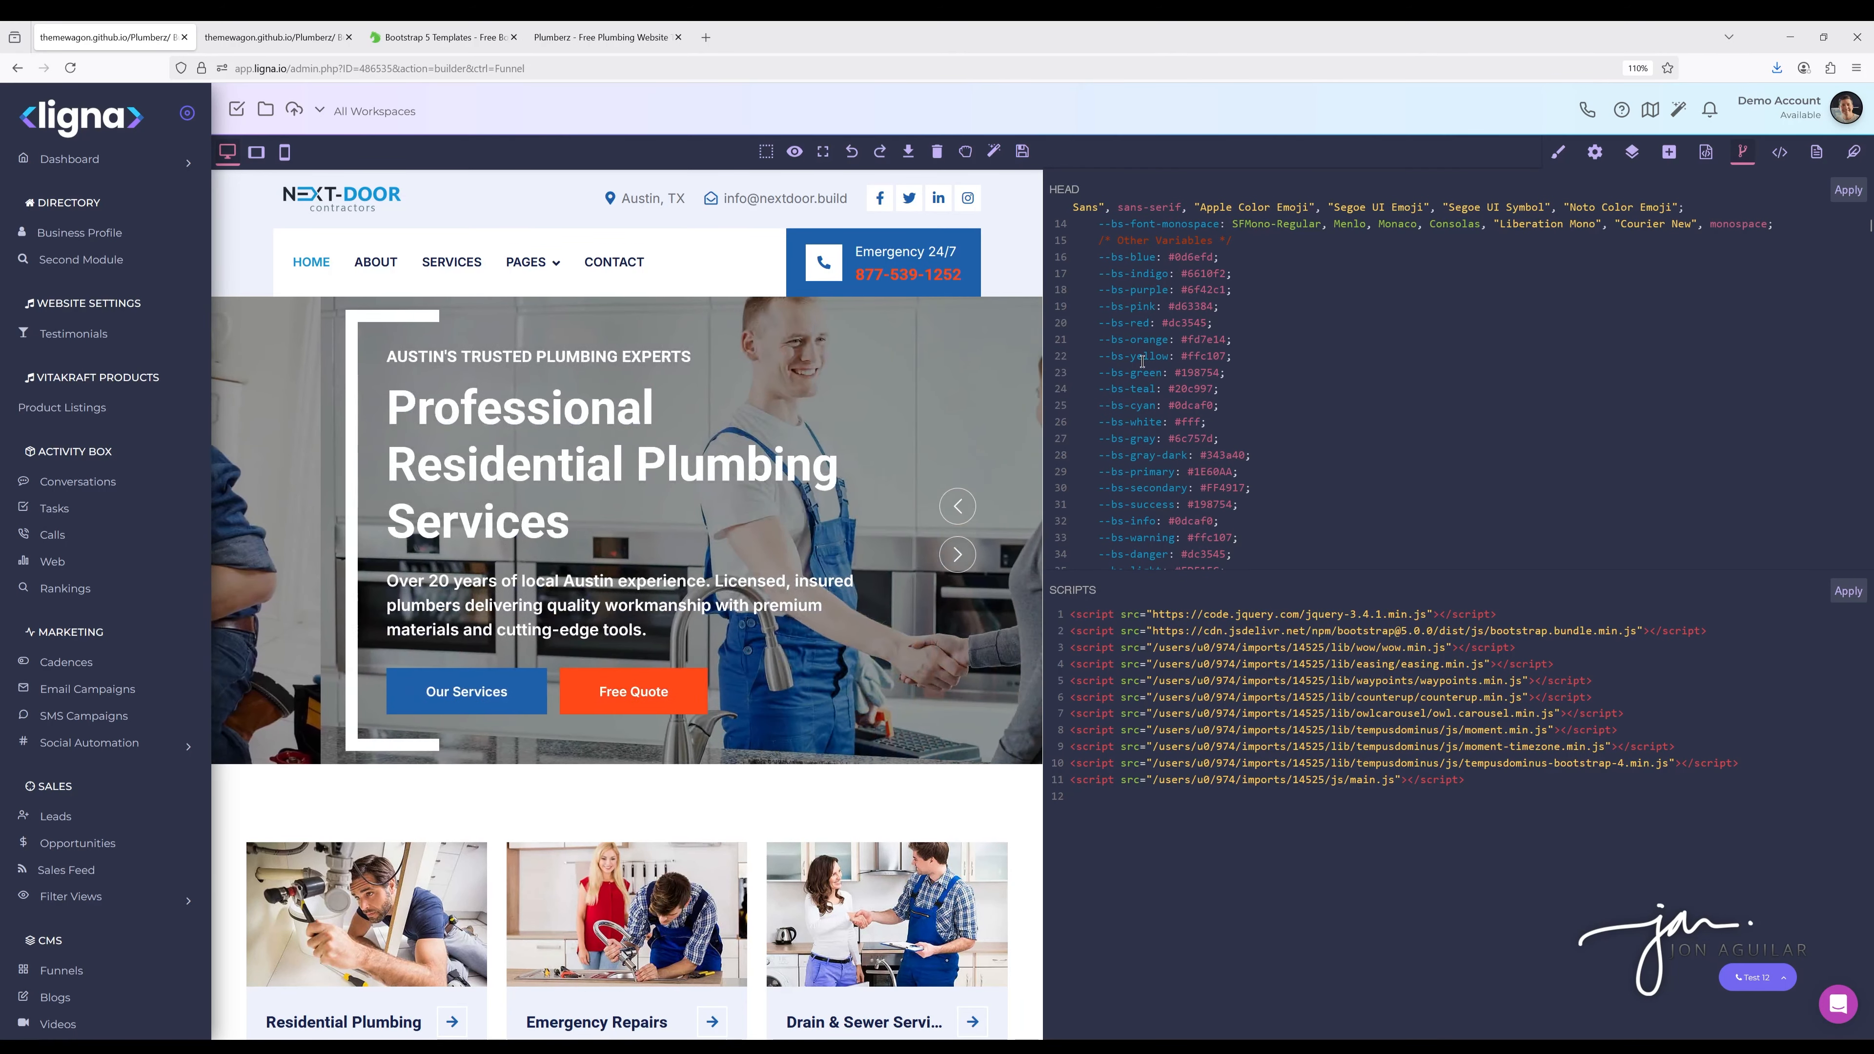
{"action": "scroll", "coordinate": [1204, 507], "scroll_direction": "down", "scroll_amount": 2}
{"action": "scroll", "coordinate": [1658, 347], "scroll_direction": "up", "scroll_amount": 5}
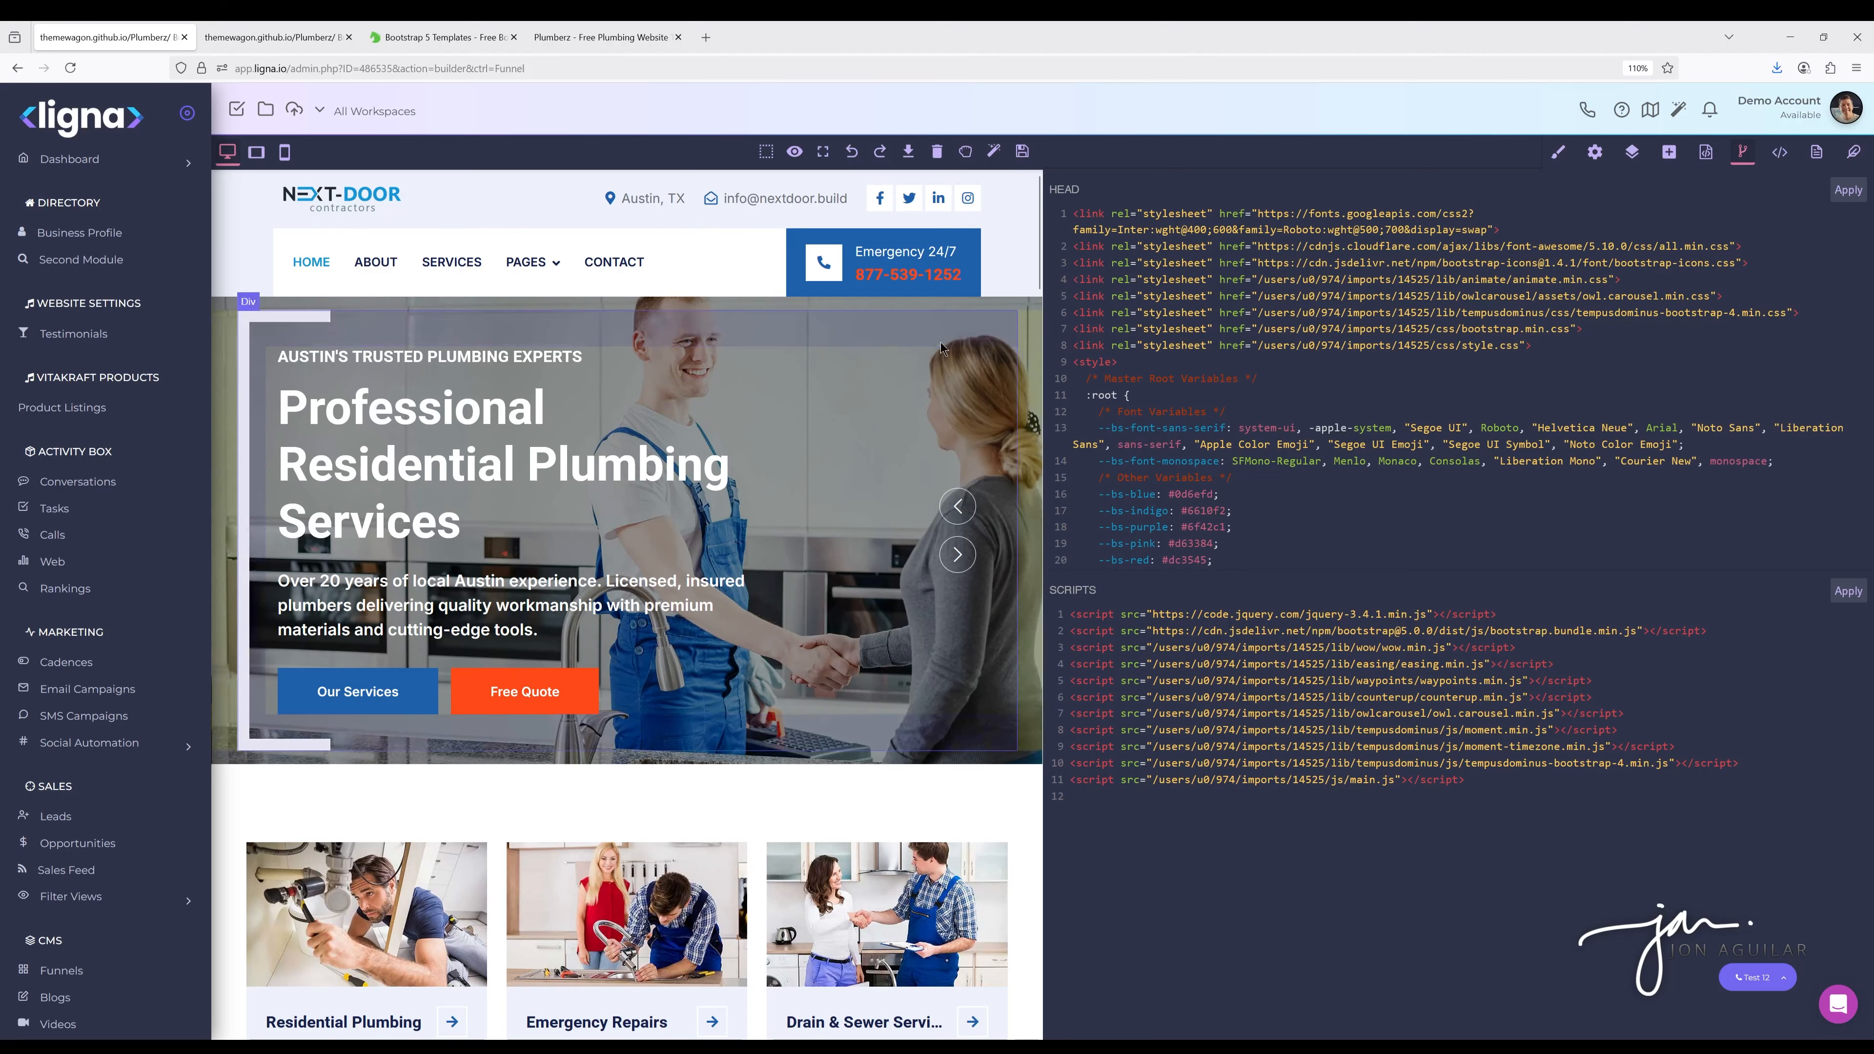
{"action": "left_click", "coordinate": [1742, 153]}
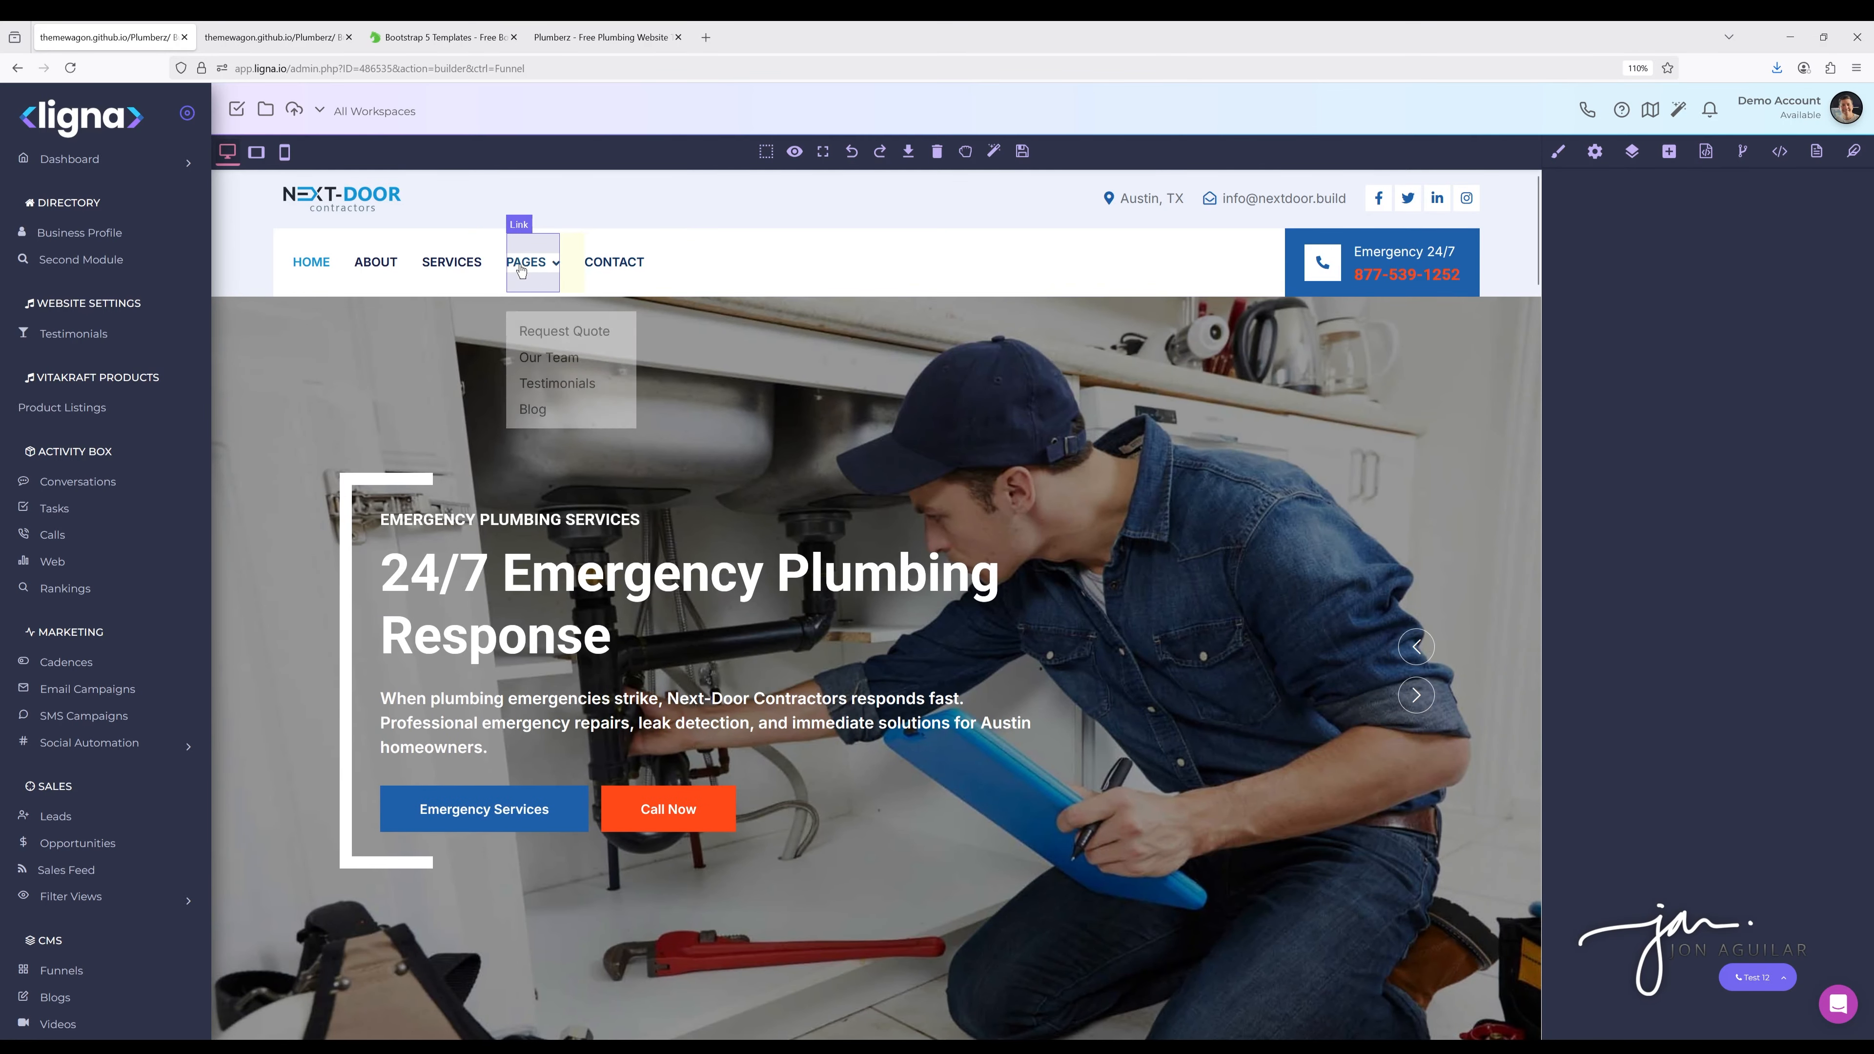
Inspect the Pages dropdown in the site navigation and select the hero heading to check that the elements are individually selectable
{"action": "mouse_move", "coordinate": [532, 271]}
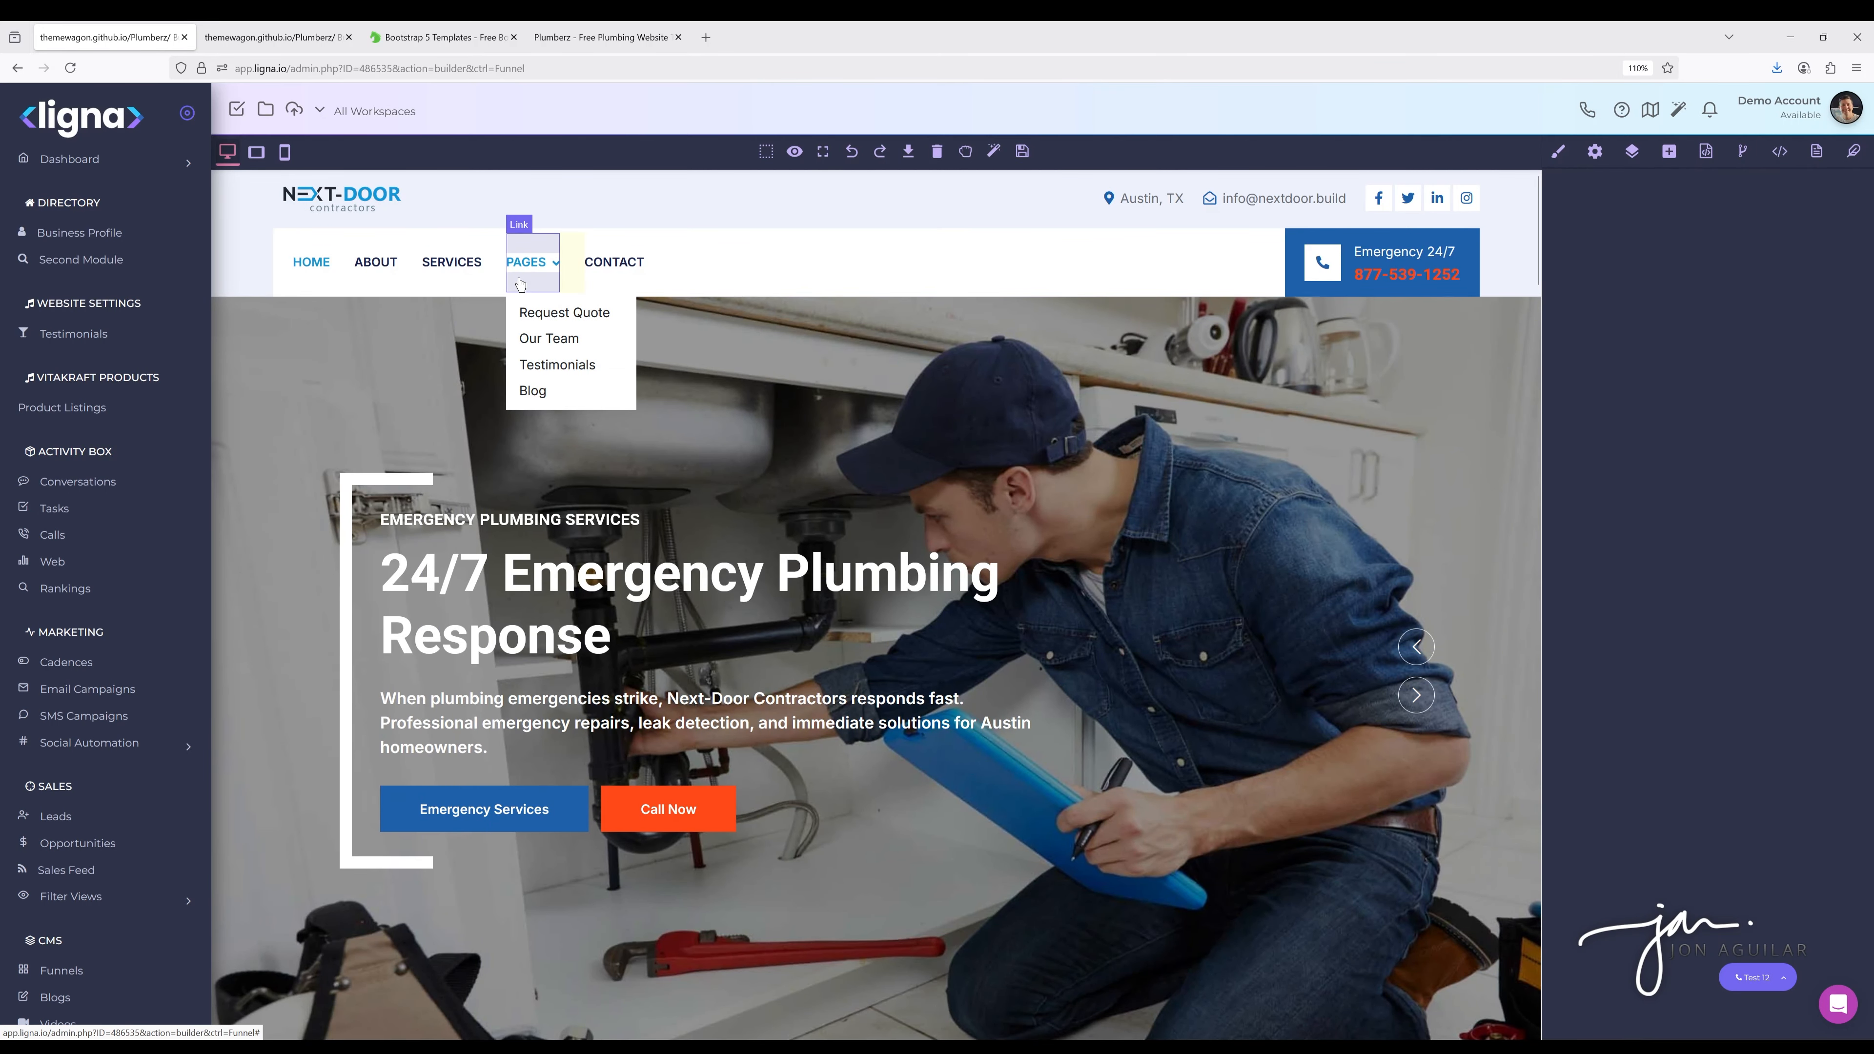
{"action": "left_click", "coordinate": [539, 264]}
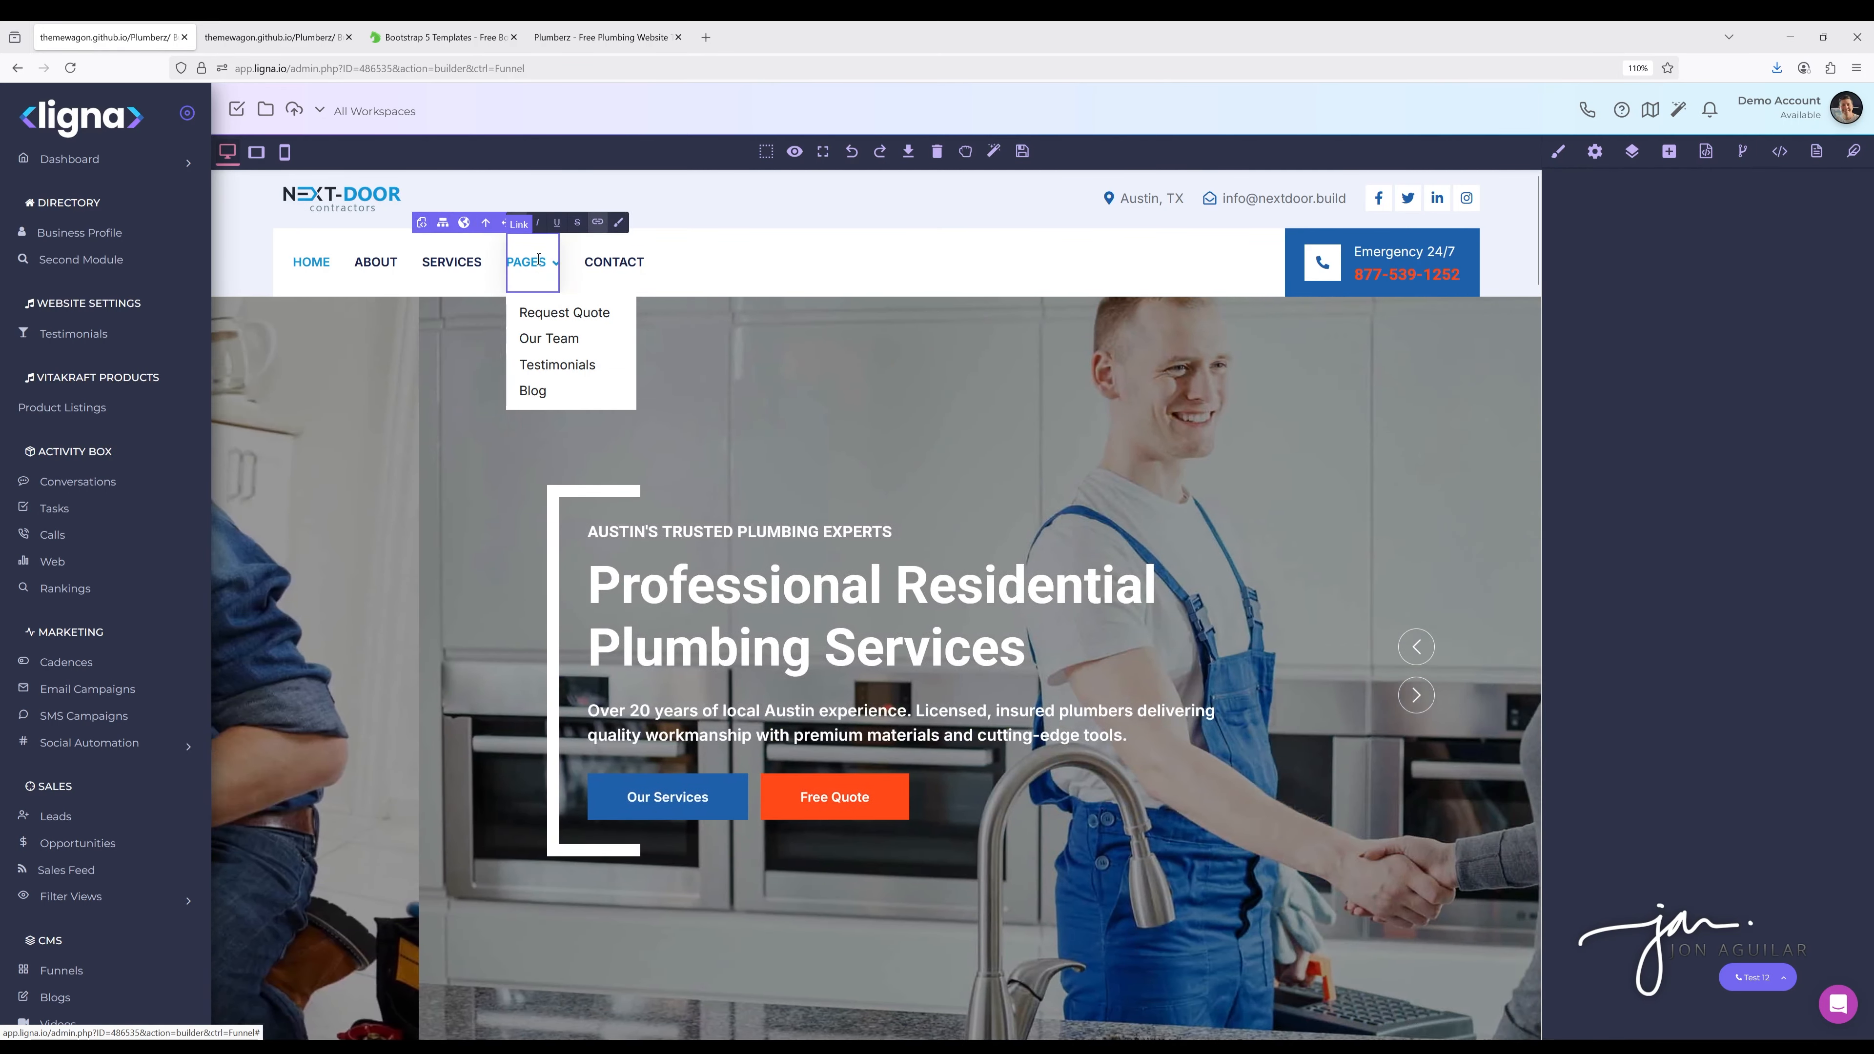
{"action": "type", "text": "E"}
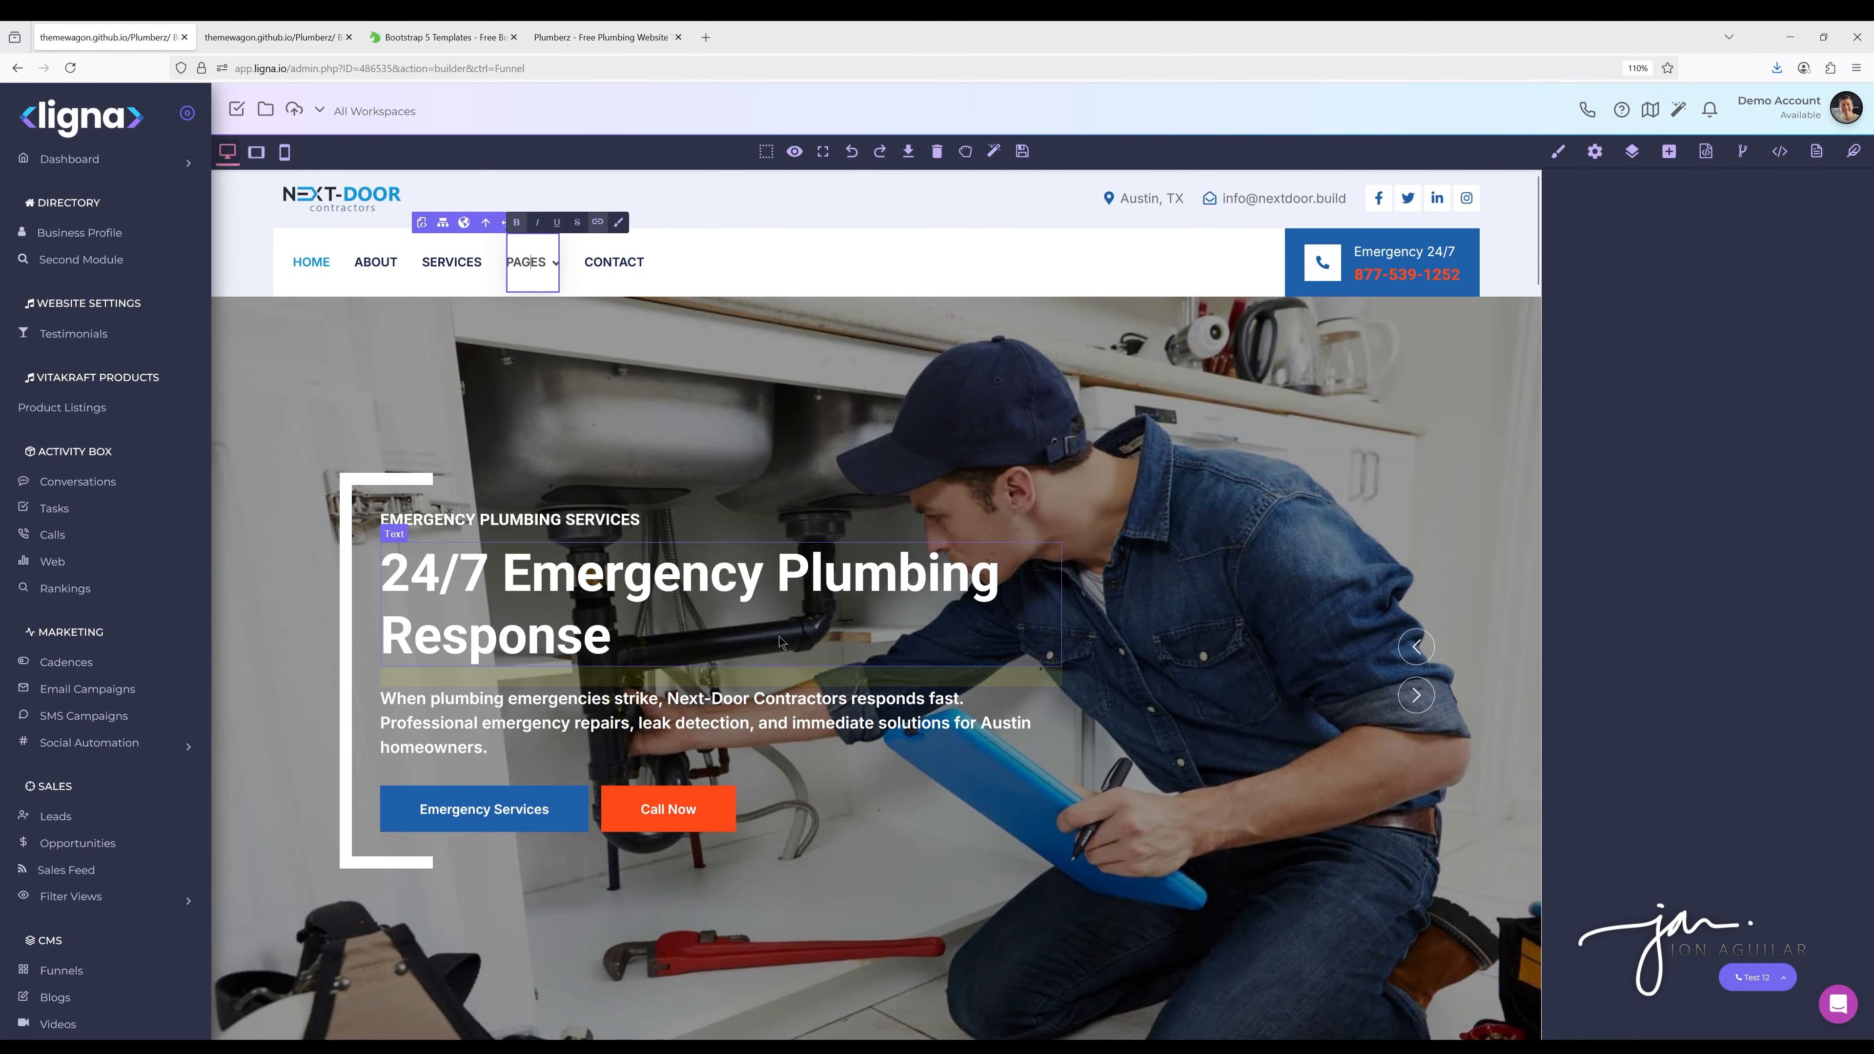
{"action": "left_click", "coordinate": [599, 578]}
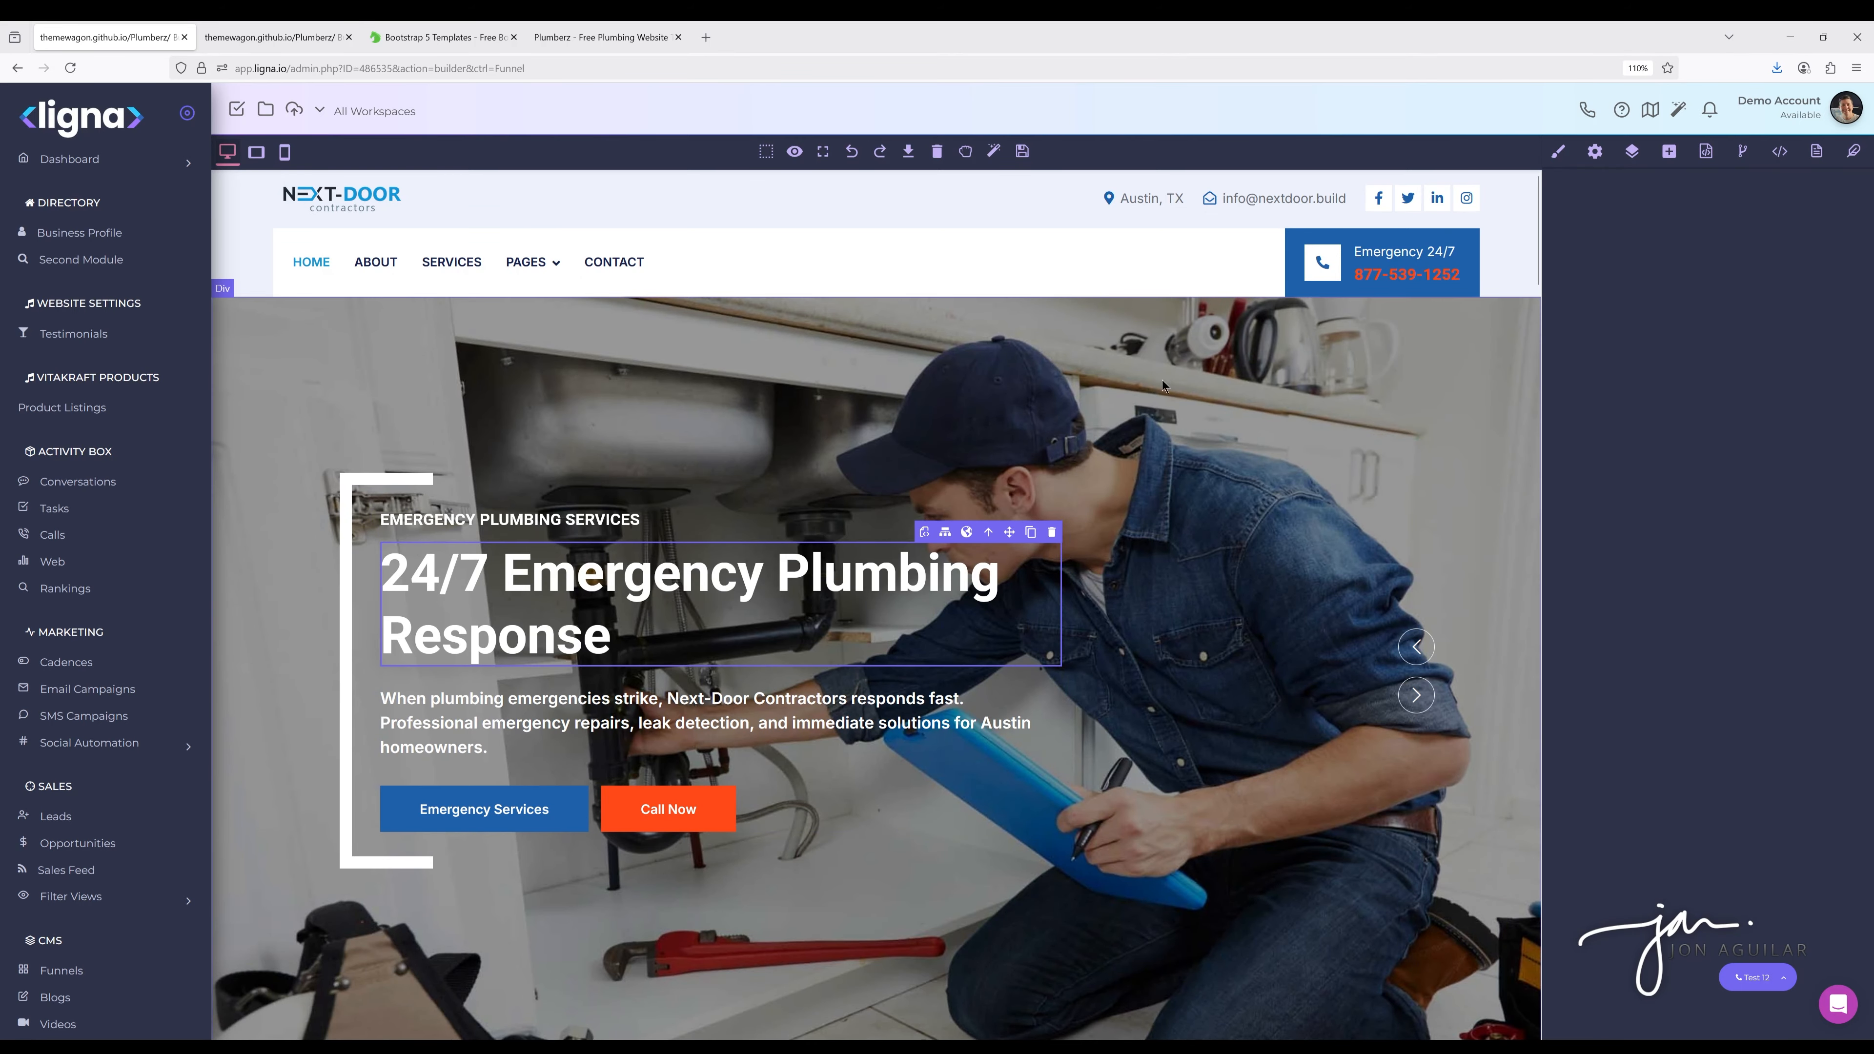
Review the homepage's hero slider, service cards and About Next-Door Contractors section
{"action": "scroll", "coordinate": [1022, 629], "scroll_direction": "down", "scroll_amount": 3}
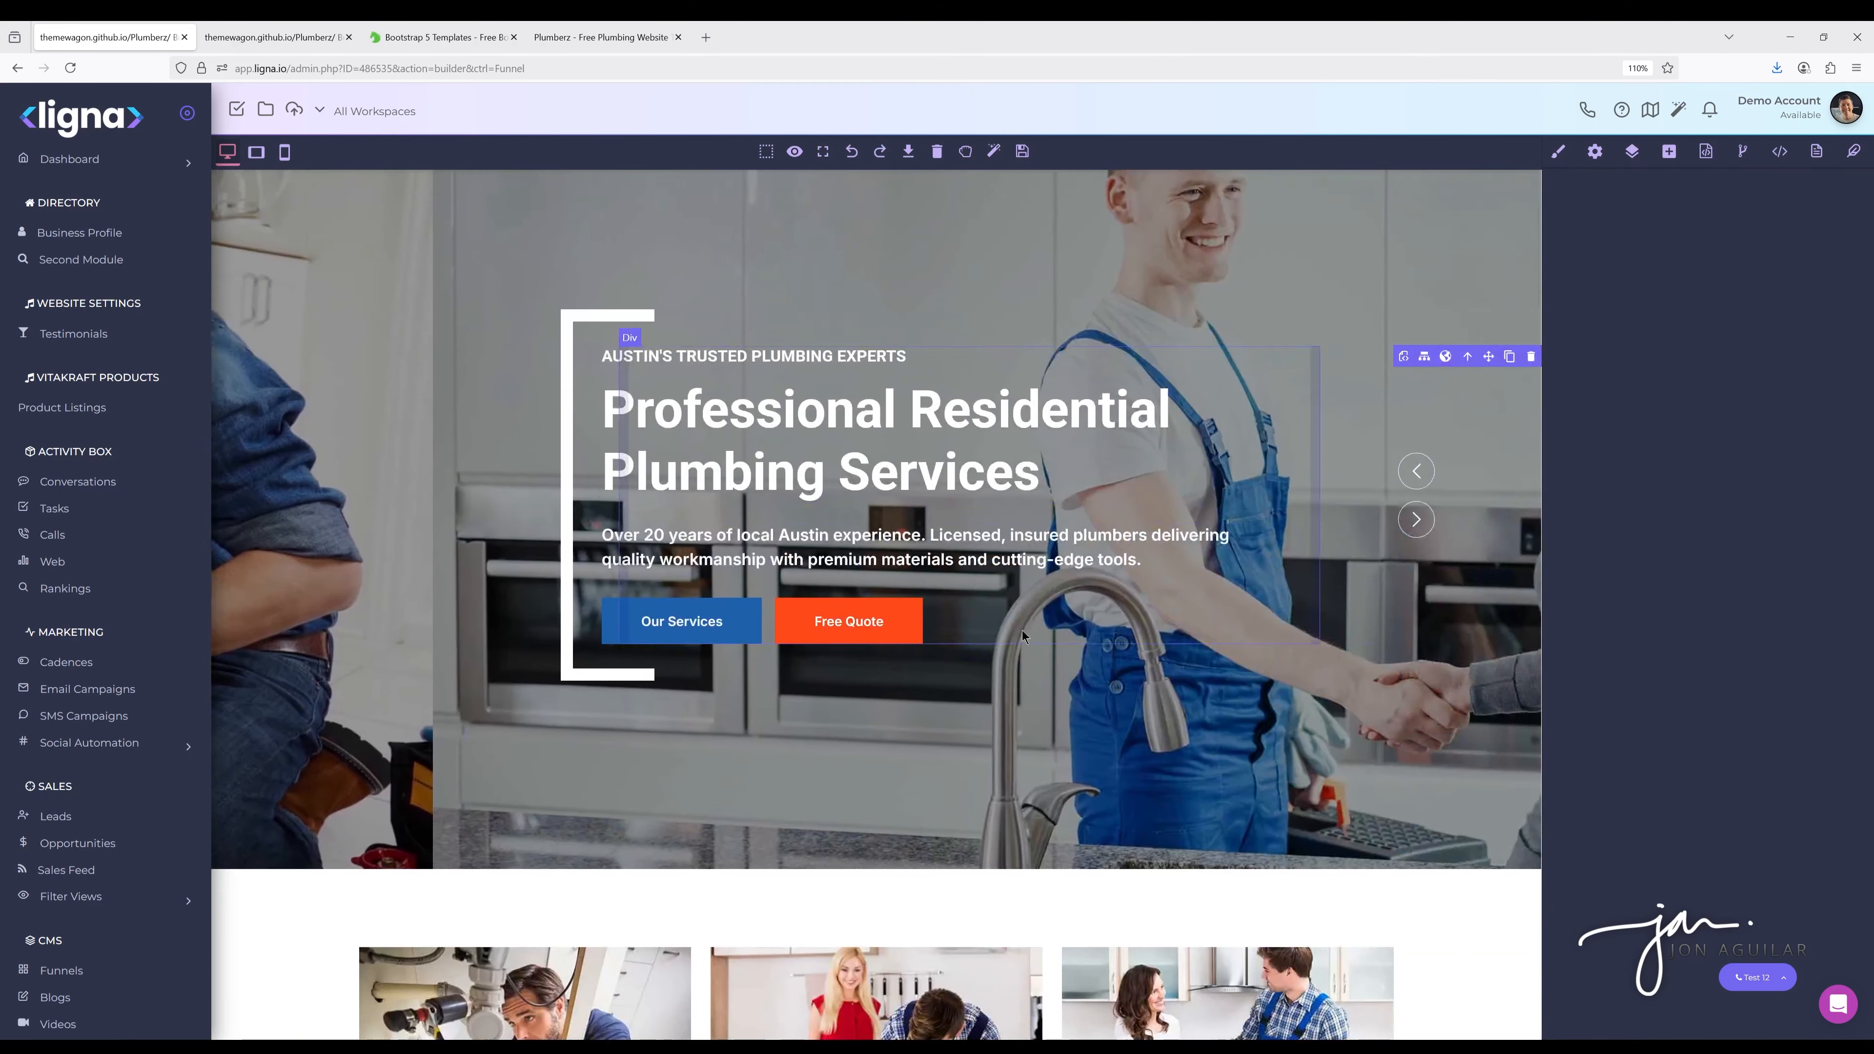
{"action": "scroll", "coordinate": [941, 581], "scroll_direction": "down", "scroll_amount": 3}
{"action": "scroll", "coordinate": [937, 584], "scroll_direction": "down", "scroll_amount": 2}
{"action": "scroll", "coordinate": [933, 586], "scroll_direction": "up", "scroll_amount": 3}
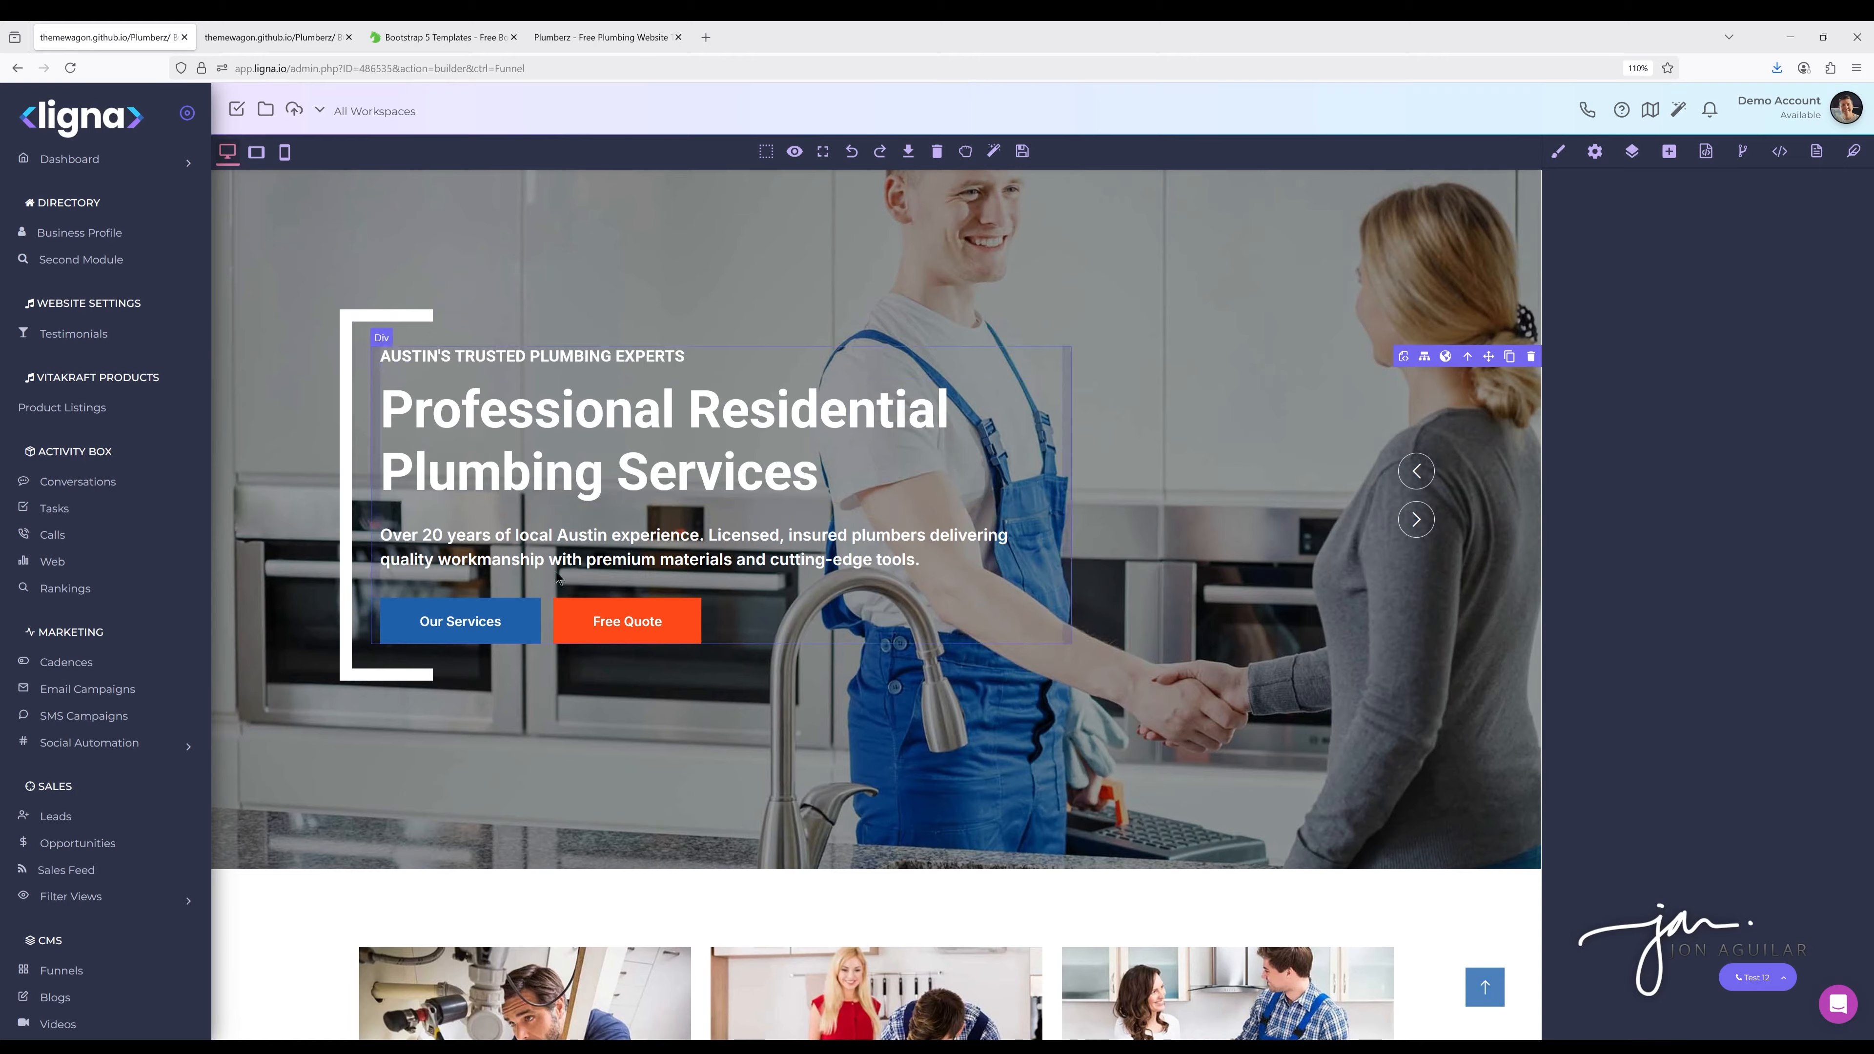
{"action": "scroll", "coordinate": [893, 604], "scroll_direction": "down", "scroll_amount": 2}
{"action": "scroll", "coordinate": [888, 593], "scroll_direction": "down", "scroll_amount": 3}
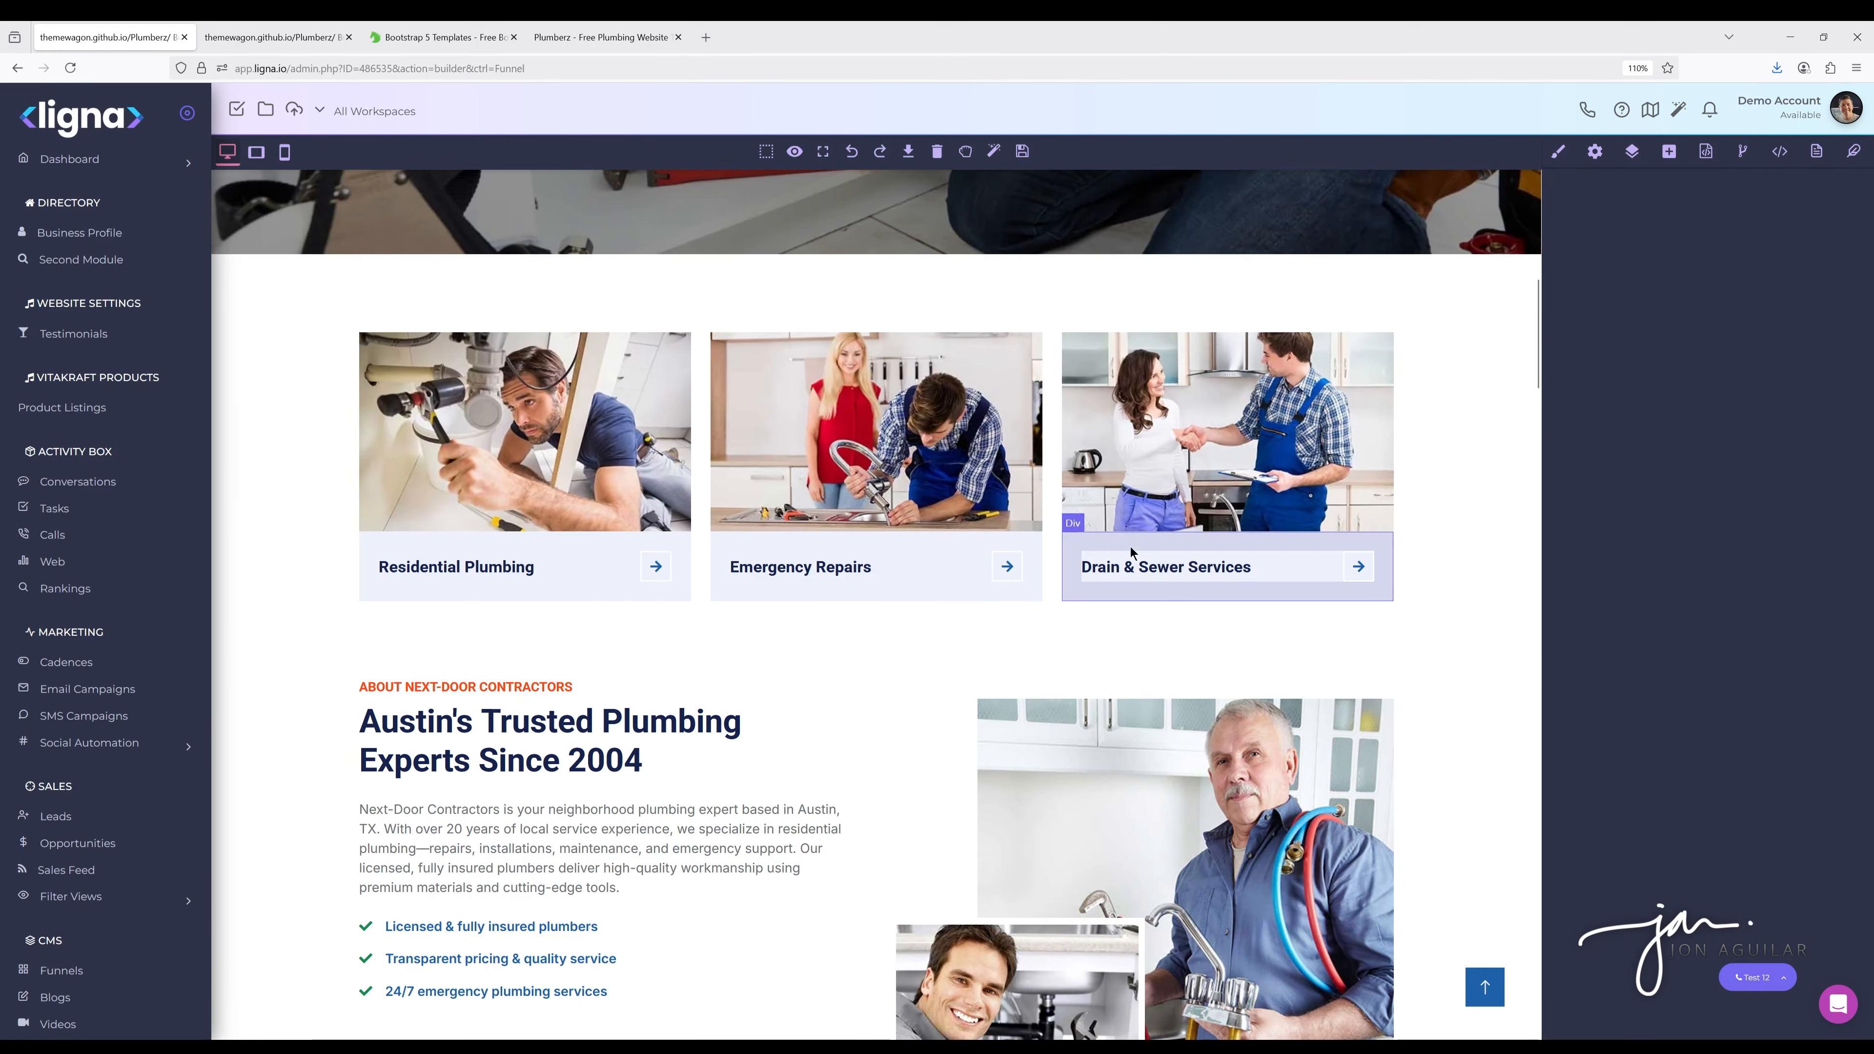
{"action": "scroll", "coordinate": [732, 586], "scroll_direction": "down", "scroll_amount": 2}
{"action": "scroll", "coordinate": [751, 582], "scroll_direction": "down", "scroll_amount": 1}
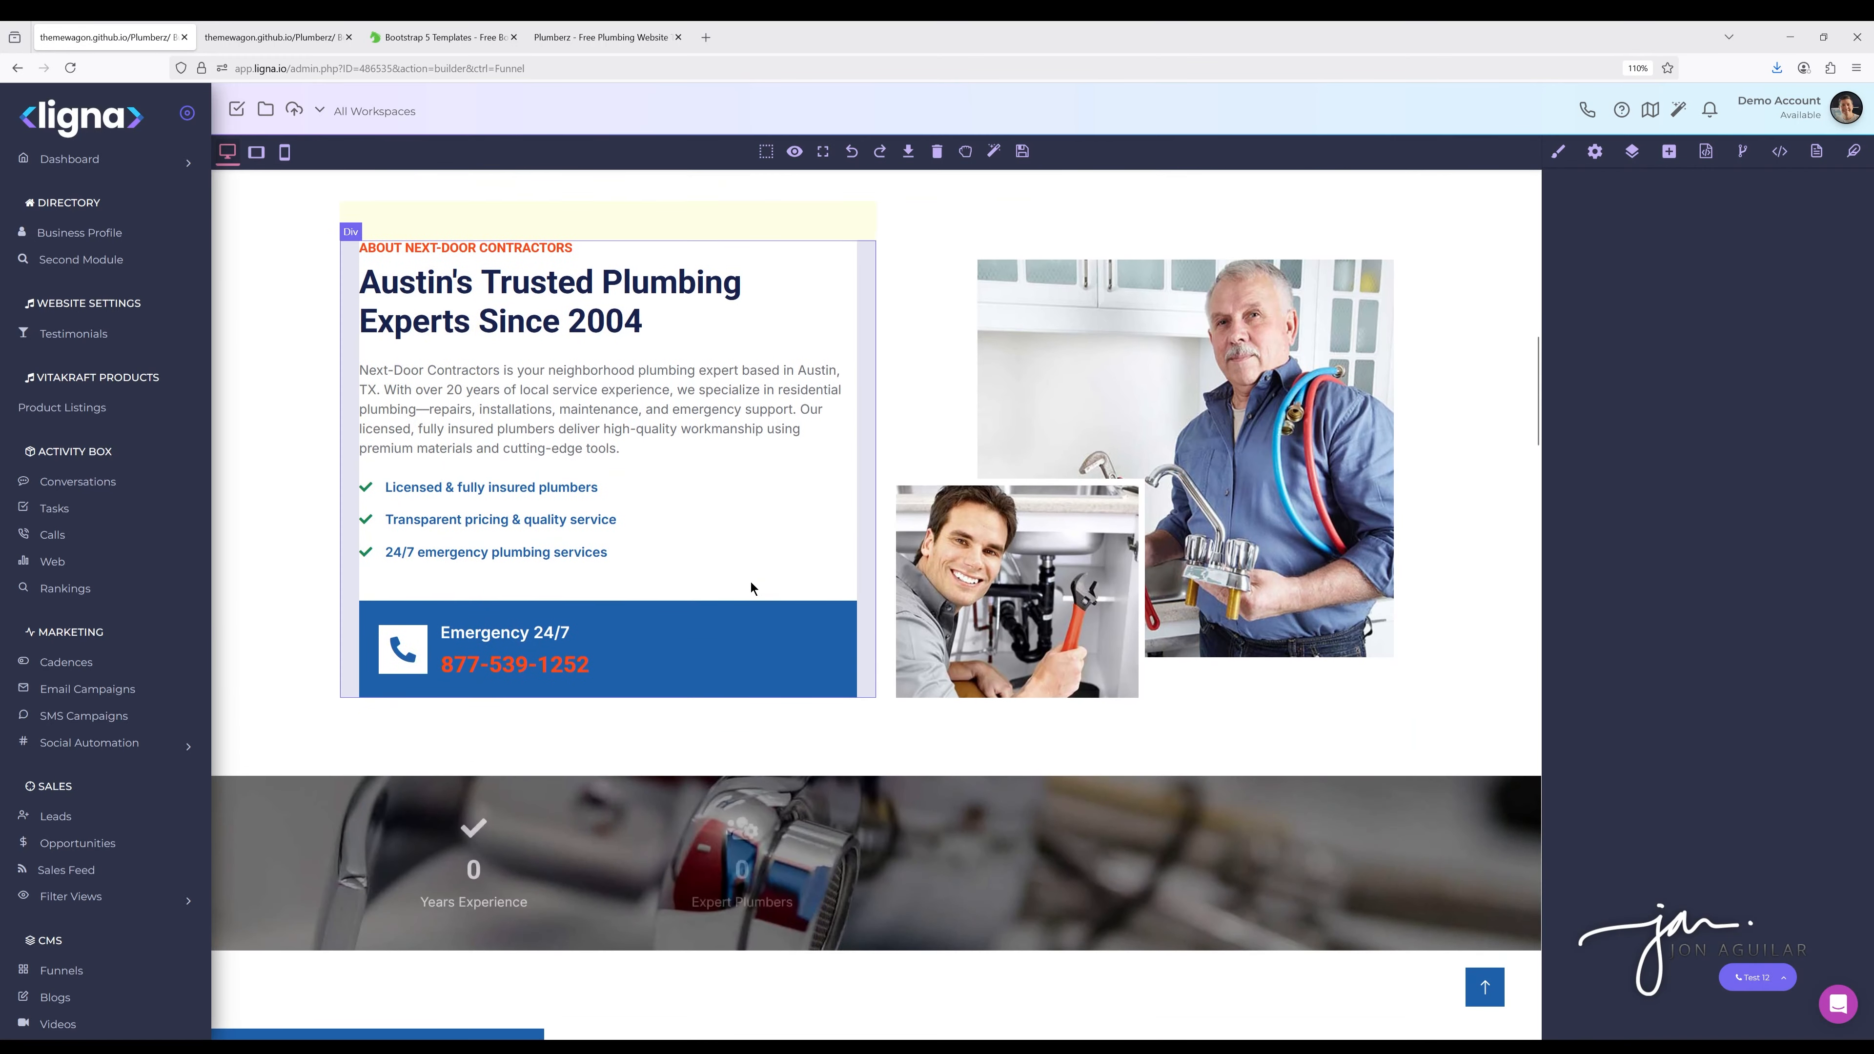
{"action": "scroll", "coordinate": [849, 546], "scroll_direction": "up", "scroll_amount": 1}
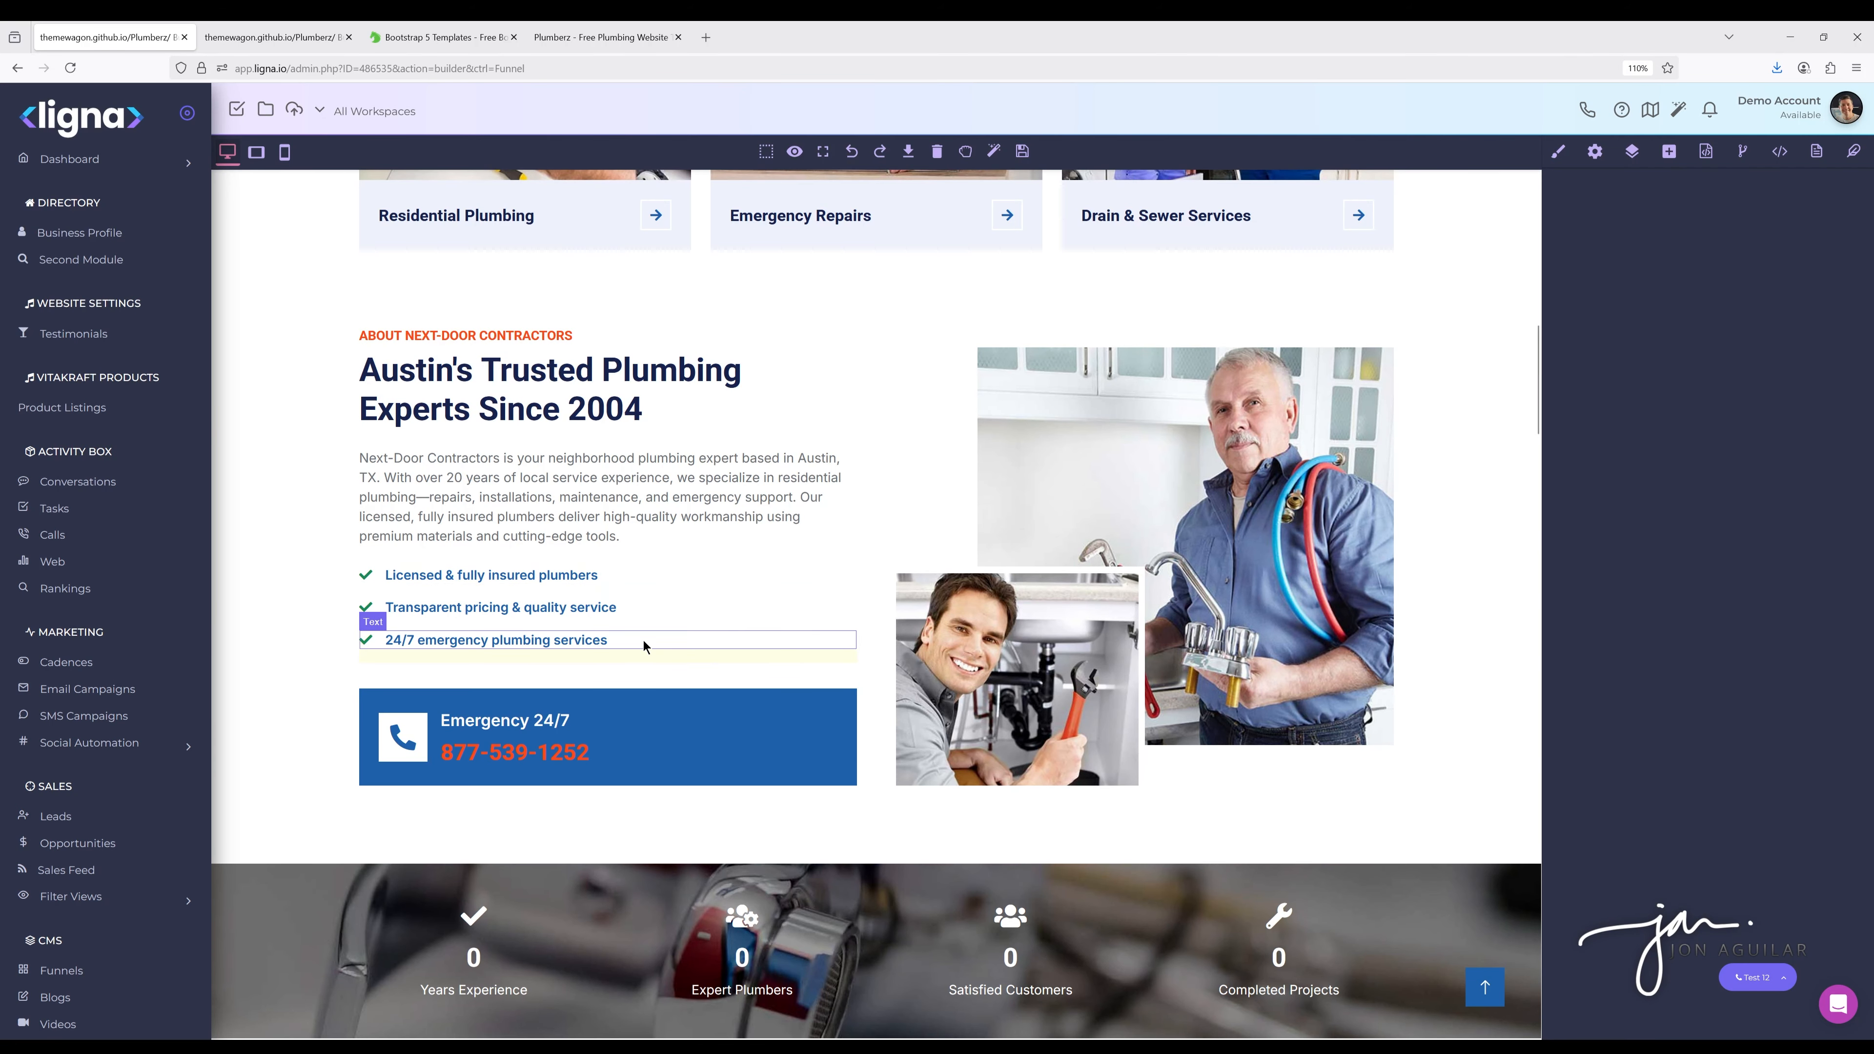
Review the homepage's statistics counters, plumbing services carousel and emergency service banner
{"action": "scroll", "coordinate": [733, 612], "scroll_direction": "down", "scroll_amount": 2}
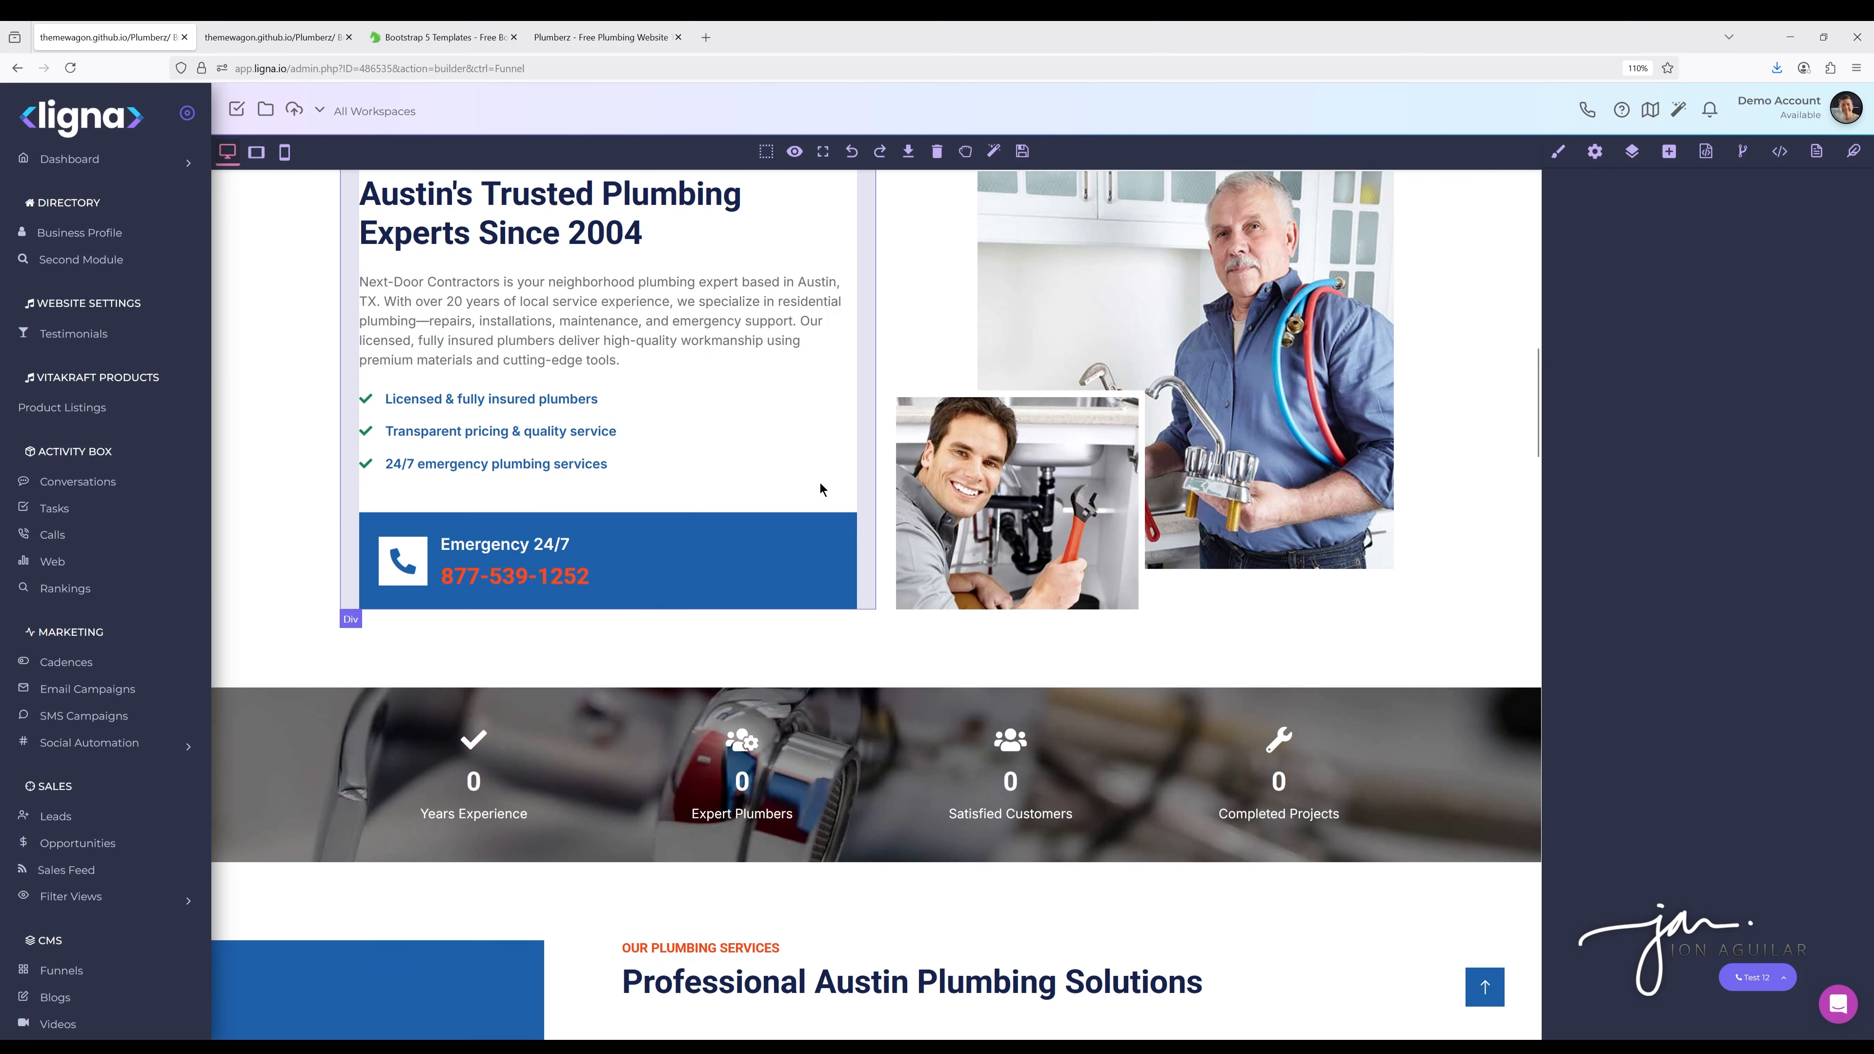
{"action": "scroll", "coordinate": [658, 676], "scroll_direction": "down", "scroll_amount": 1}
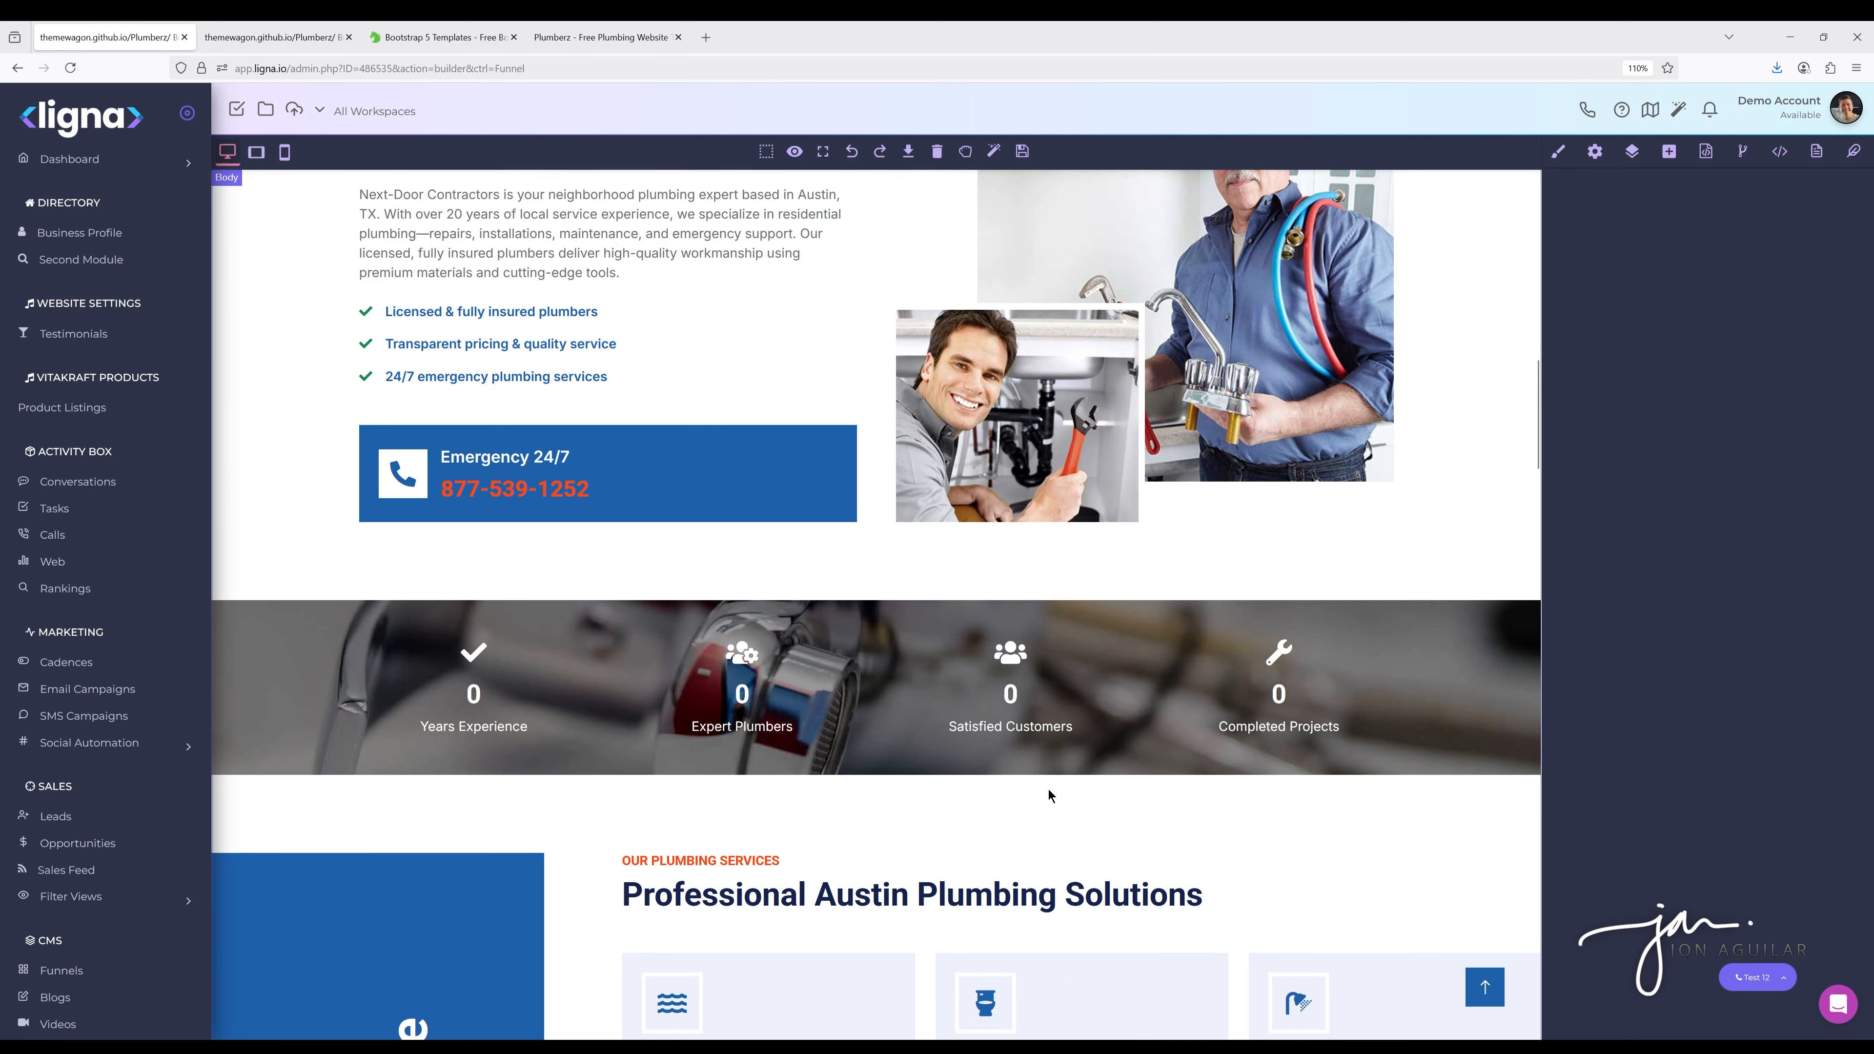
{"action": "scroll", "coordinate": [1010, 779], "scroll_direction": "down", "scroll_amount": 2}
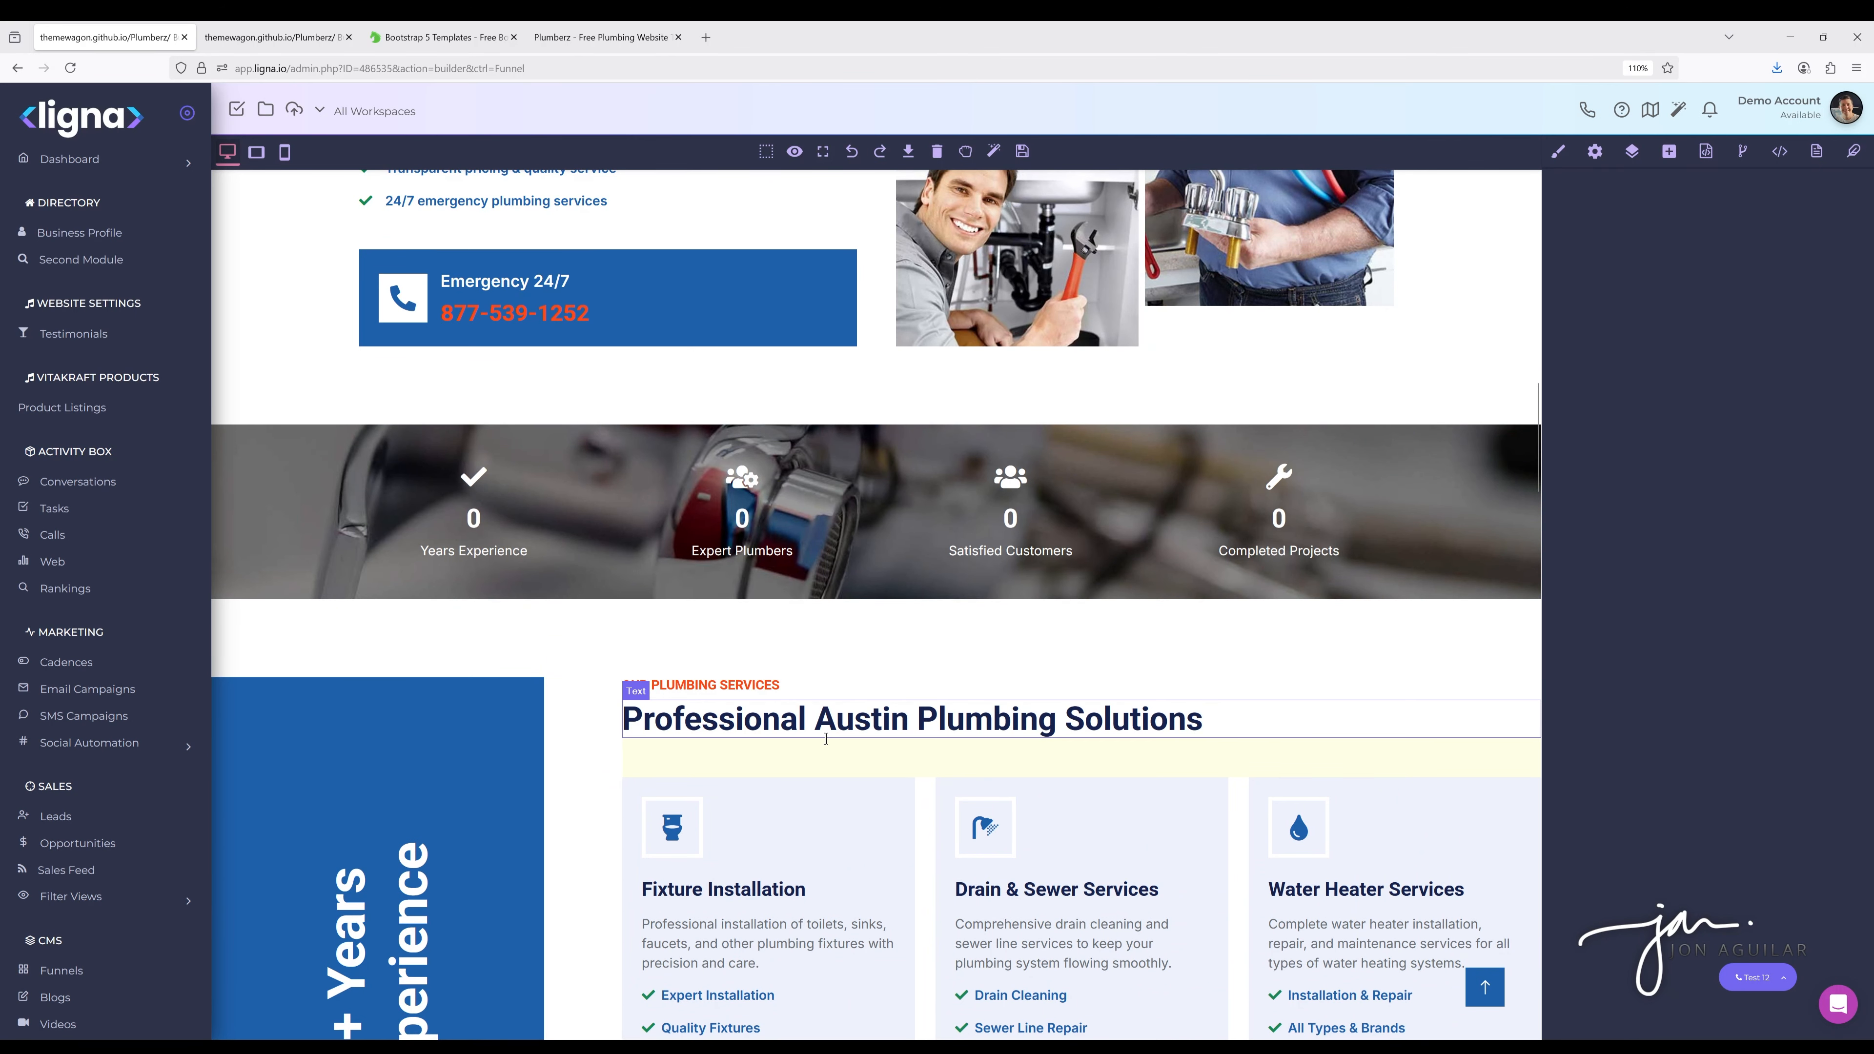
{"action": "scroll", "coordinate": [776, 700], "scroll_direction": "down", "scroll_amount": 4}
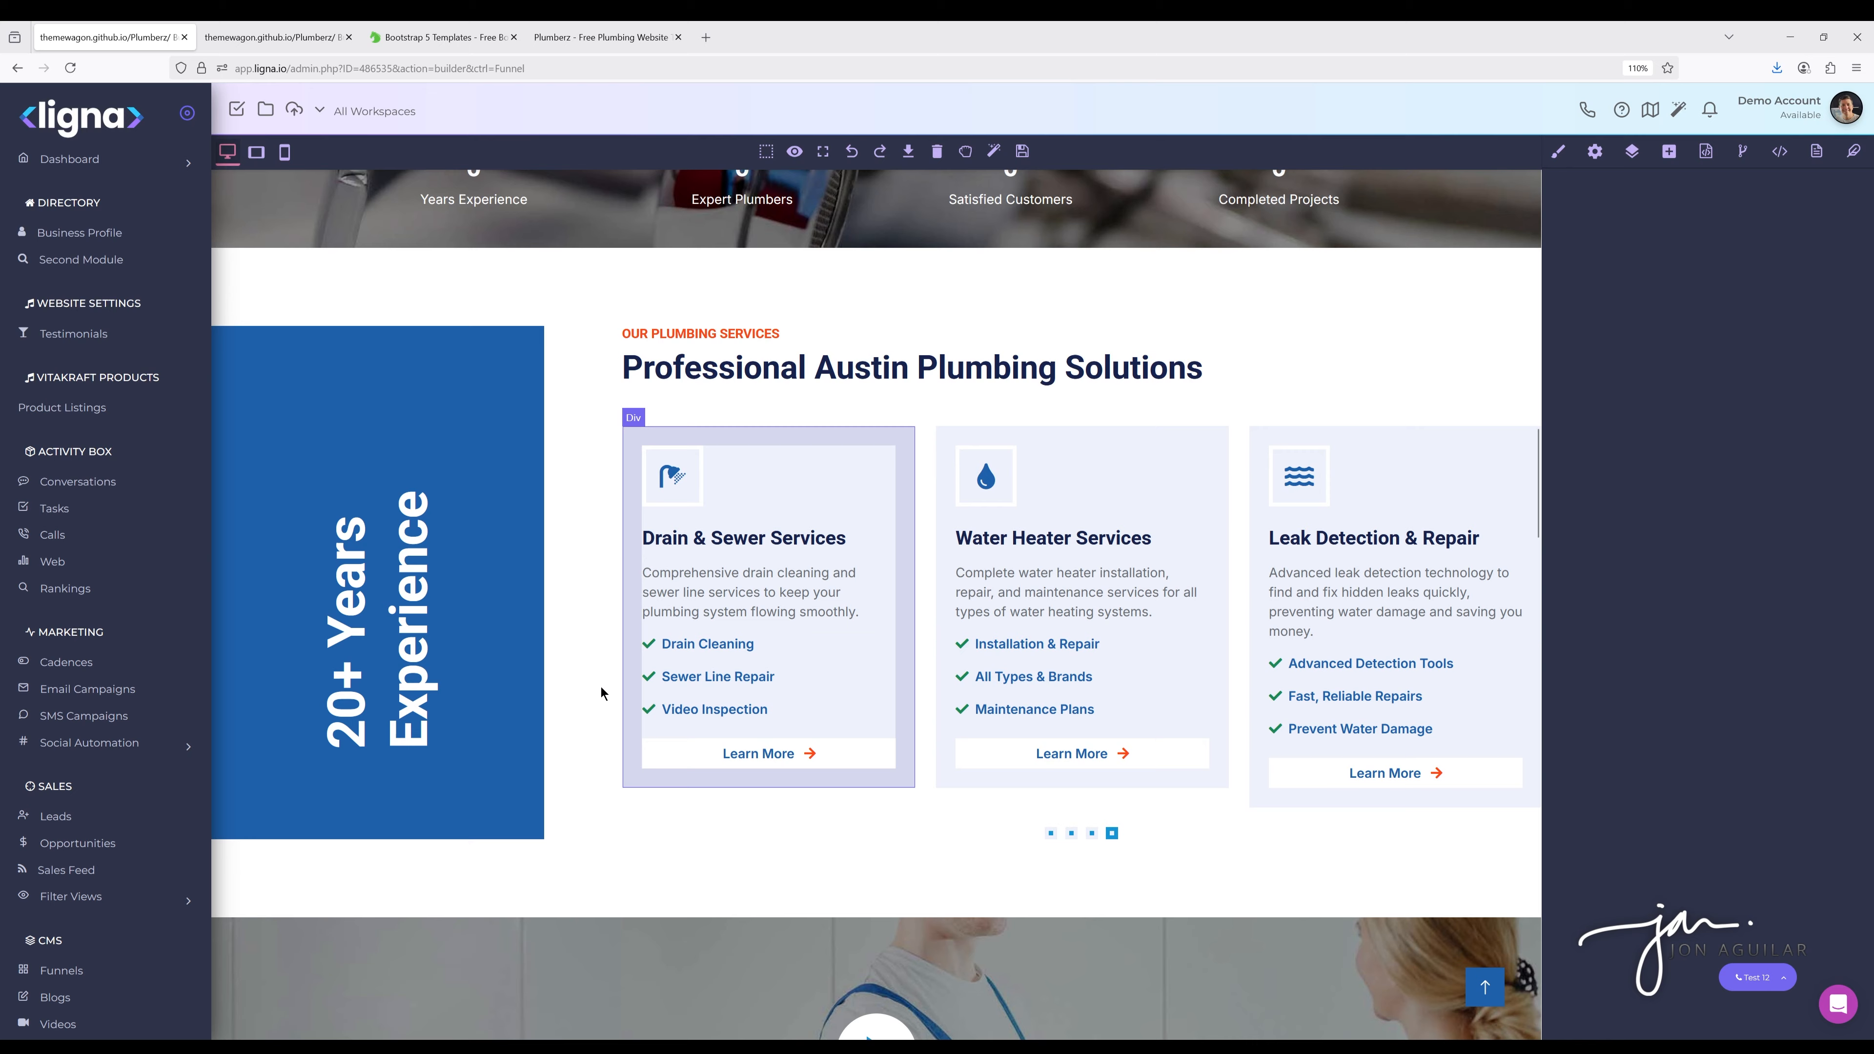
{"action": "scroll", "coordinate": [913, 684], "scroll_direction": "down", "scroll_amount": 4}
{"action": "scroll", "coordinate": [914, 684], "scroll_direction": "down", "scroll_amount": 2}
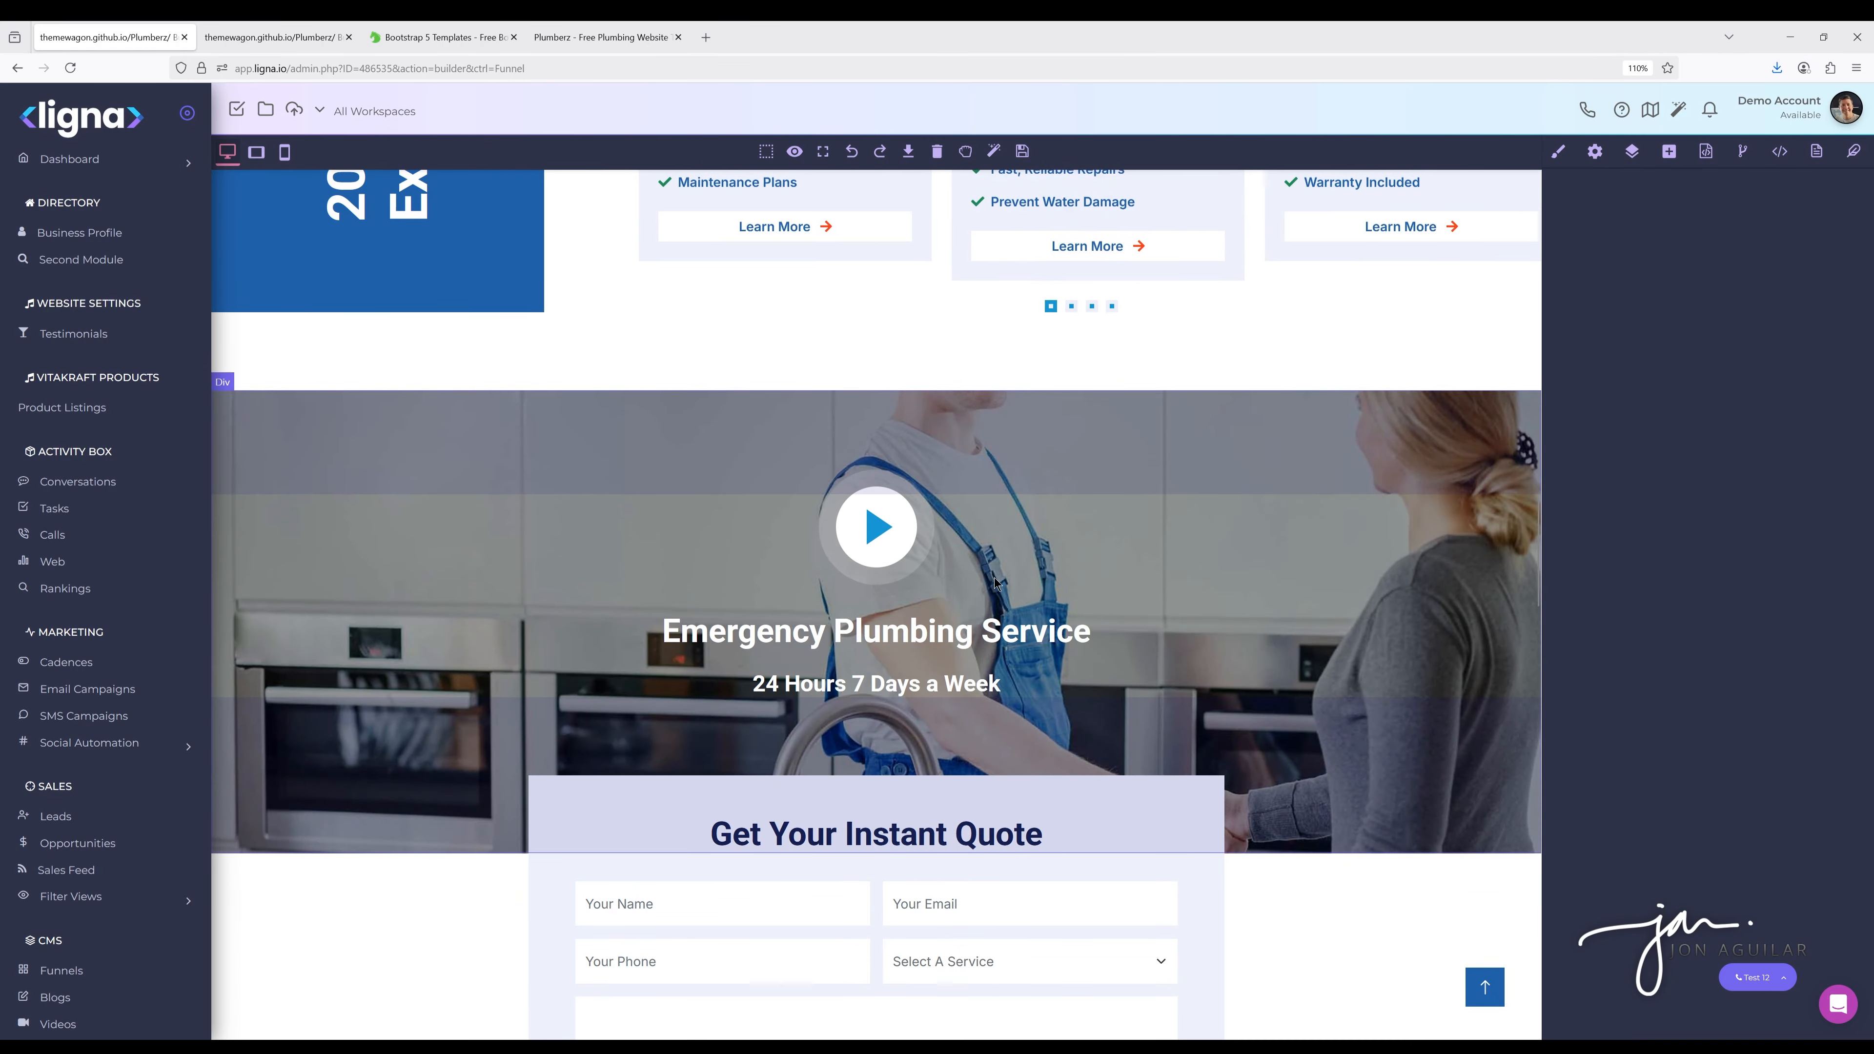
{"action": "scroll", "coordinate": [1033, 583], "scroll_direction": "down", "scroll_amount": 1}
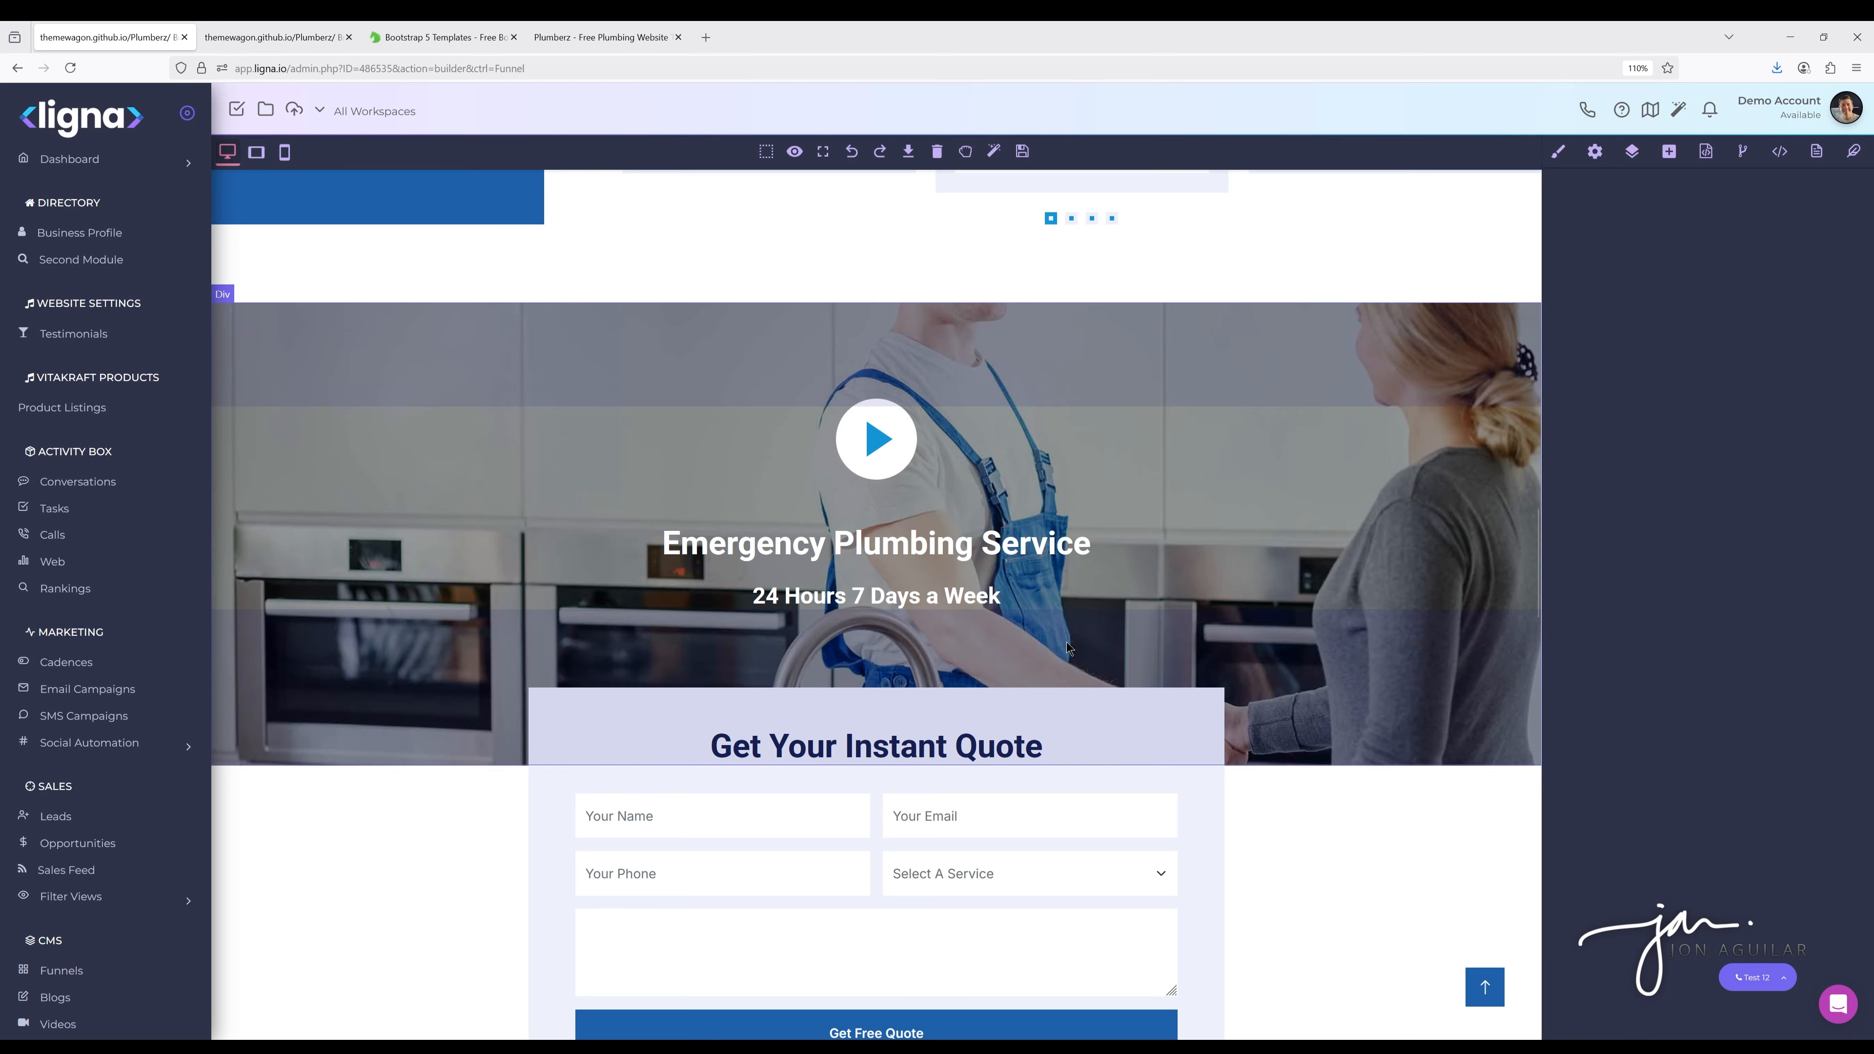
{"action": "scroll", "coordinate": [1117, 591], "scroll_direction": "down", "scroll_amount": 1}
Assign the "Leave Us A Review" data form to the form component under Get Your Instant Quote and check its fields
{"action": "scroll", "coordinate": [1117, 591], "scroll_direction": "down", "scroll_amount": 3}
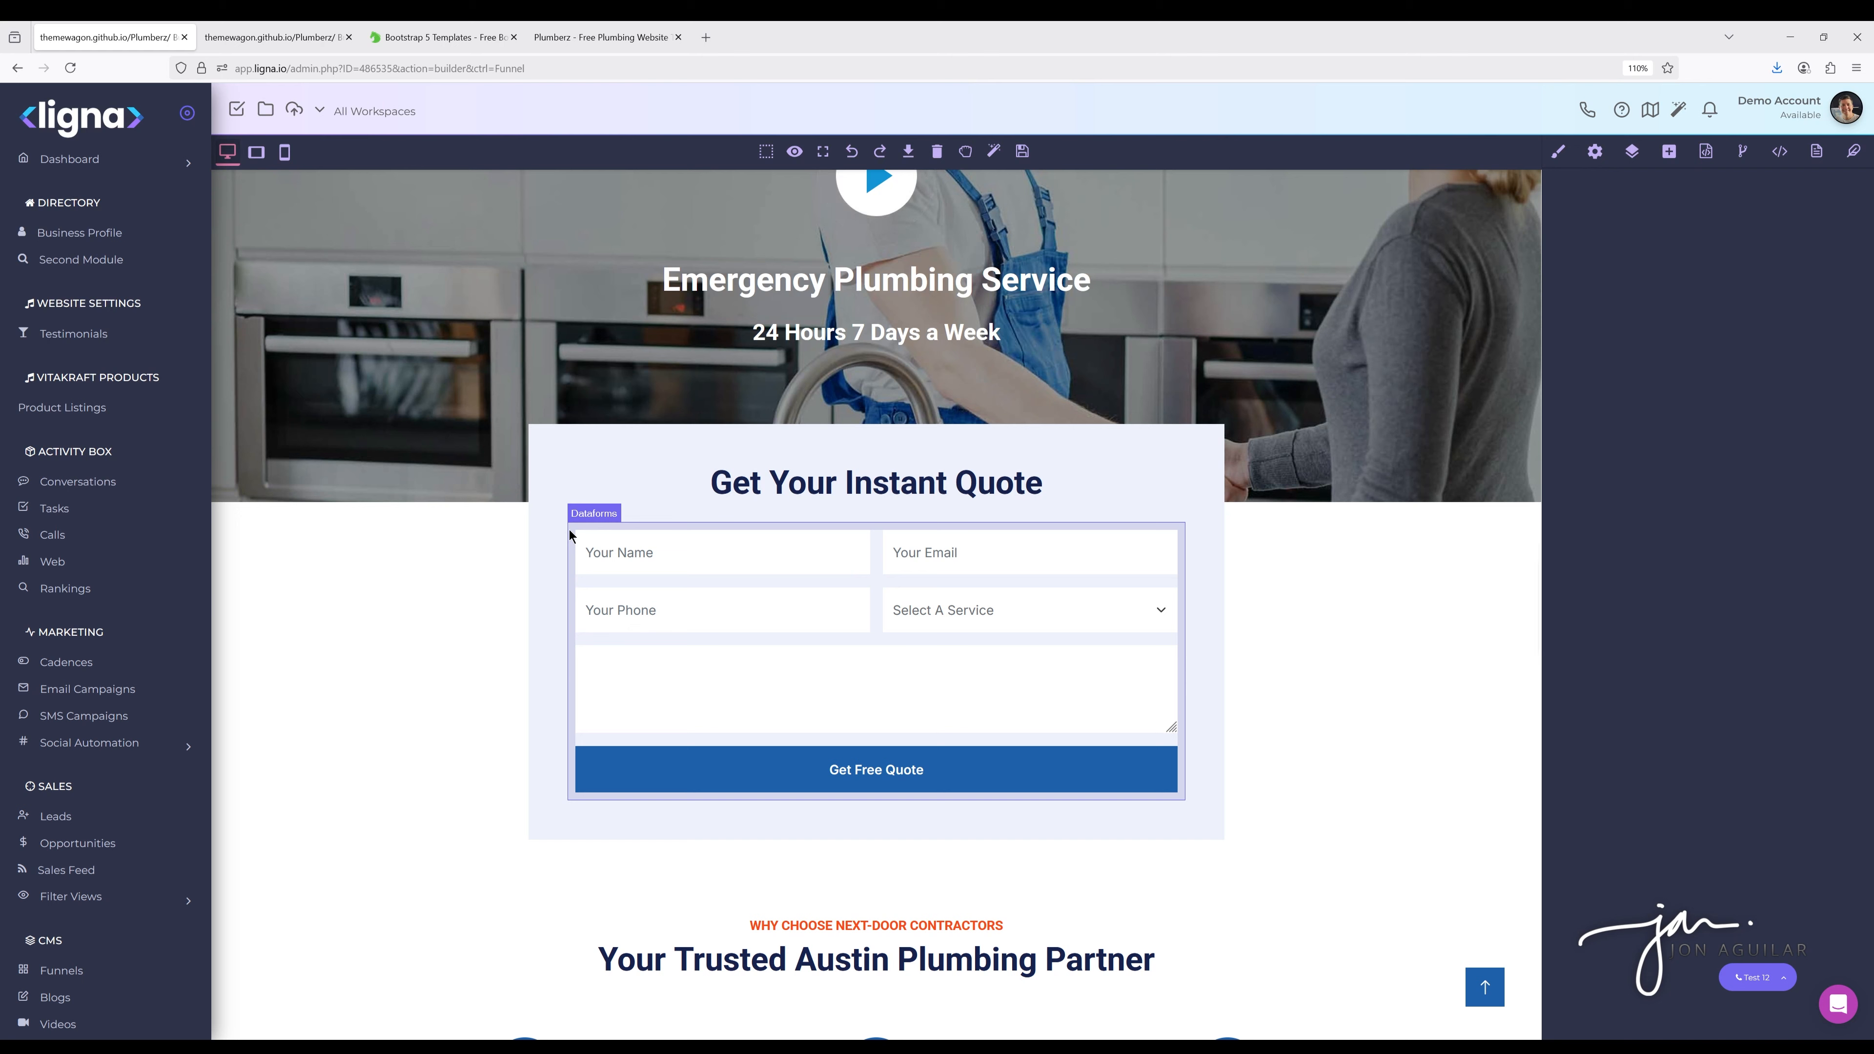
{"action": "left_click", "coordinate": [568, 530]}
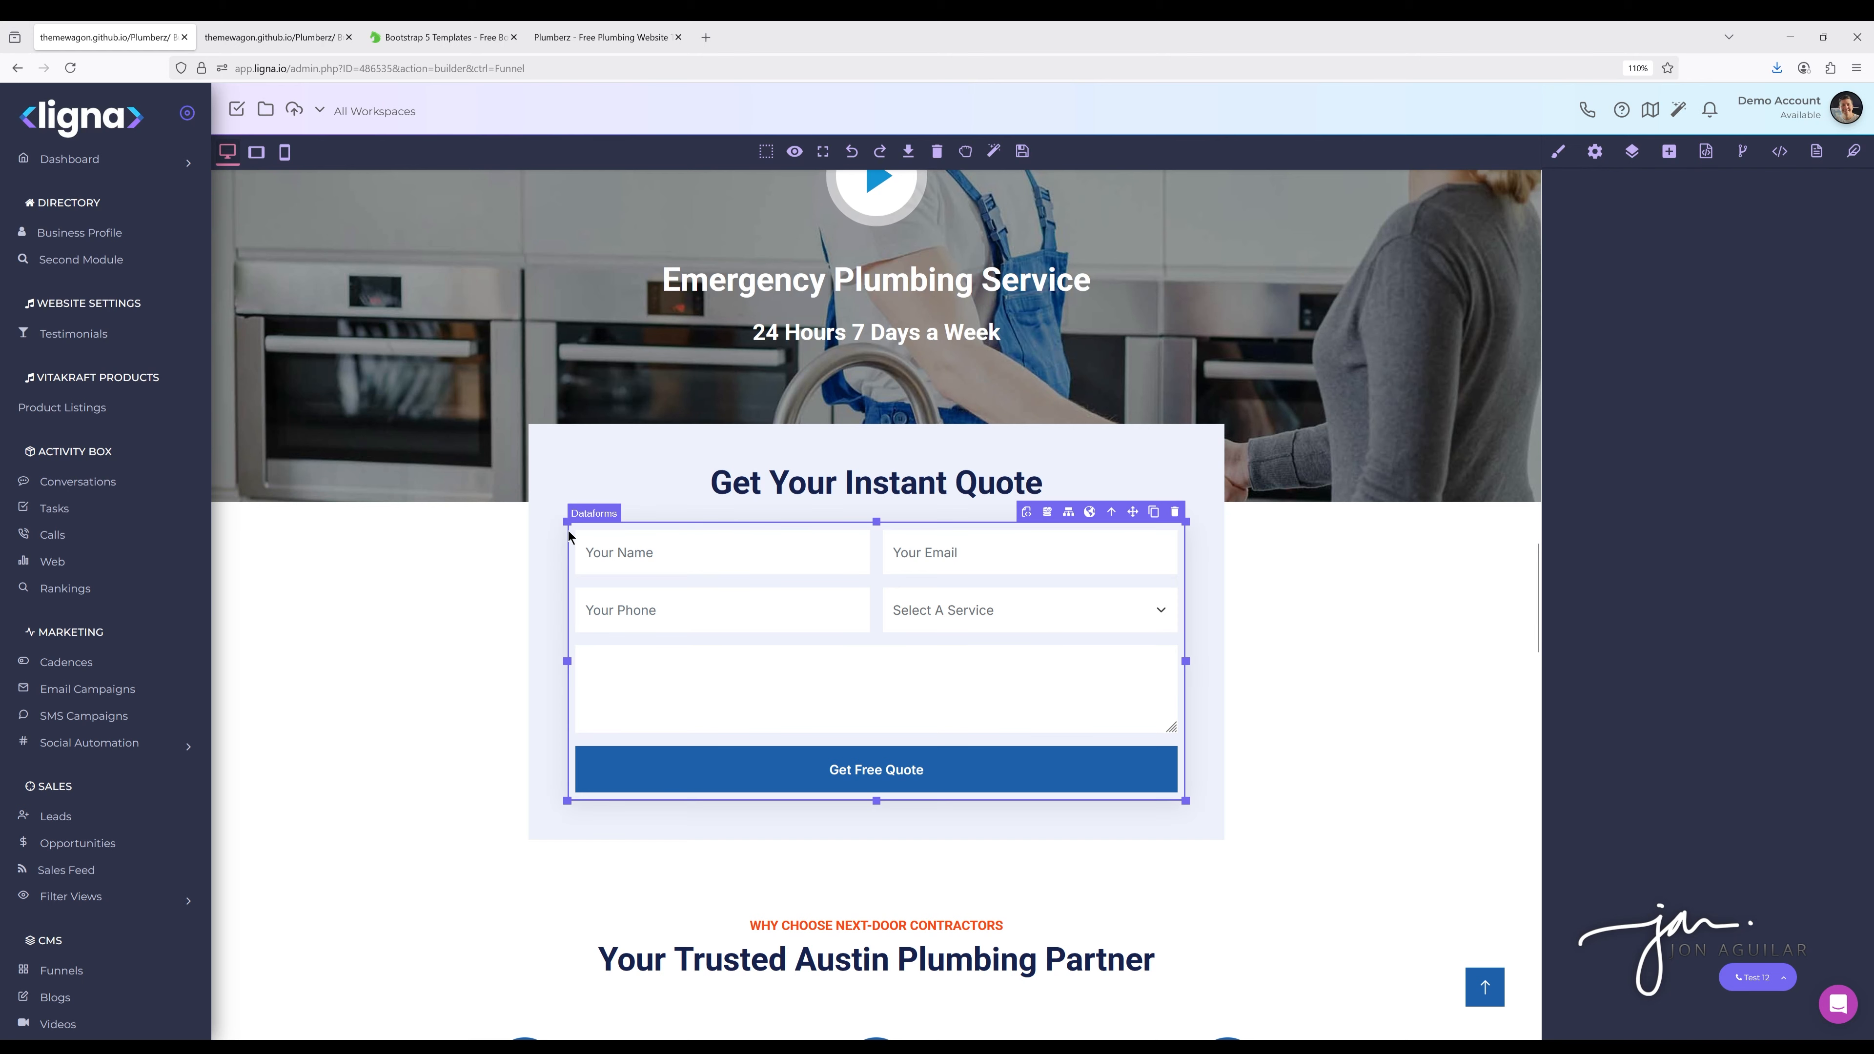
{"action": "left_click", "coordinate": [1598, 152]}
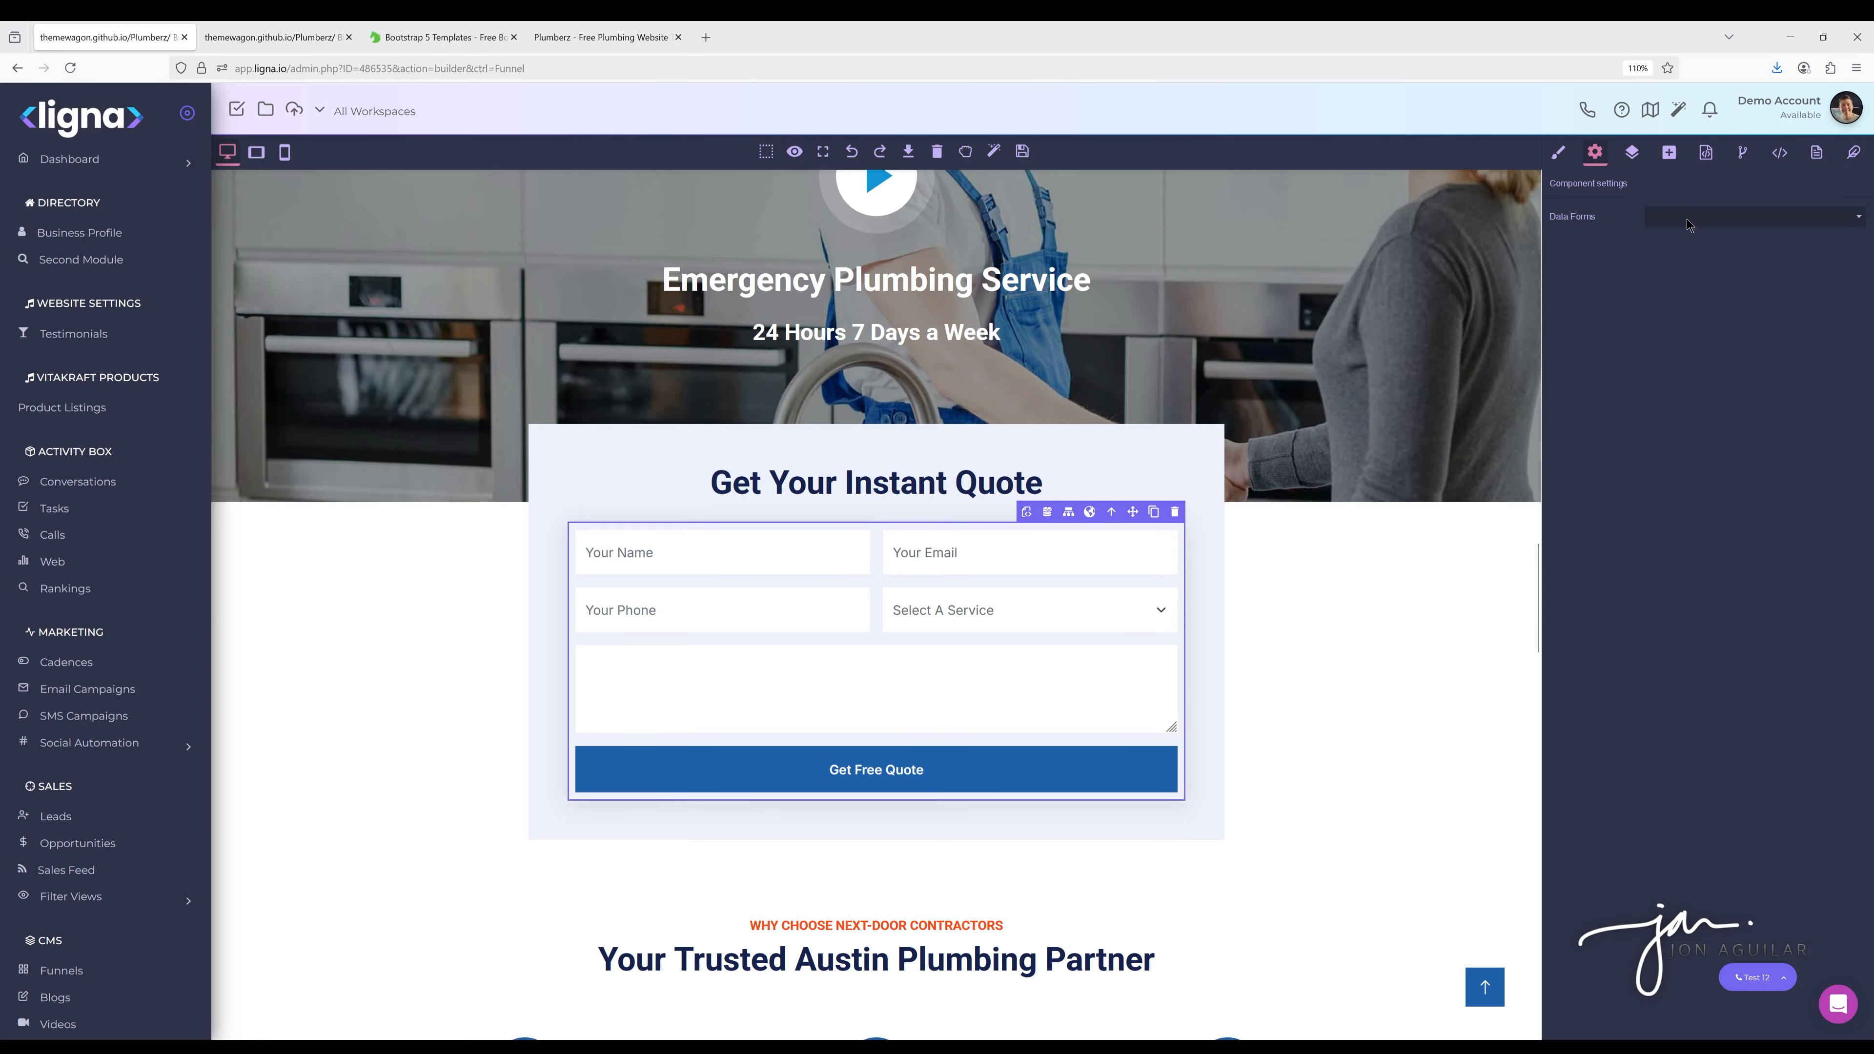
{"action": "left_click", "coordinate": [1692, 279]}
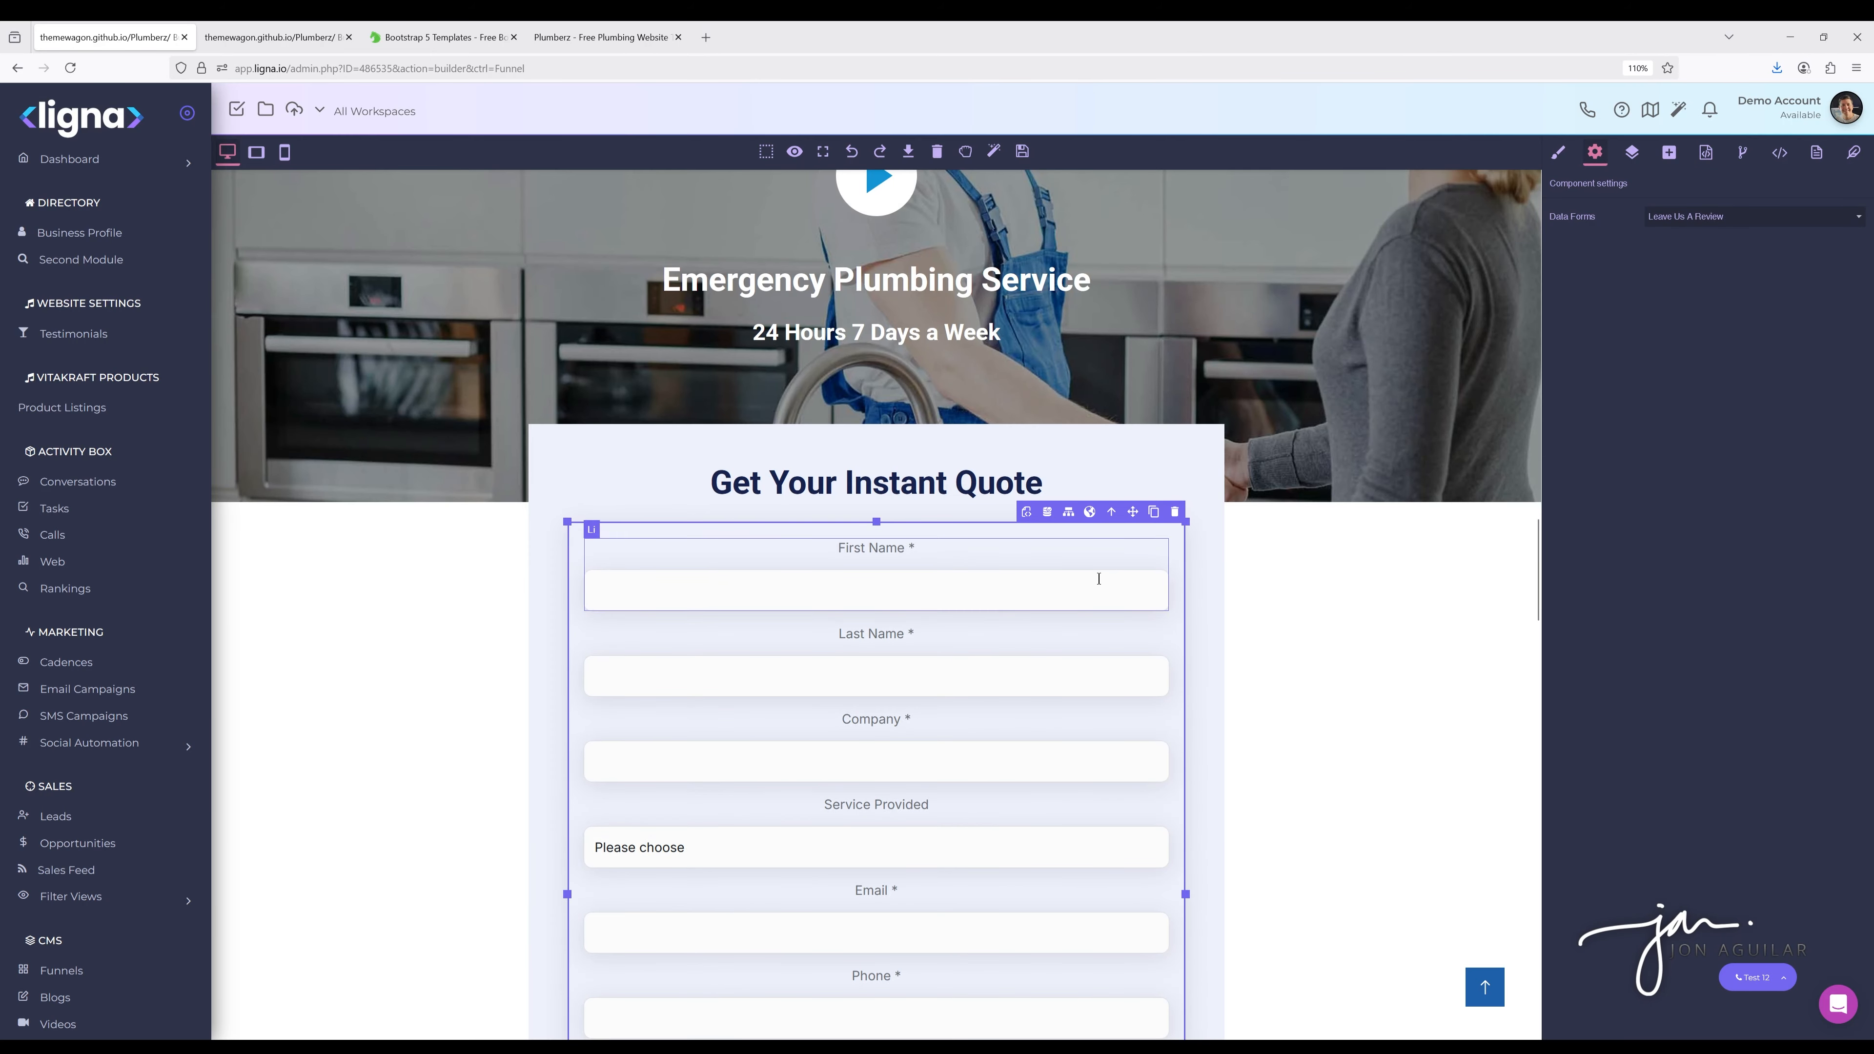
{"action": "scroll", "coordinate": [1057, 580], "scroll_direction": "down", "scroll_amount": 5}
{"action": "scroll", "coordinate": [1057, 581], "scroll_direction": "up", "scroll_amount": 5}
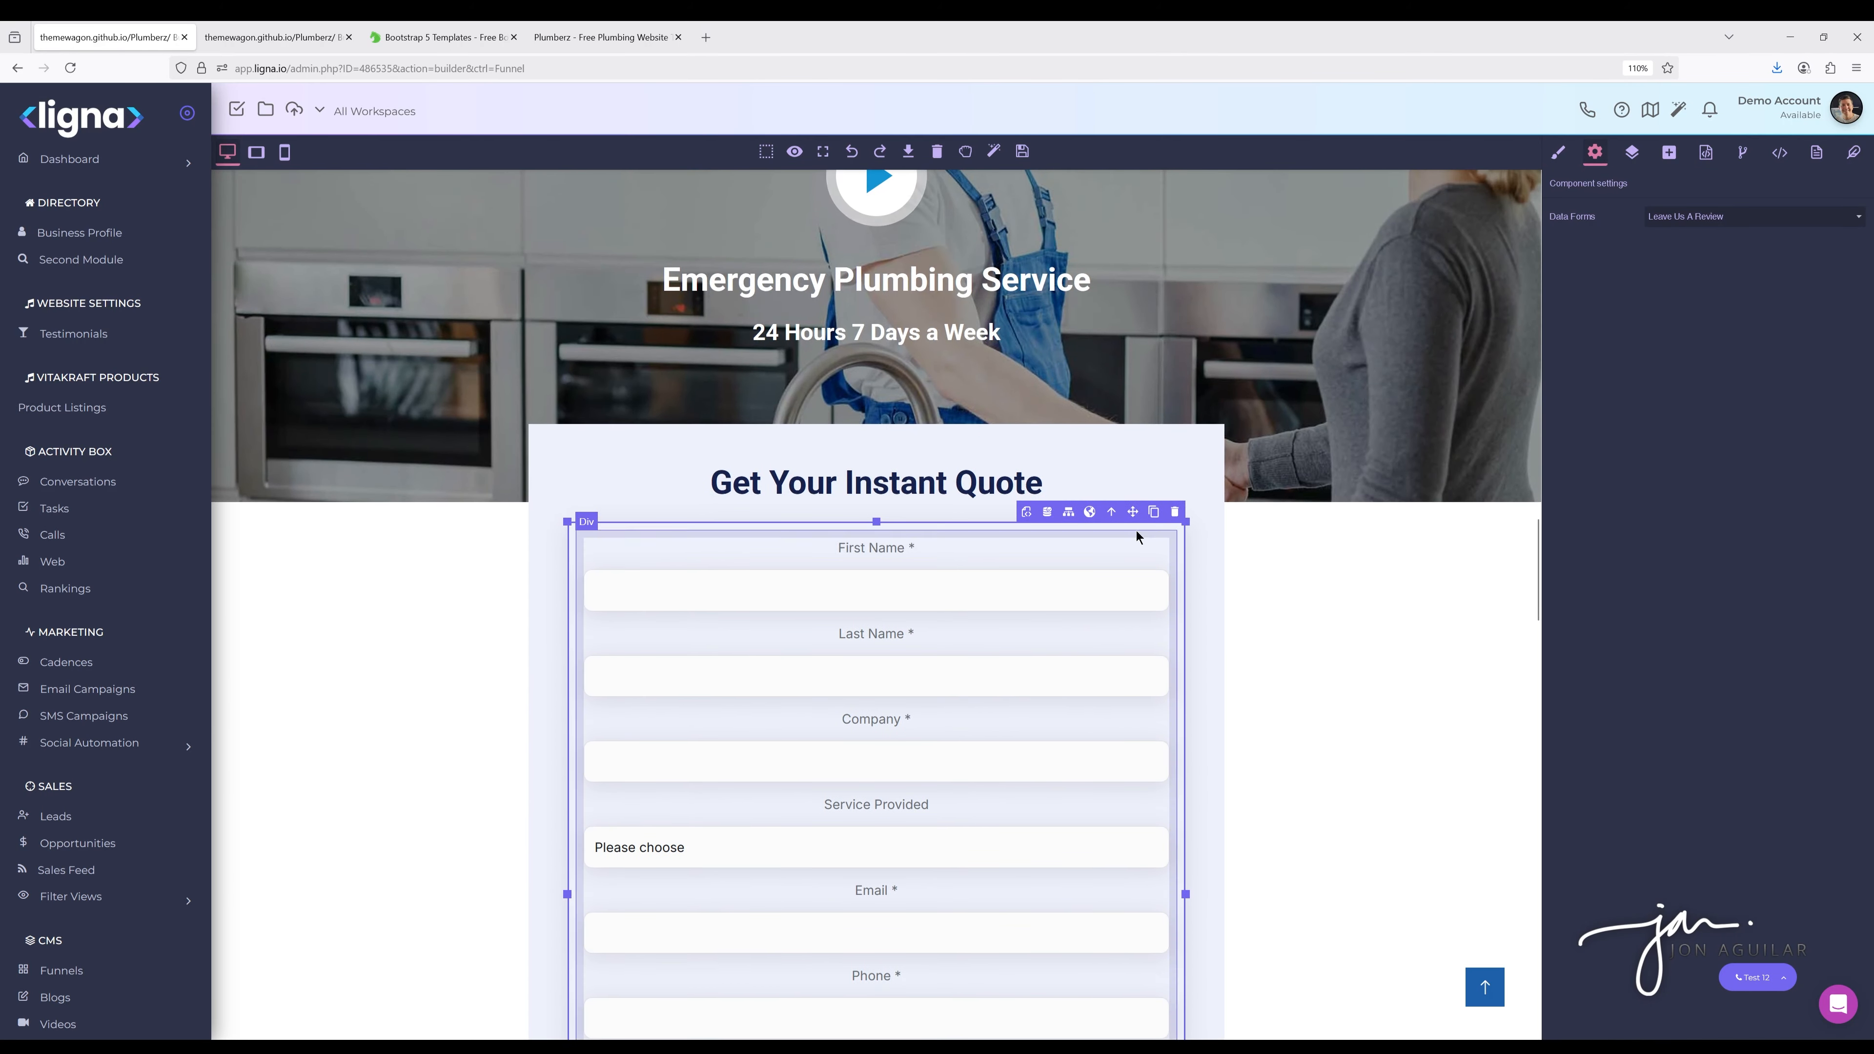
{"action": "scroll", "coordinate": [1153, 526], "scroll_direction": "down", "scroll_amount": 1}
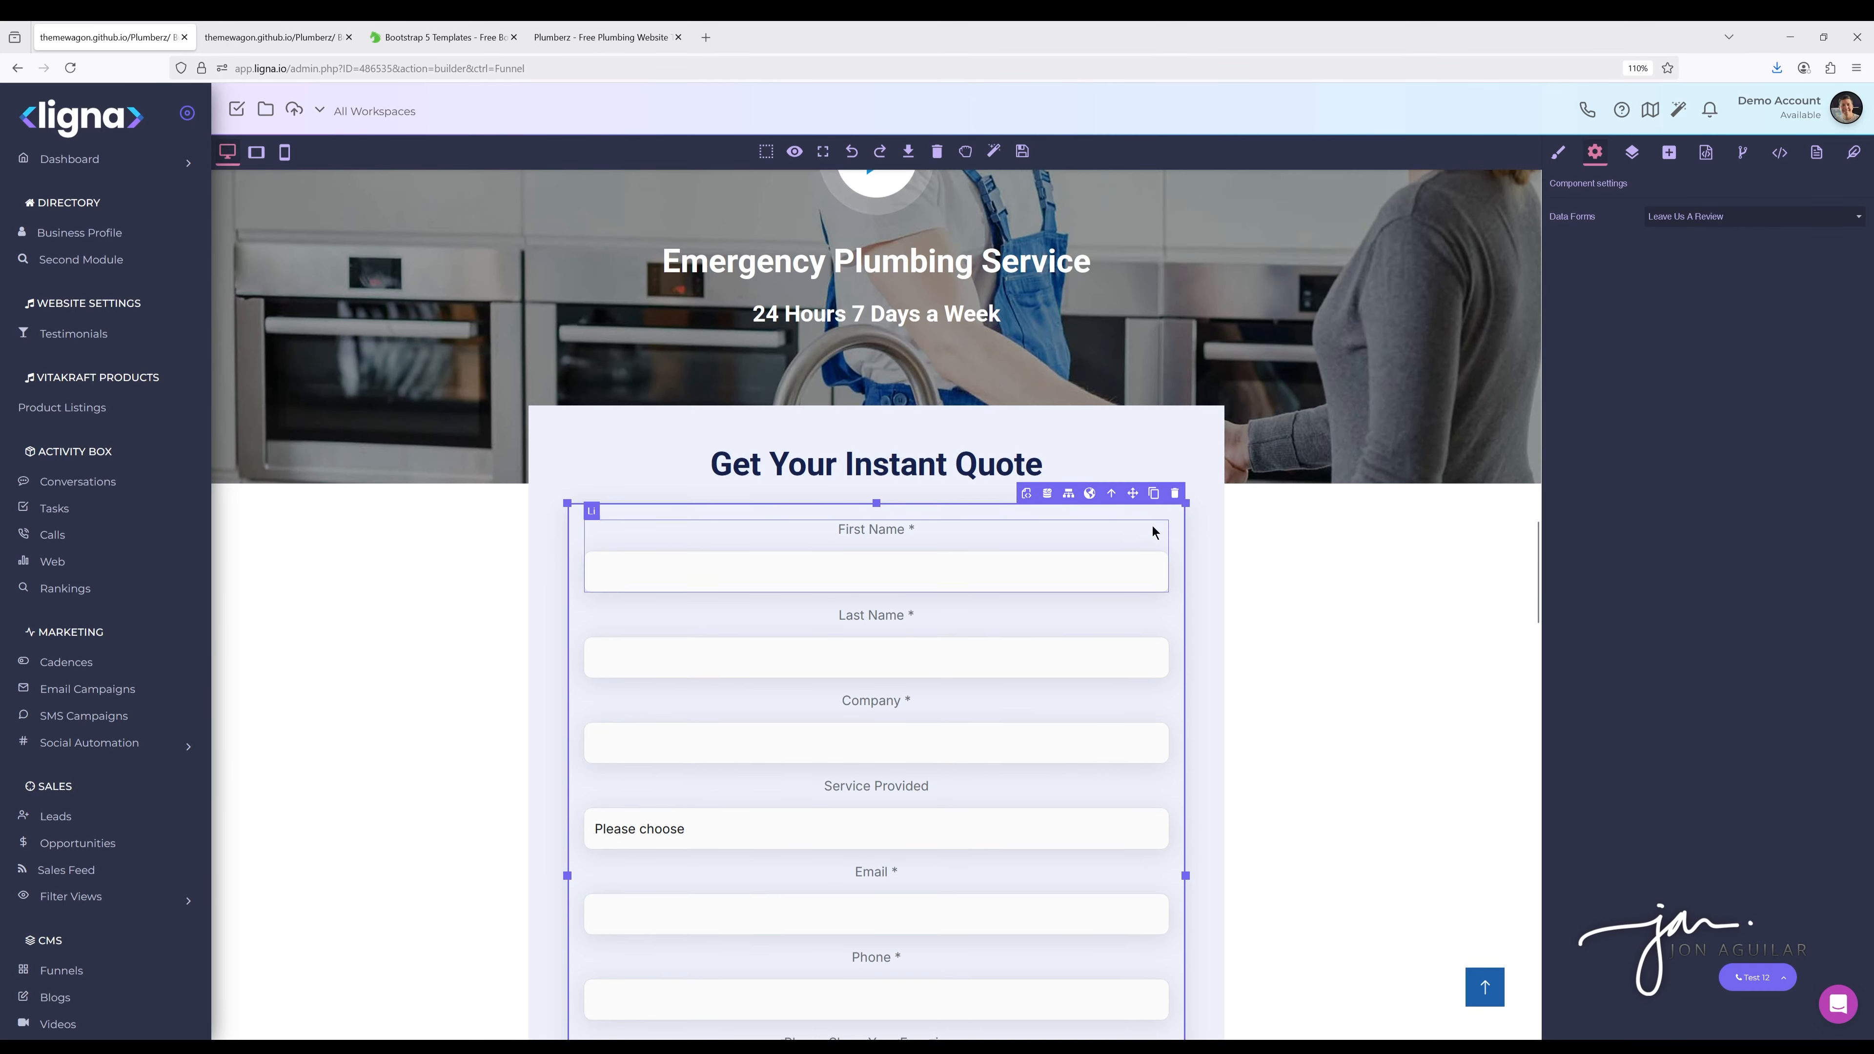
Review the homepage's Why Choose, licensed plumbers team, service areas and customer reviews sections
{"action": "scroll", "coordinate": [1252, 624], "scroll_direction": "down", "scroll_amount": 4}
{"action": "scroll", "coordinate": [1251, 618], "scroll_direction": "down", "scroll_amount": 6}
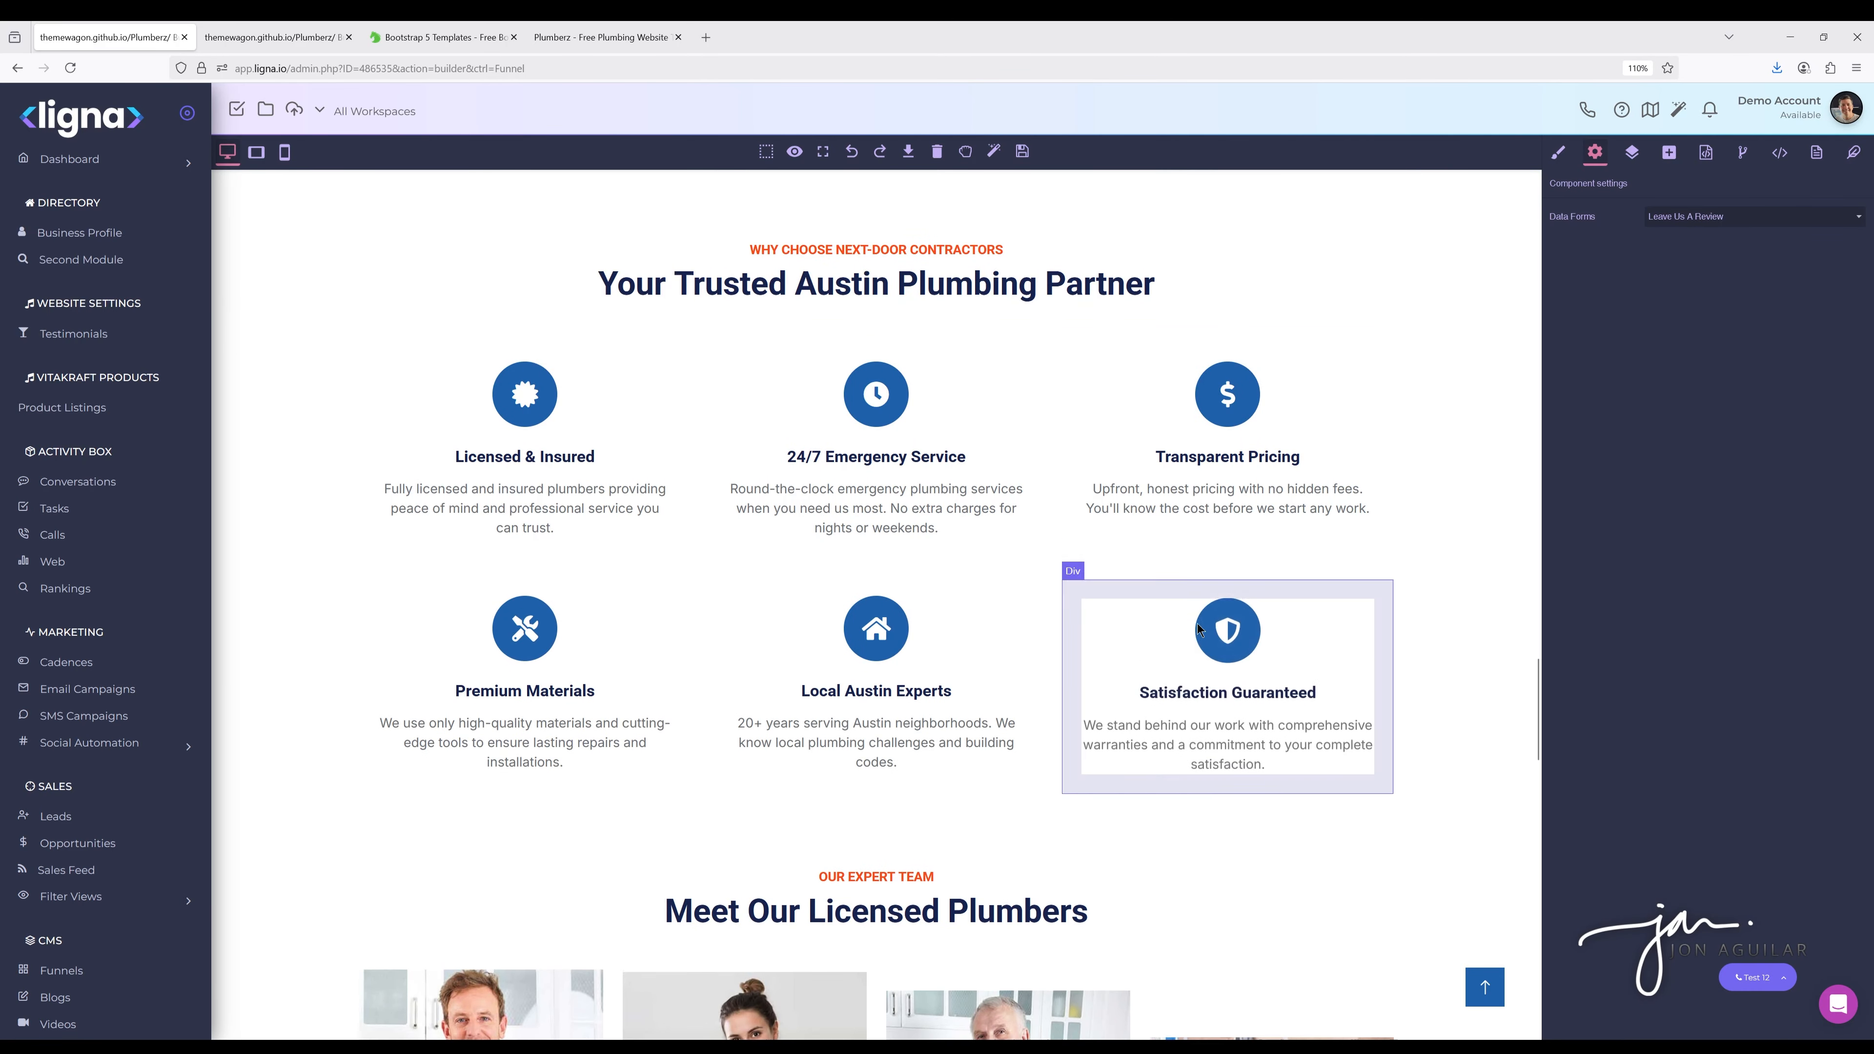
{"action": "scroll", "coordinate": [1179, 467], "scroll_direction": "down", "scroll_amount": 2}
{"action": "scroll", "coordinate": [1174, 467], "scroll_direction": "down", "scroll_amount": 4}
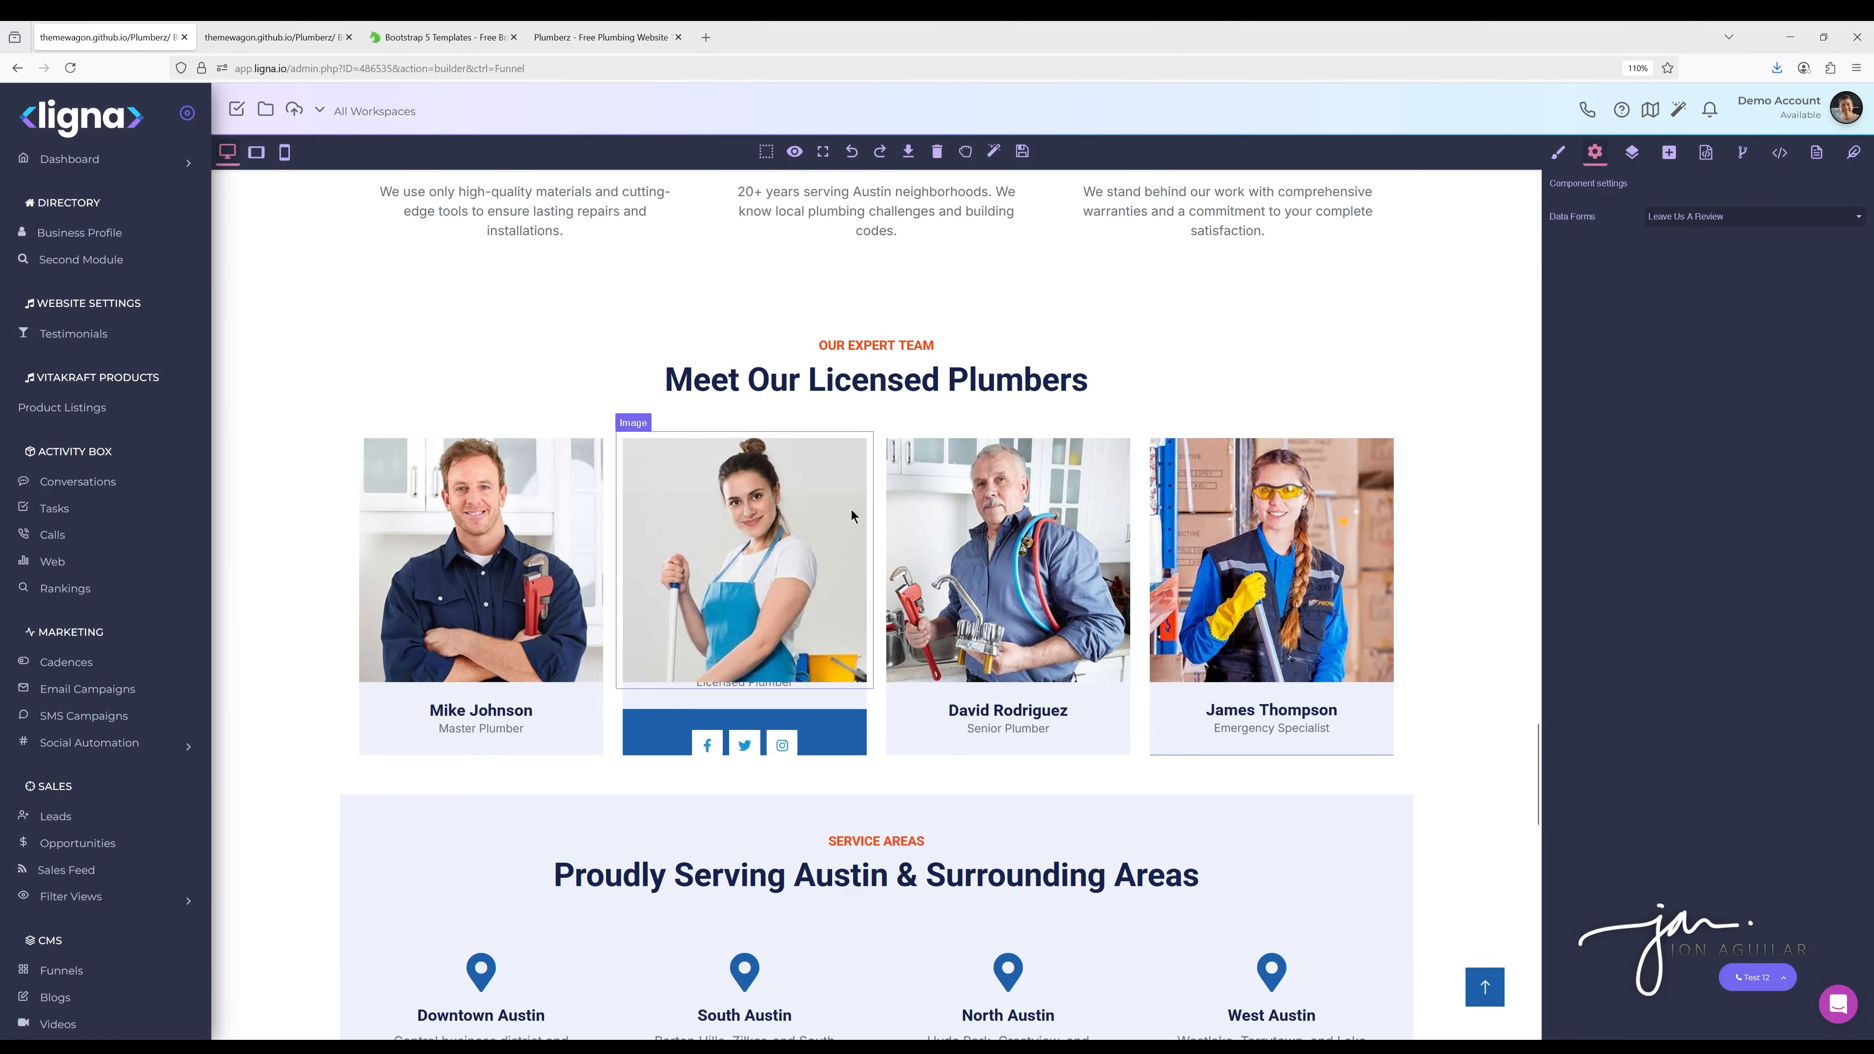
{"action": "scroll", "coordinate": [812, 487], "scroll_direction": "down", "scroll_amount": 2}
{"action": "scroll", "coordinate": [1016, 589], "scroll_direction": "up", "scroll_amount": 2}
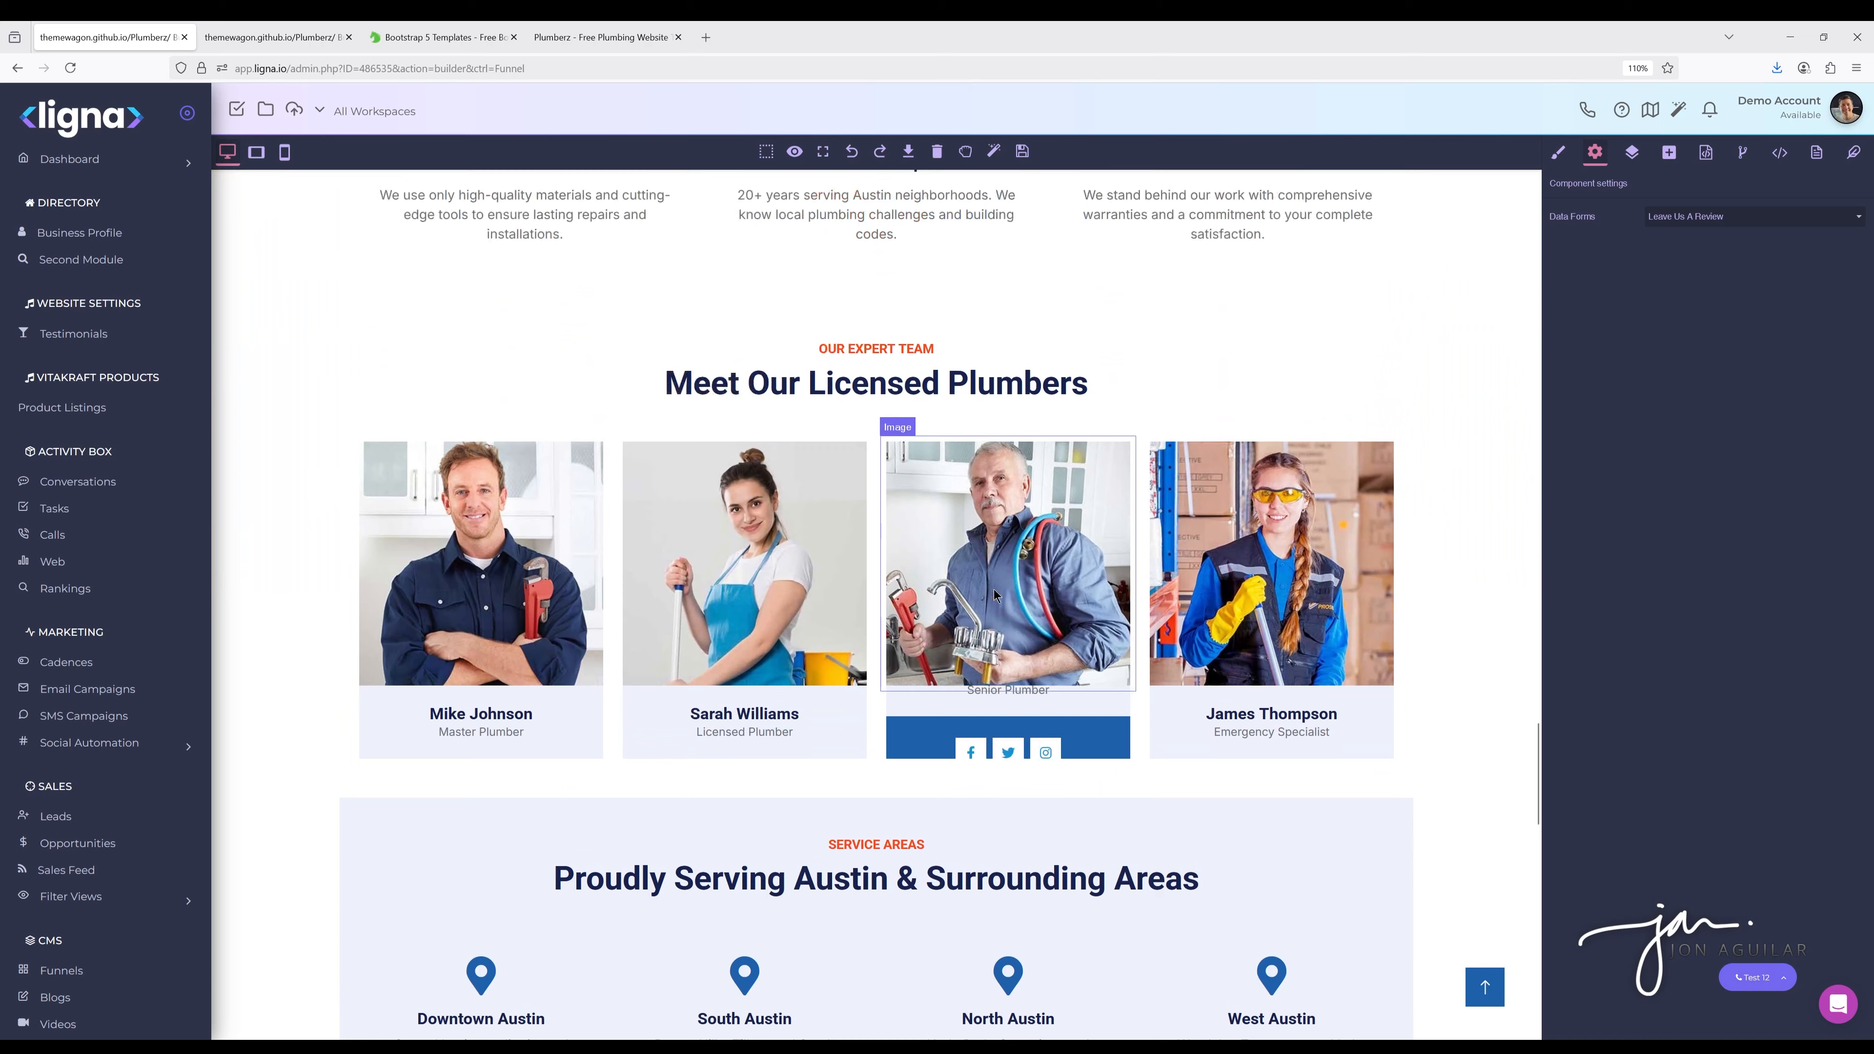
{"action": "scroll", "coordinate": [846, 622], "scroll_direction": "down", "scroll_amount": 5}
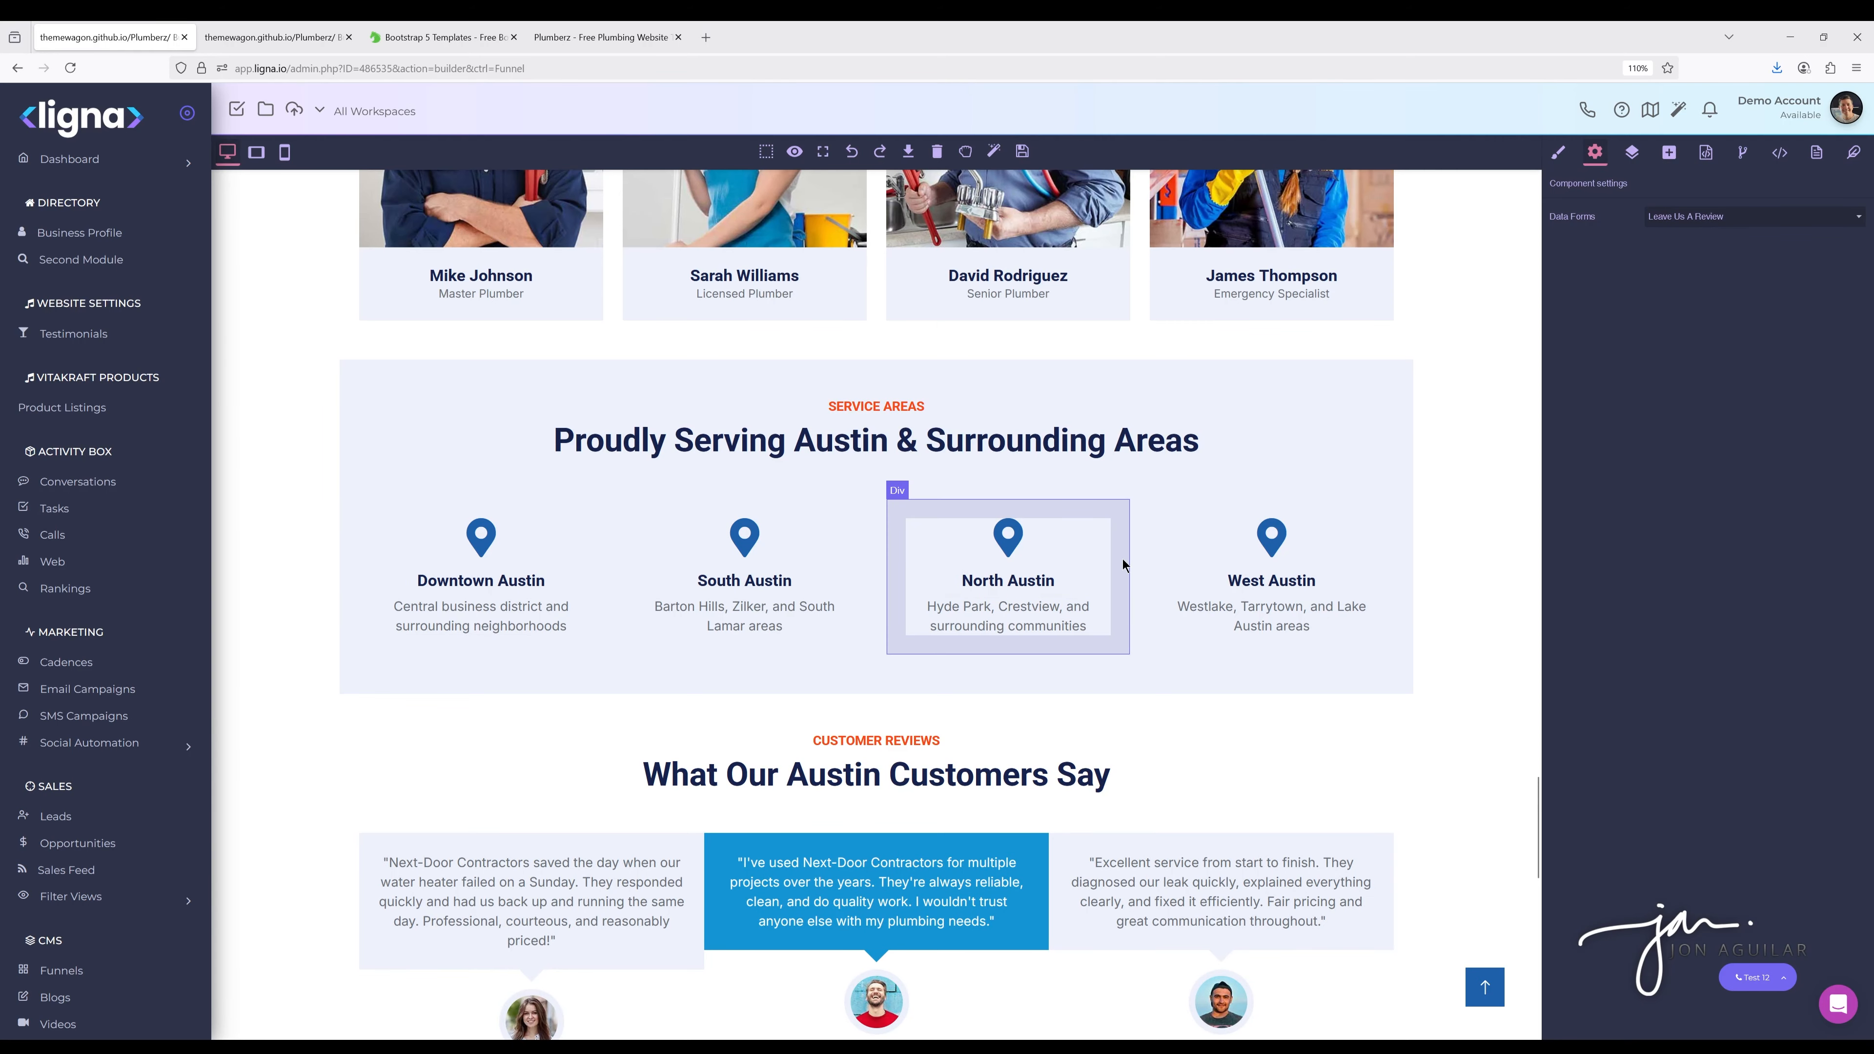
Select the blog posts widget under Plumbing Tips & Updates and view its component settings
{"action": "scroll", "coordinate": [1123, 560], "scroll_direction": "down", "scroll_amount": 7}
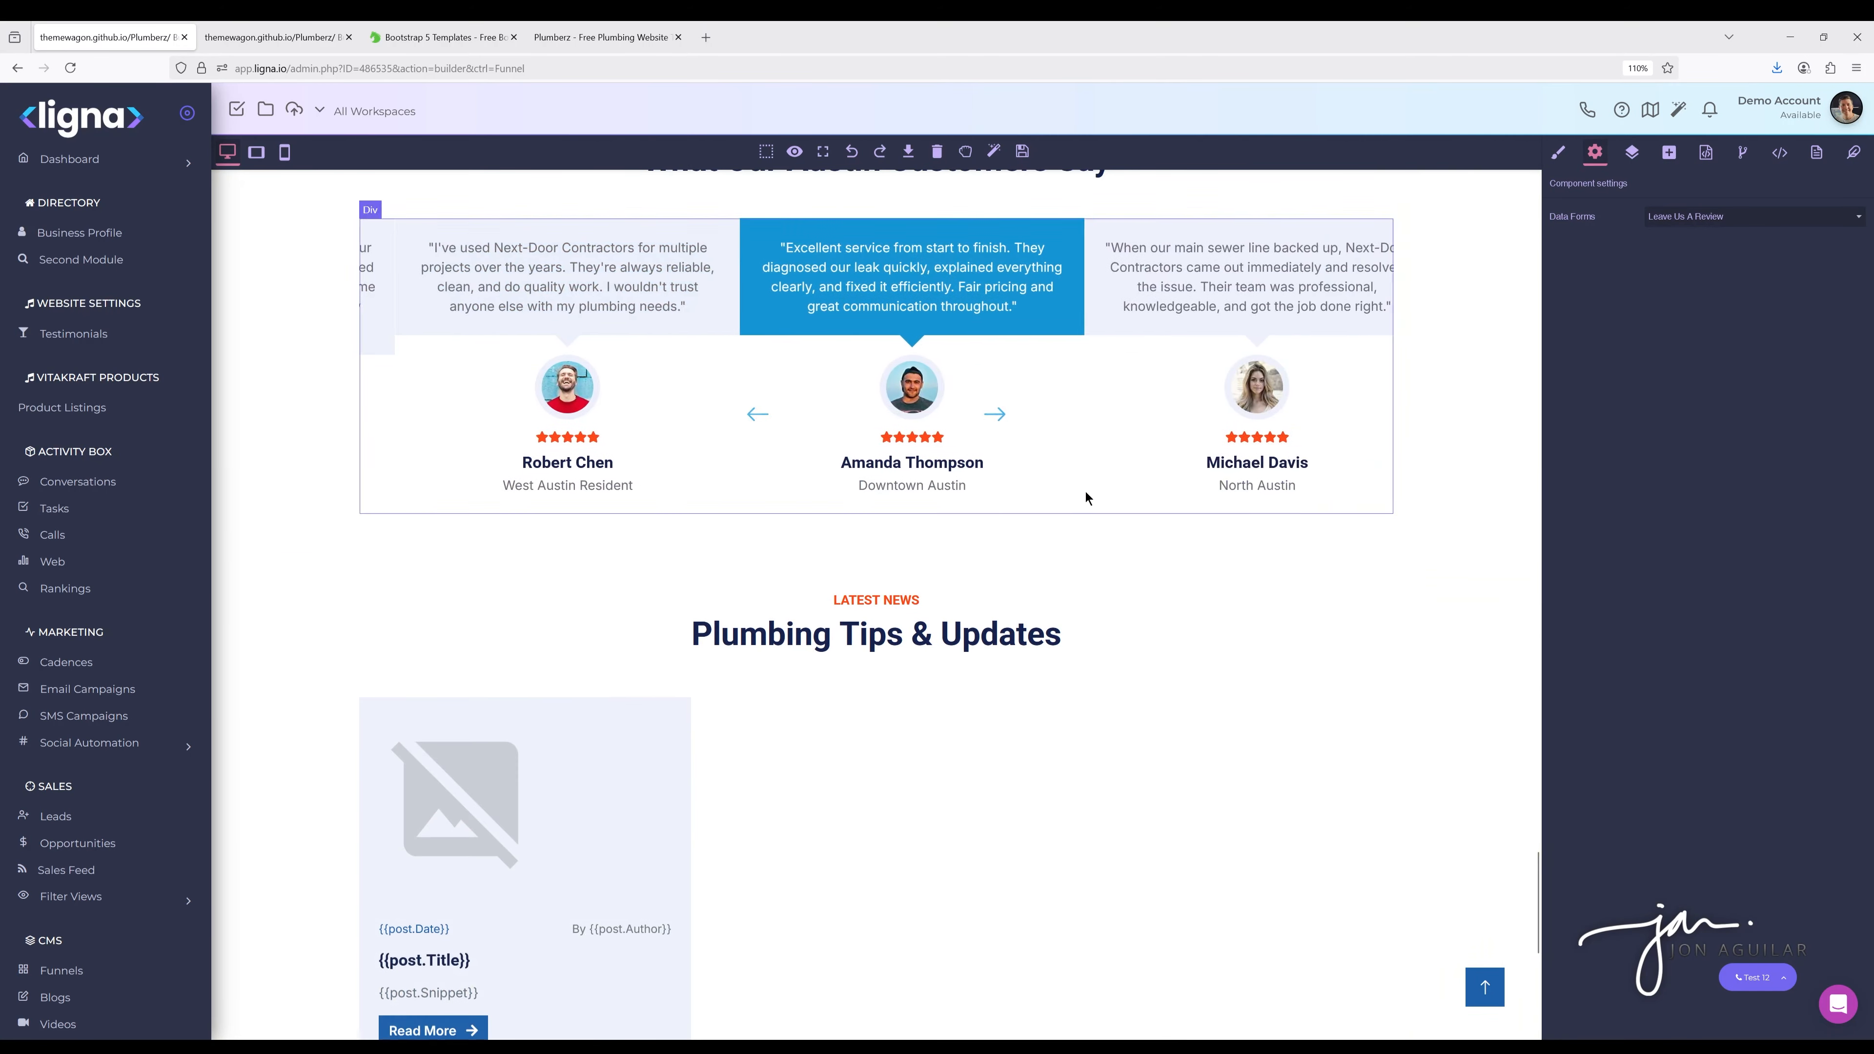
{"action": "scroll", "coordinate": [1086, 497], "scroll_direction": "down", "scroll_amount": 4}
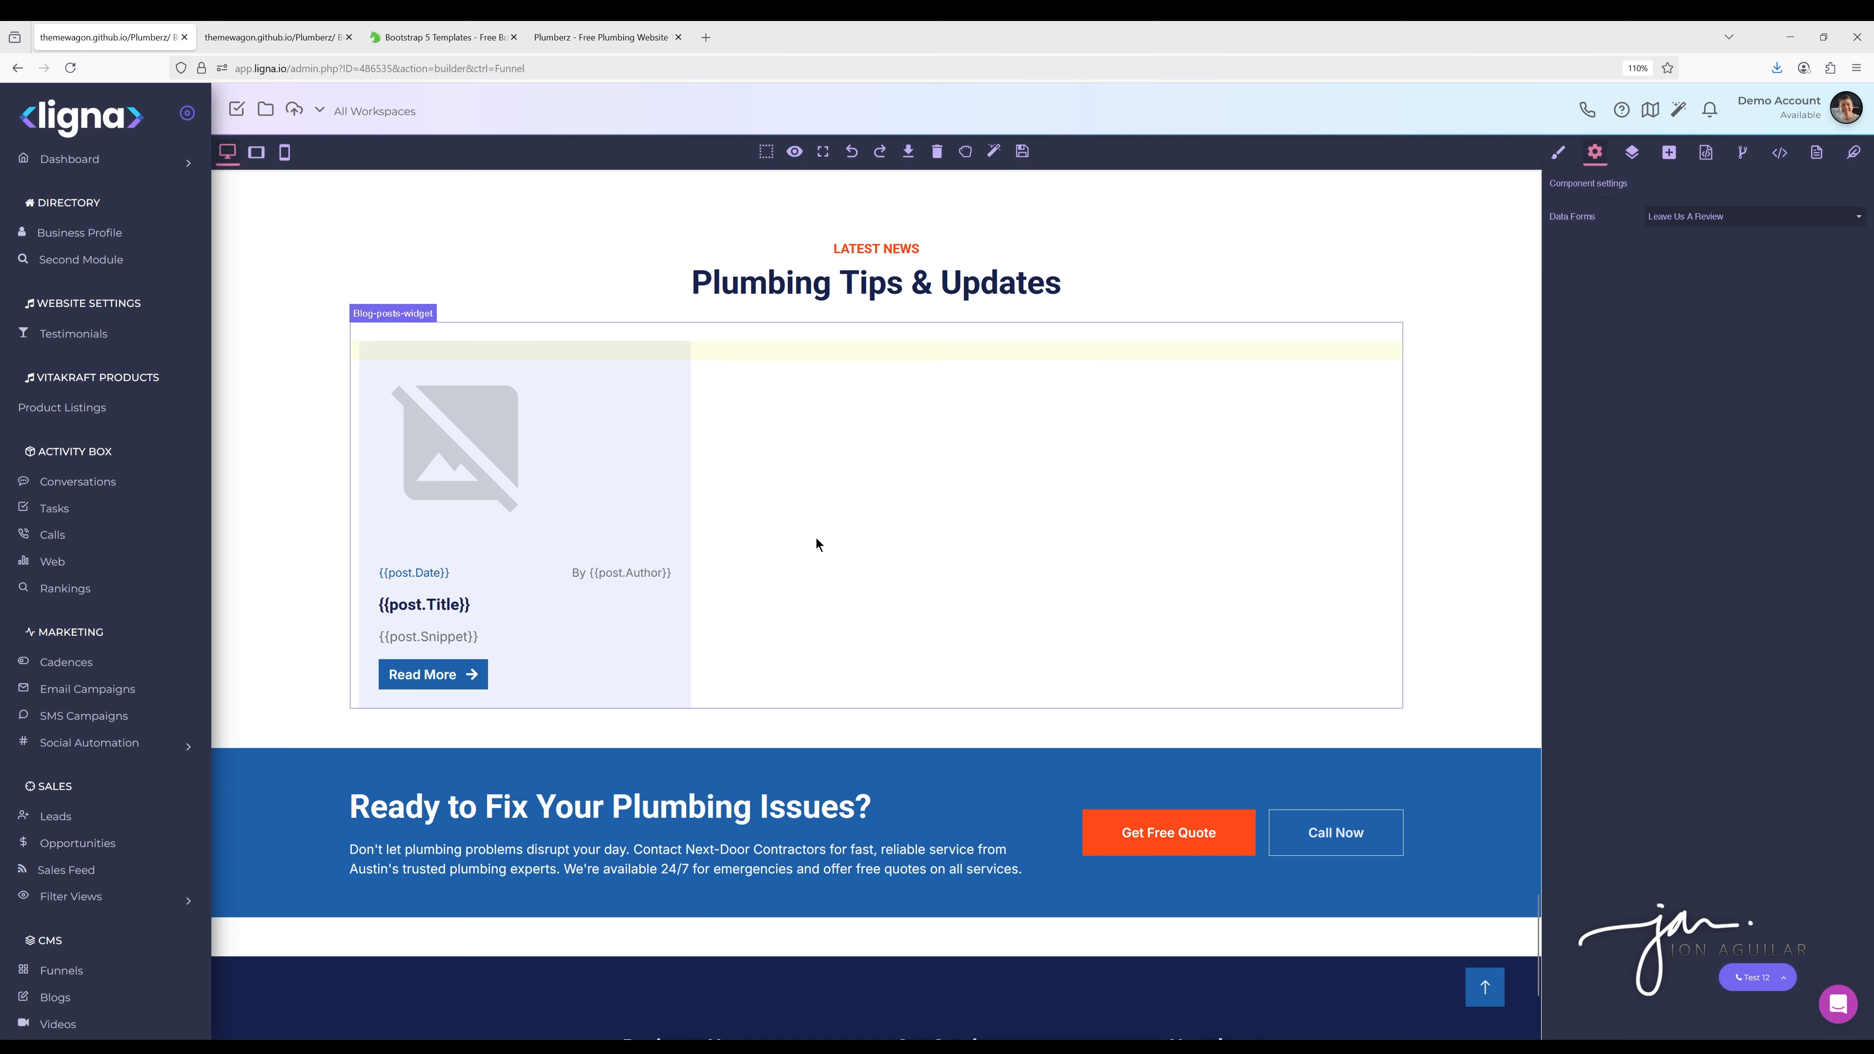
{"action": "left_click", "coordinate": [450, 329]}
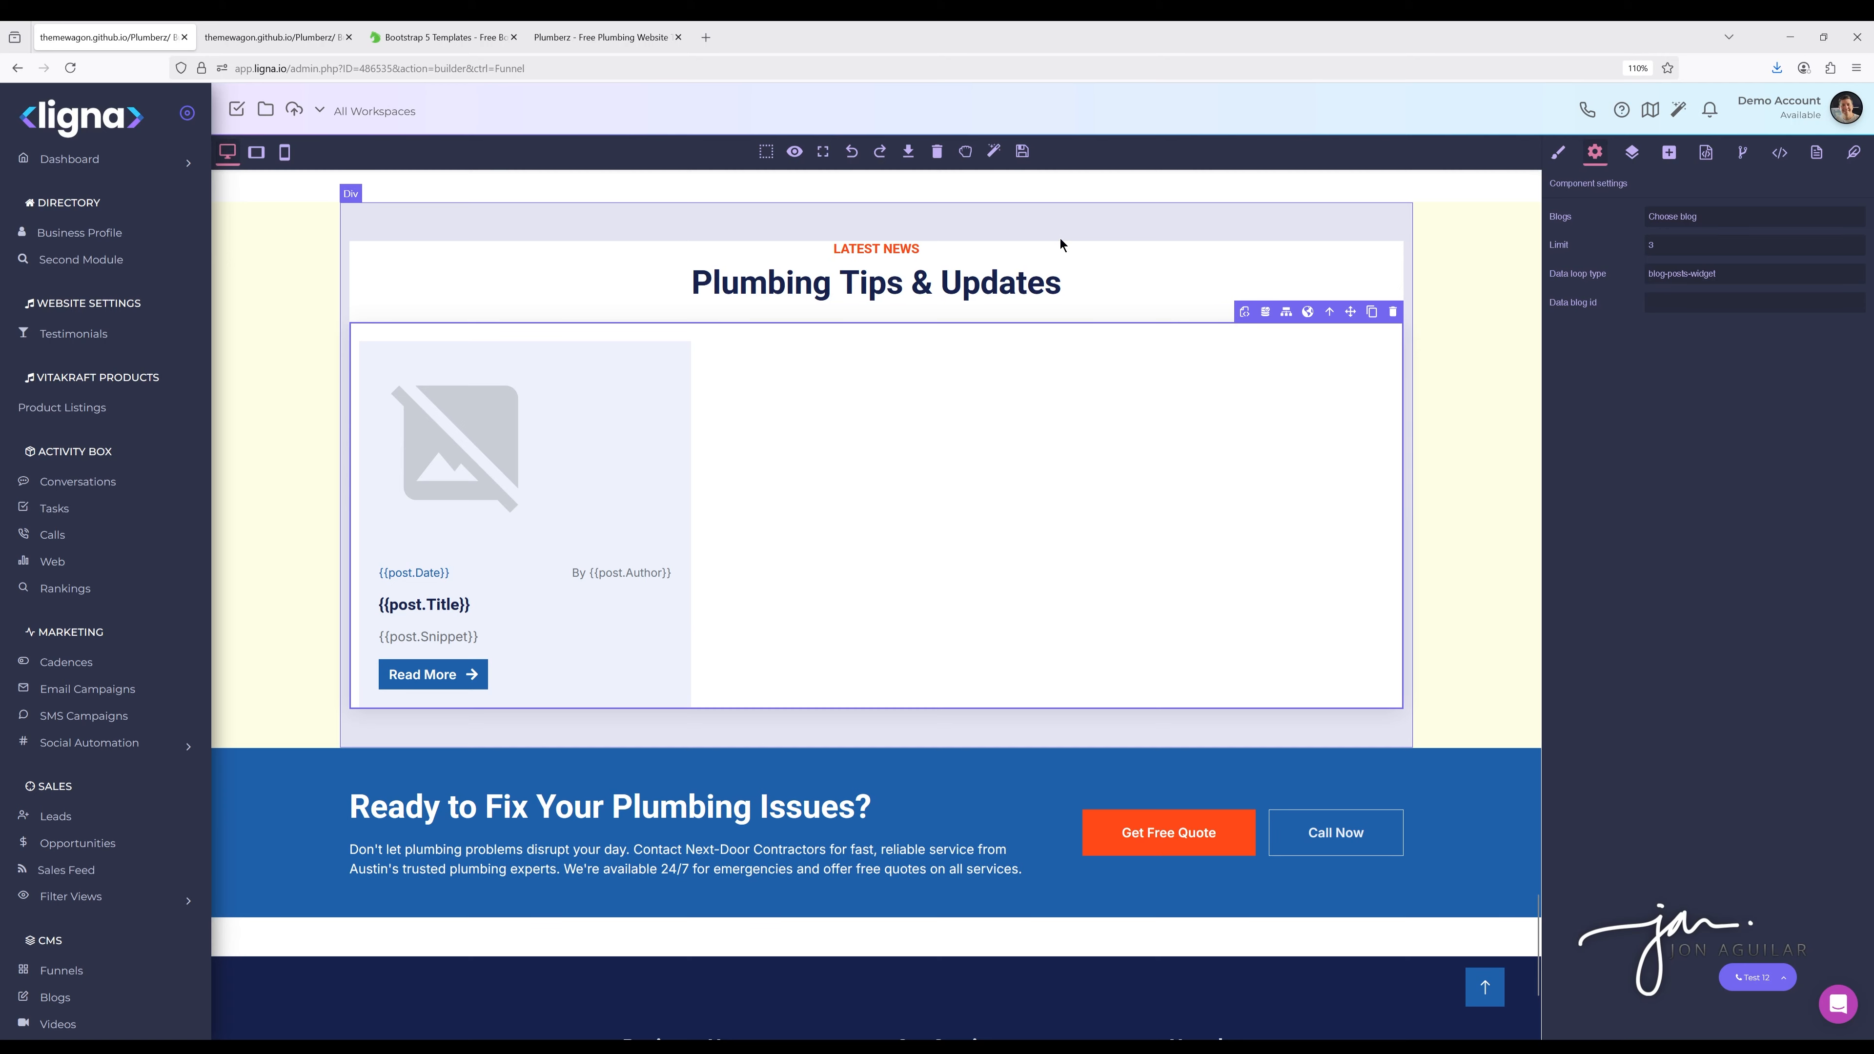
Review the homepage's plumbing issues call-to-action banner and footer, and return to the hero slider
{"action": "scroll", "coordinate": [1008, 559], "scroll_direction": "down", "scroll_amount": 2}
{"action": "scroll", "coordinate": [1008, 559], "scroll_direction": "down", "scroll_amount": 3}
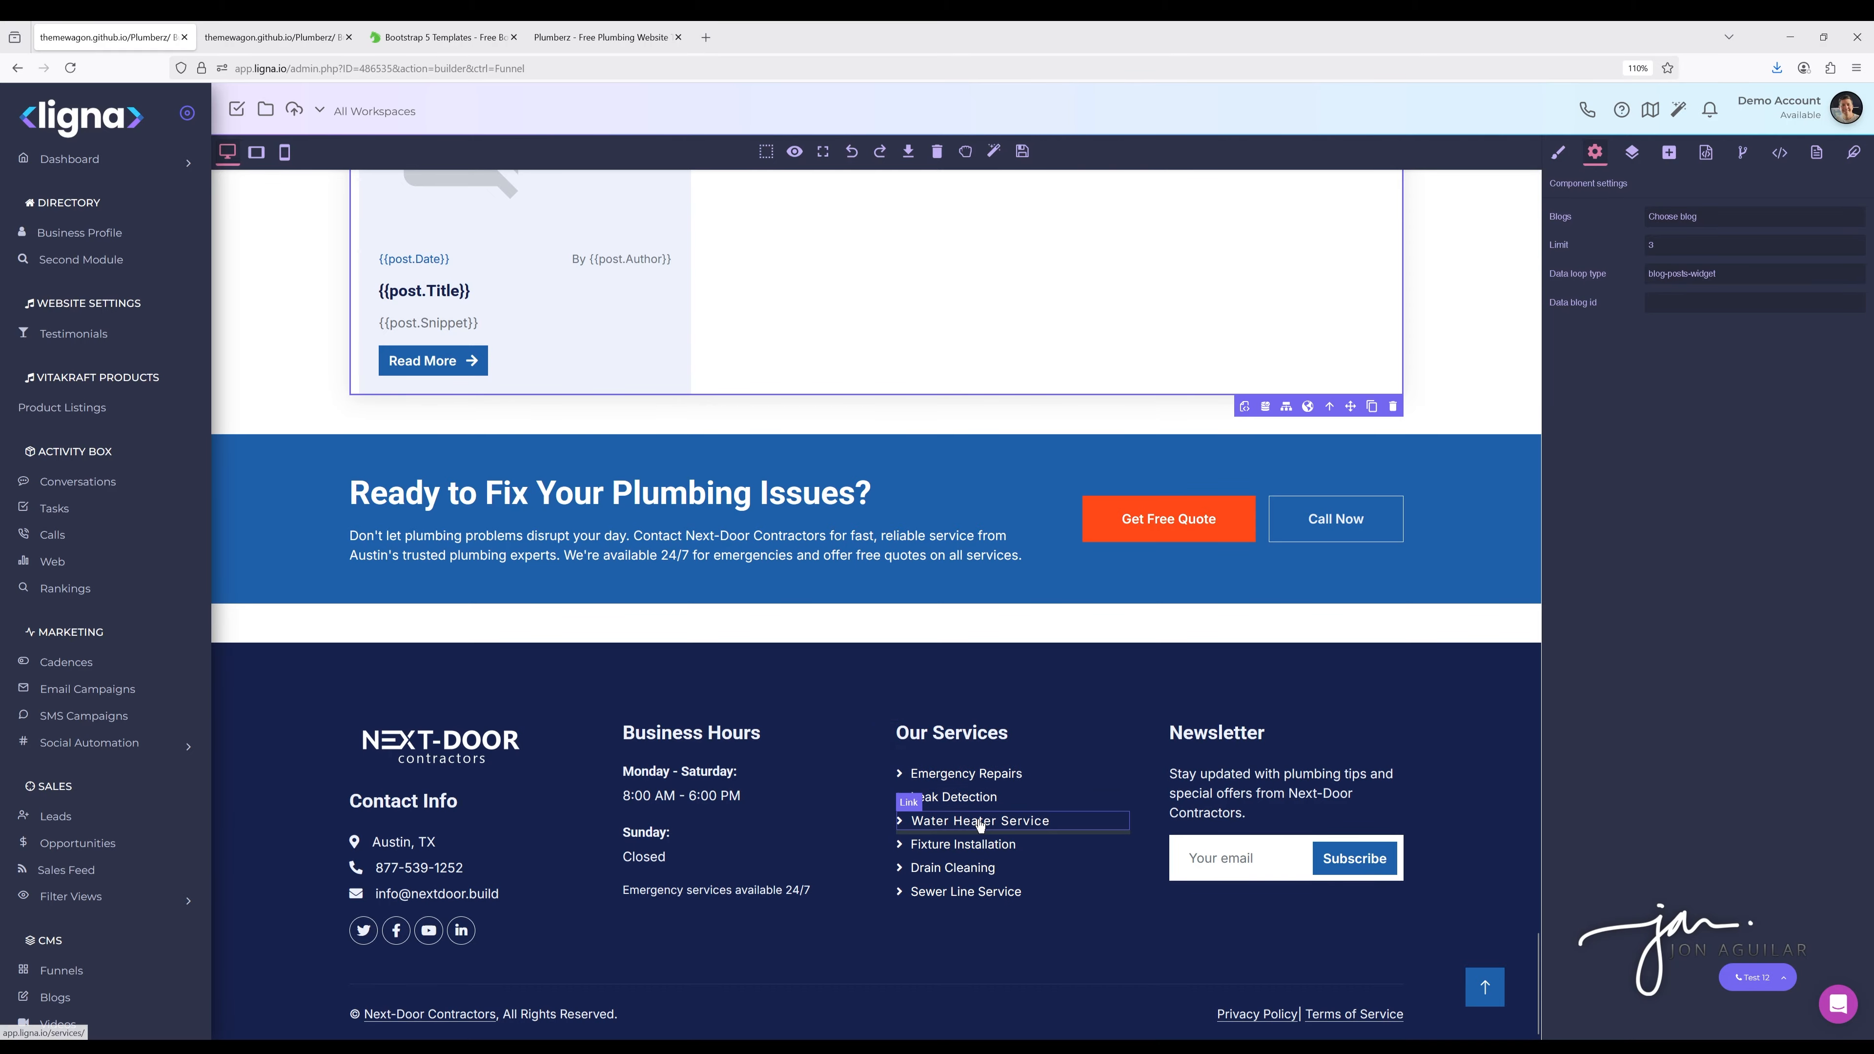
{"action": "scroll", "coordinate": [975, 824], "scroll_direction": "up", "scroll_amount": 15}
{"action": "scroll", "coordinate": [979, 818], "scroll_direction": "up", "scroll_amount": 20}
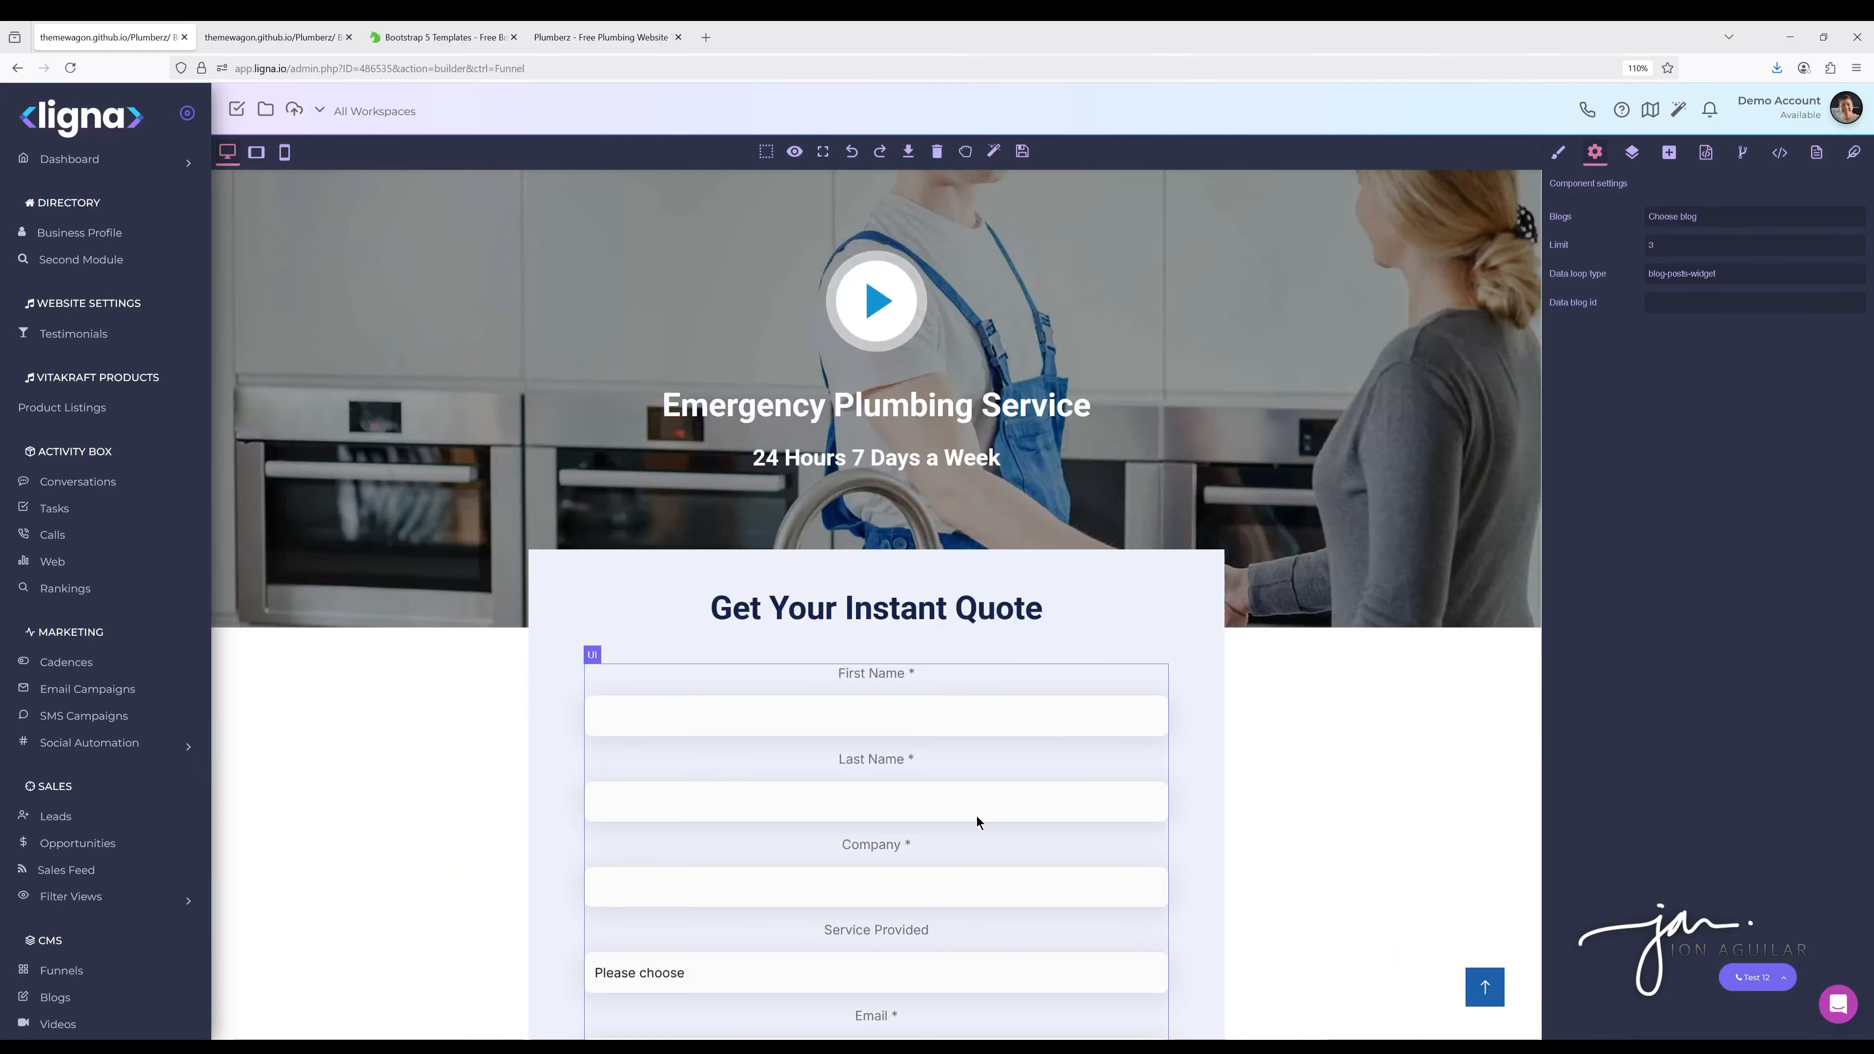
{"action": "scroll", "coordinate": [975, 814], "scroll_direction": "up", "scroll_amount": 10}
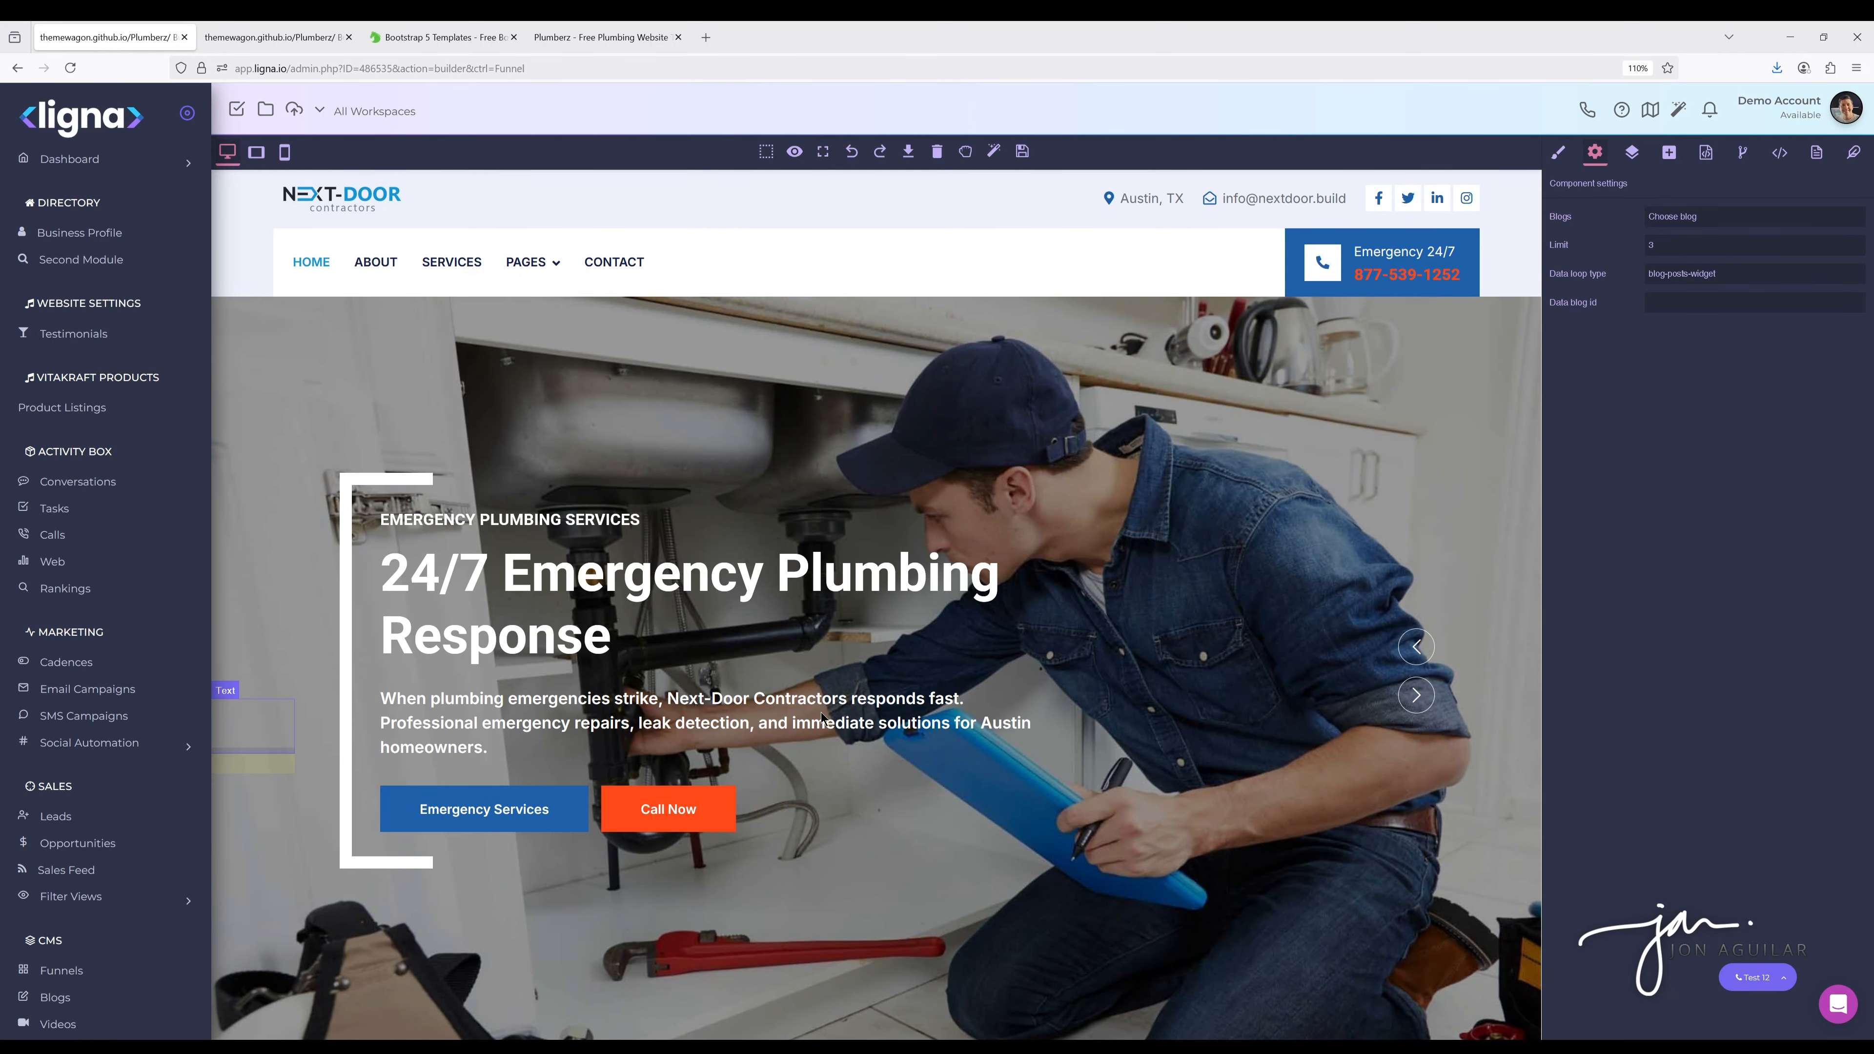
Show the website's page list and open the Home page's settings in a separate browser tab
{"action": "left_click", "coordinate": [1817, 156]}
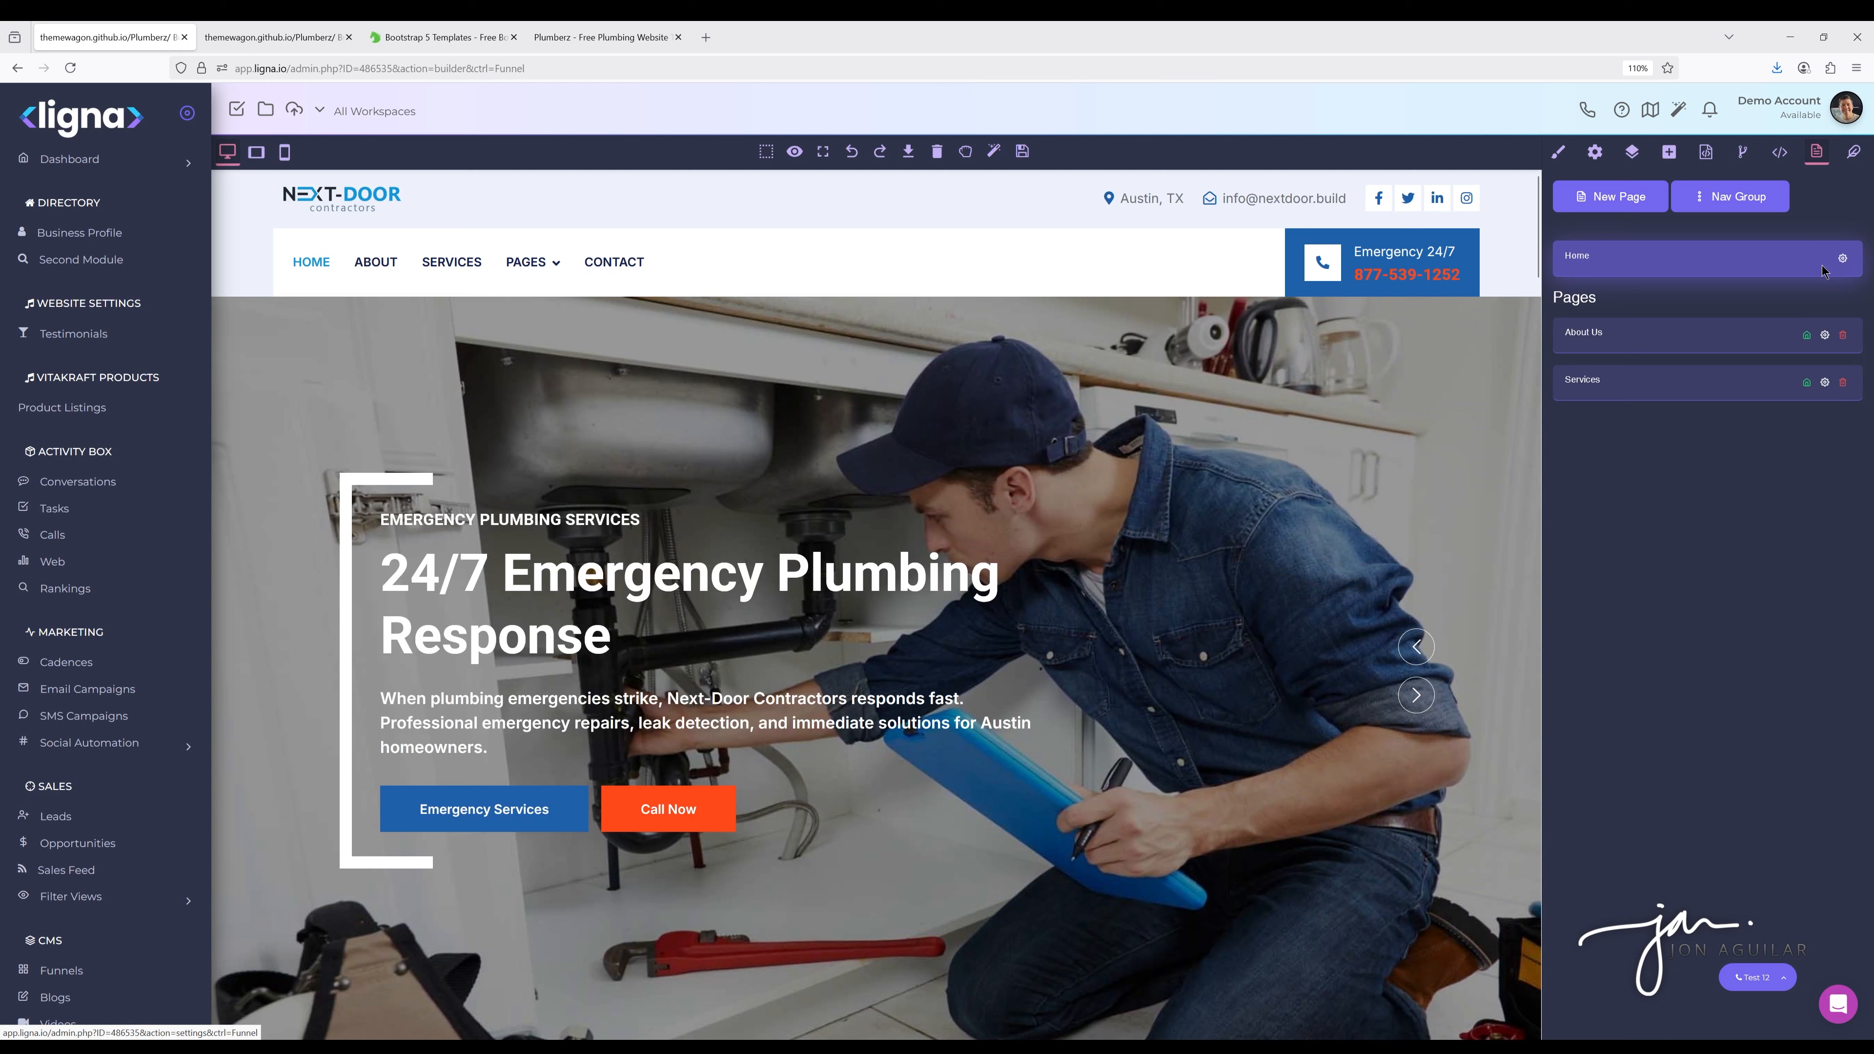
{"action": "middle_click", "coordinate": [1842, 259]}
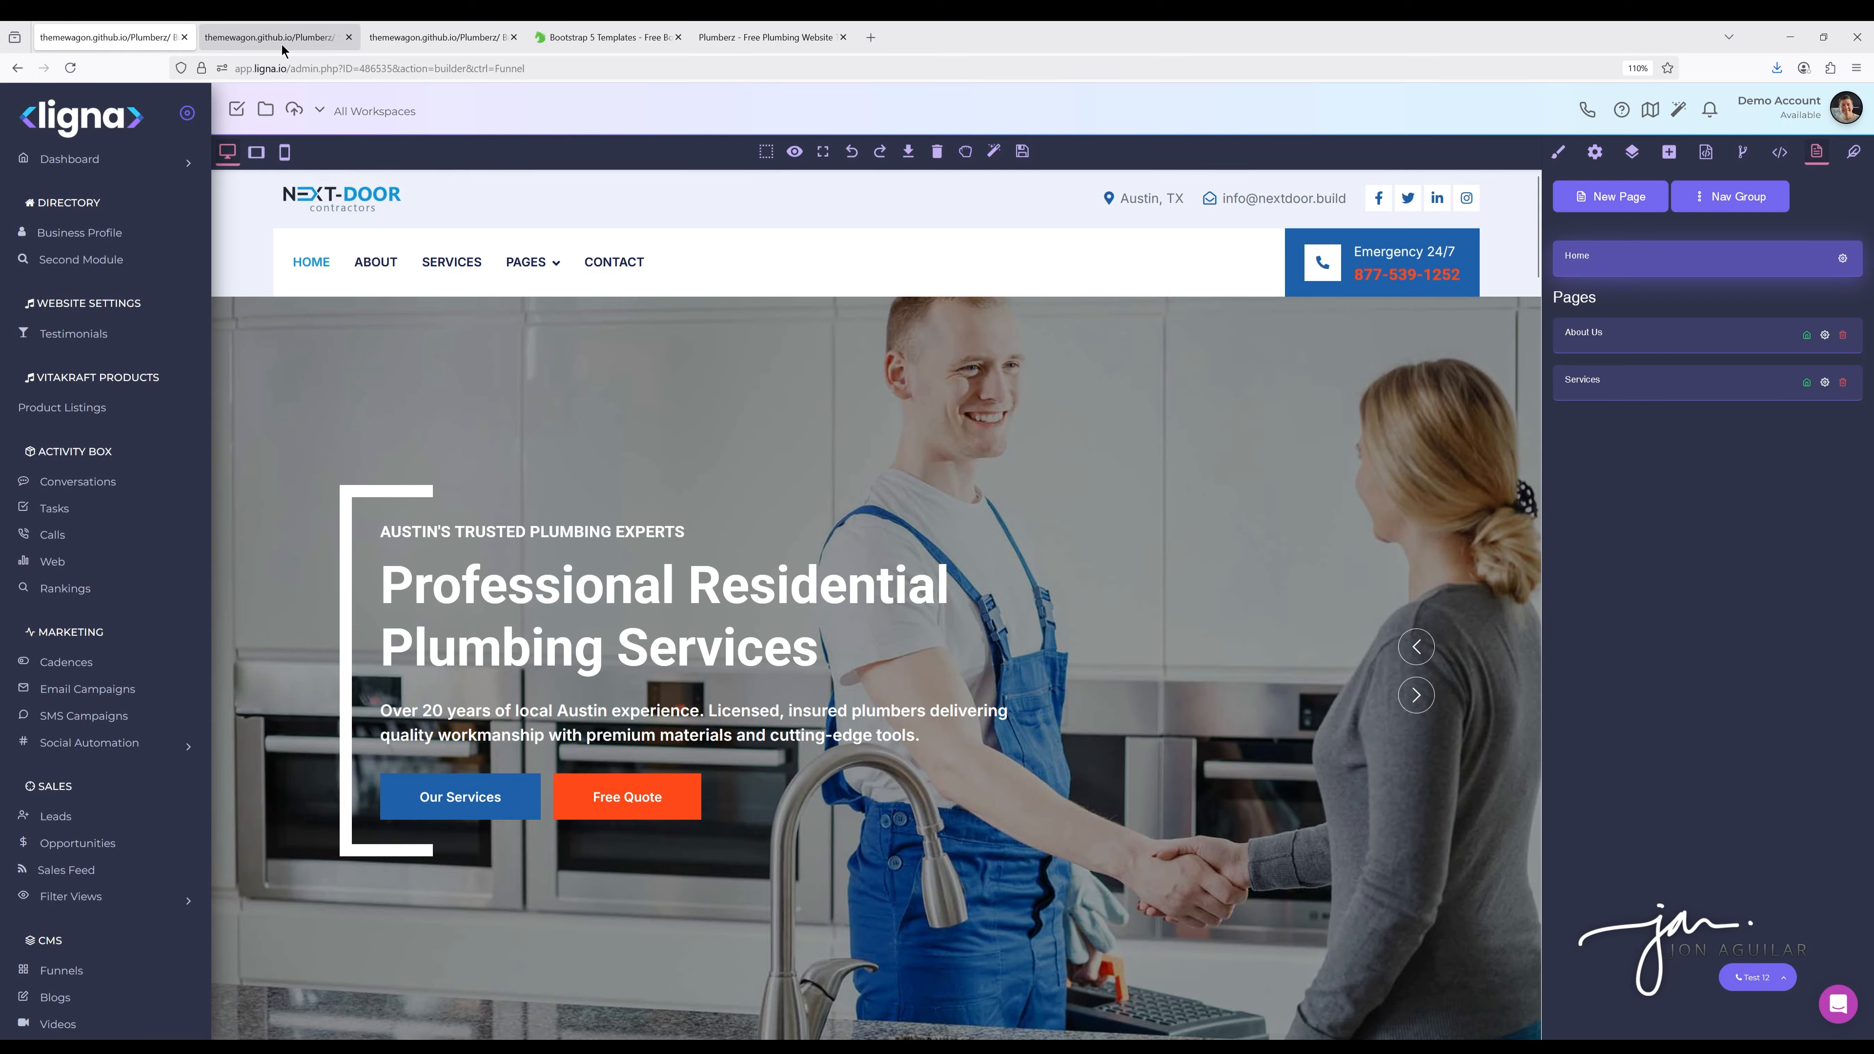
{"action": "left_click", "coordinate": [281, 41]}
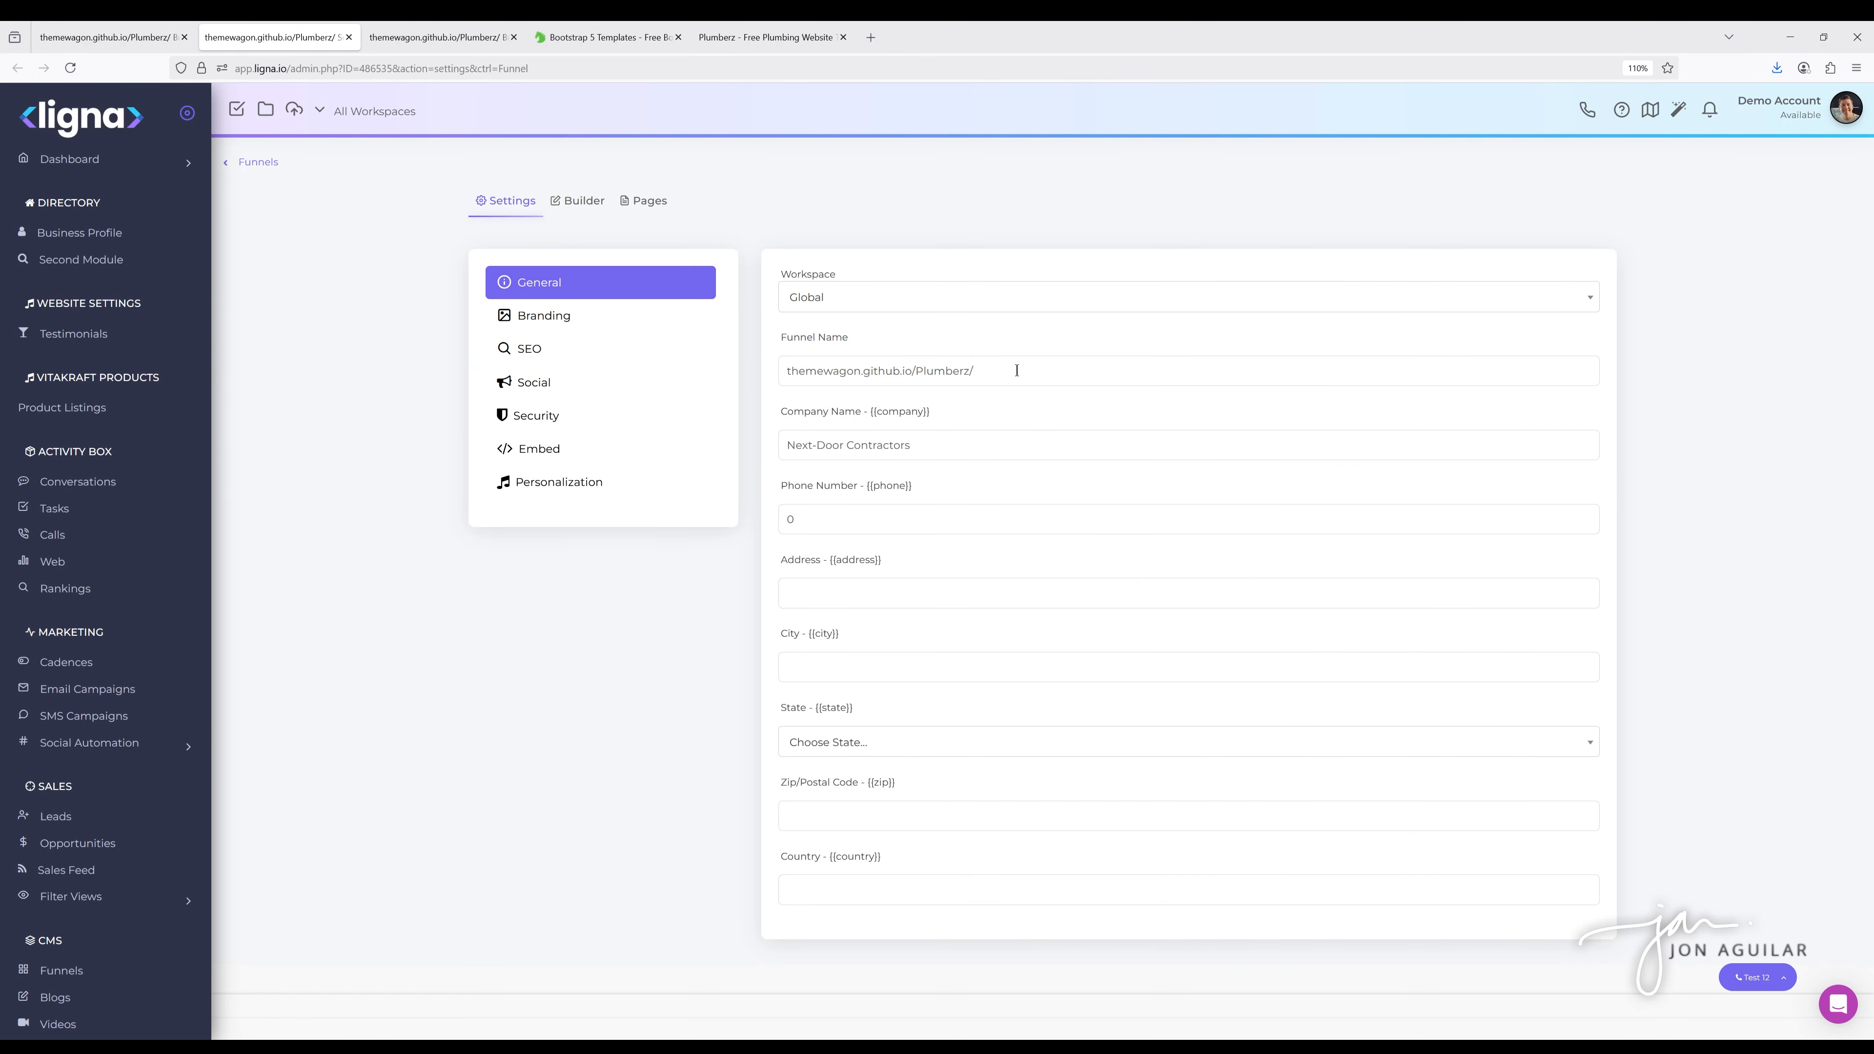
Replace the funnel name with the Next-Door Contractors business name and open the Branding settings
{"action": "left_click_drag", "start_coordinate": [1013, 368], "coordinate": [648, 365]}
{"action": "type", "text": "Nedx"}
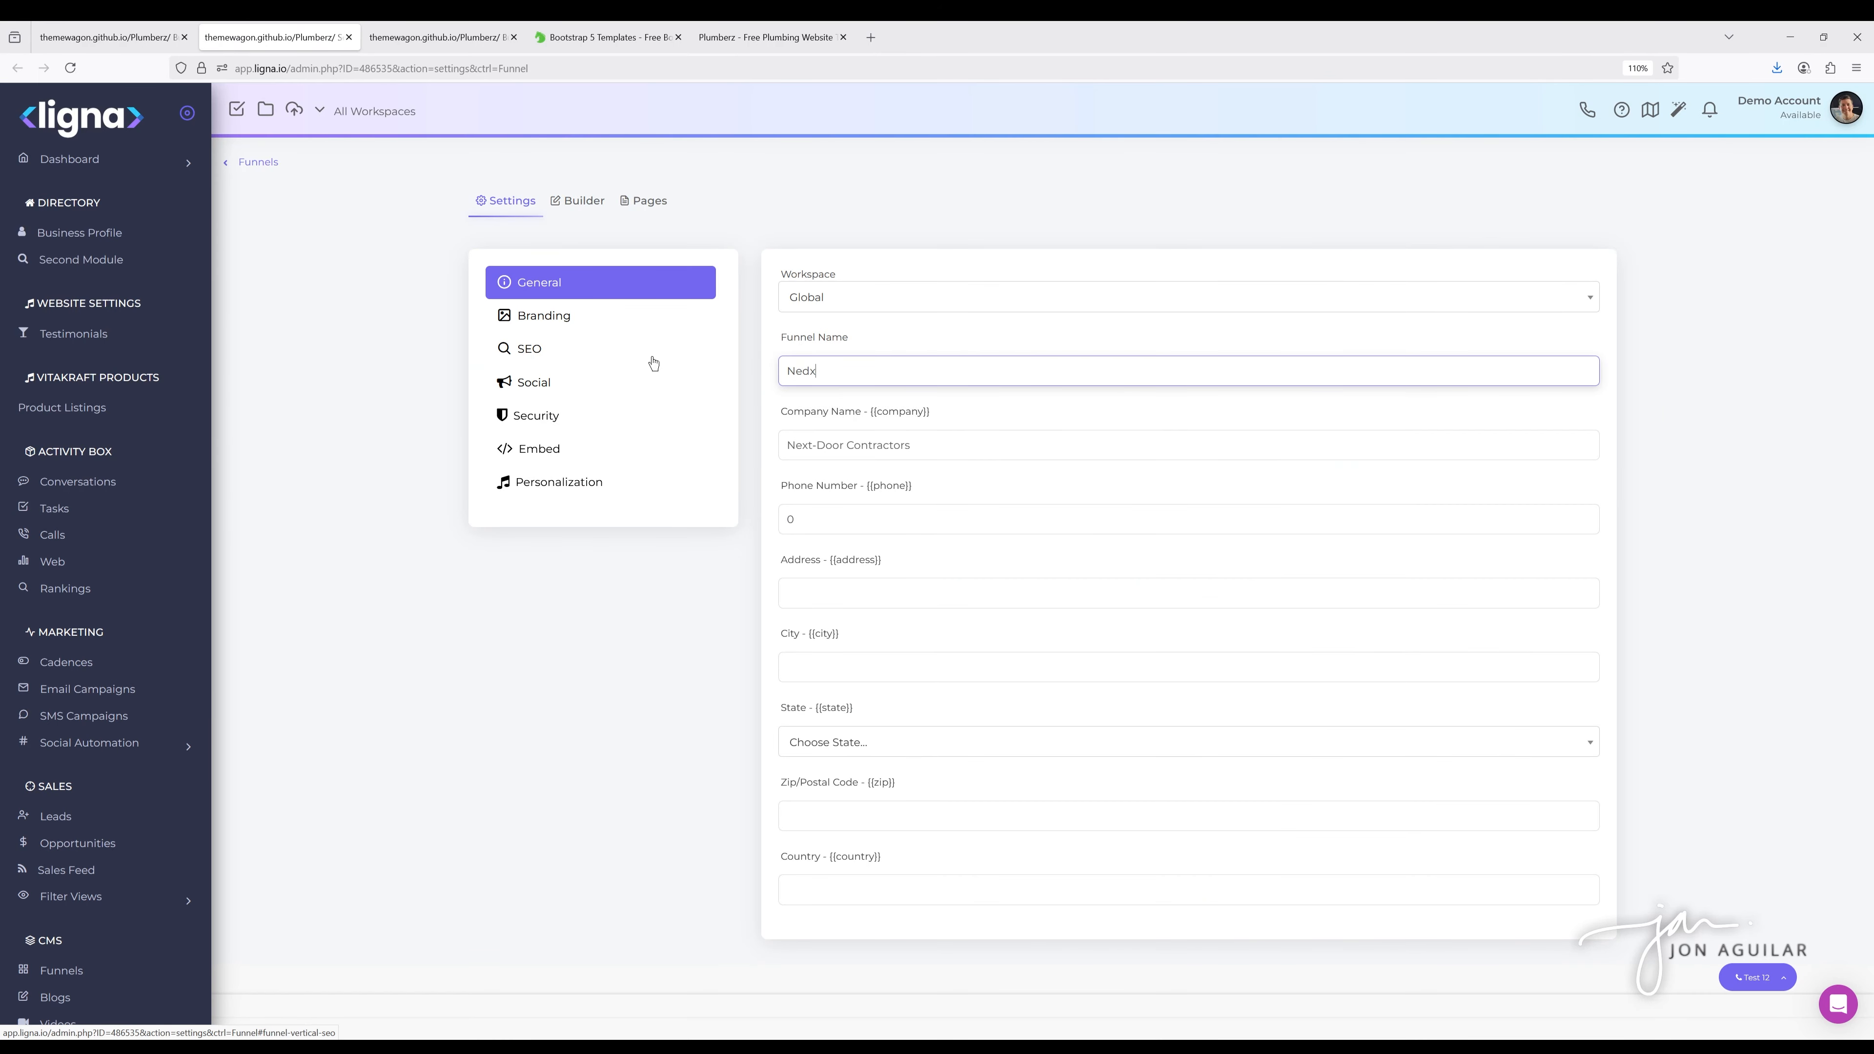
{"action": "type", "text": "tex"}
{"action": "key", "text": "BackSpace"}
{"action": "key", "text": "BackSpace"}
{"action": "key", "text": "BackSpace"}
{"action": "type", "text": "r Contractors Plu"}
{"action": "left_click", "coordinate": [572, 677]}
{"action": "left_click", "coordinate": [550, 325]}
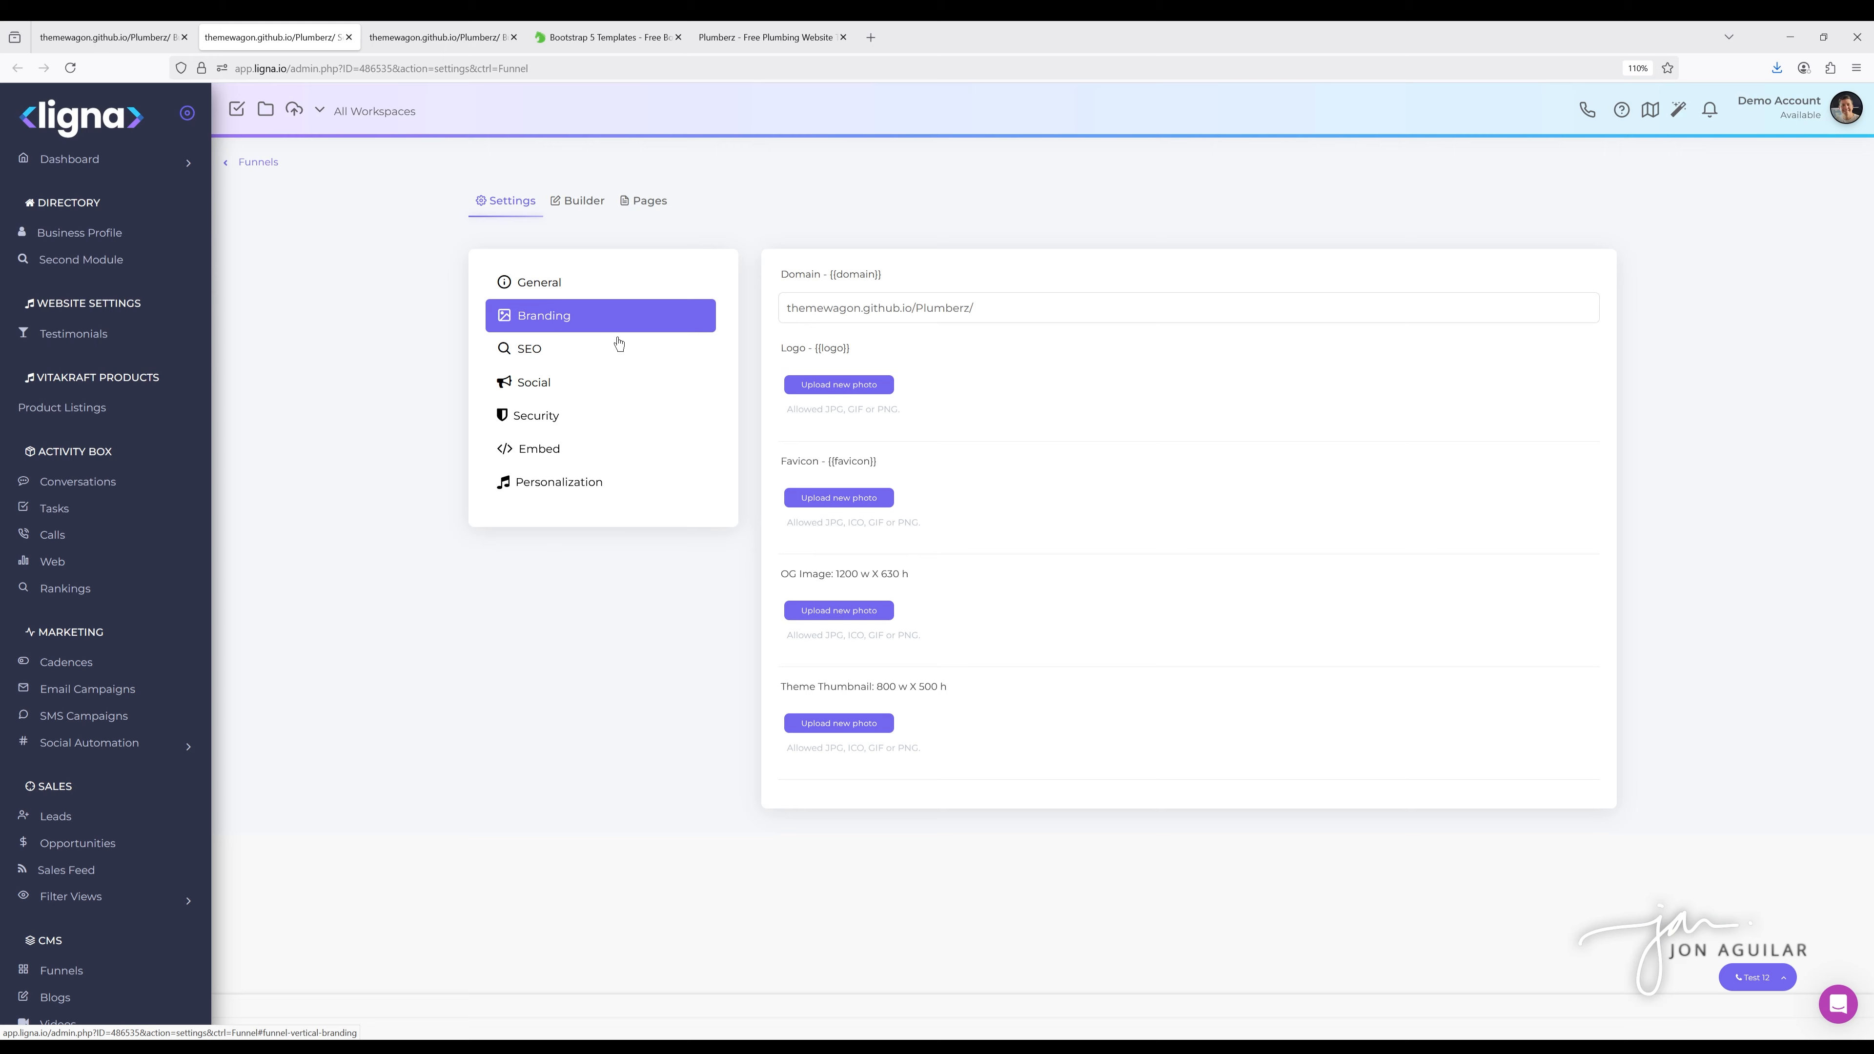
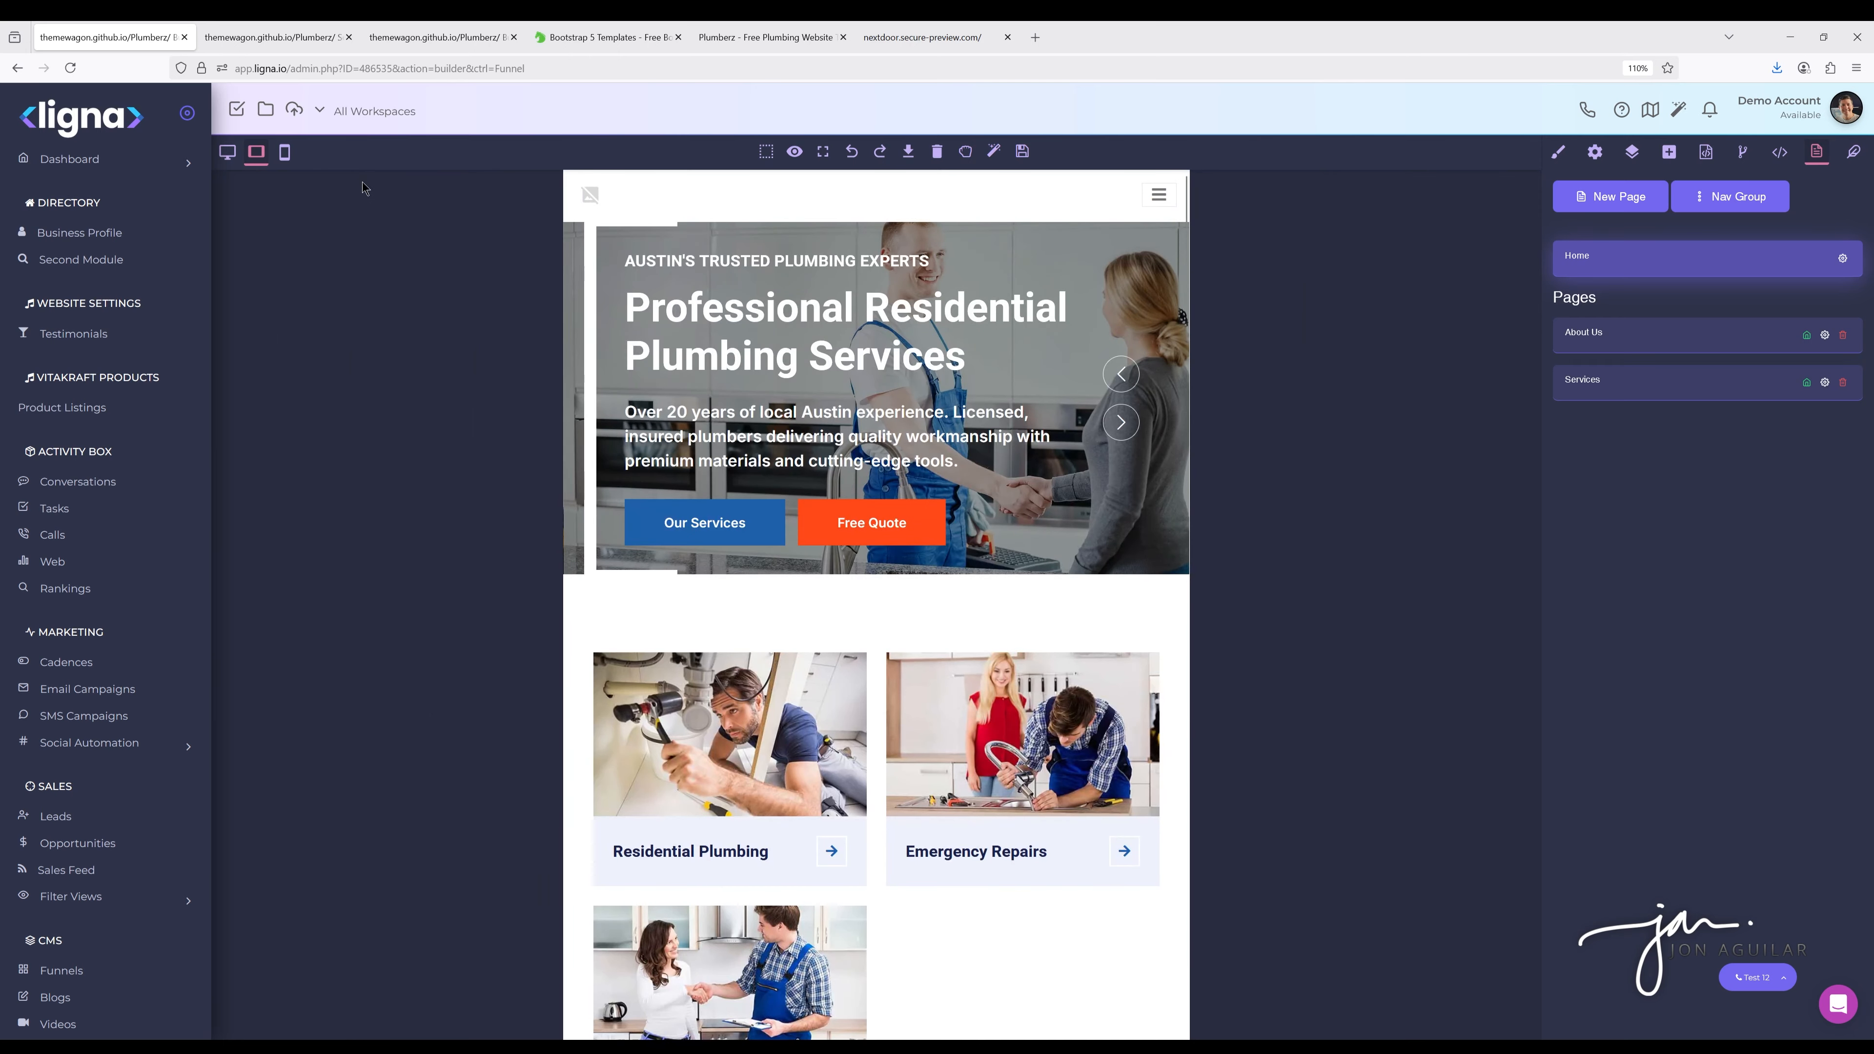
Preview the homepage in the mobile and tablet layouts and return to the desktop layout
{"action": "left_click", "coordinate": [285, 153]}
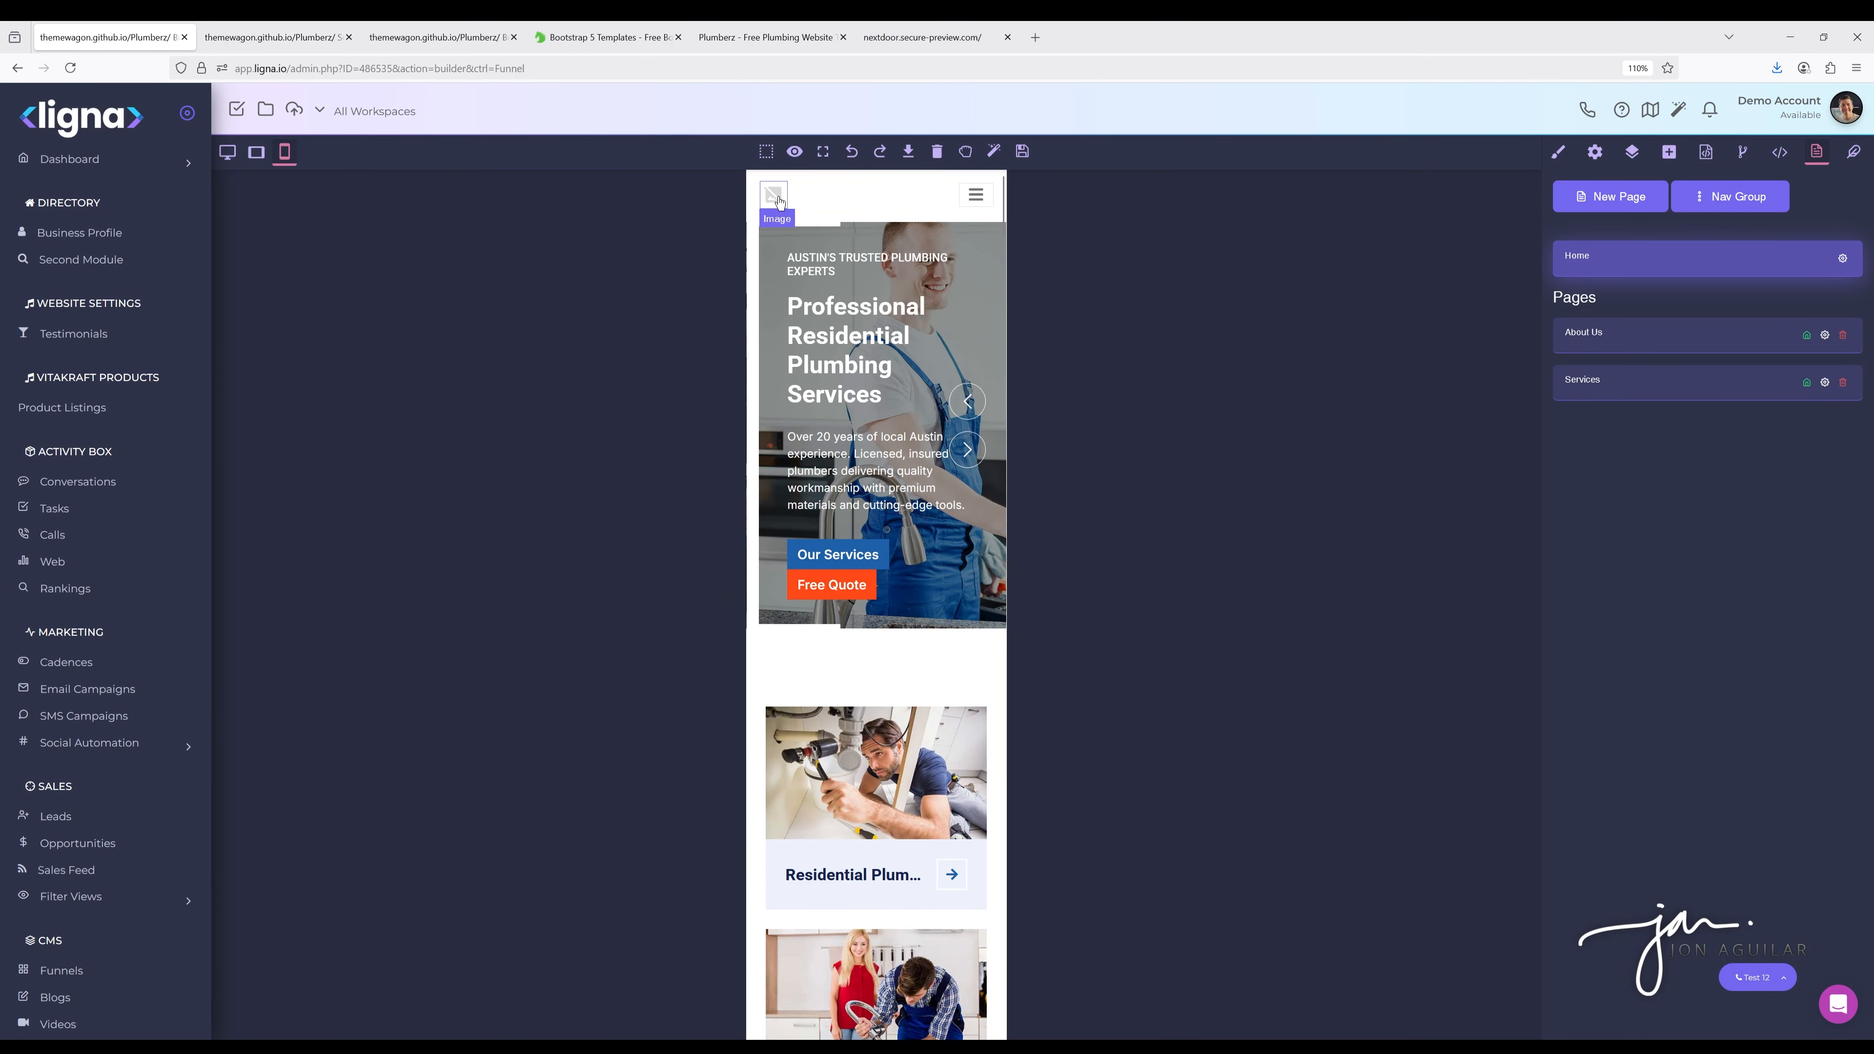
{"action": "left_click", "coordinate": [256, 152]}
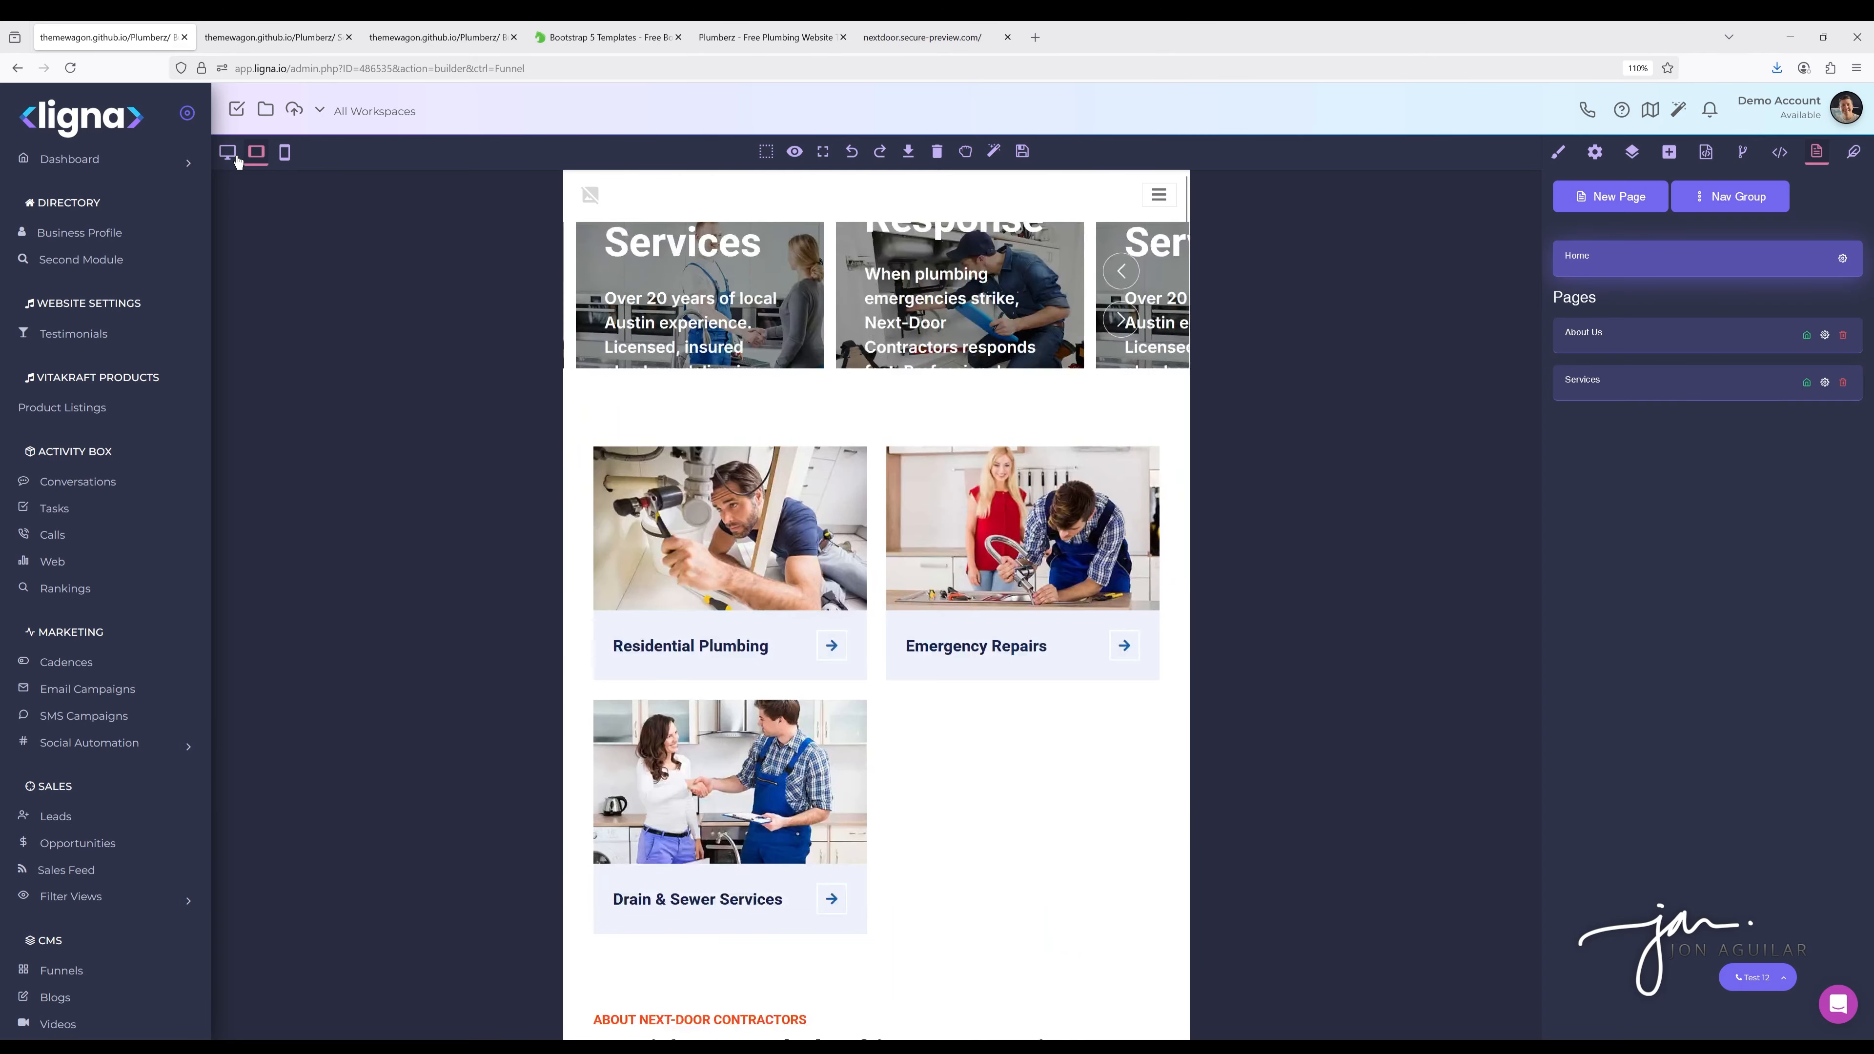
{"action": "left_click", "coordinate": [228, 152]}
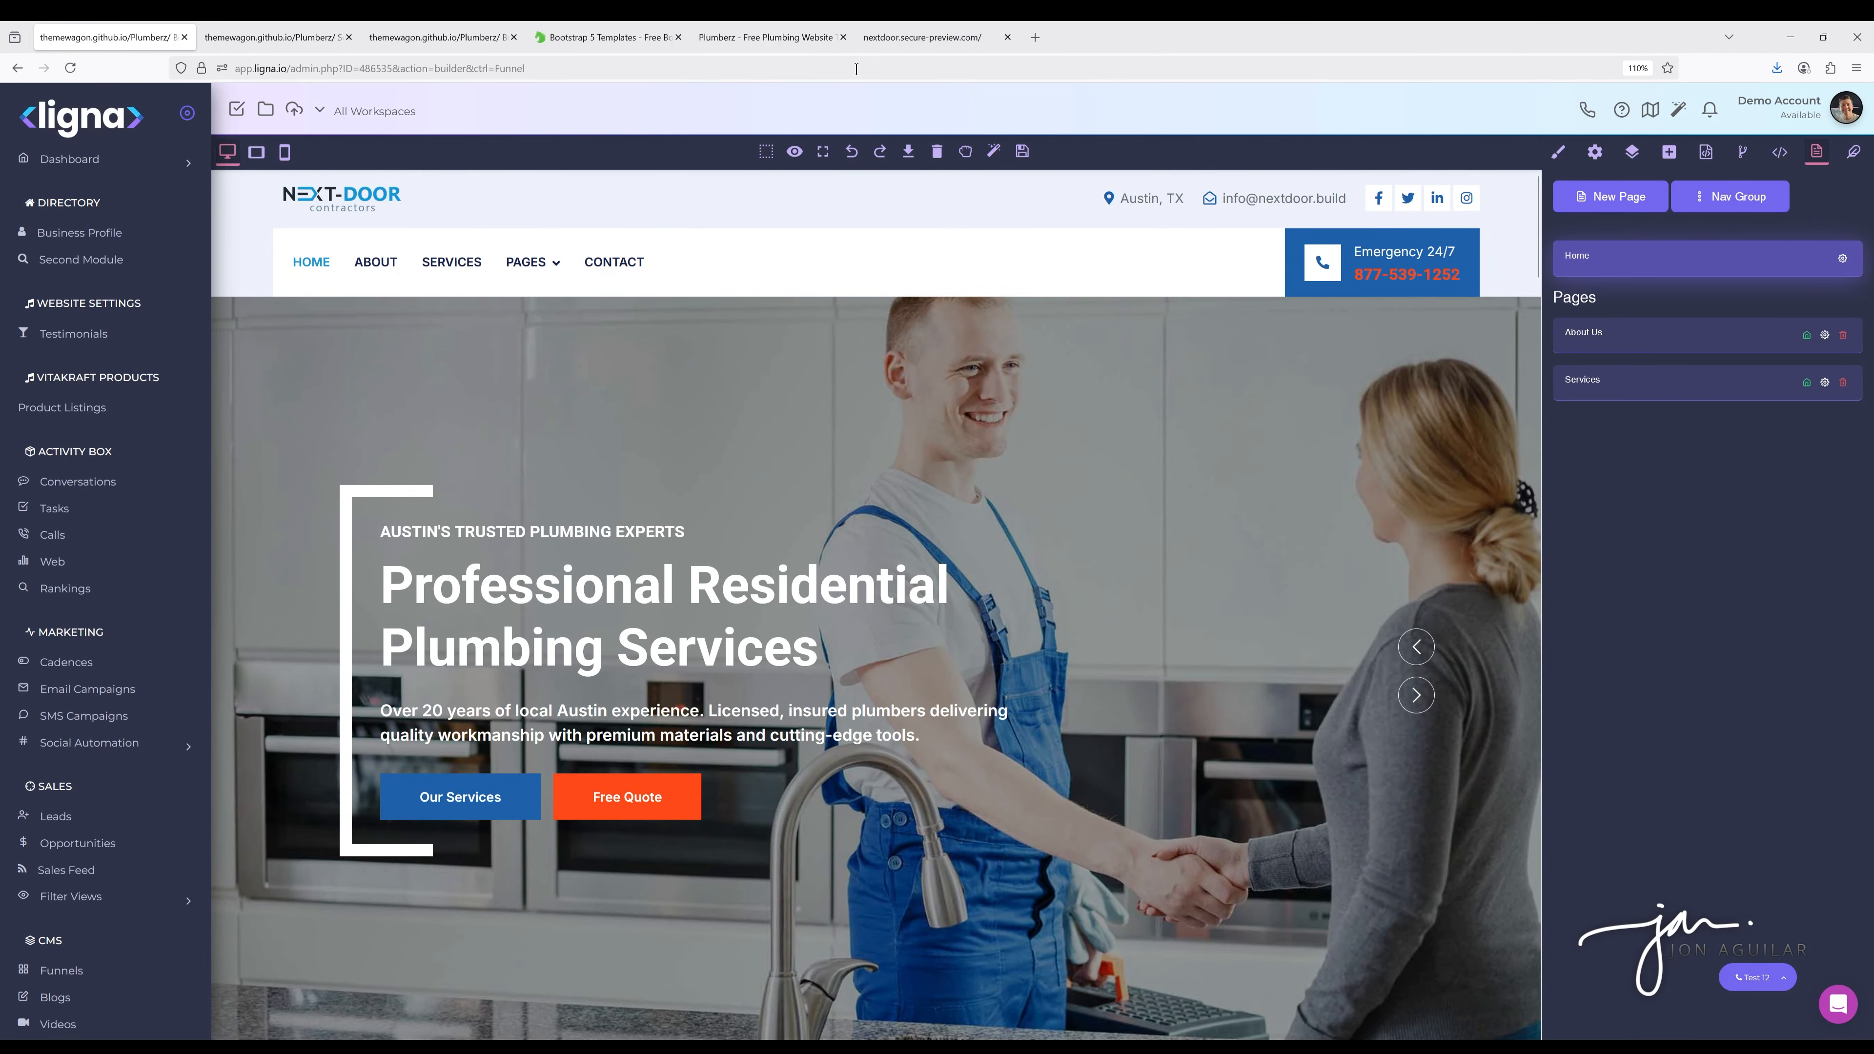
{"action": "scroll", "coordinate": [870, 455], "scroll_direction": "down", "scroll_amount": 7}
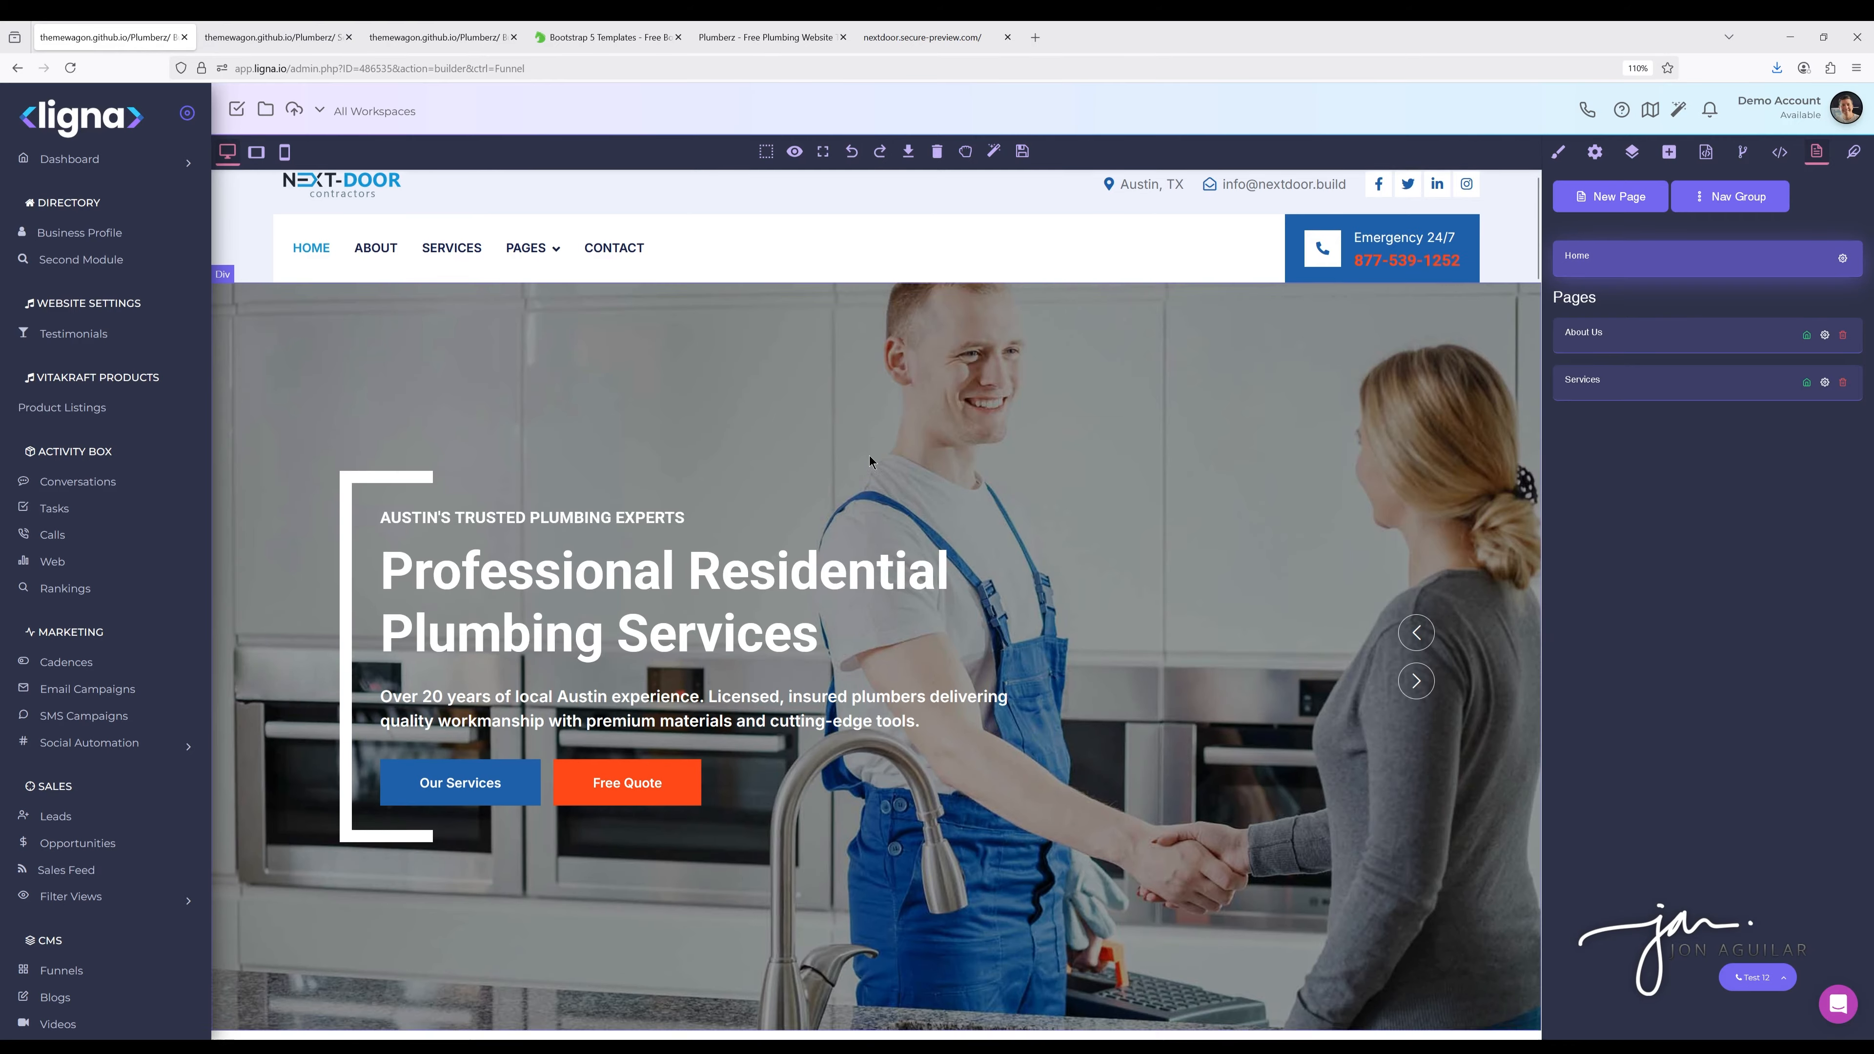
{"action": "scroll", "coordinate": [863, 459], "scroll_direction": "up", "scroll_amount": 7}
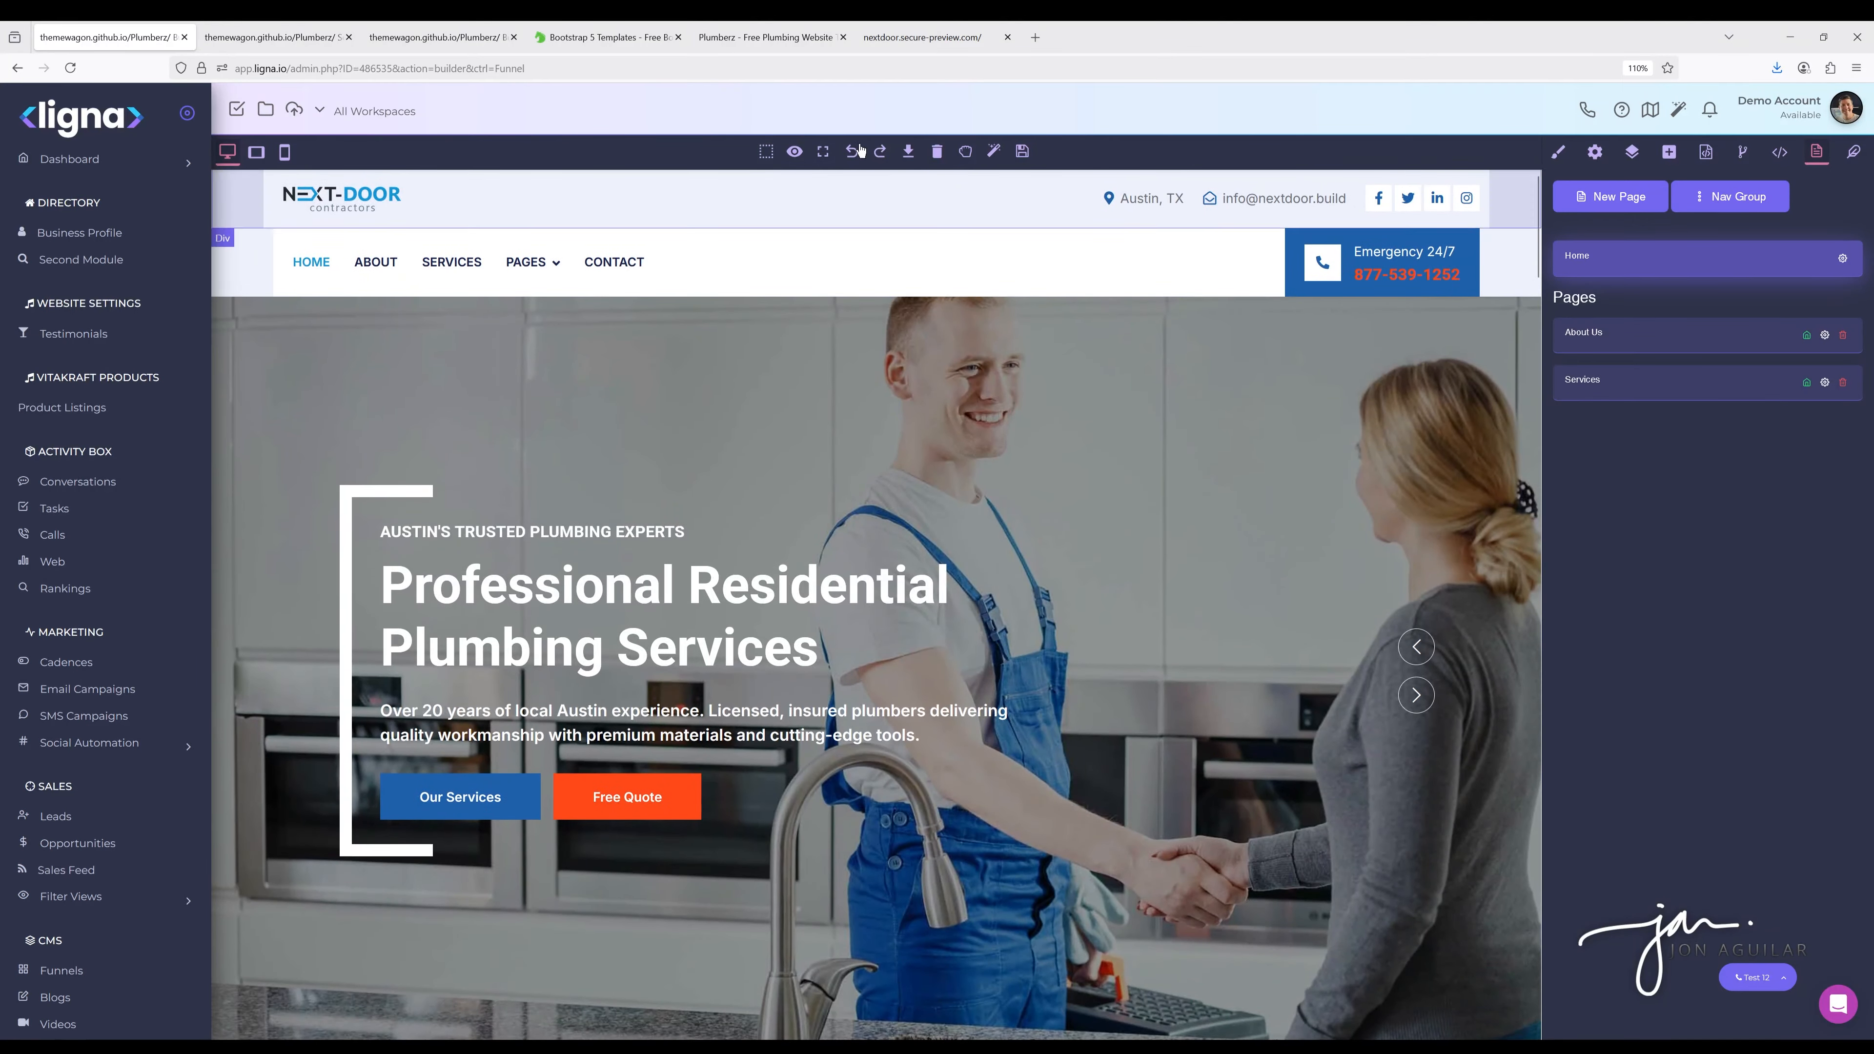
Switch to the nextdoor.secure-preview.com site and open its About page
{"action": "left_click", "coordinate": [904, 43]}
{"action": "scroll", "coordinate": [836, 519], "scroll_direction": "up", "scroll_amount": 15}
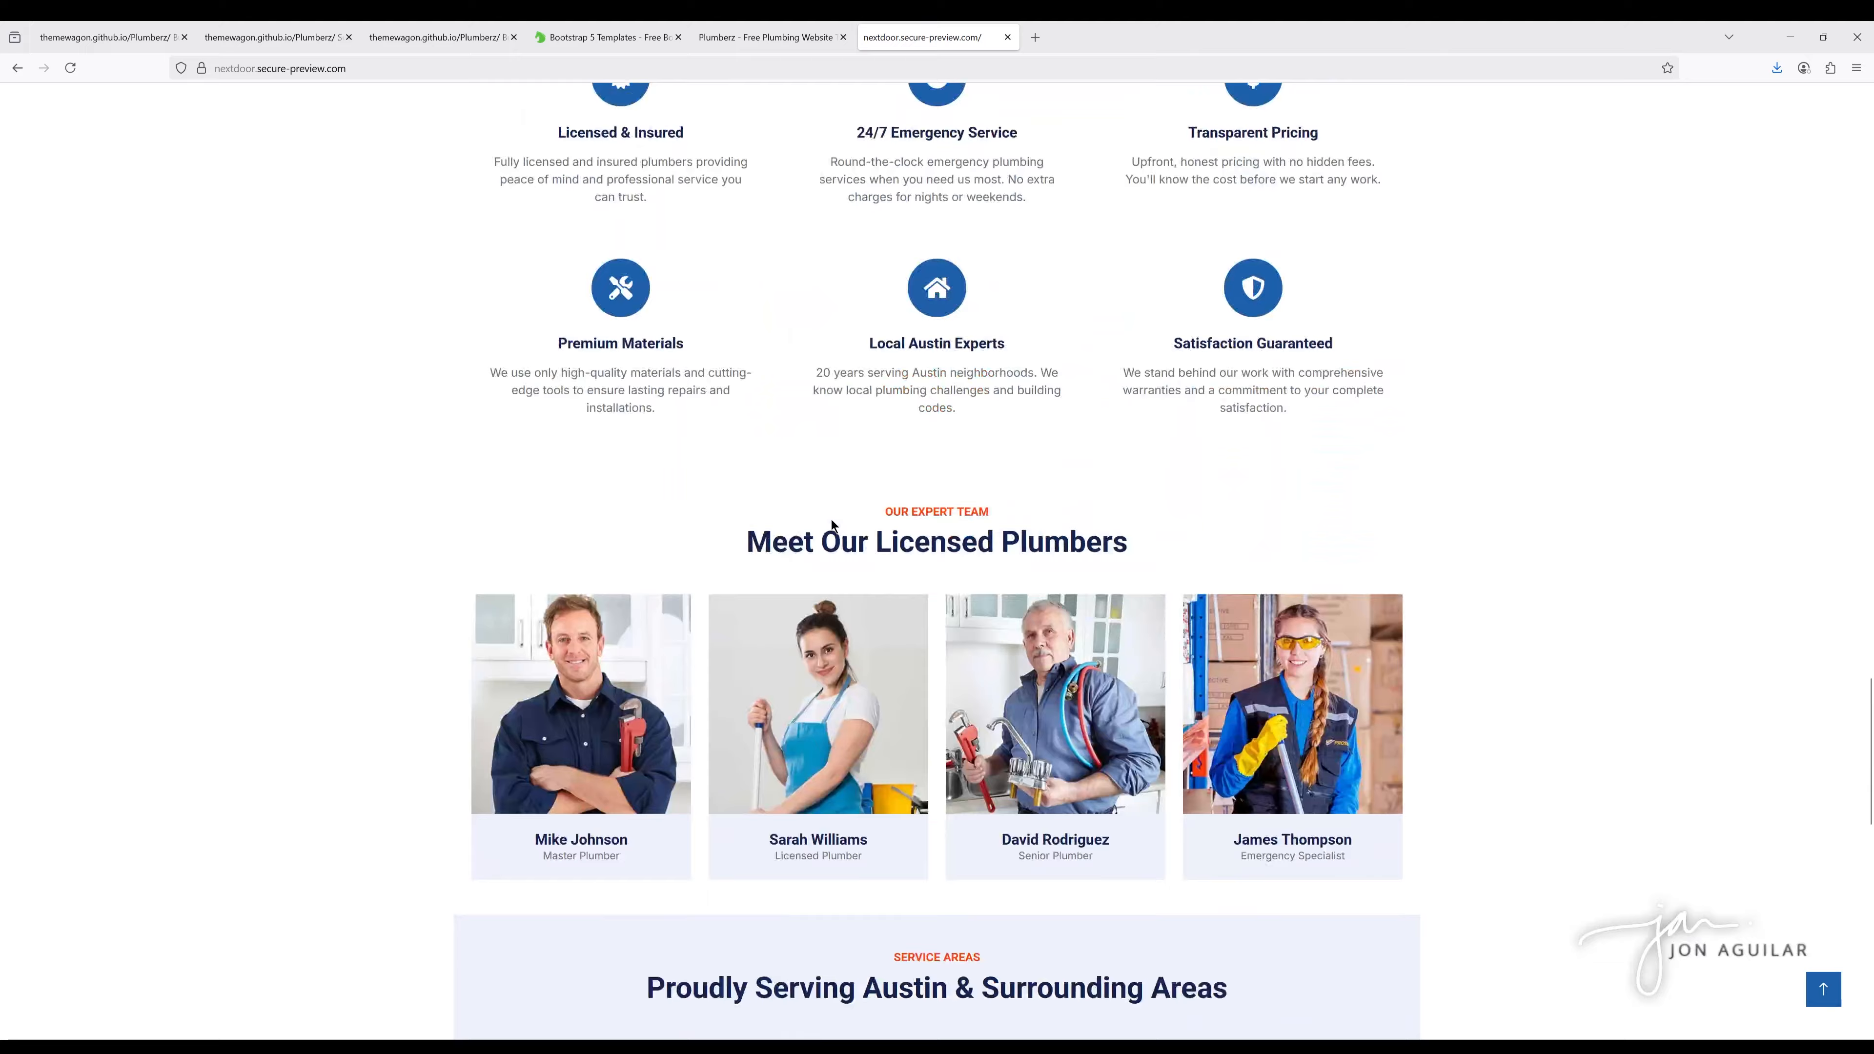
{"action": "scroll", "coordinate": [816, 520], "scroll_direction": "up", "scroll_amount": 10}
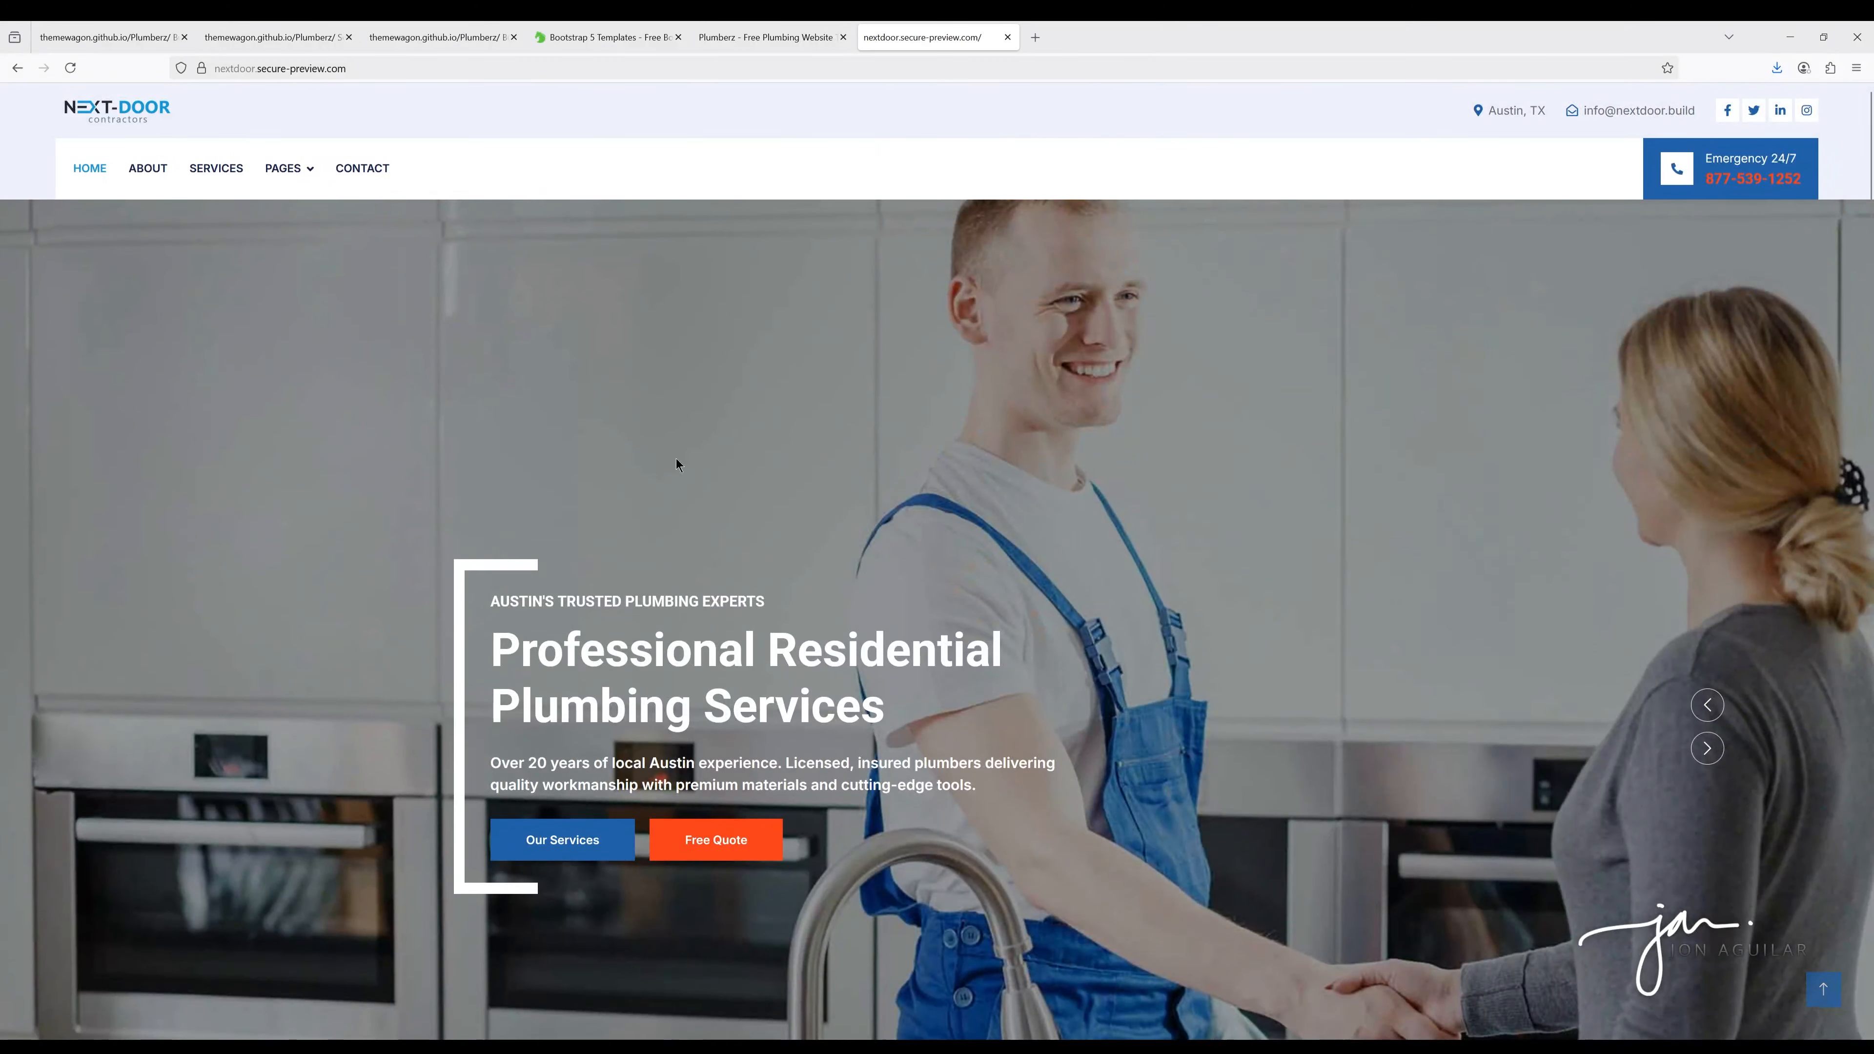
{"action": "left_click", "coordinate": [147, 168]}
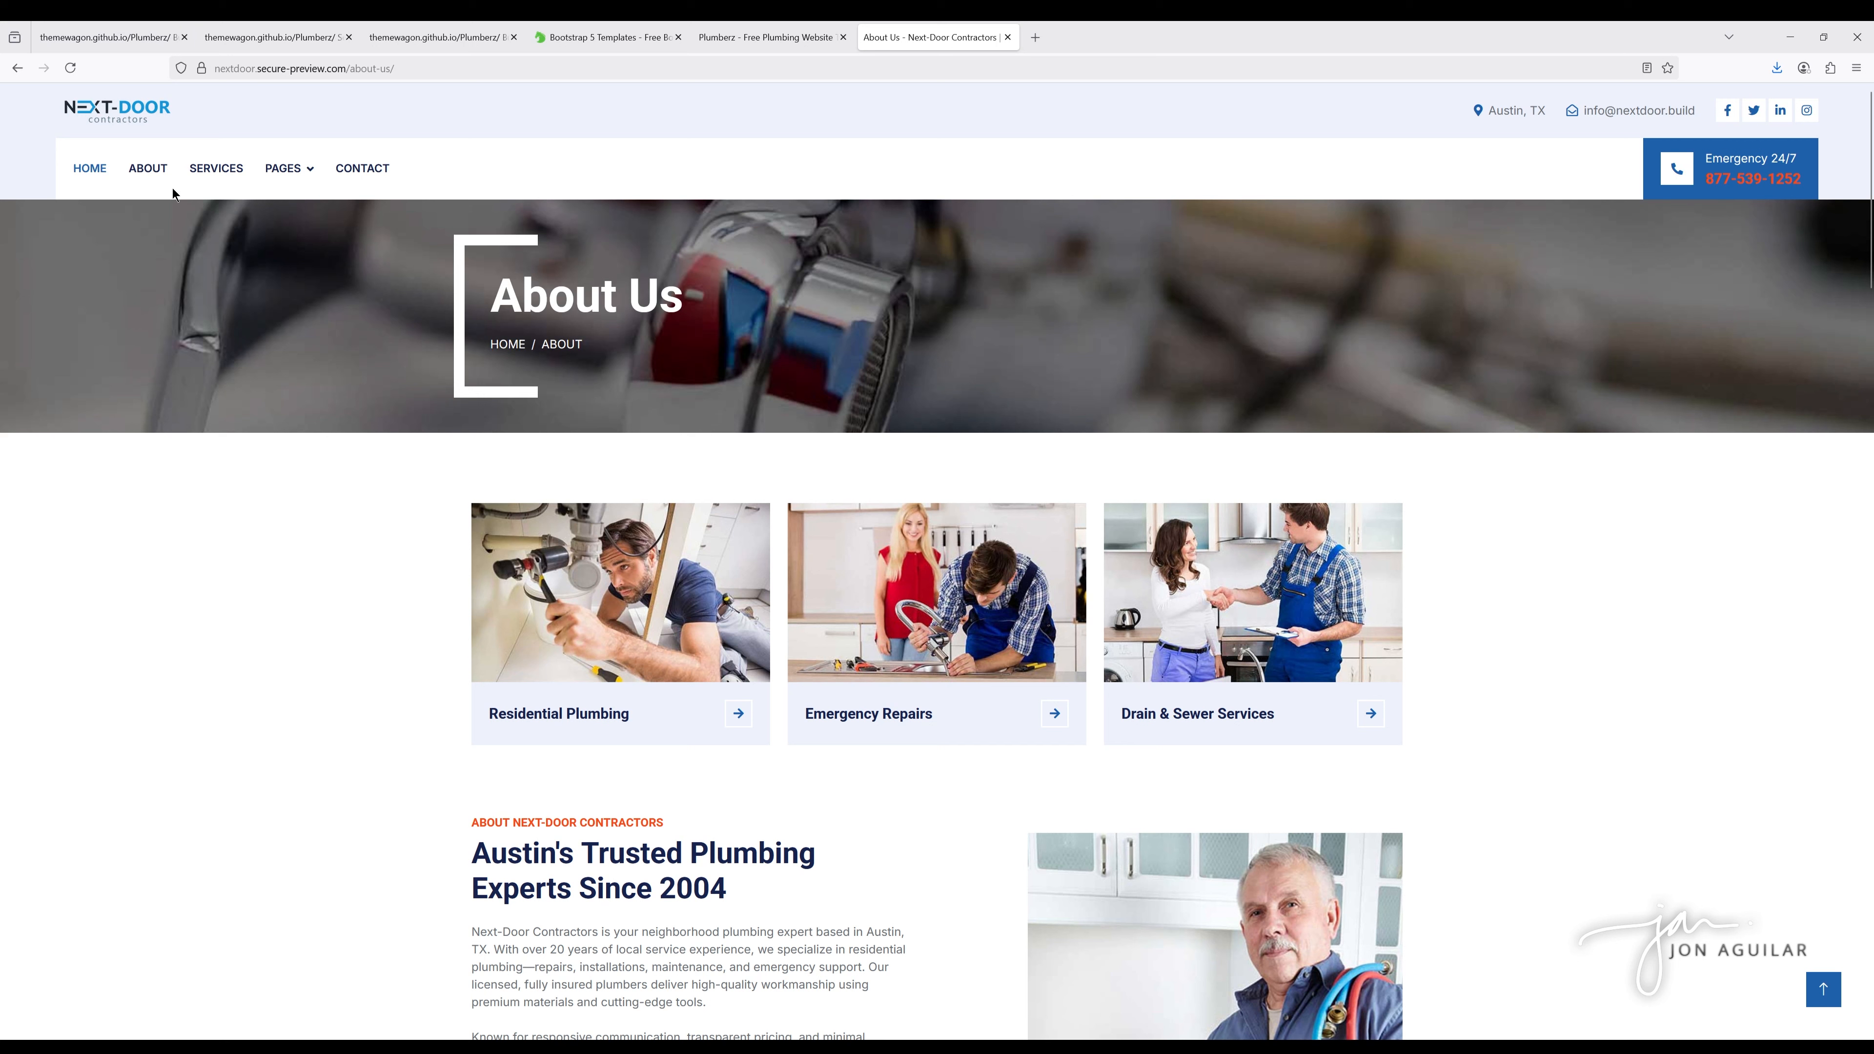
Review the About Us page's story, mission and values, statistics, licensing, team and footer sections
{"action": "mouse_move", "coordinate": [305, 174]}
{"action": "scroll", "coordinate": [802, 574], "scroll_direction": "down", "scroll_amount": 10}
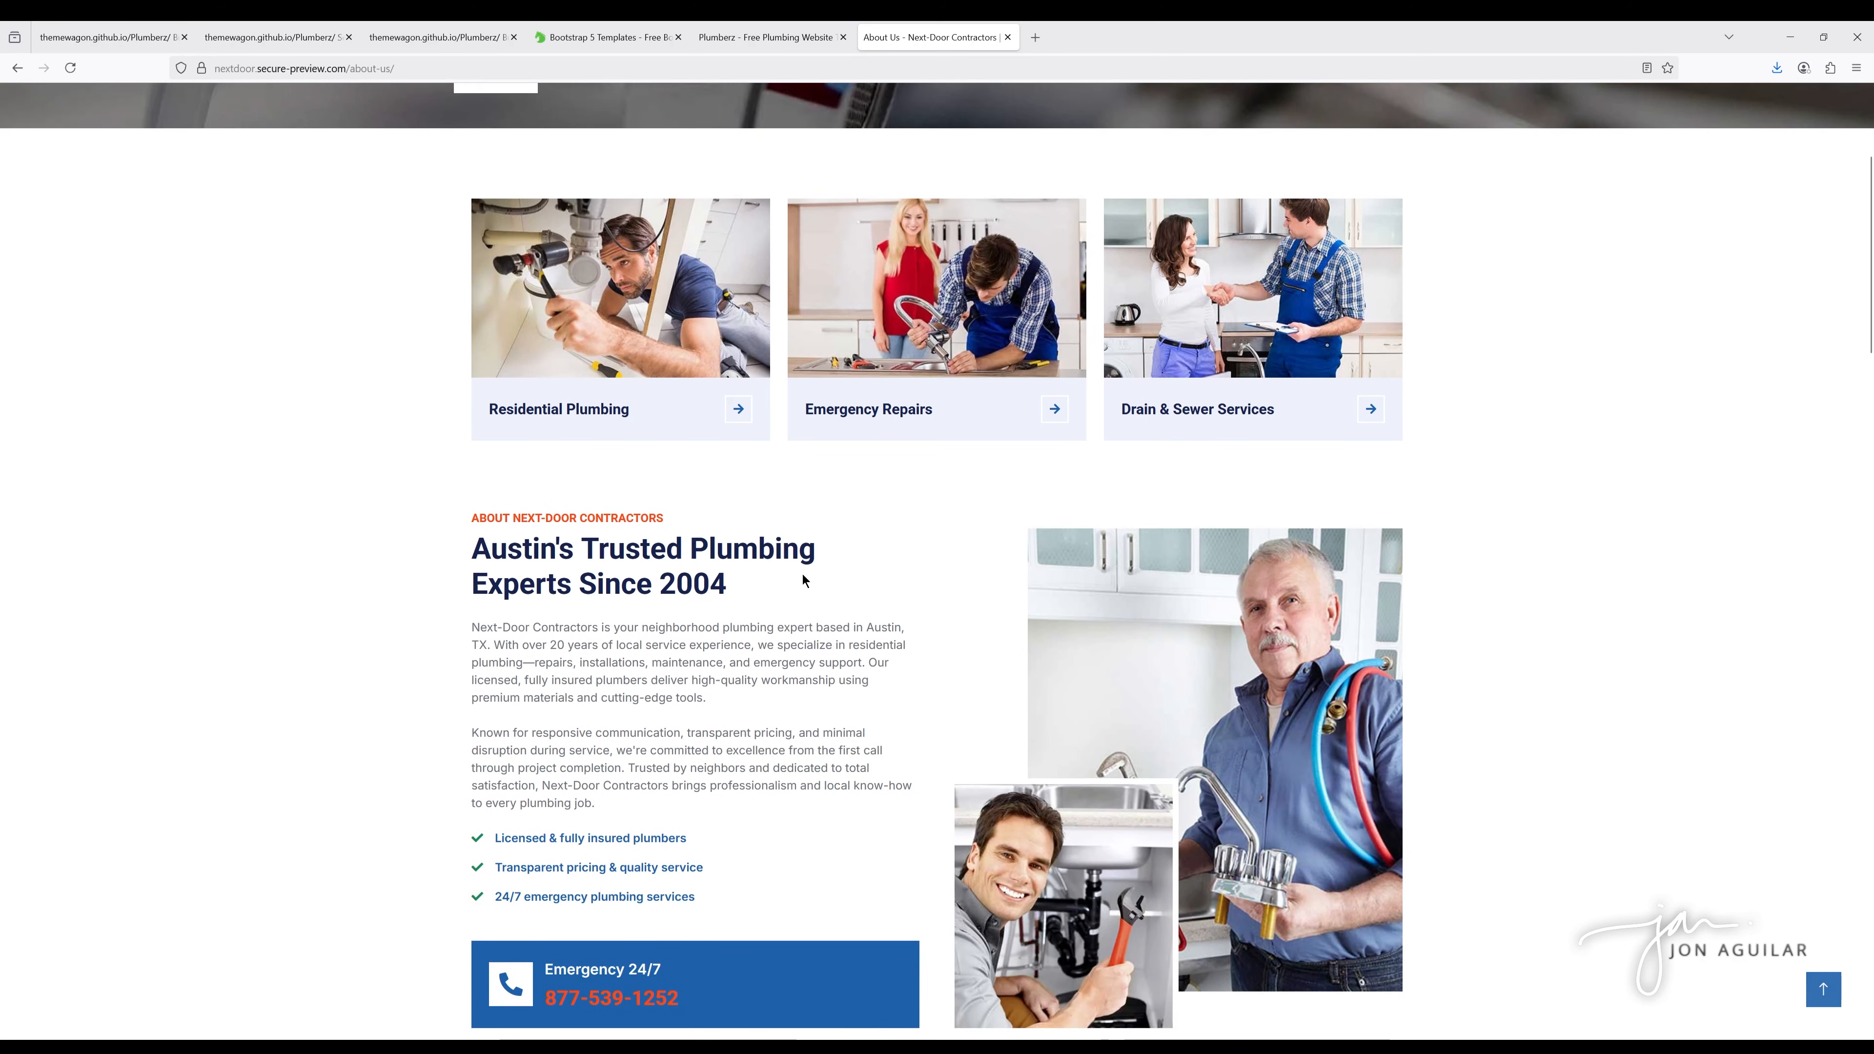
{"action": "scroll", "coordinate": [802, 575], "scroll_direction": "down", "scroll_amount": 9}
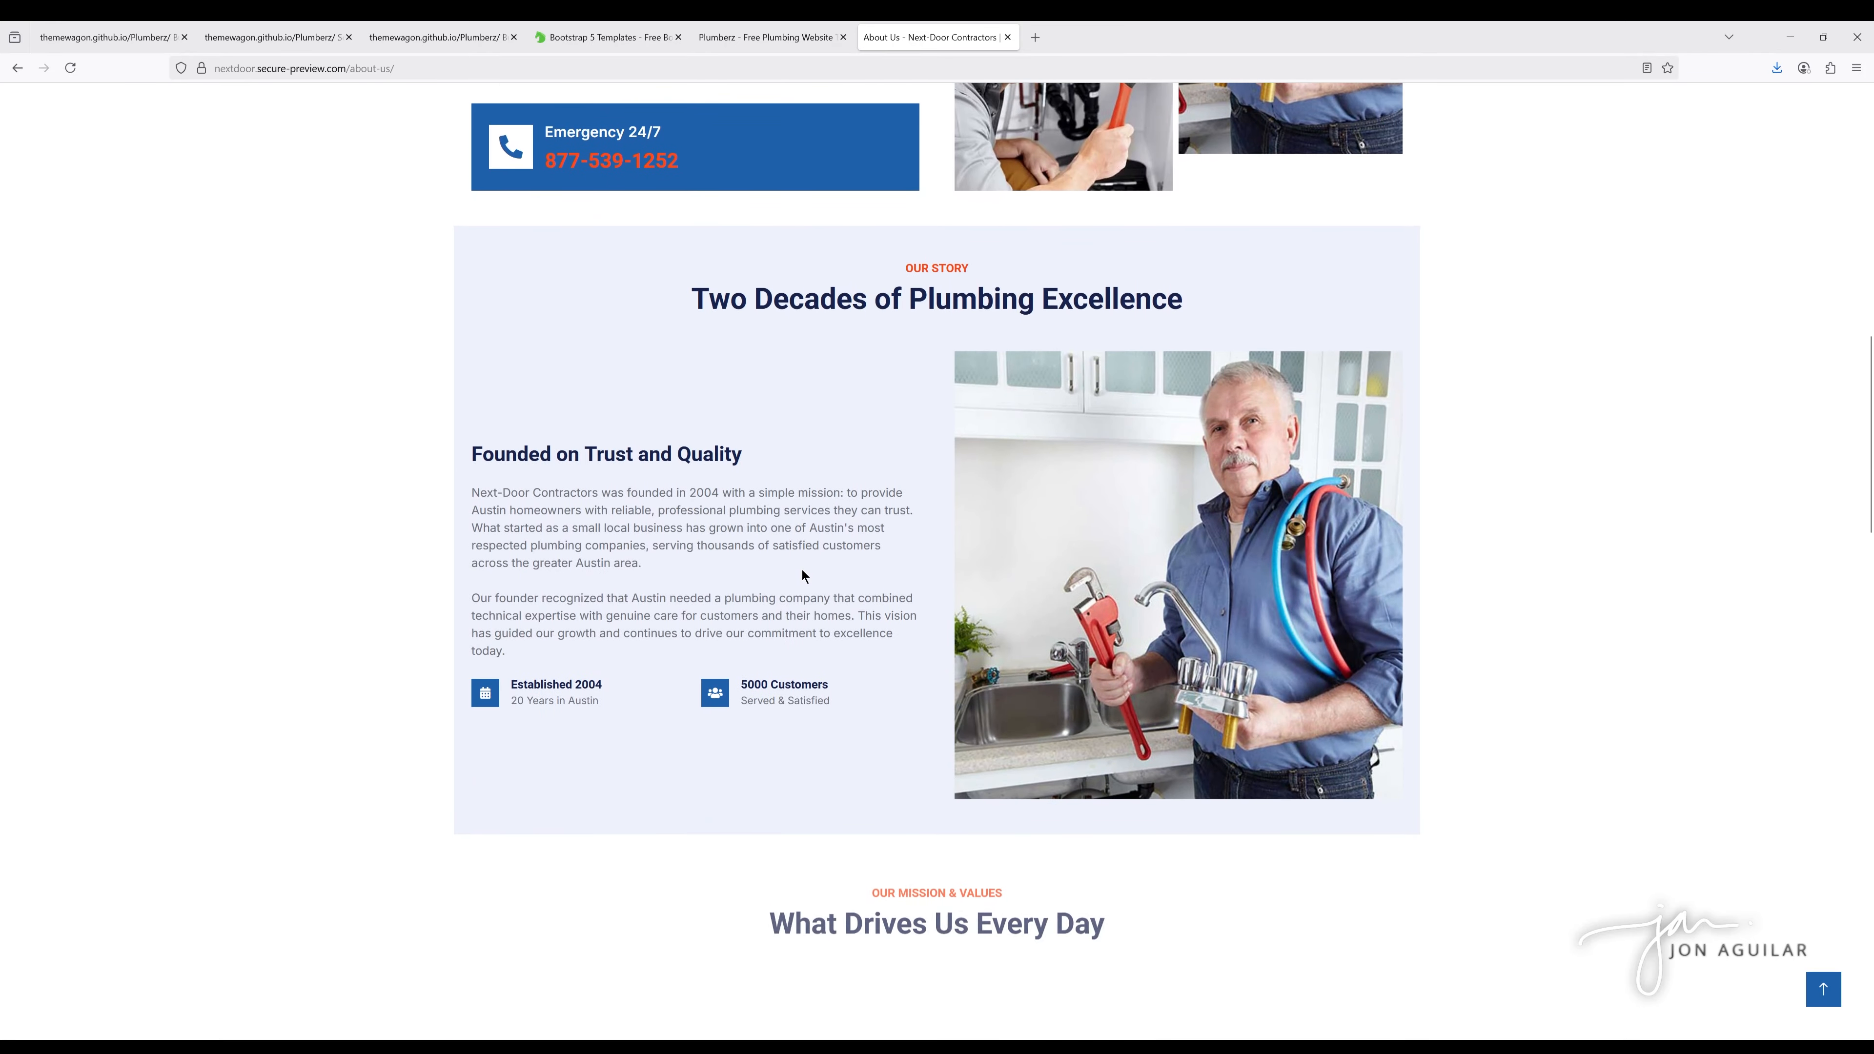
{"action": "scroll", "coordinate": [803, 576], "scroll_direction": "down", "scroll_amount": 10}
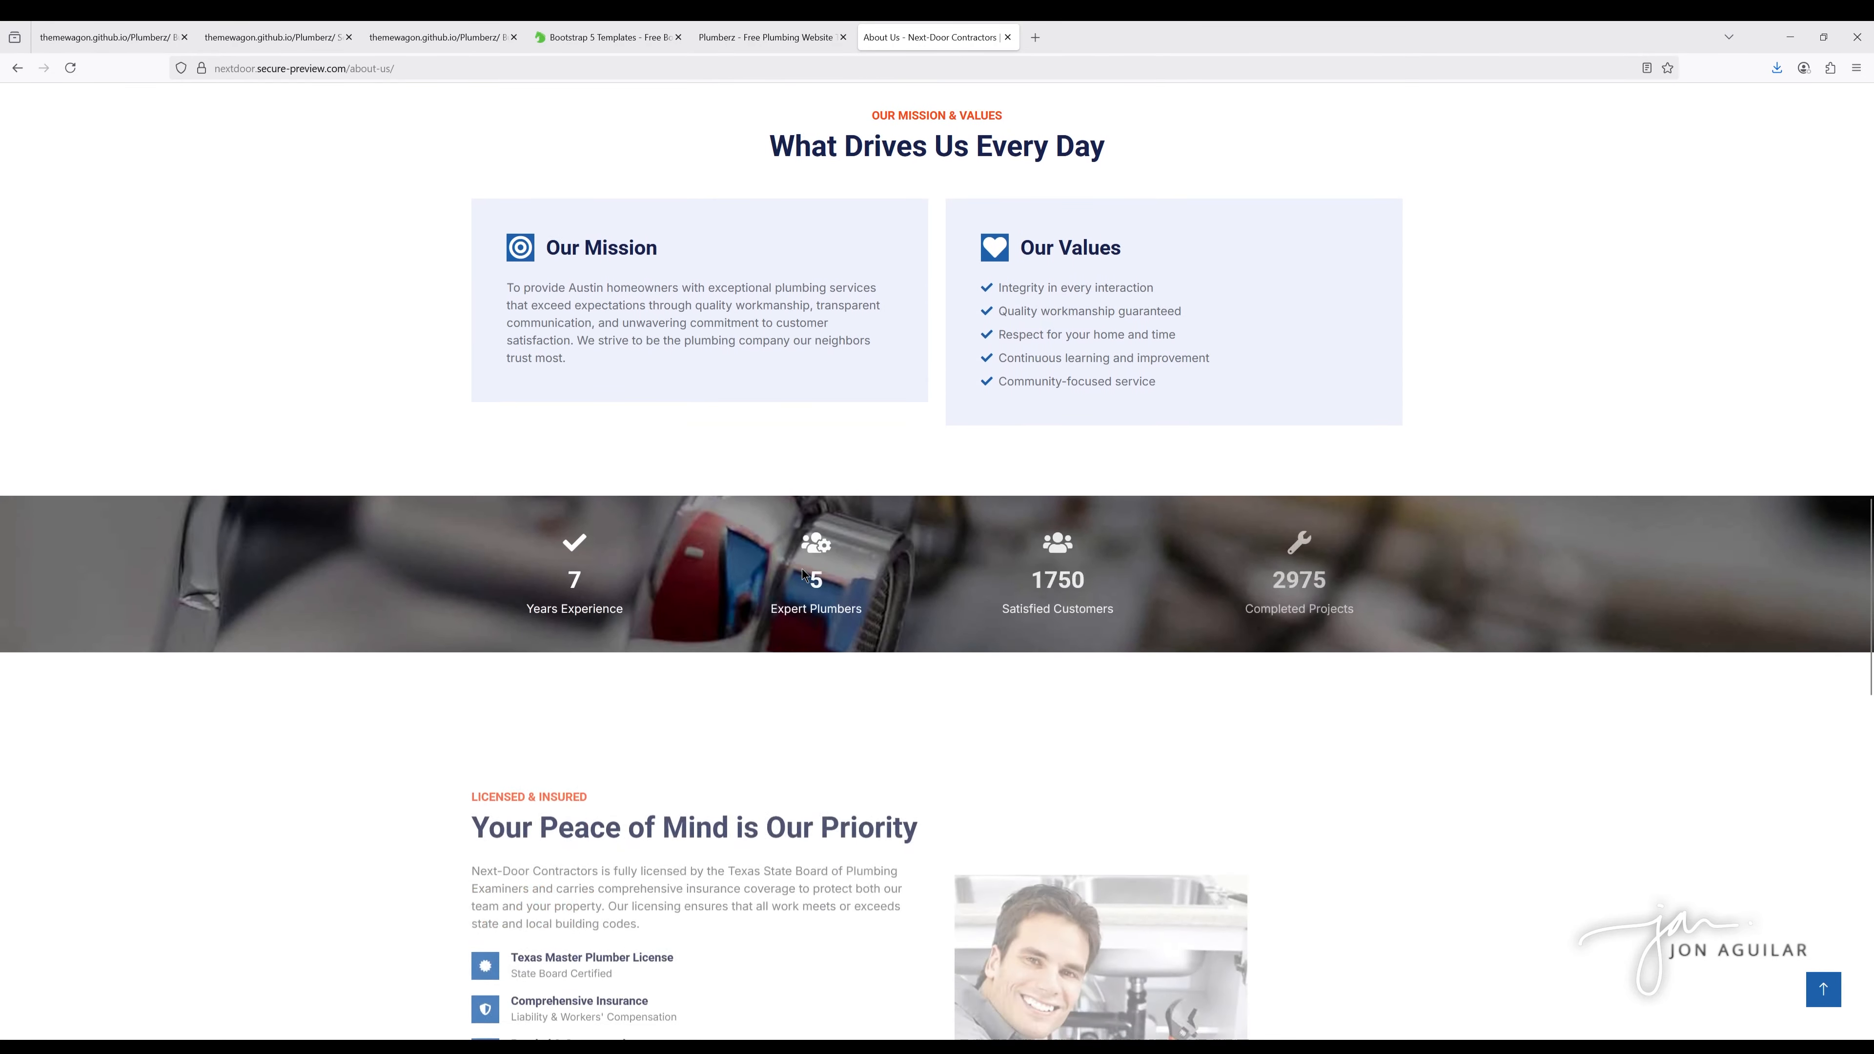
{"action": "scroll", "coordinate": [770, 549], "scroll_direction": "down", "scroll_amount": 3}
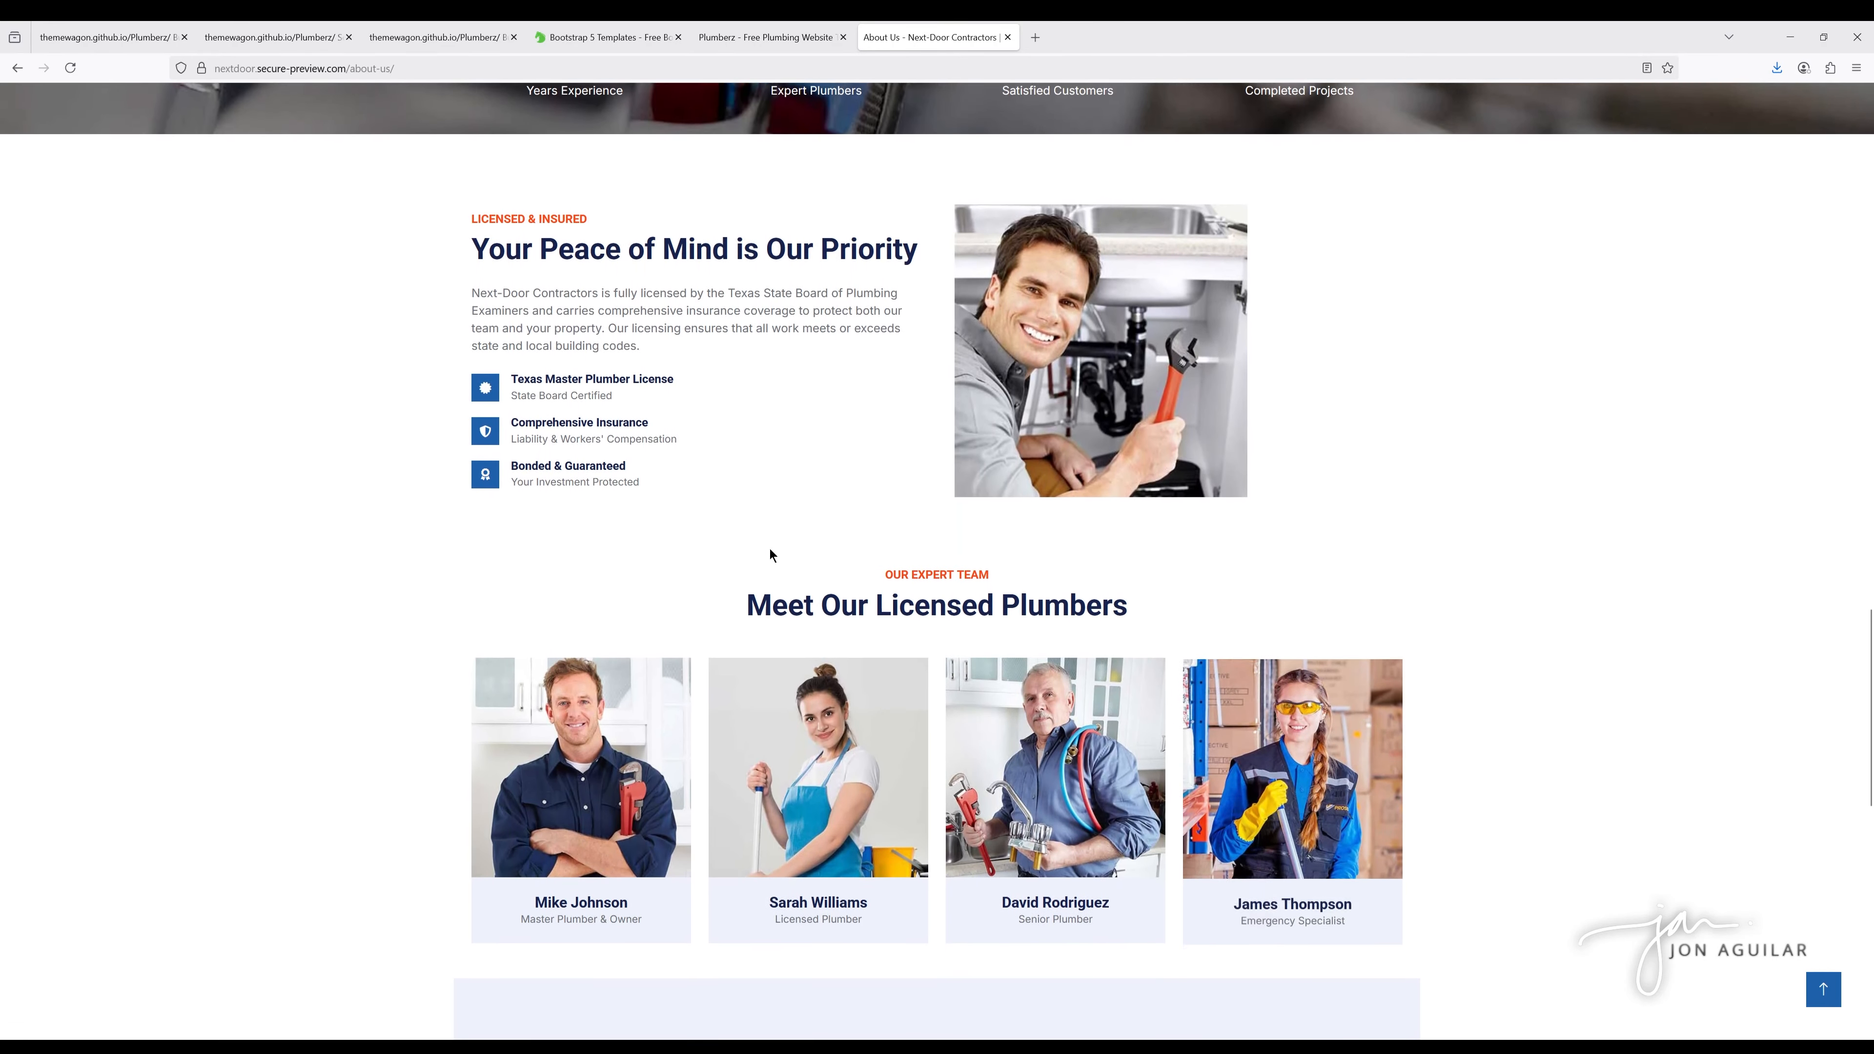
{"action": "scroll", "coordinate": [812, 546], "scroll_direction": "down", "scroll_amount": 13}
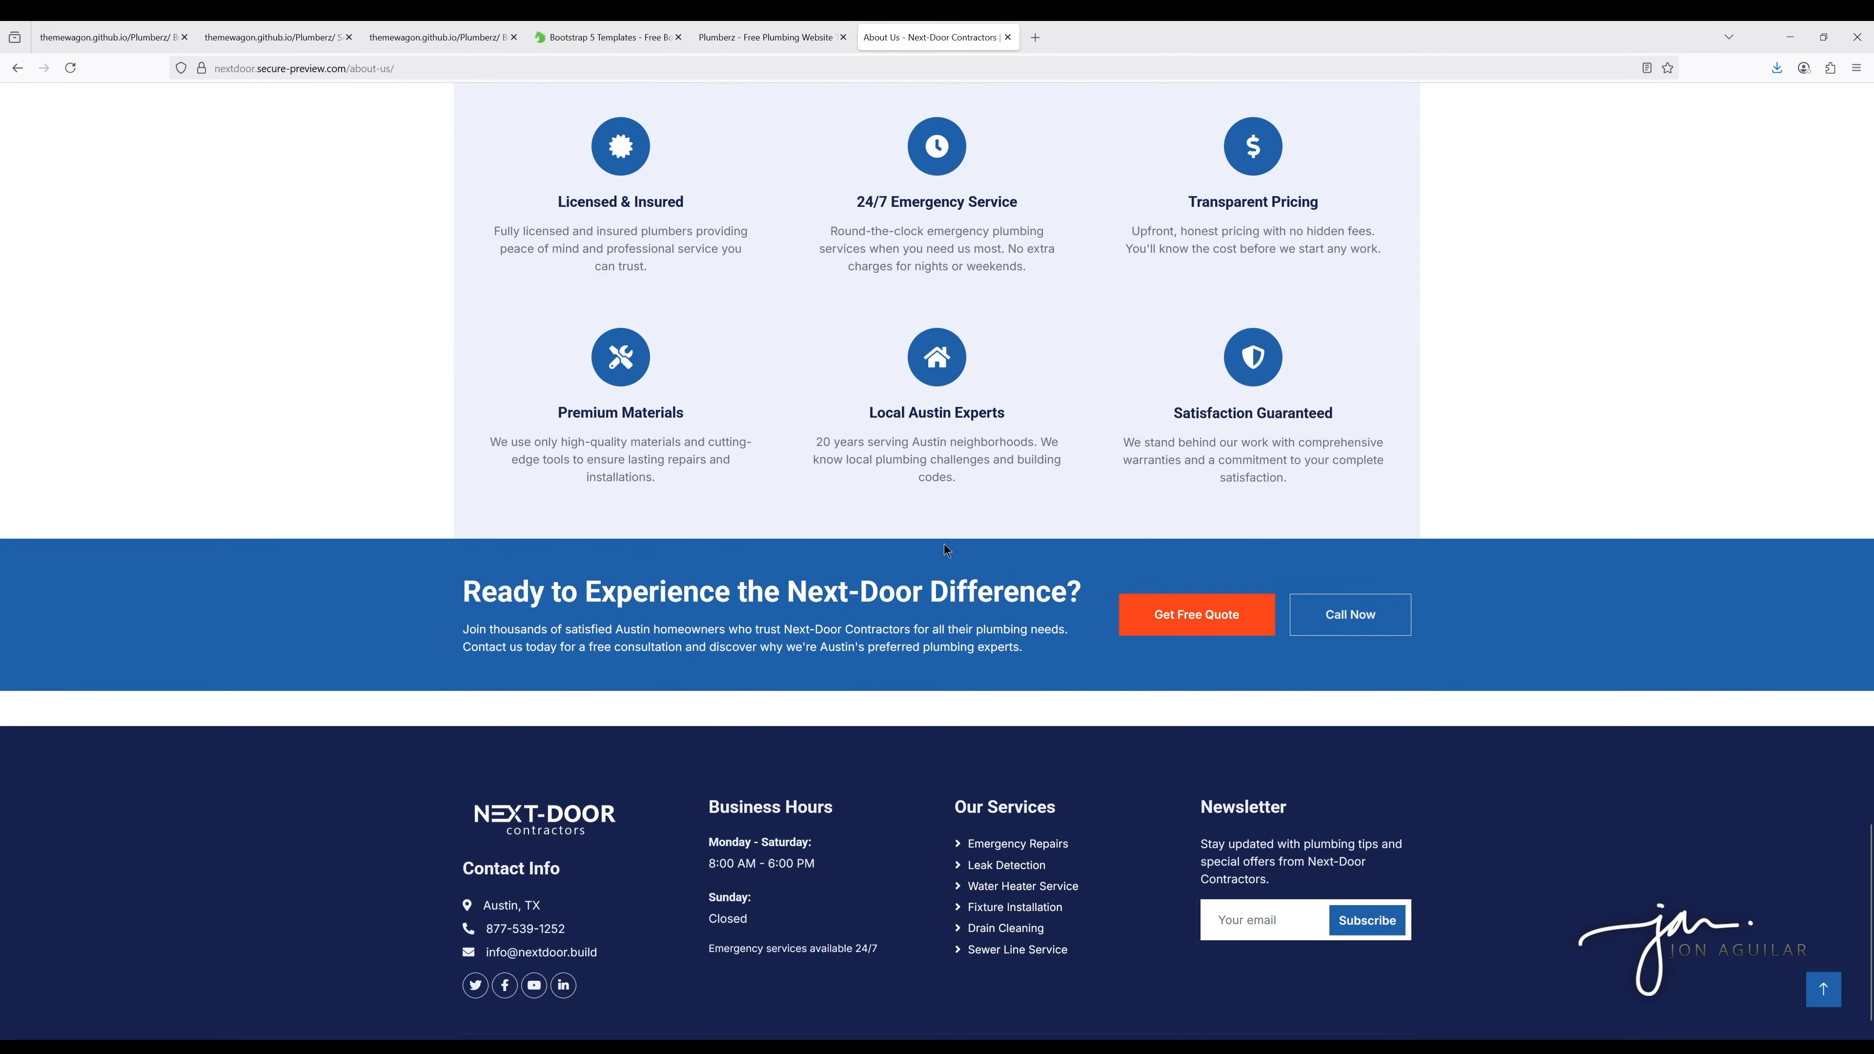
{"action": "scroll", "coordinate": [944, 543], "scroll_direction": "up", "scroll_amount": 15}
{"action": "scroll", "coordinate": [957, 526], "scroll_direction": "up", "scroll_amount": 20}
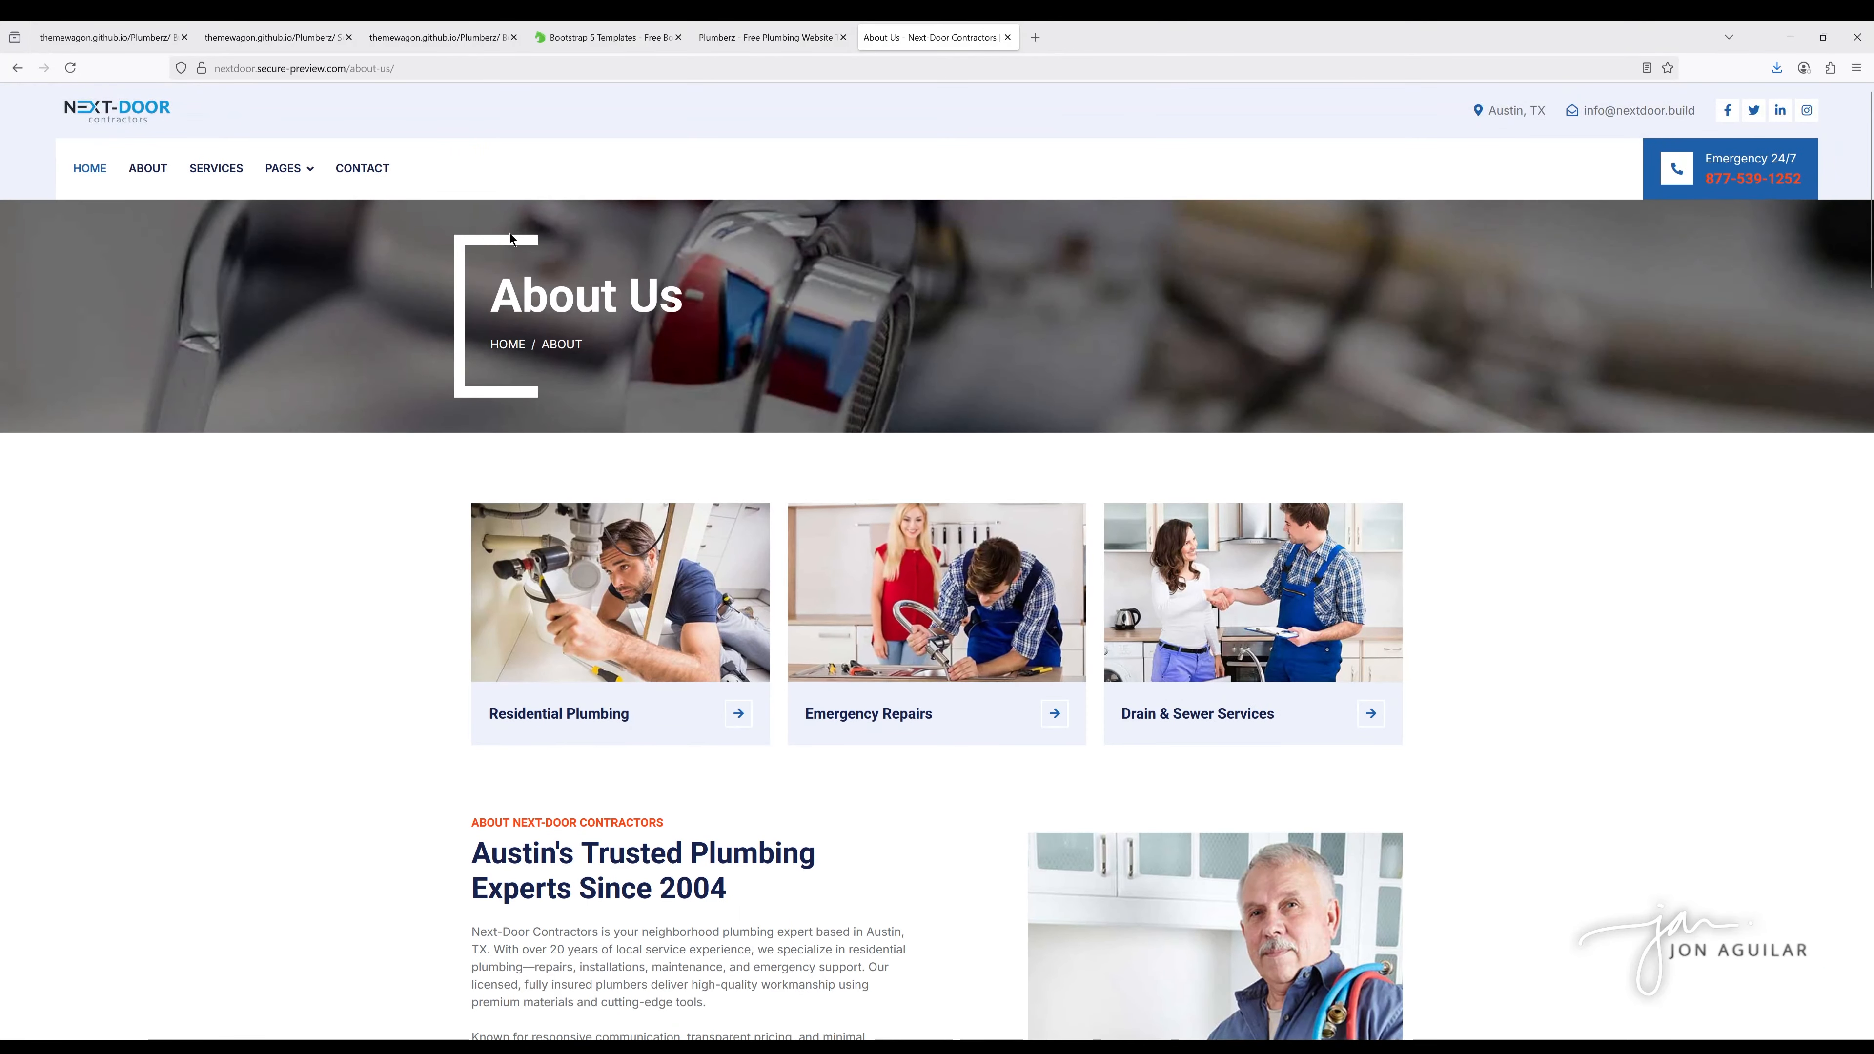
Open the Services page in the Ligna builder and review its introduction, core services and service detail cards
{"action": "left_click", "coordinate": [104, 38]}
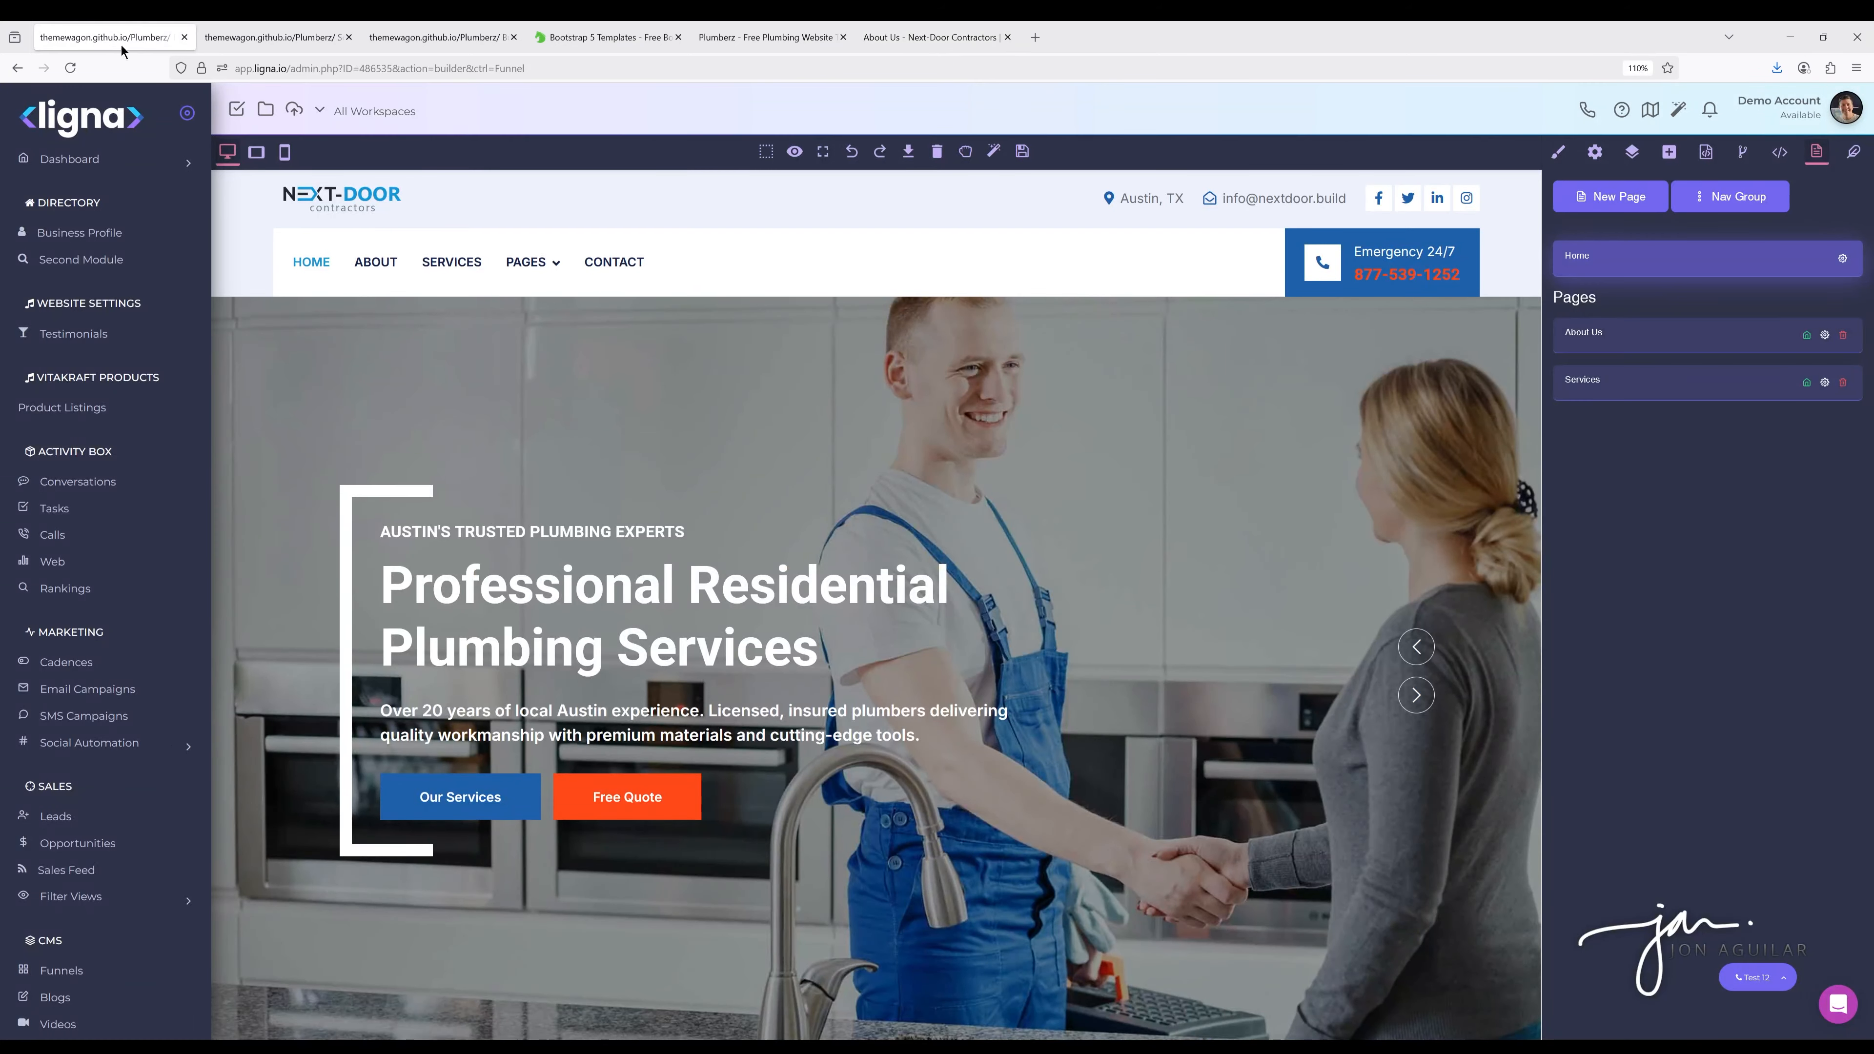
{"action": "left_click", "coordinate": [1580, 381]}
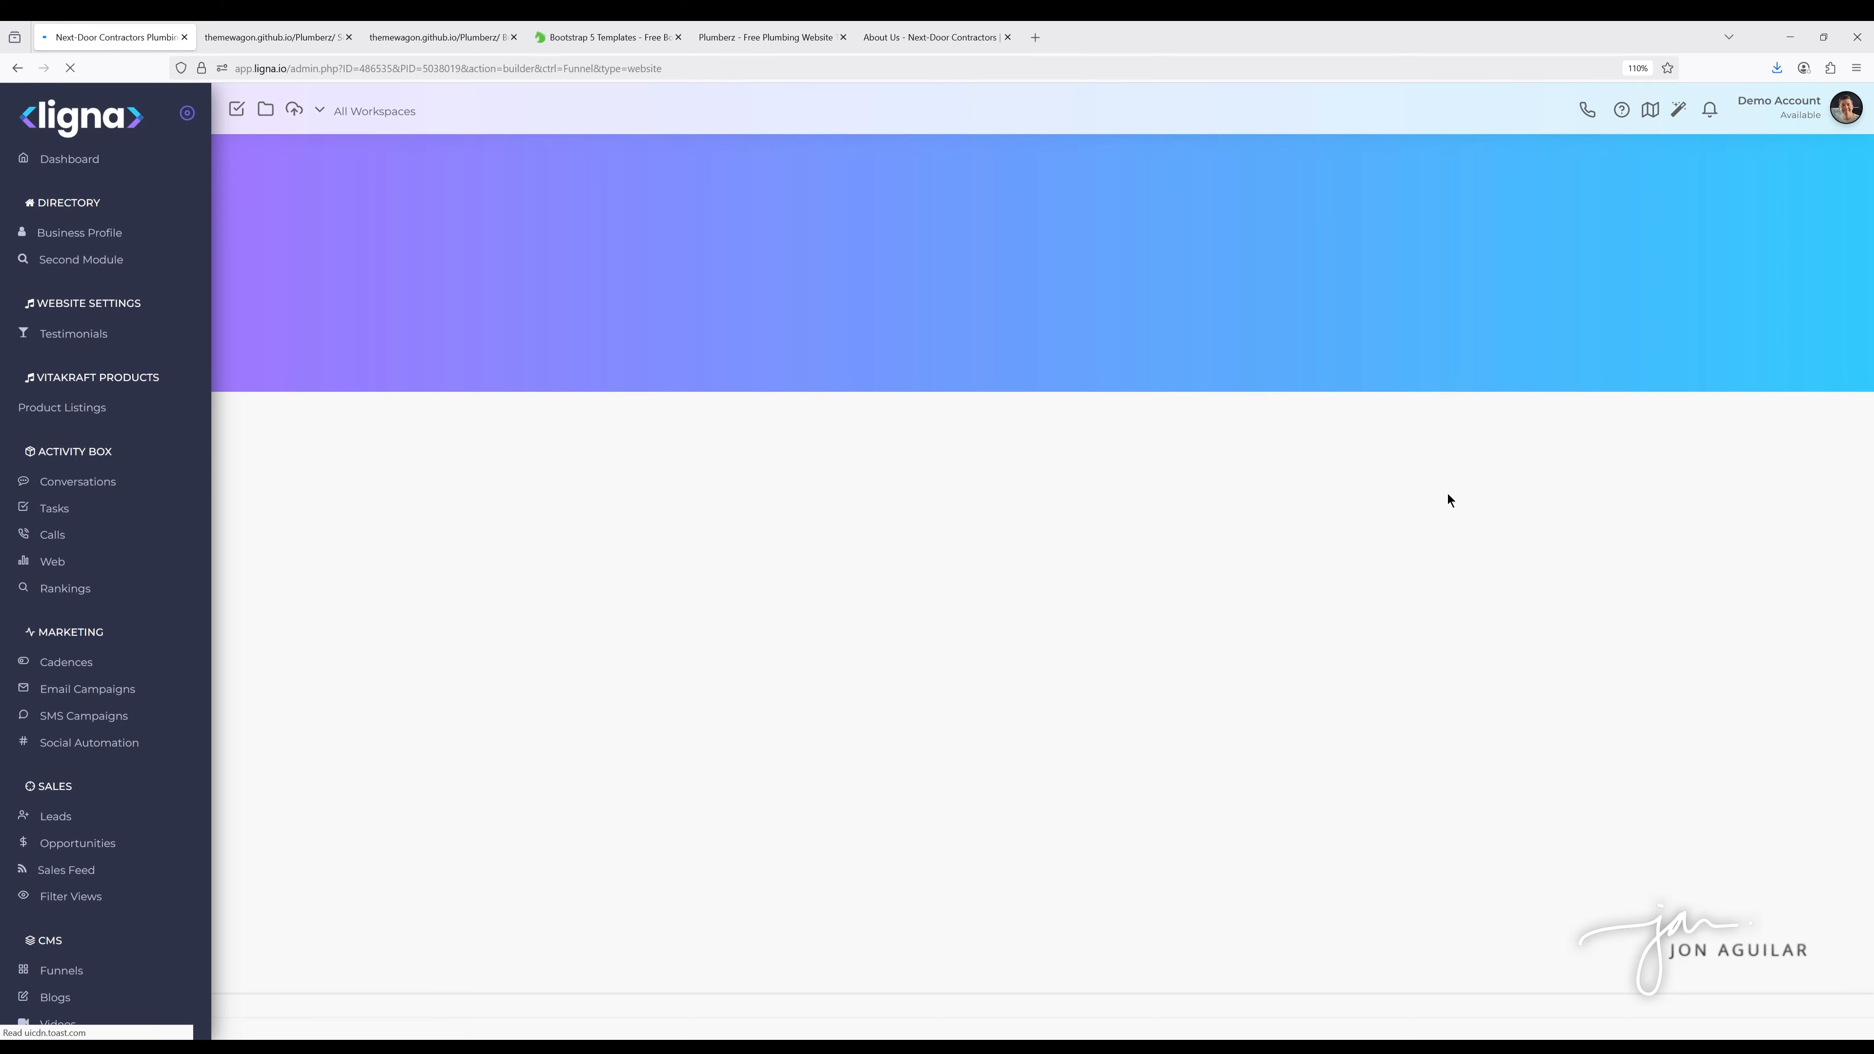
{"action": "scroll", "coordinate": [1100, 509], "scroll_direction": "down", "scroll_amount": 1}
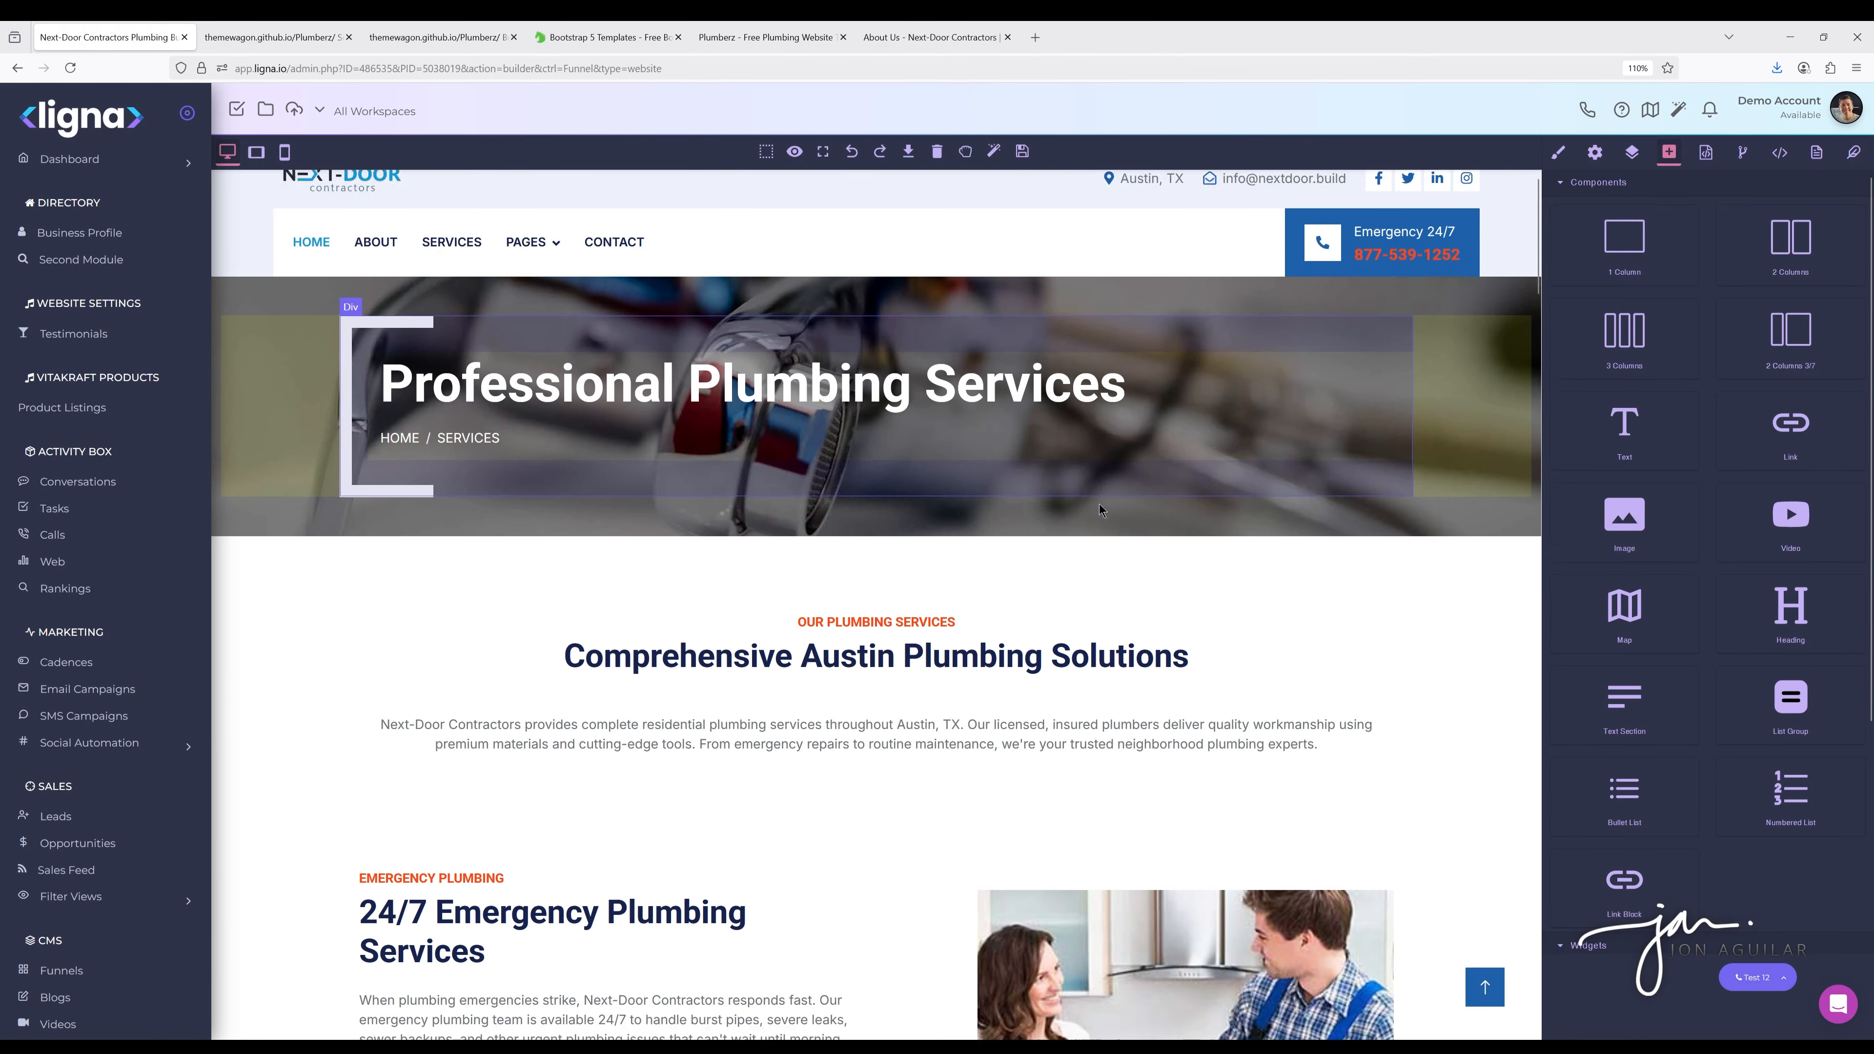
{"action": "scroll", "coordinate": [1100, 510], "scroll_direction": "down", "scroll_amount": 15}
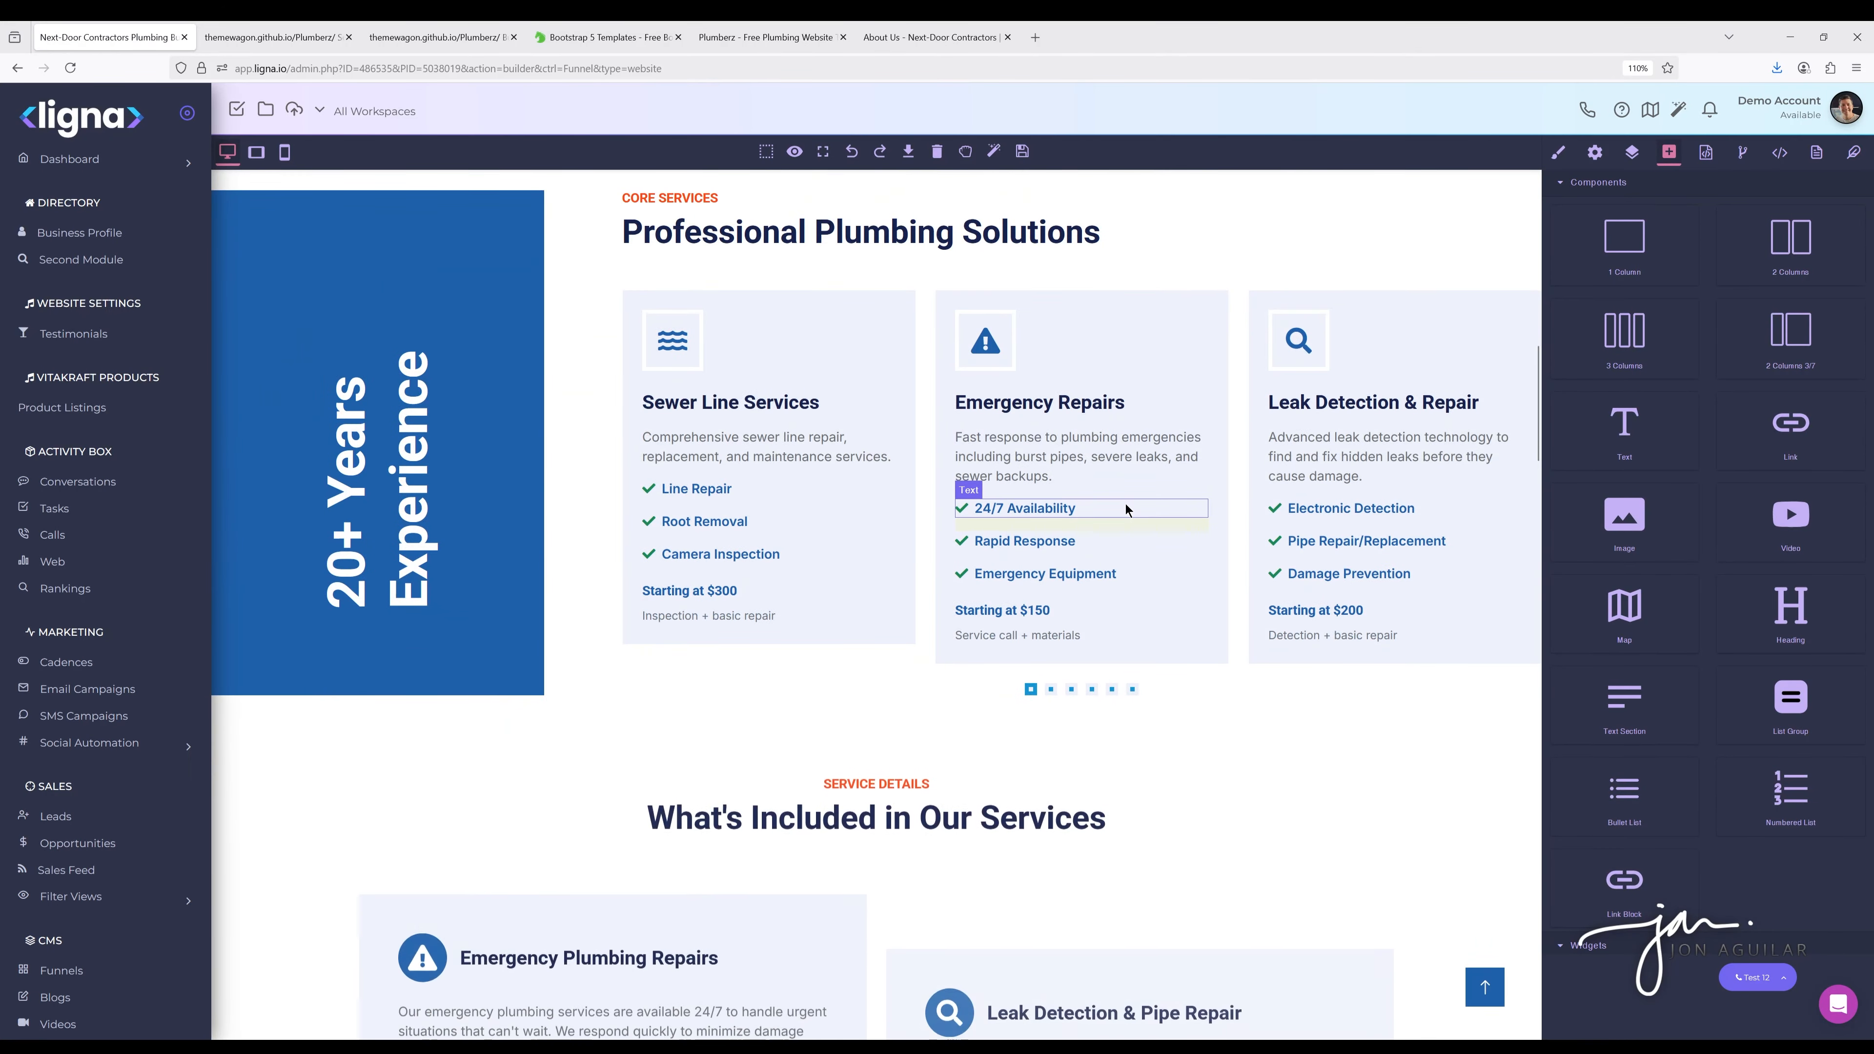
{"action": "scroll", "coordinate": [1127, 510], "scroll_direction": "down", "scroll_amount": 10}
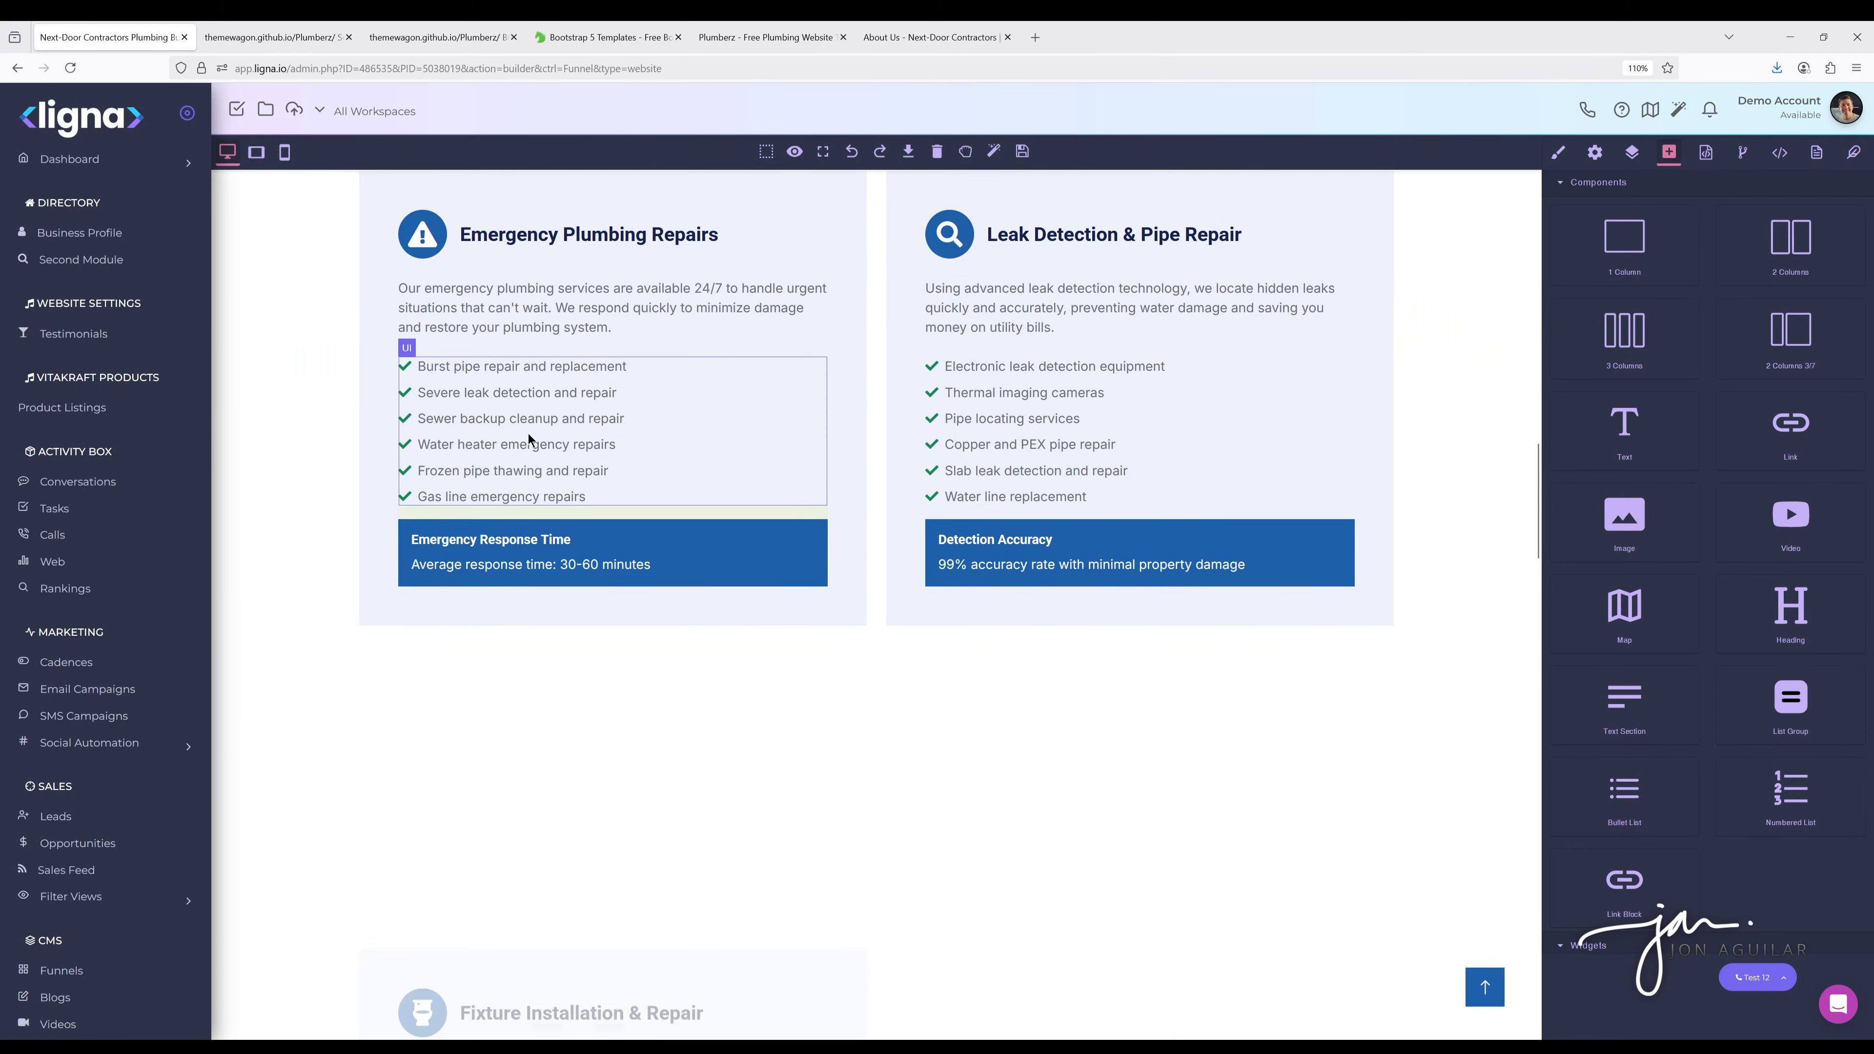
{"action": "scroll", "coordinate": [530, 439], "scroll_direction": "down", "scroll_amount": 2}
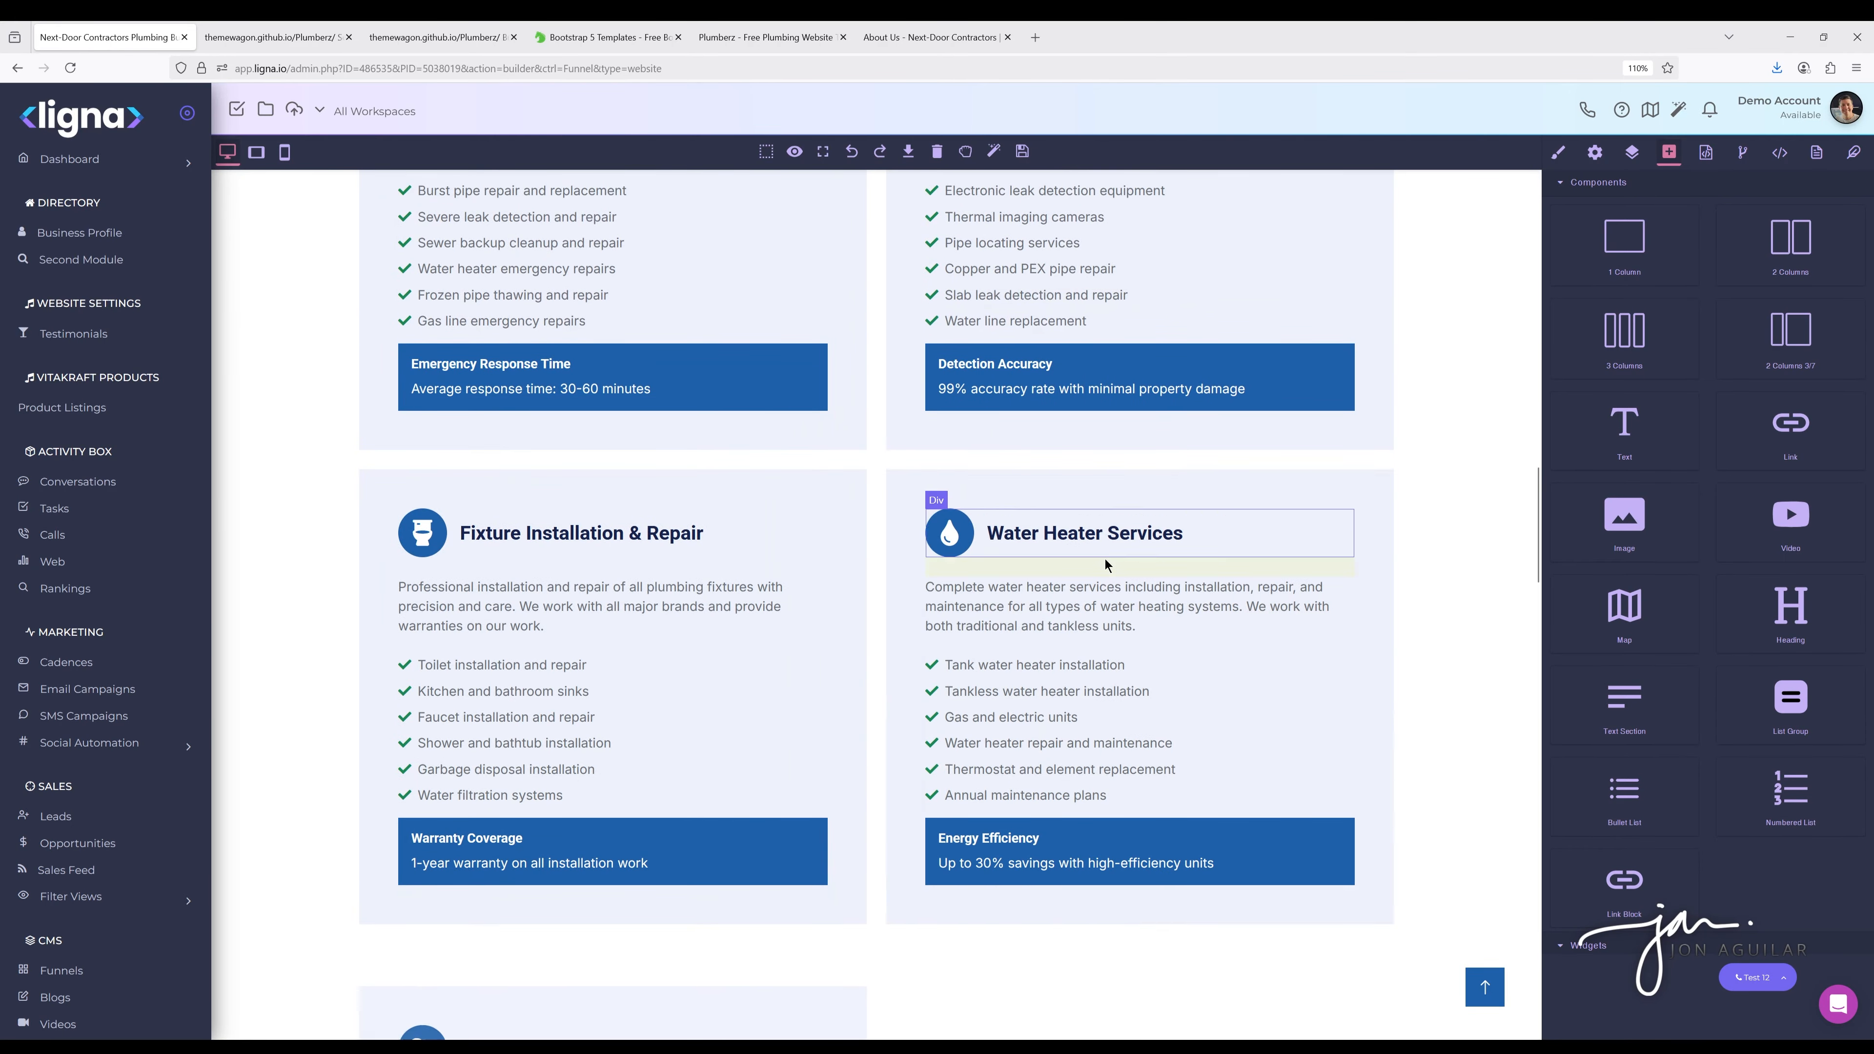
{"action": "scroll", "coordinate": [1105, 565], "scroll_direction": "down", "scroll_amount": 3}
{"action": "scroll", "coordinate": [945, 665], "scroll_direction": "down", "scroll_amount": 5}
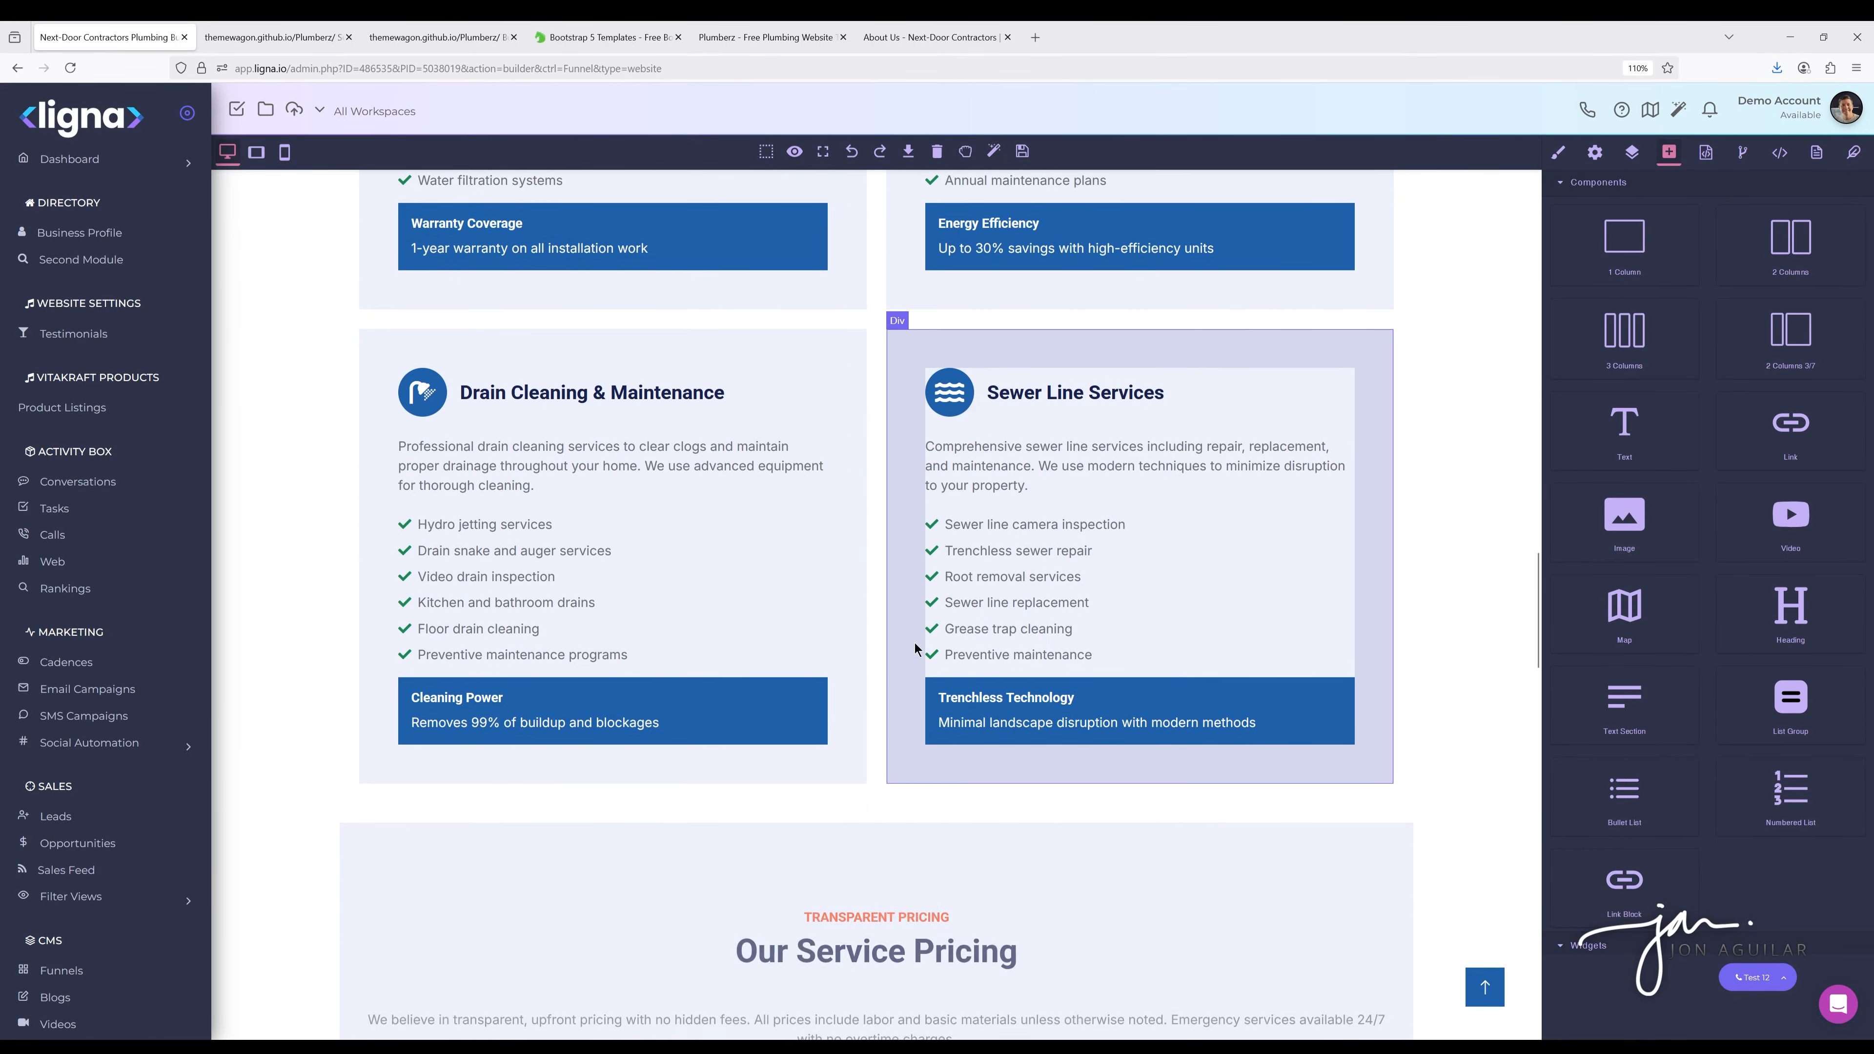
Review the Services page's pricing cards and special offers, and return to the page header
{"action": "scroll", "coordinate": [915, 648], "scroll_direction": "down", "scroll_amount": 6}
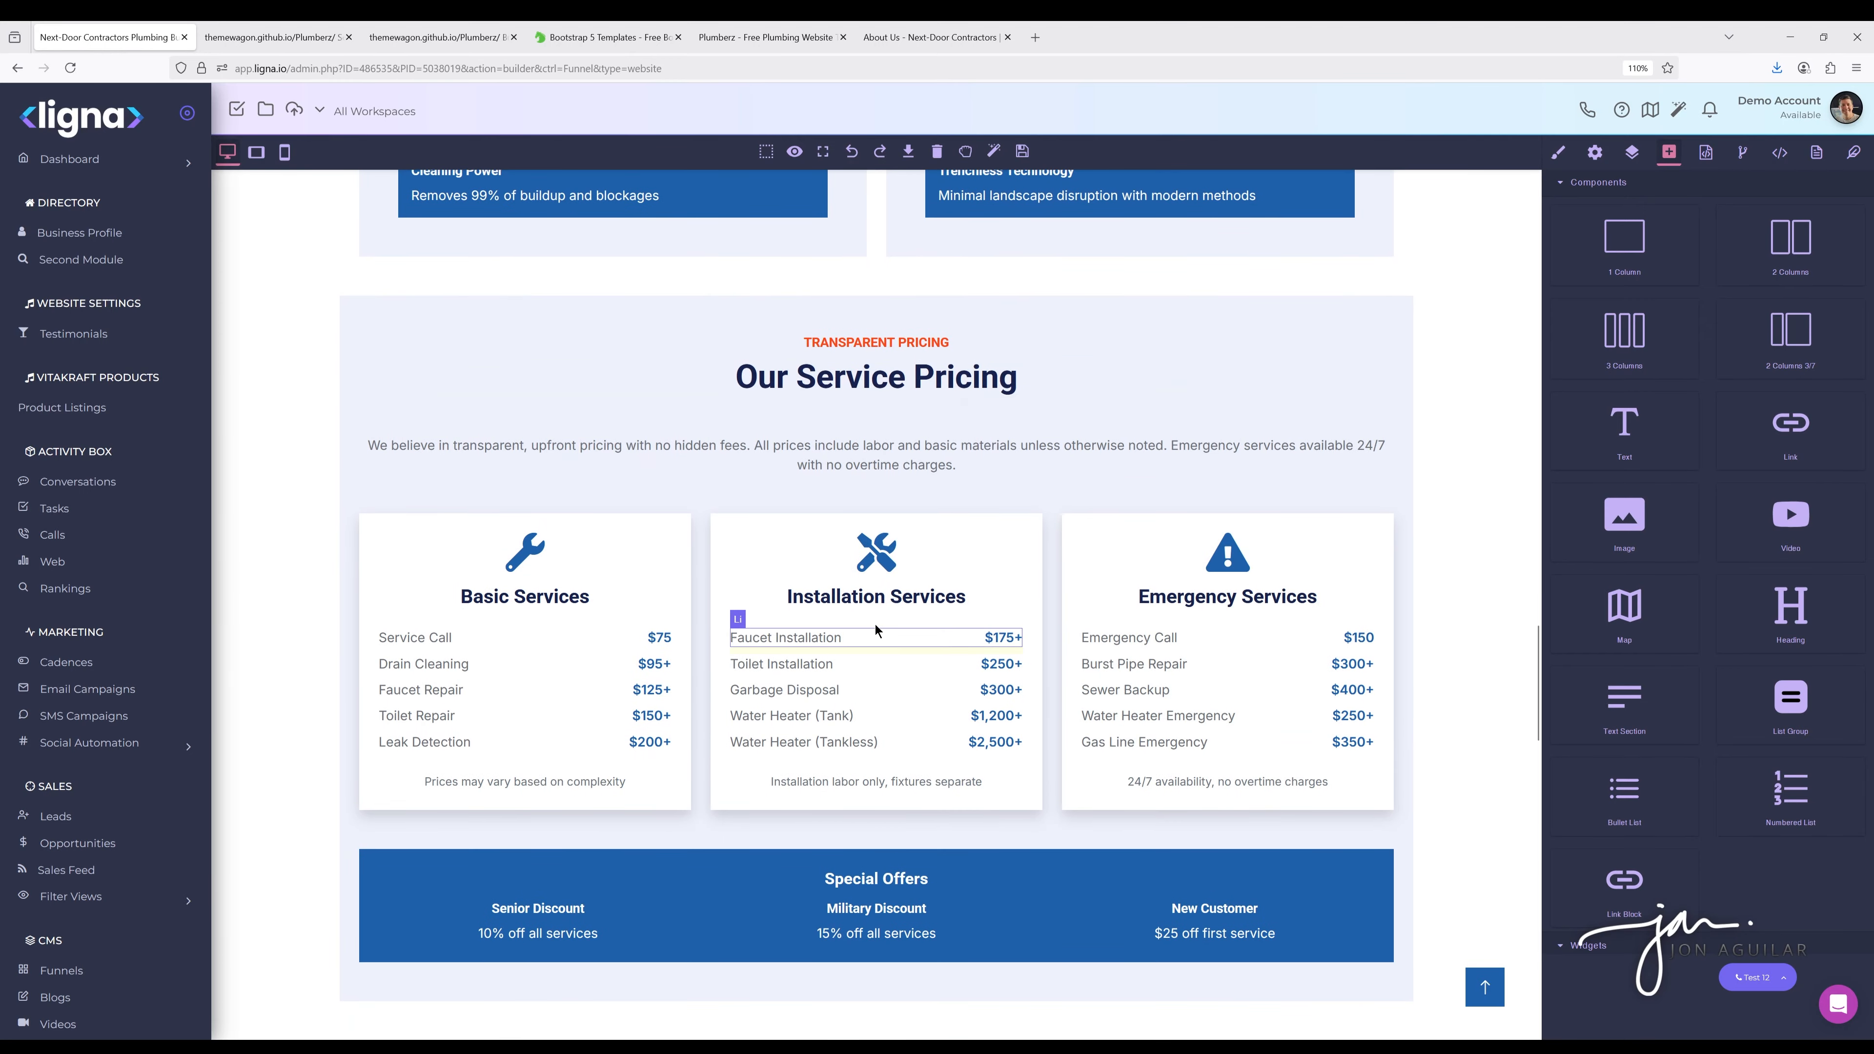
{"action": "scroll", "coordinate": [814, 622], "scroll_direction": "down", "scroll_amount": 3}
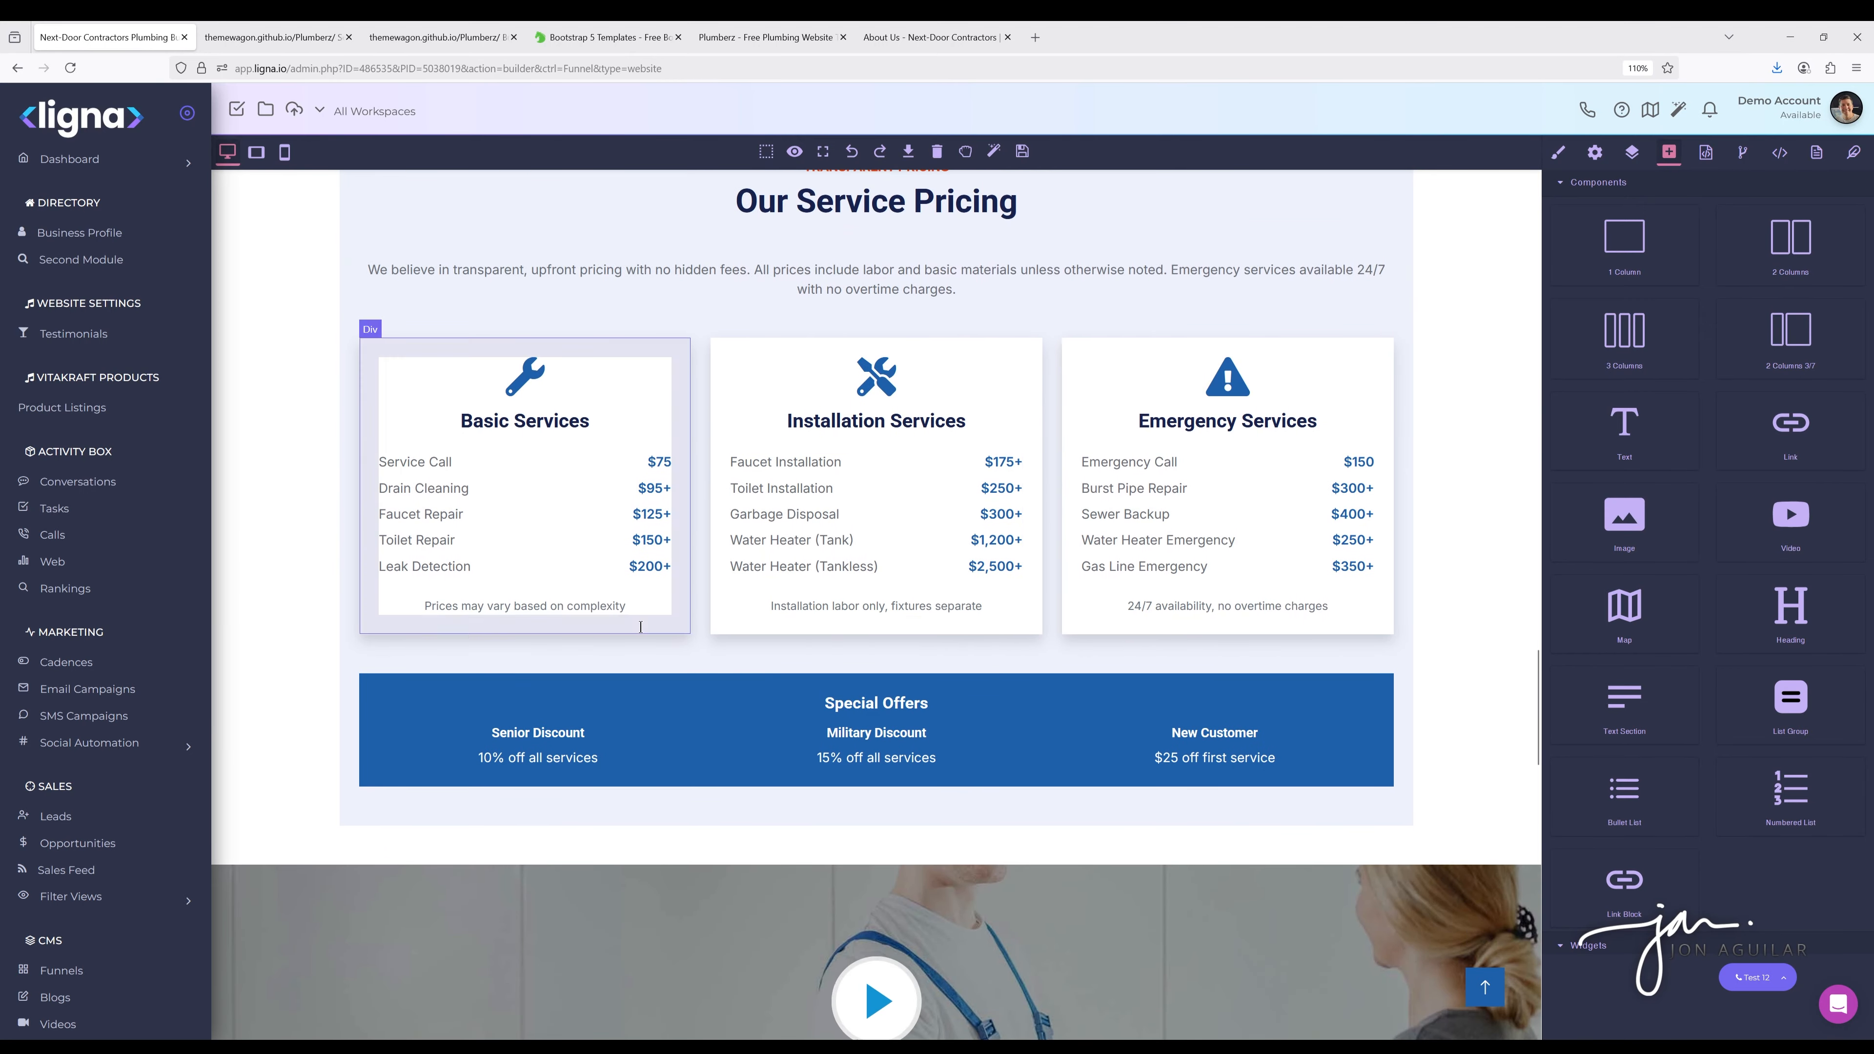
{"action": "scroll", "coordinate": [932, 585], "scroll_direction": "down", "scroll_amount": 4}
{"action": "scroll", "coordinate": [929, 598], "scroll_direction": "up", "scroll_amount": 10}
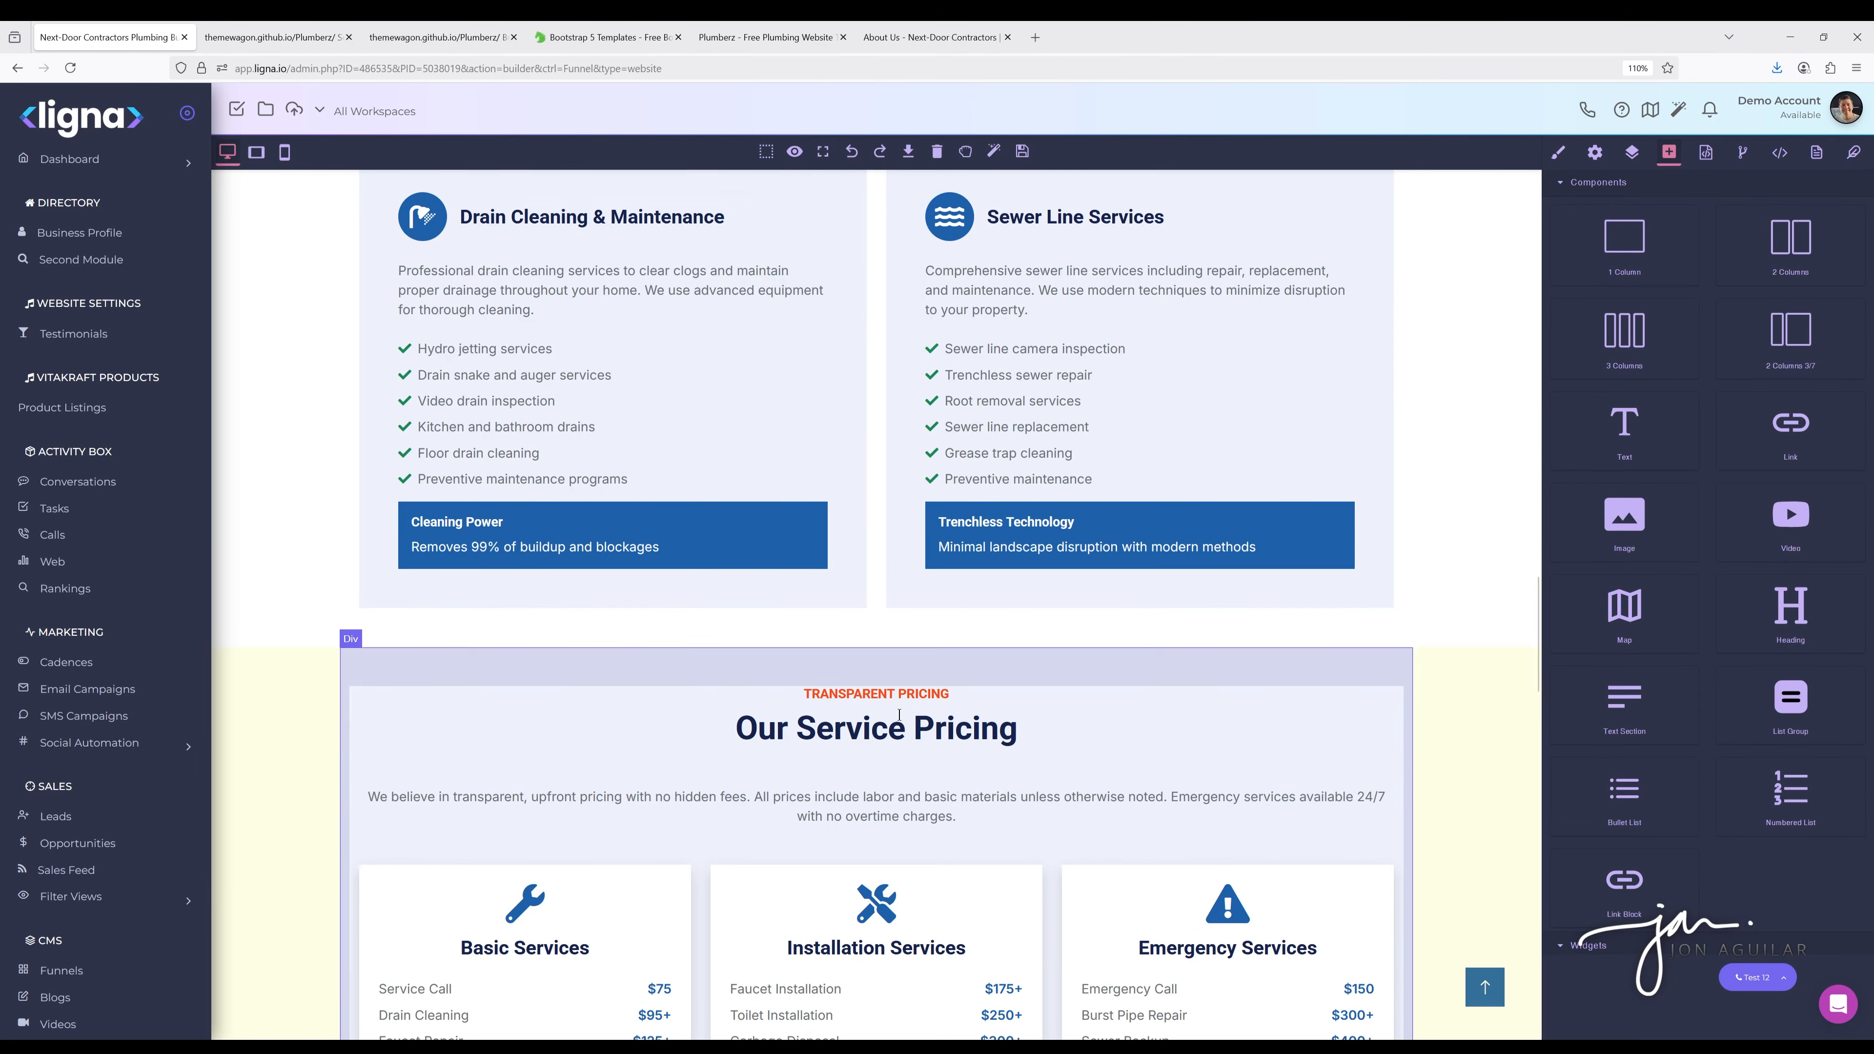
{"action": "scroll", "coordinate": [927, 607], "scroll_direction": "up", "scroll_amount": 15}
{"action": "scroll", "coordinate": [871, 722], "scroll_direction": "up", "scroll_amount": 1}
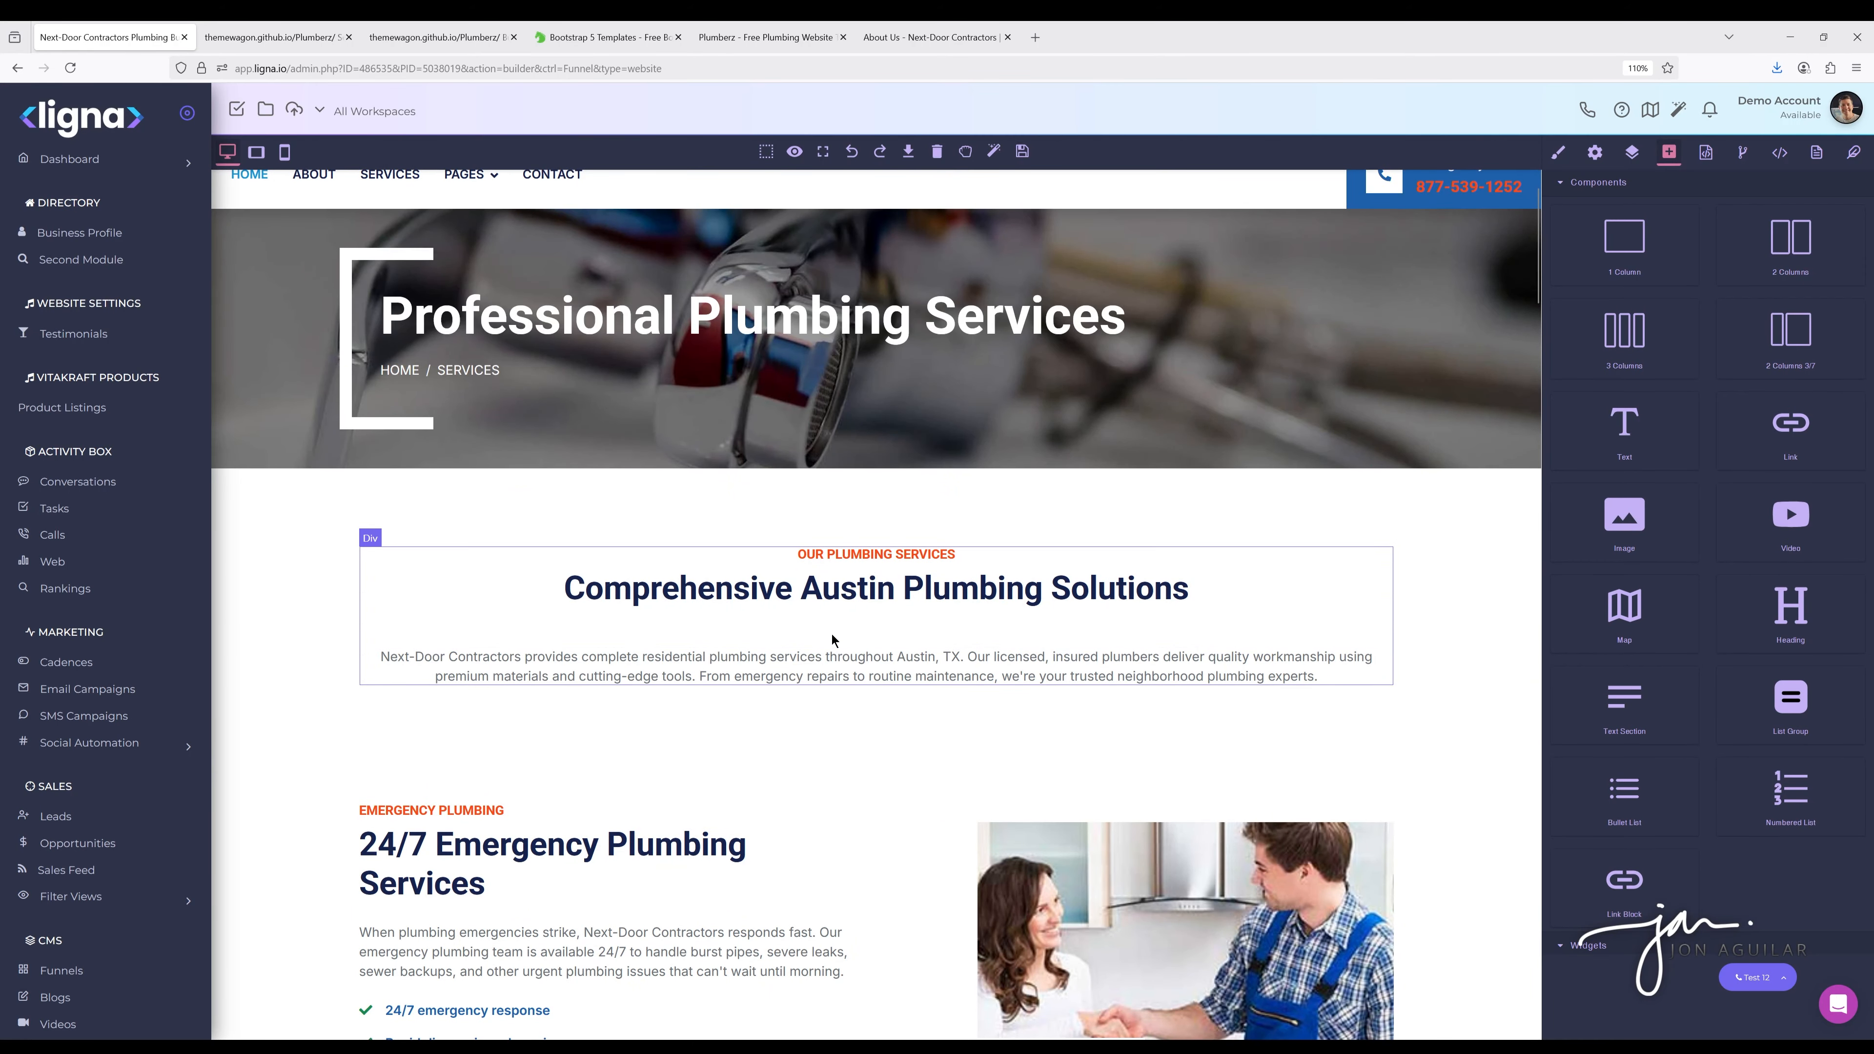
{"action": "scroll", "coordinate": [803, 726], "scroll_direction": "up", "scroll_amount": 1}
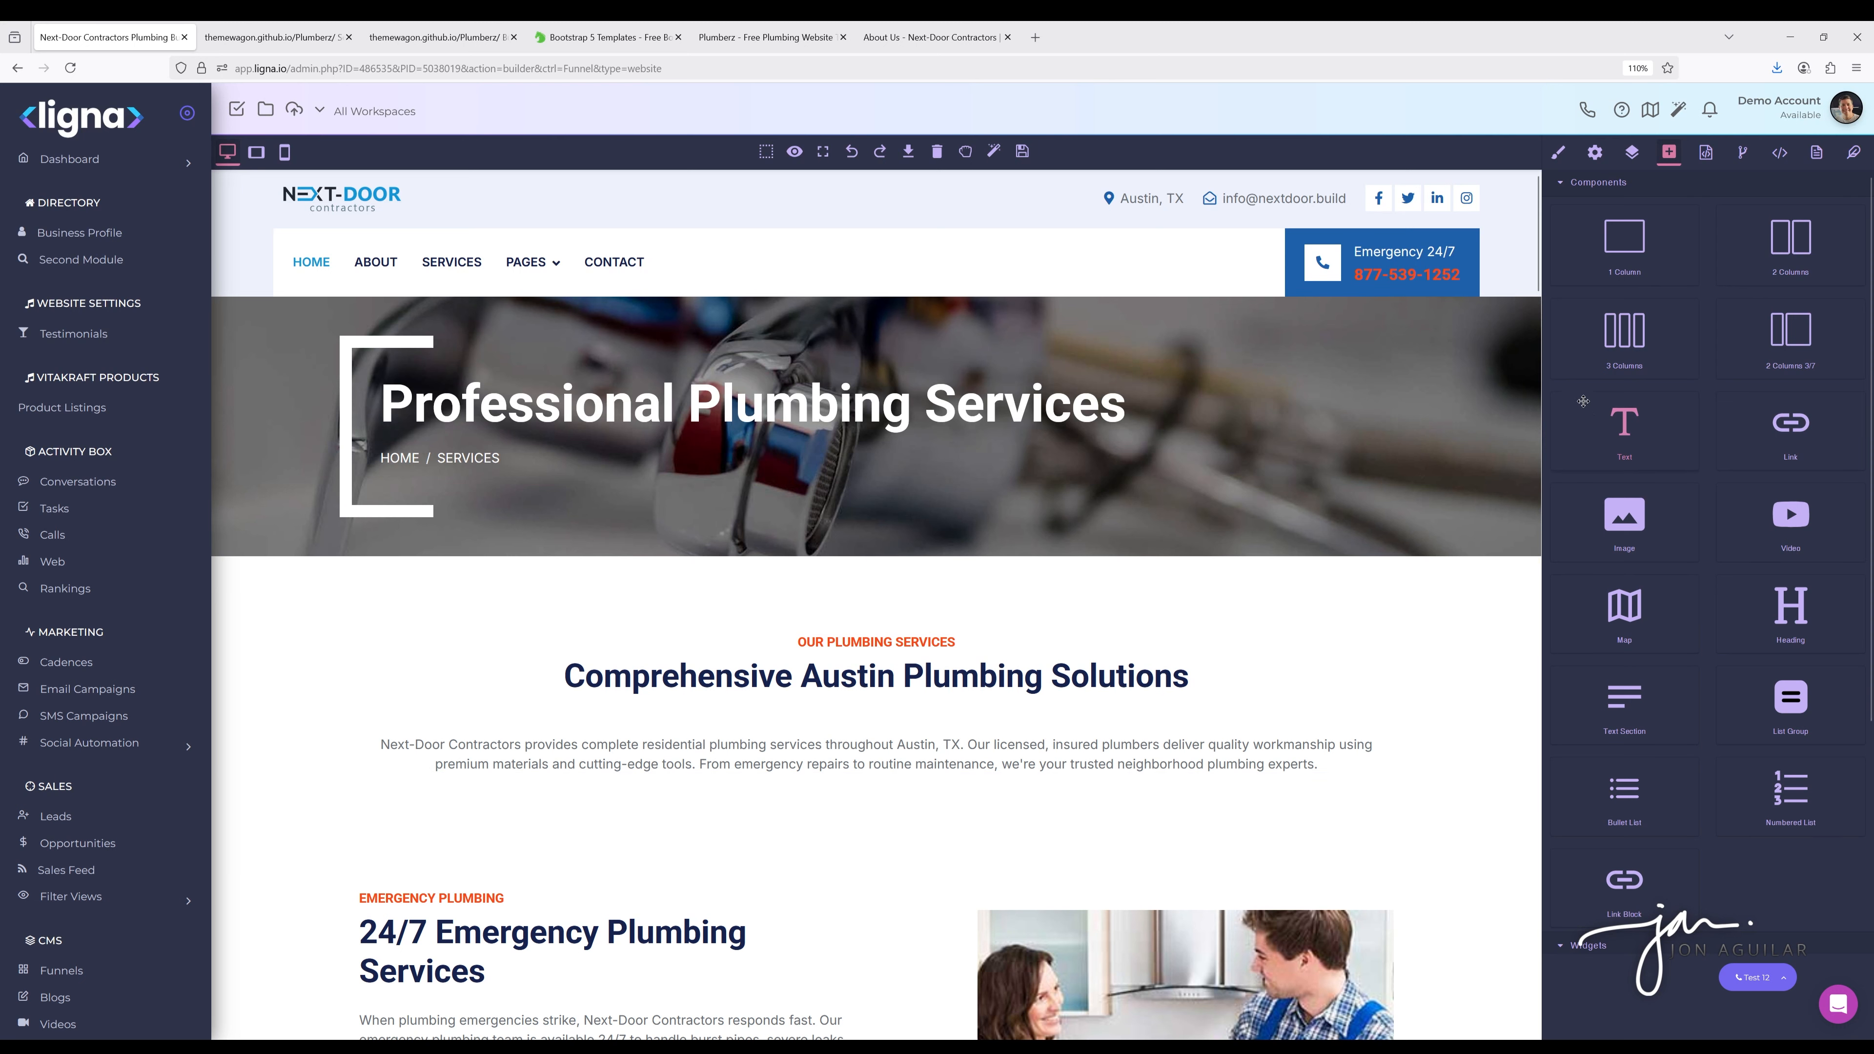
Look over the Services page's introduction and emergency plumbing section, and switch to the Home page in the builder
{"action": "left_click_drag", "start_coordinate": [1624, 427], "coordinate": [1167, 421]}
{"action": "scroll", "coordinate": [1033, 516], "scroll_direction": "down", "scroll_amount": 13}
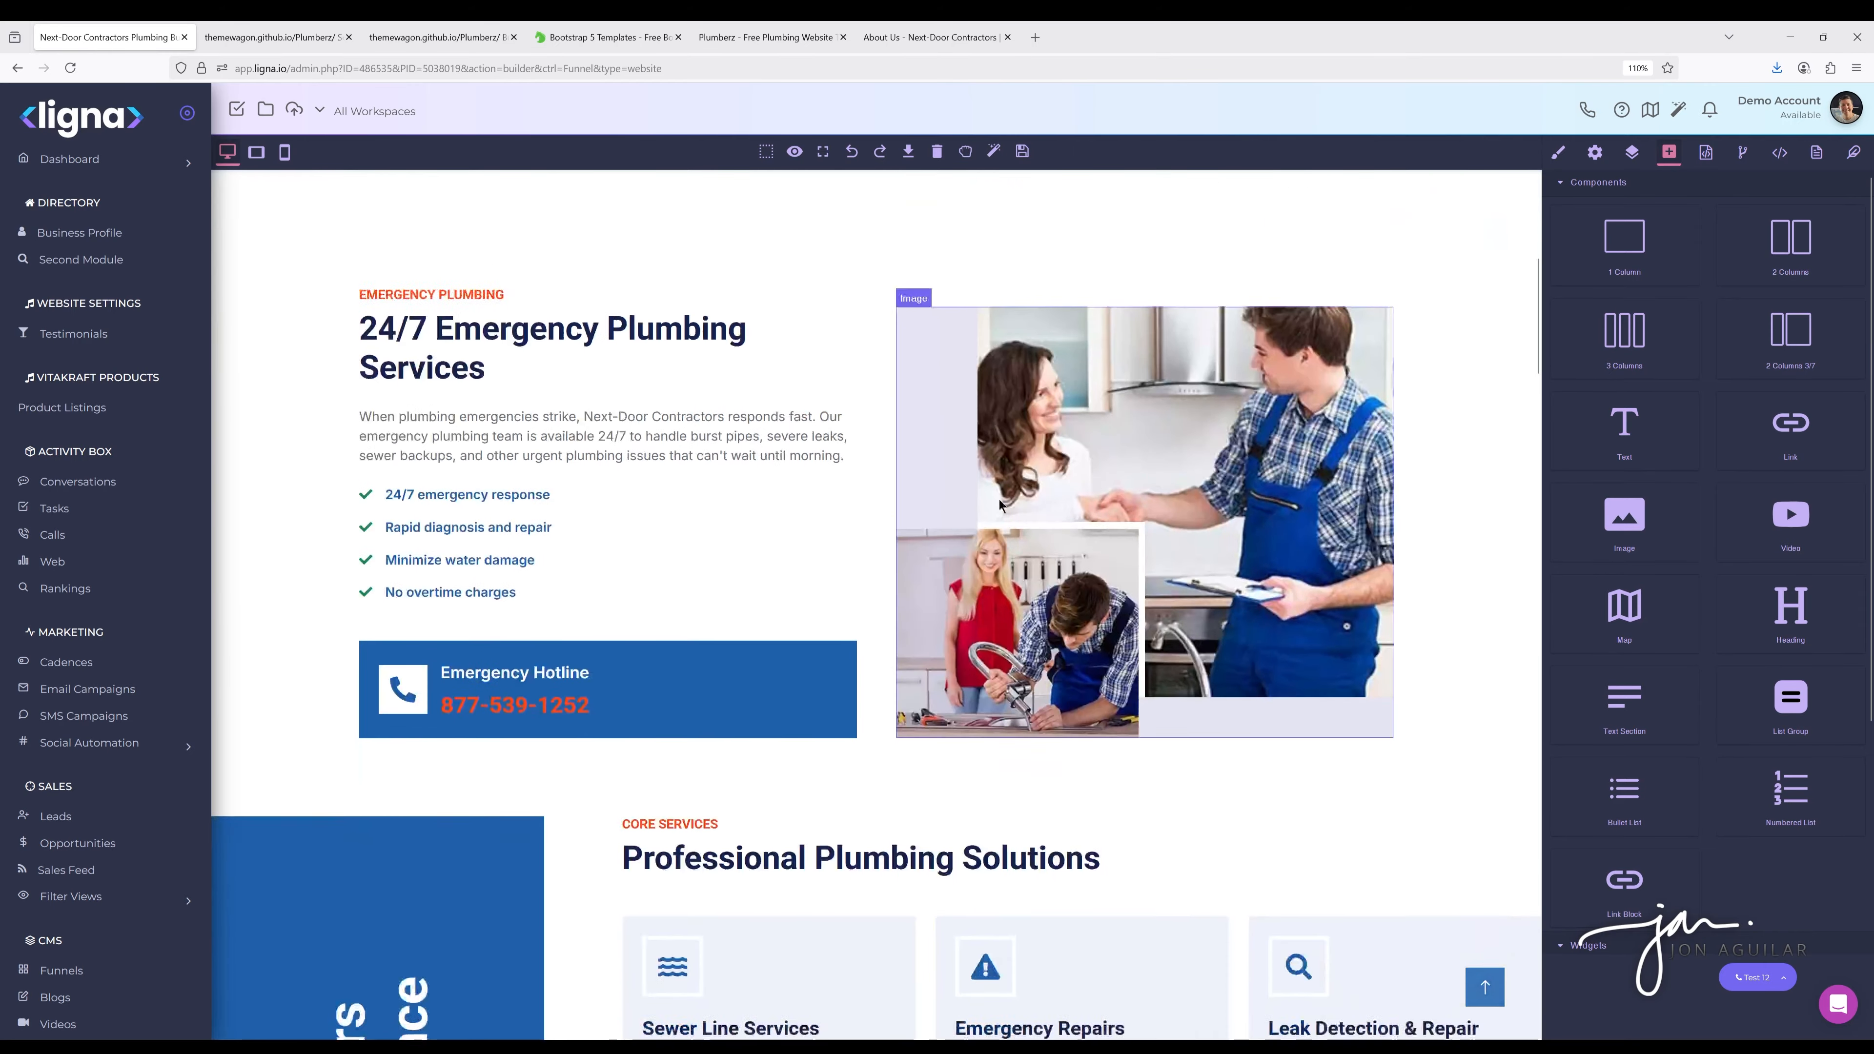
{"action": "scroll", "coordinate": [1036, 533], "scroll_direction": "up", "scroll_amount": 15}
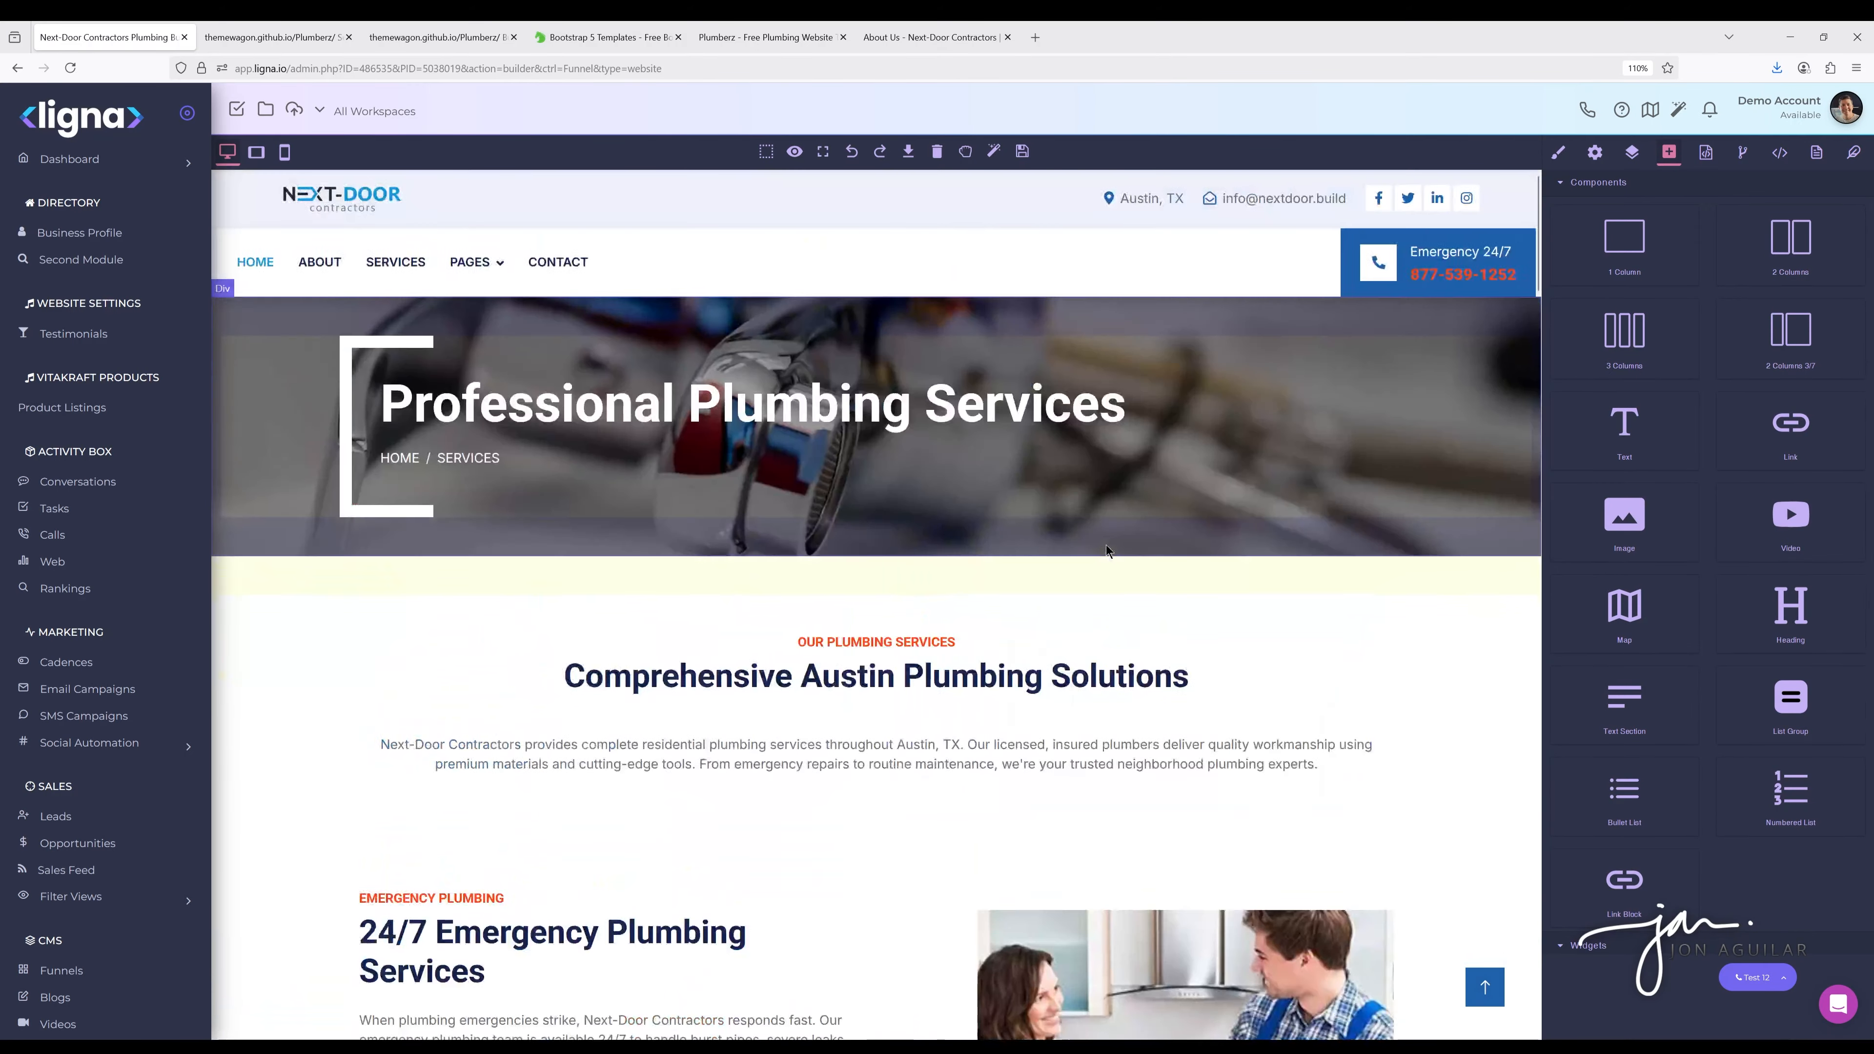
{"action": "left_click", "coordinate": [1816, 154]}
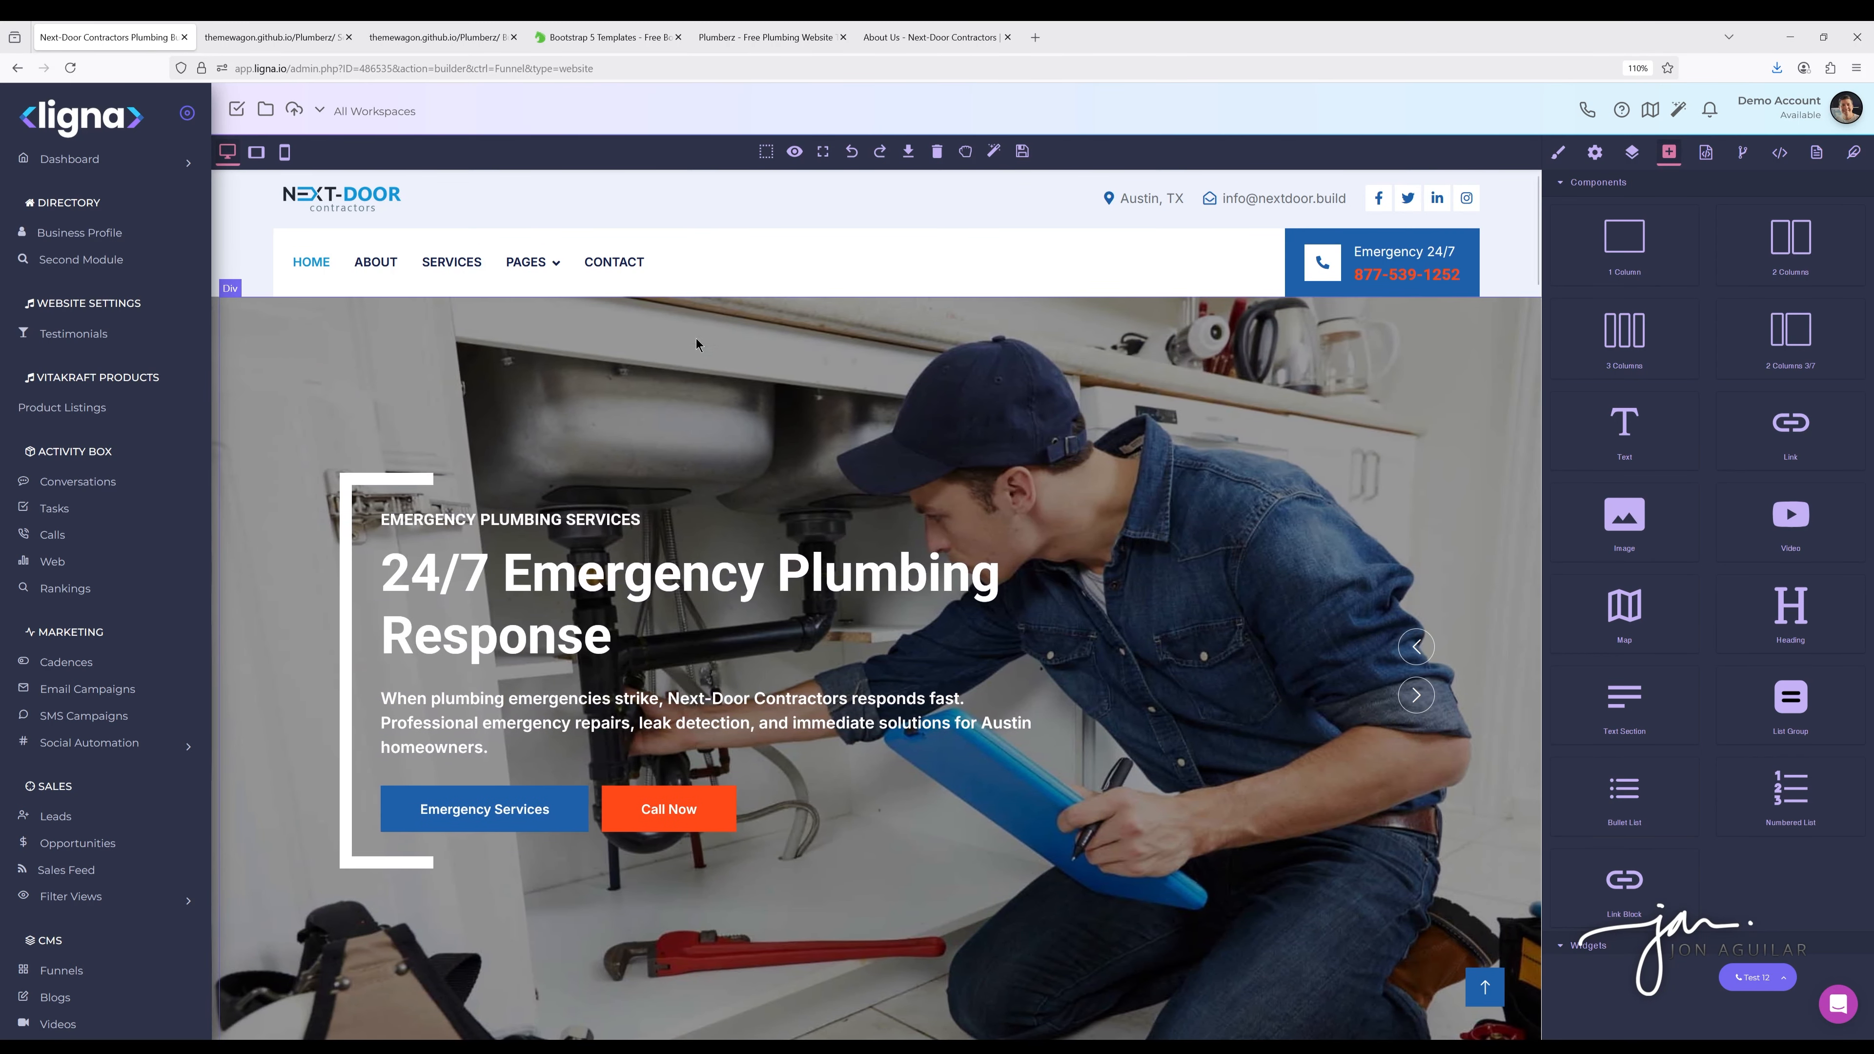
Inspect the AI SitePilot page-editing prompt for the Home page and its original assets option, and dismiss it without changes
{"action": "left_click", "coordinate": [994, 152]}
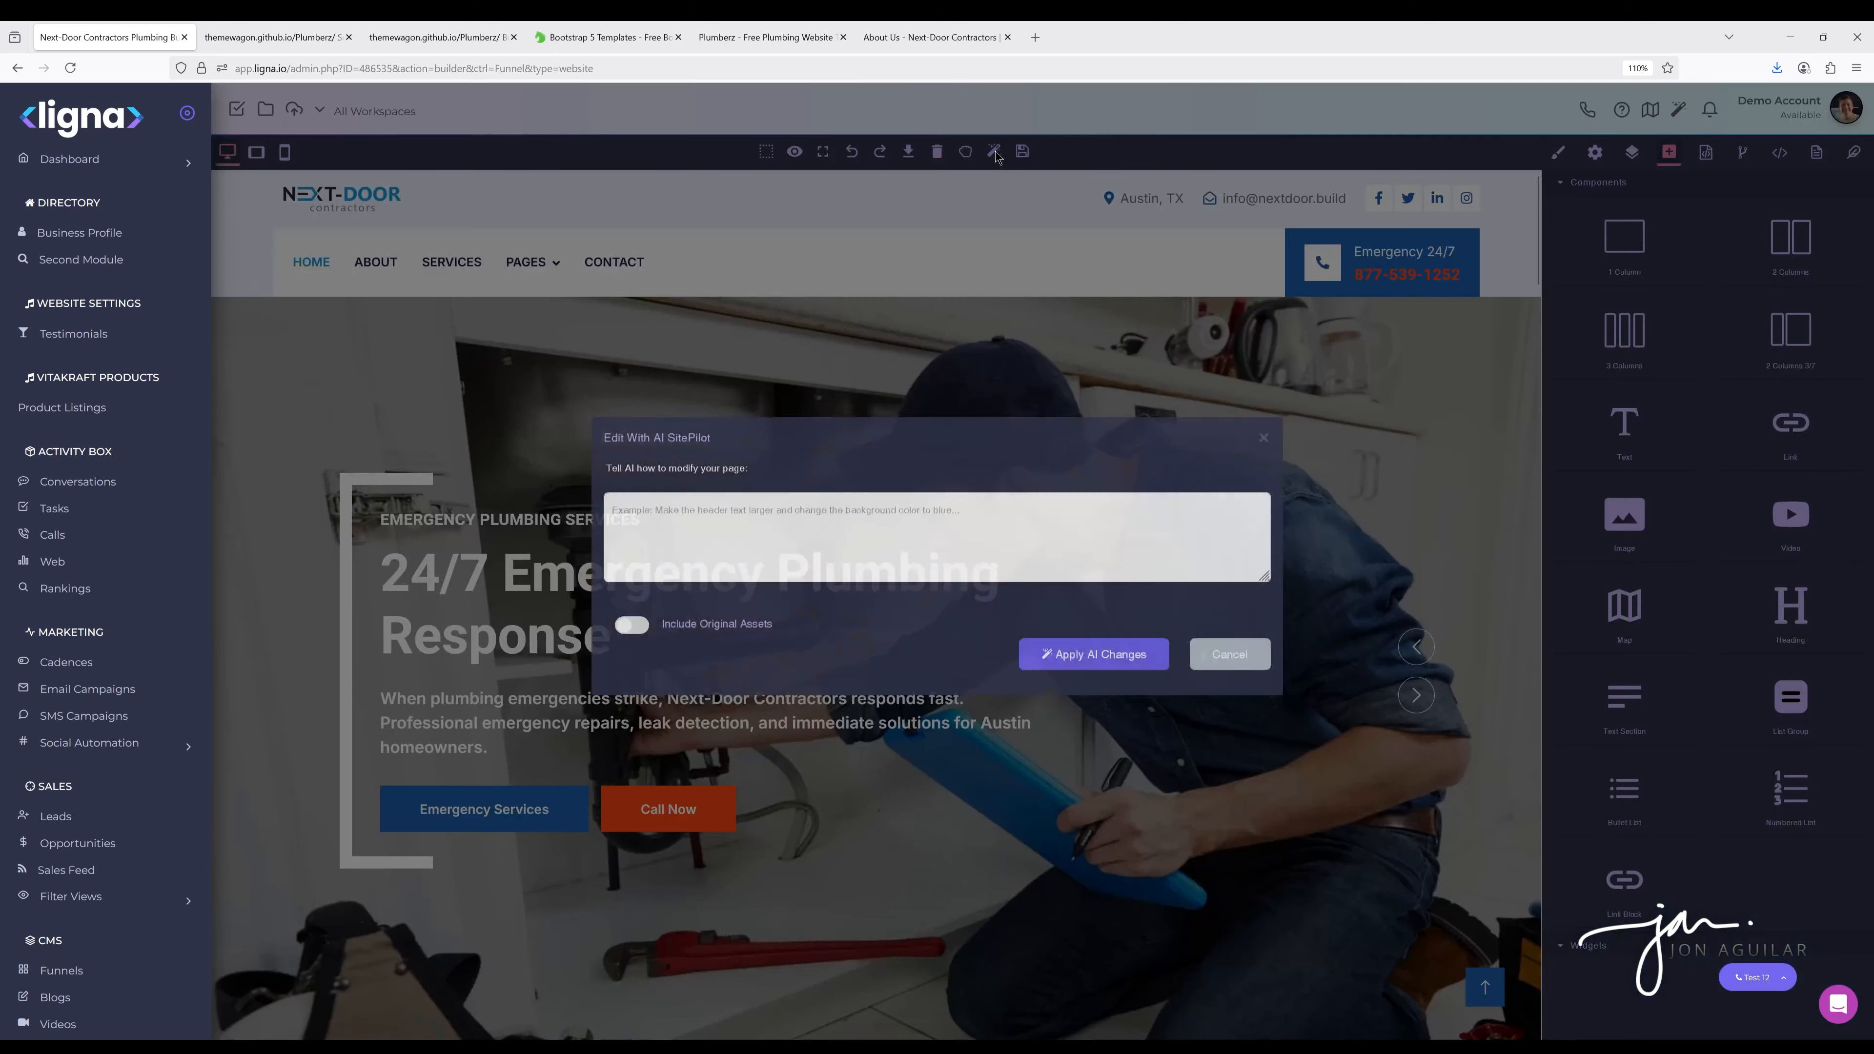
{"action": "left_click", "coordinate": [1262, 445]}
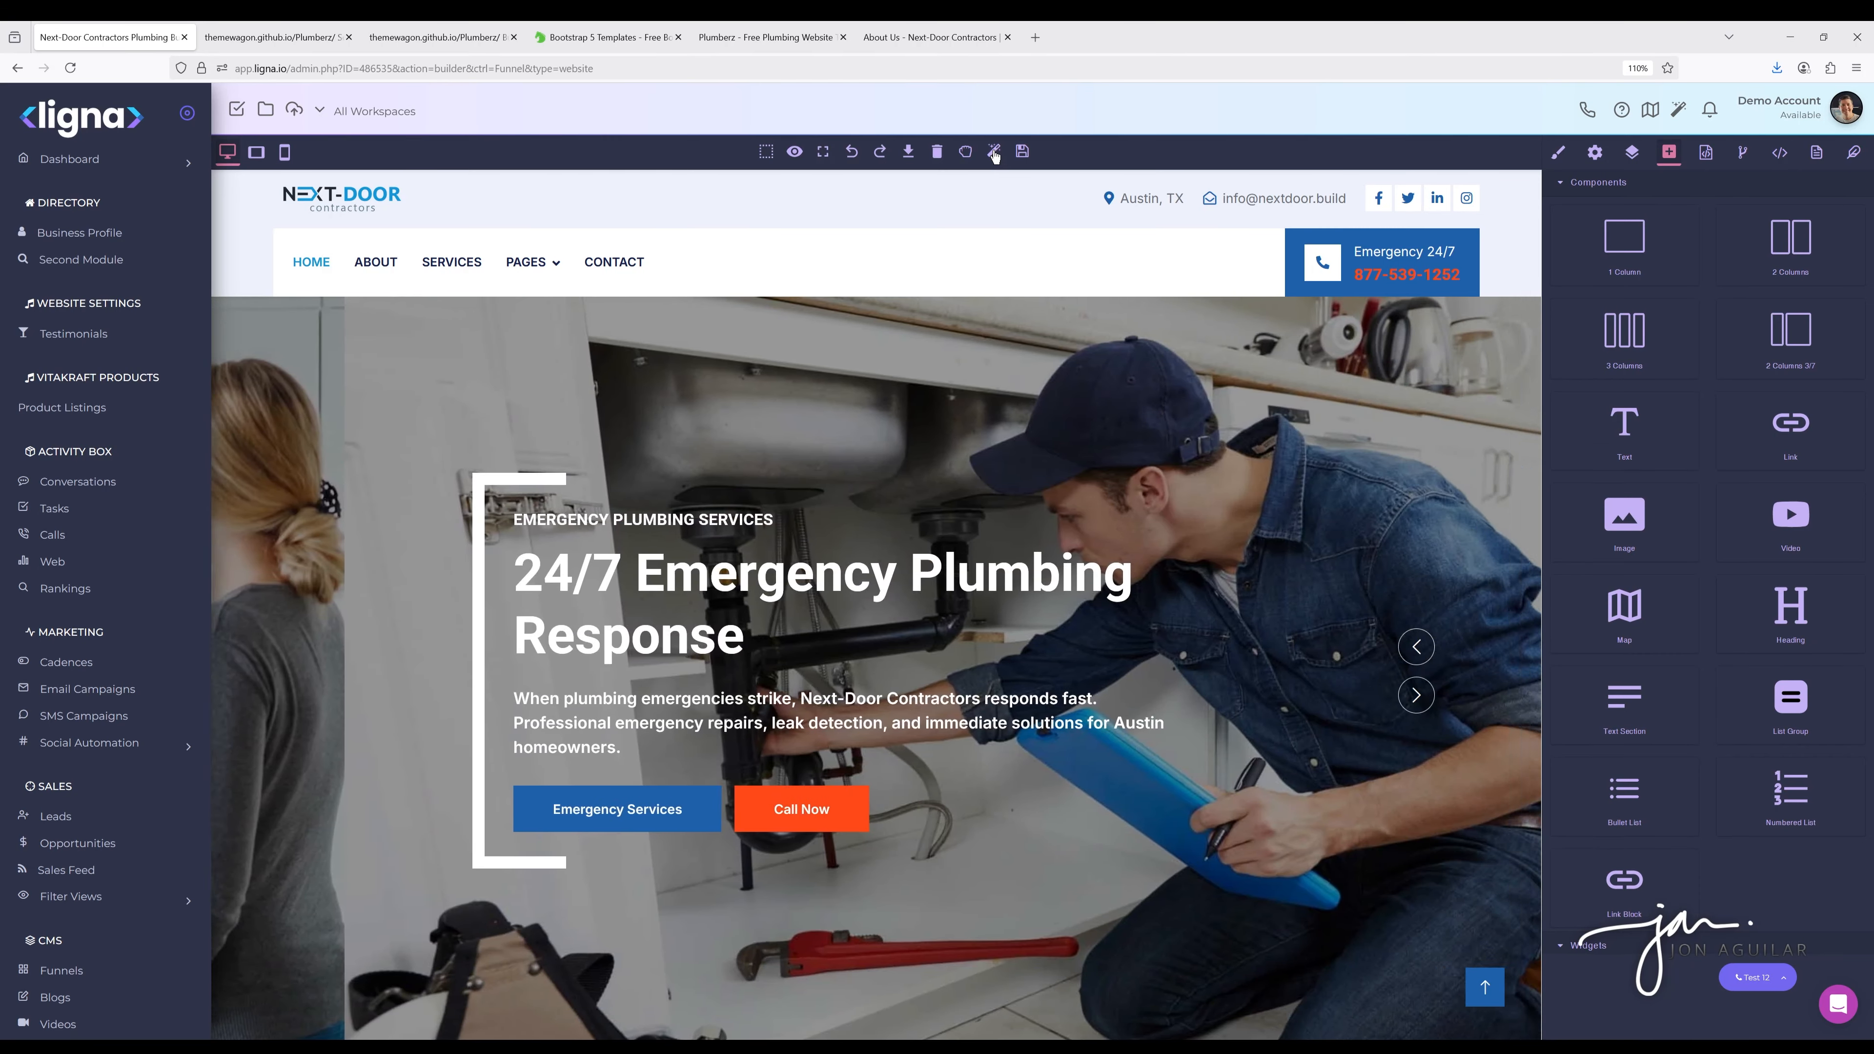
{"action": "left_click", "coordinate": [993, 151]}
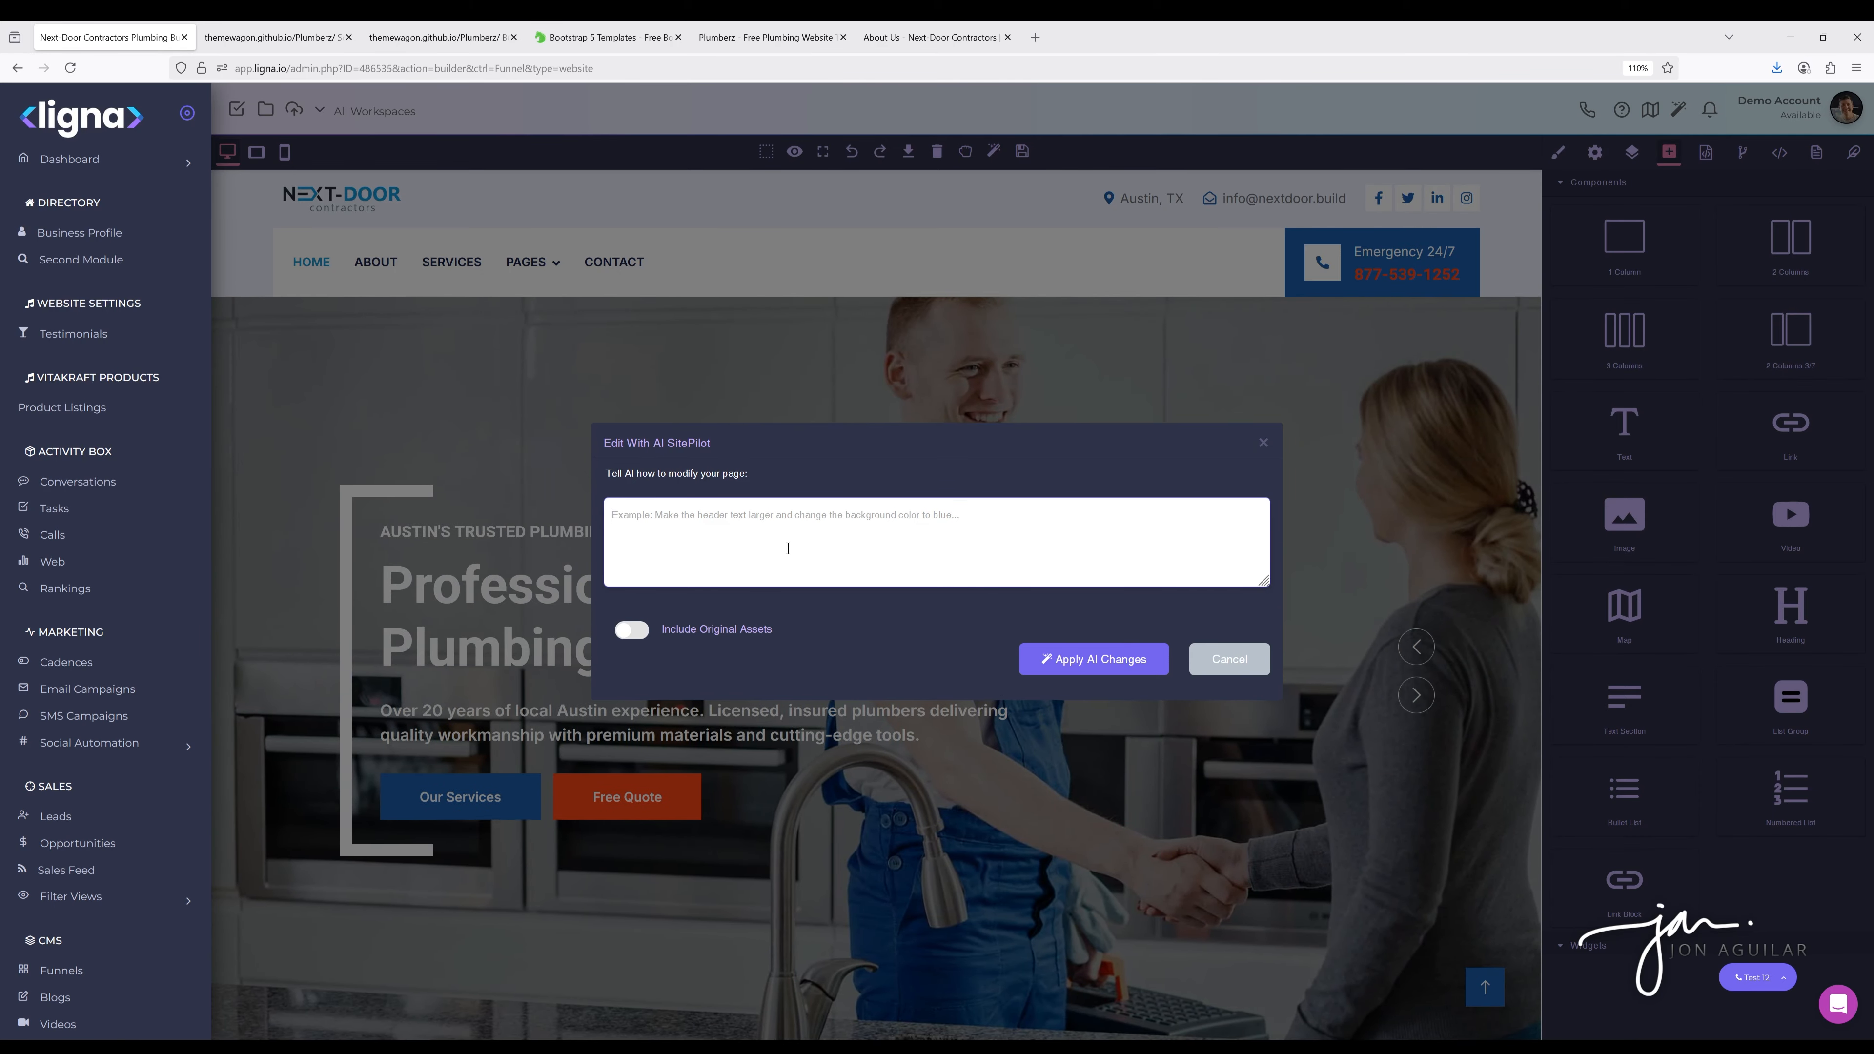
{"action": "left_click", "coordinate": [1263, 445]}
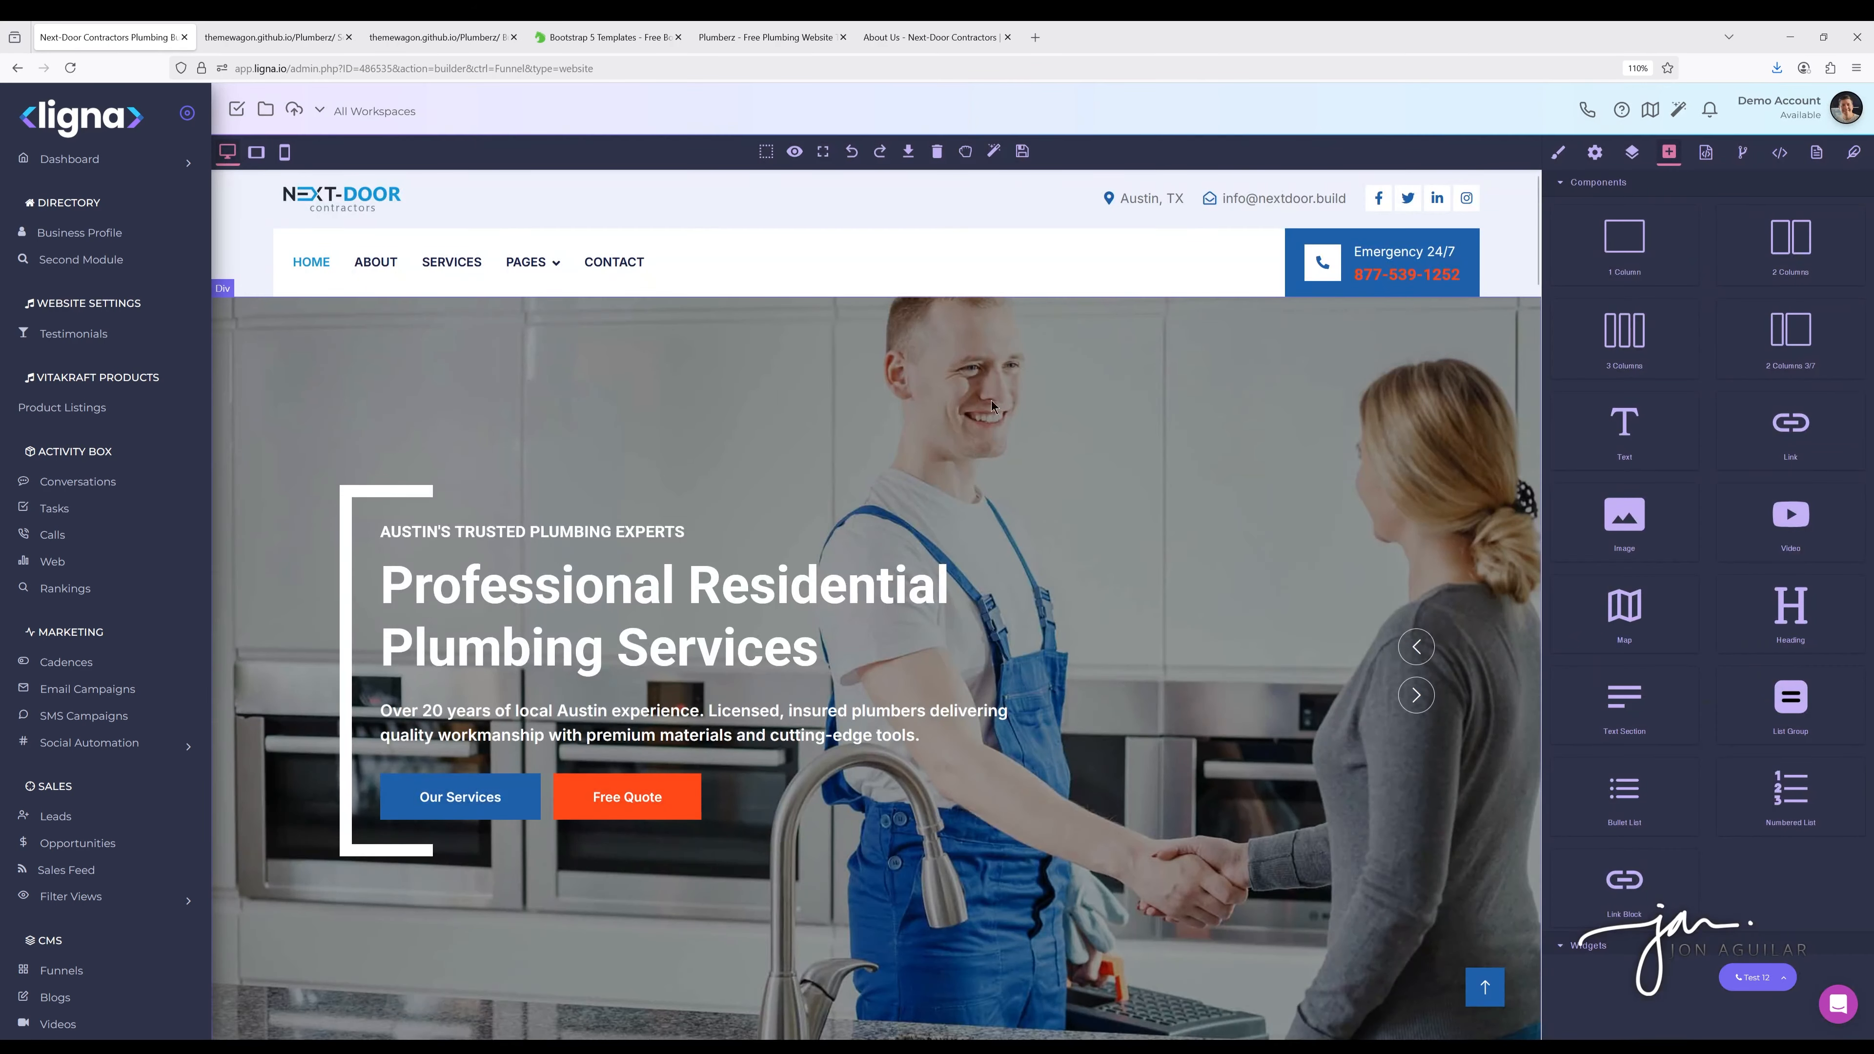
Review the Home page's services, benefits, team, testimonials, blog and footer sections, and look at the AI page-editing prompt again
{"action": "scroll", "coordinate": [867, 586], "scroll_direction": "down", "scroll_amount": 10}
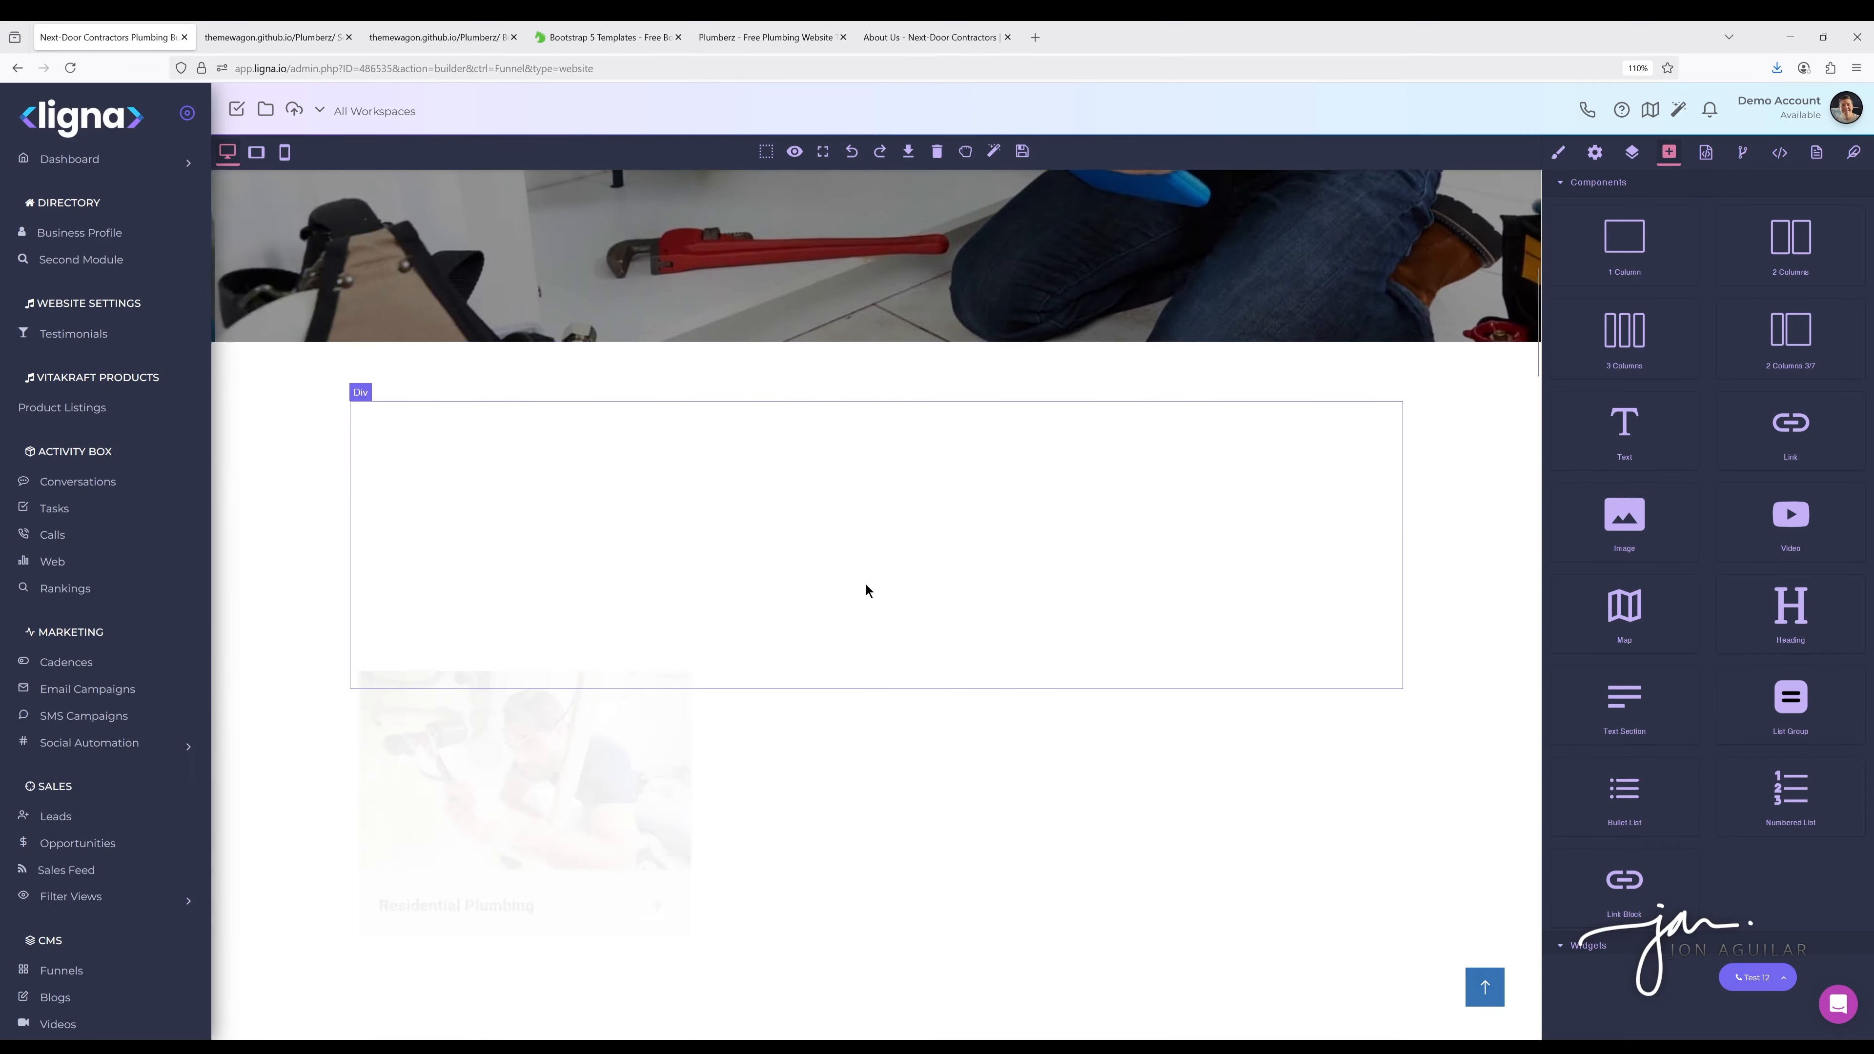
{"action": "scroll", "coordinate": [861, 595], "scroll_direction": "down", "scroll_amount": 15}
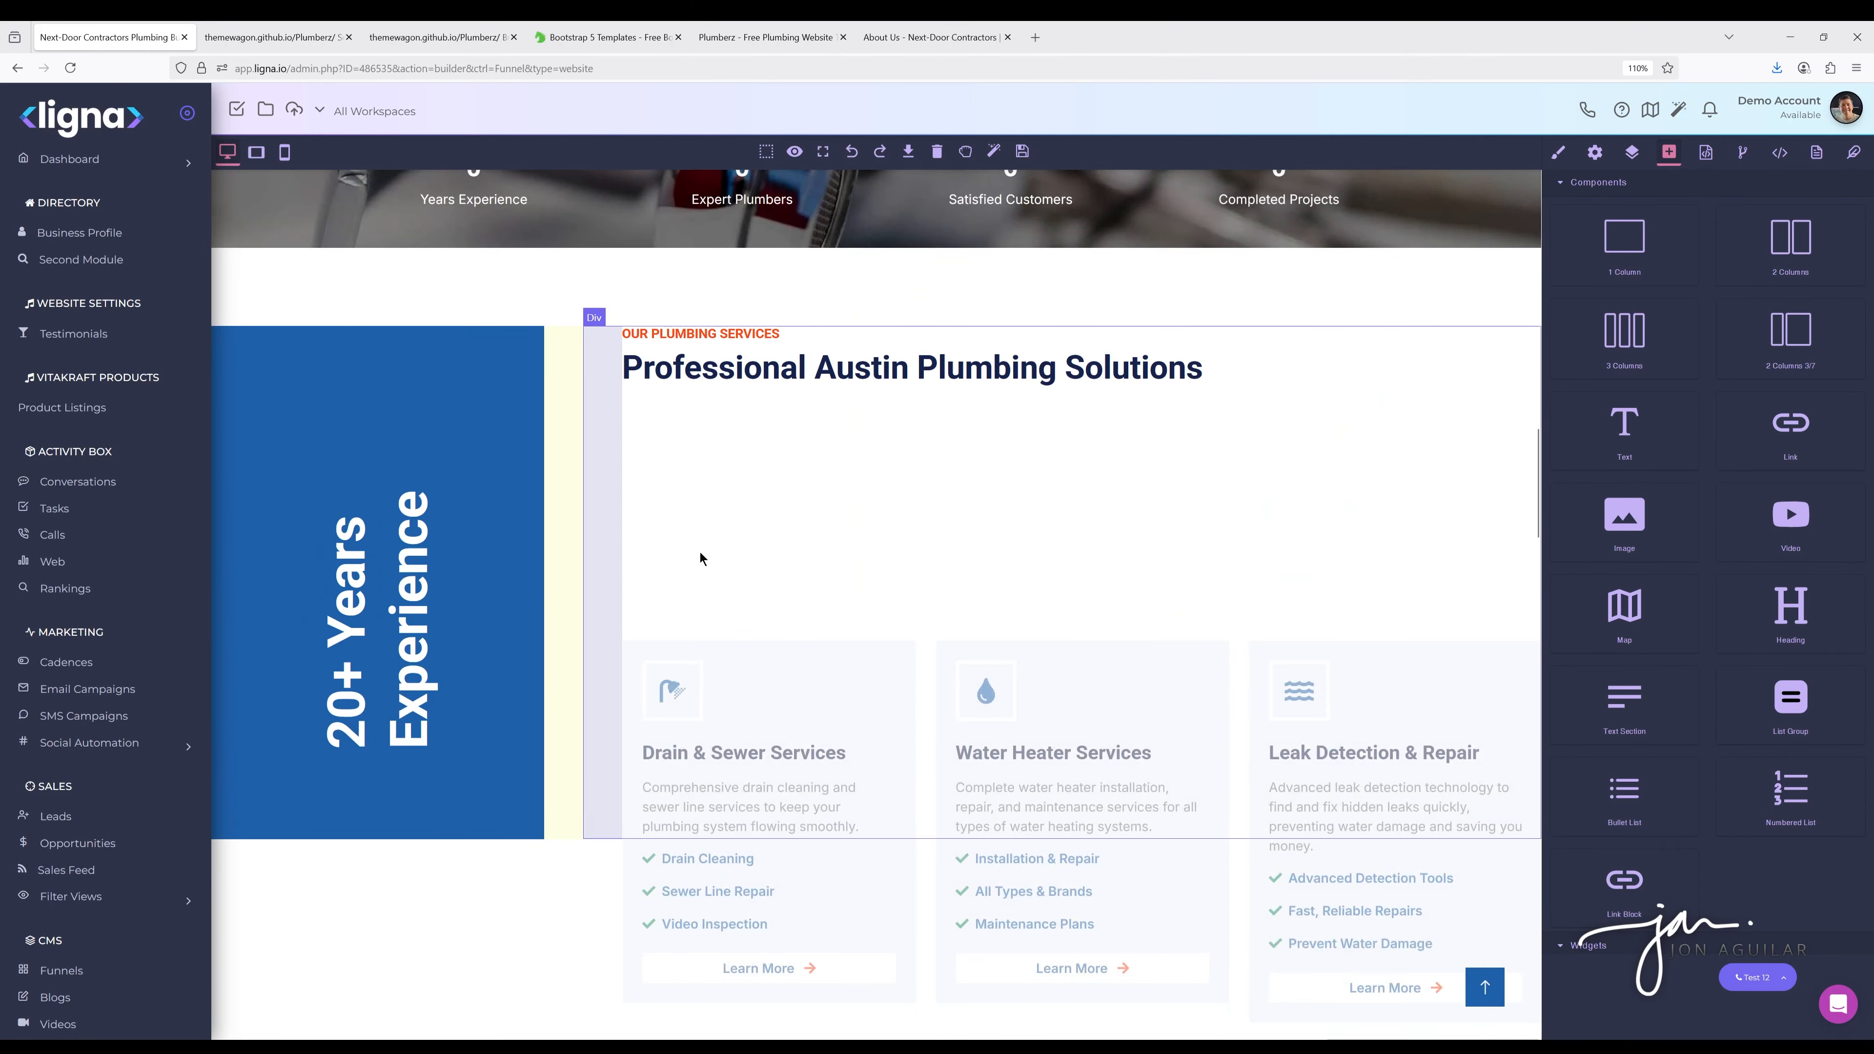
{"action": "scroll", "coordinate": [768, 619], "scroll_direction": "down", "scroll_amount": 10}
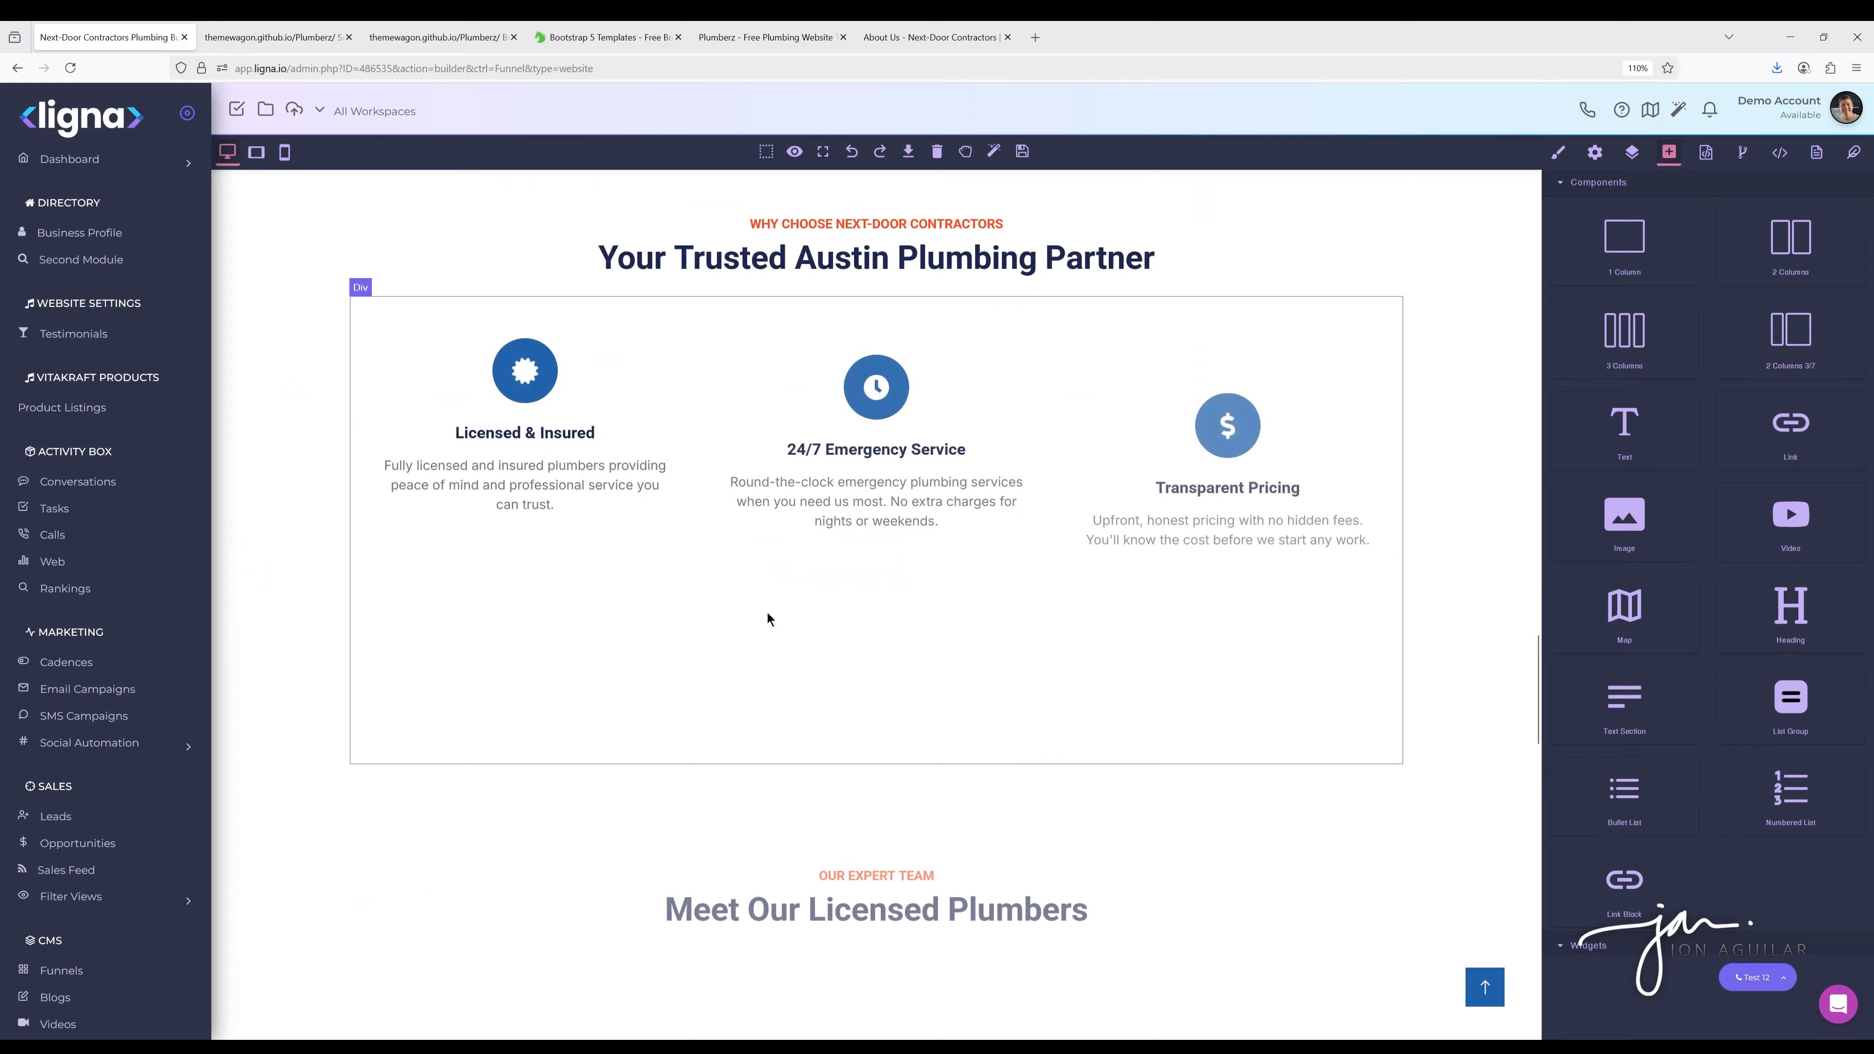
{"action": "scroll", "coordinate": [787, 590], "scroll_direction": "down", "scroll_amount": 10}
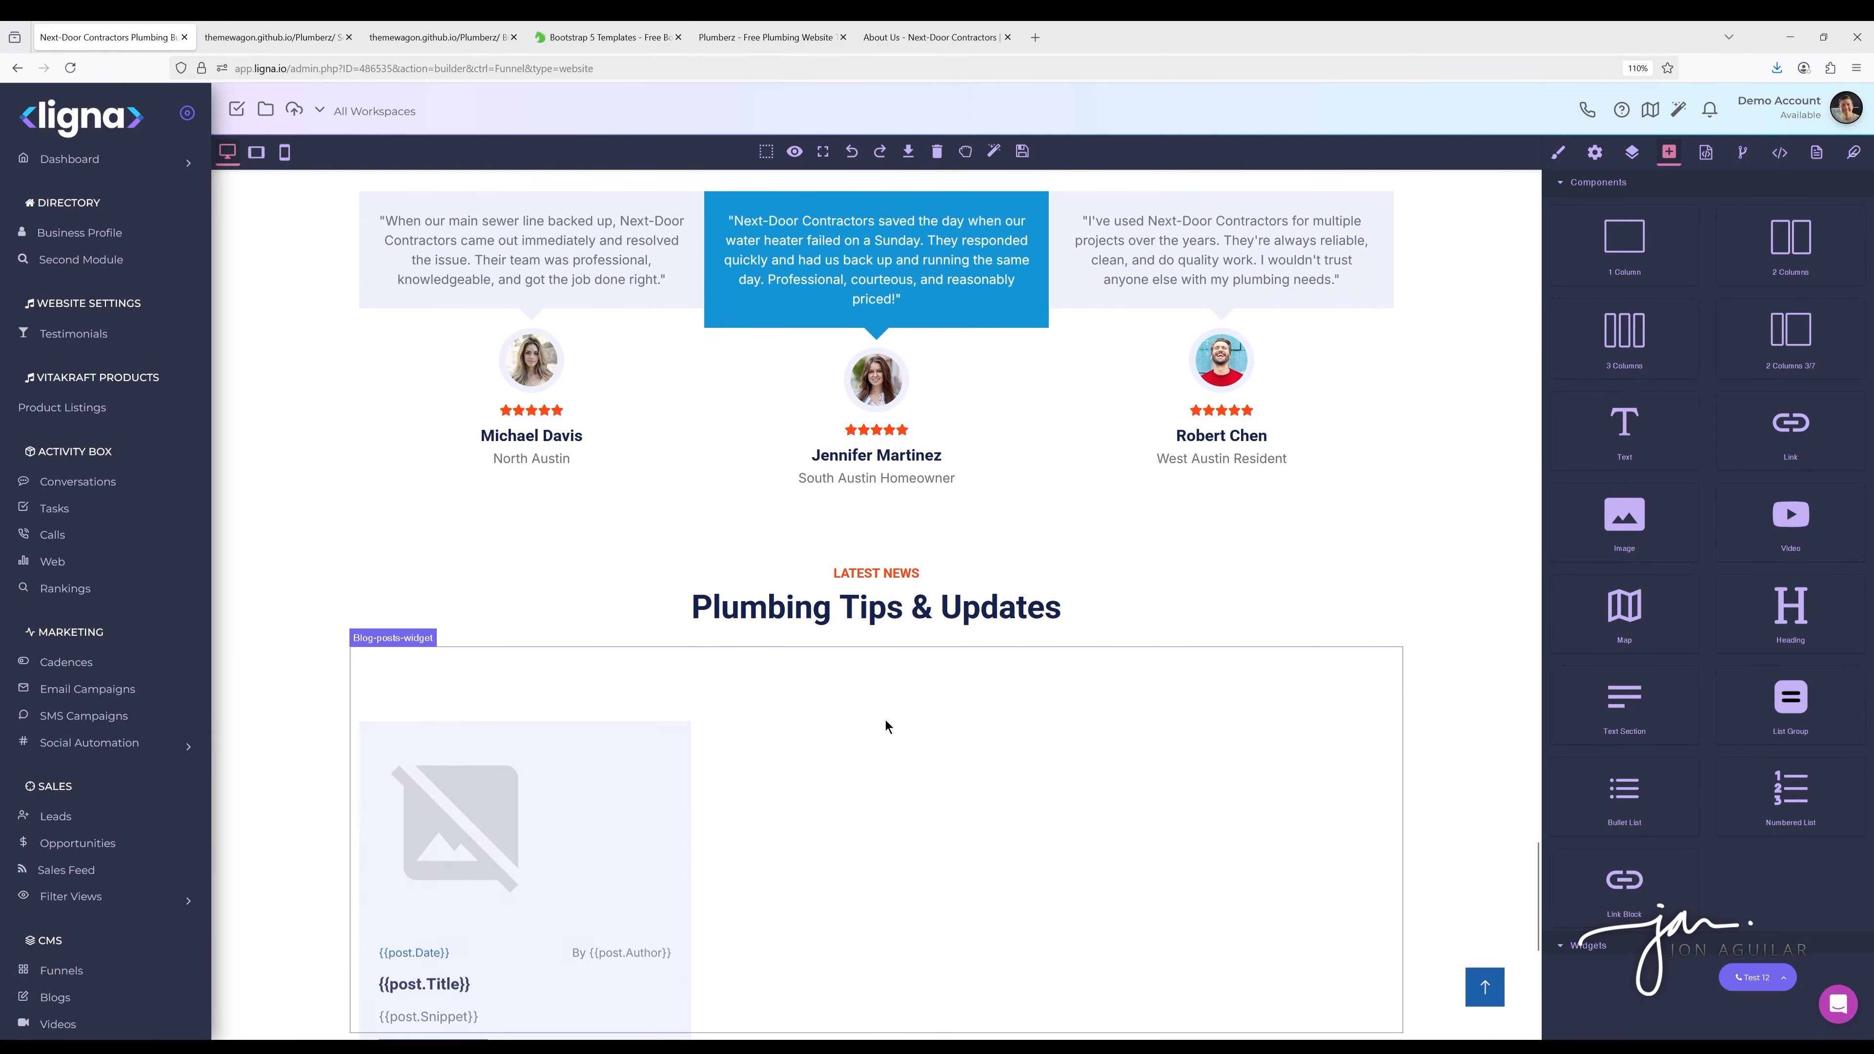
{"action": "scroll", "coordinate": [891, 690], "scroll_direction": "up", "scroll_amount": 12}
{"action": "scroll", "coordinate": [890, 687], "scroll_direction": "up", "scroll_amount": 6}
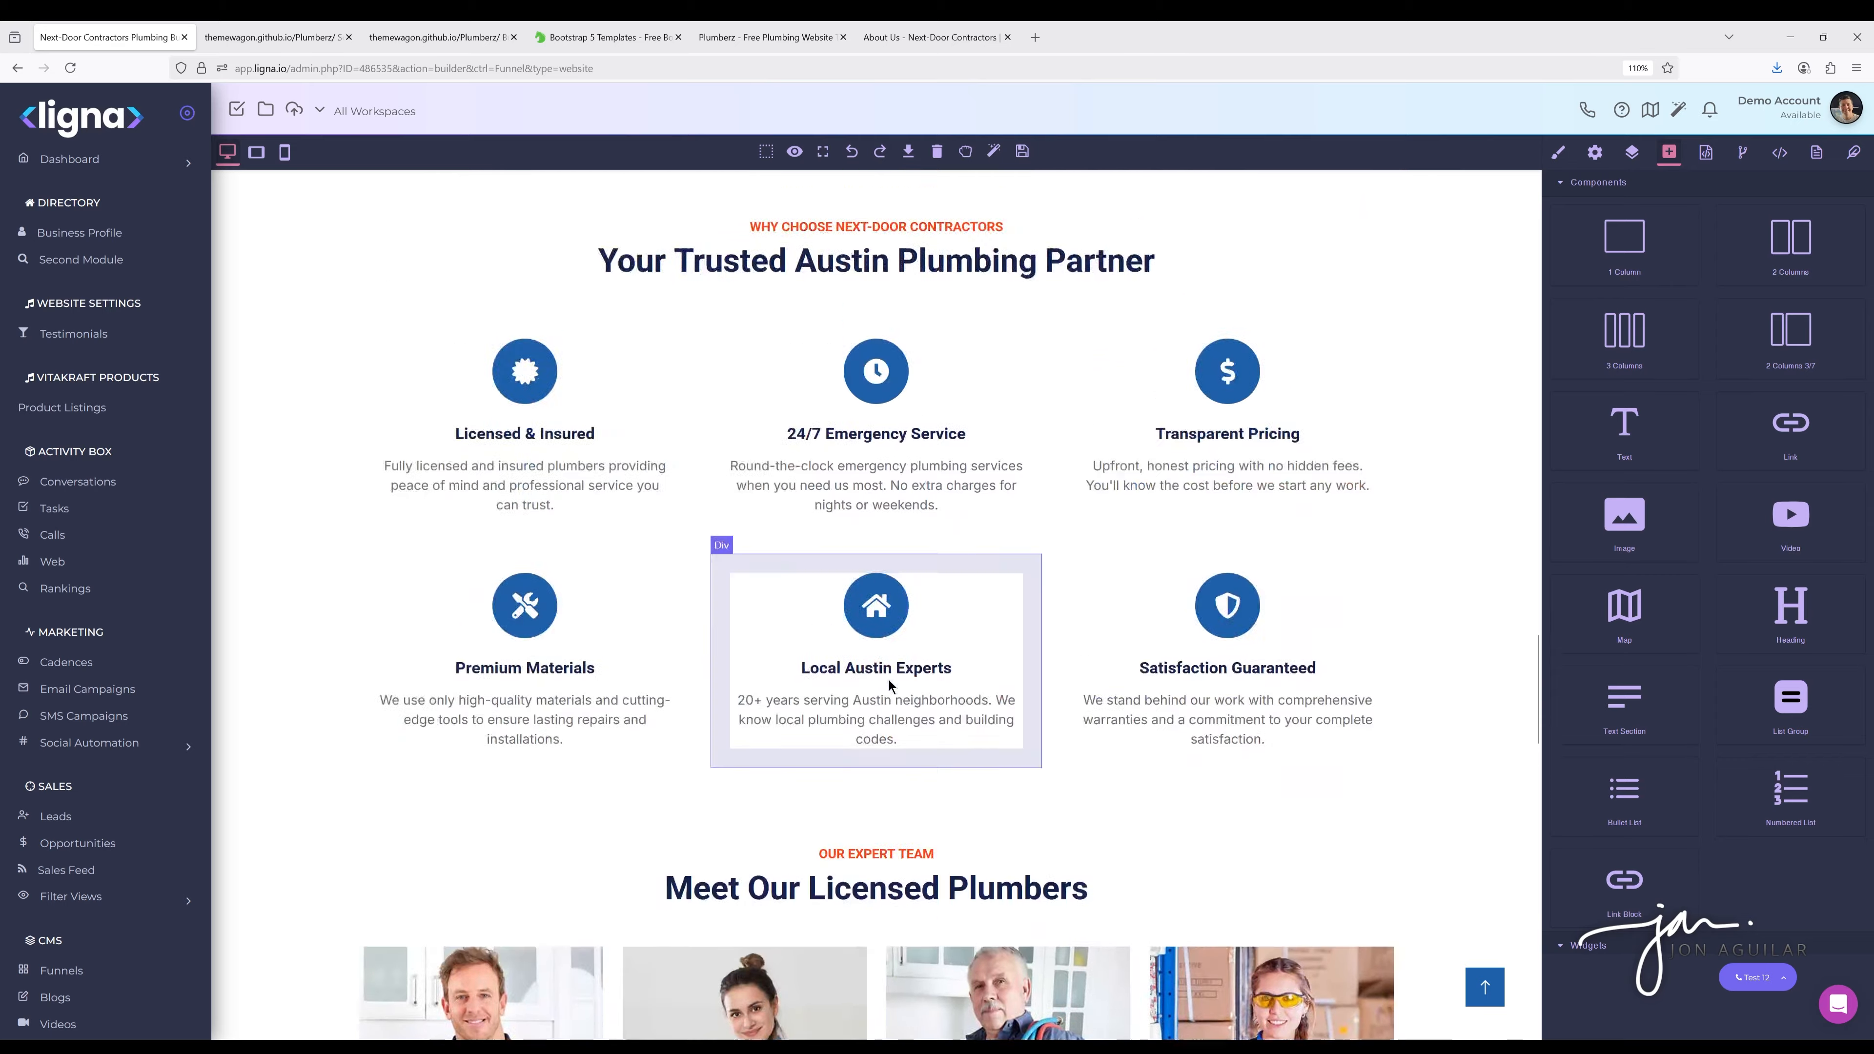
{"action": "scroll", "coordinate": [882, 683], "scroll_direction": "down", "scroll_amount": 15}
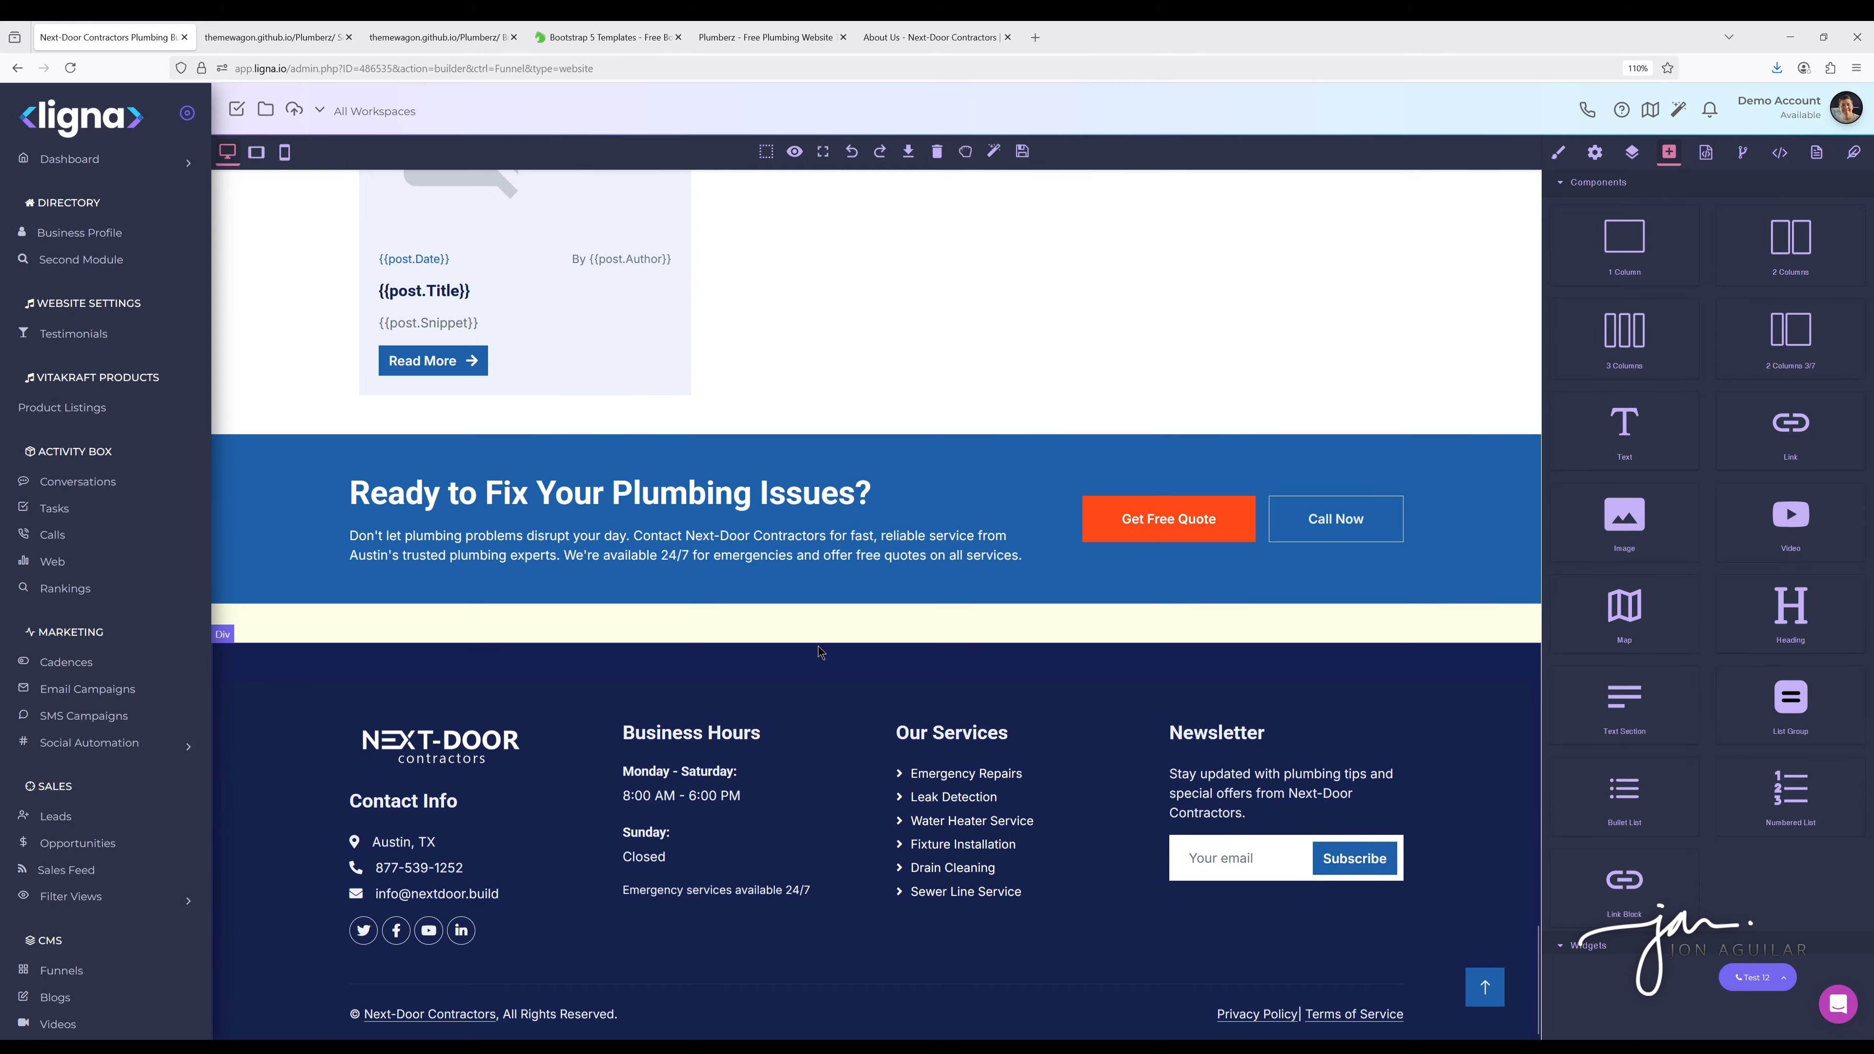
{"action": "scroll", "coordinate": [960, 639], "scroll_direction": "up", "scroll_amount": 14}
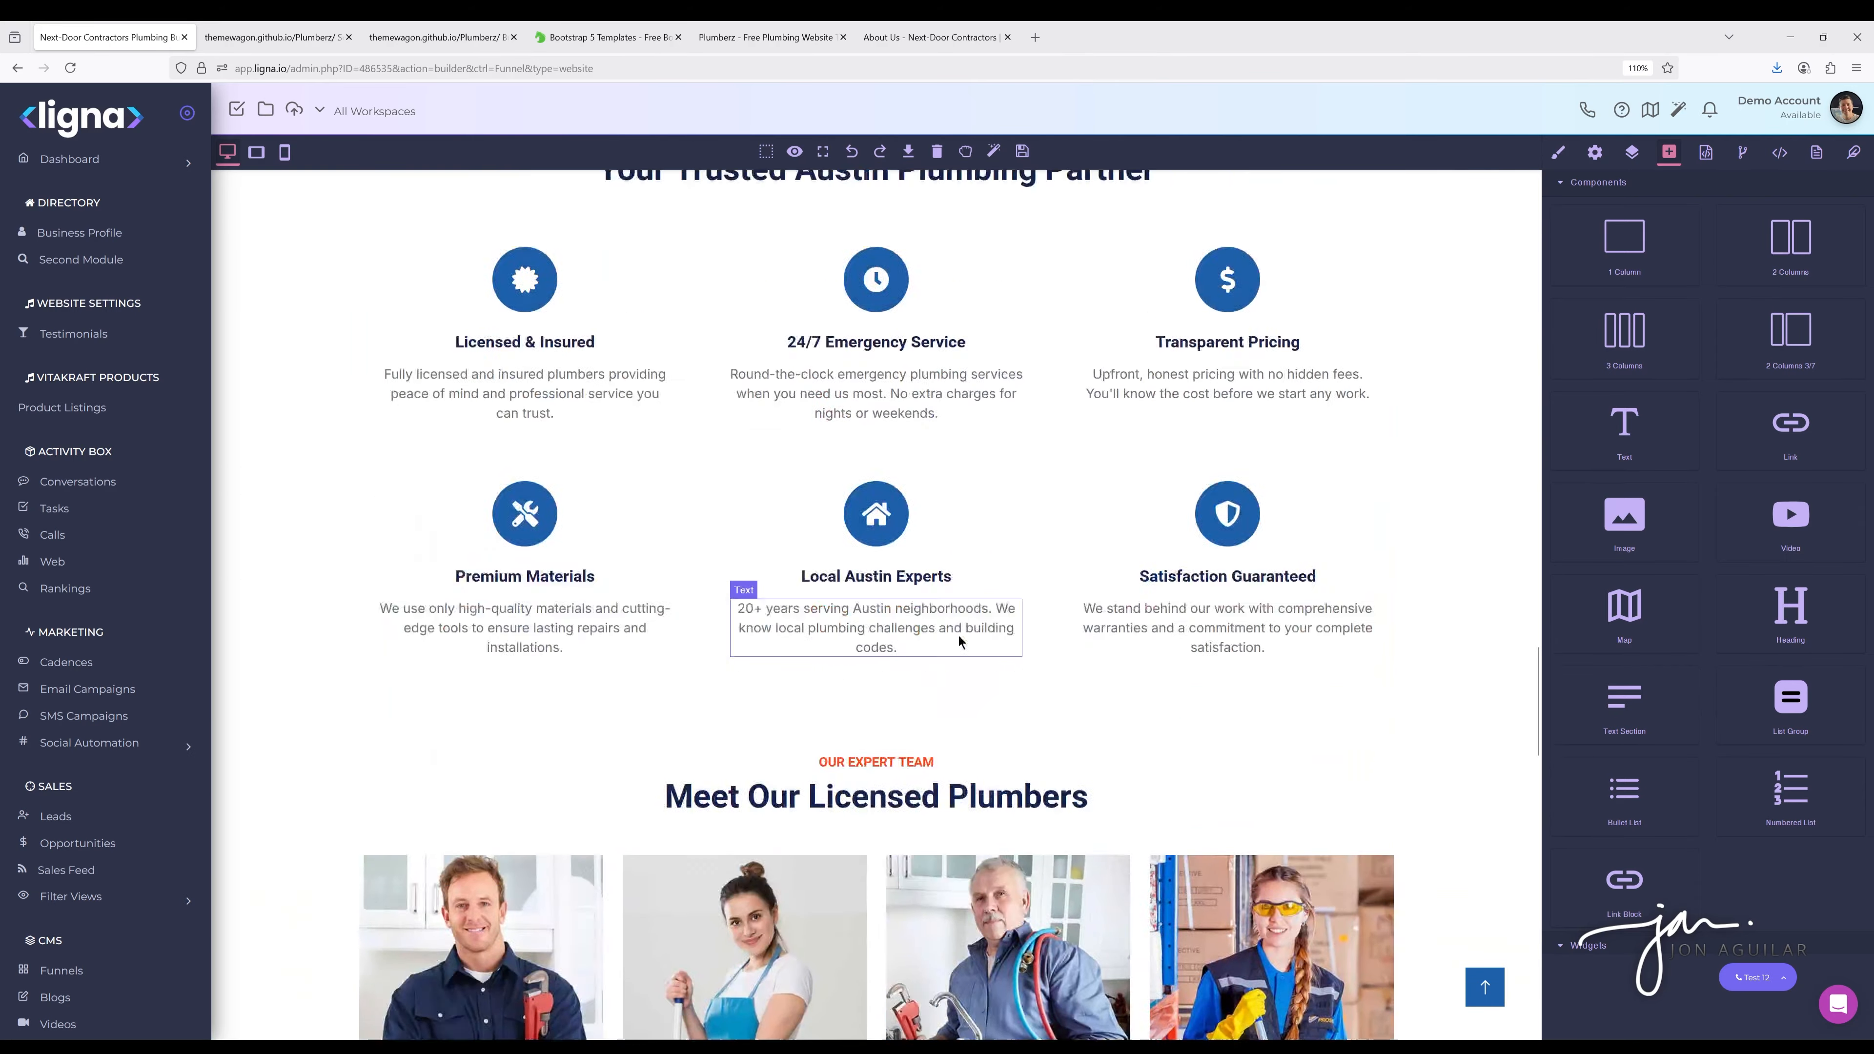
{"action": "scroll", "coordinate": [959, 639], "scroll_direction": "up", "scroll_amount": 15}
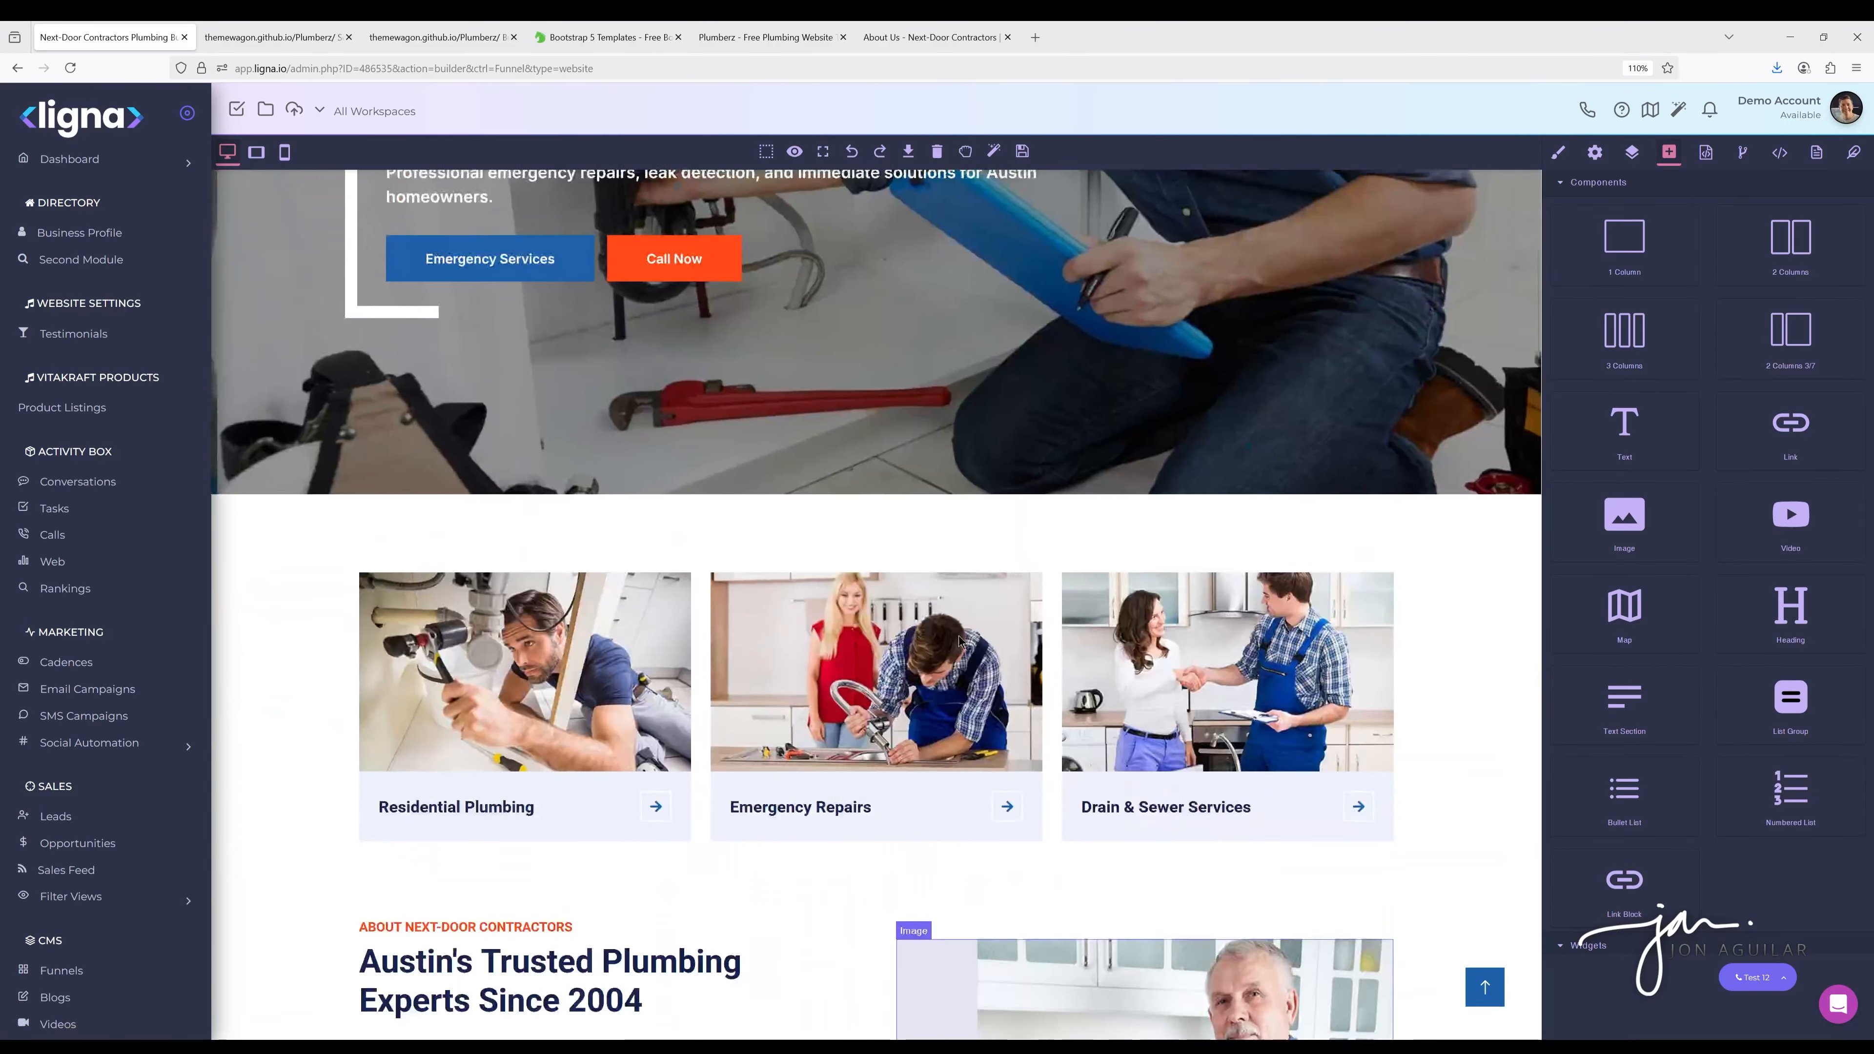
{"action": "scroll", "coordinate": [959, 640], "scroll_direction": "up", "scroll_amount": 5}
{"action": "left_click", "coordinate": [993, 151]}
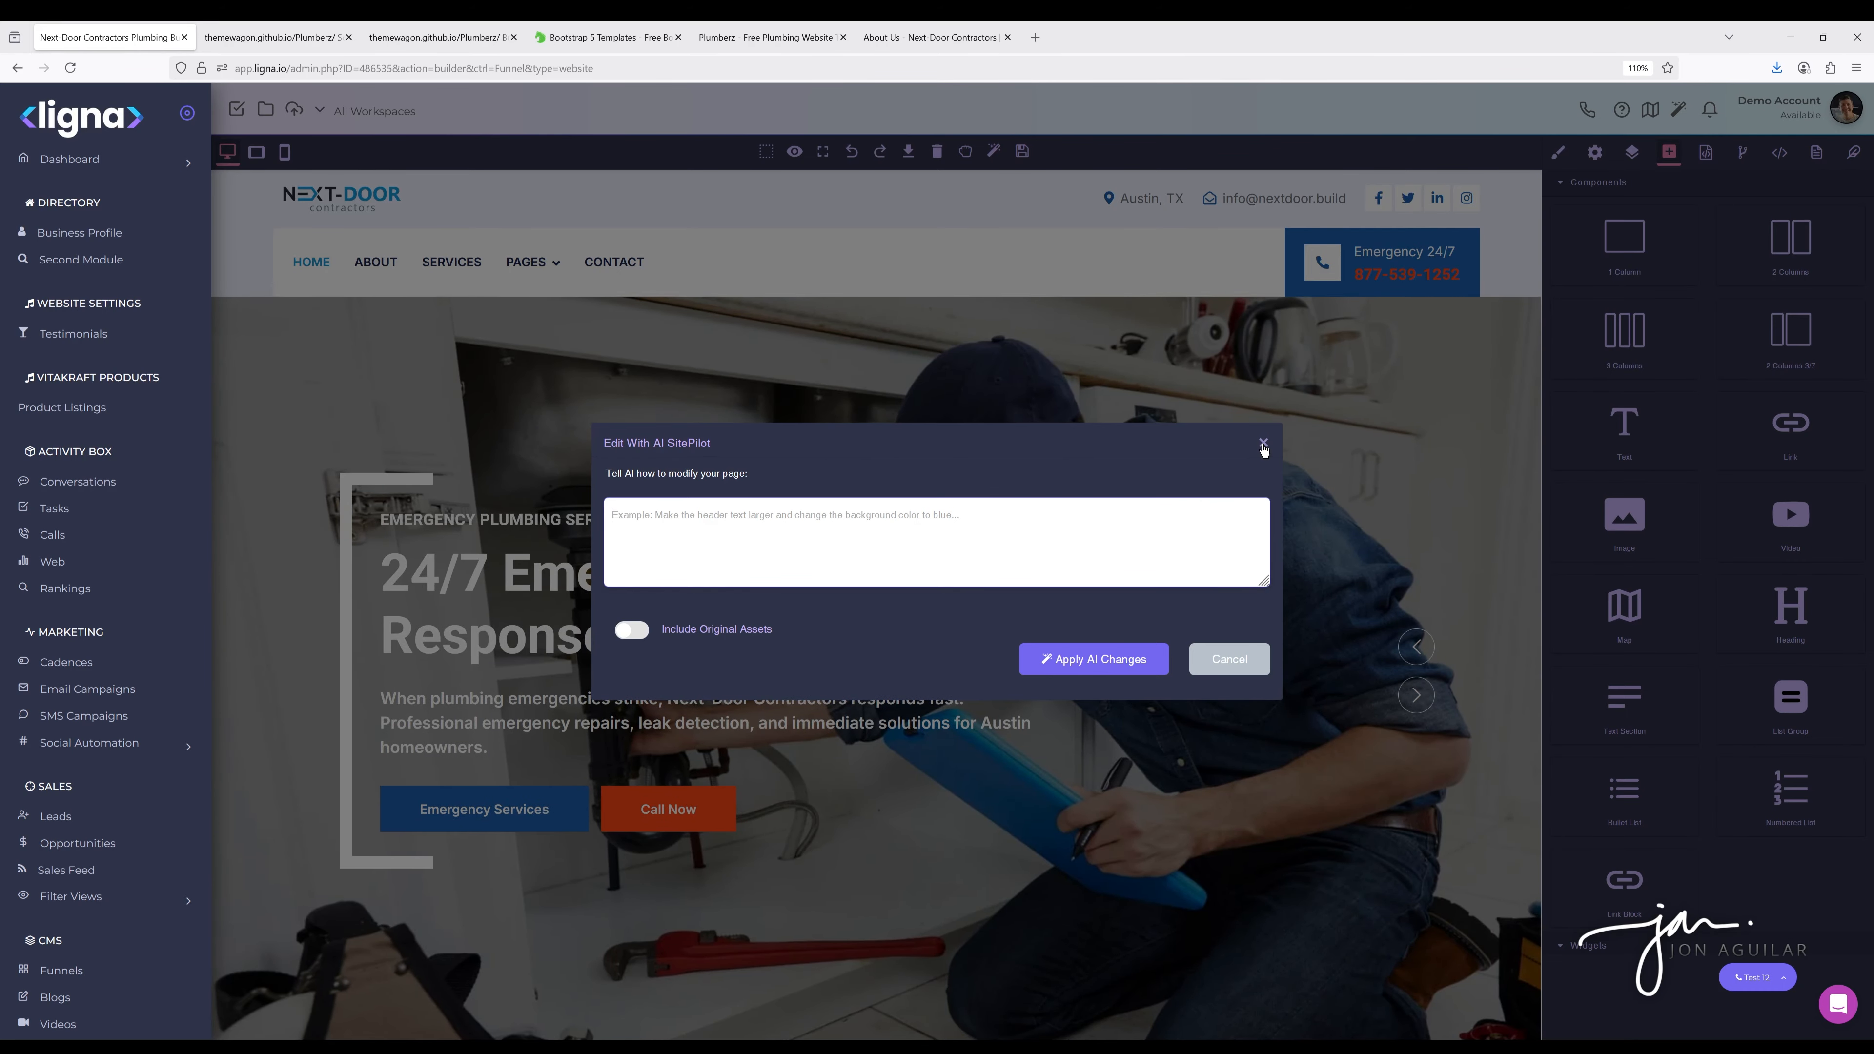
{"action": "left_click", "coordinate": [1264, 444]}
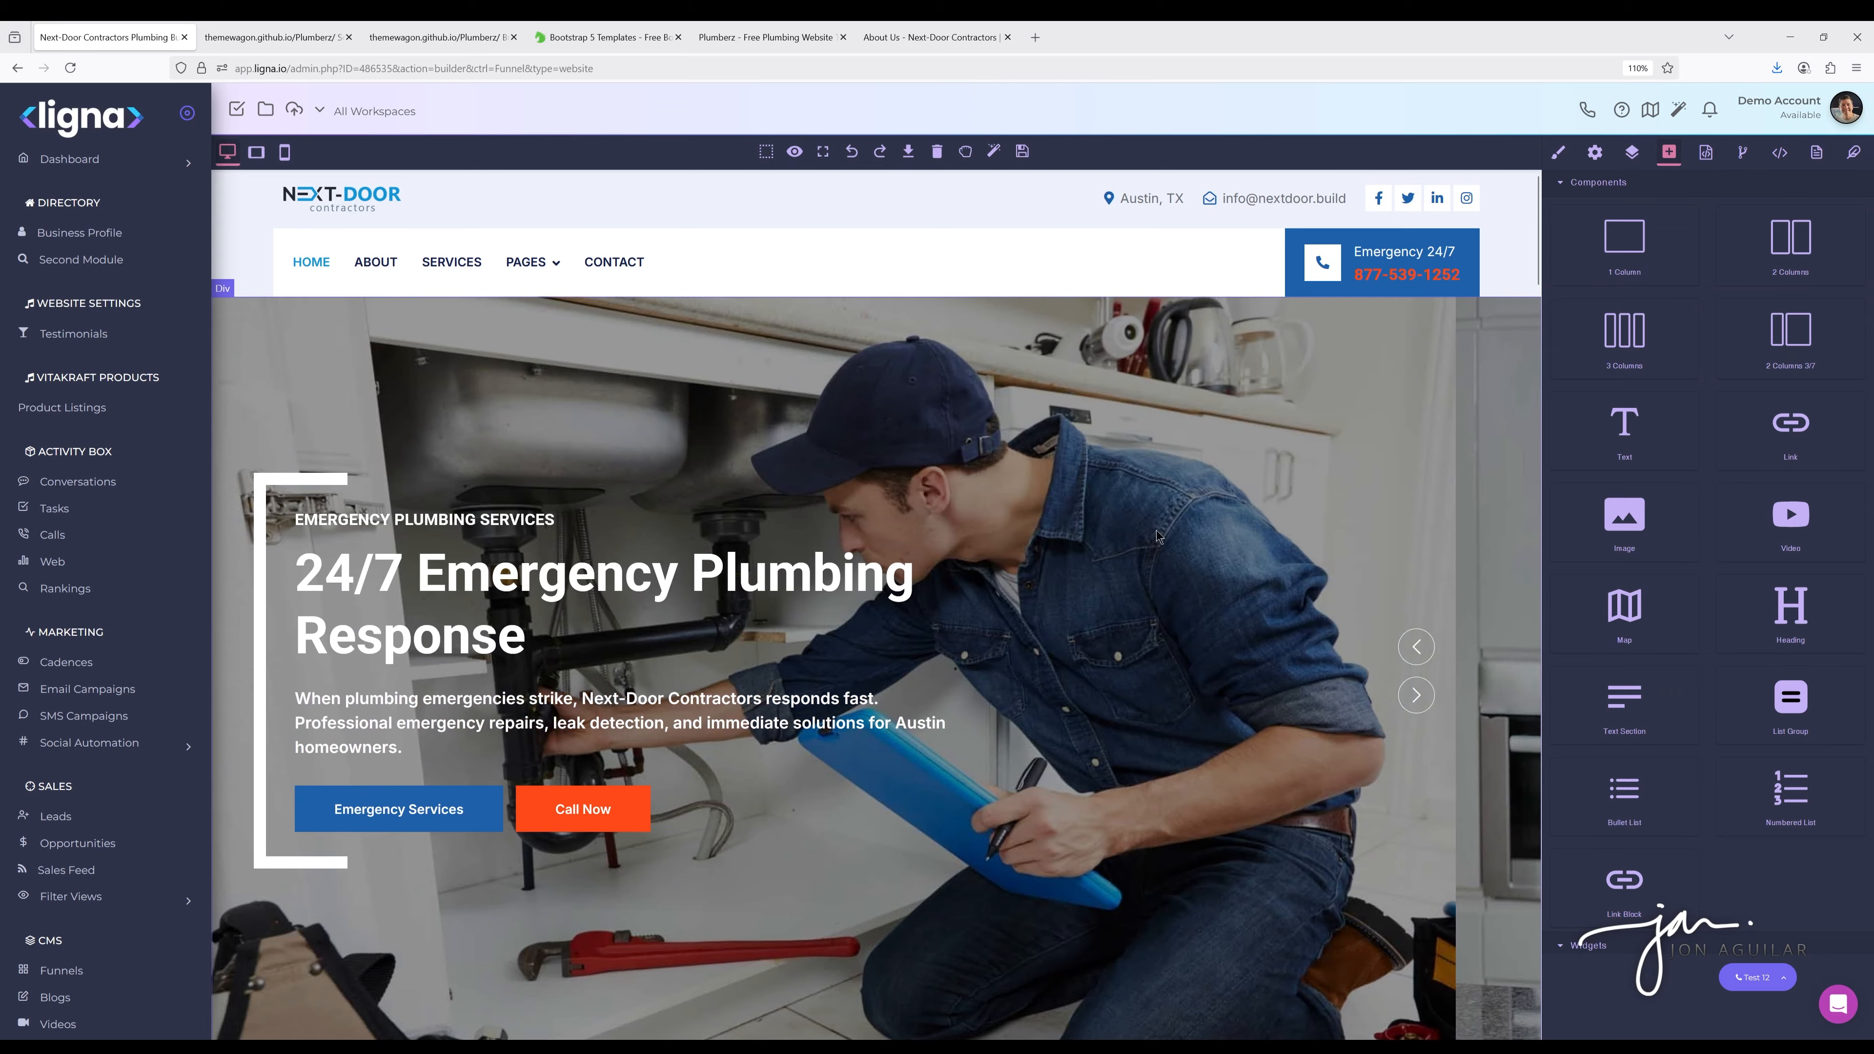
Replace the smaller photo in the Home page's About section with a profile picture from the Images folder, and check the larger photo's image picker
{"action": "scroll", "coordinate": [1156, 536], "scroll_direction": "down", "scroll_amount": 10}
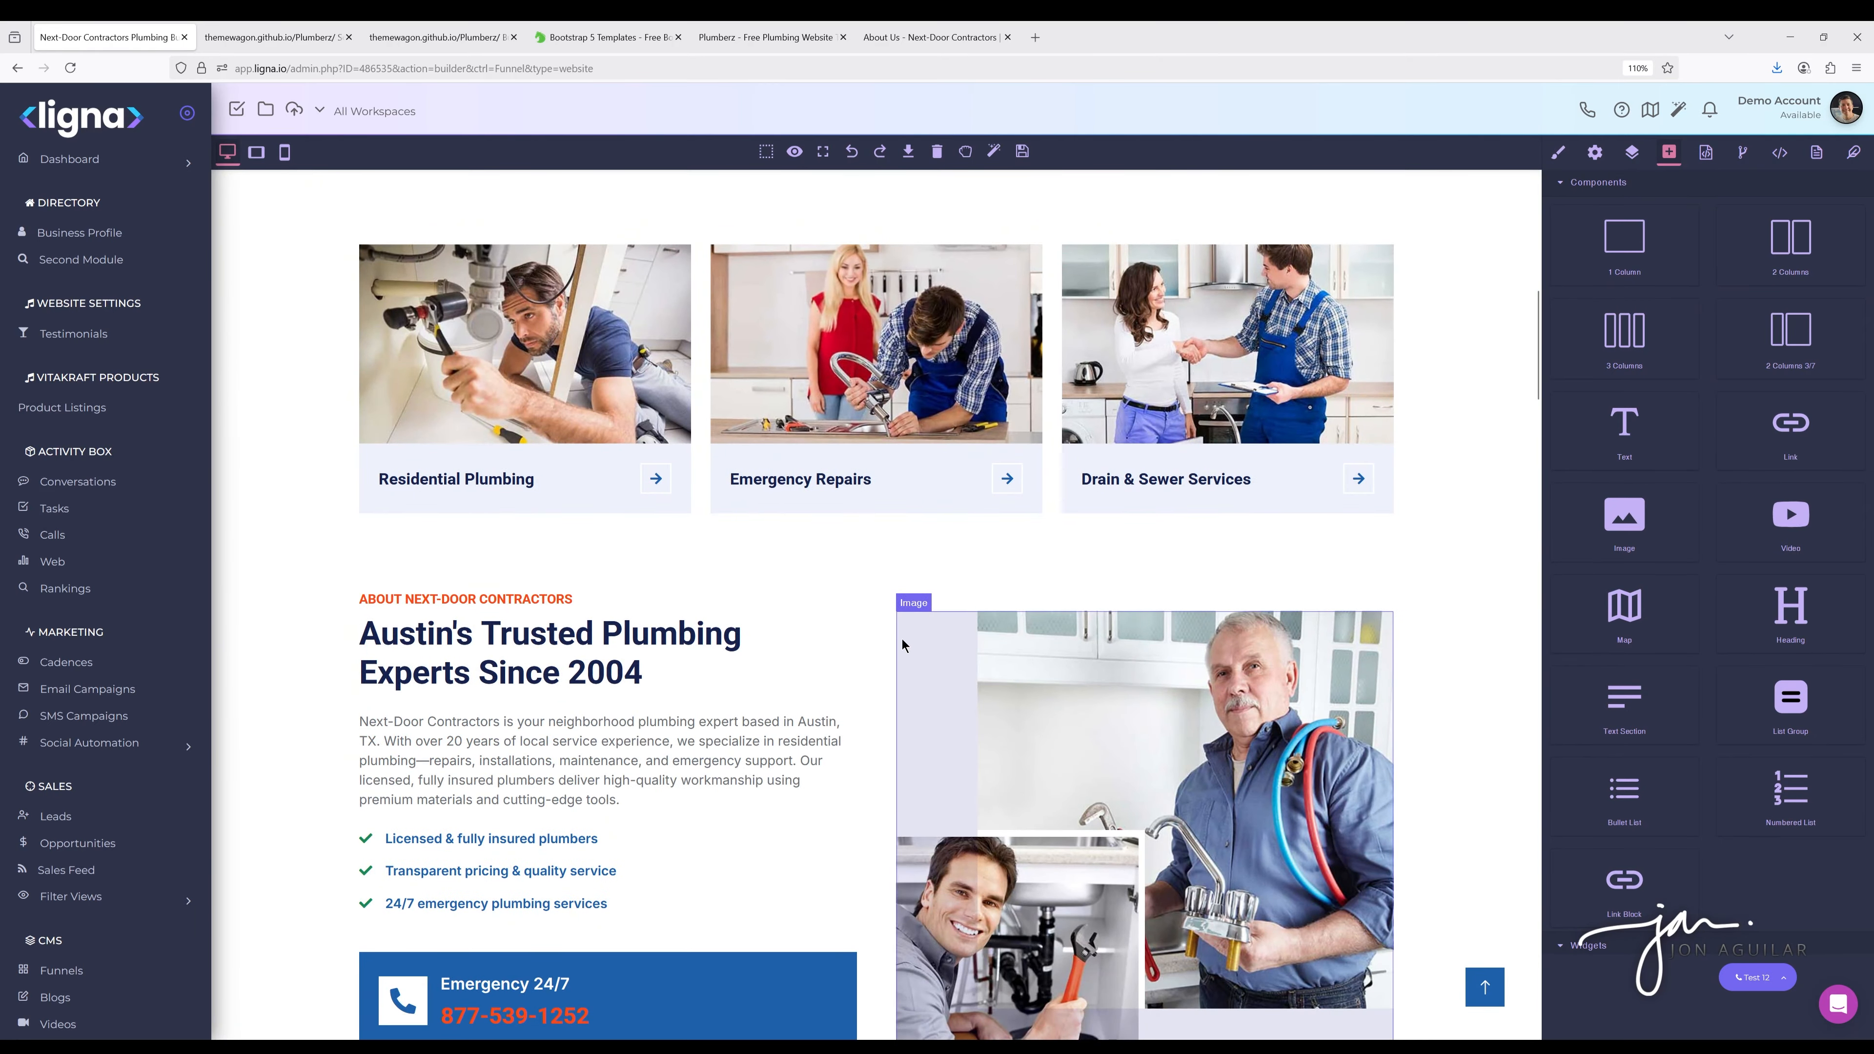
{"action": "scroll", "coordinate": [901, 638], "scroll_direction": "down", "scroll_amount": 5}
{"action": "scroll", "coordinate": [896, 629], "scroll_direction": "up", "scroll_amount": 3}
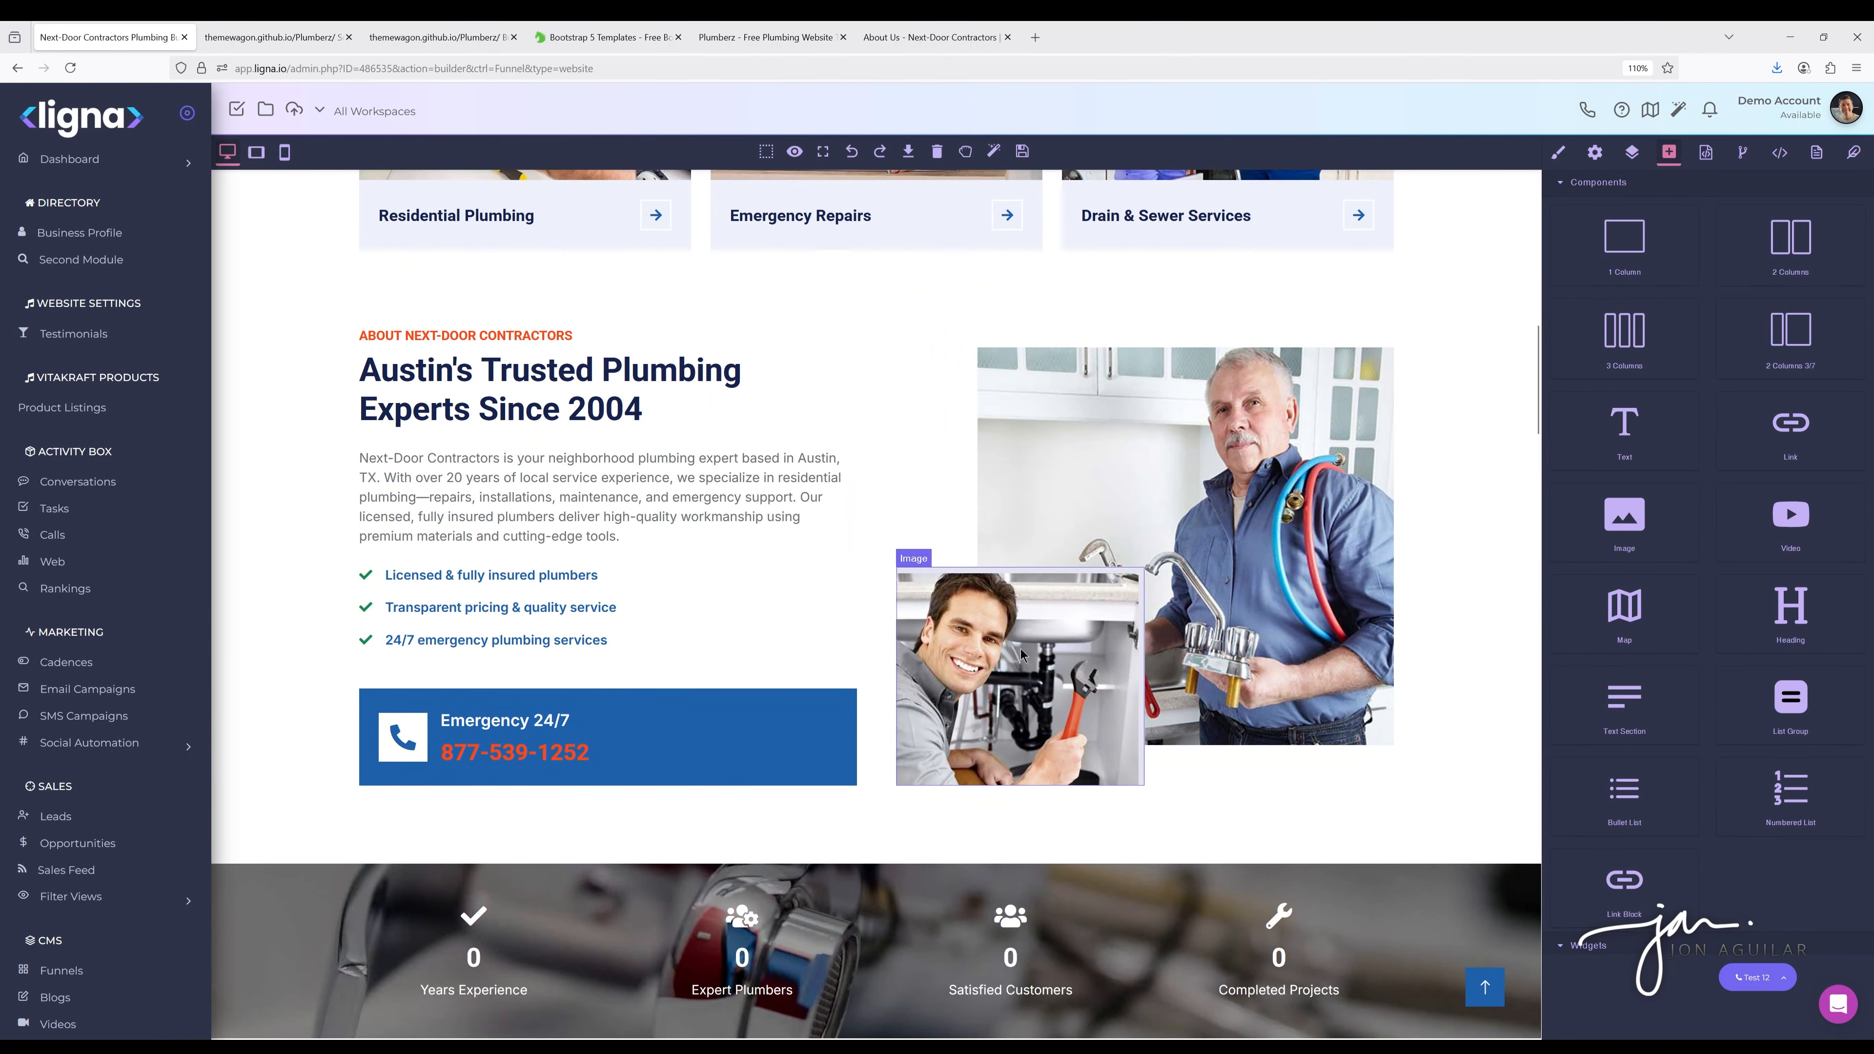
{"action": "double_click", "coordinate": [1021, 649]}
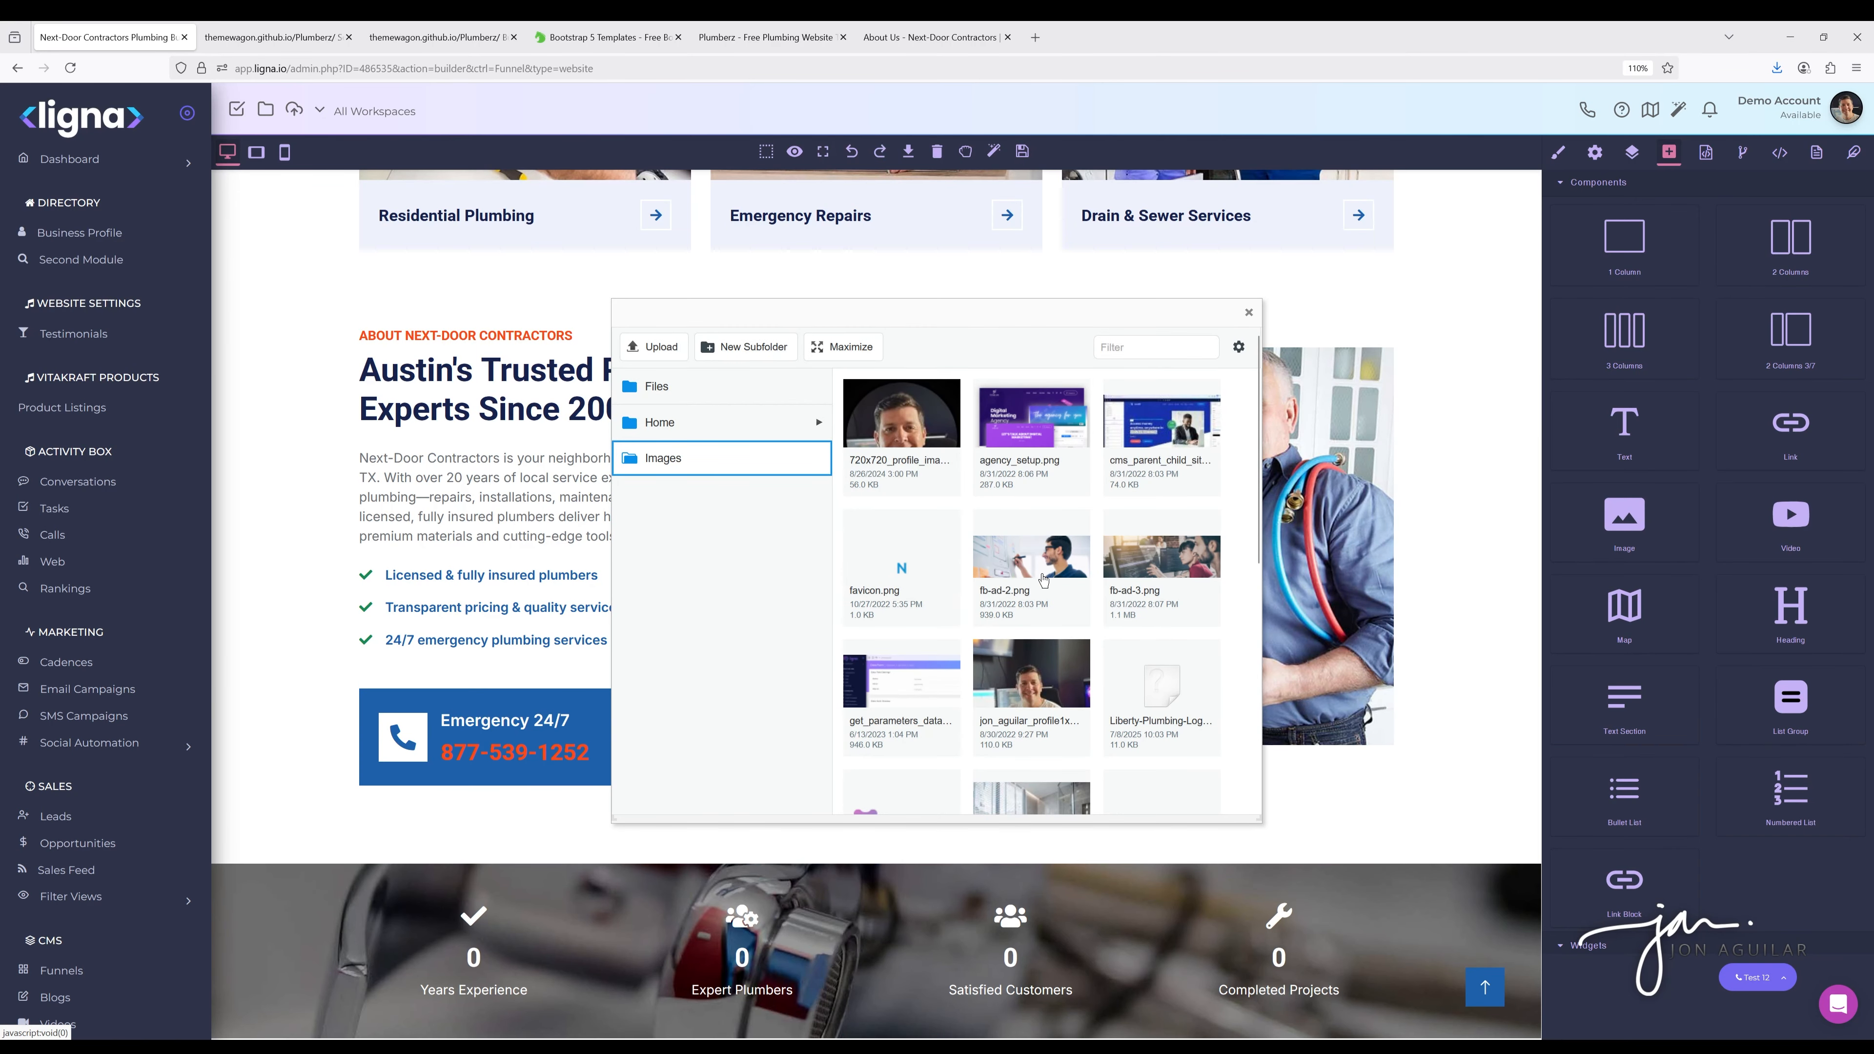
{"action": "mouse_move", "coordinate": [1043, 581]}
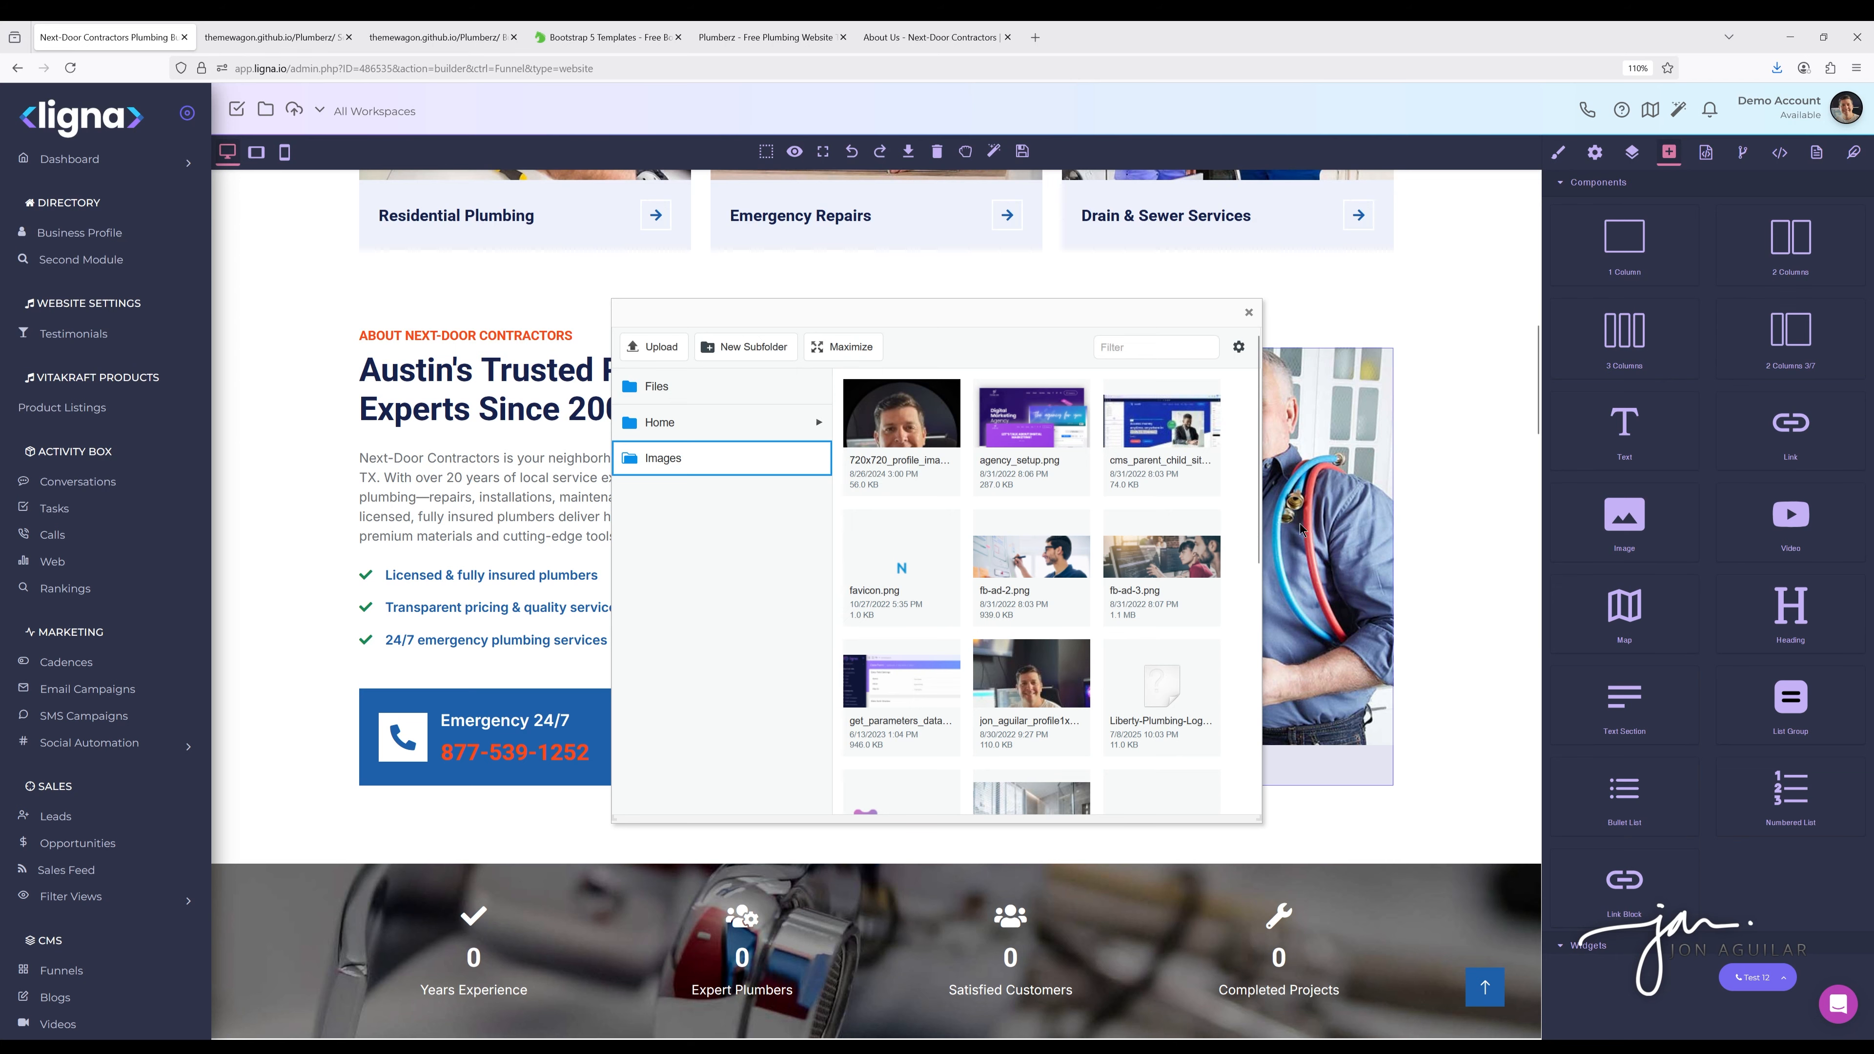
{"action": "left_click_drag", "start_coordinate": [947, 314], "coordinate": [877, 340]}
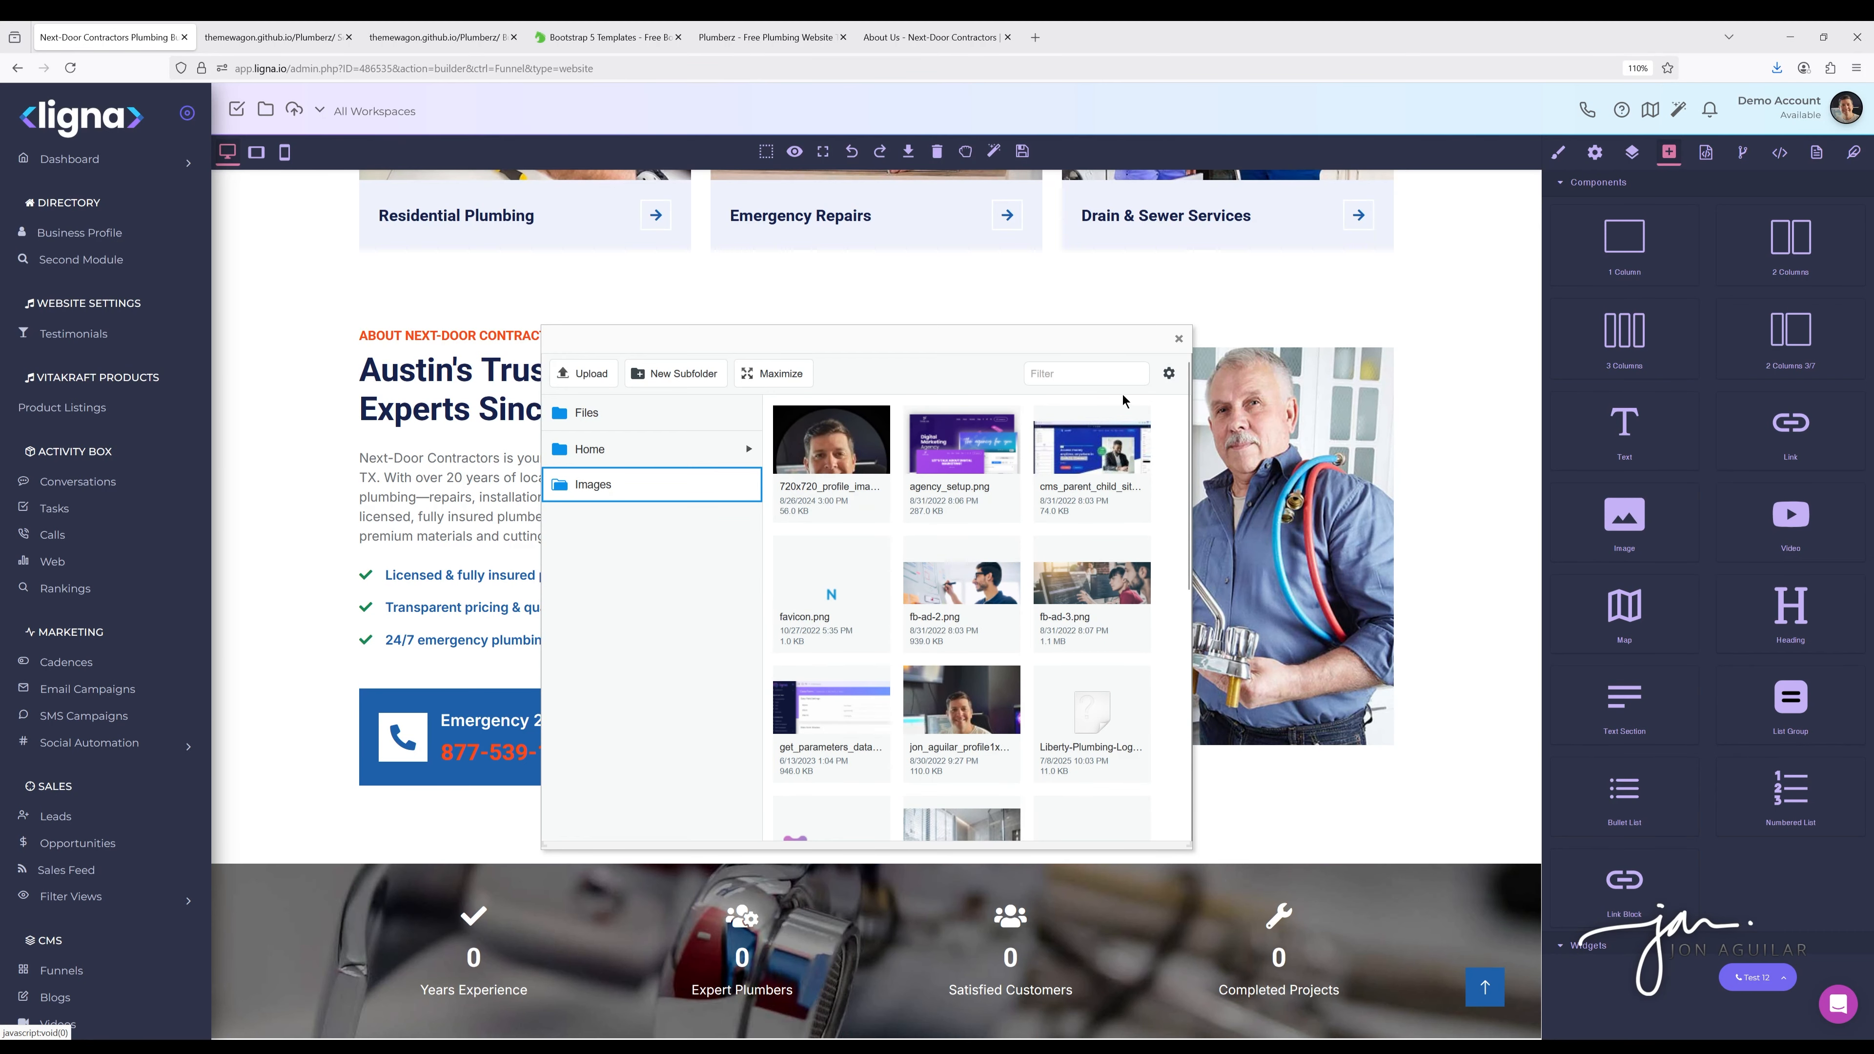
{"action": "left_click", "coordinate": [982, 702]}
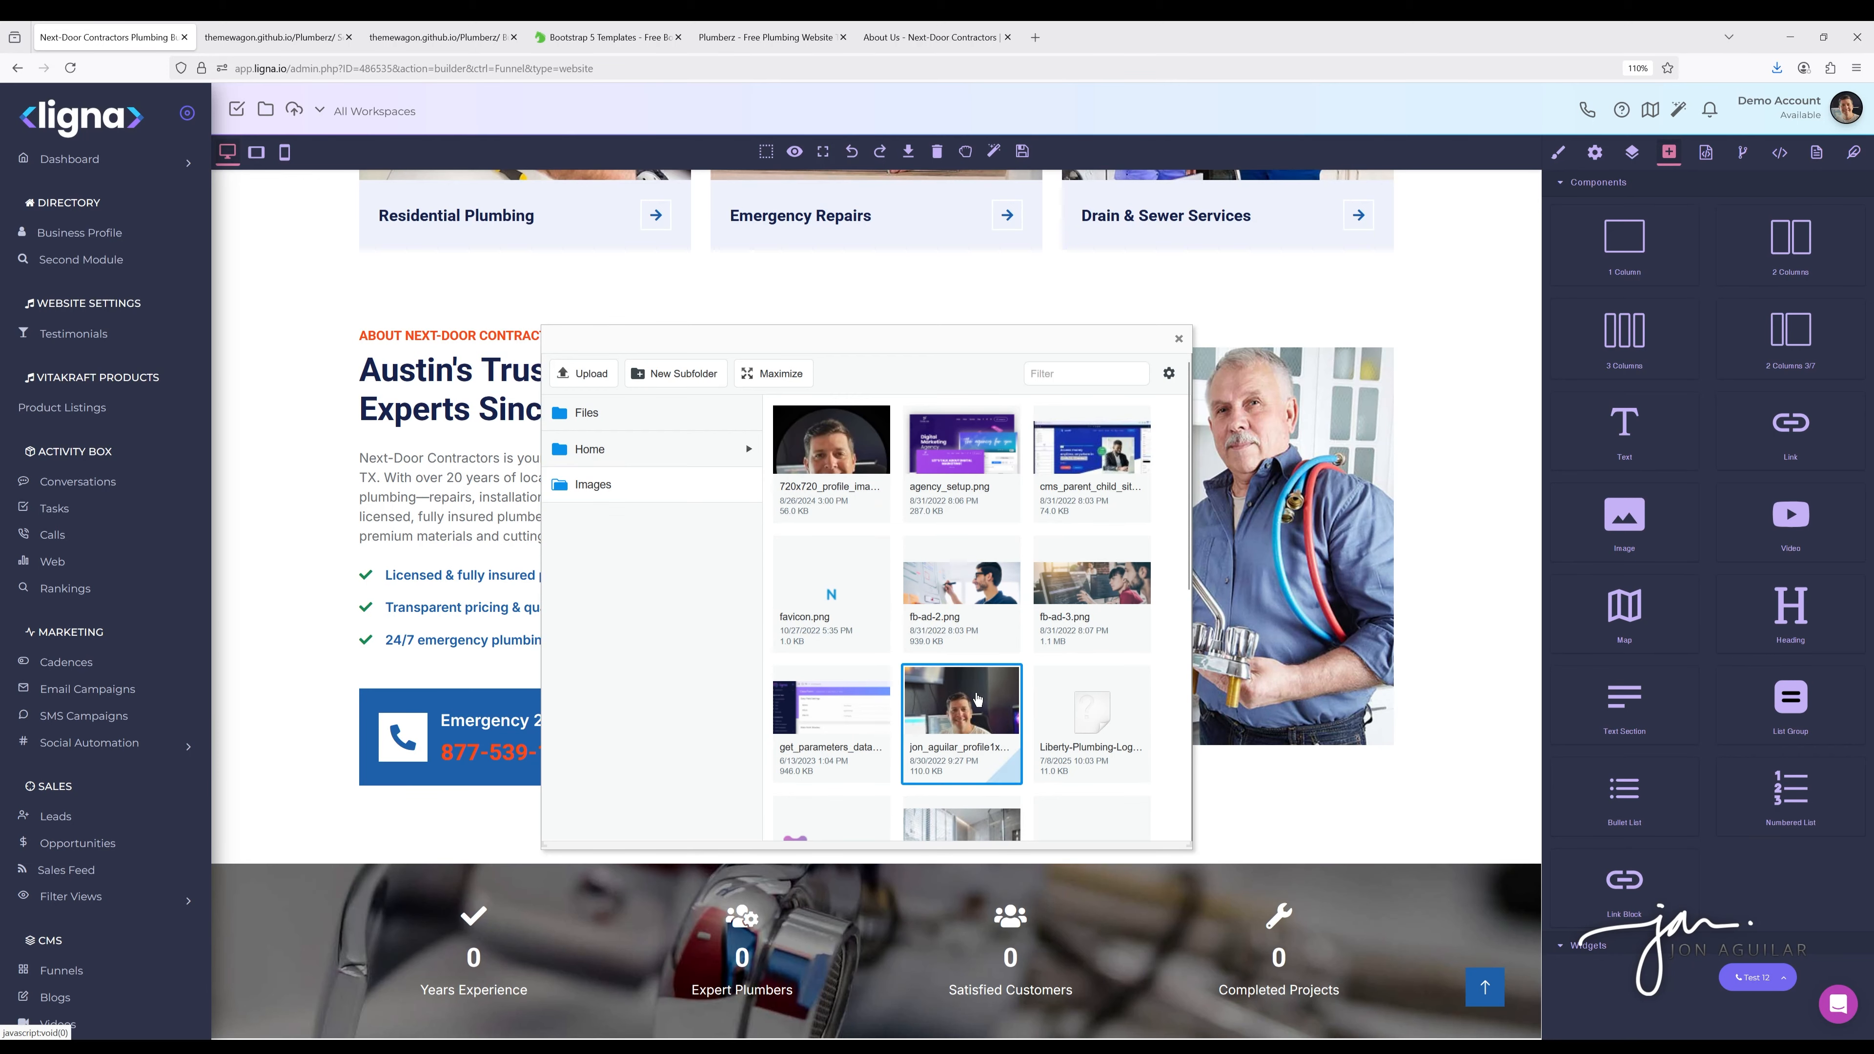
{"action": "left_click", "coordinate": [602, 372]}
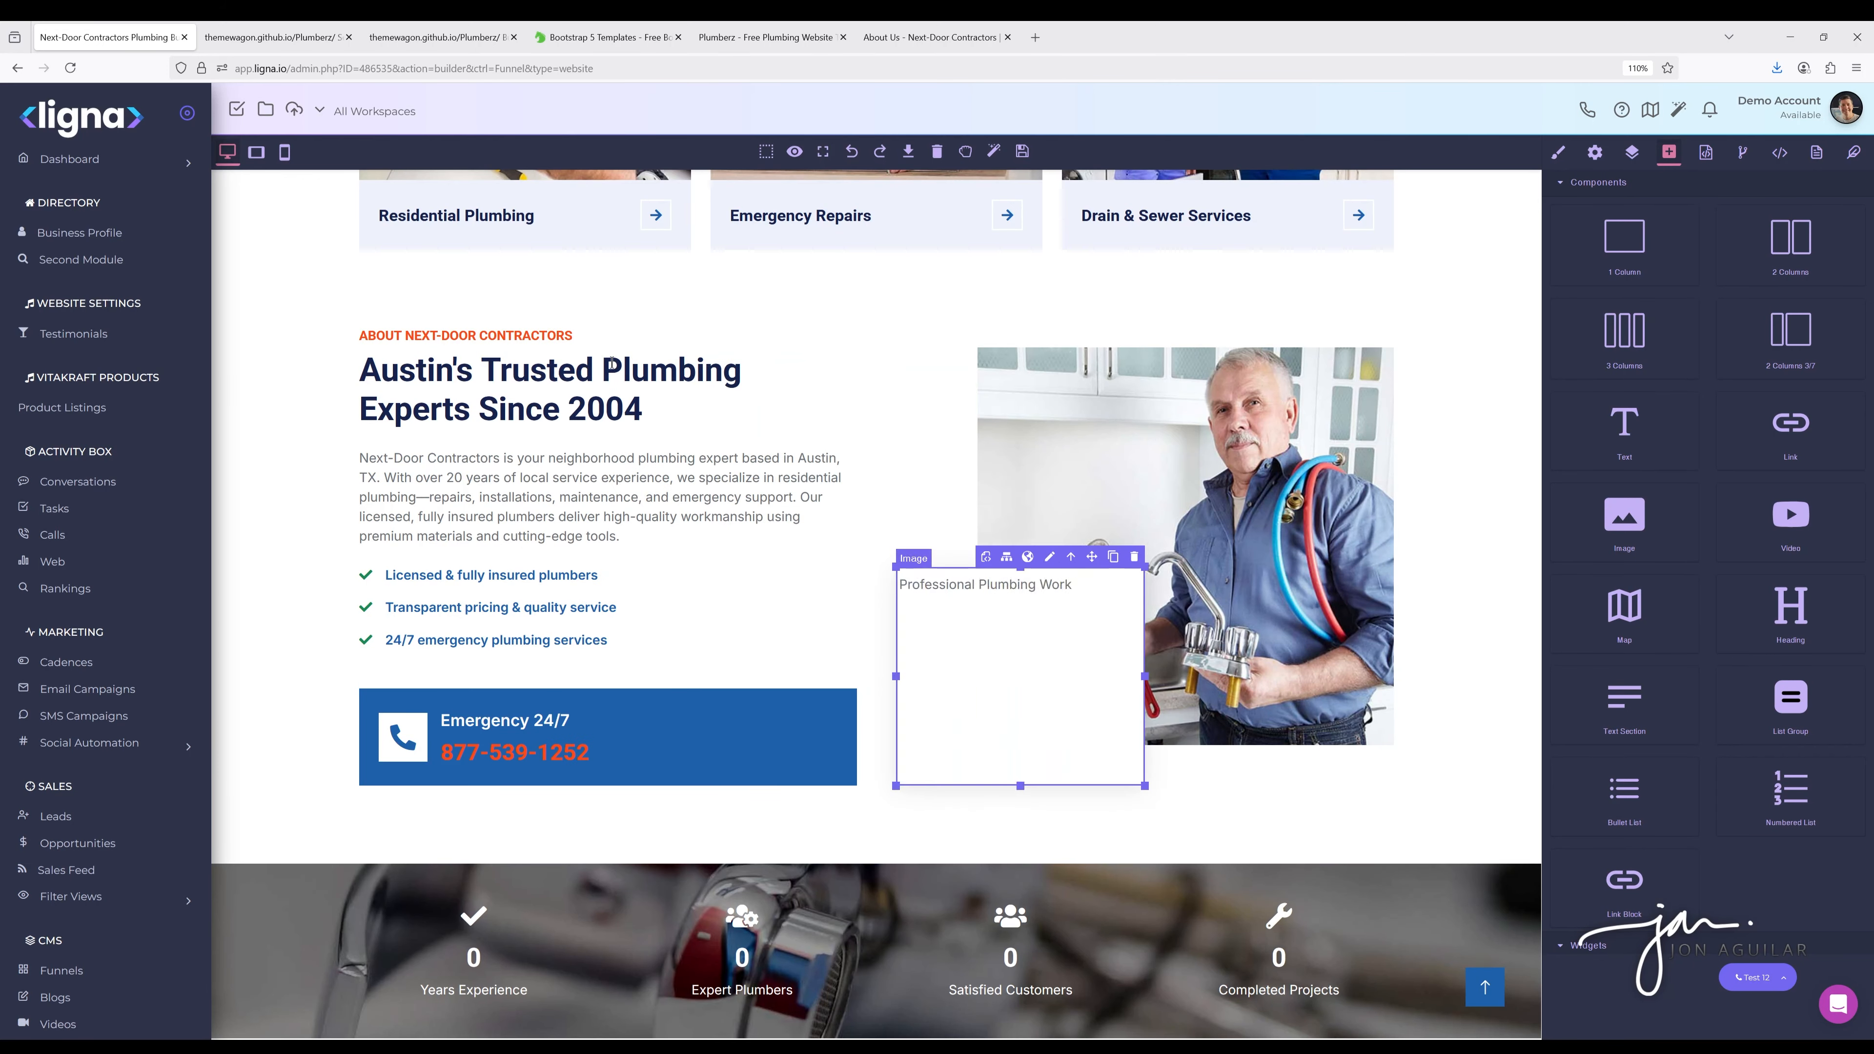
{"action": "double_click", "coordinate": [1243, 508]}
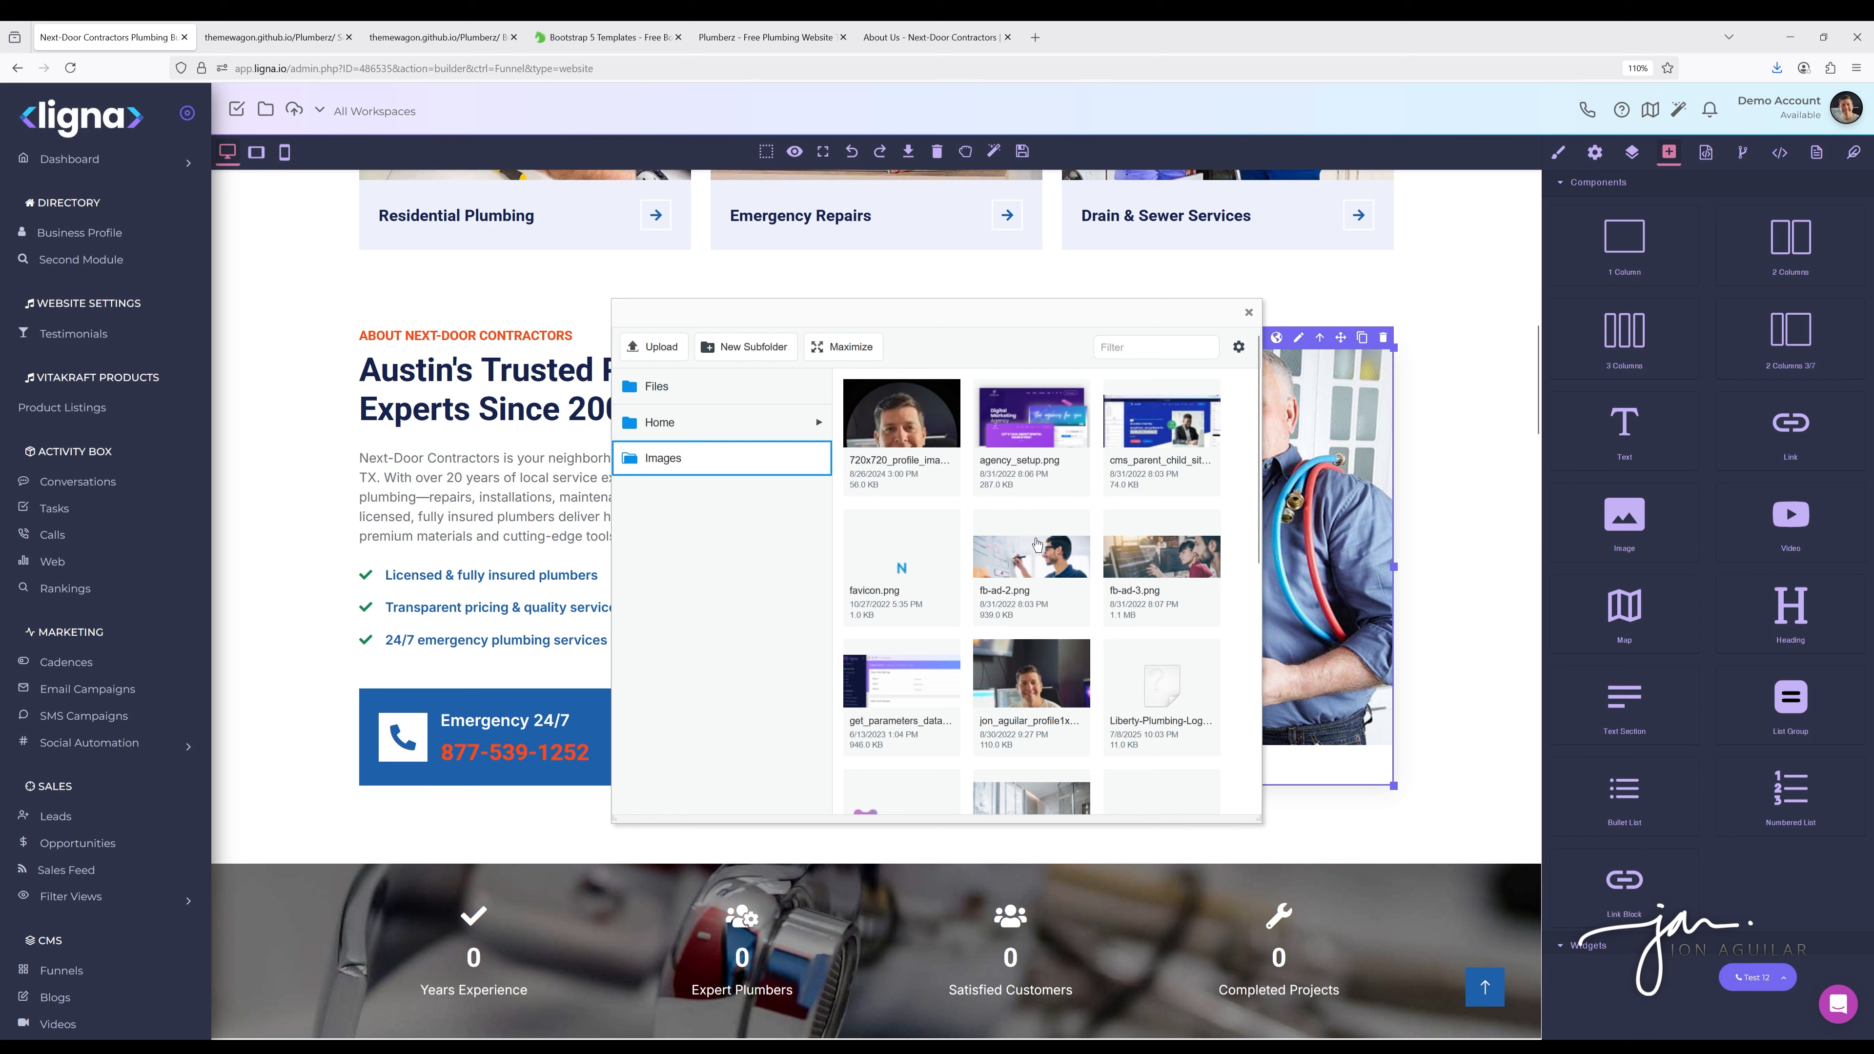
{"action": "left_click", "coordinate": [1249, 314]}
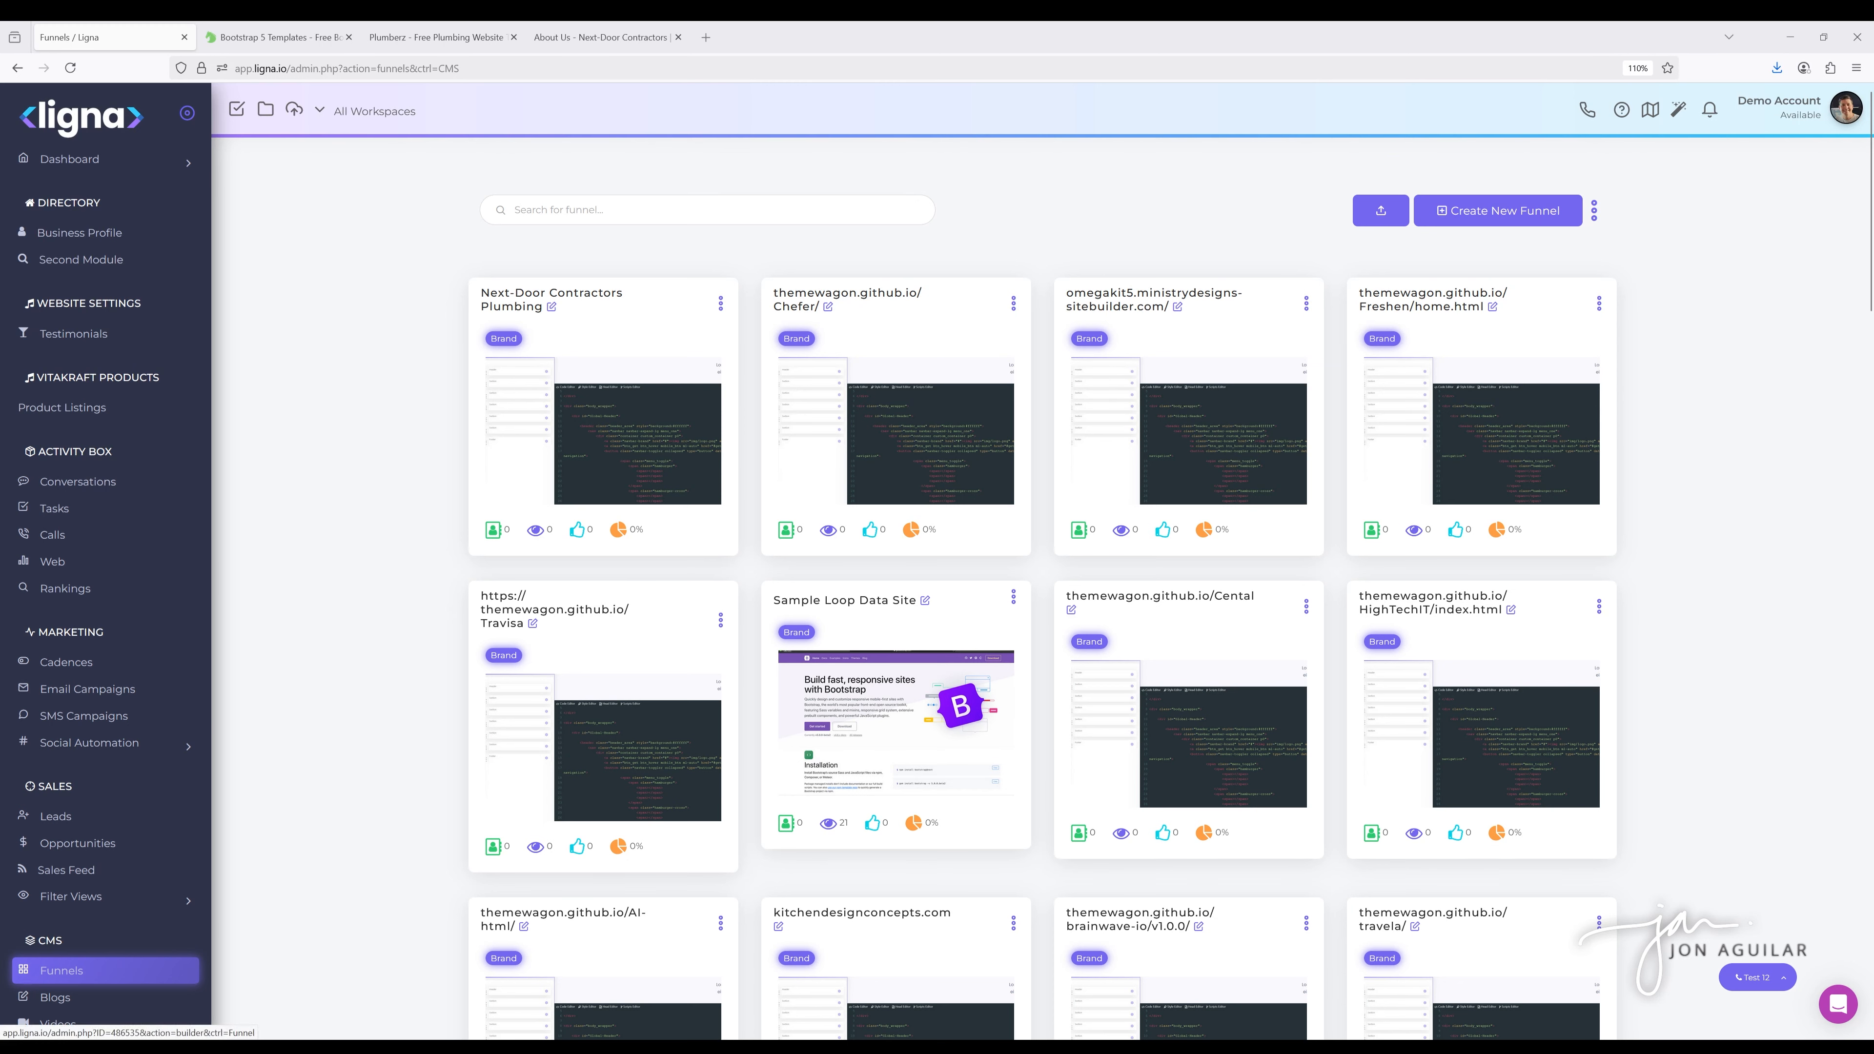
Open the Next-Door Contractors Plumbing funnel in the builder and load its Privacy Policy page
{"action": "left_click", "coordinate": [624, 436]}
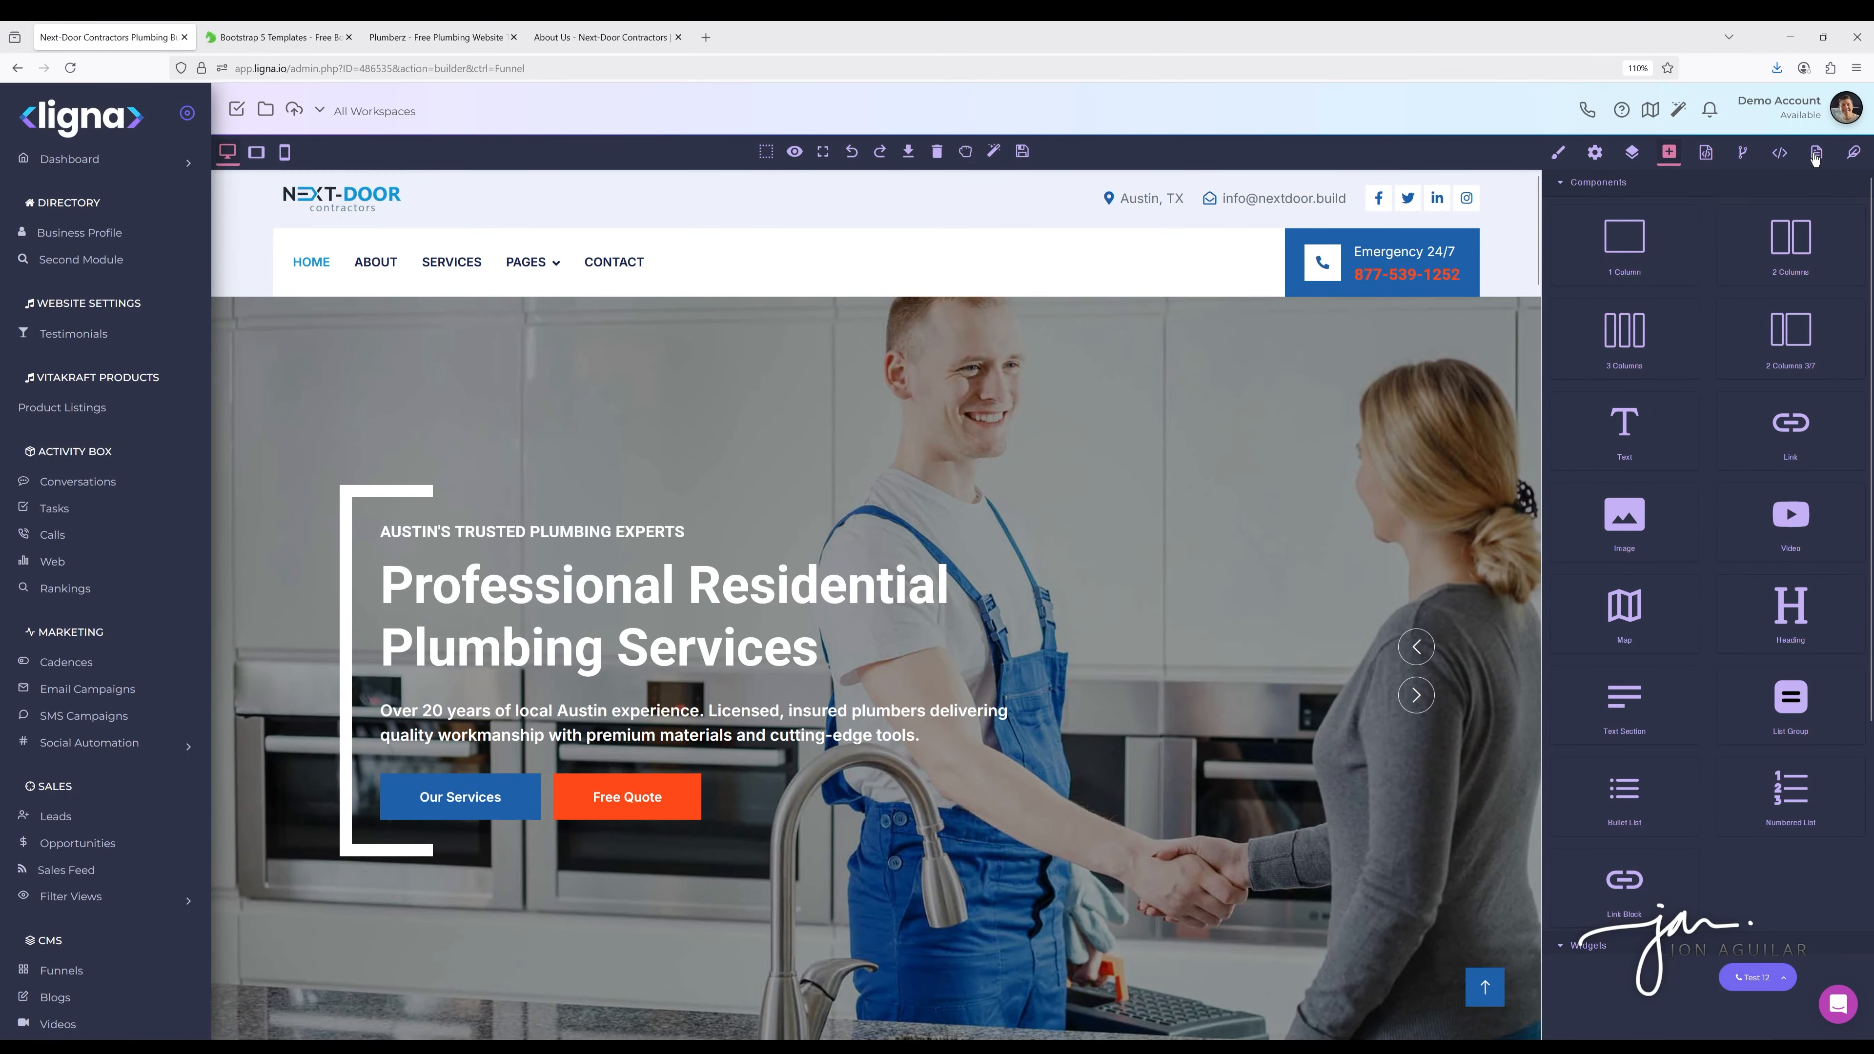
{"action": "left_click", "coordinate": [1816, 155]}
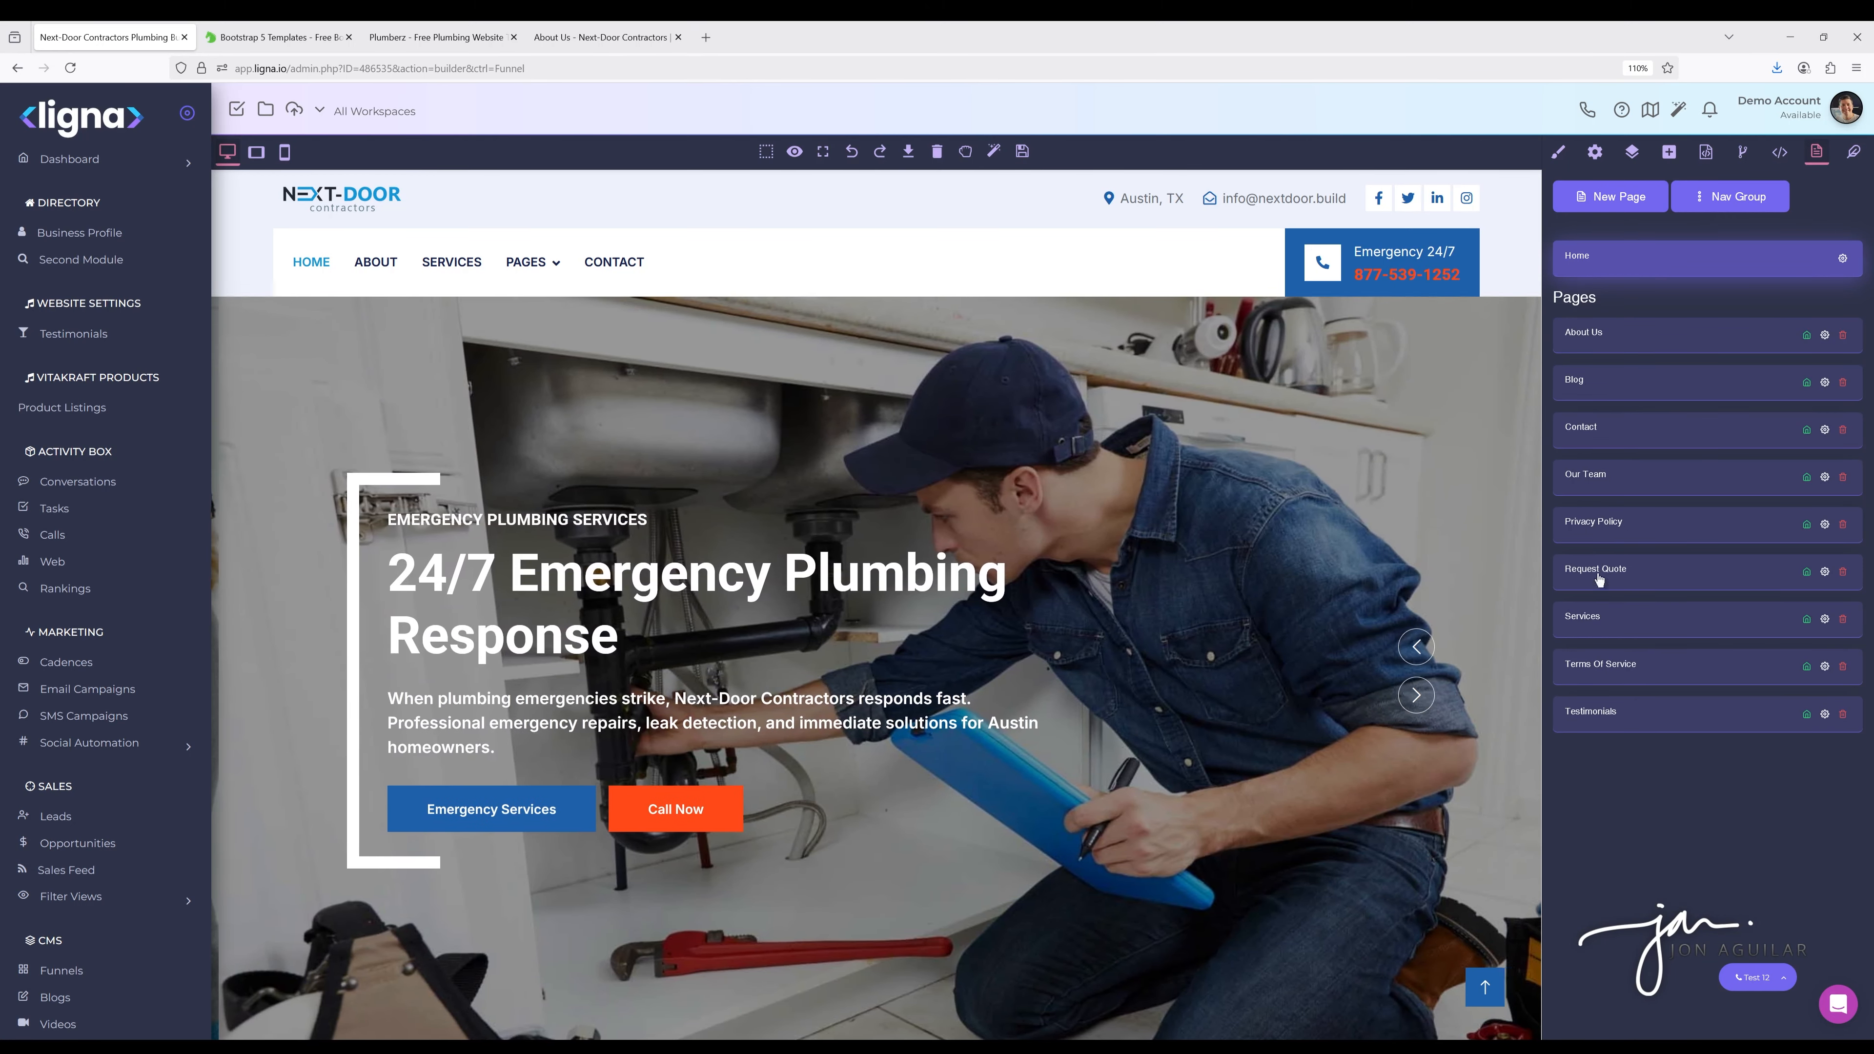
{"action": "left_click", "coordinate": [1592, 521]}
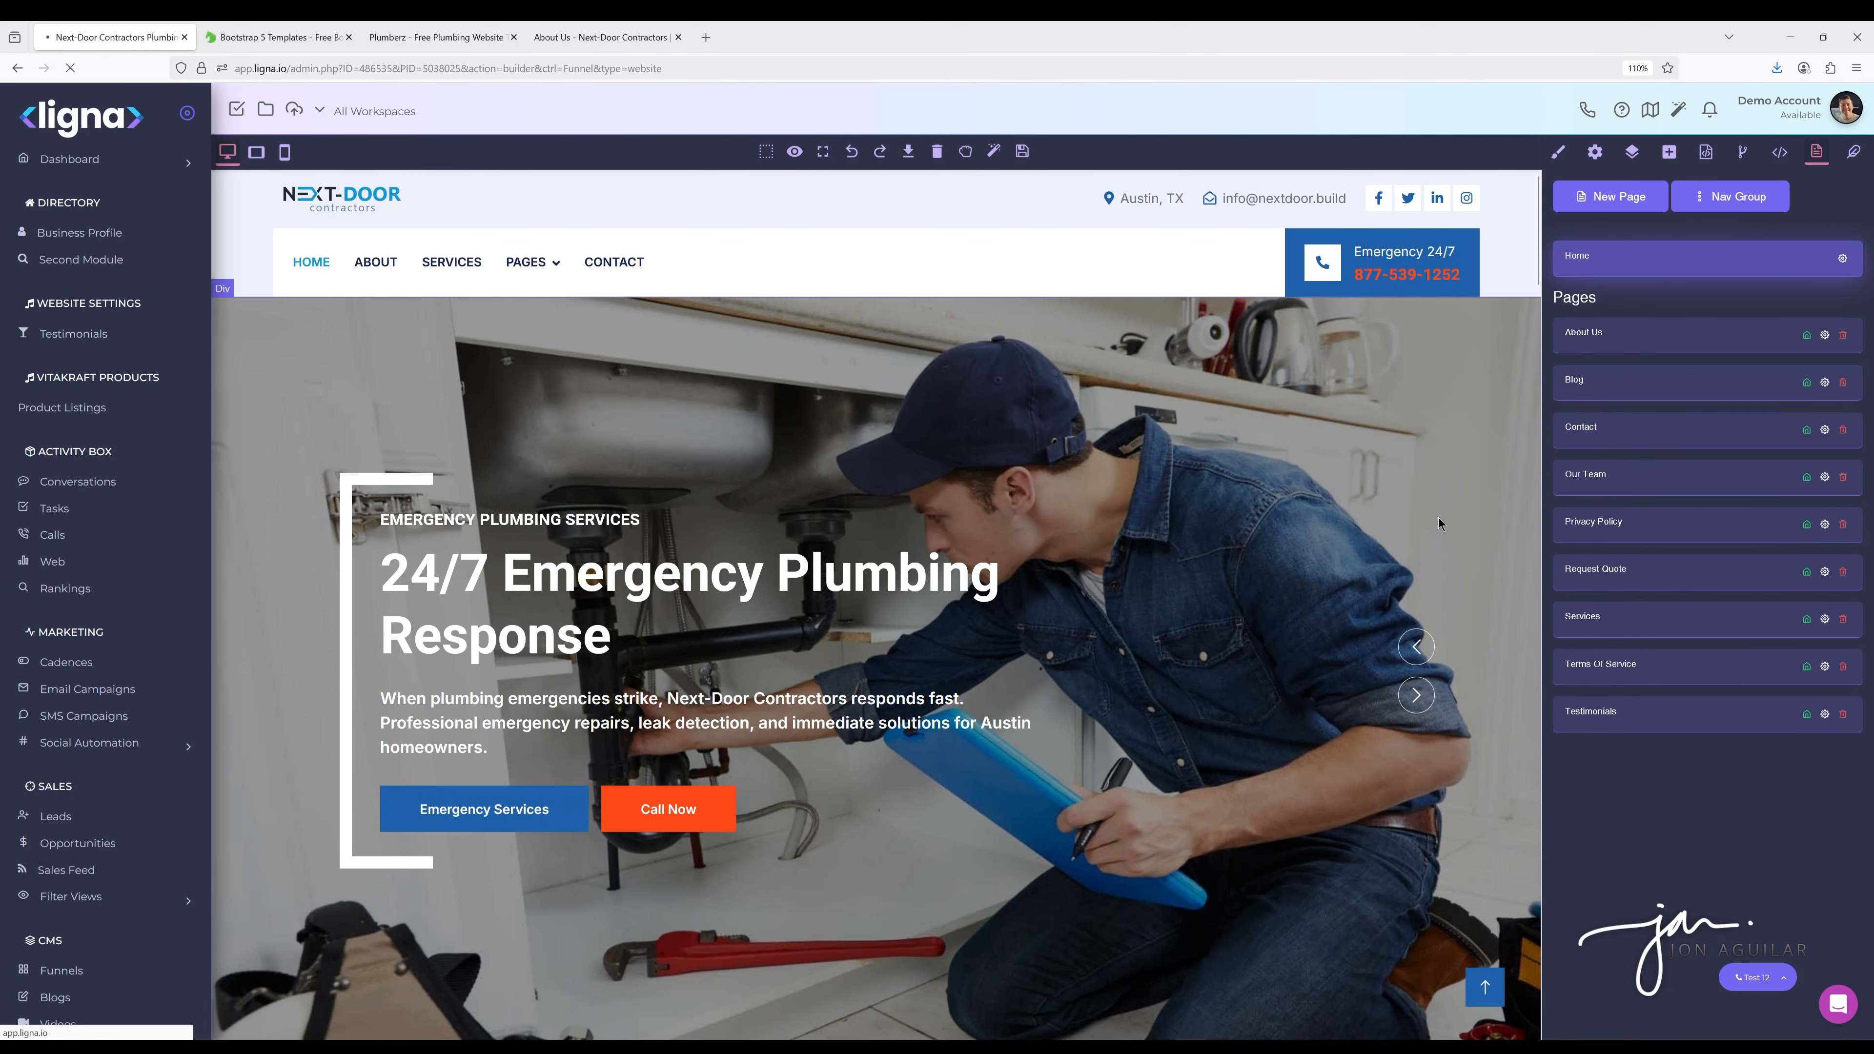
Review the Privacy Policy's sections from information collection to data retention, and return to the page header
{"action": "scroll", "coordinate": [1192, 628], "scroll_direction": "down", "scroll_amount": 2}
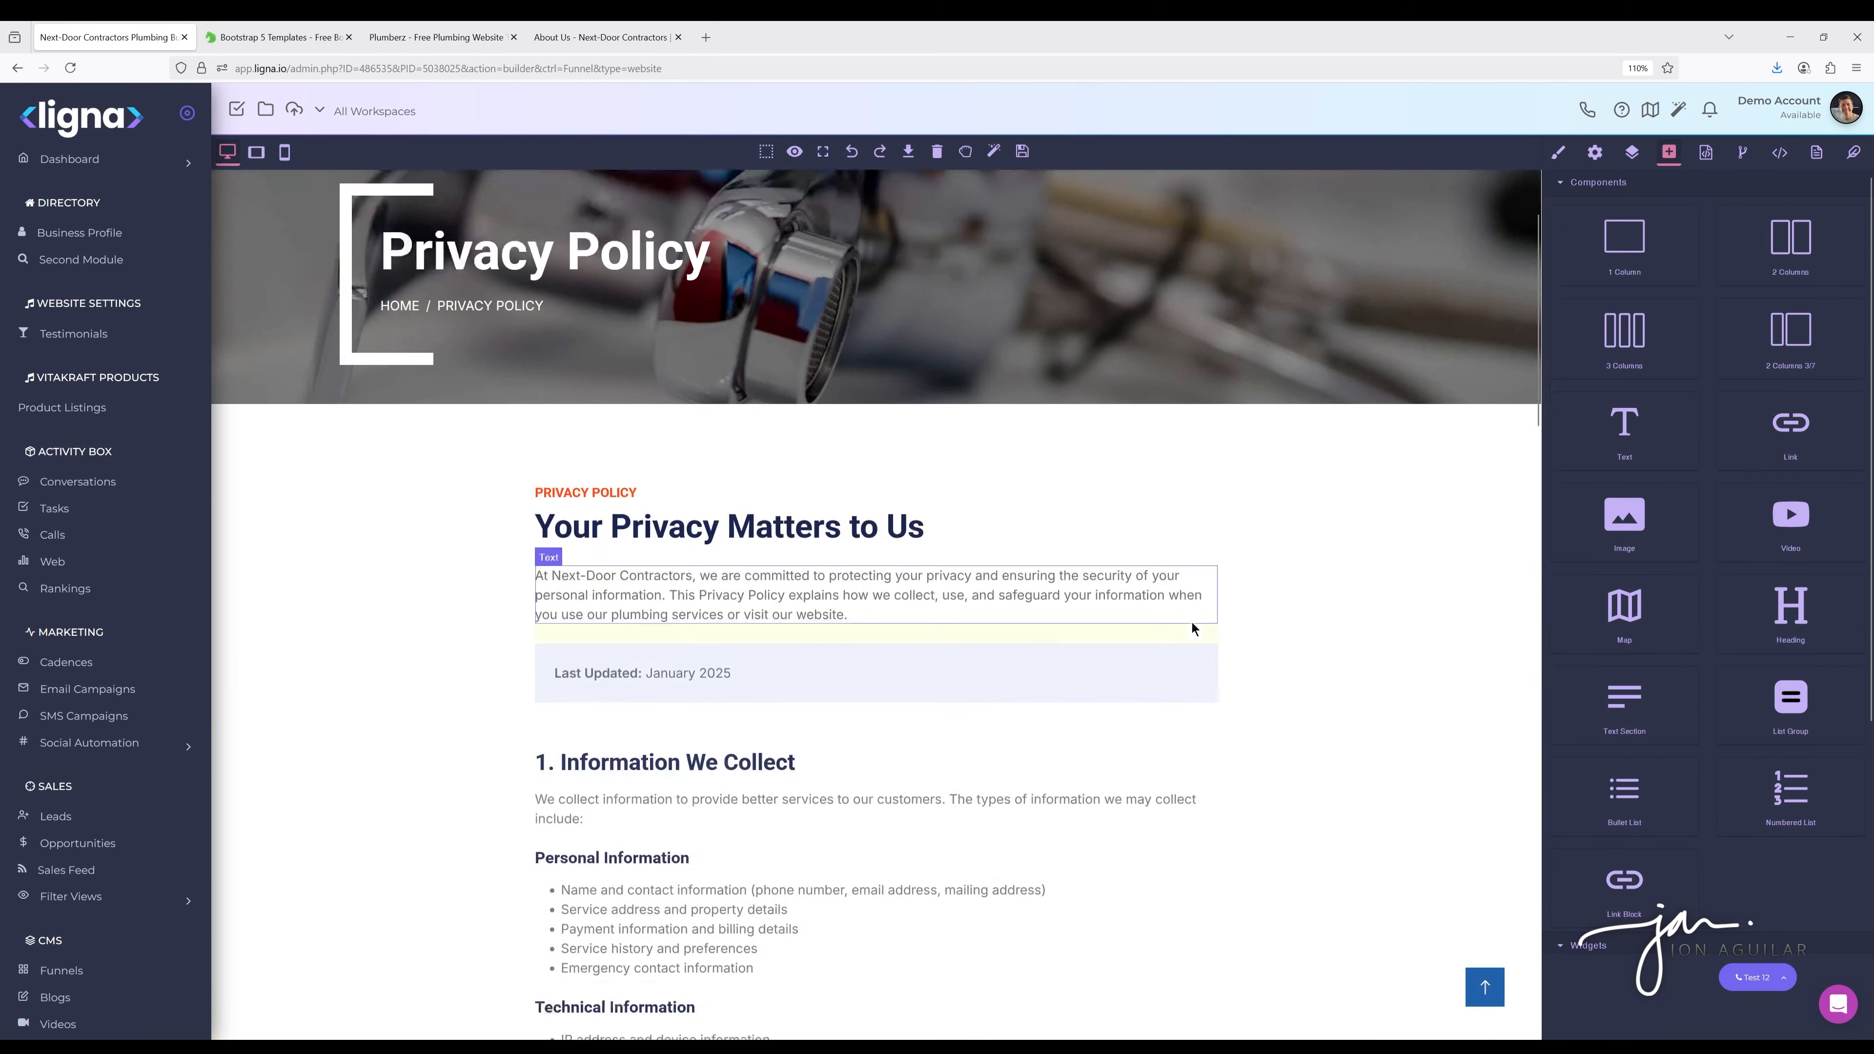
{"action": "scroll", "coordinate": [1192, 622], "scroll_direction": "down", "scroll_amount": 8}
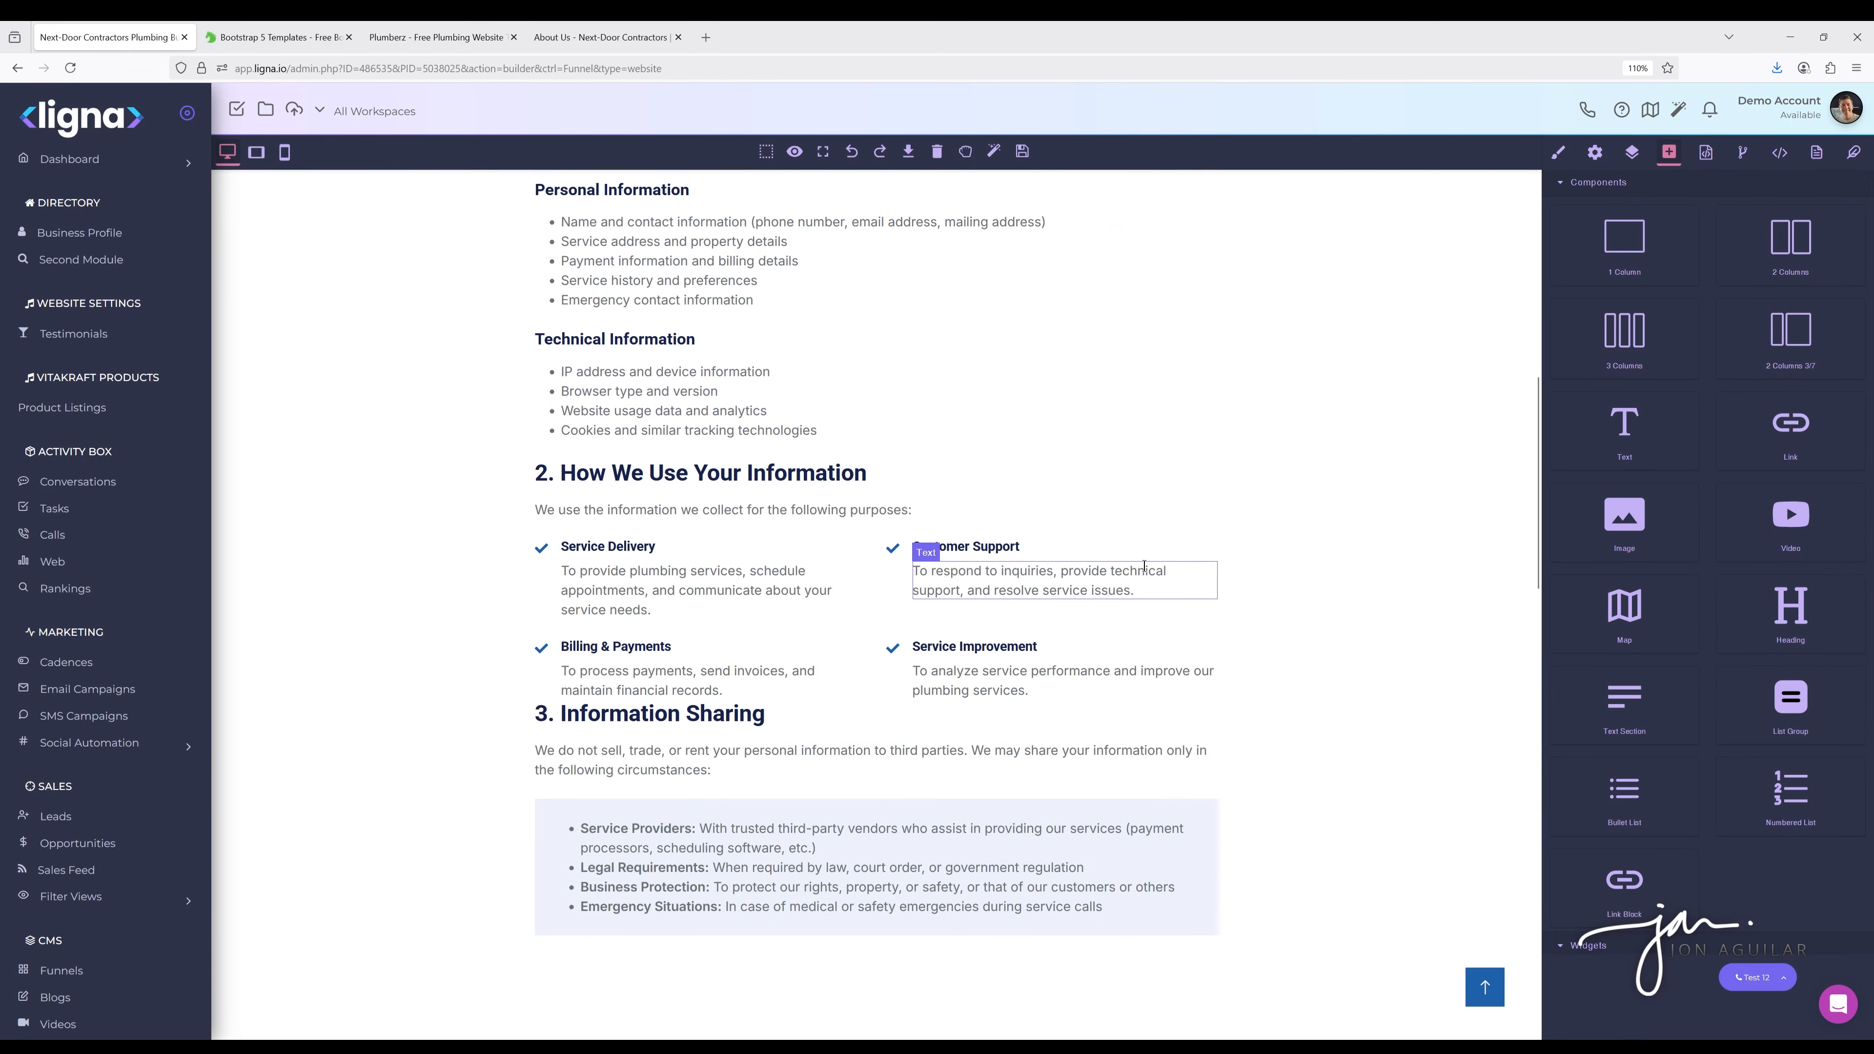
{"action": "scroll", "coordinate": [1159, 583], "scroll_direction": "down", "scroll_amount": 4}
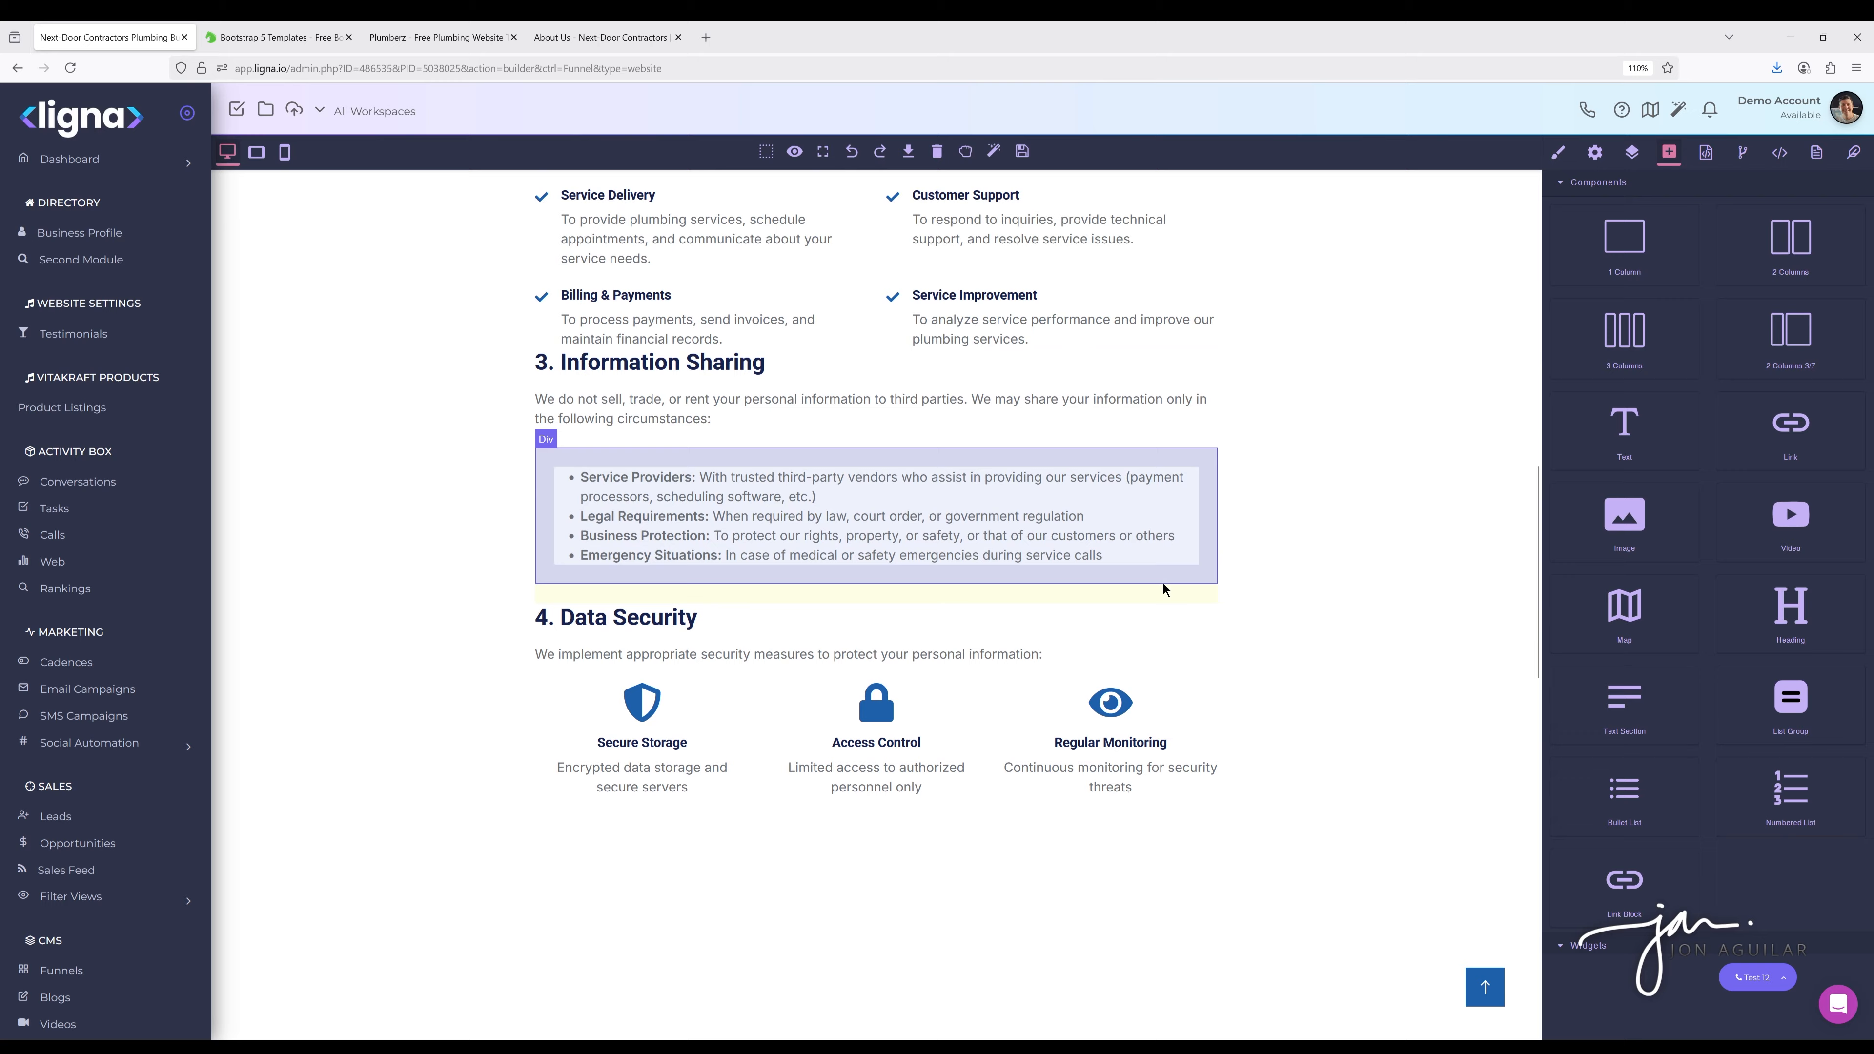
{"action": "scroll", "coordinate": [1166, 588], "scroll_direction": "down", "scroll_amount": 5}
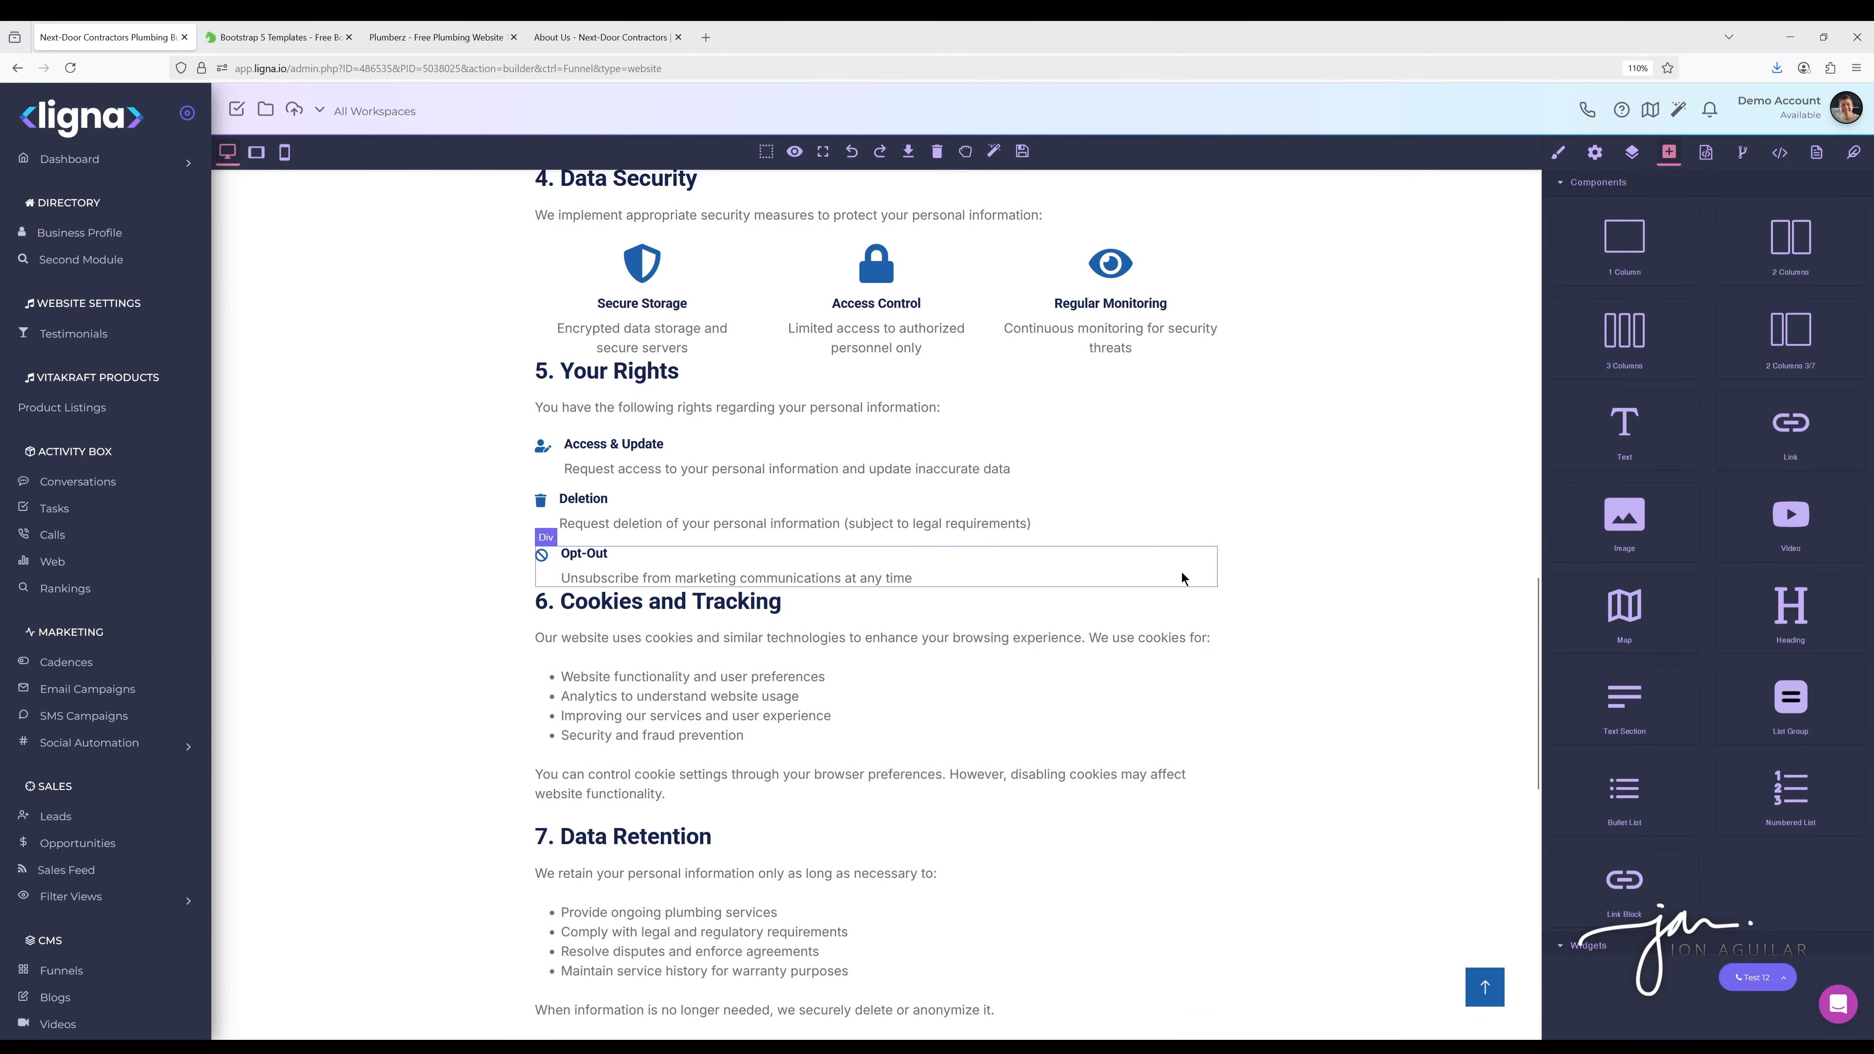
{"action": "scroll", "coordinate": [1183, 577], "scroll_direction": "up", "scroll_amount": 7}
{"action": "scroll", "coordinate": [1183, 573], "scroll_direction": "up", "scroll_amount": 13}
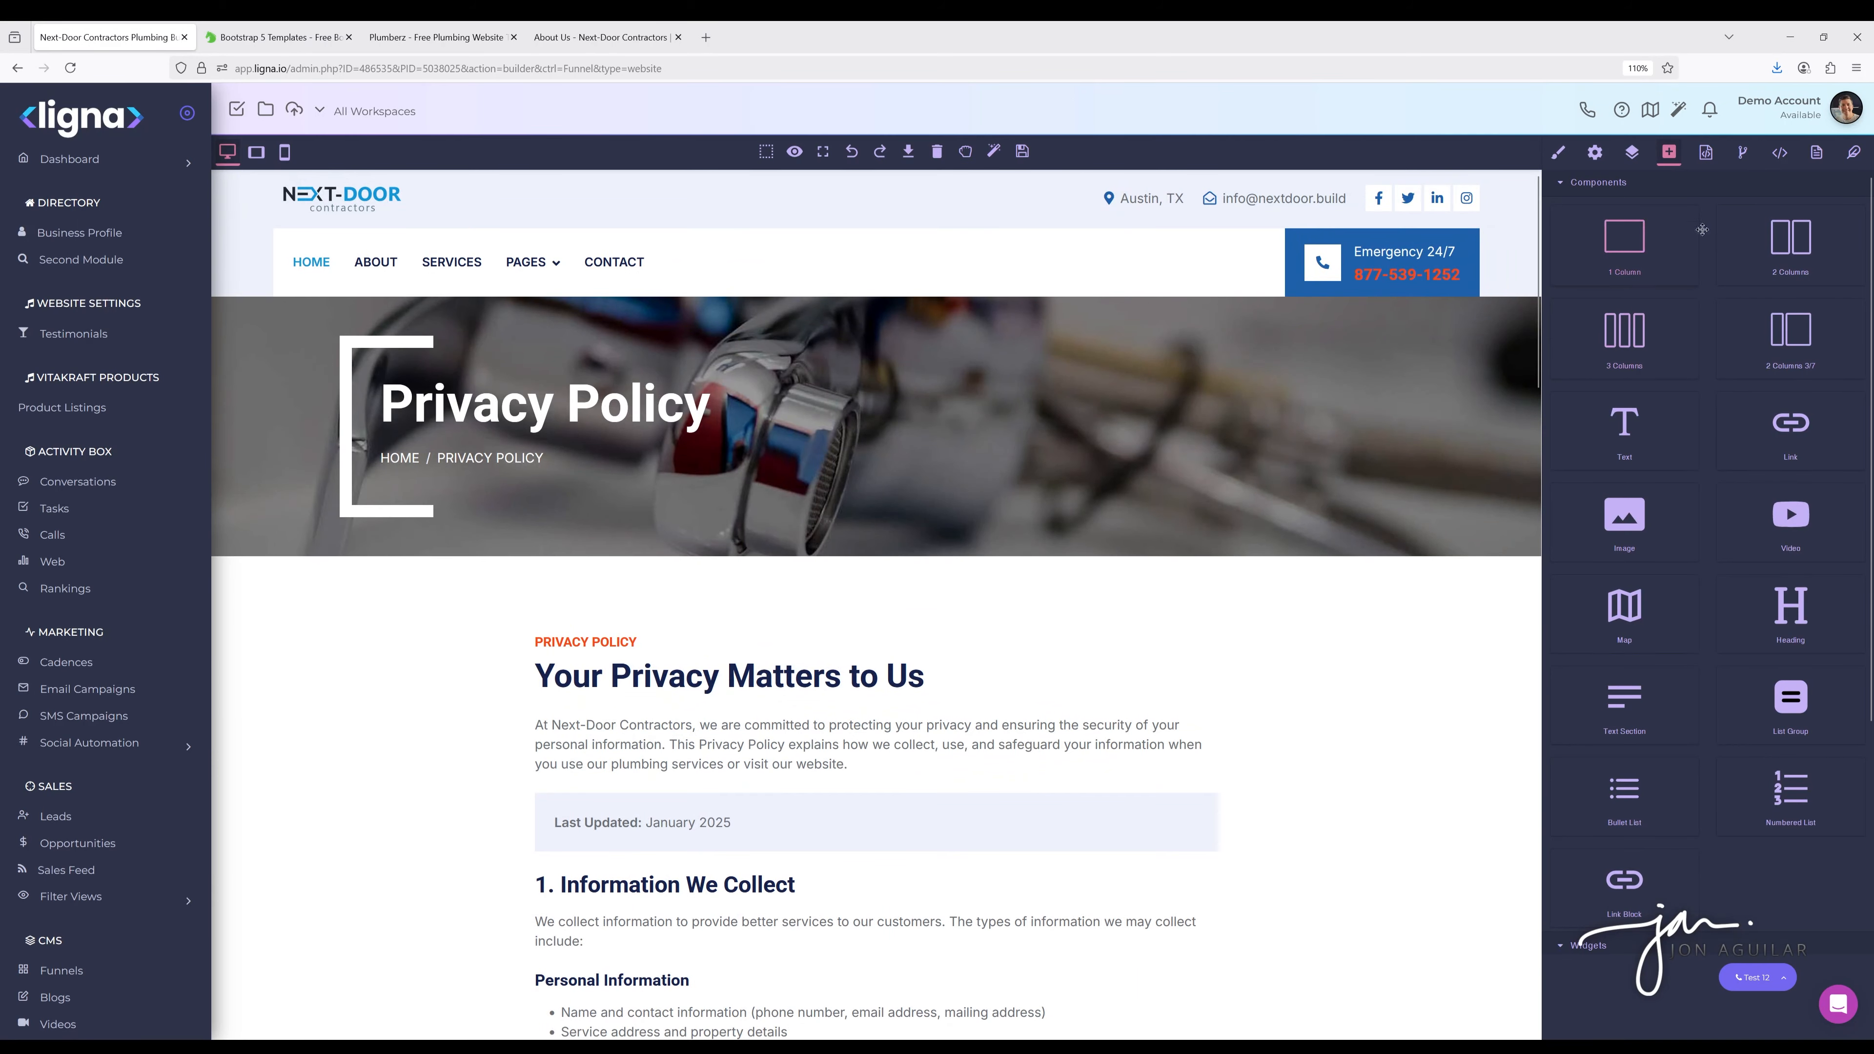
Load the Terms of Service page in the builder and review its sections on the service agreement, pricing and customer responsibilities
{"action": "left_click", "coordinate": [1816, 153]}
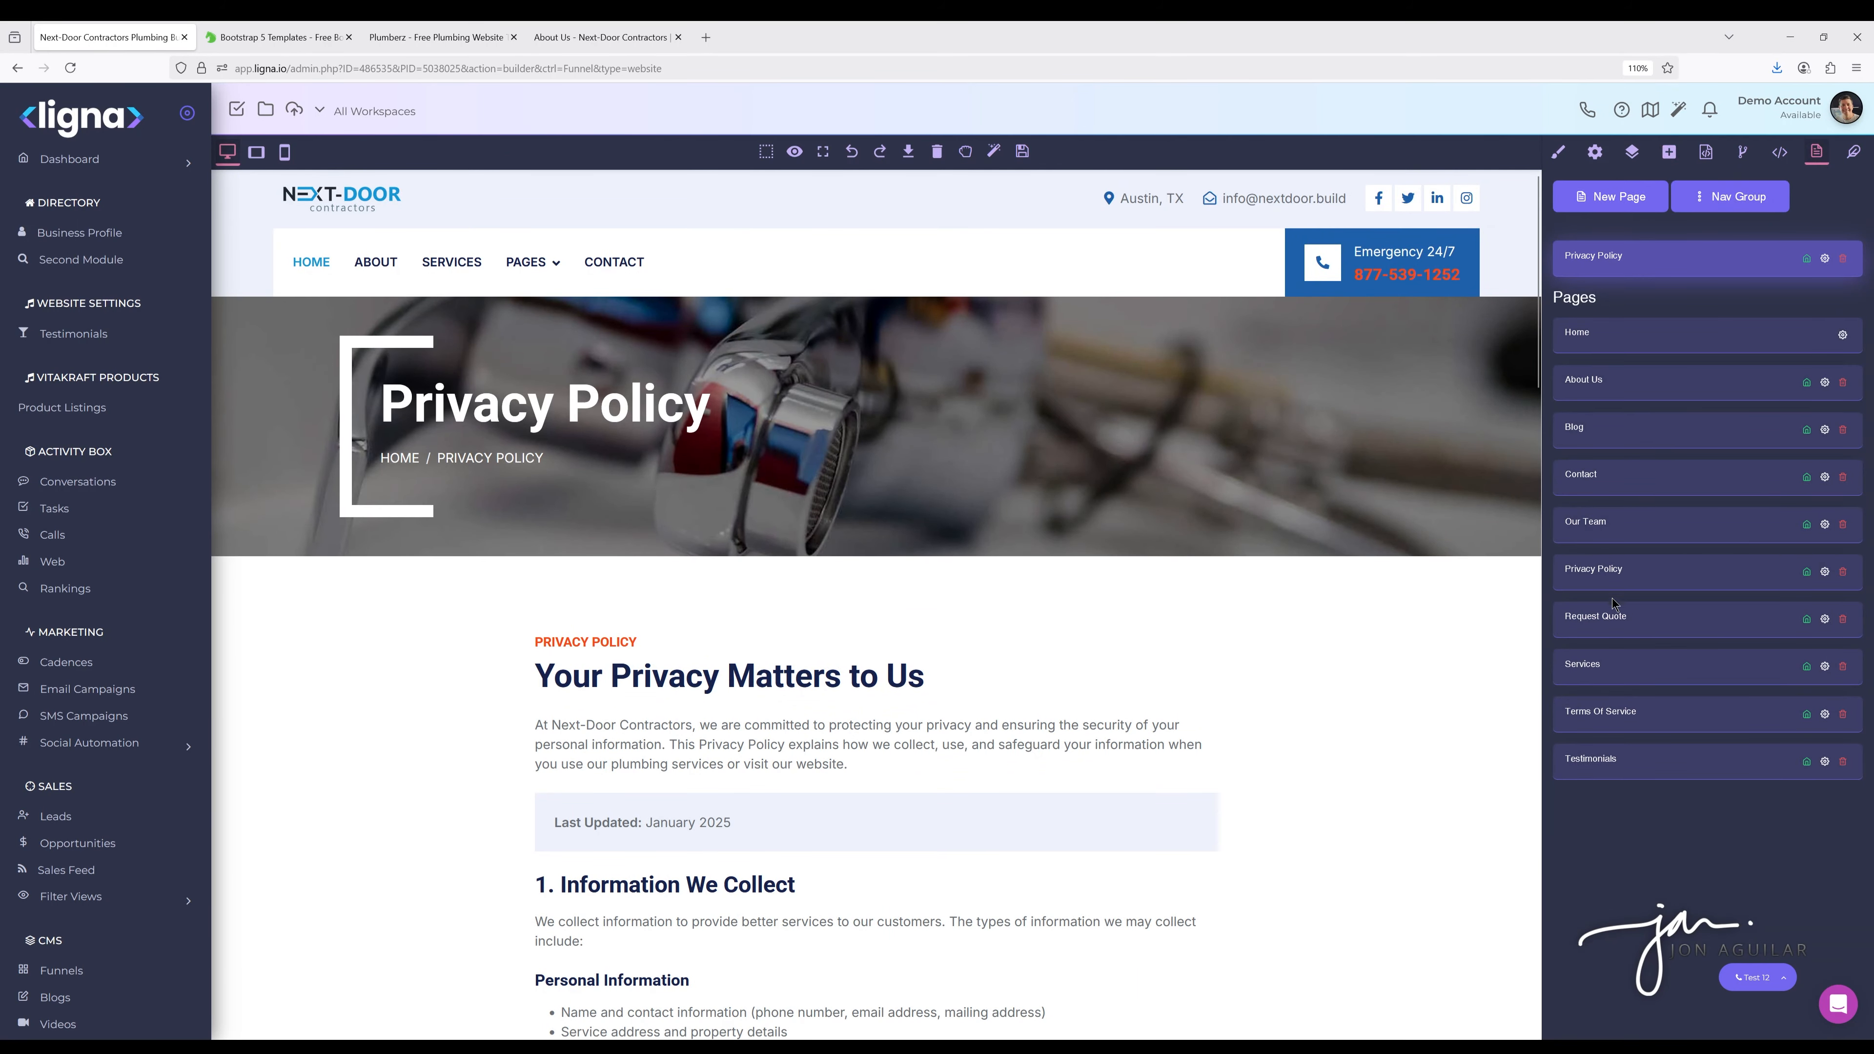
{"action": "left_click", "coordinate": [1593, 718]}
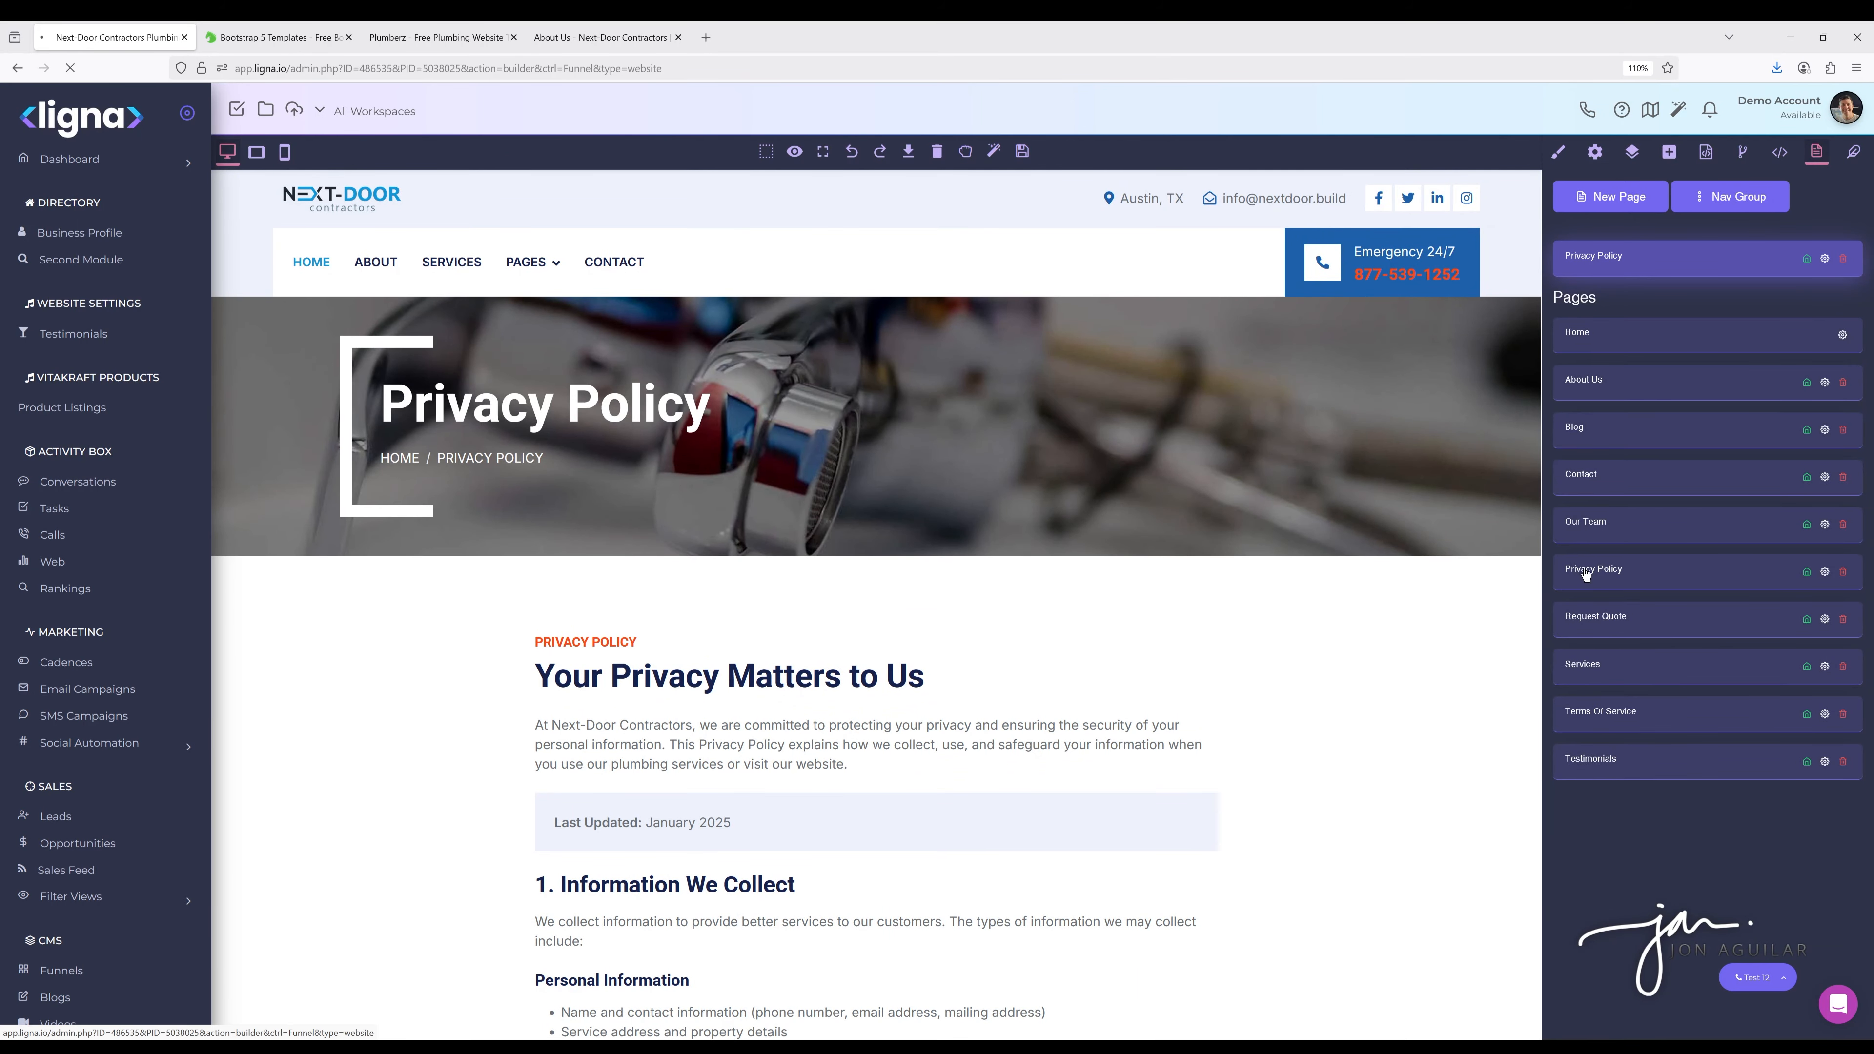
{"action": "scroll", "coordinate": [1113, 599], "scroll_direction": "down", "scroll_amount": 12}
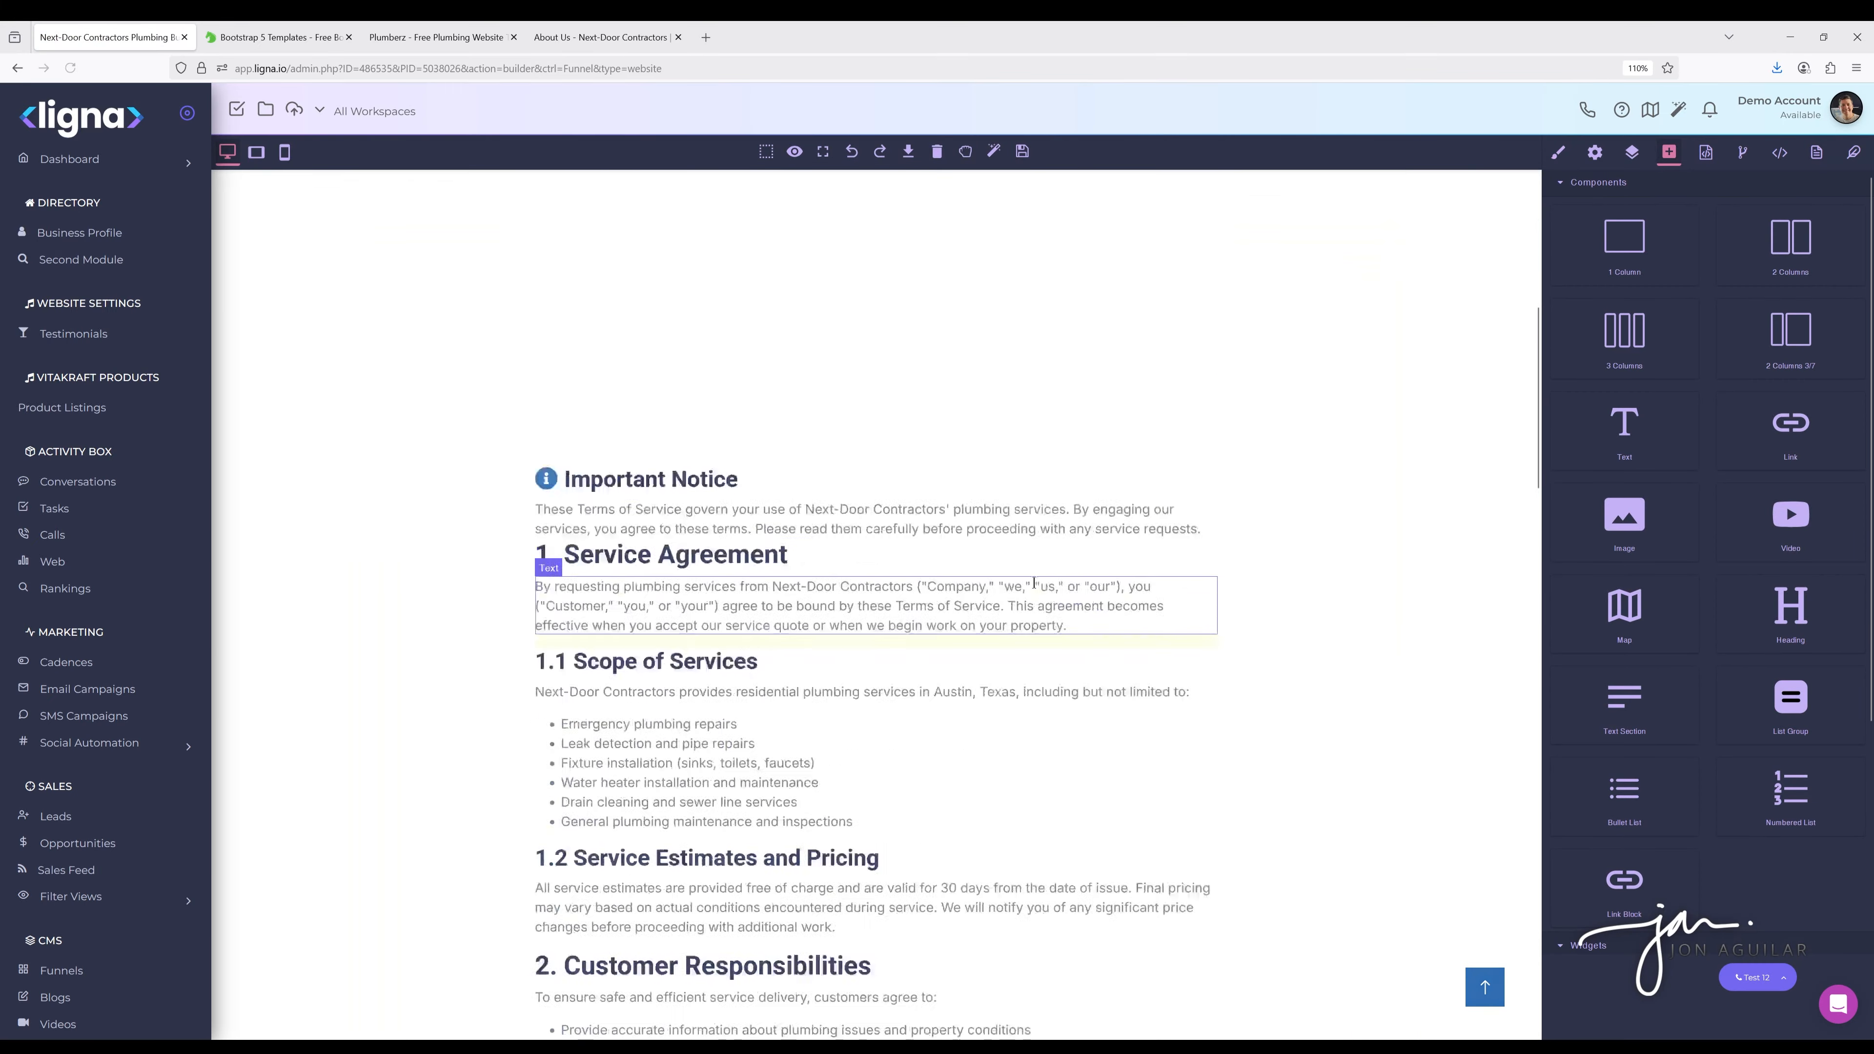
{"action": "scroll", "coordinate": [1054, 589], "scroll_direction": "down", "scroll_amount": 6}
{"action": "scroll", "coordinate": [1053, 589], "scroll_direction": "up", "scroll_amount": 15}
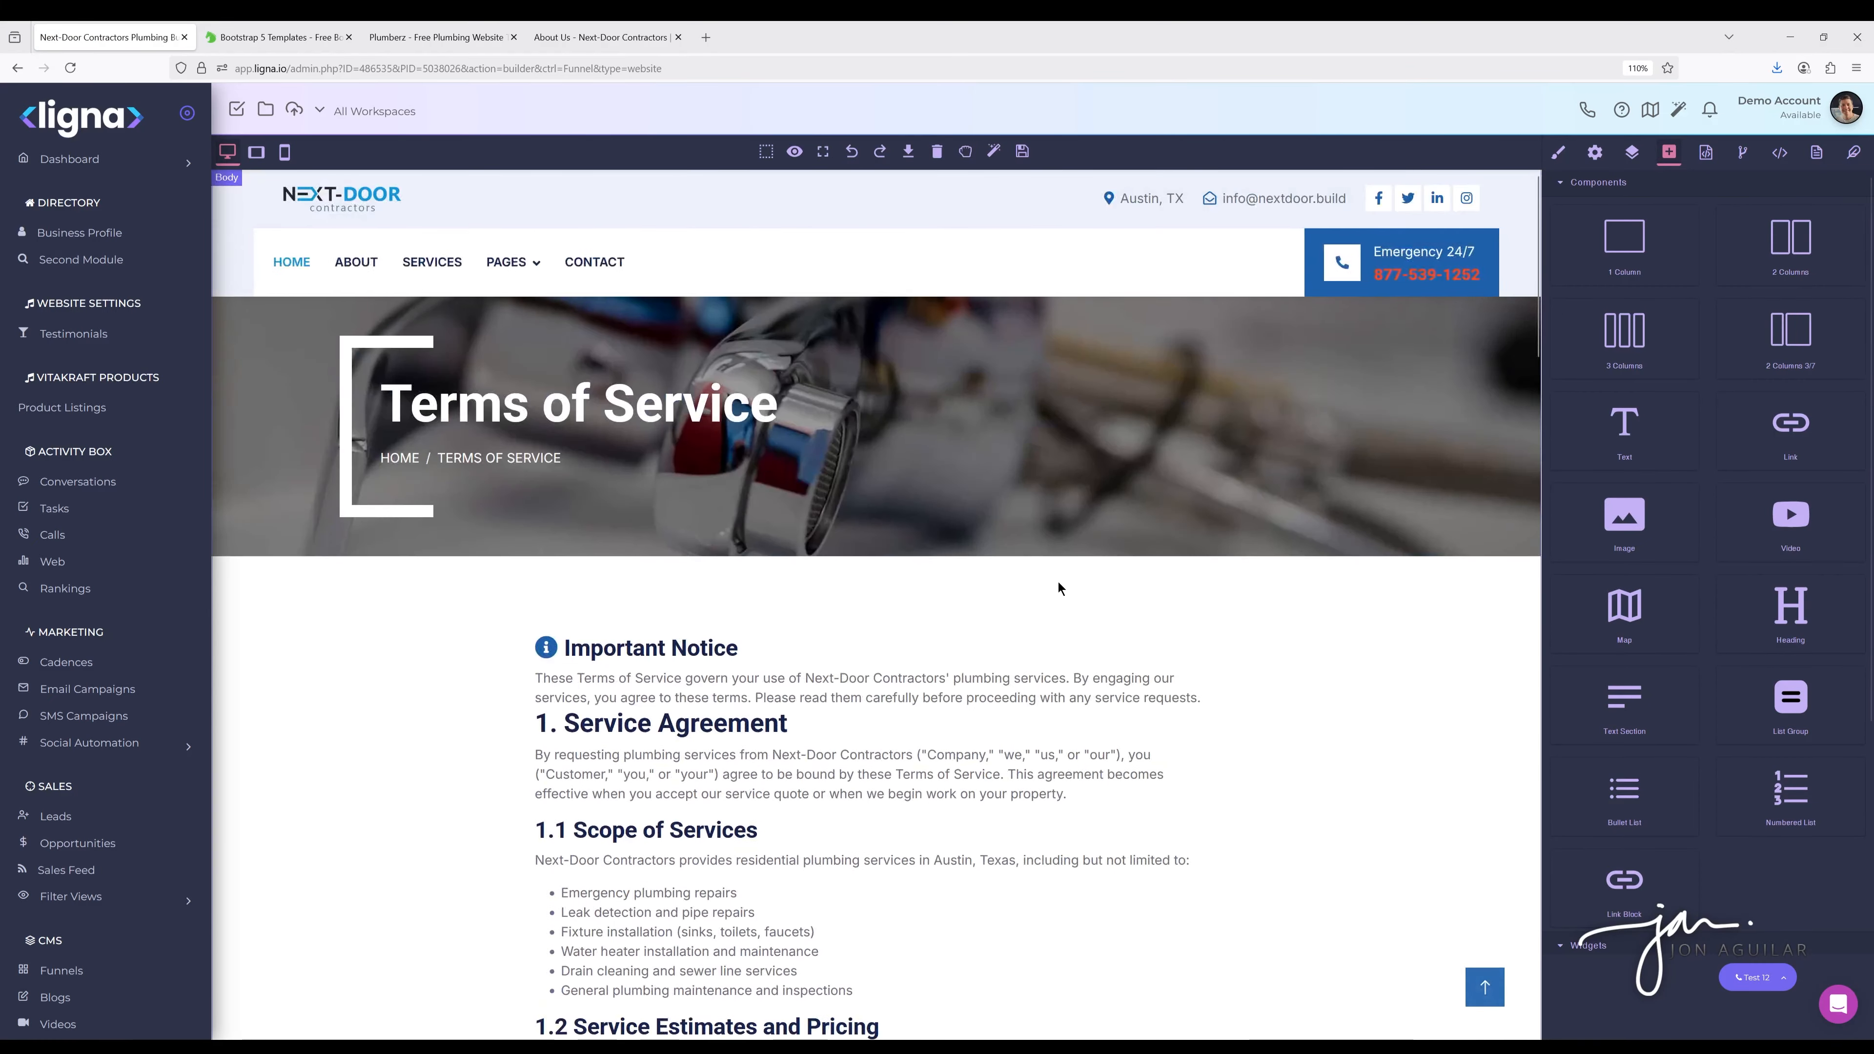
Load the Request Quote page and review its estimate intro, quote form, services, quote process and emergency sections down to the footer
{"action": "left_click", "coordinate": [1813, 159]}
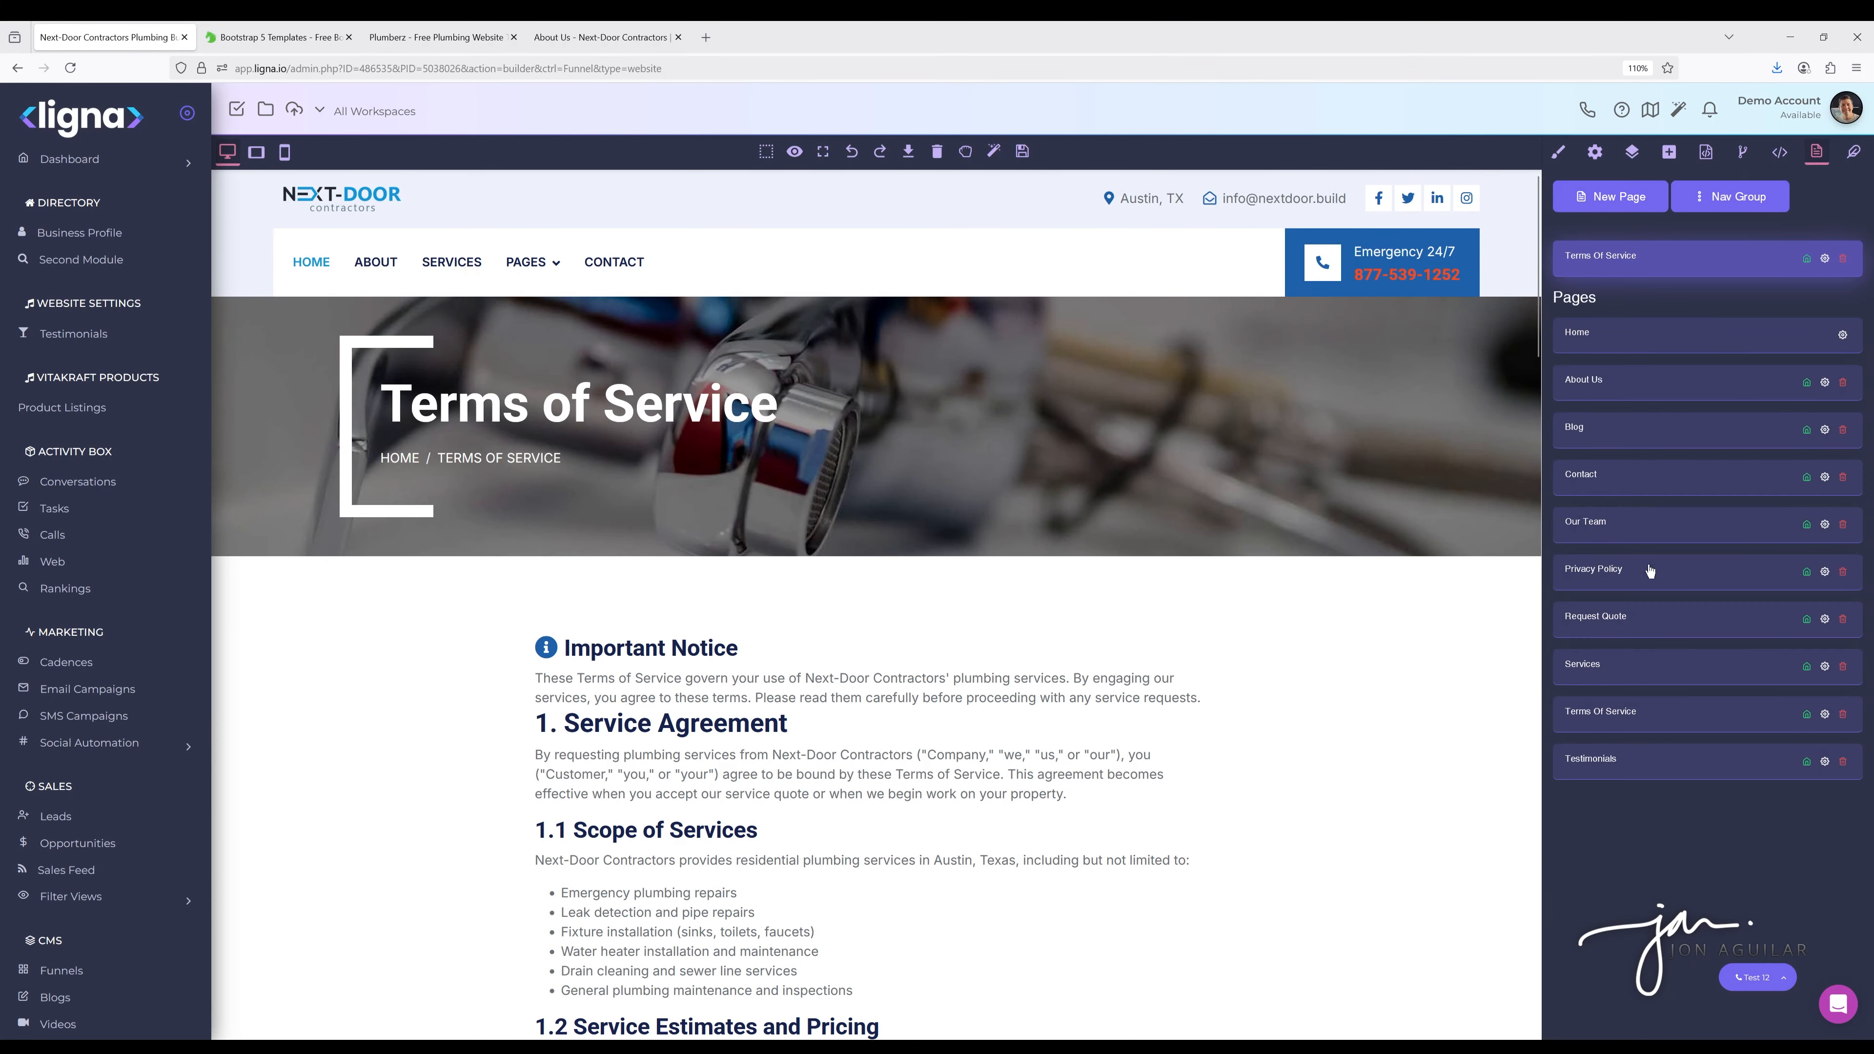
{"action": "left_click", "coordinate": [1603, 622]}
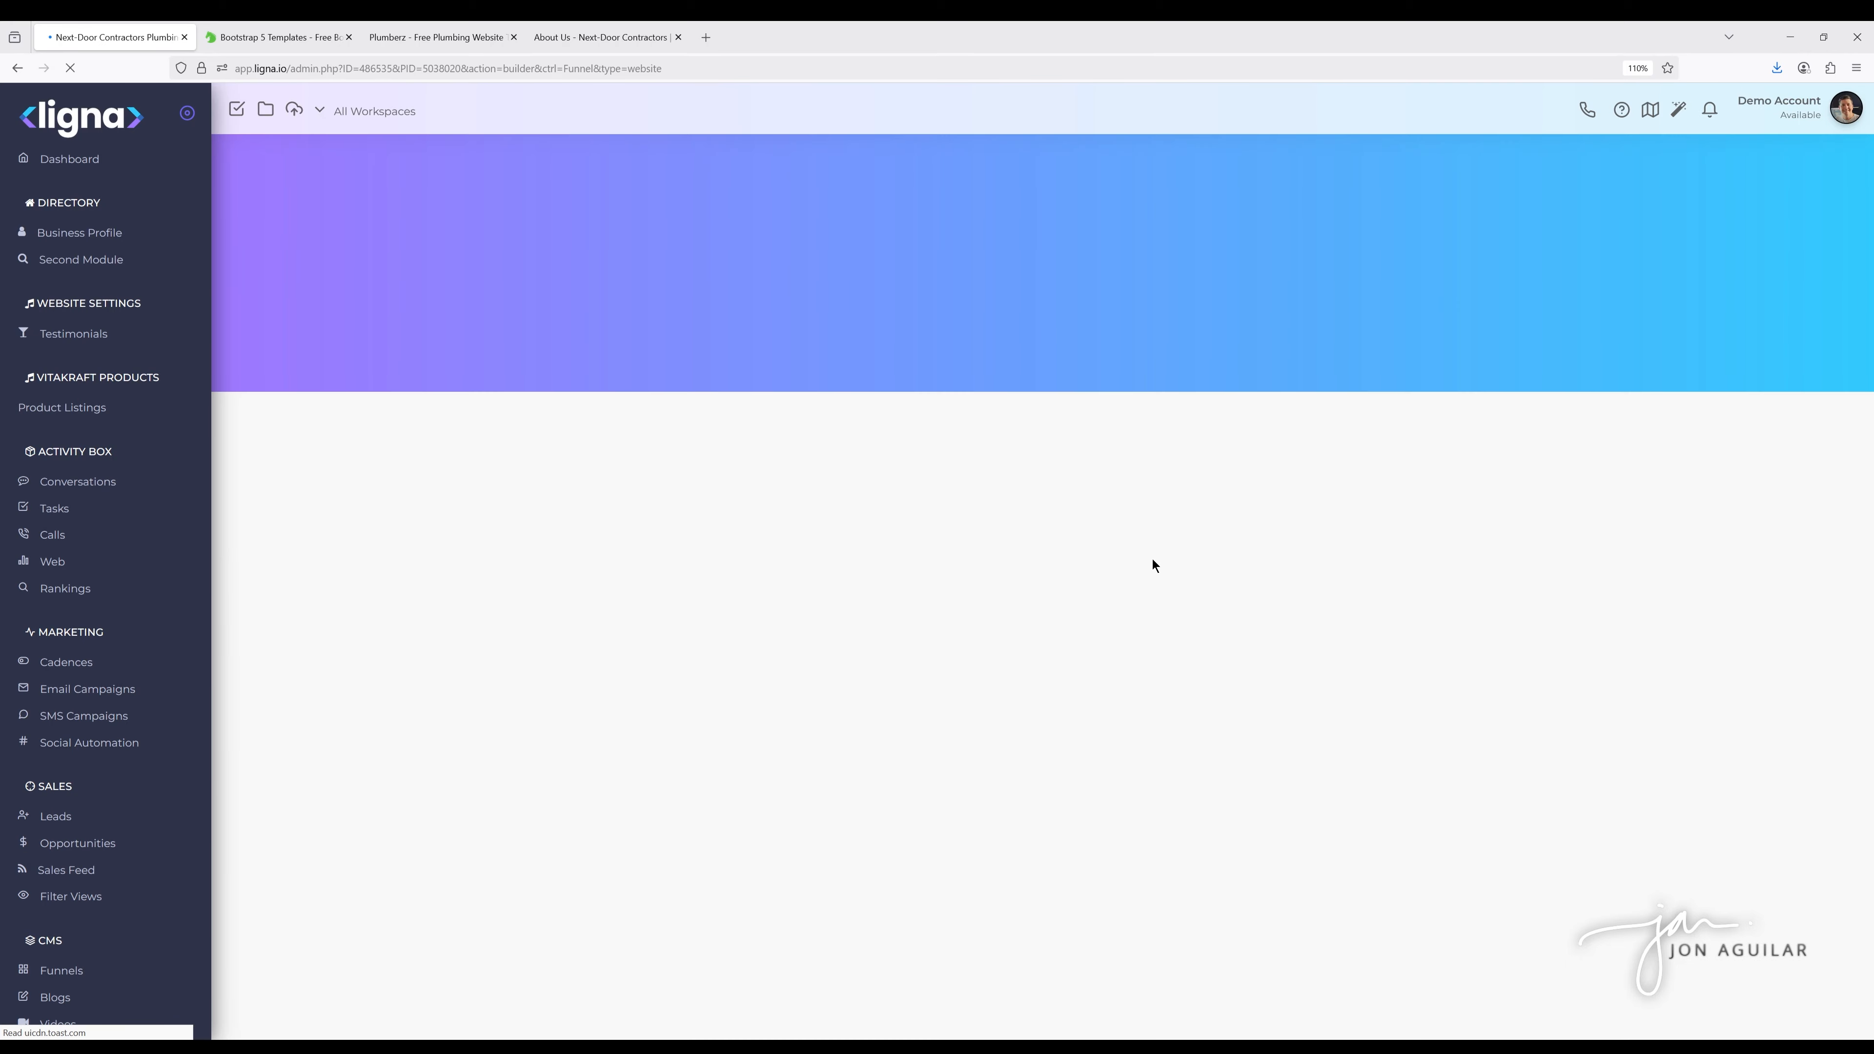
{"action": "scroll", "coordinate": [922, 559], "scroll_direction": "down", "scroll_amount": 3}
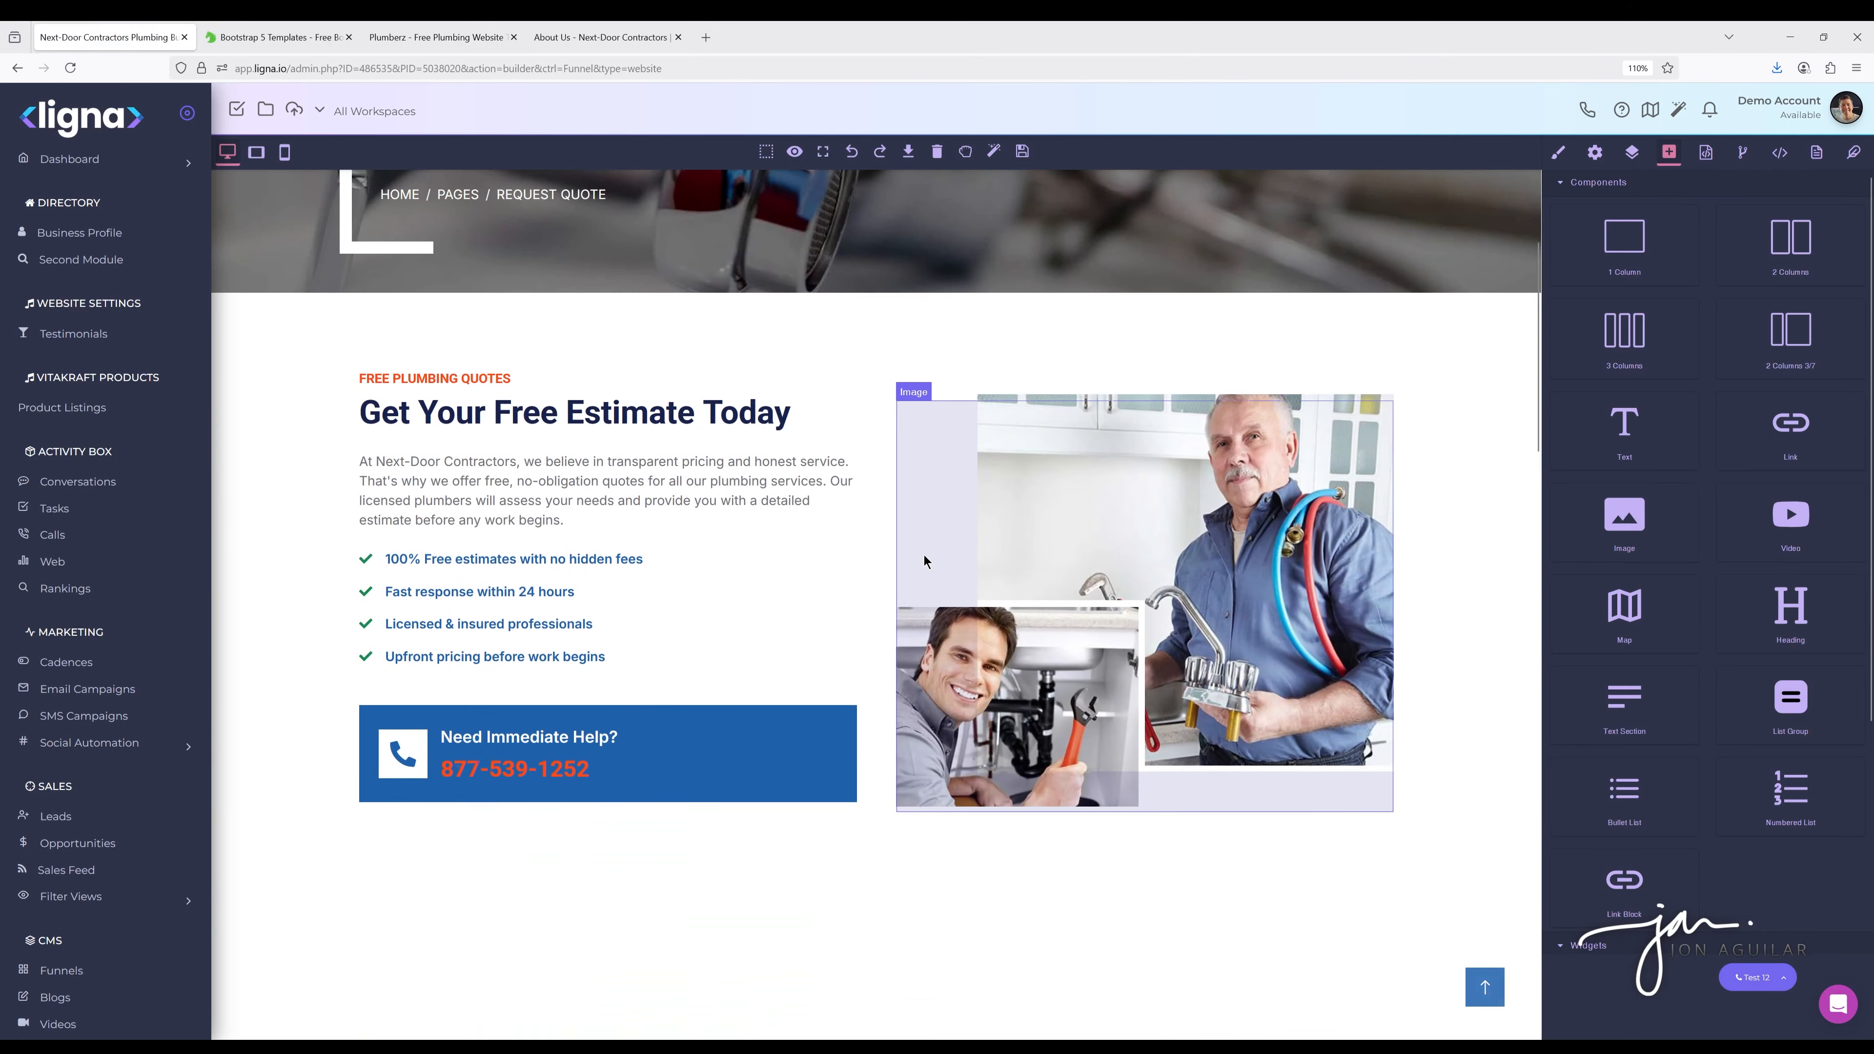
{"action": "scroll", "coordinate": [924, 562], "scroll_direction": "down", "scroll_amount": 8}
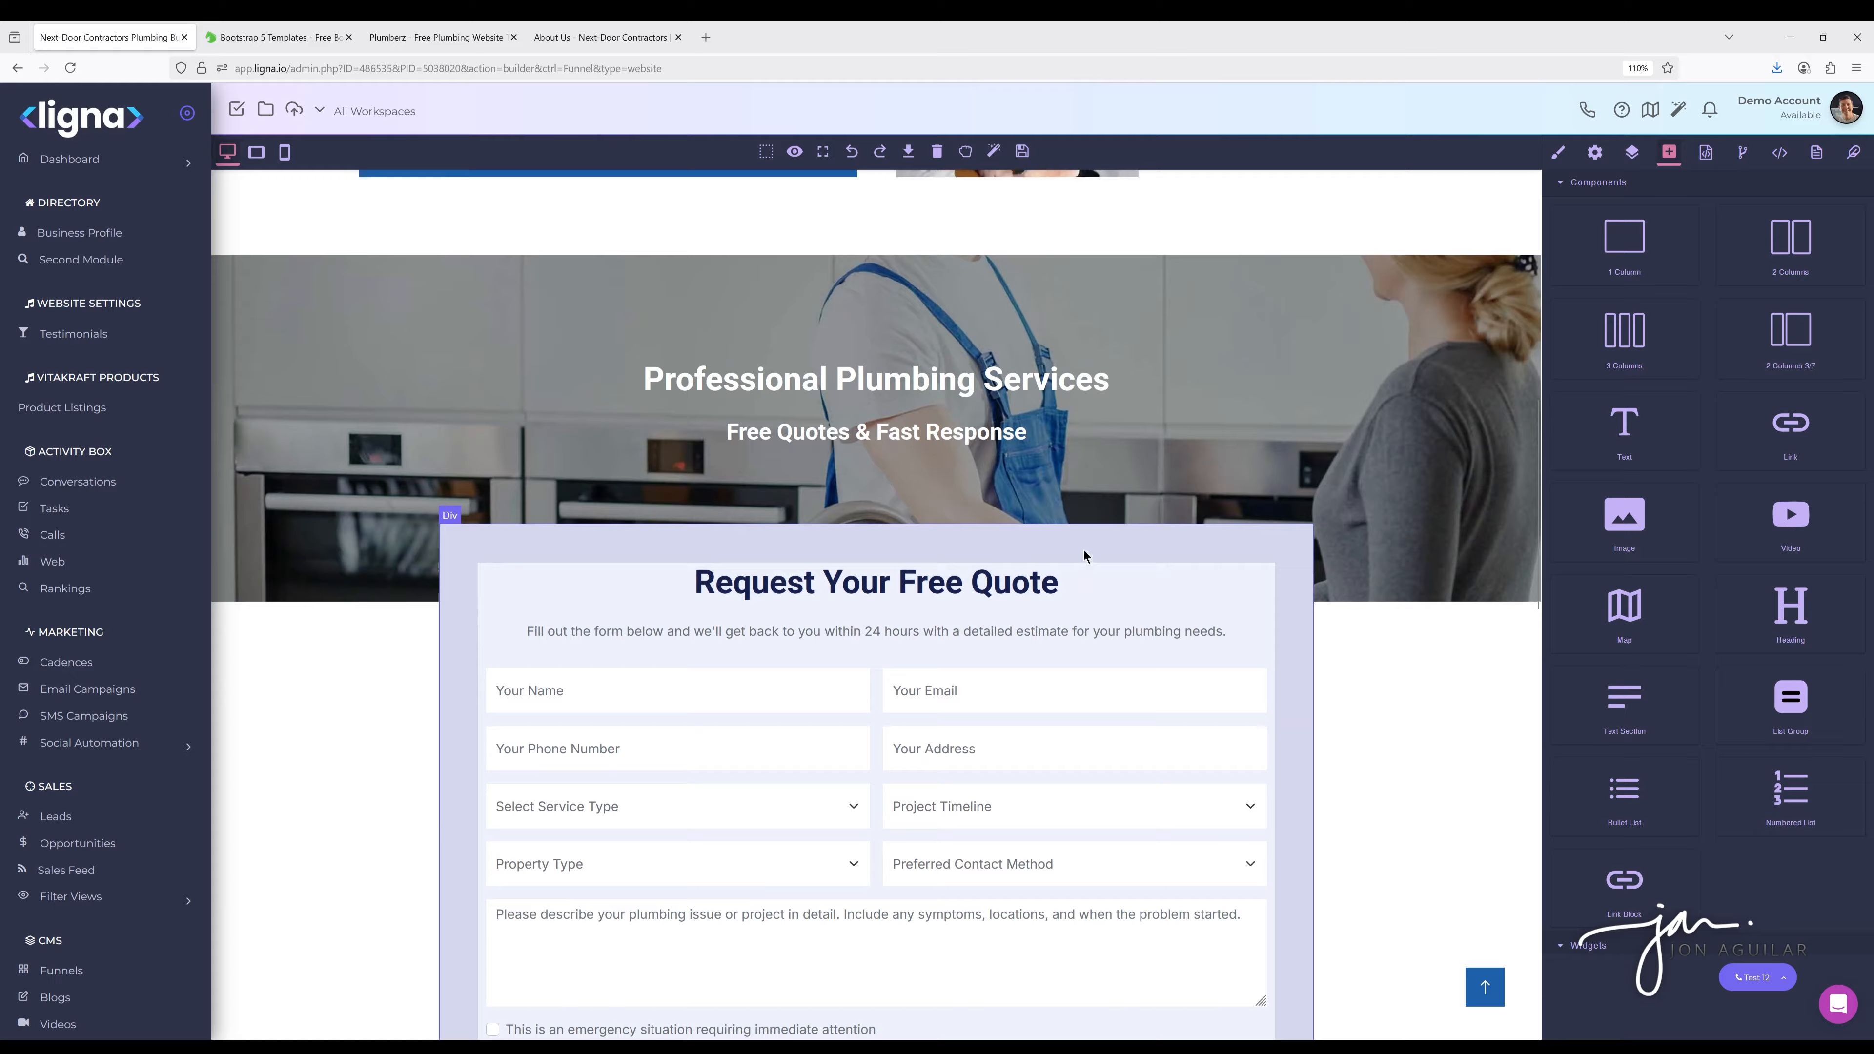
{"action": "scroll", "coordinate": [1083, 555], "scroll_direction": "down", "scroll_amount": 7}
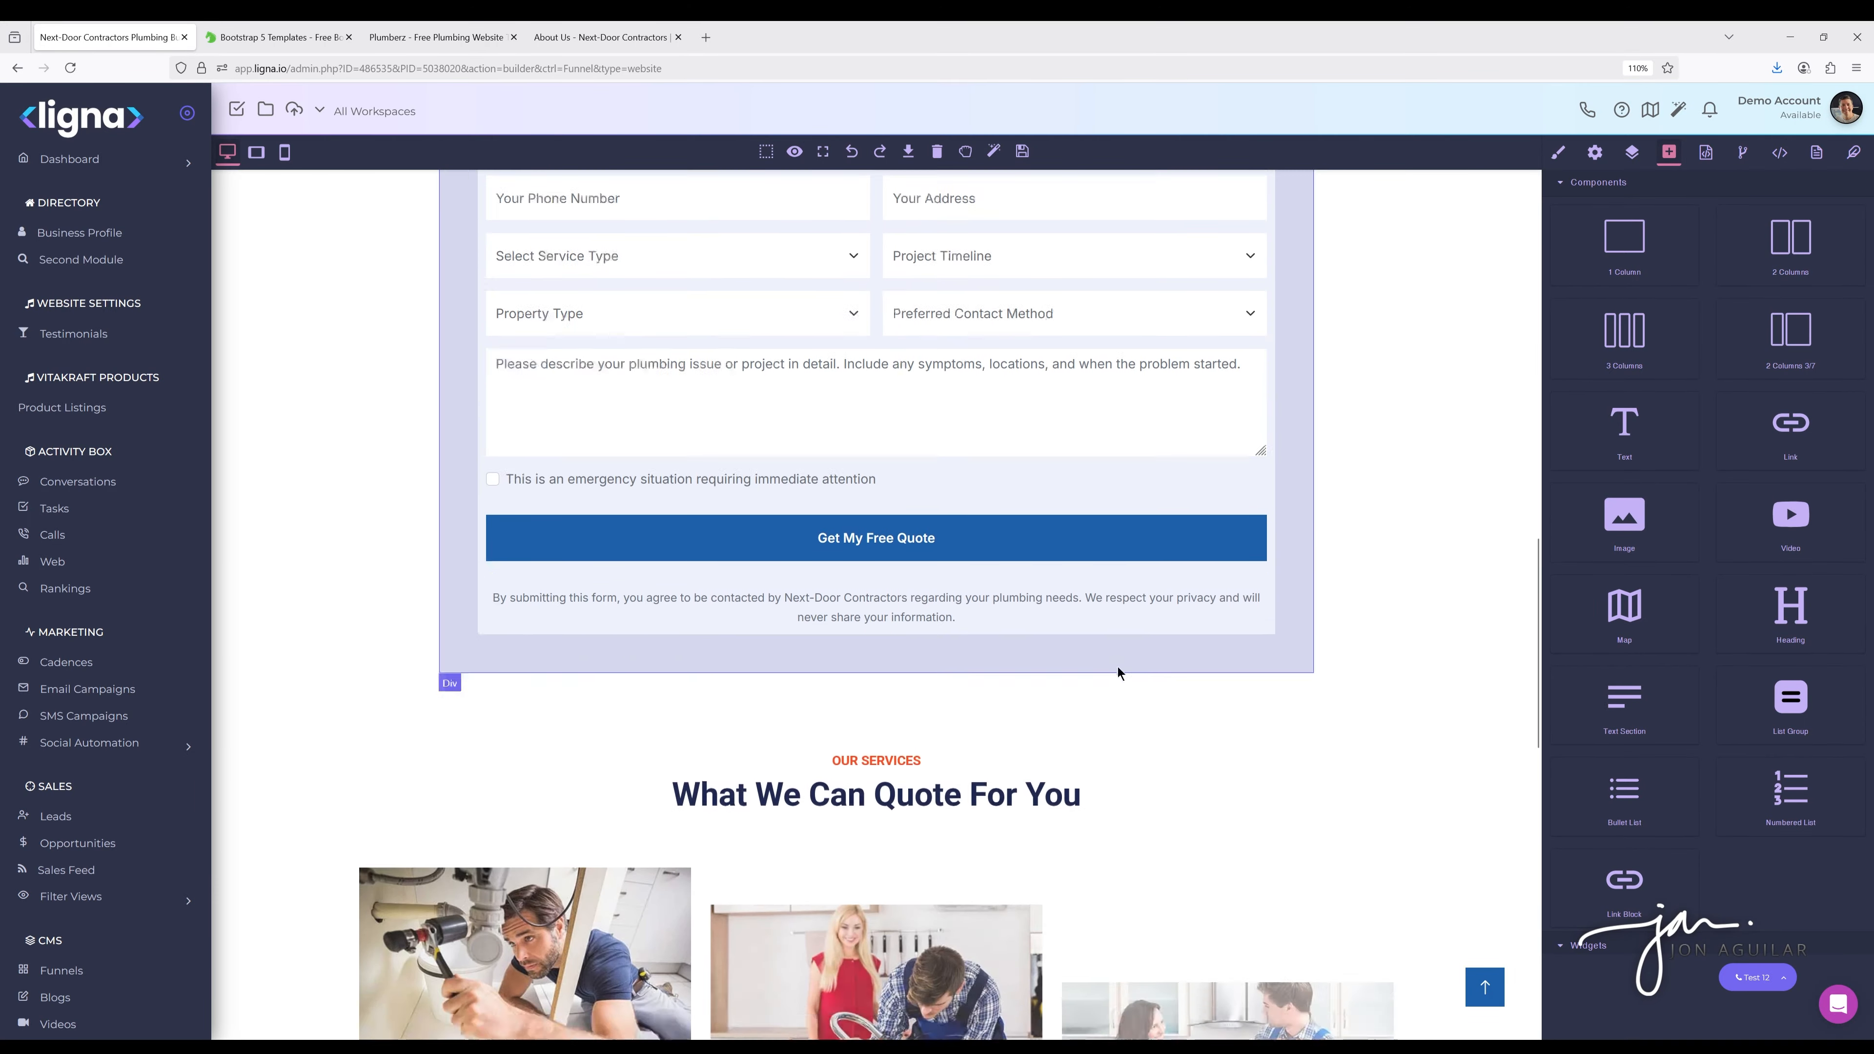
{"action": "scroll", "coordinate": [1117, 673], "scroll_direction": "down", "scroll_amount": 11}
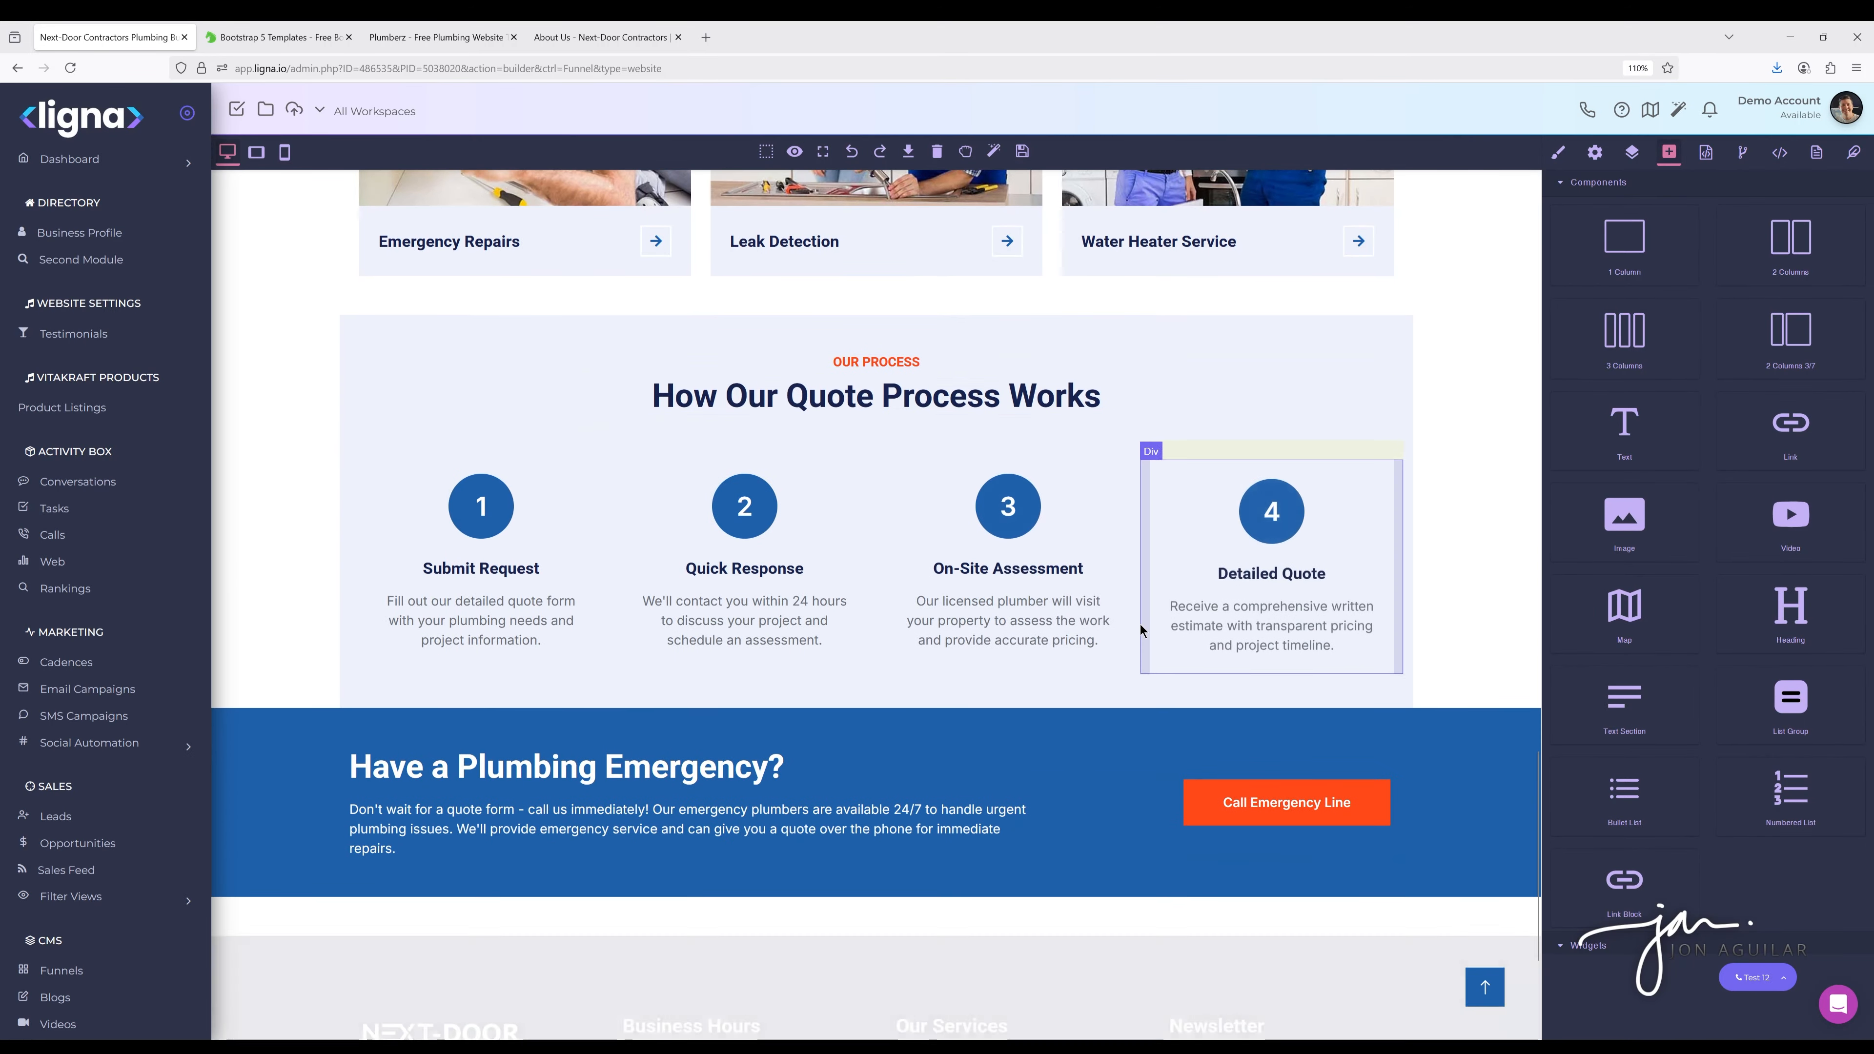
{"action": "scroll", "coordinate": [1140, 630], "scroll_direction": "down", "scroll_amount": 4}
{"action": "scroll", "coordinate": [1141, 629], "scroll_direction": "up", "scroll_amount": 20}
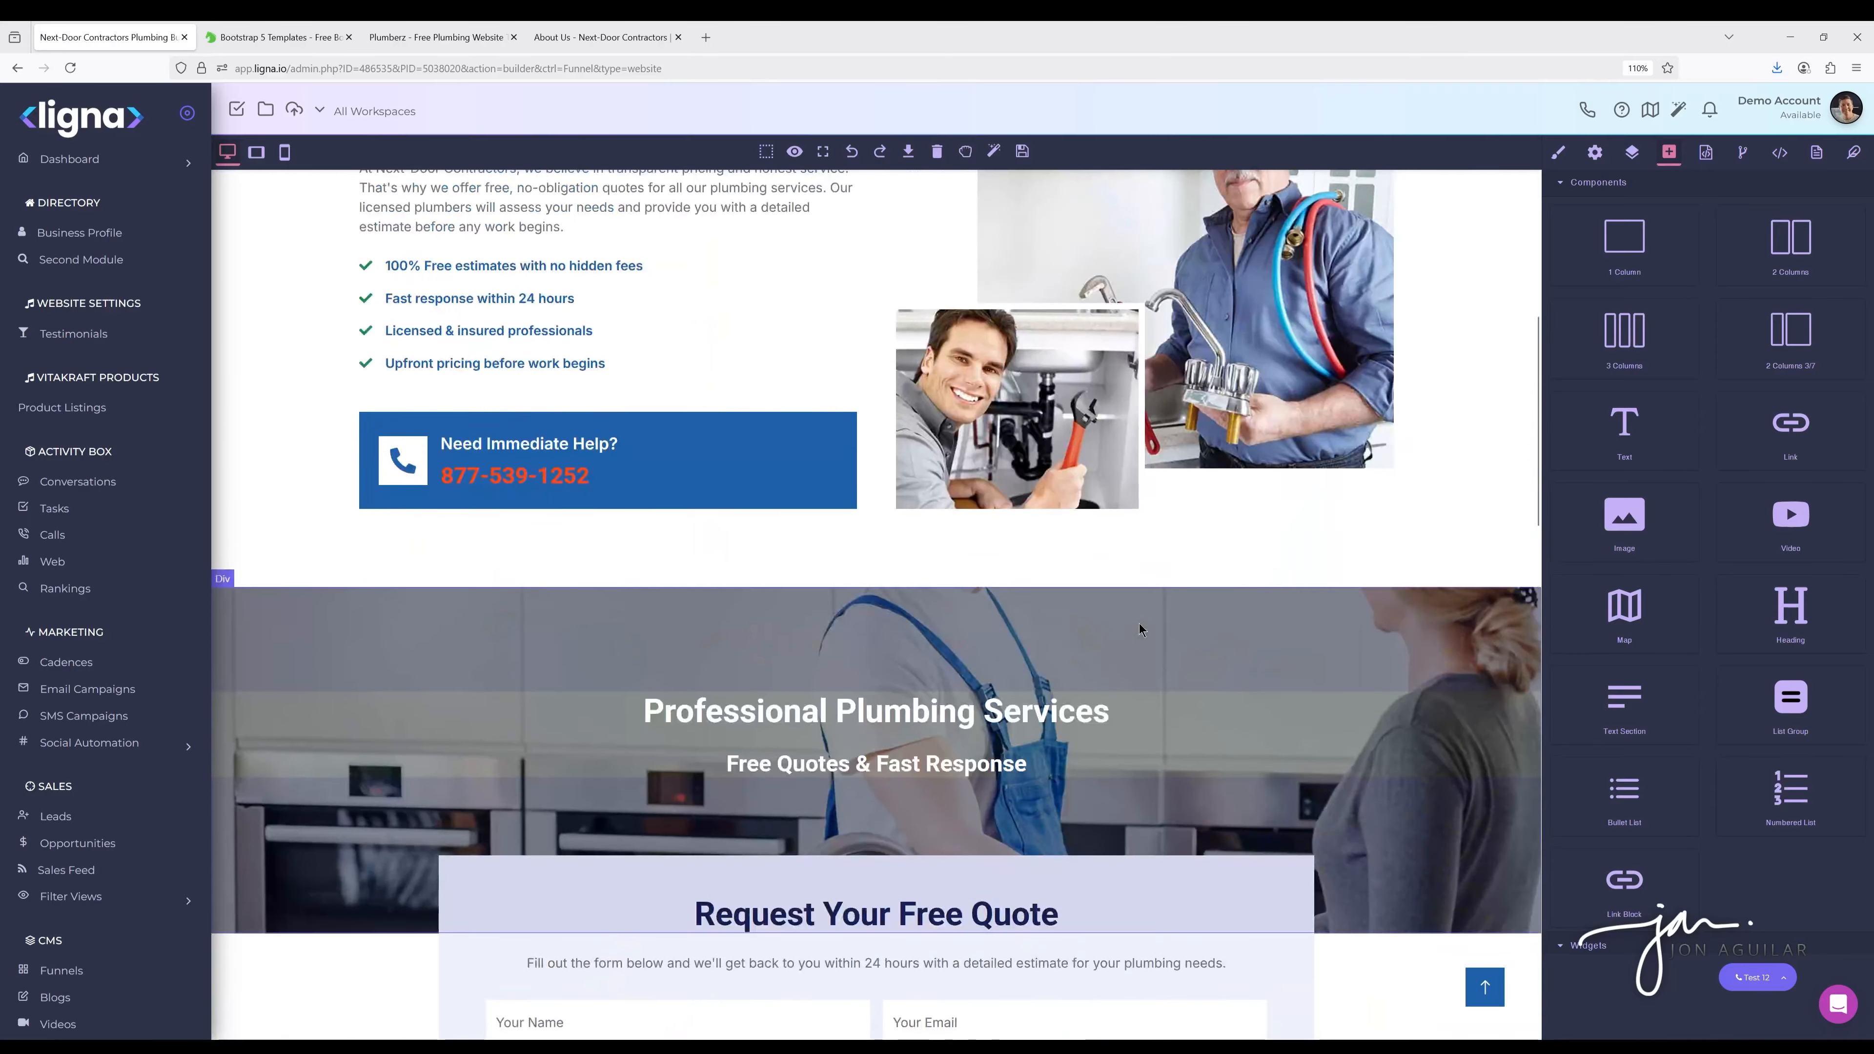
{"action": "scroll", "coordinate": [1139, 623], "scroll_direction": "up", "scroll_amount": 7}
Load the Services page and review its service cards, included-service details and the start of the pricing section
{"action": "left_click", "coordinate": [1815, 152]}
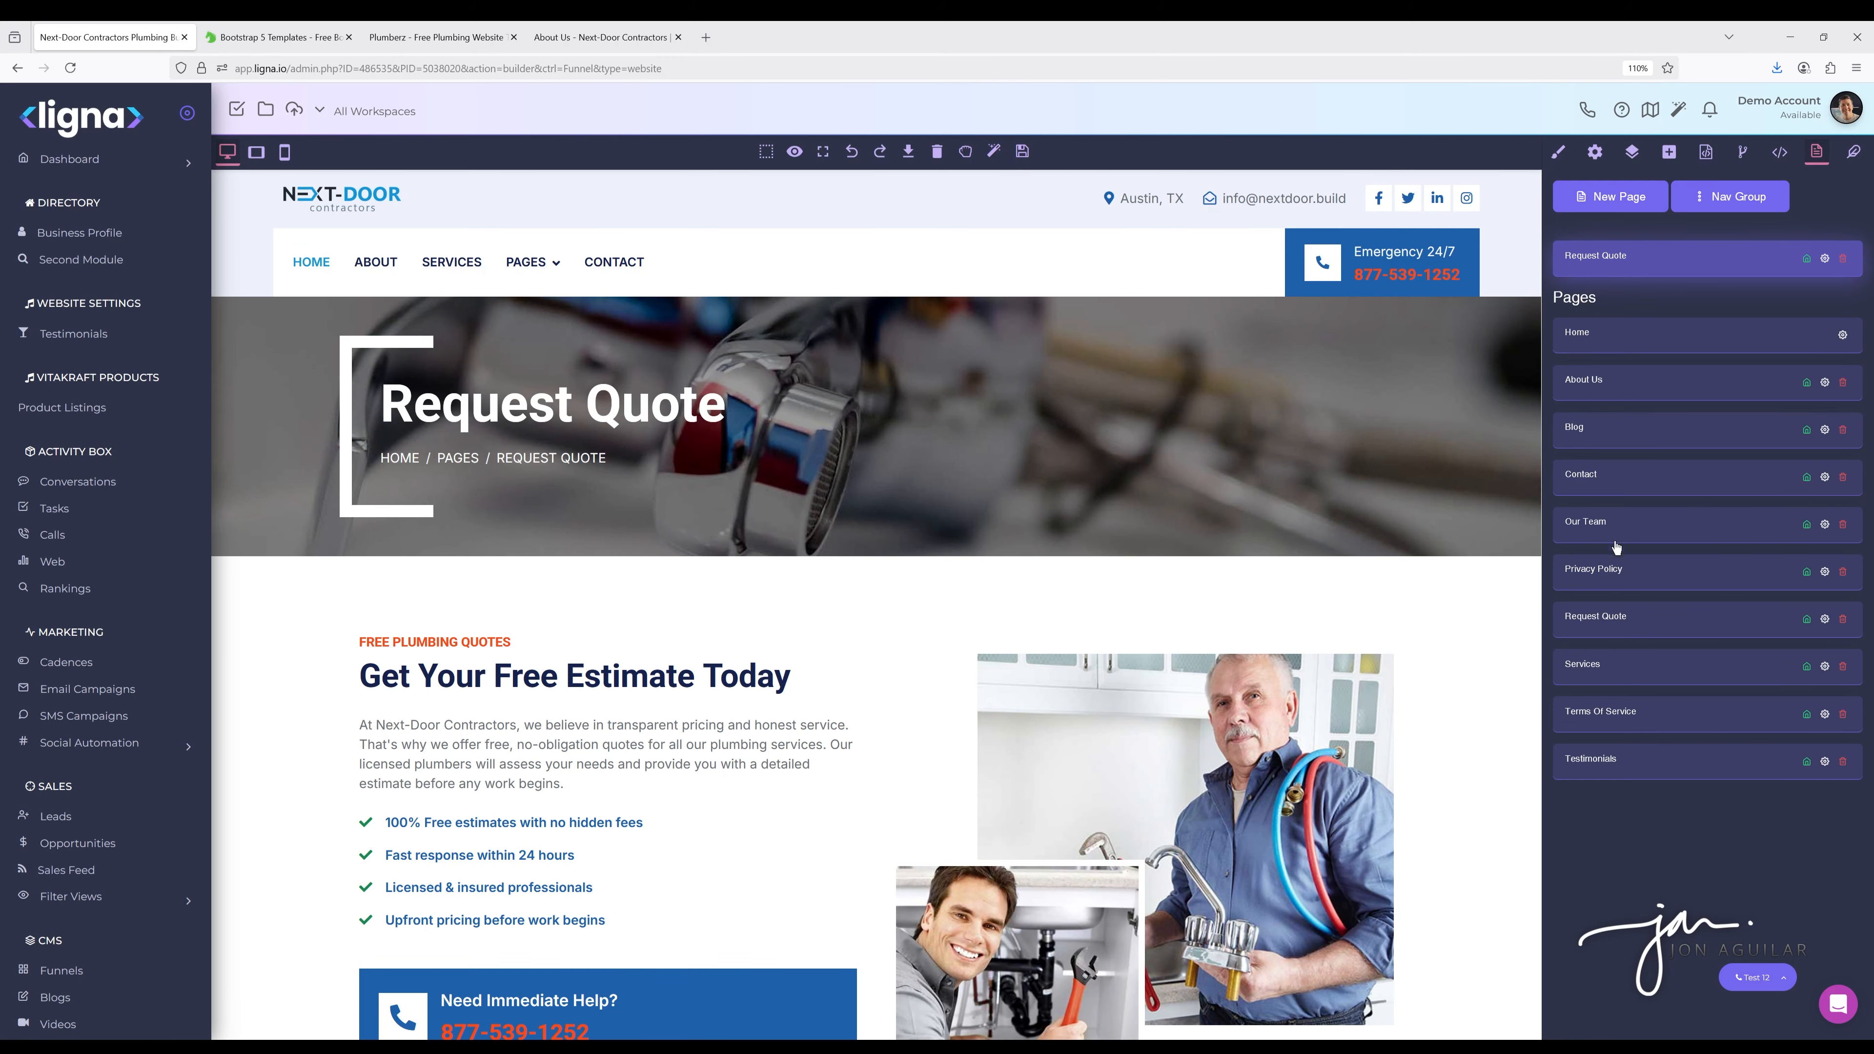
{"action": "left_click", "coordinate": [1581, 665]}
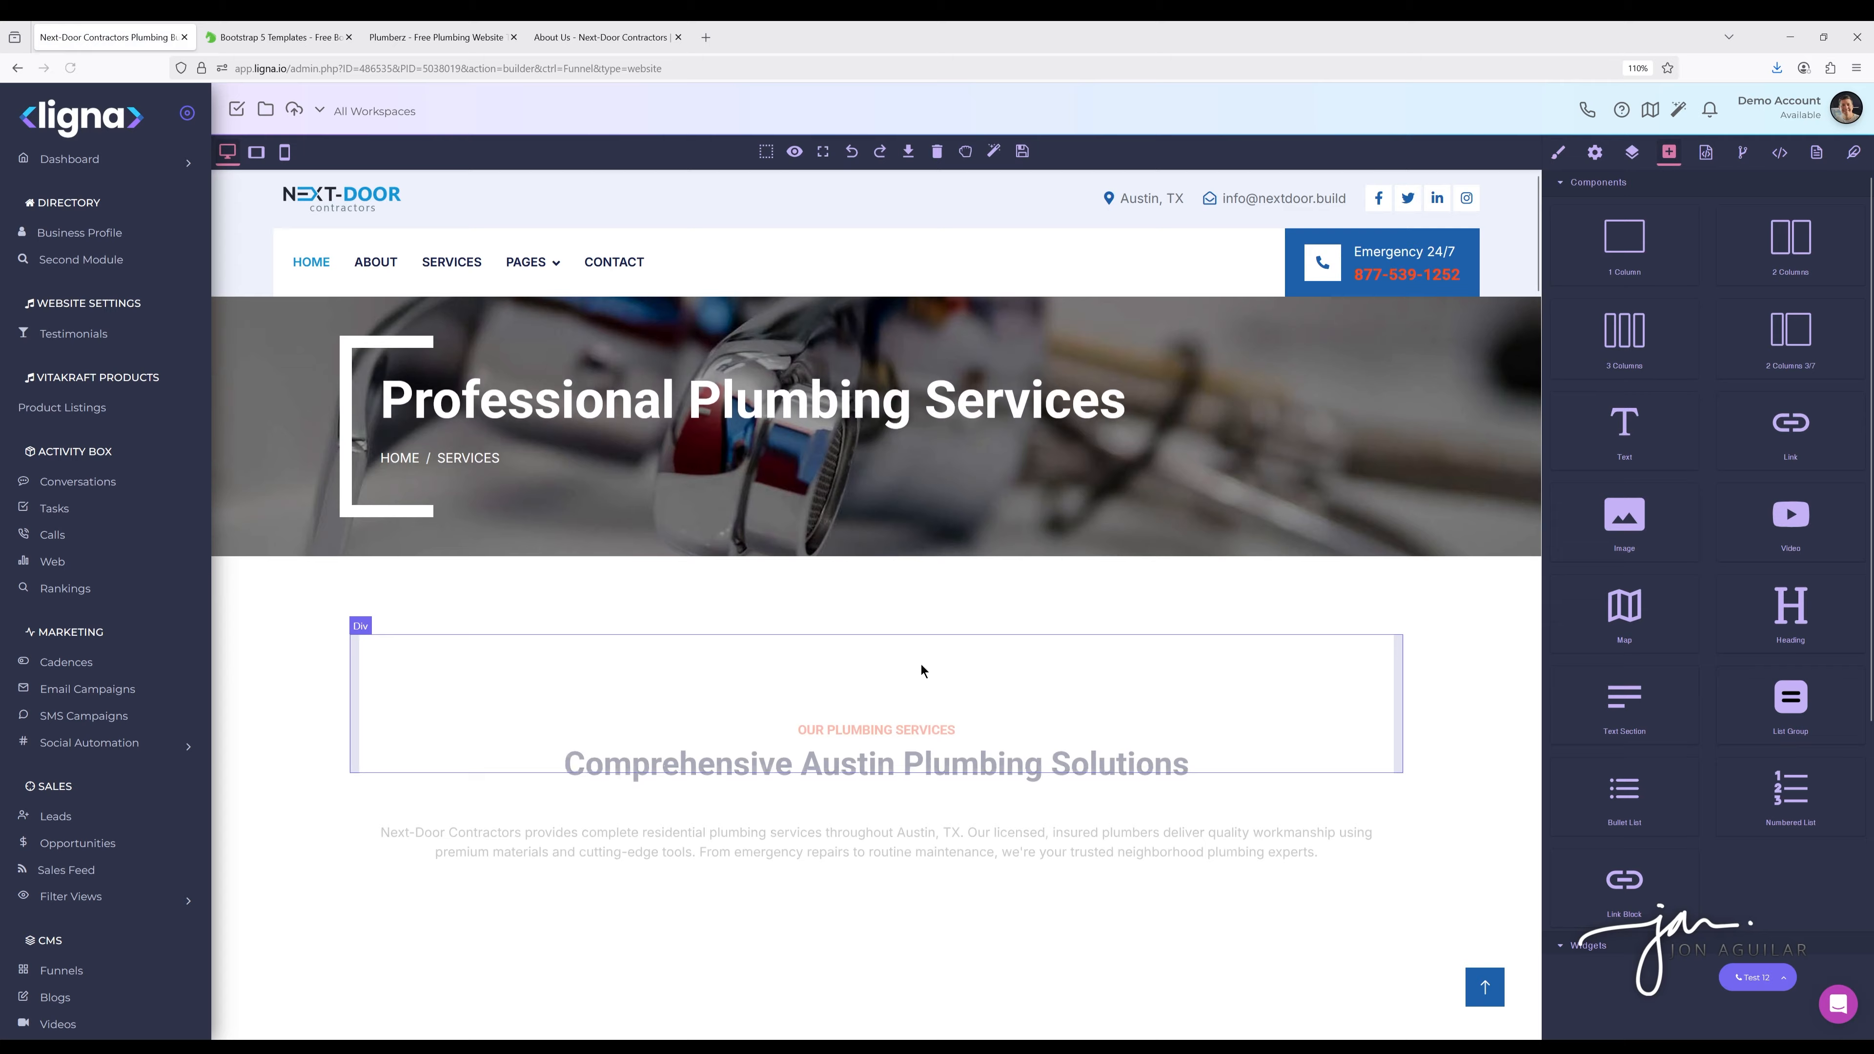
{"action": "scroll", "coordinate": [1207, 638], "scroll_direction": "down", "scroll_amount": 15}
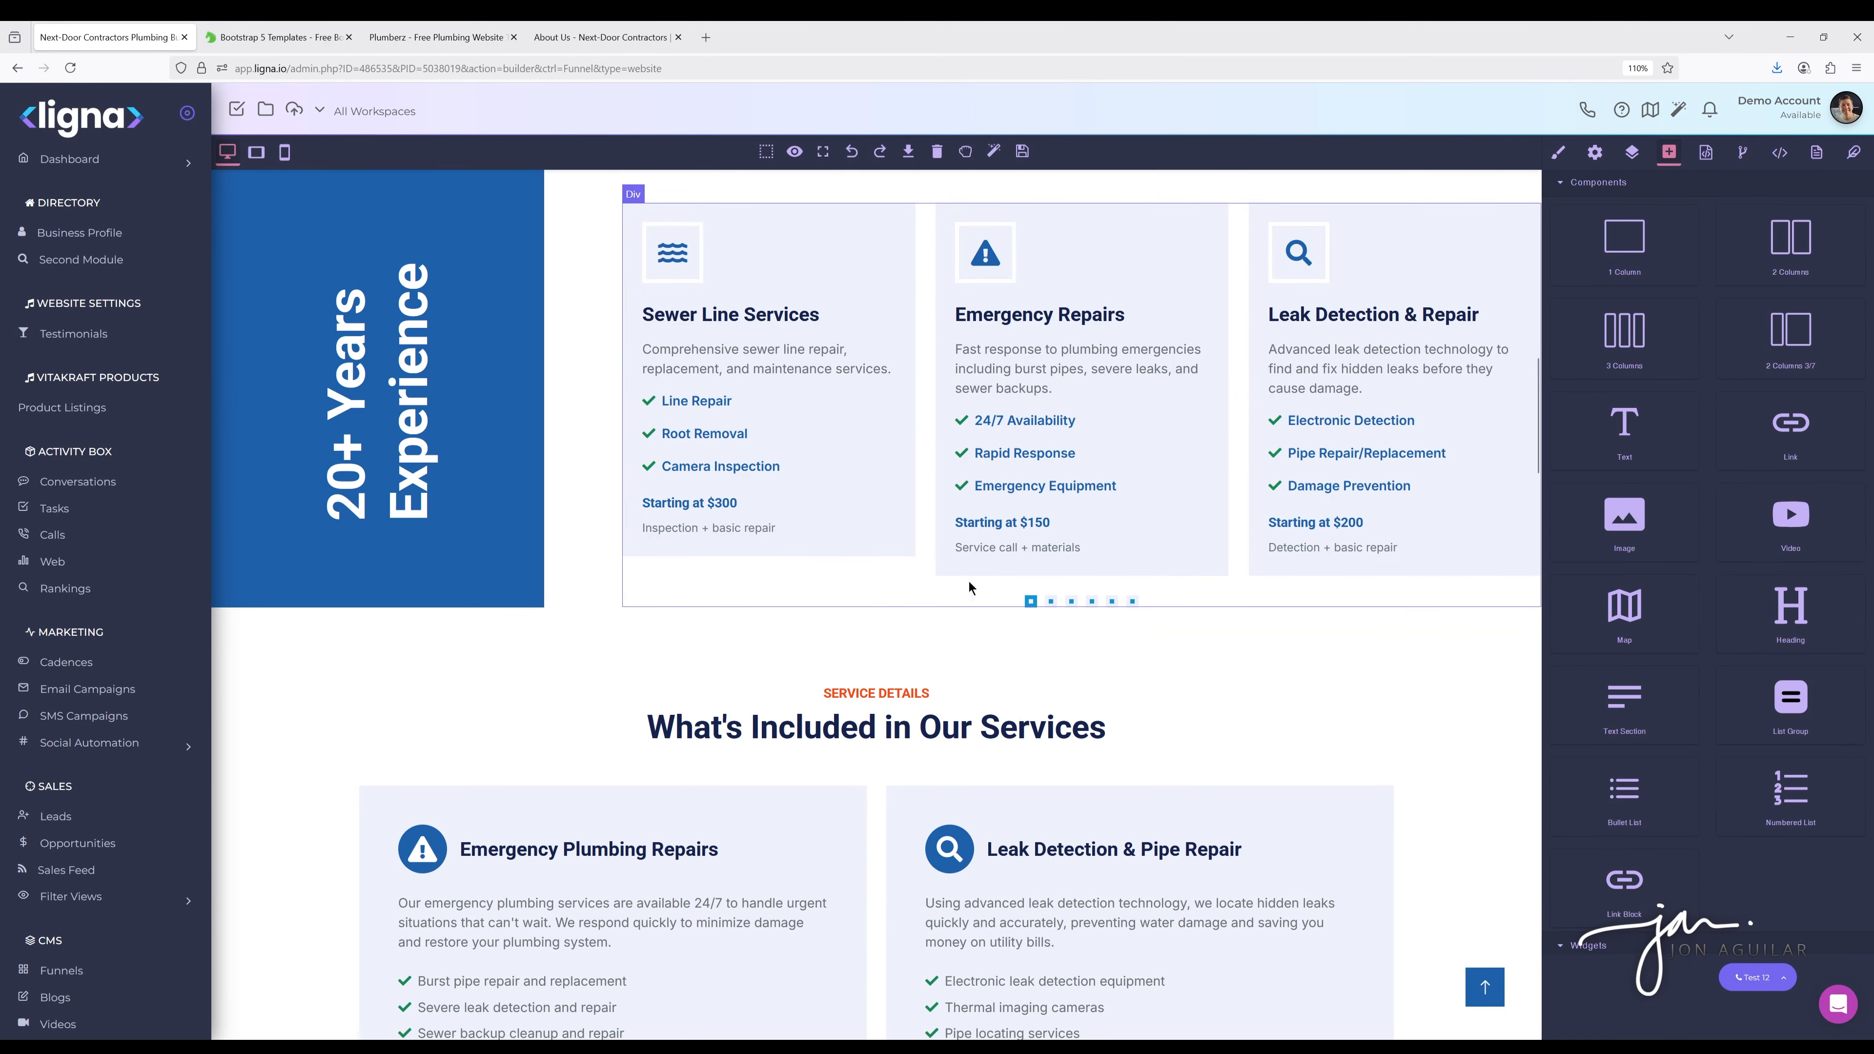
{"action": "scroll", "coordinate": [1096, 621], "scroll_direction": "down", "scroll_amount": 7}
{"action": "scroll", "coordinate": [1095, 624], "scroll_direction": "down", "scroll_amount": 10}
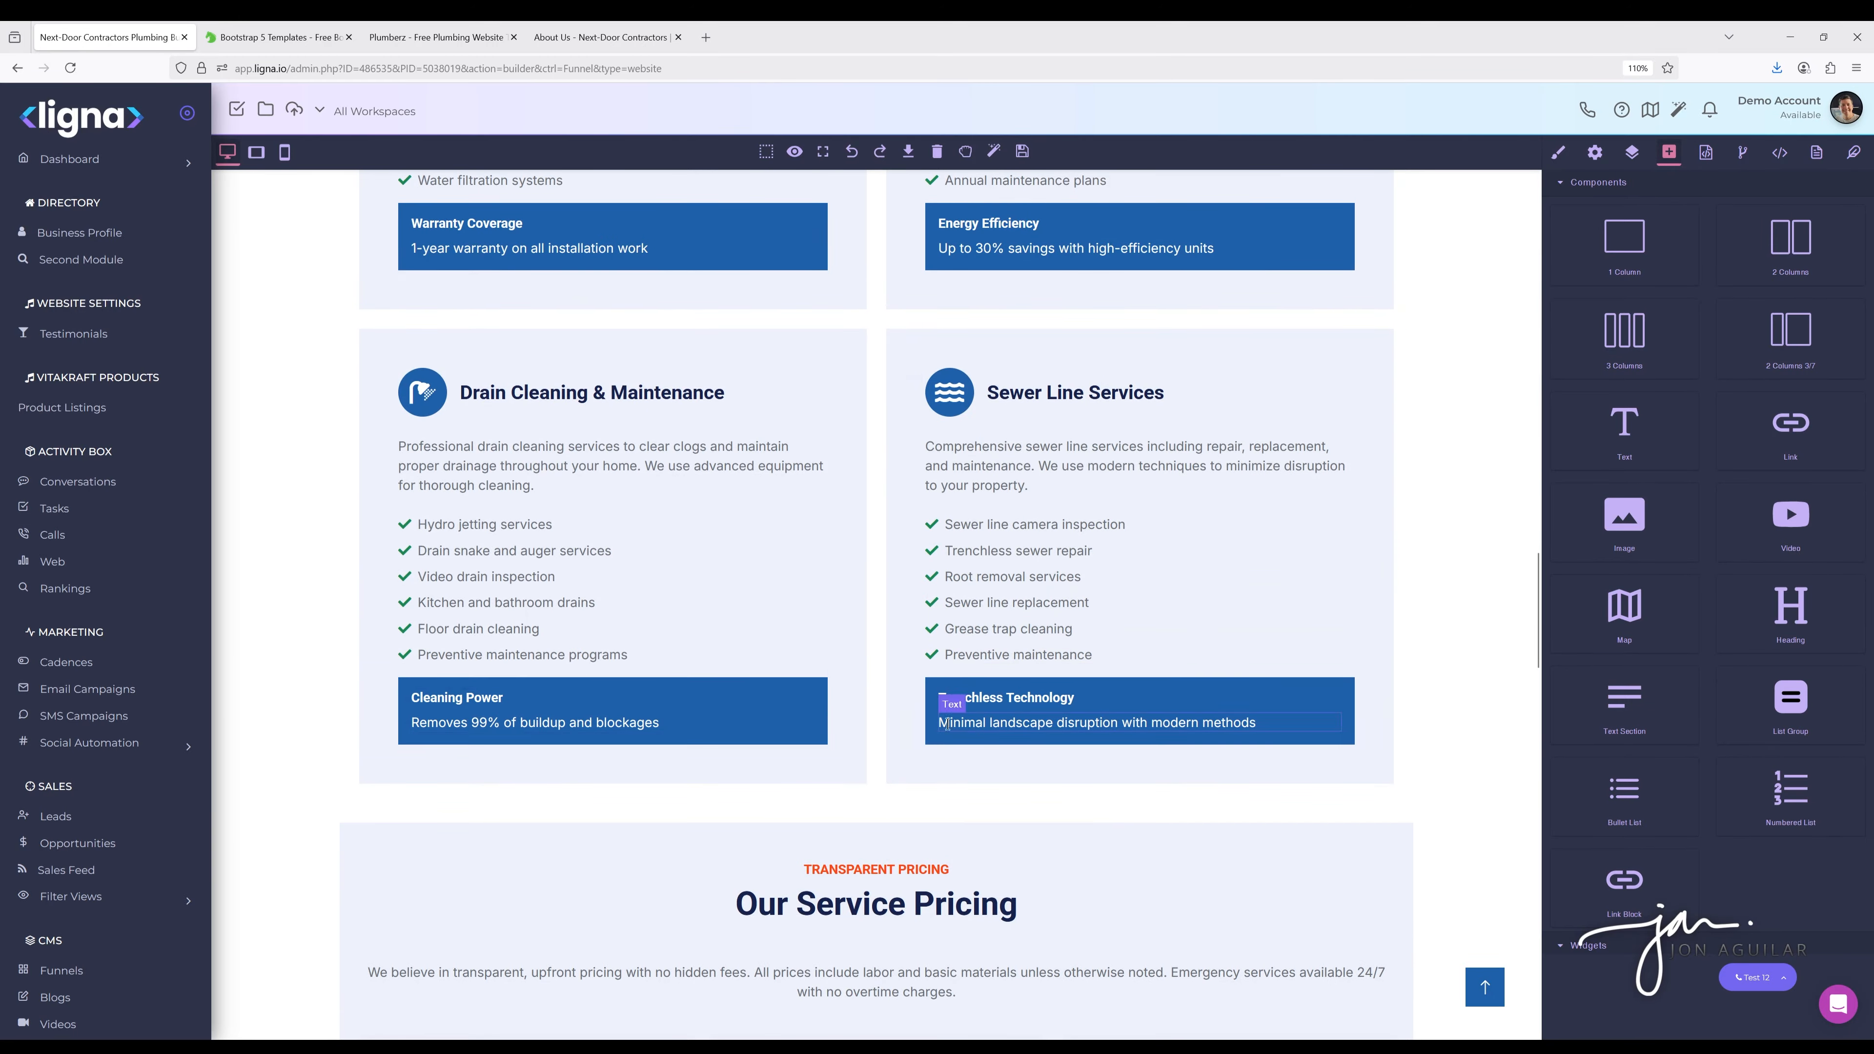
{"action": "scroll", "coordinate": [1247, 613], "scroll_direction": "up", "scroll_amount": 1}
{"action": "scroll", "coordinate": [1234, 610], "scroll_direction": "up", "scroll_amount": 20}
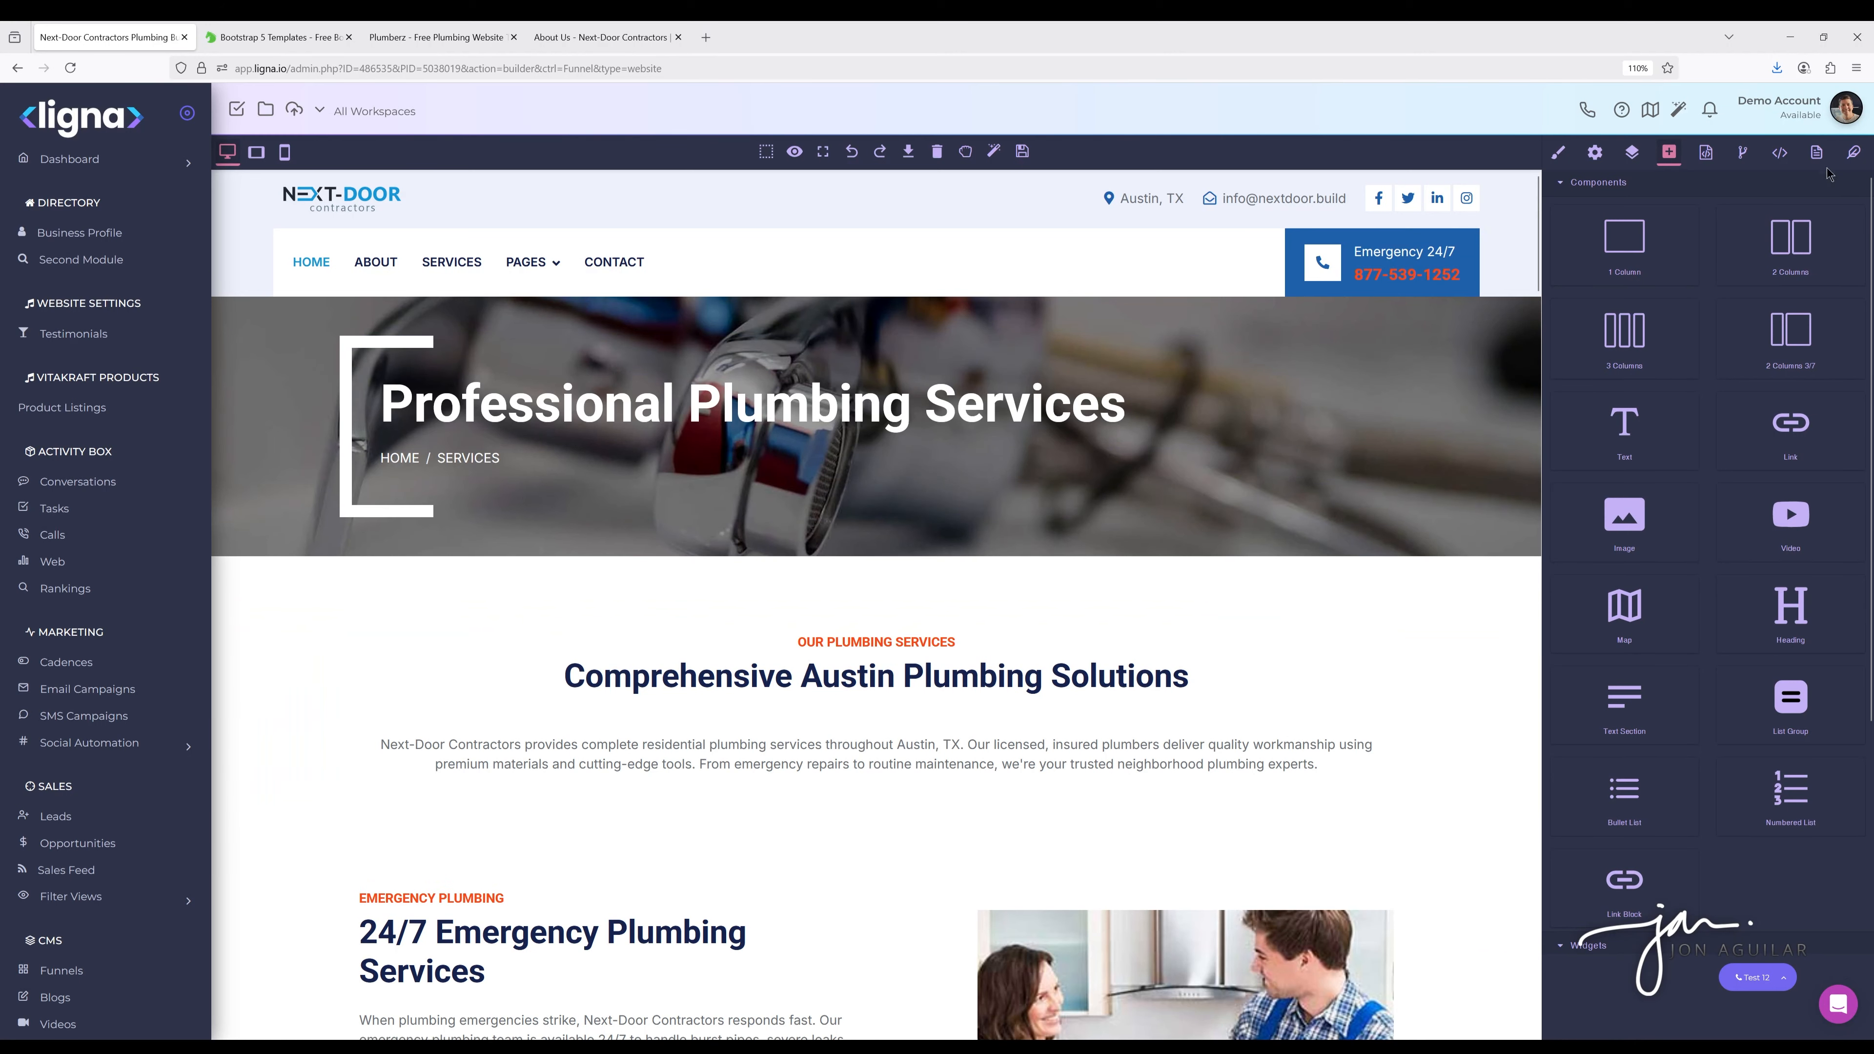
On the Home page, have AI SitePilot add a modern, dynamic instant estimate calculator for plumbing services below the hero banner, using the website code structure
{"action": "left_click", "coordinate": [1816, 153]}
{"action": "left_click", "coordinate": [1577, 335]}
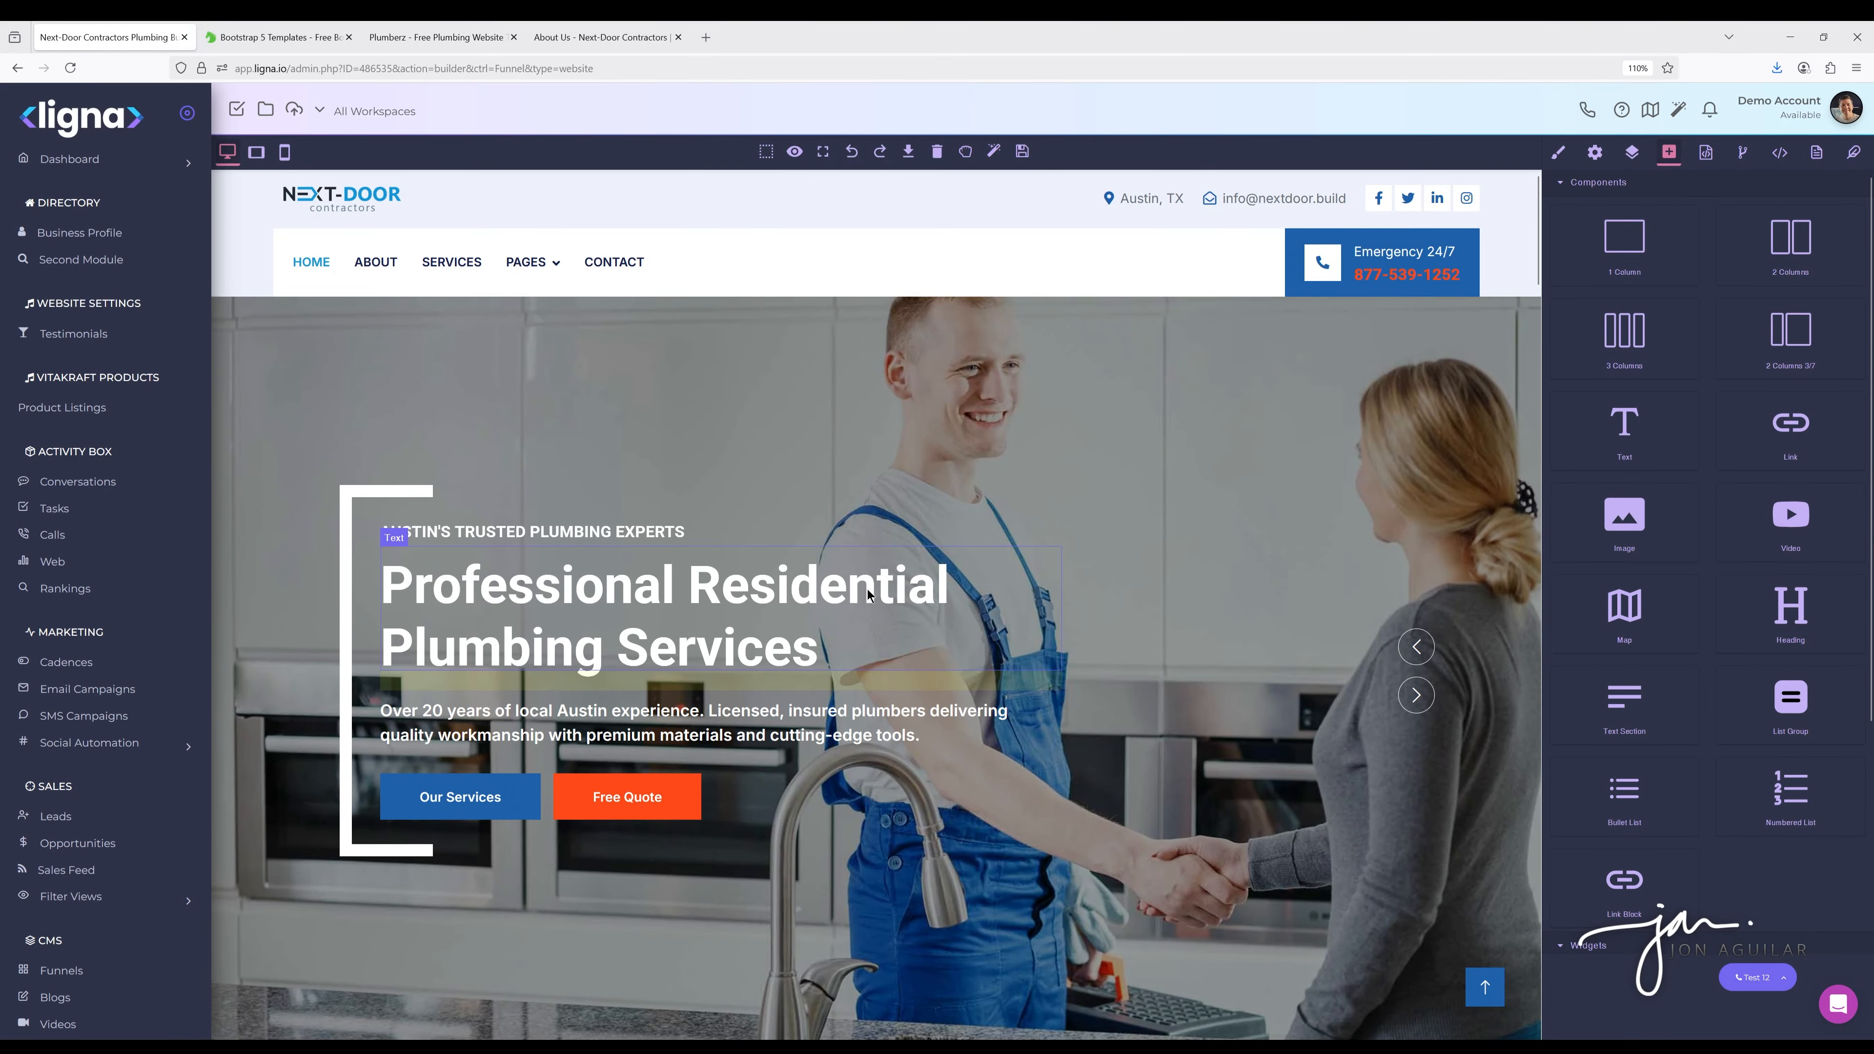
{"action": "scroll", "coordinate": [868, 595], "scroll_direction": "down", "scroll_amount": 8}
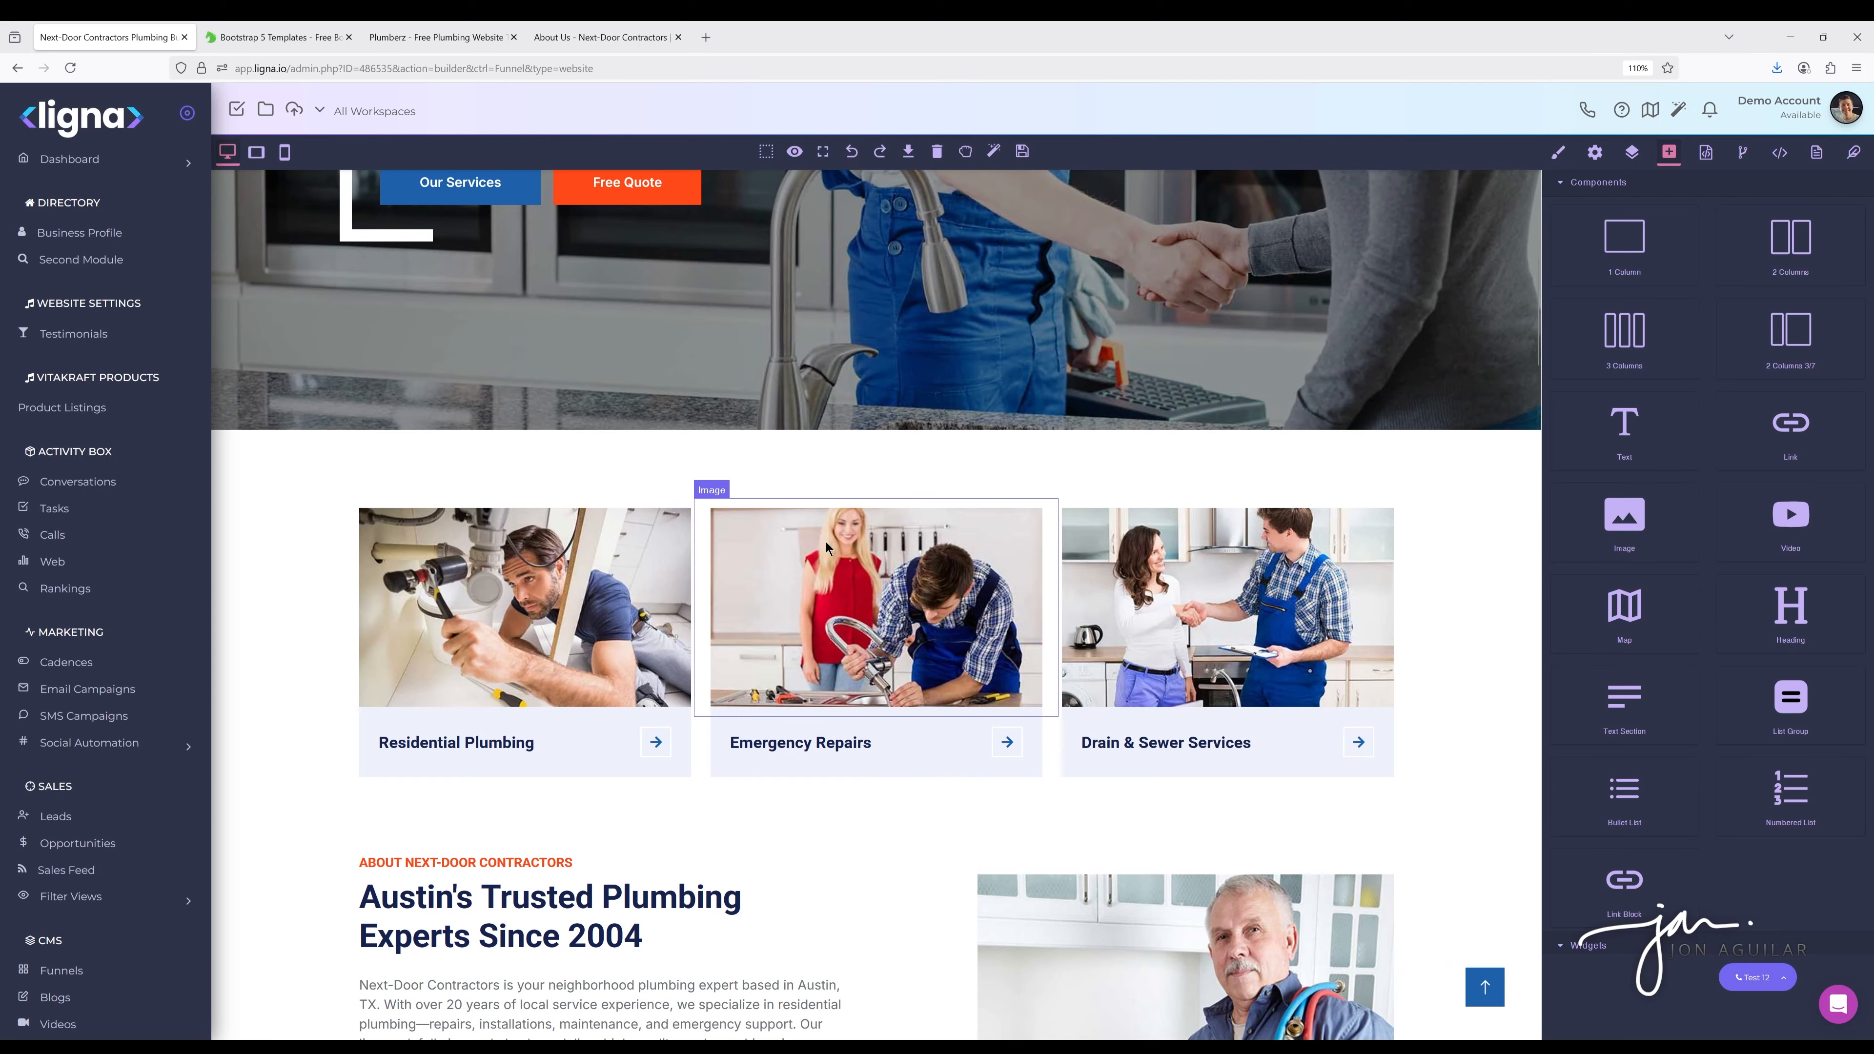
{"action": "scroll", "coordinate": [826, 541], "scroll_direction": "up", "scroll_amount": 8}
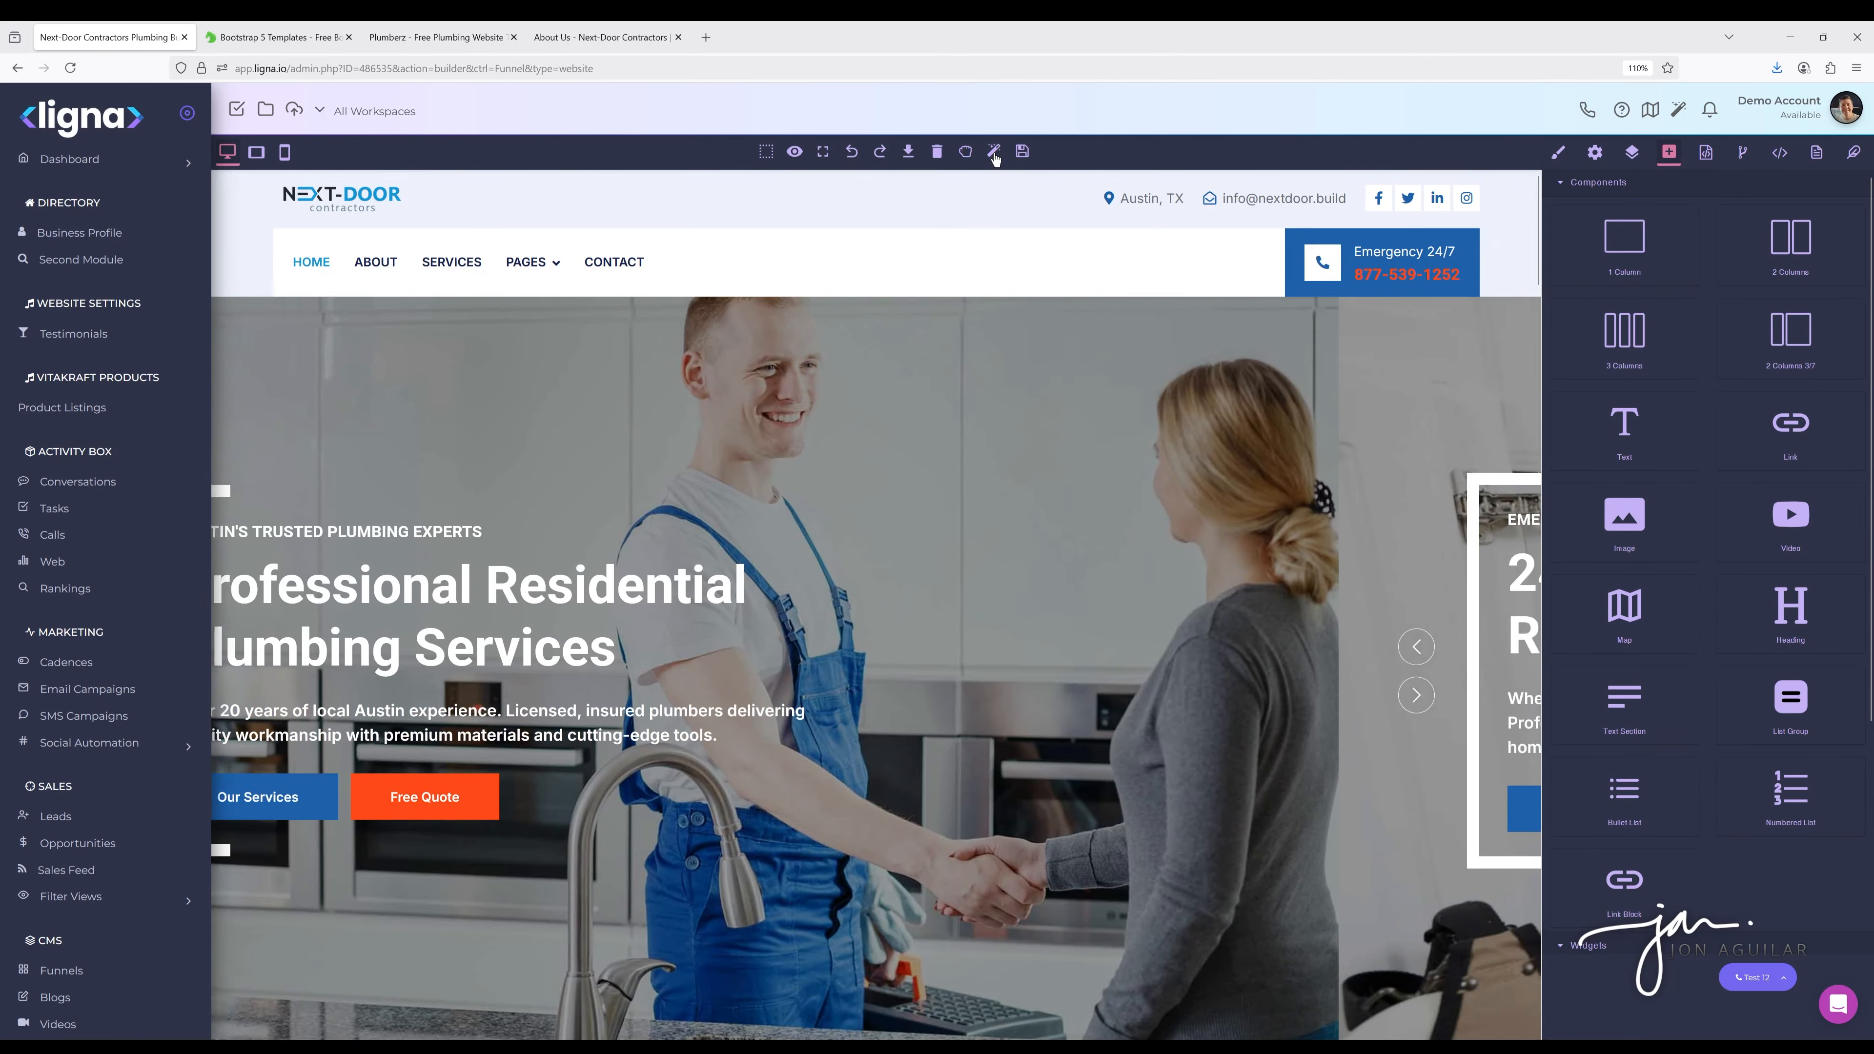
{"action": "left_click", "coordinate": [994, 153]}
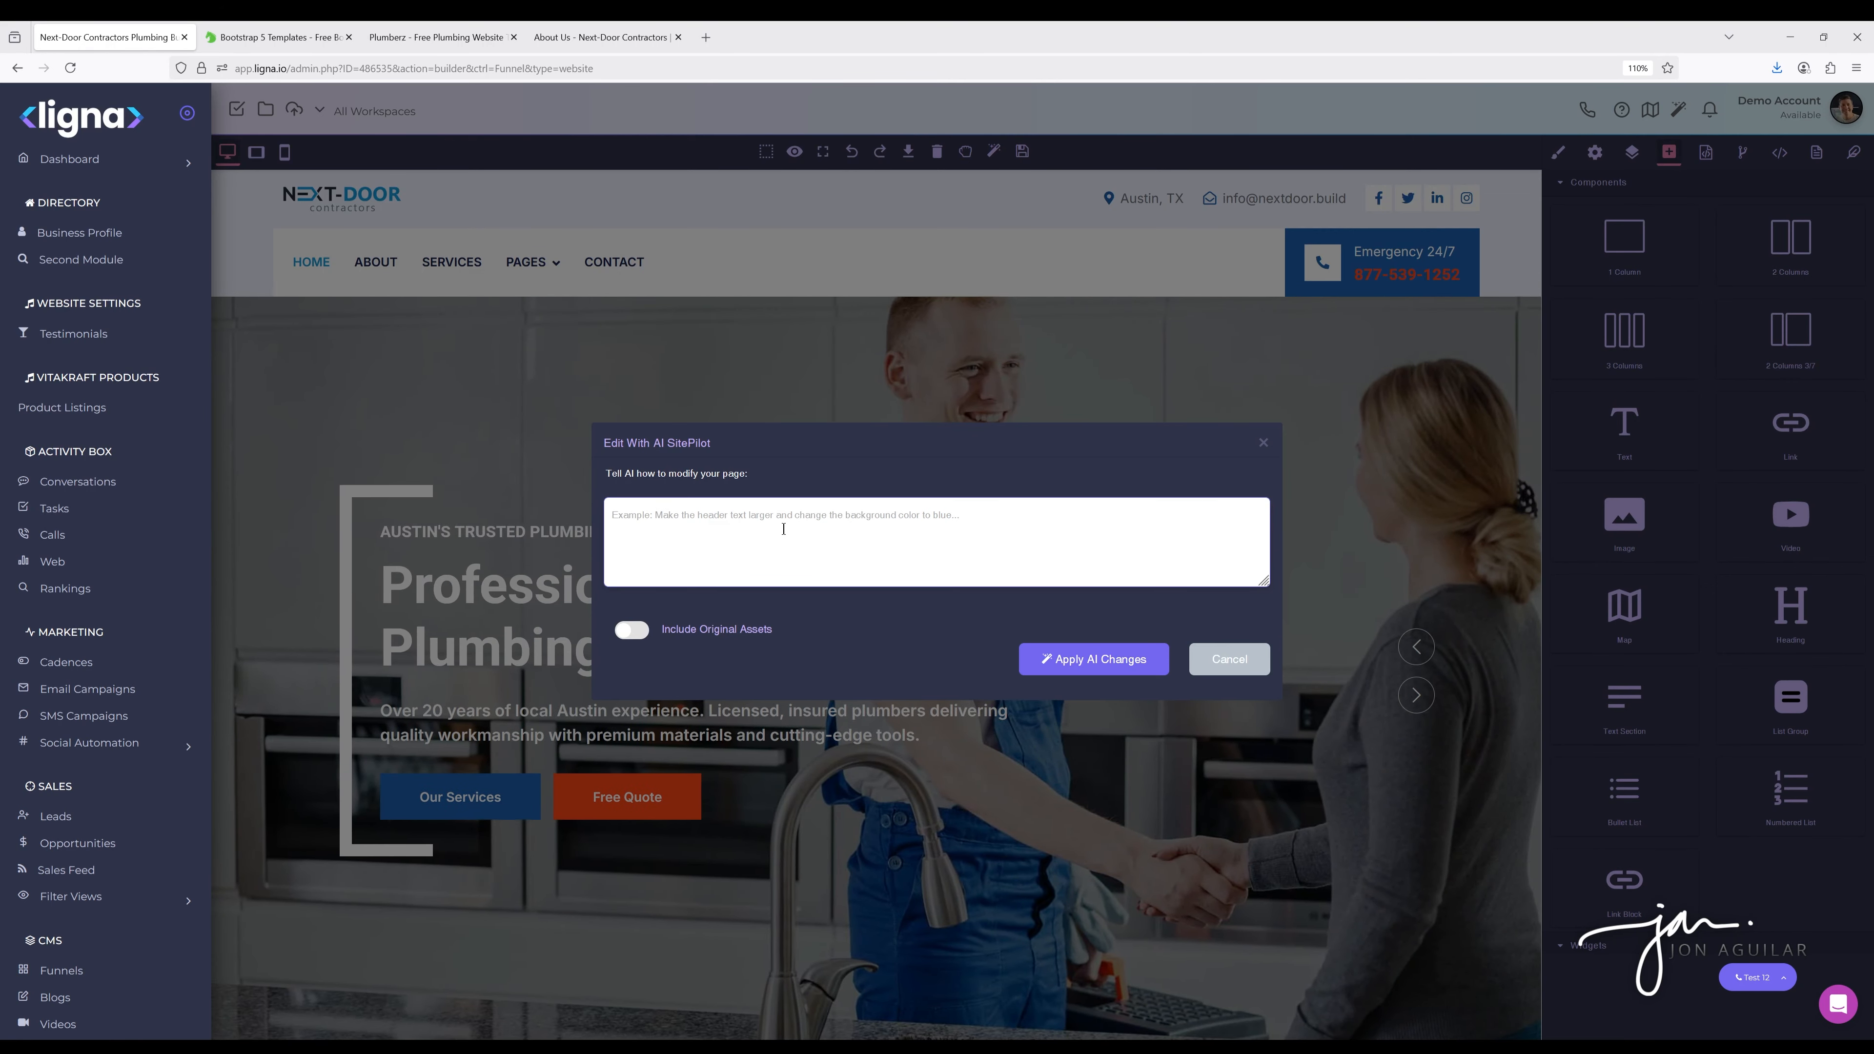
{"action": "type", "text": "Below the banner hero, create a content block using the website code structure that provides an instant estimate calculator for plumbing services.  Make it dynamic as you change field inputs the output updates.  Make sure it is designed with a modern feel."}
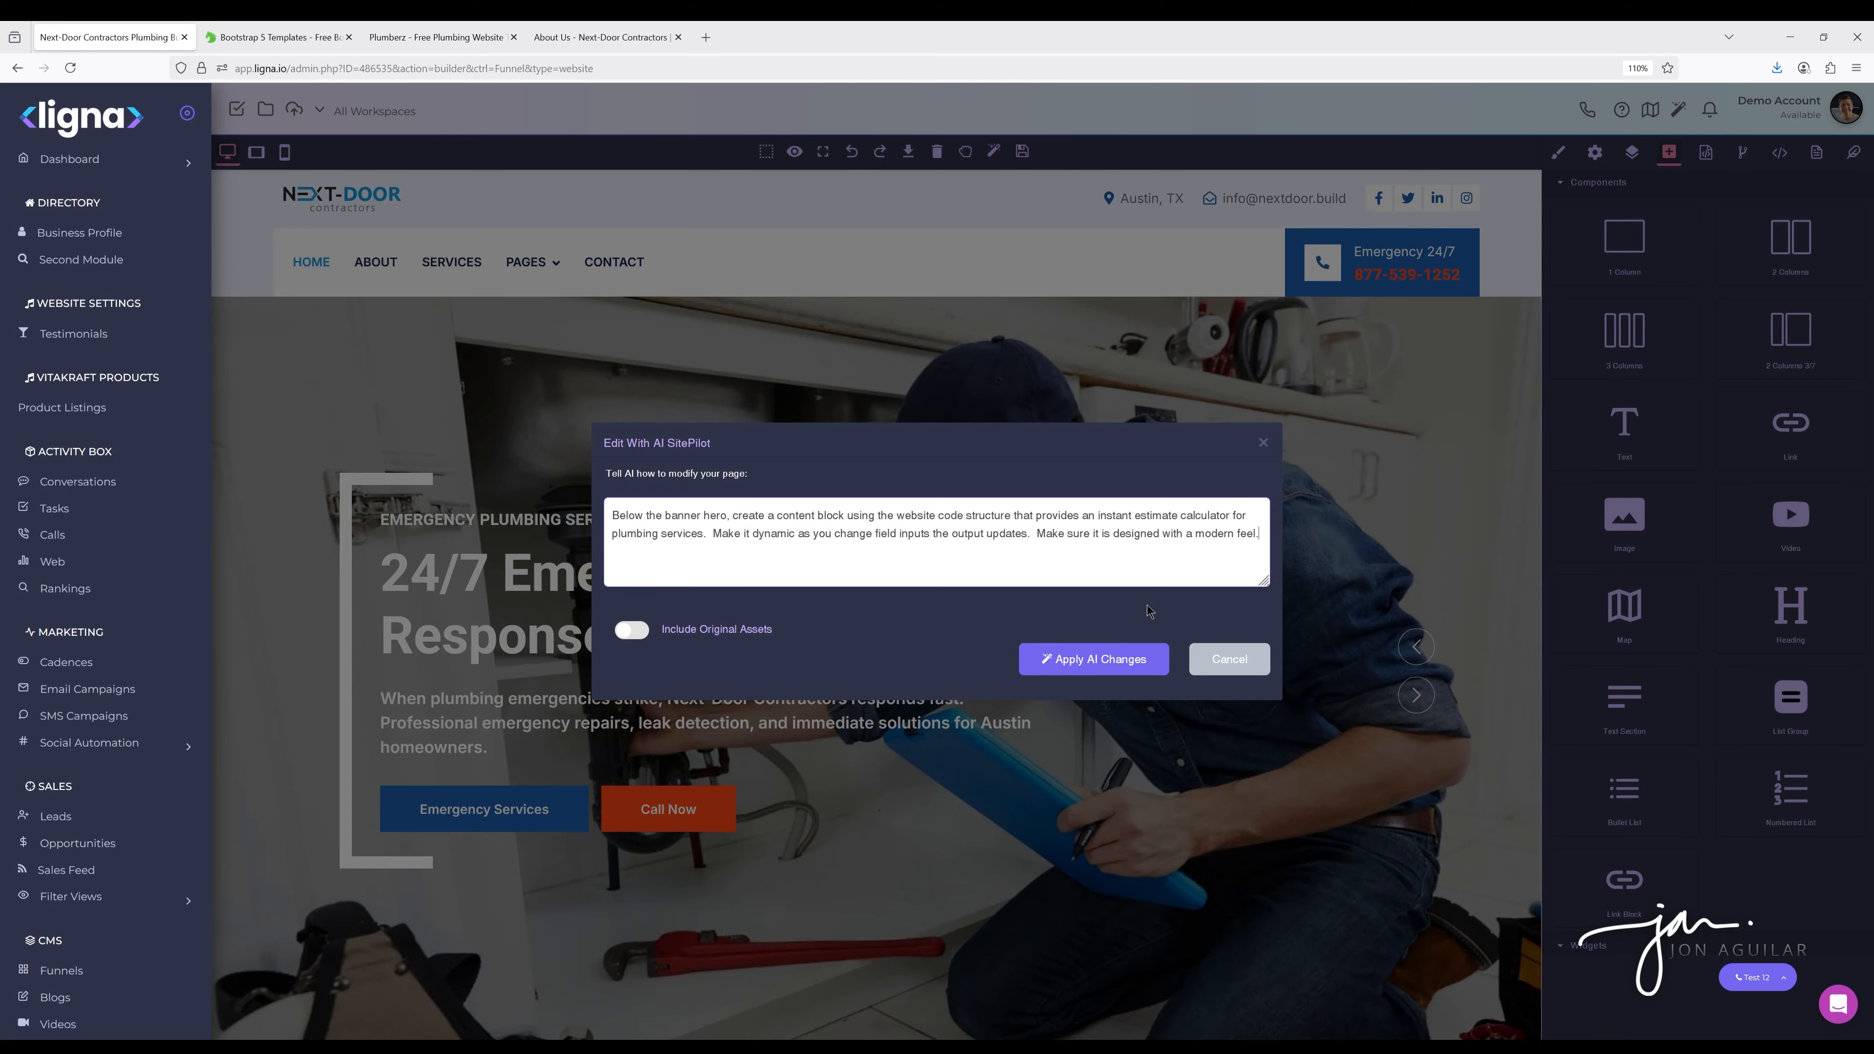
{"action": "left_click", "coordinate": [1083, 657]}
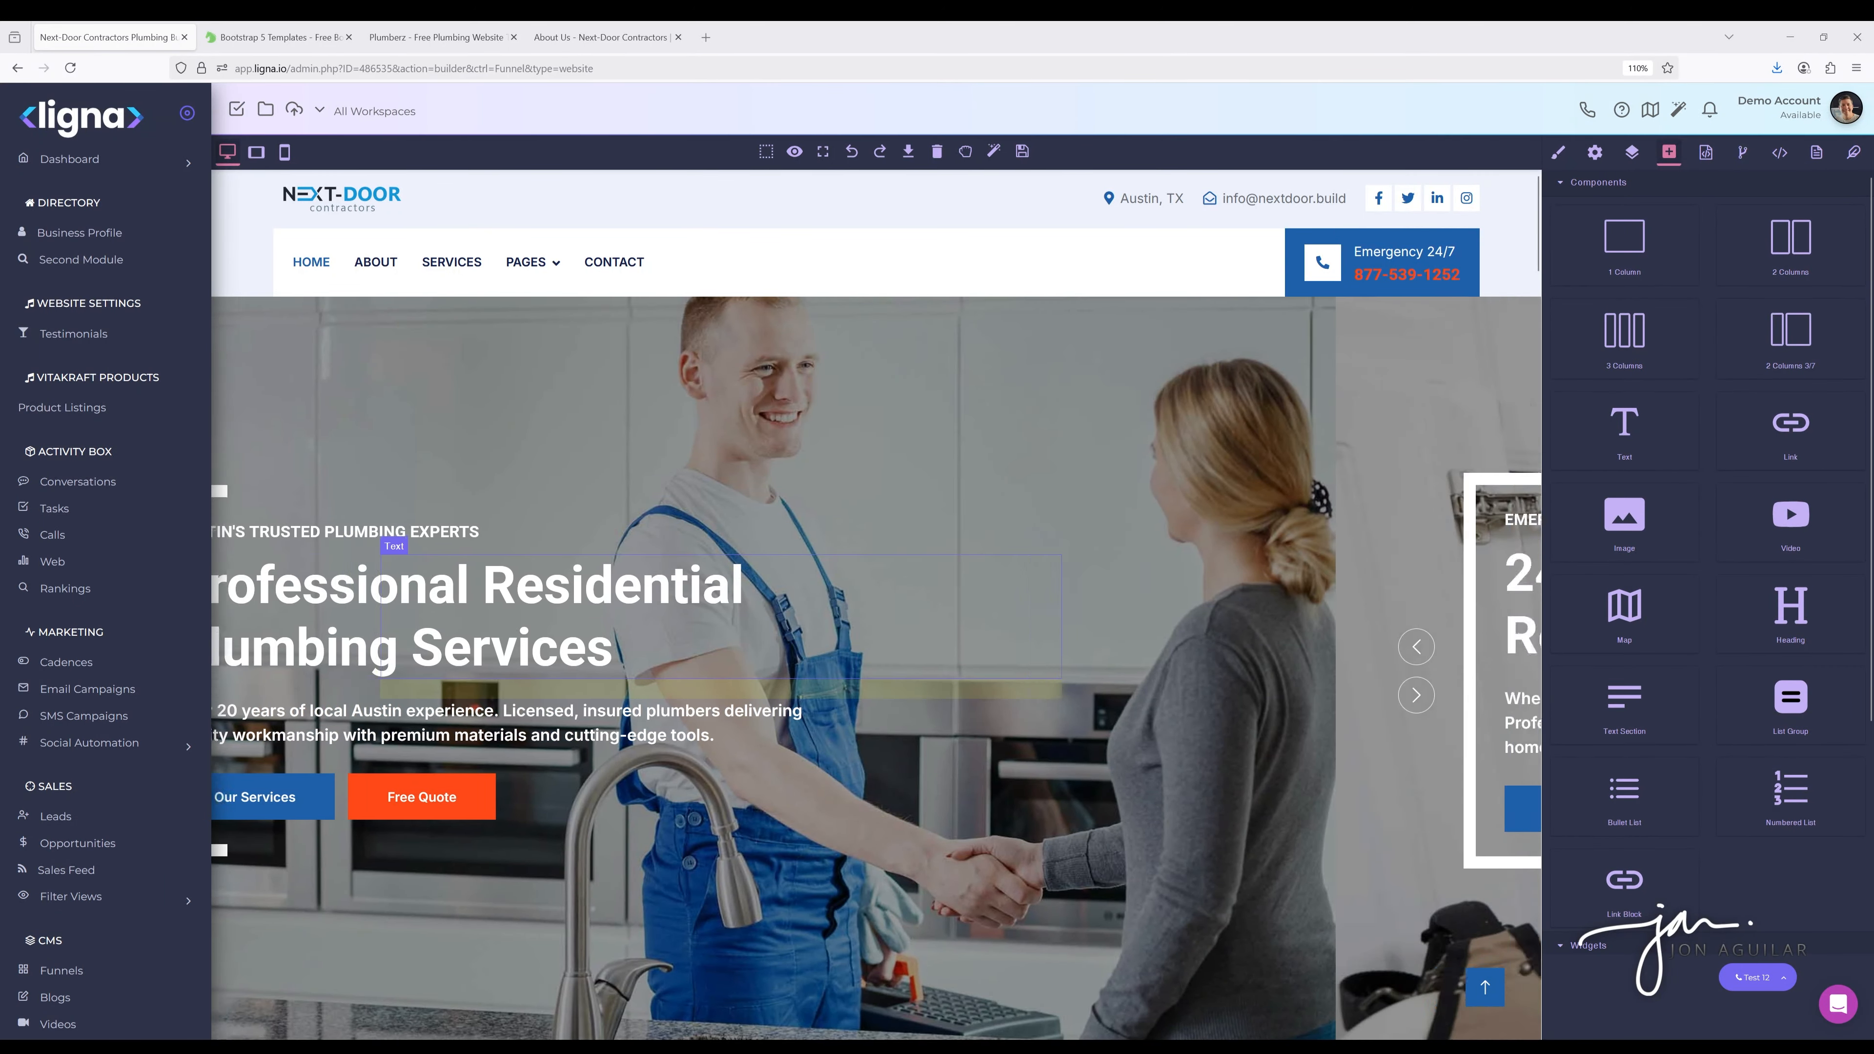
Examine the generated Get Your Plumbing Service Estimate block below the Home page's hero, including its service fields and estimate summary
{"action": "scroll", "coordinate": [877, 606], "scroll_direction": "down", "scroll_amount": 5}
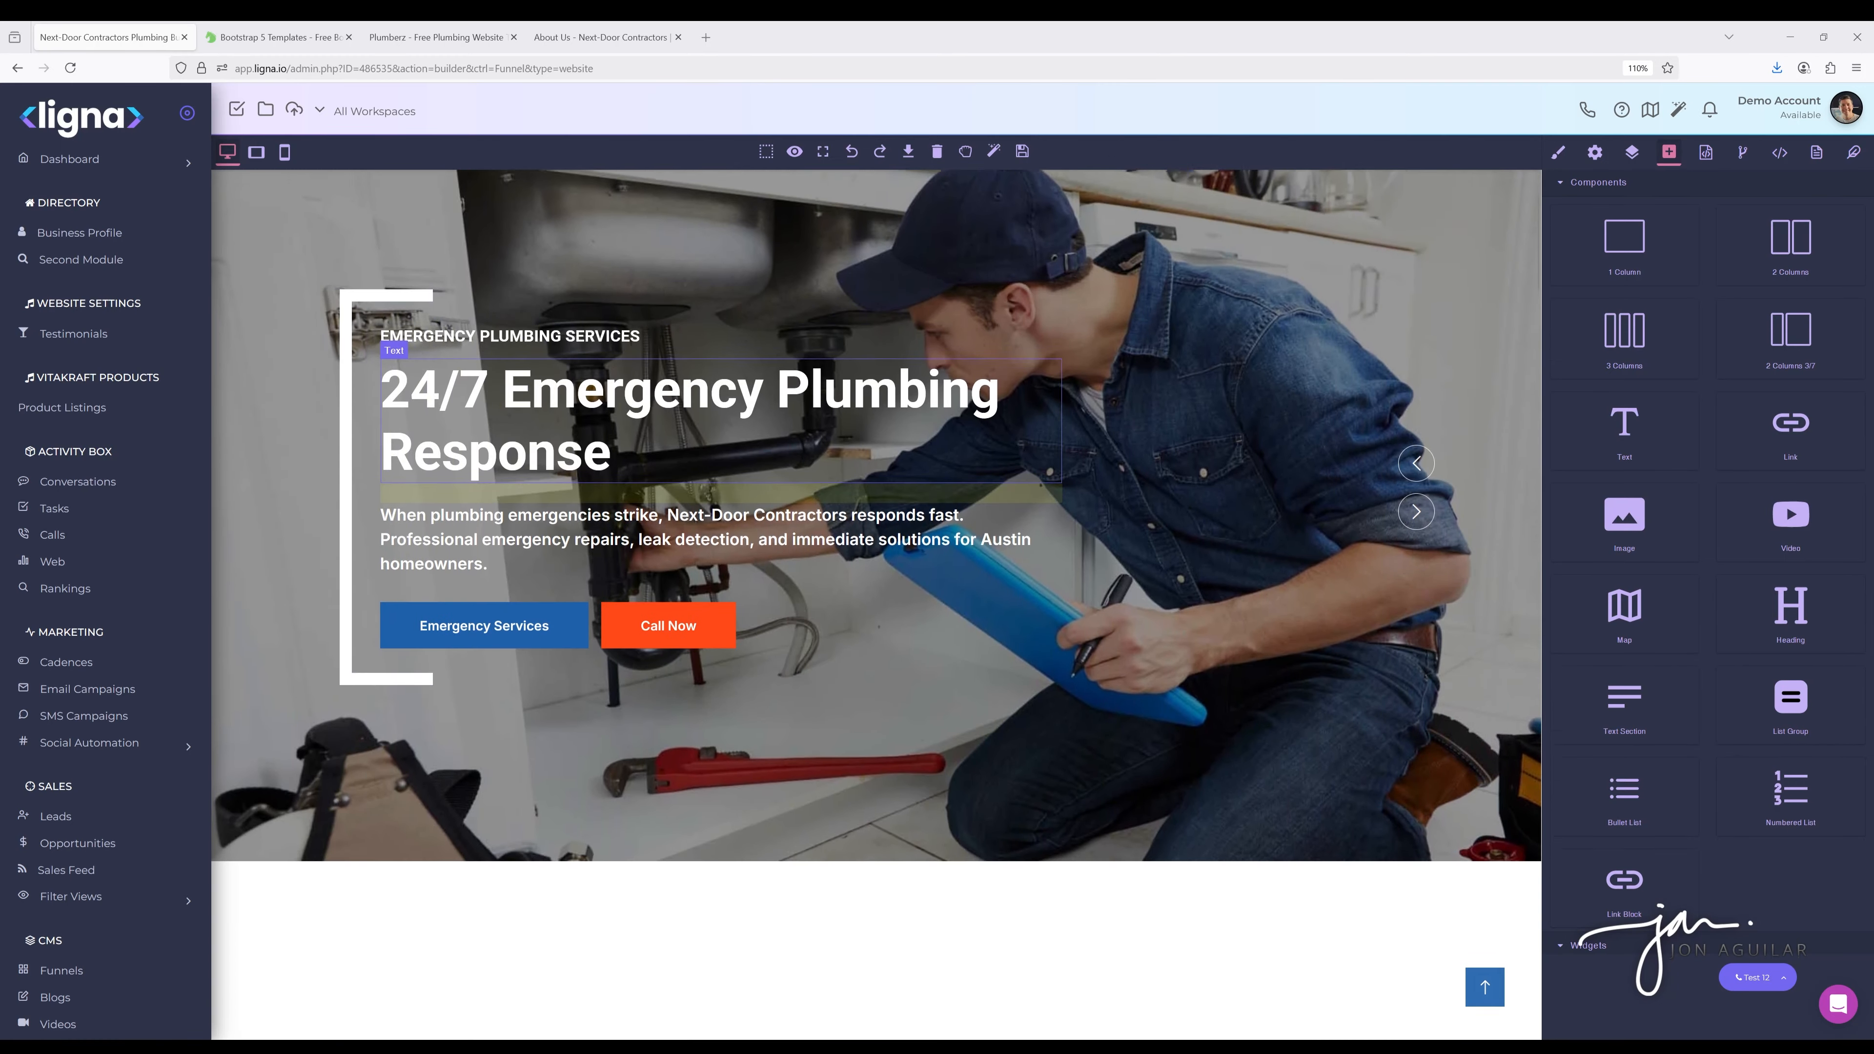
{"action": "scroll", "coordinate": [877, 606], "scroll_direction": "down", "scroll_amount": 5}
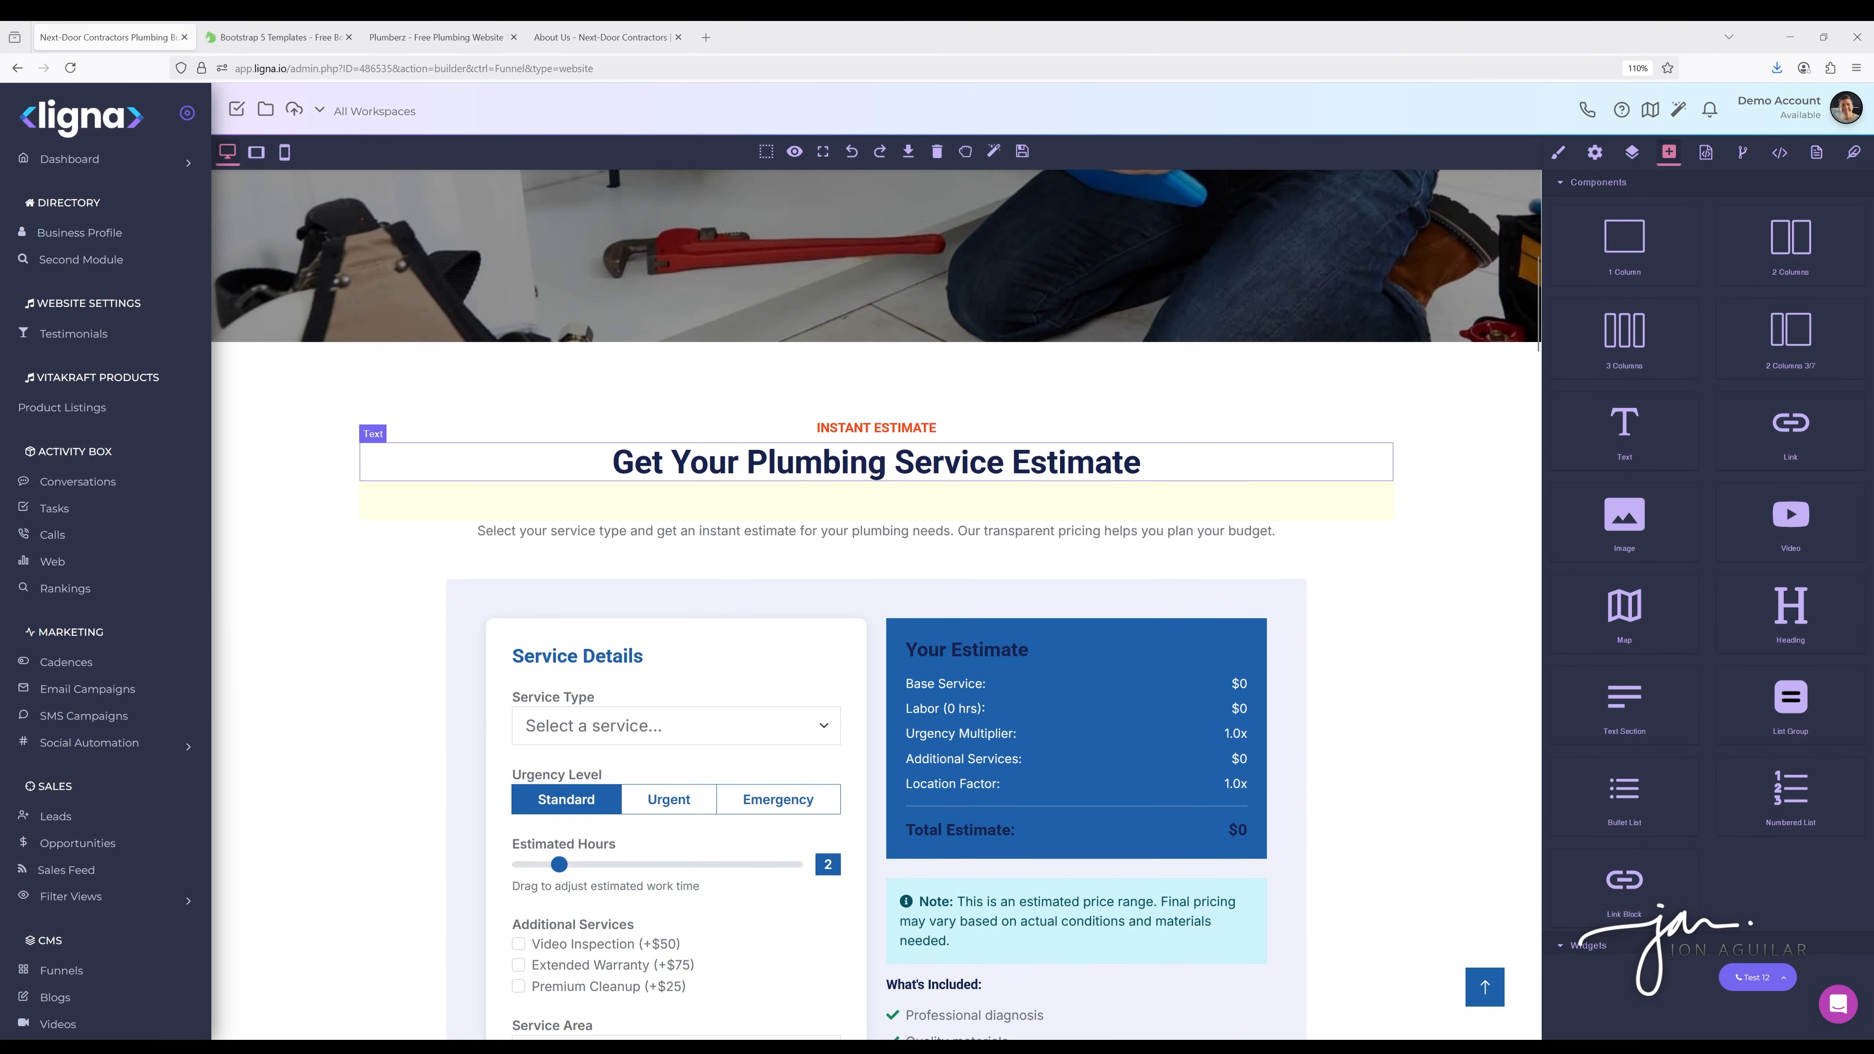
{"action": "scroll", "coordinate": [874, 605], "scroll_direction": "down", "scroll_amount": 2}
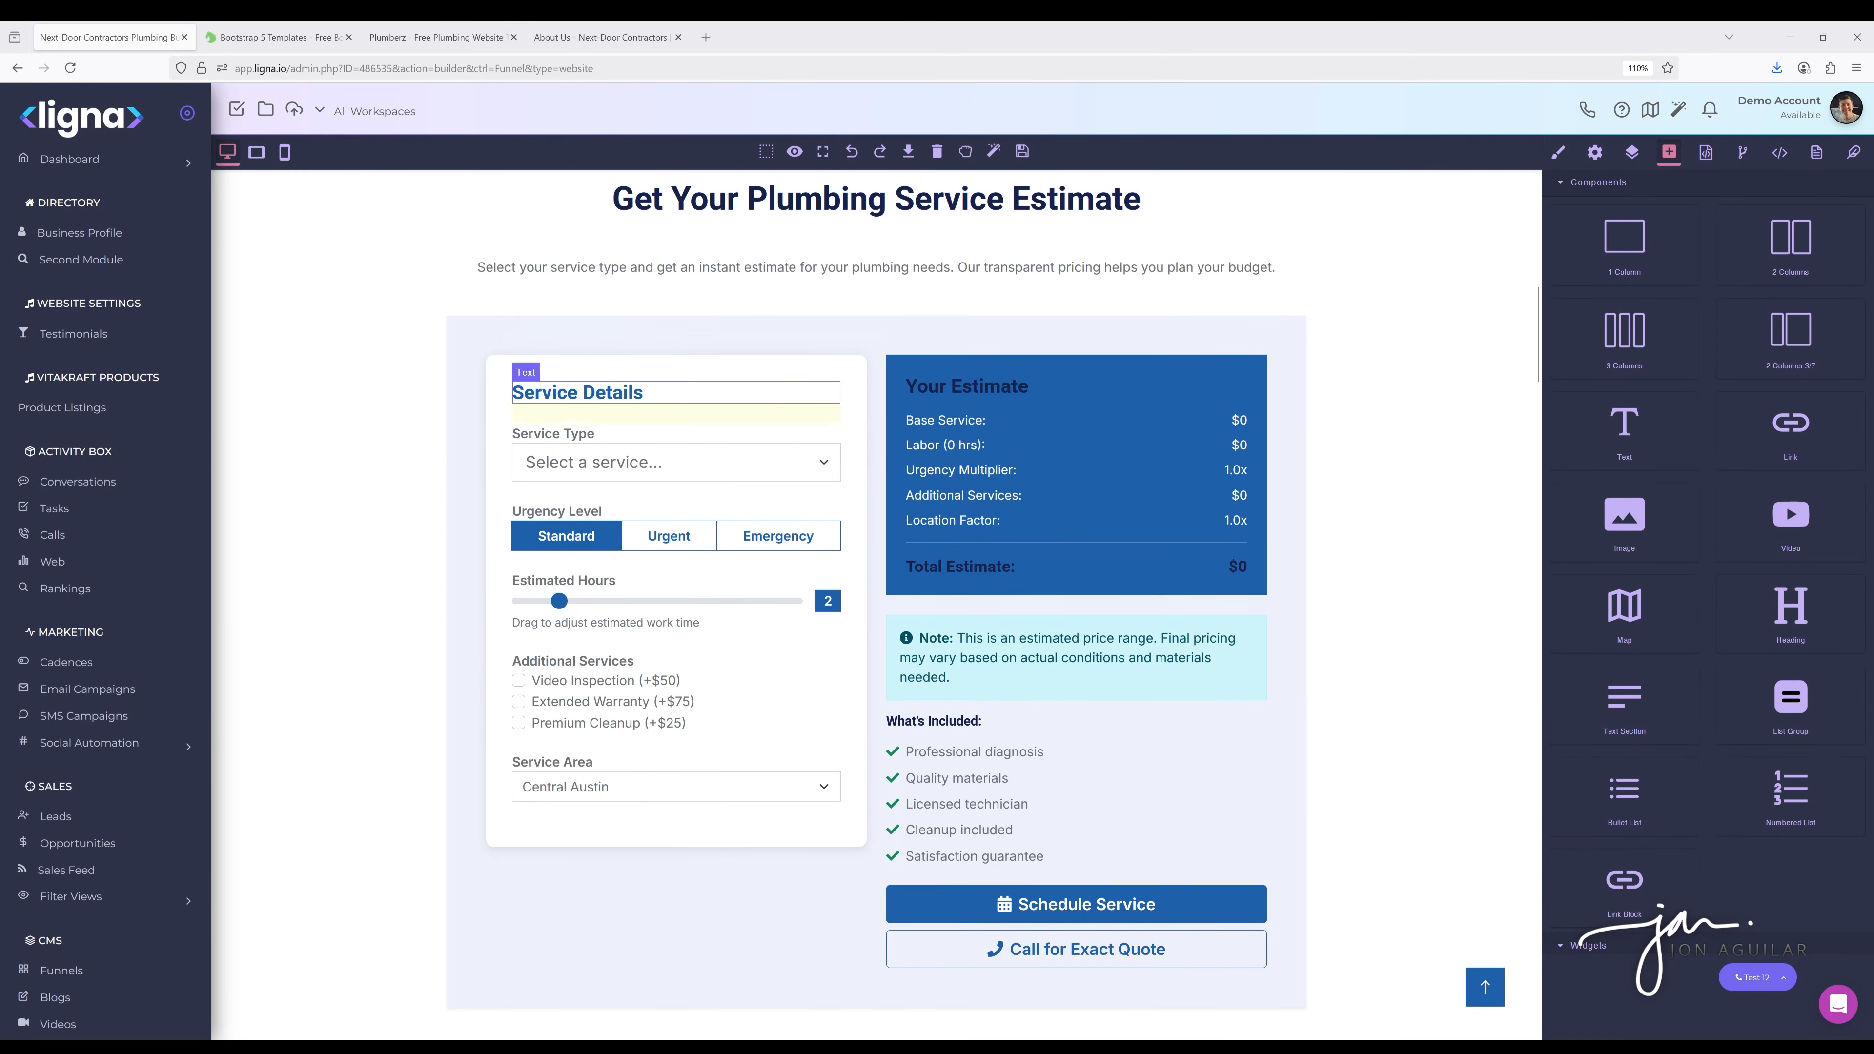
{"action": "scroll", "coordinate": [878, 738], "scroll_direction": "down", "scroll_amount": 2}
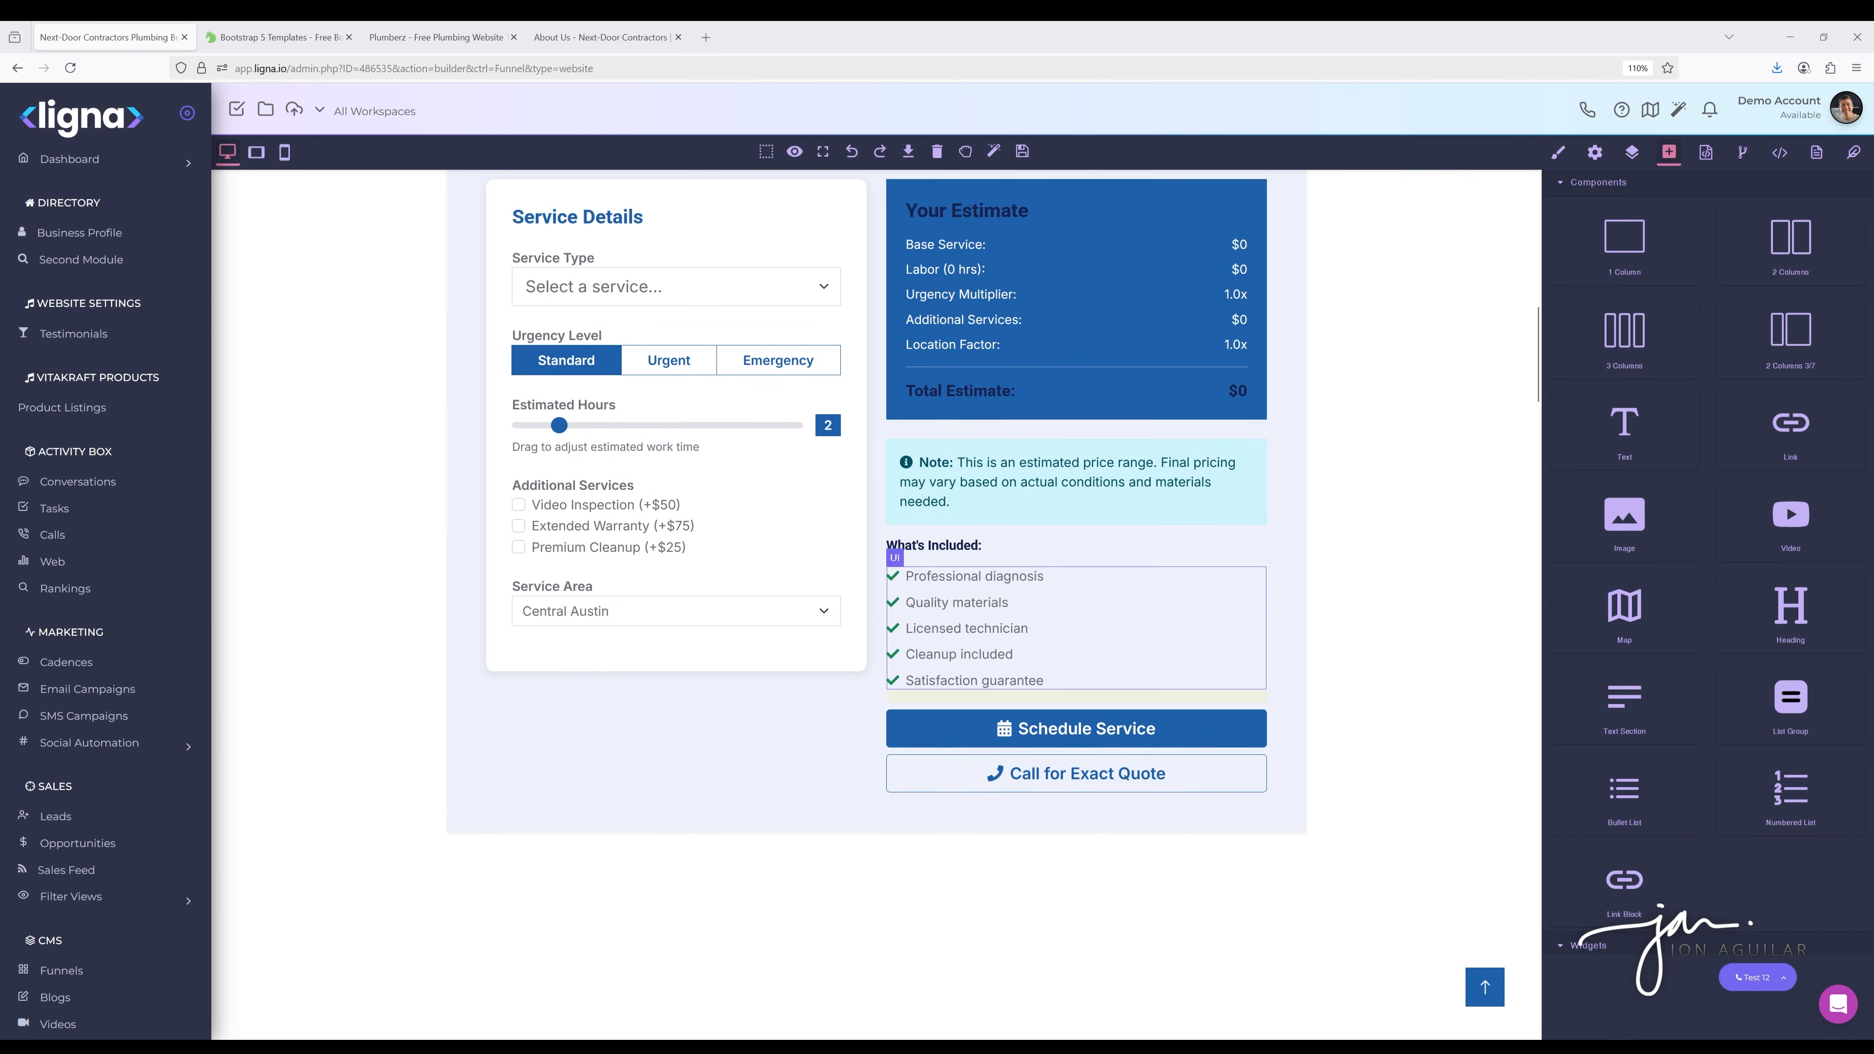
{"action": "scroll", "coordinate": [893, 923], "scroll_direction": "up", "scroll_amount": 4}
{"action": "scroll", "coordinate": [679, 562], "scroll_direction": "down", "scroll_amount": 1}
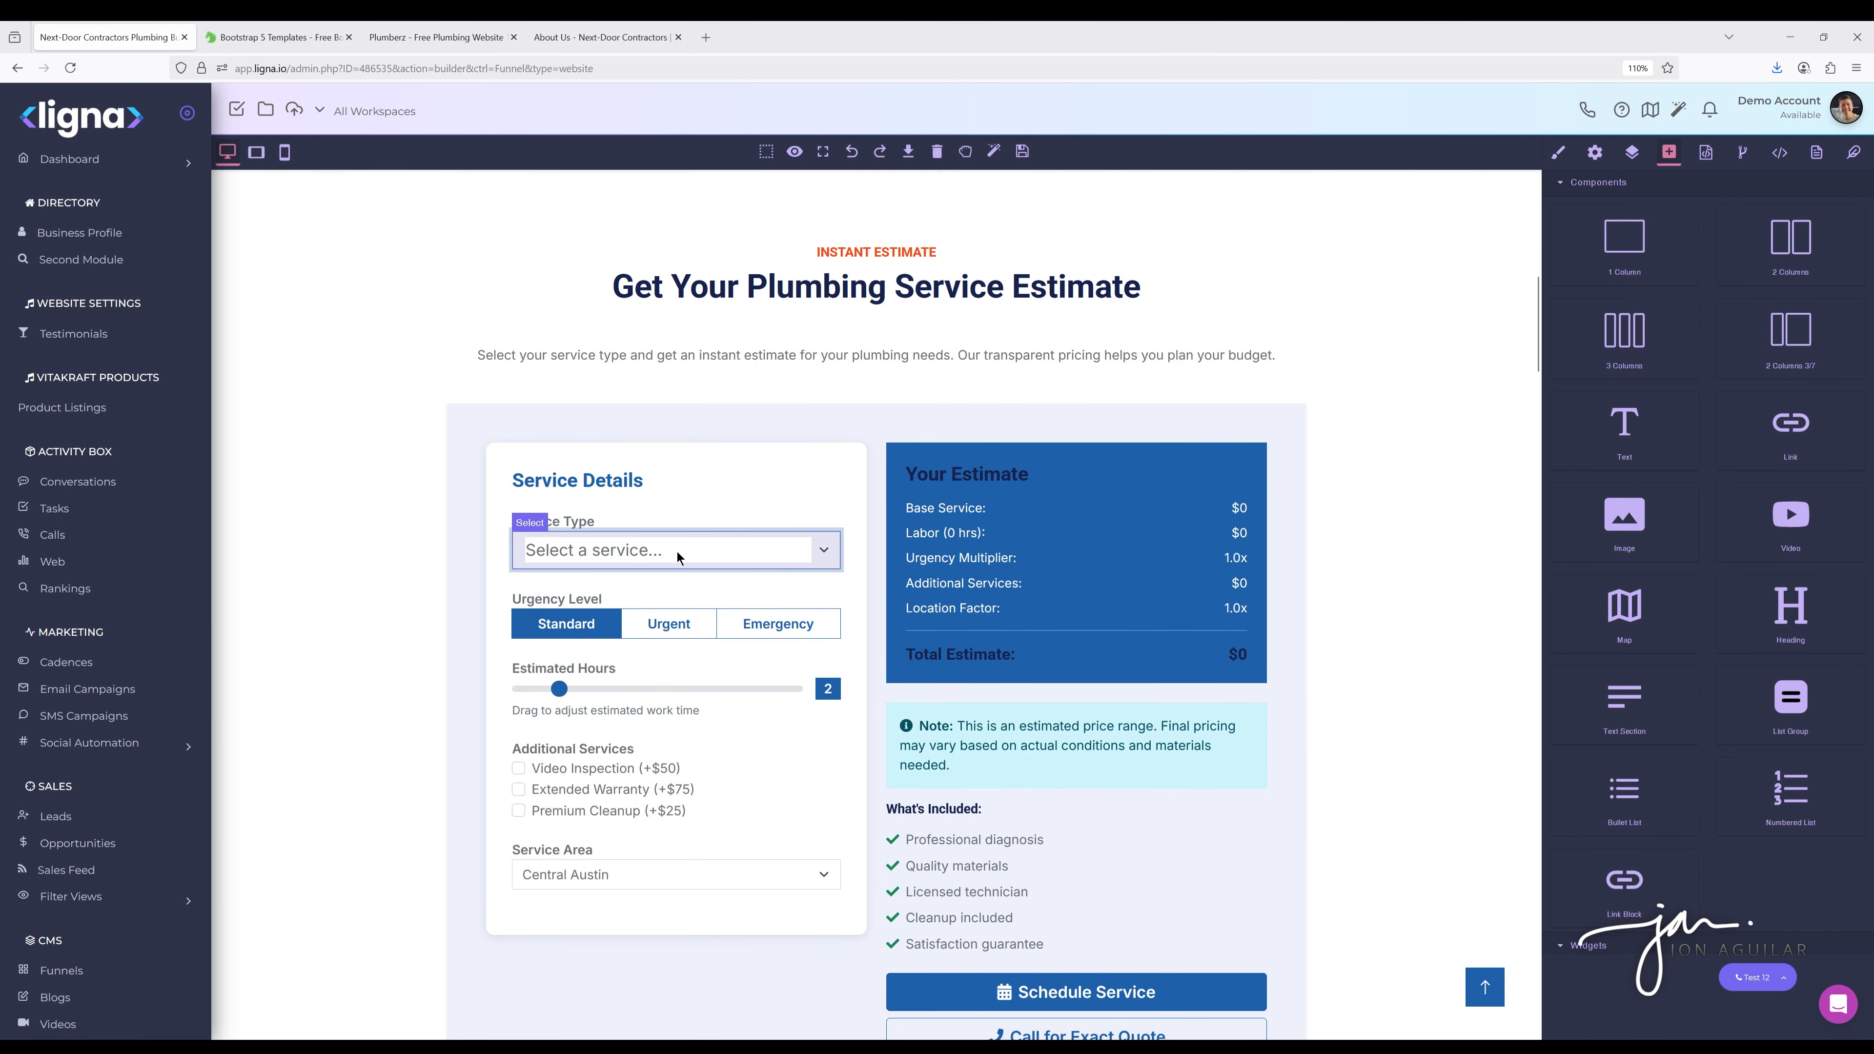
Try the estimate calculator inside the builder with the Emergency Repair service type, the Urgent and Emergency urgency levels and the Service Area field
{"action": "left_click", "coordinate": [620, 627]}
{"action": "scroll", "coordinate": [764, 576], "scroll_direction": "down", "scroll_amount": 2}
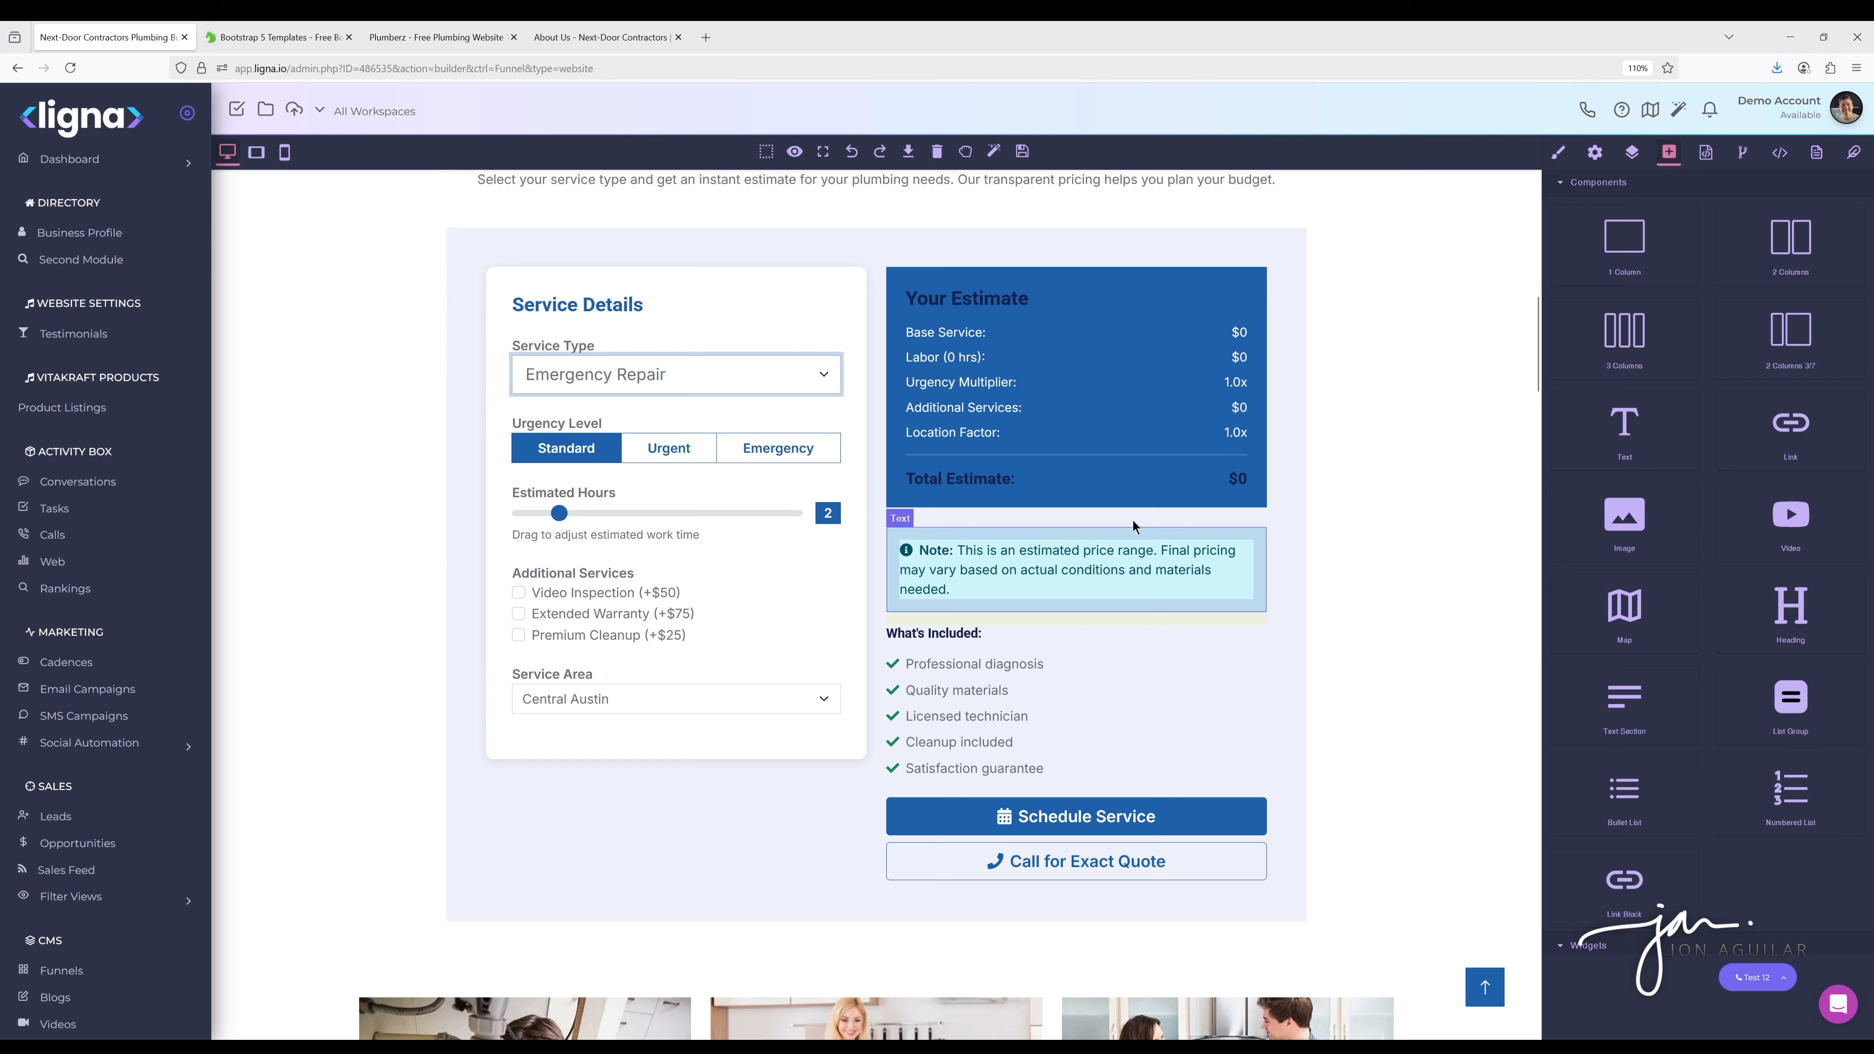
{"action": "left_click", "coordinate": [669, 448]}
{"action": "left_click", "coordinate": [778, 448]}
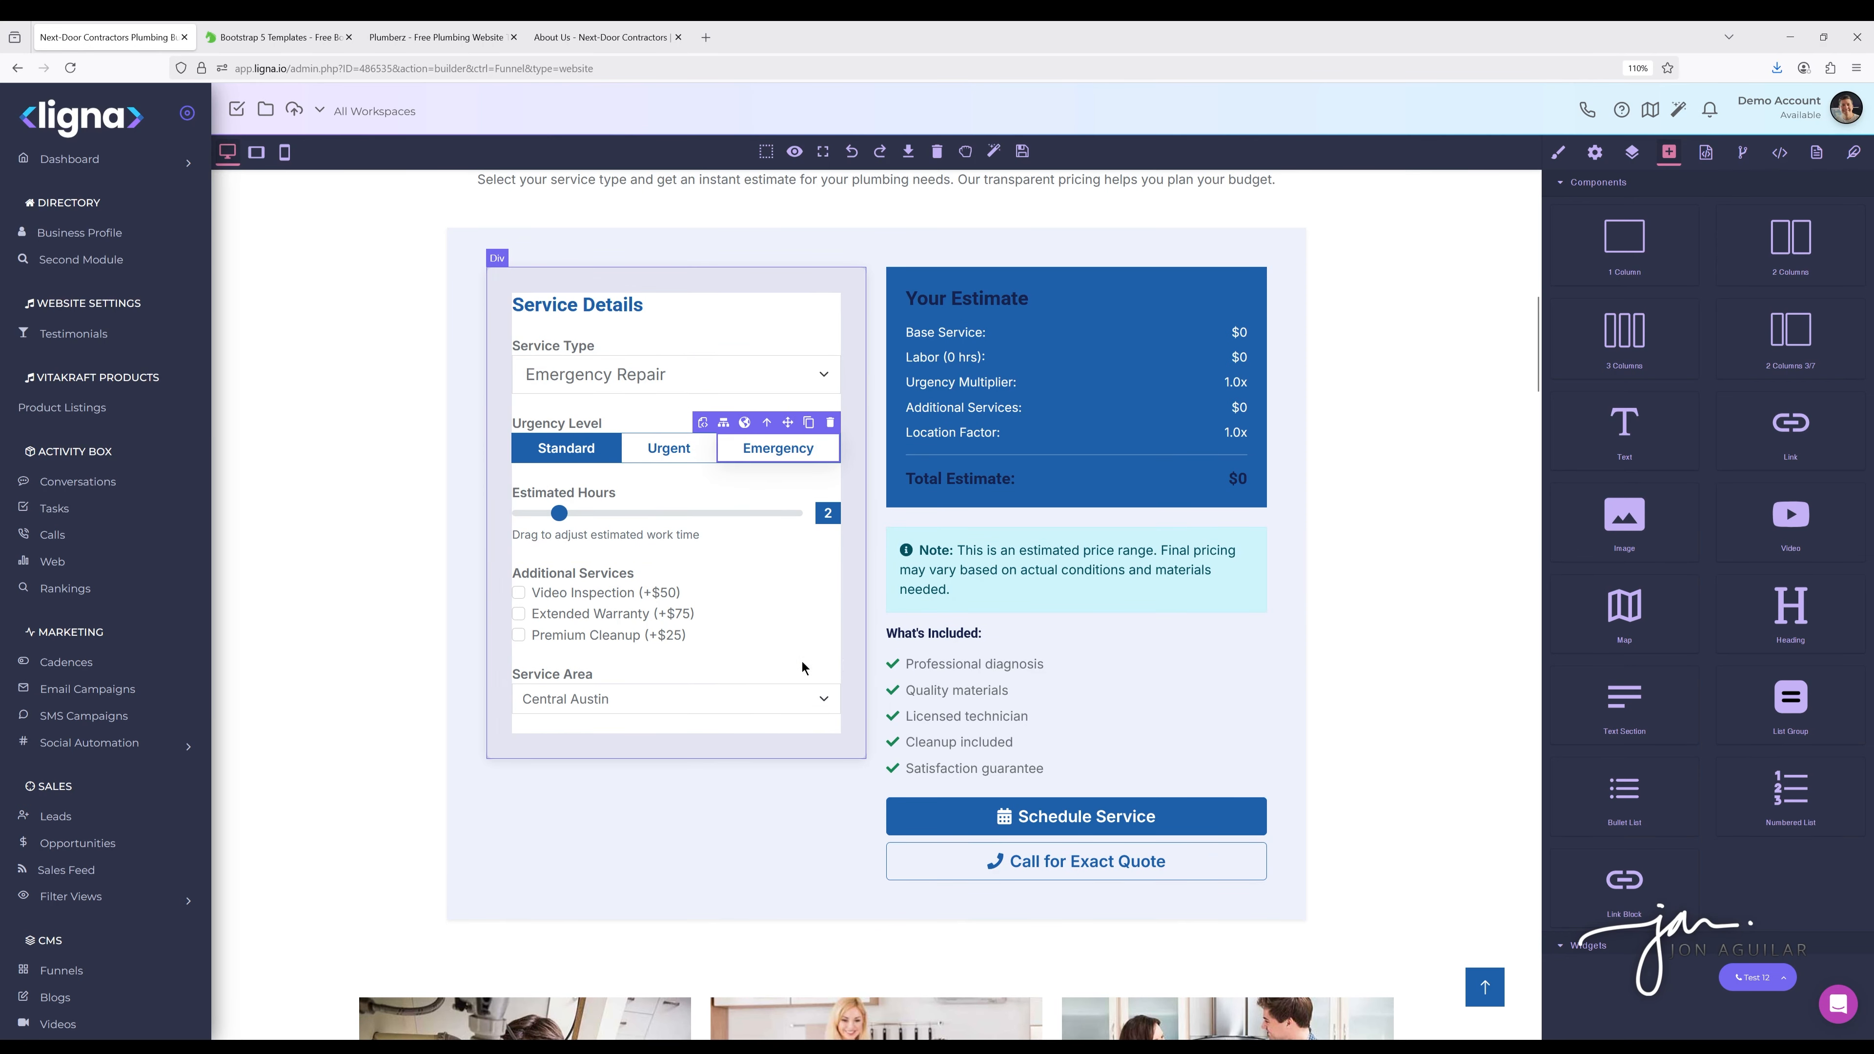
{"action": "scroll", "coordinate": [712, 517], "scroll_direction": "up", "scroll_amount": 1}
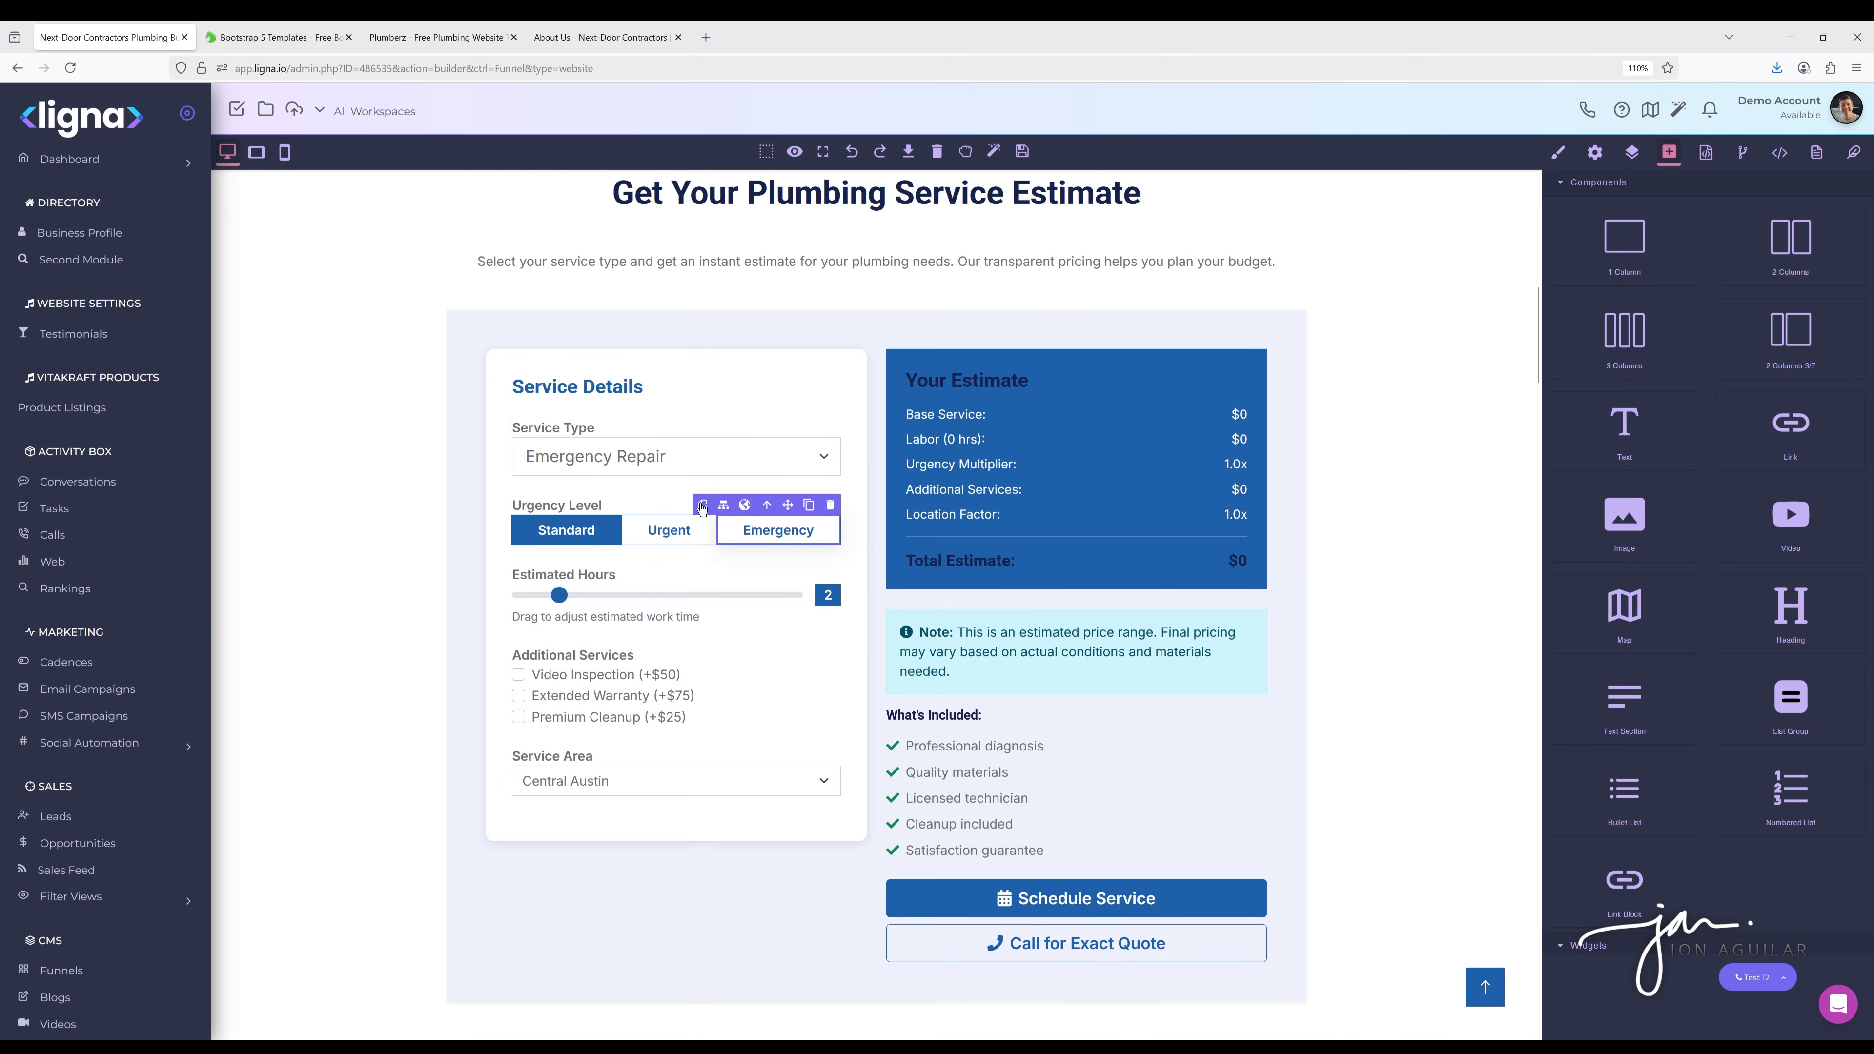
{"action": "left_click", "coordinate": [601, 792]}
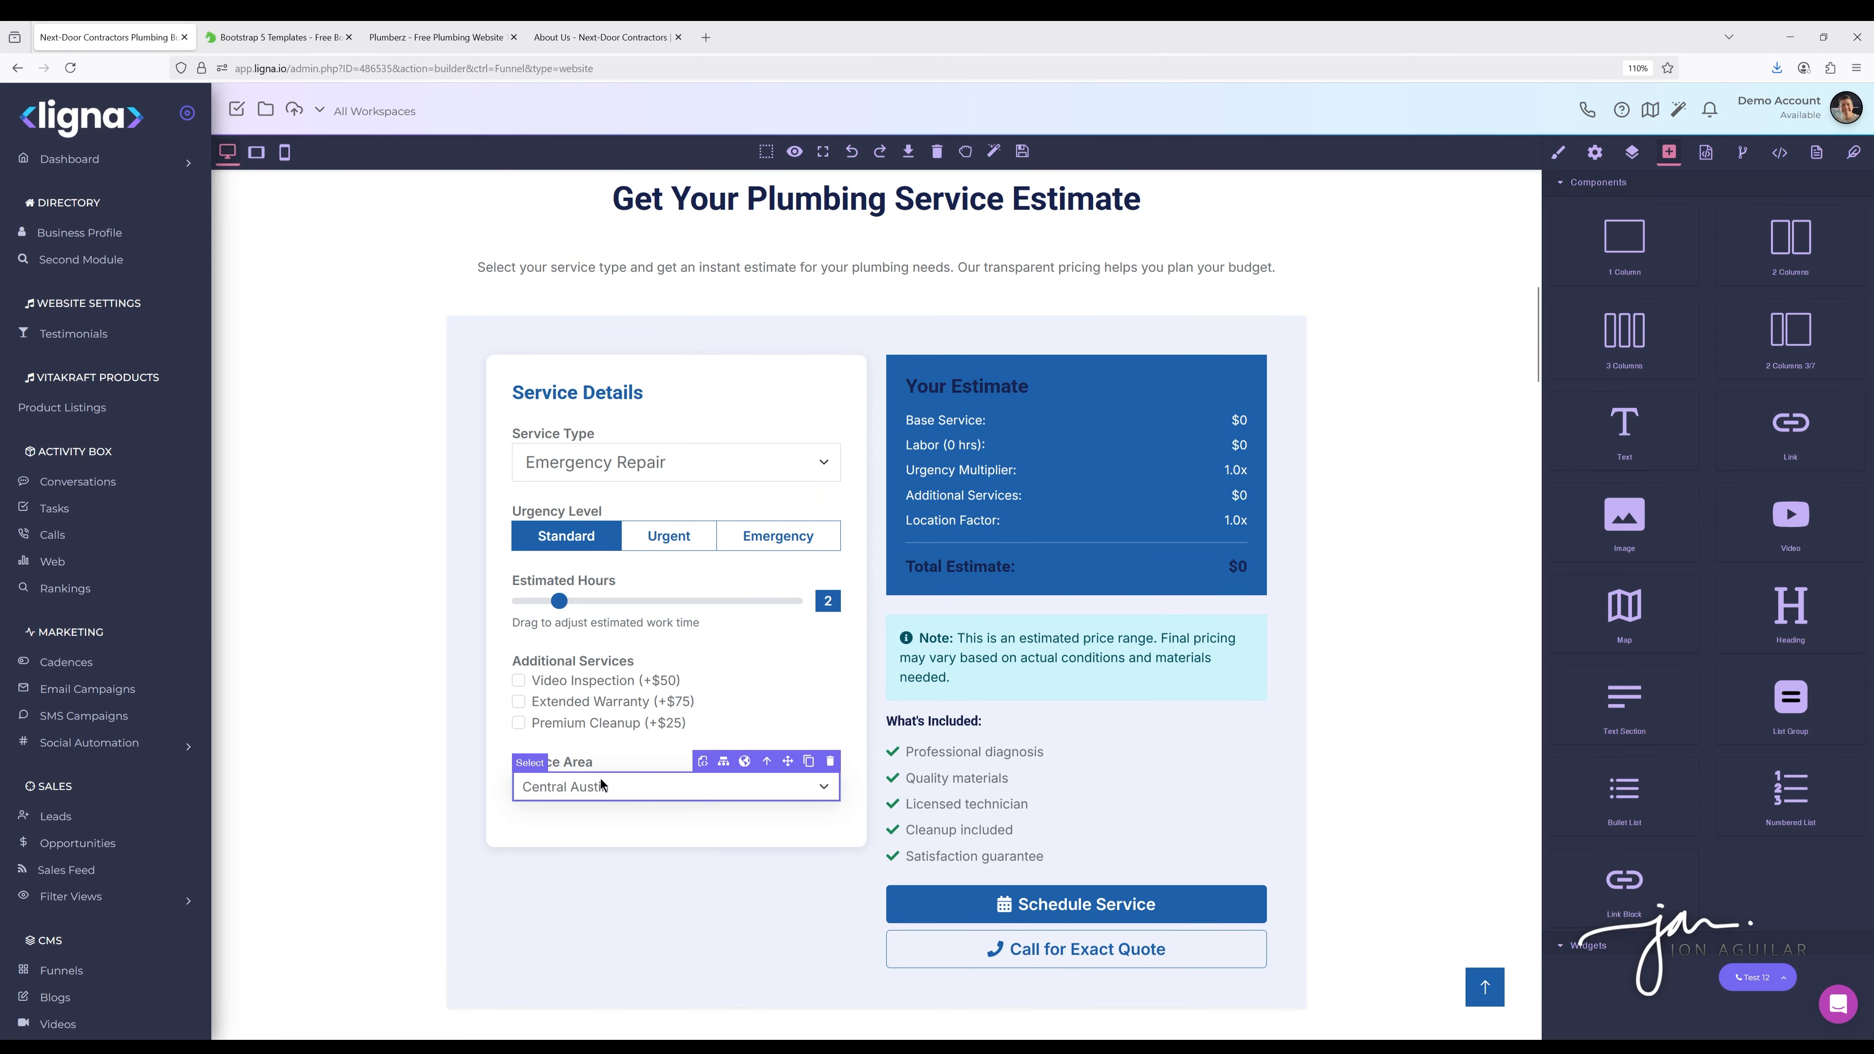
Switch to the site's preview tab, load its home page and test the estimate calculator with the Emergency Repair service type
{"action": "left_click", "coordinate": [560, 44]}
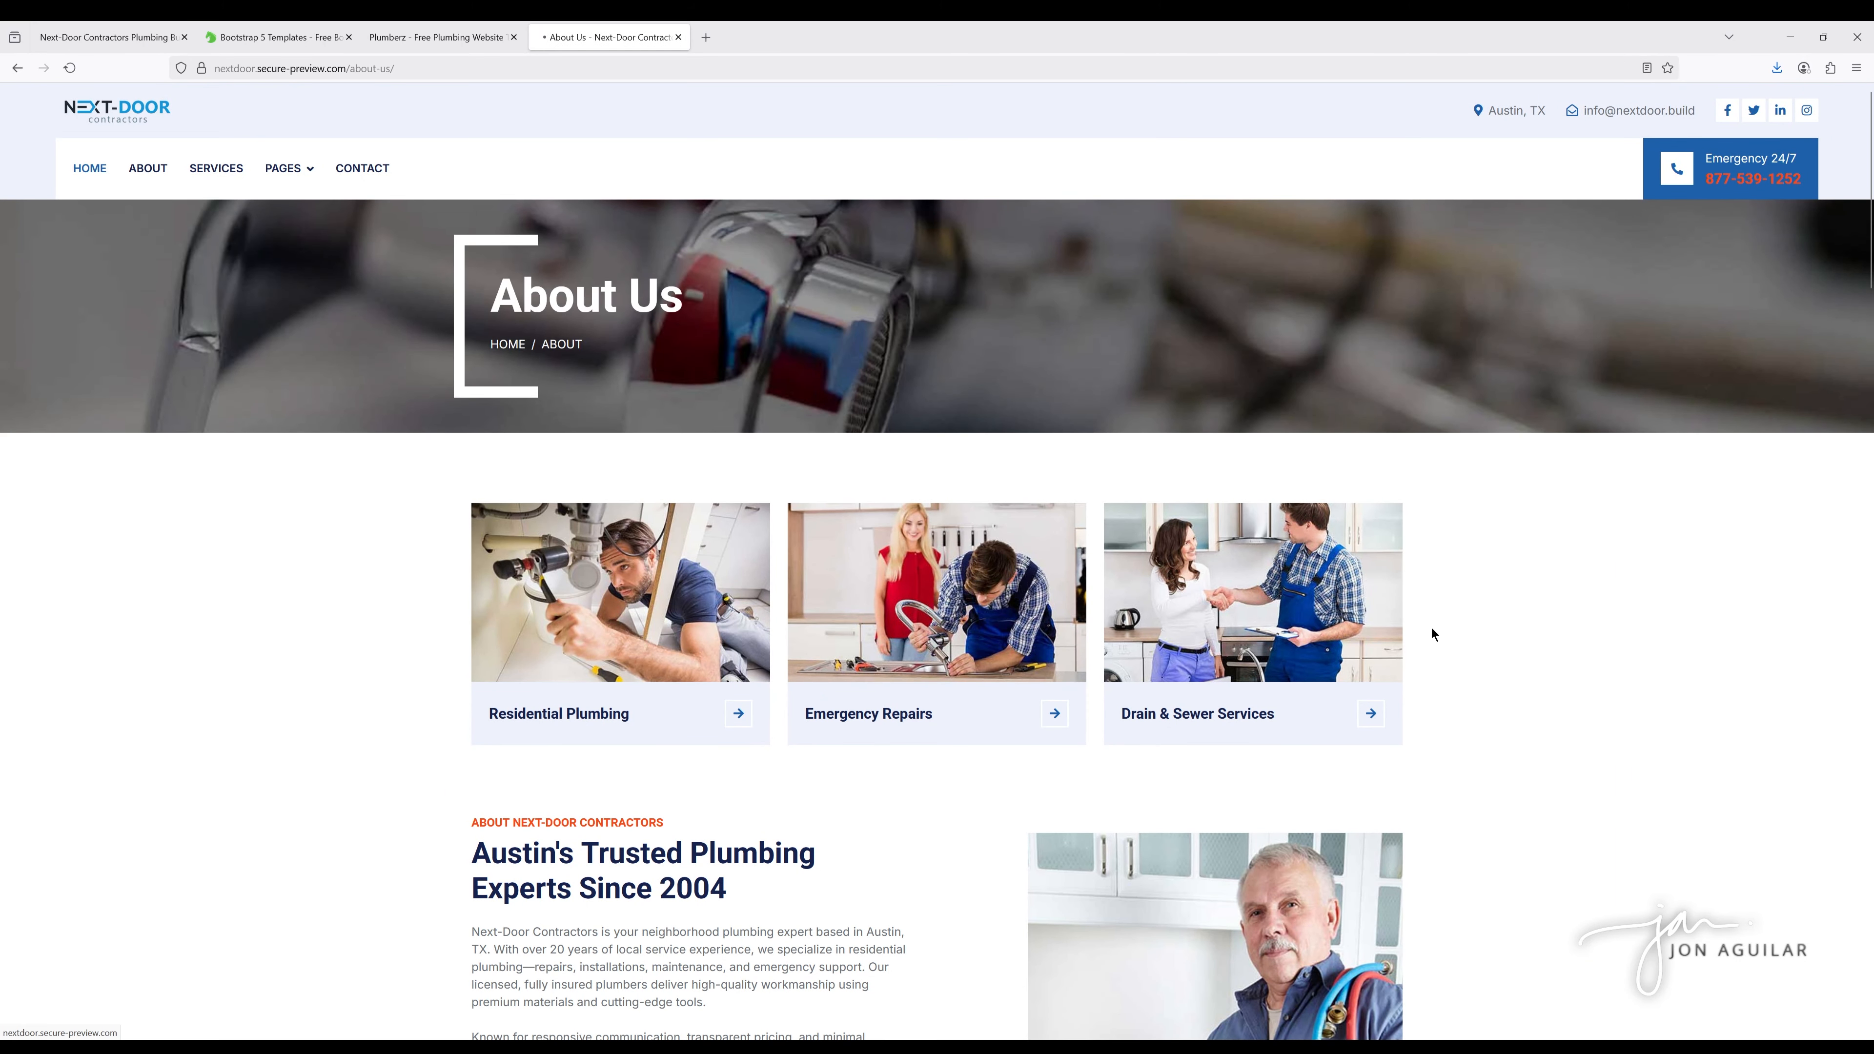
{"action": "scroll", "coordinate": [1251, 563], "scroll_direction": "down", "scroll_amount": 7}
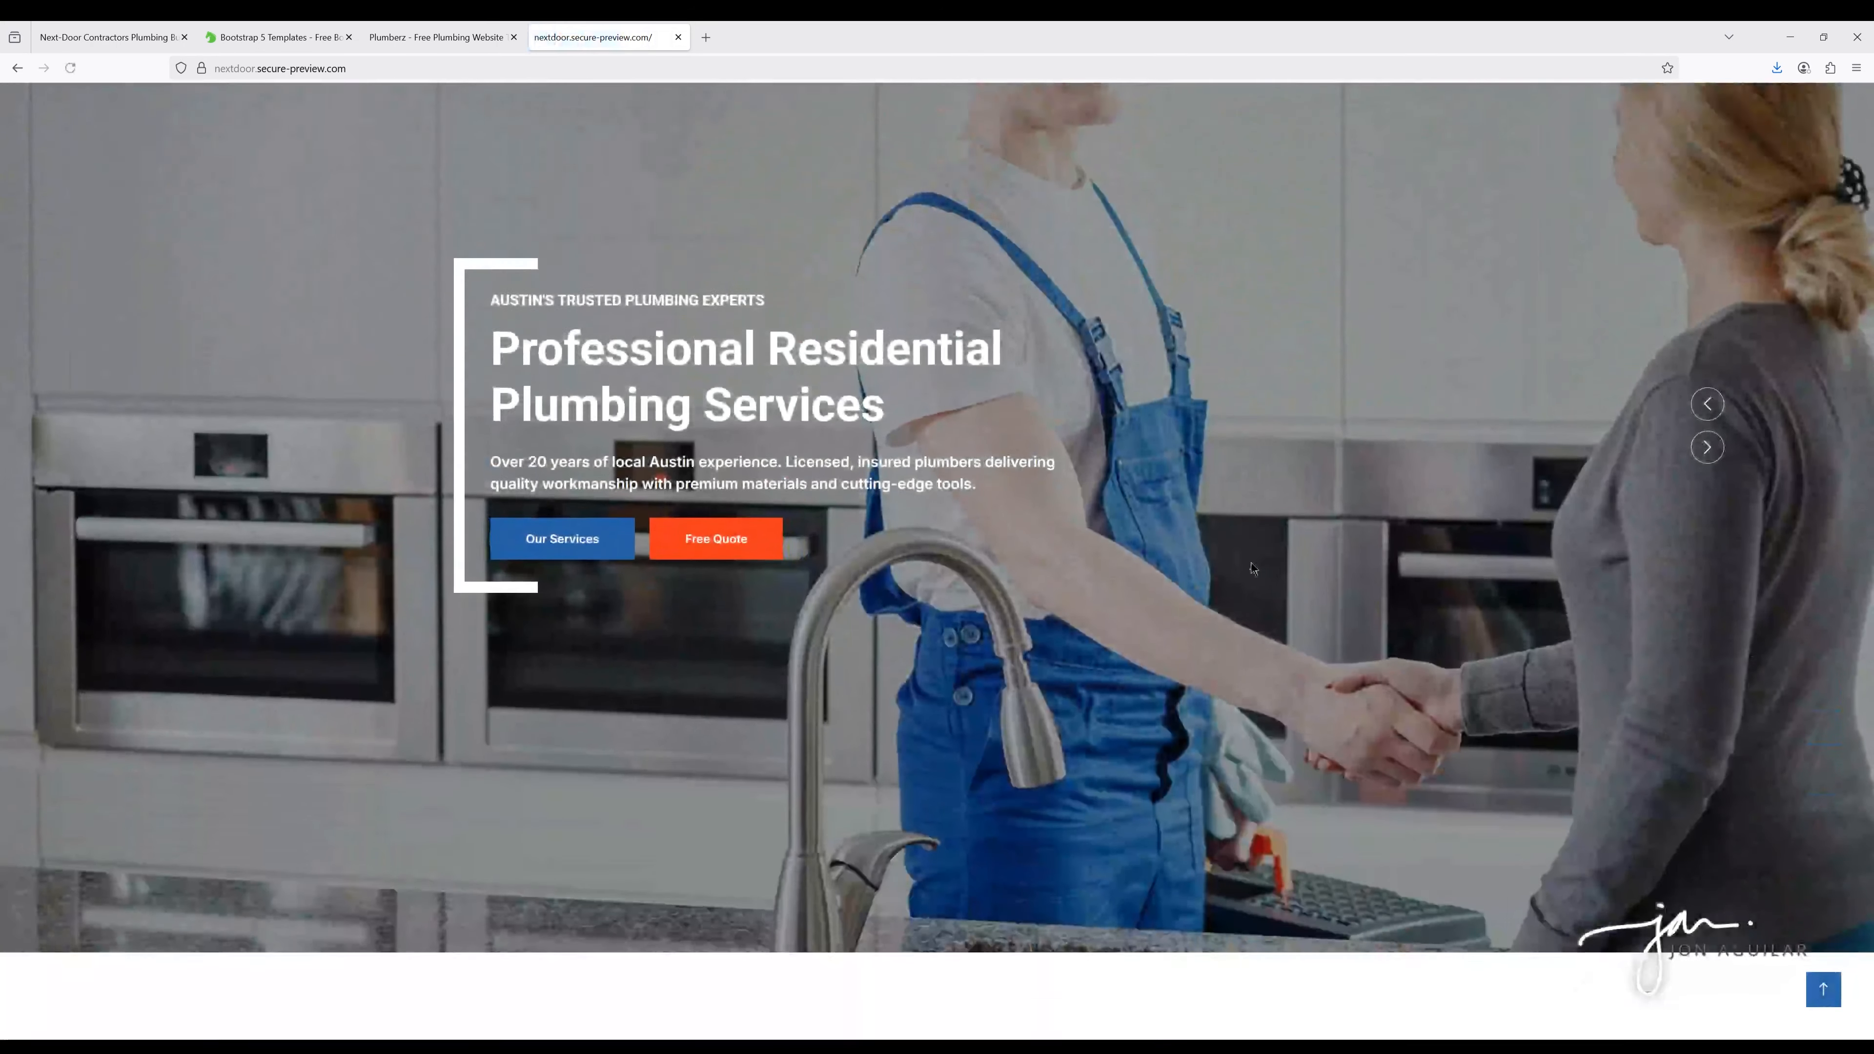
{"action": "scroll", "coordinate": [1218, 562], "scroll_direction": "down", "scroll_amount": 8}
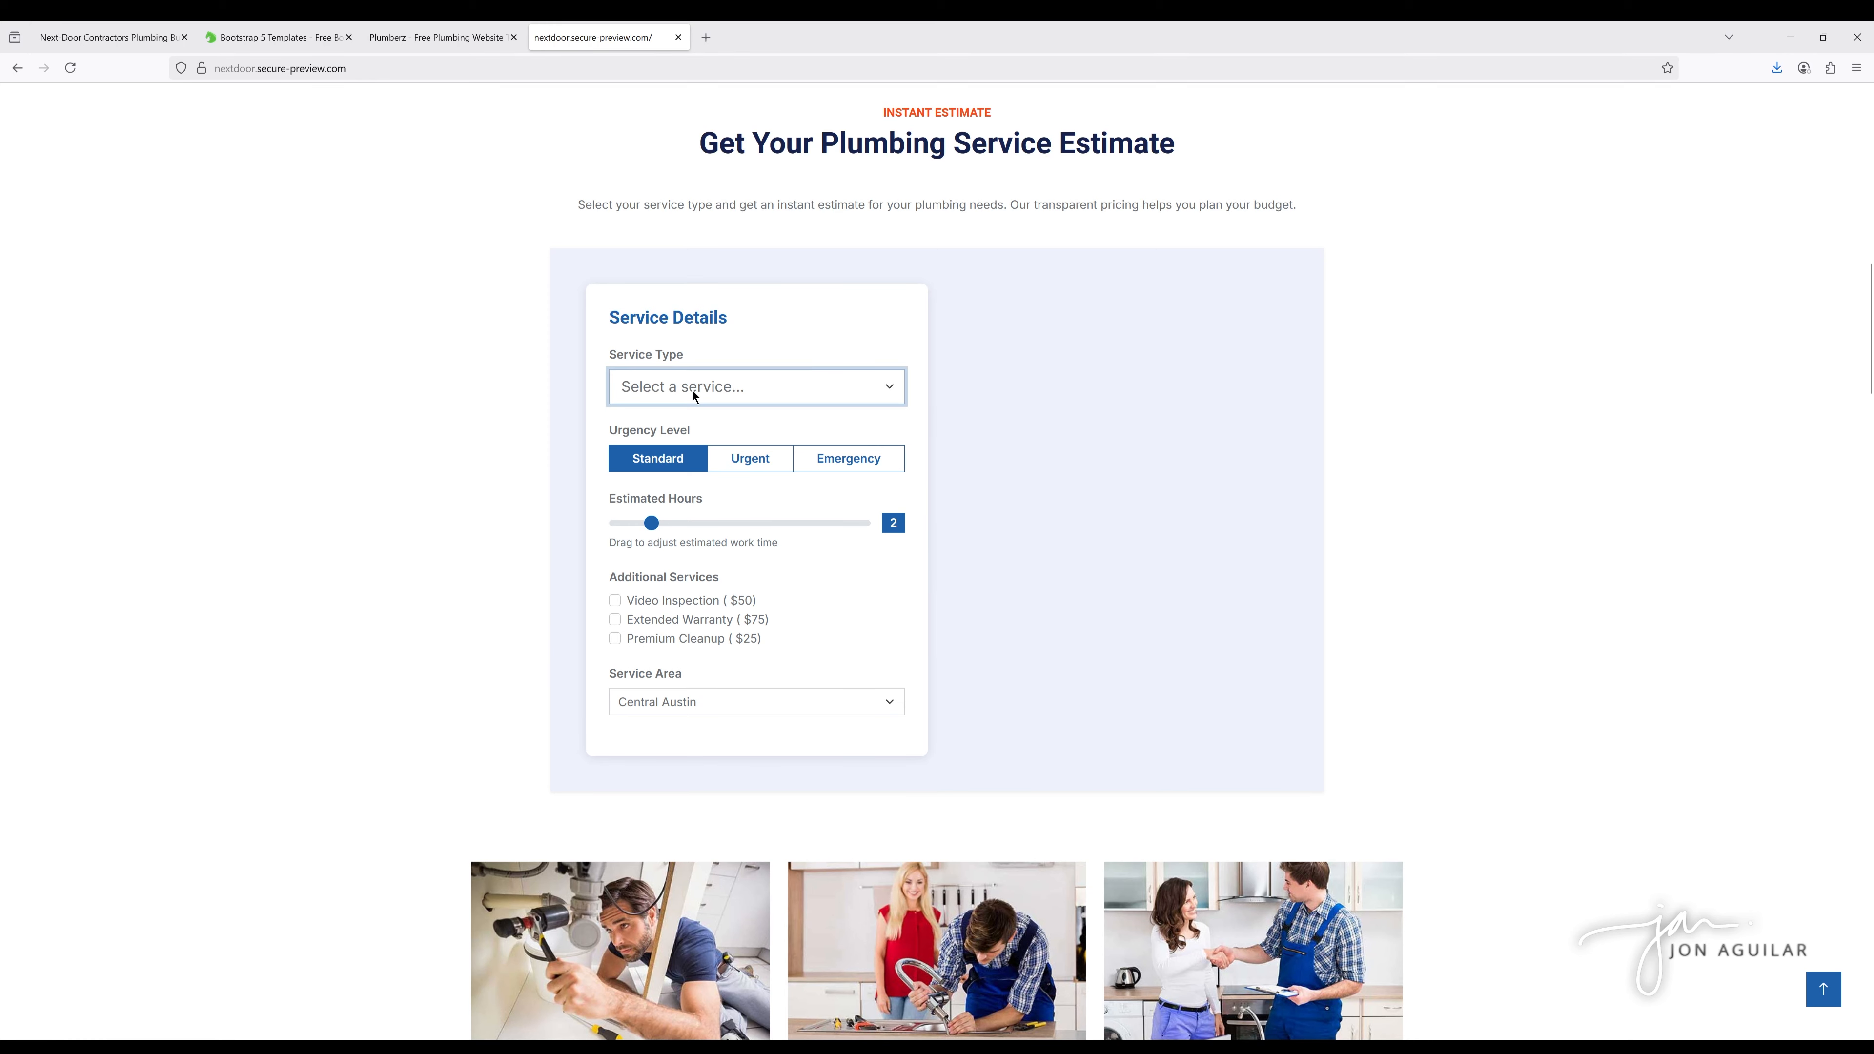
{"action": "left_click", "coordinate": [679, 441]}
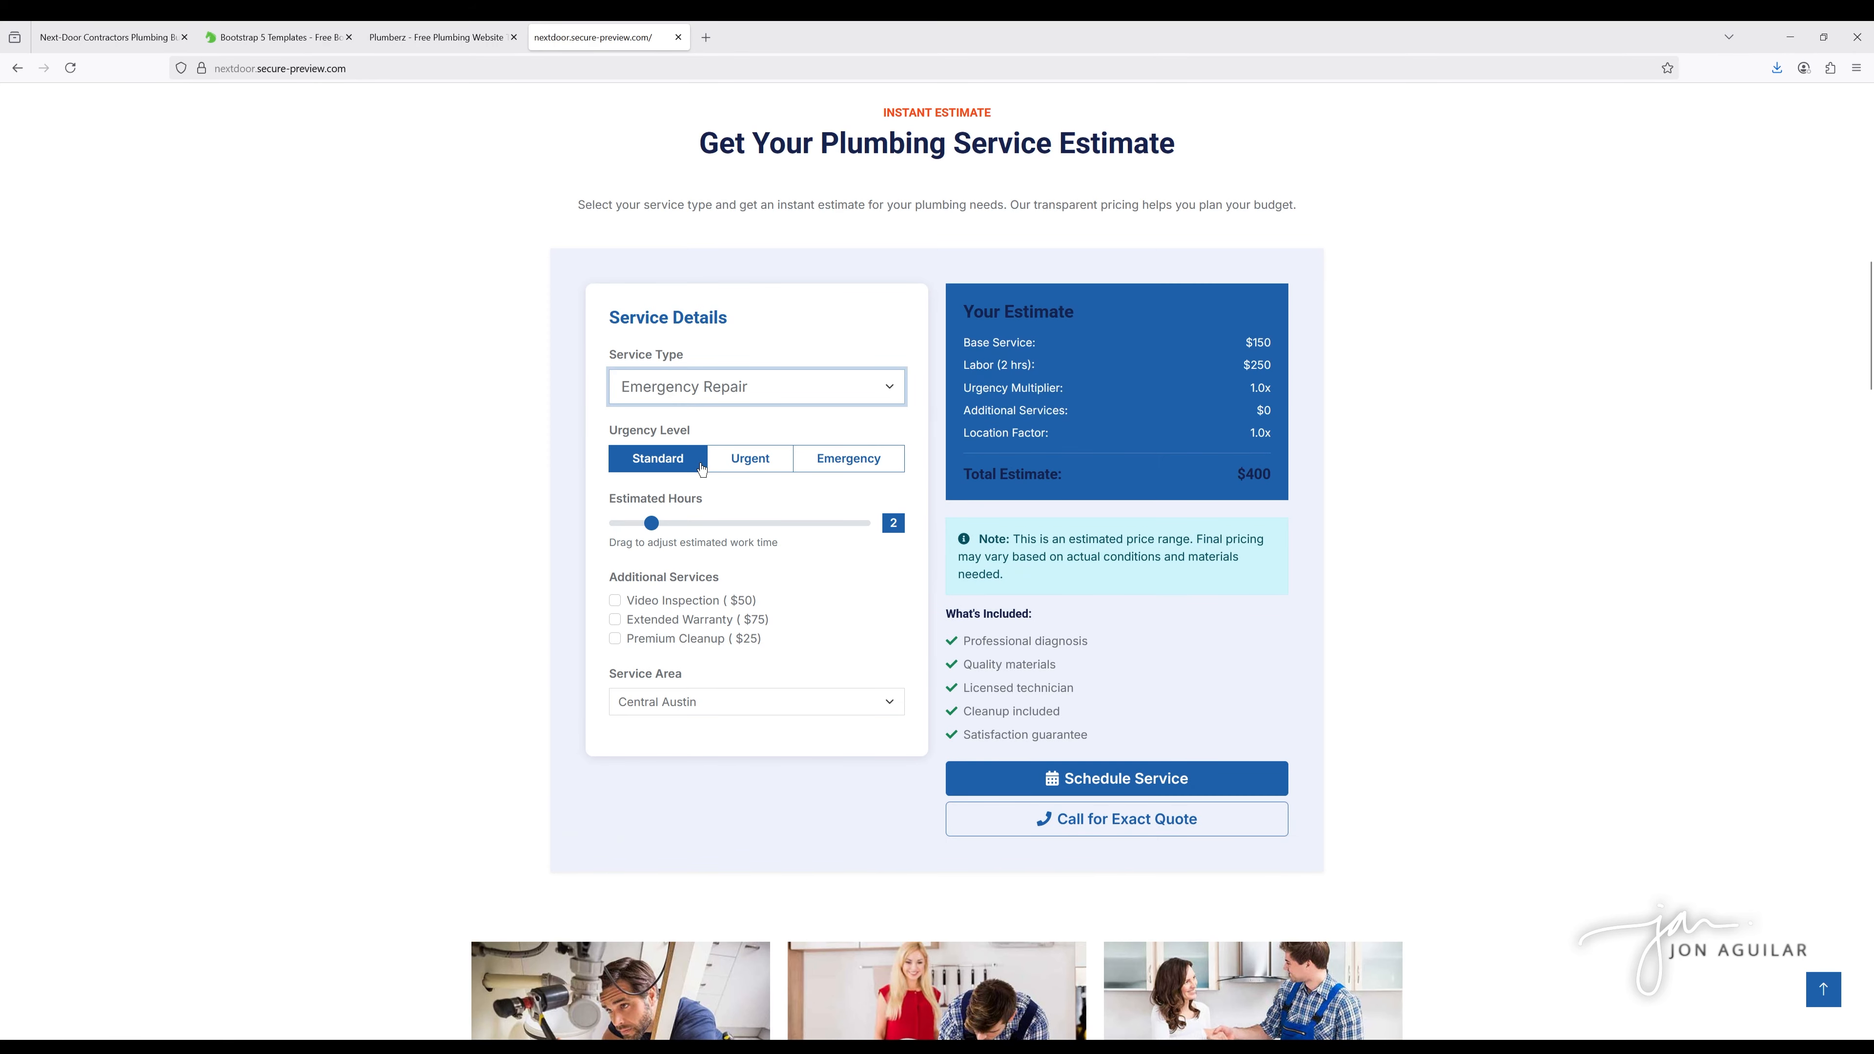
Test the estimate calculator with the Emergency urgency level, 5.5 estimated hours, all three additional services and the Service Area field
{"action": "left_click", "coordinate": [751, 458]}
{"action": "left_click", "coordinate": [826, 461]}
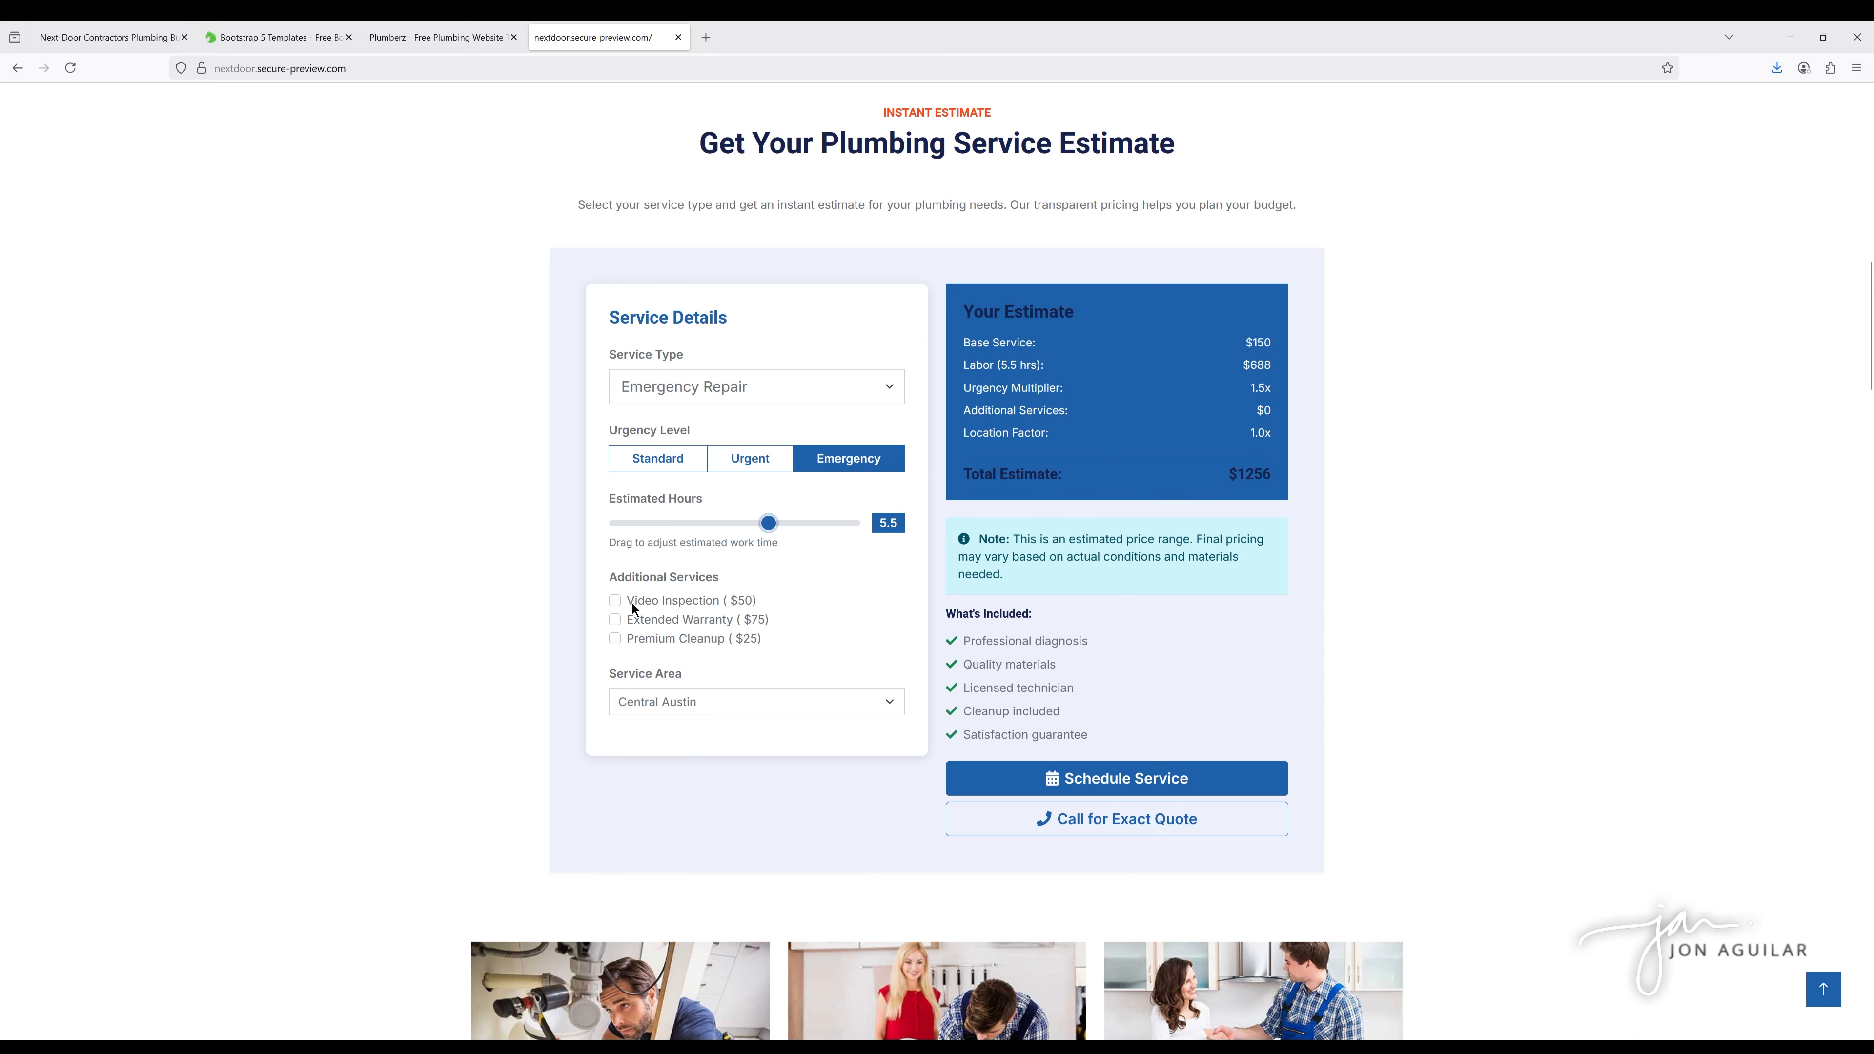
{"action": "left_click", "coordinate": [616, 620]}
{"action": "left_click", "coordinate": [705, 708]}
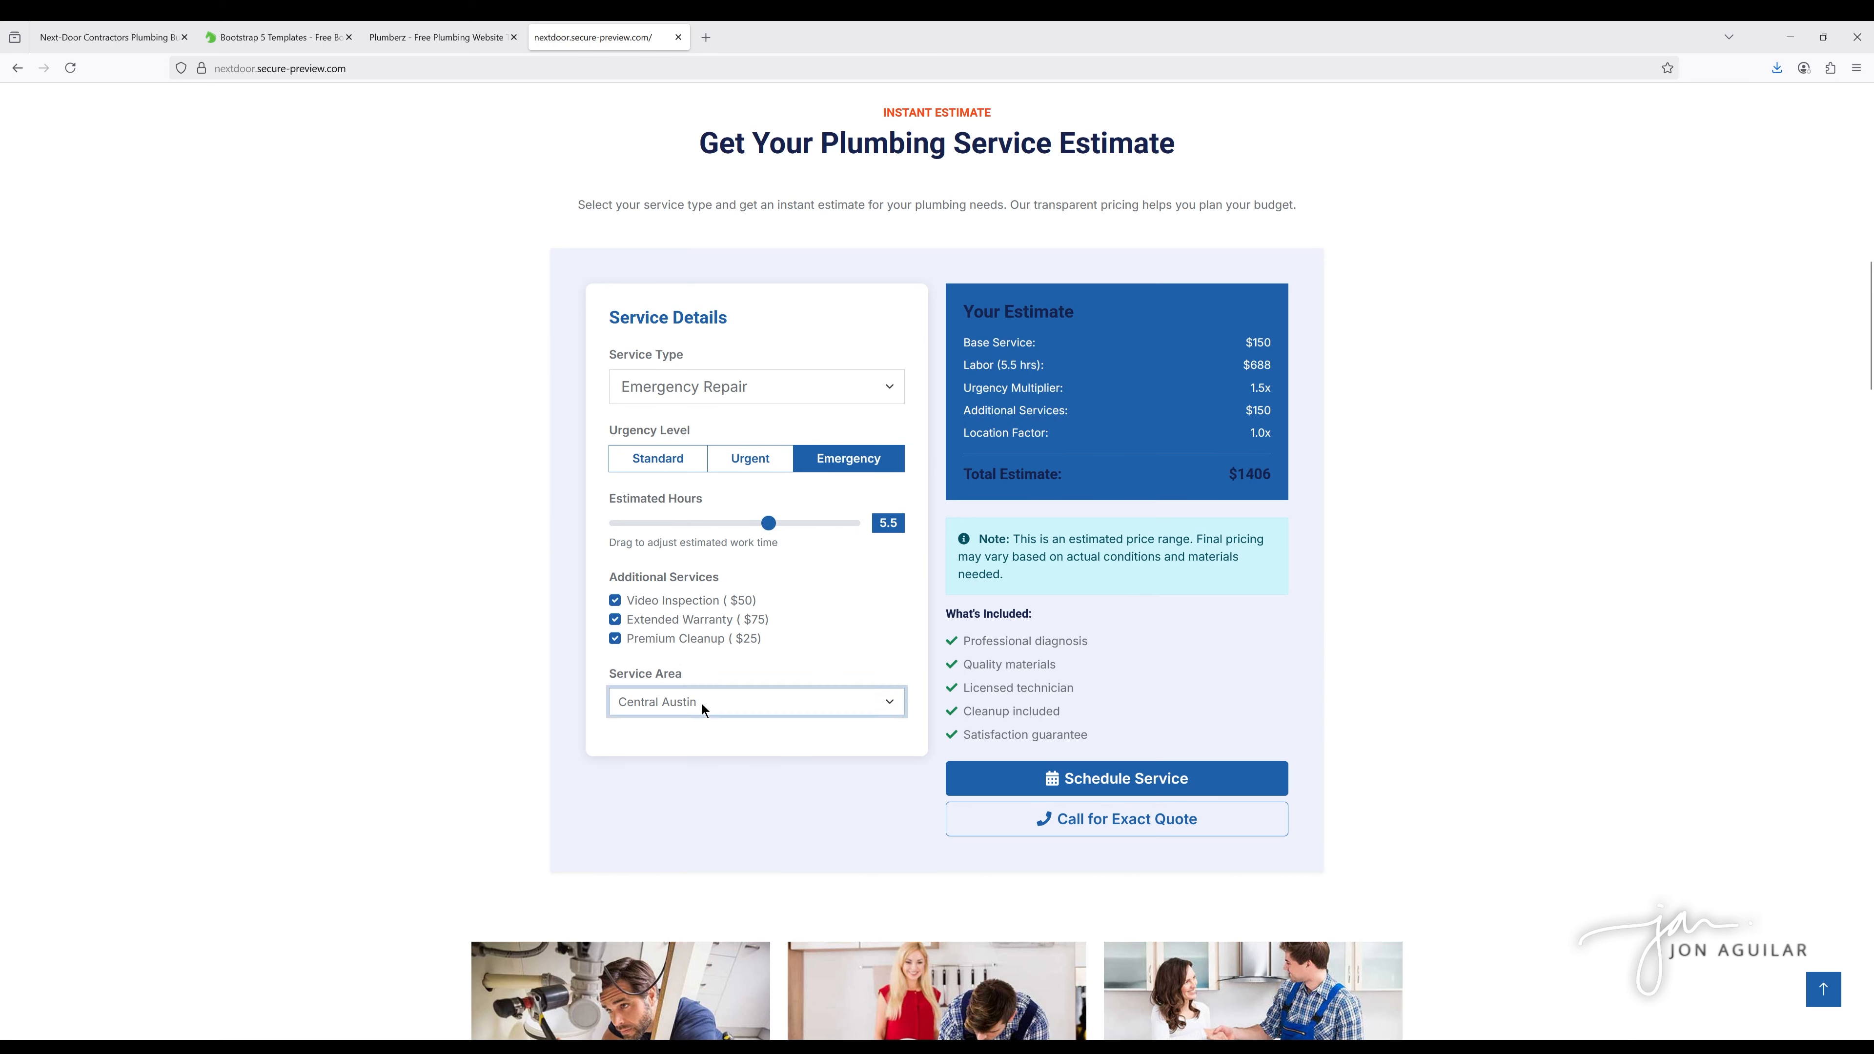
Follow the calculator's Schedule Service link to the Request Quote page, review it and return to the home page
{"action": "left_click", "coordinate": [1145, 792]}
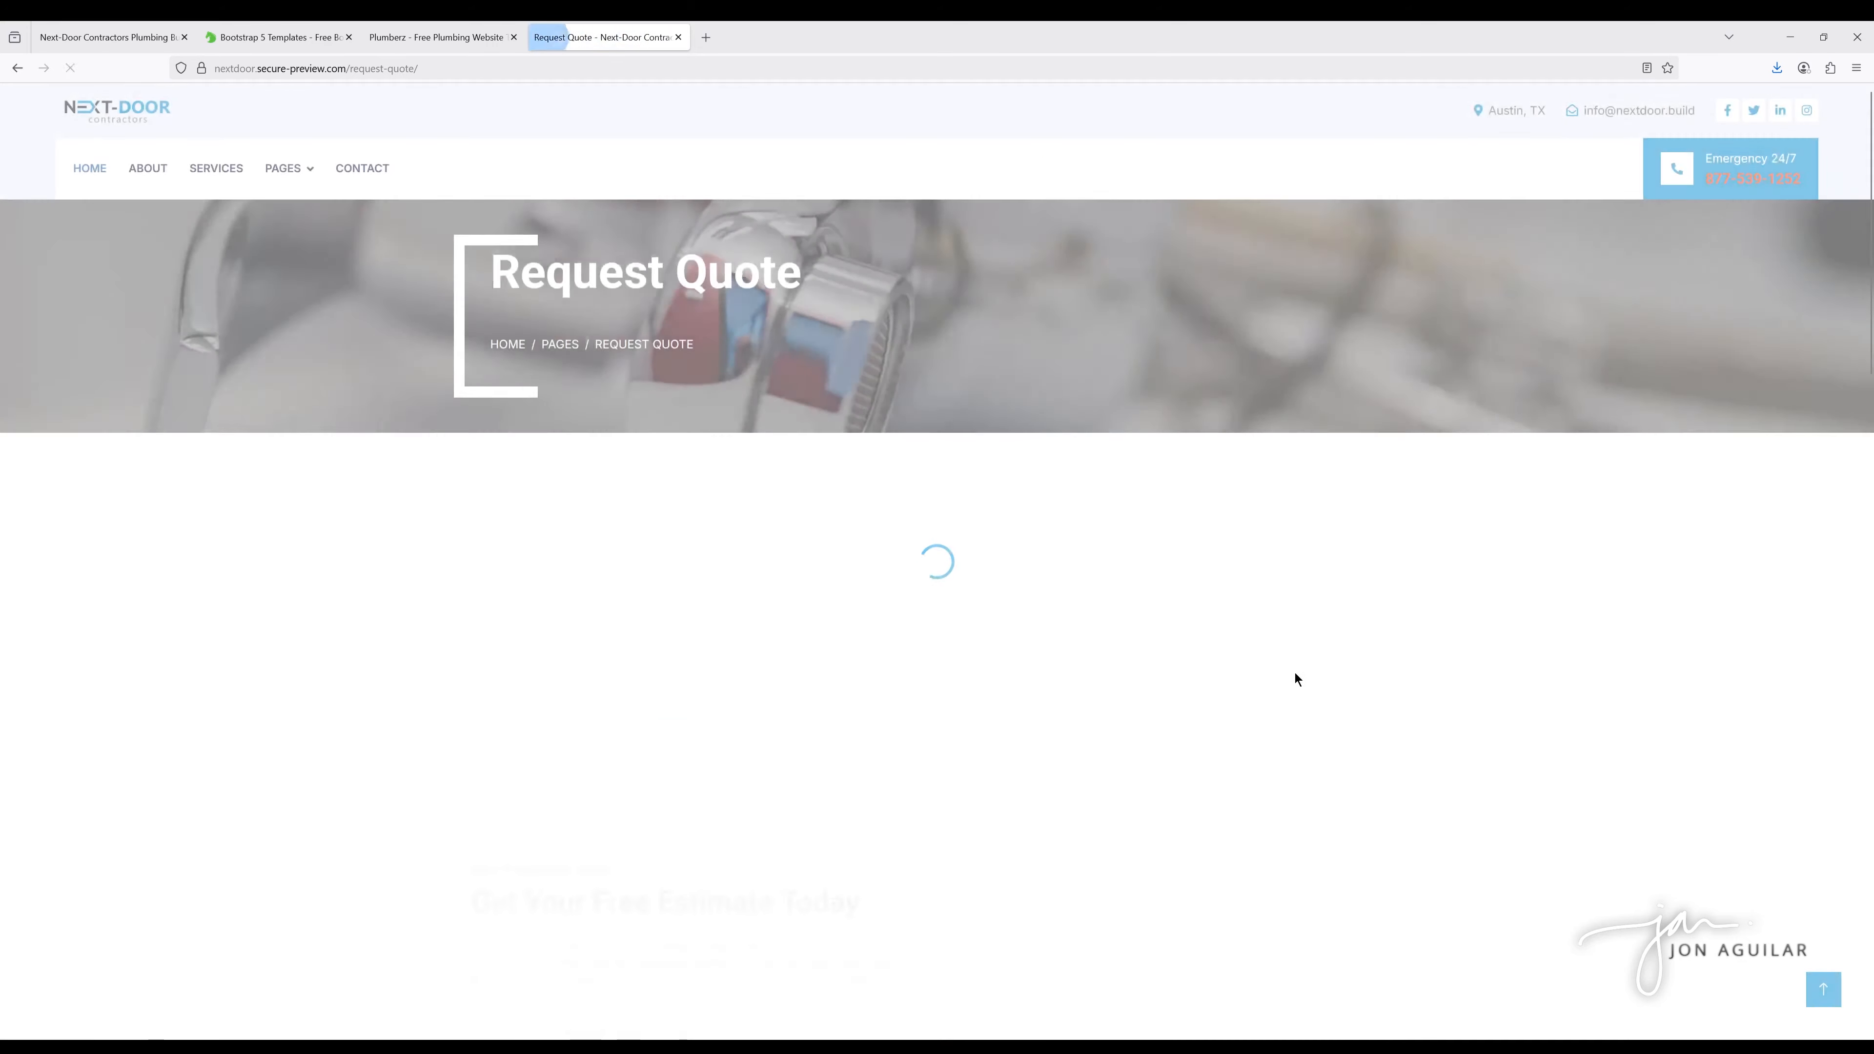
{"action": "scroll", "coordinate": [1026, 554], "scroll_direction": "down", "scroll_amount": 6}
{"action": "scroll", "coordinate": [1025, 564], "scroll_direction": "up", "scroll_amount": 6}
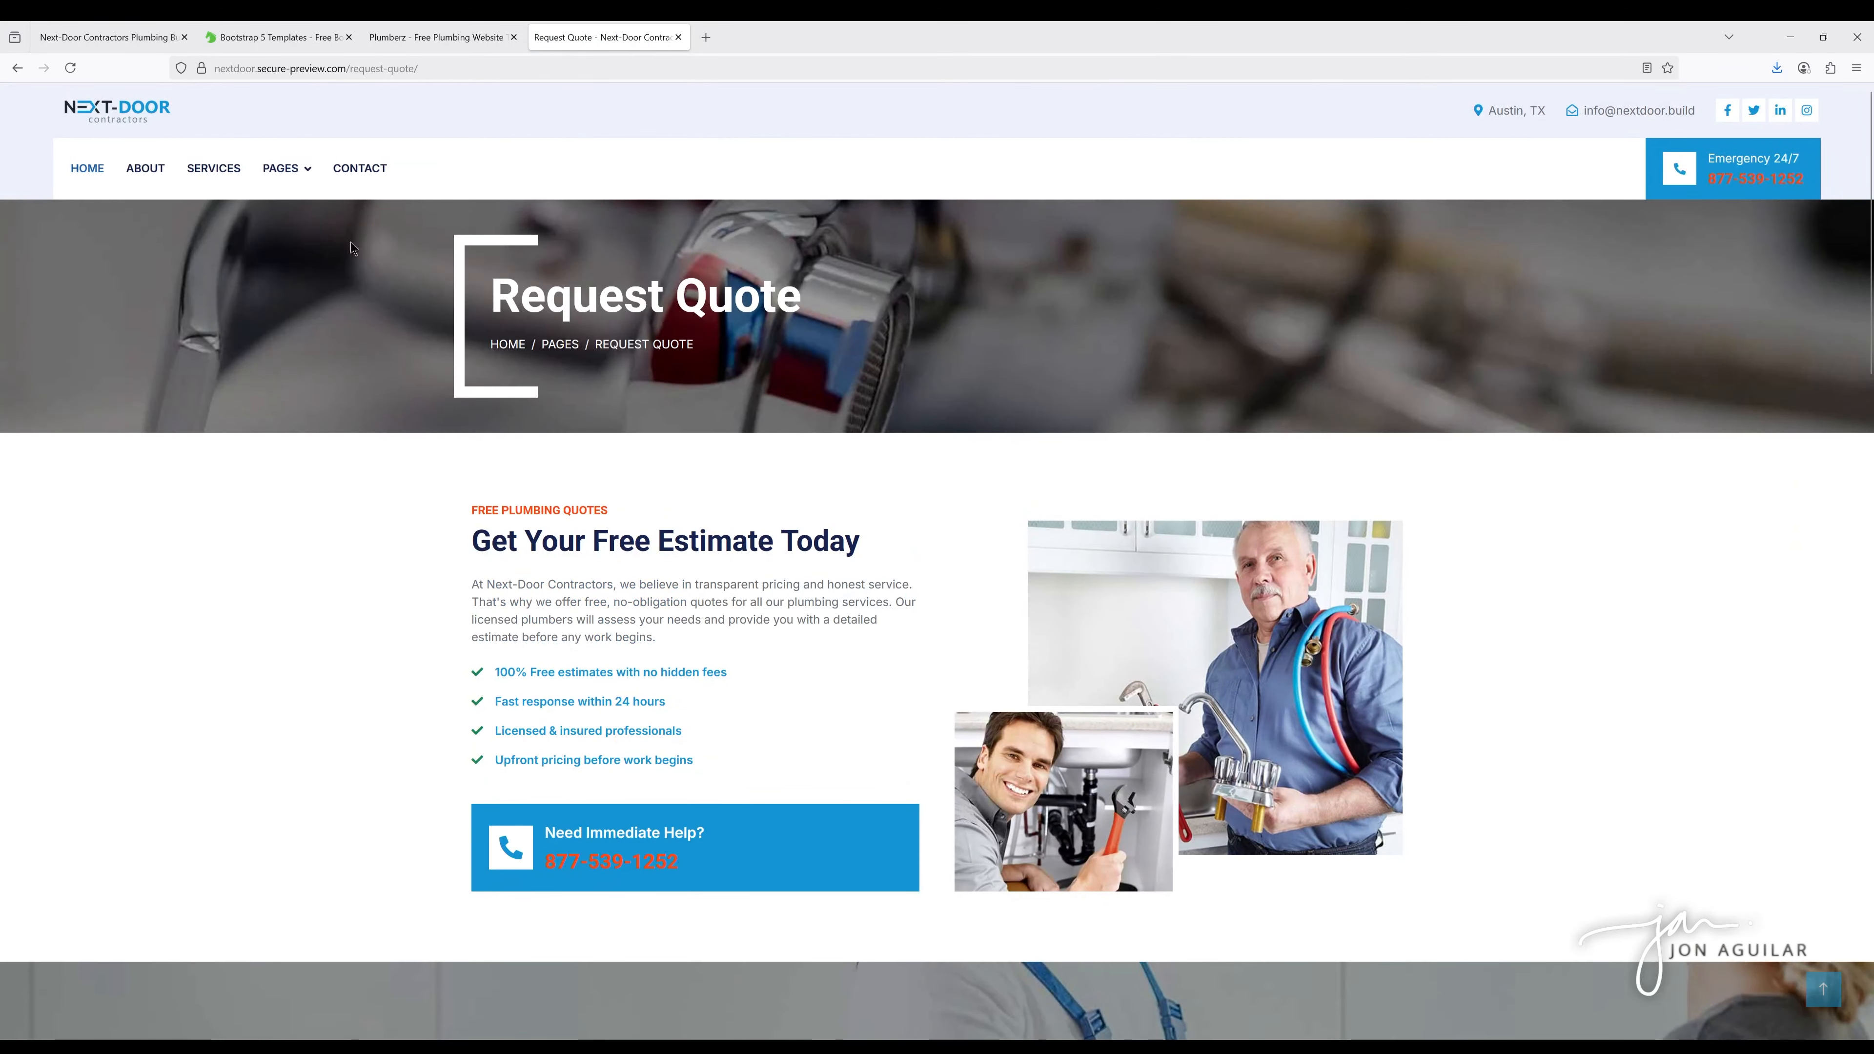
{"action": "left_click", "coordinate": [86, 168]}
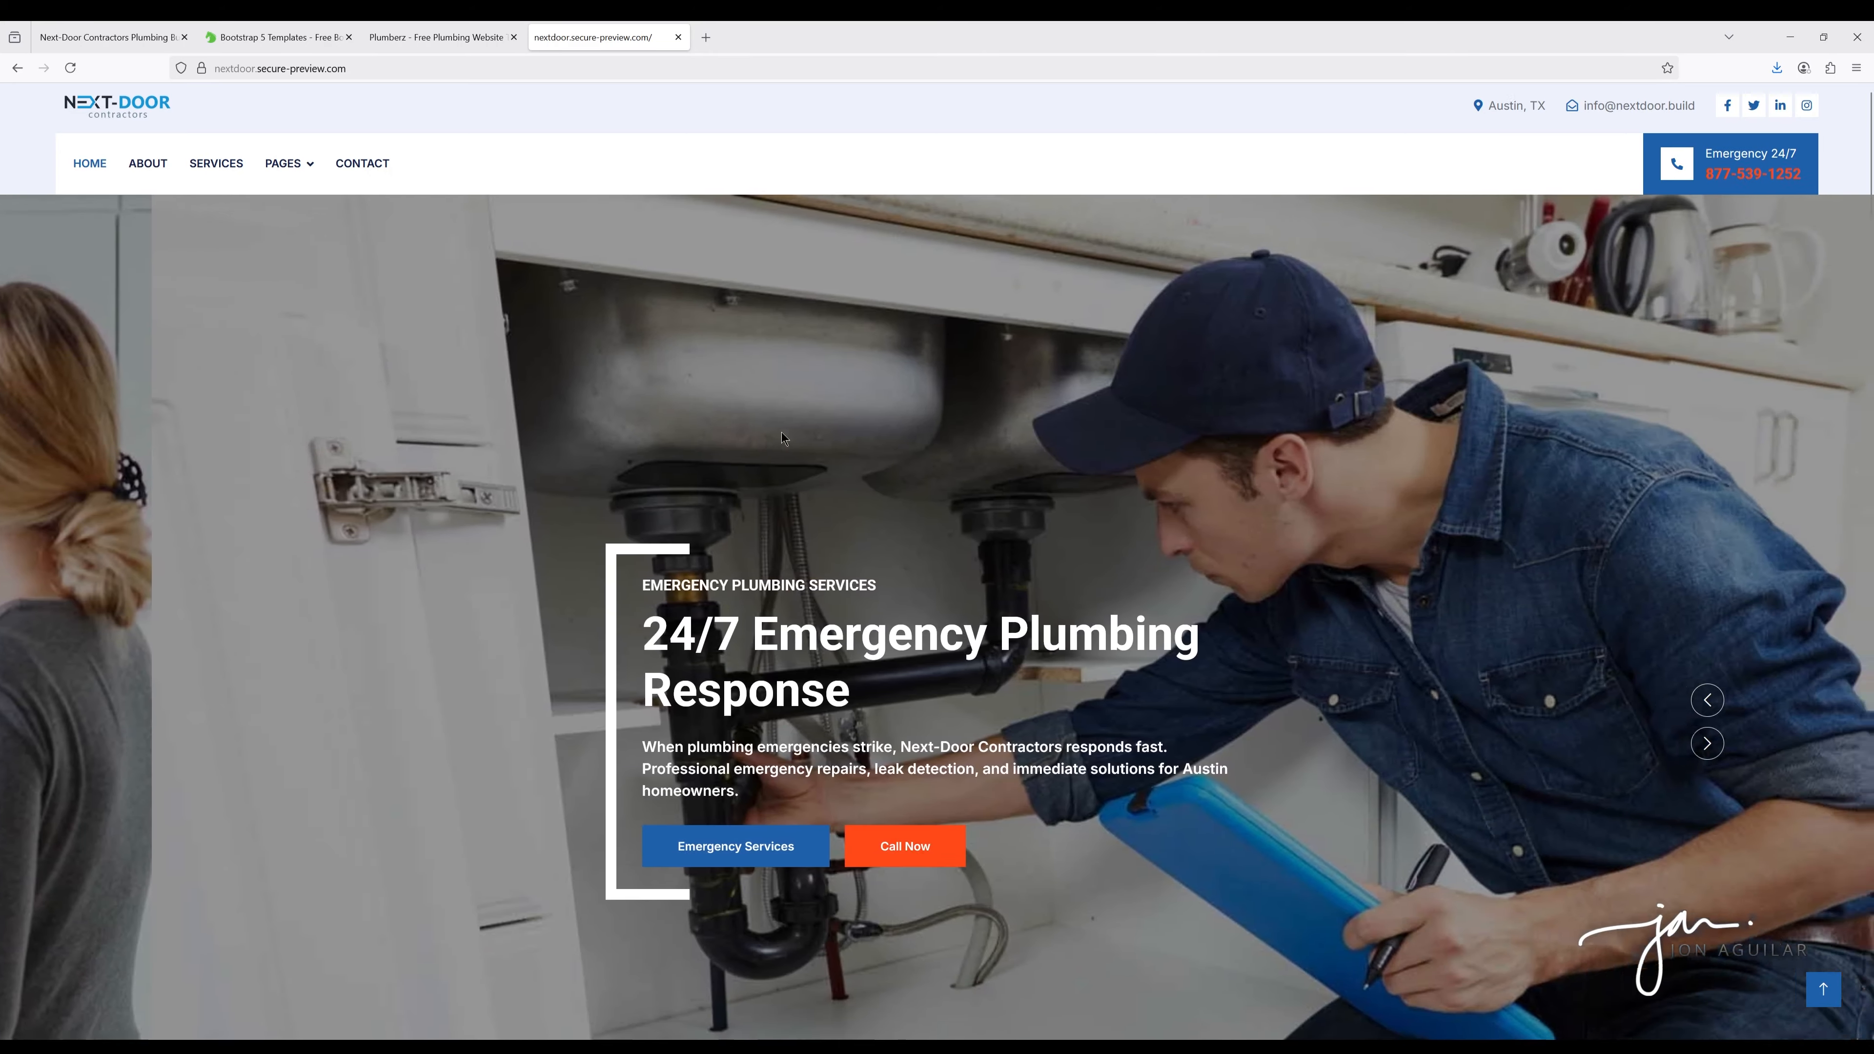
Review the previewed home page from the hero down past the estimate calculator to the service cards
{"action": "scroll", "coordinate": [837, 454], "scroll_direction": "down", "scroll_amount": 15}
{"action": "scroll", "coordinate": [746, 435], "scroll_direction": "down", "scroll_amount": 12}
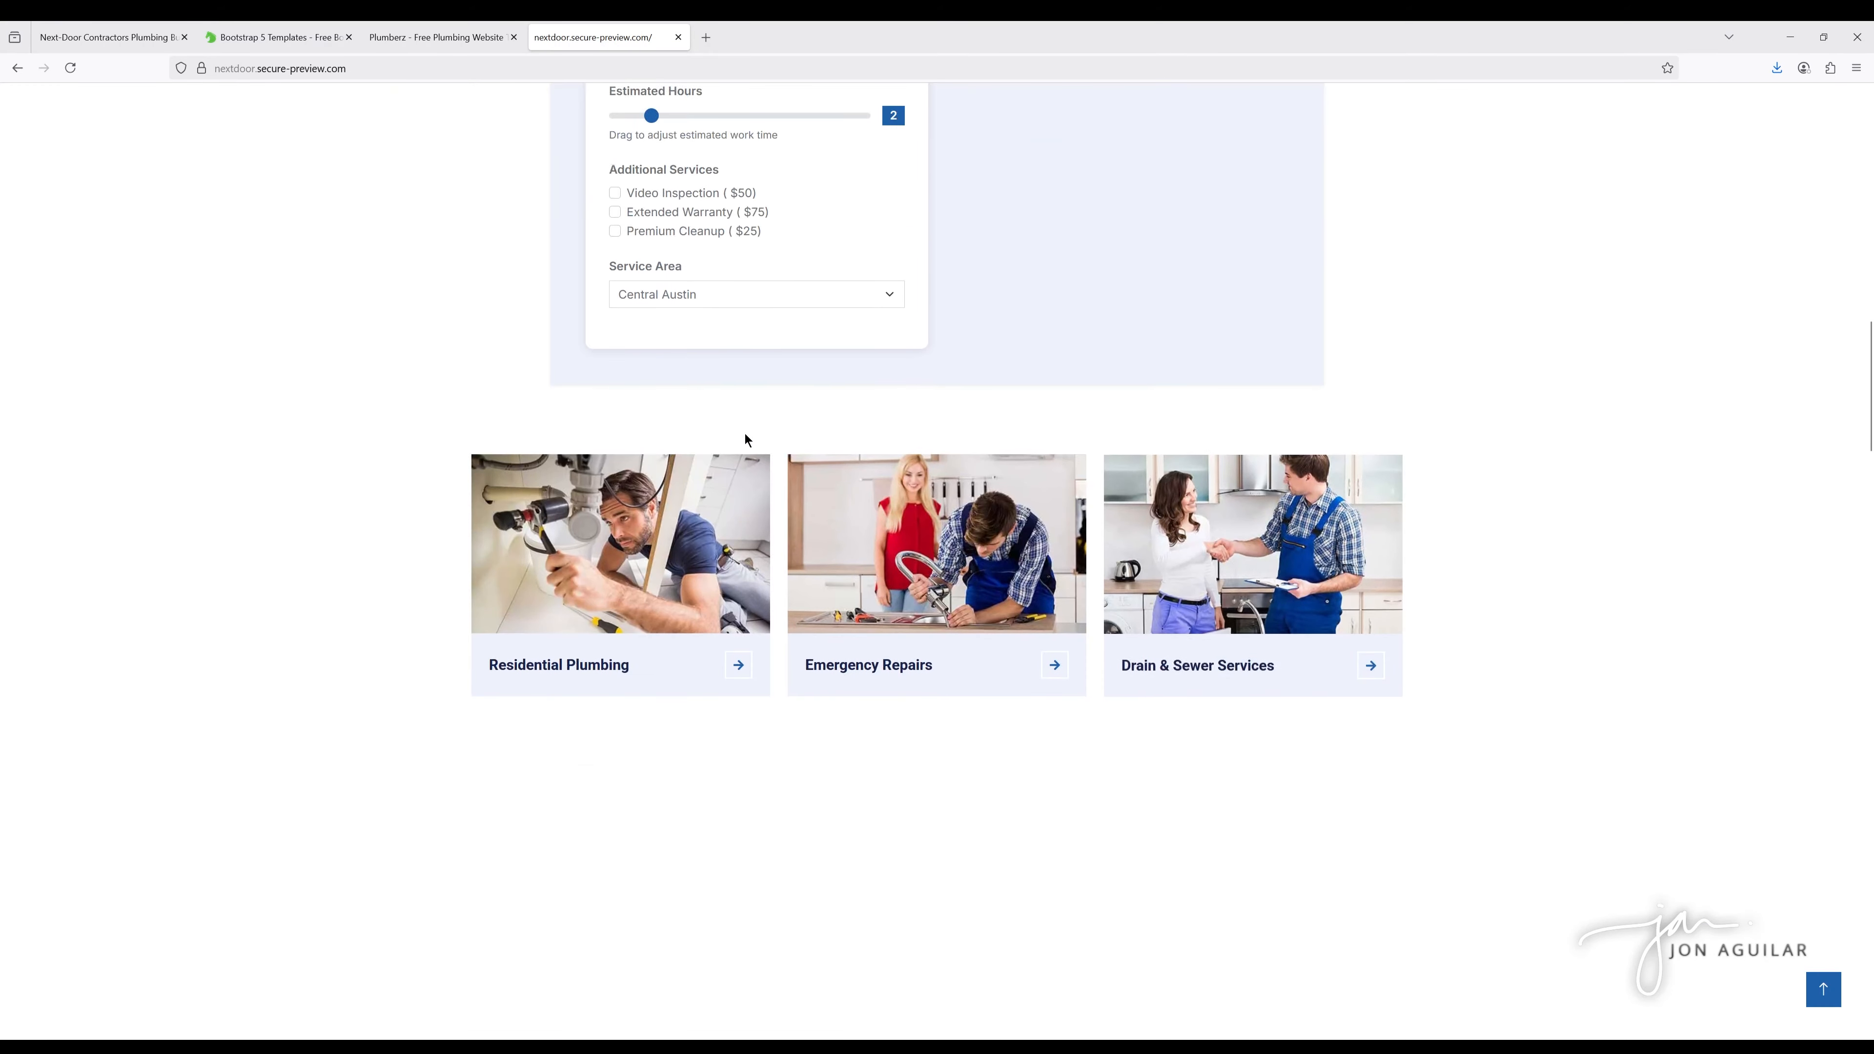
{"action": "scroll", "coordinate": [747, 432], "scroll_direction": "up", "scroll_amount": 20}
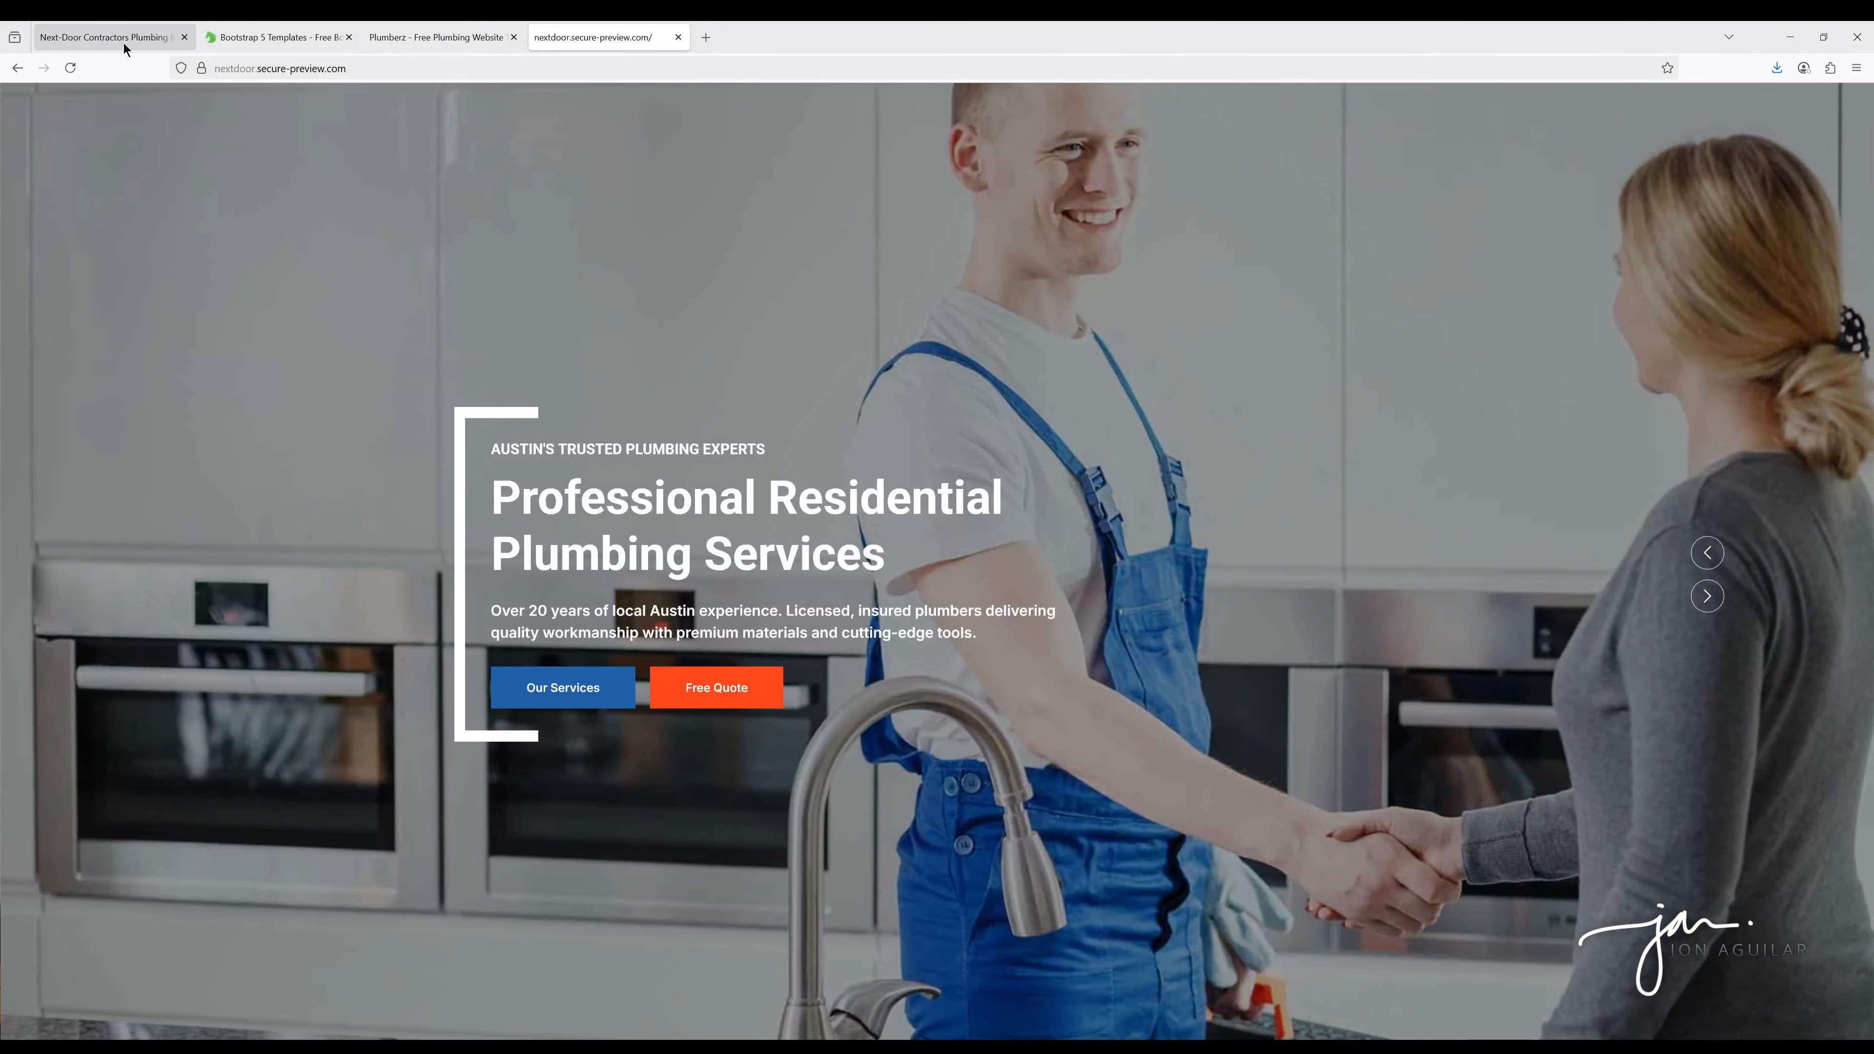
Back in the builder, draft an AI SitePilot prompt for a services drop-down, Pages removed, contact next to services, plus blog and Request Estimate tabs
{"action": "left_click", "coordinate": [106, 37]}
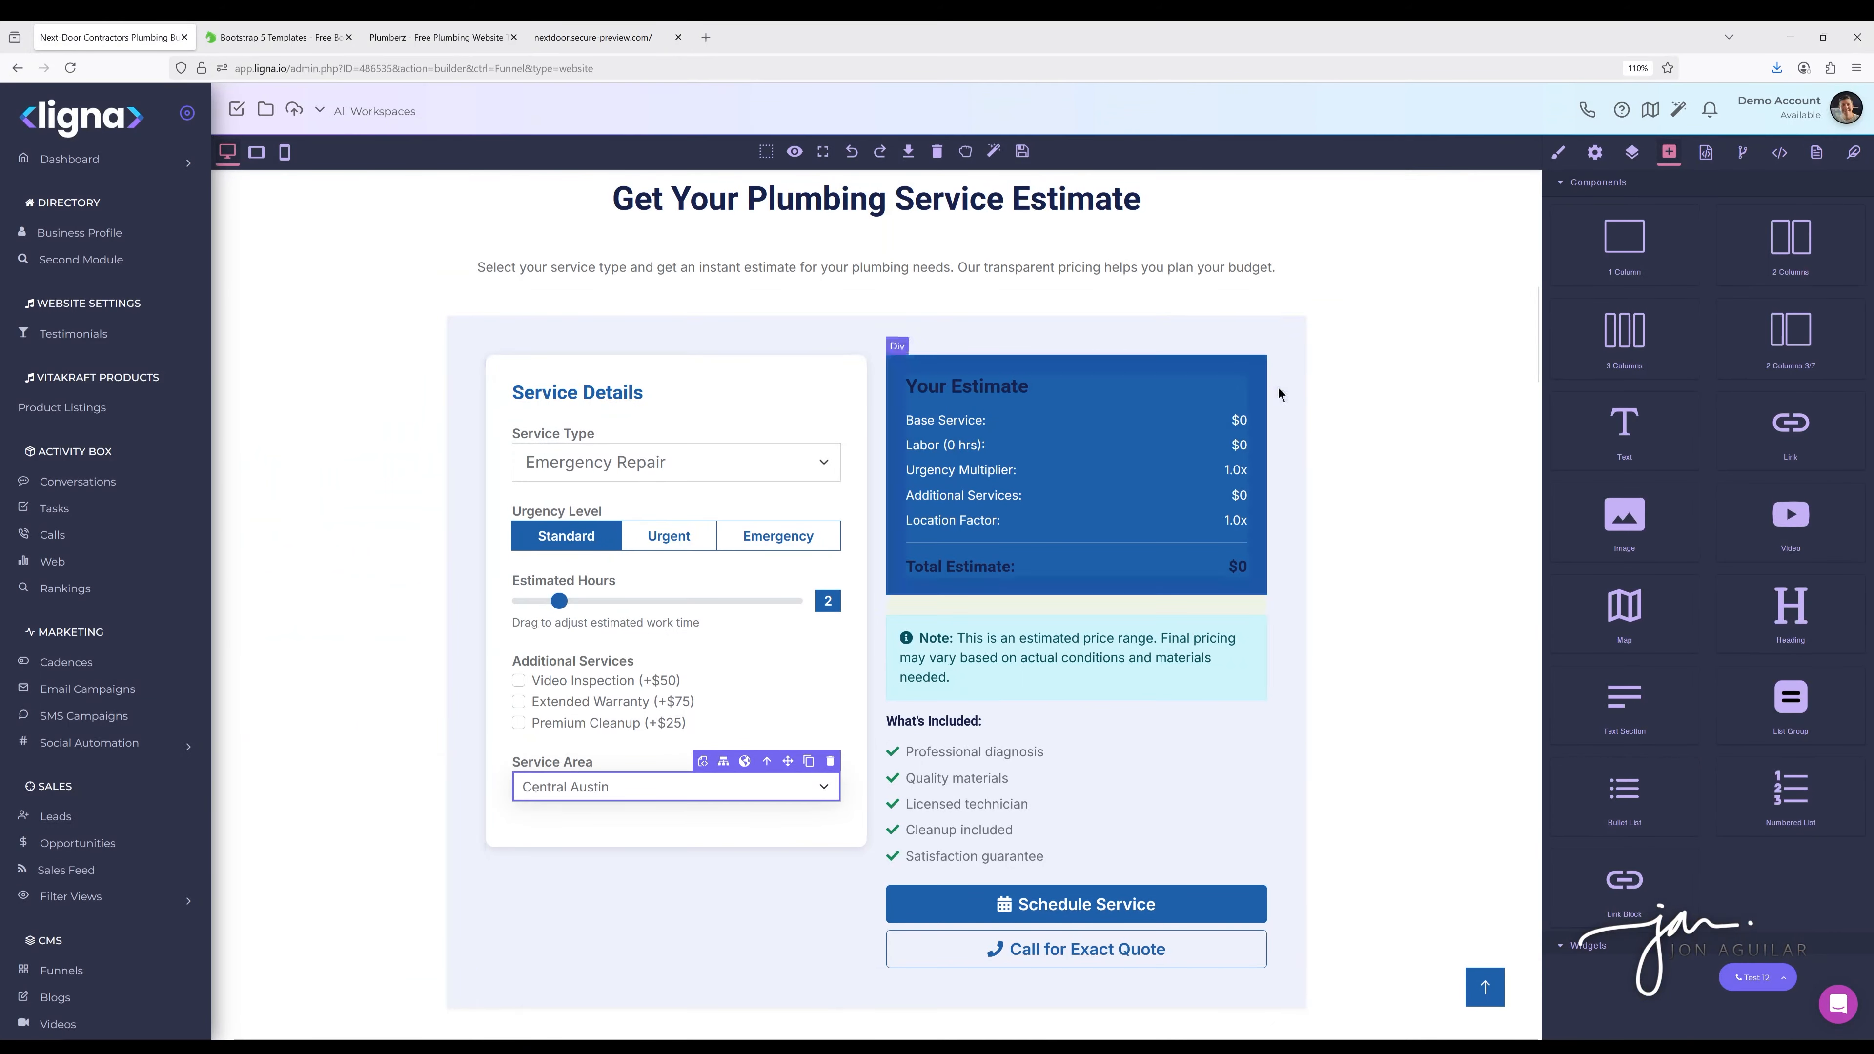
{"action": "scroll", "coordinate": [1350, 496], "scroll_direction": "up", "scroll_amount": 15}
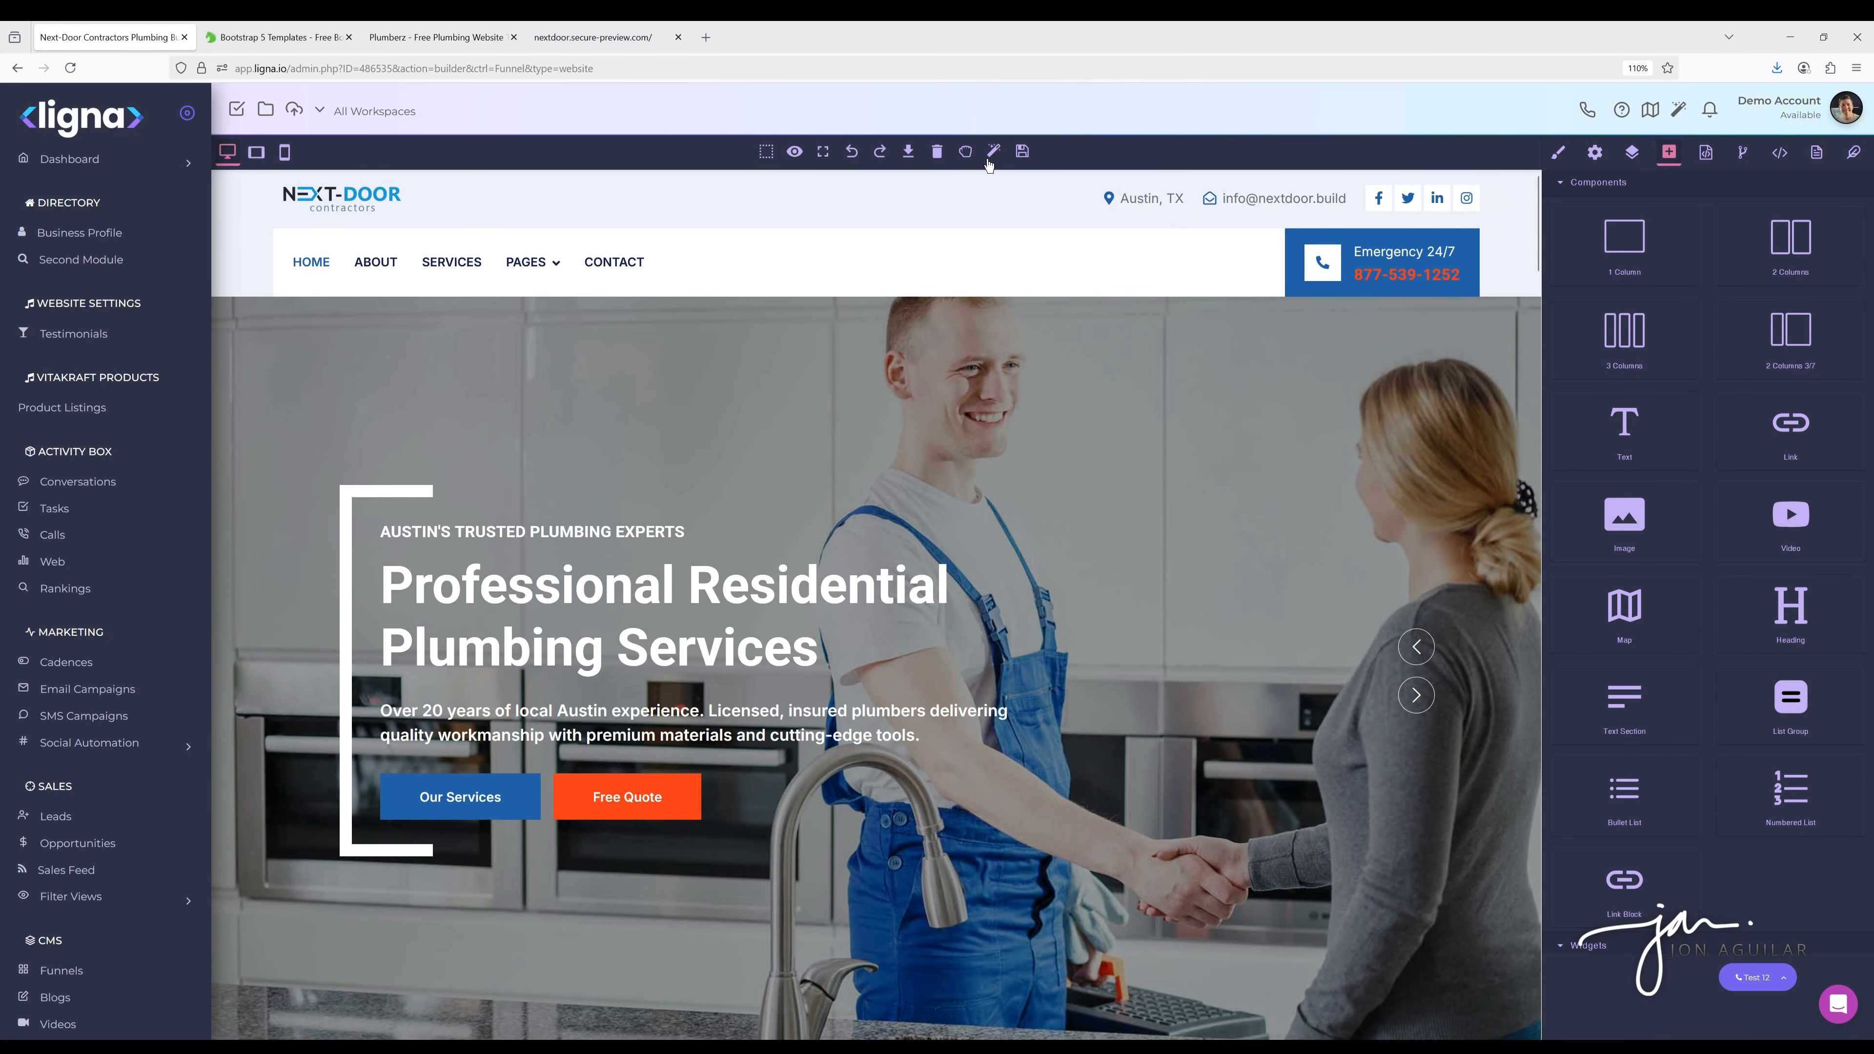
{"action": "left_click", "coordinate": [994, 151]}
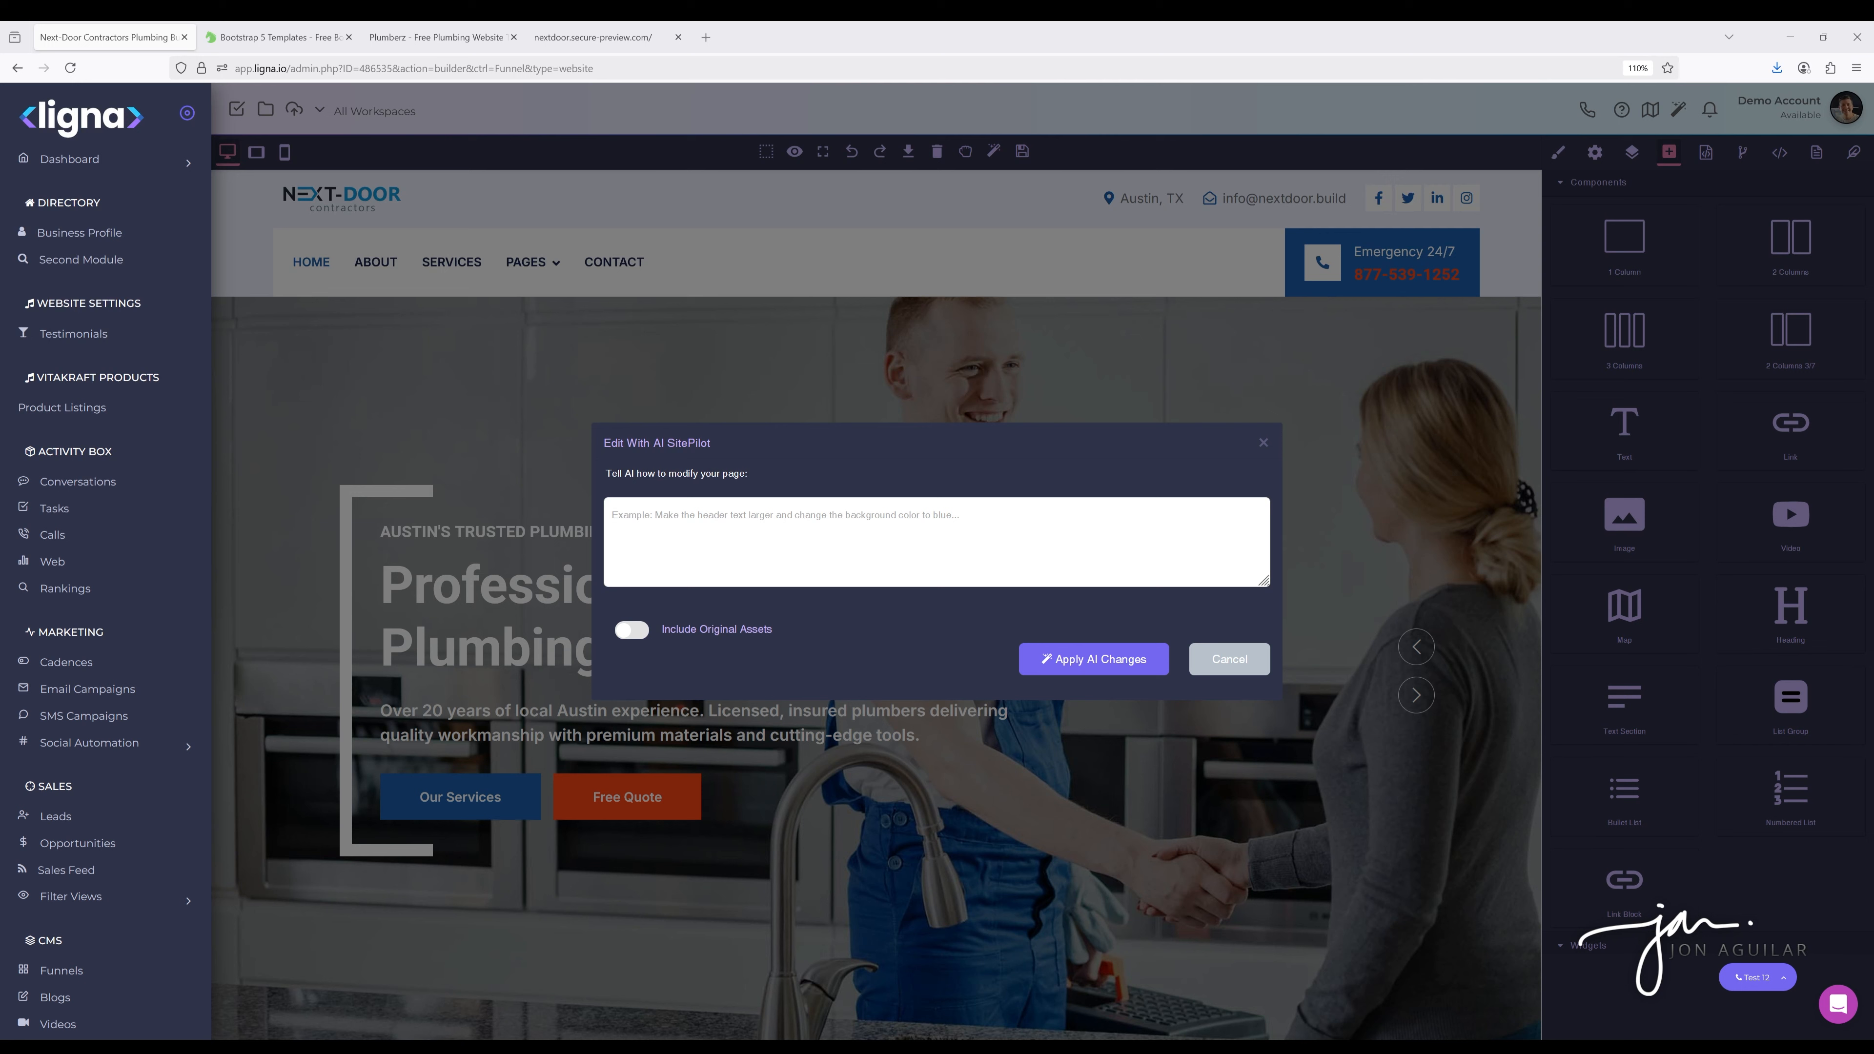
{"action": "type", "text": "Change up my navigation to have all my services under a drop down menu for services.  Remove the Pages tab, move contact next to services, and add the blog tab, and then Request Estimate."}
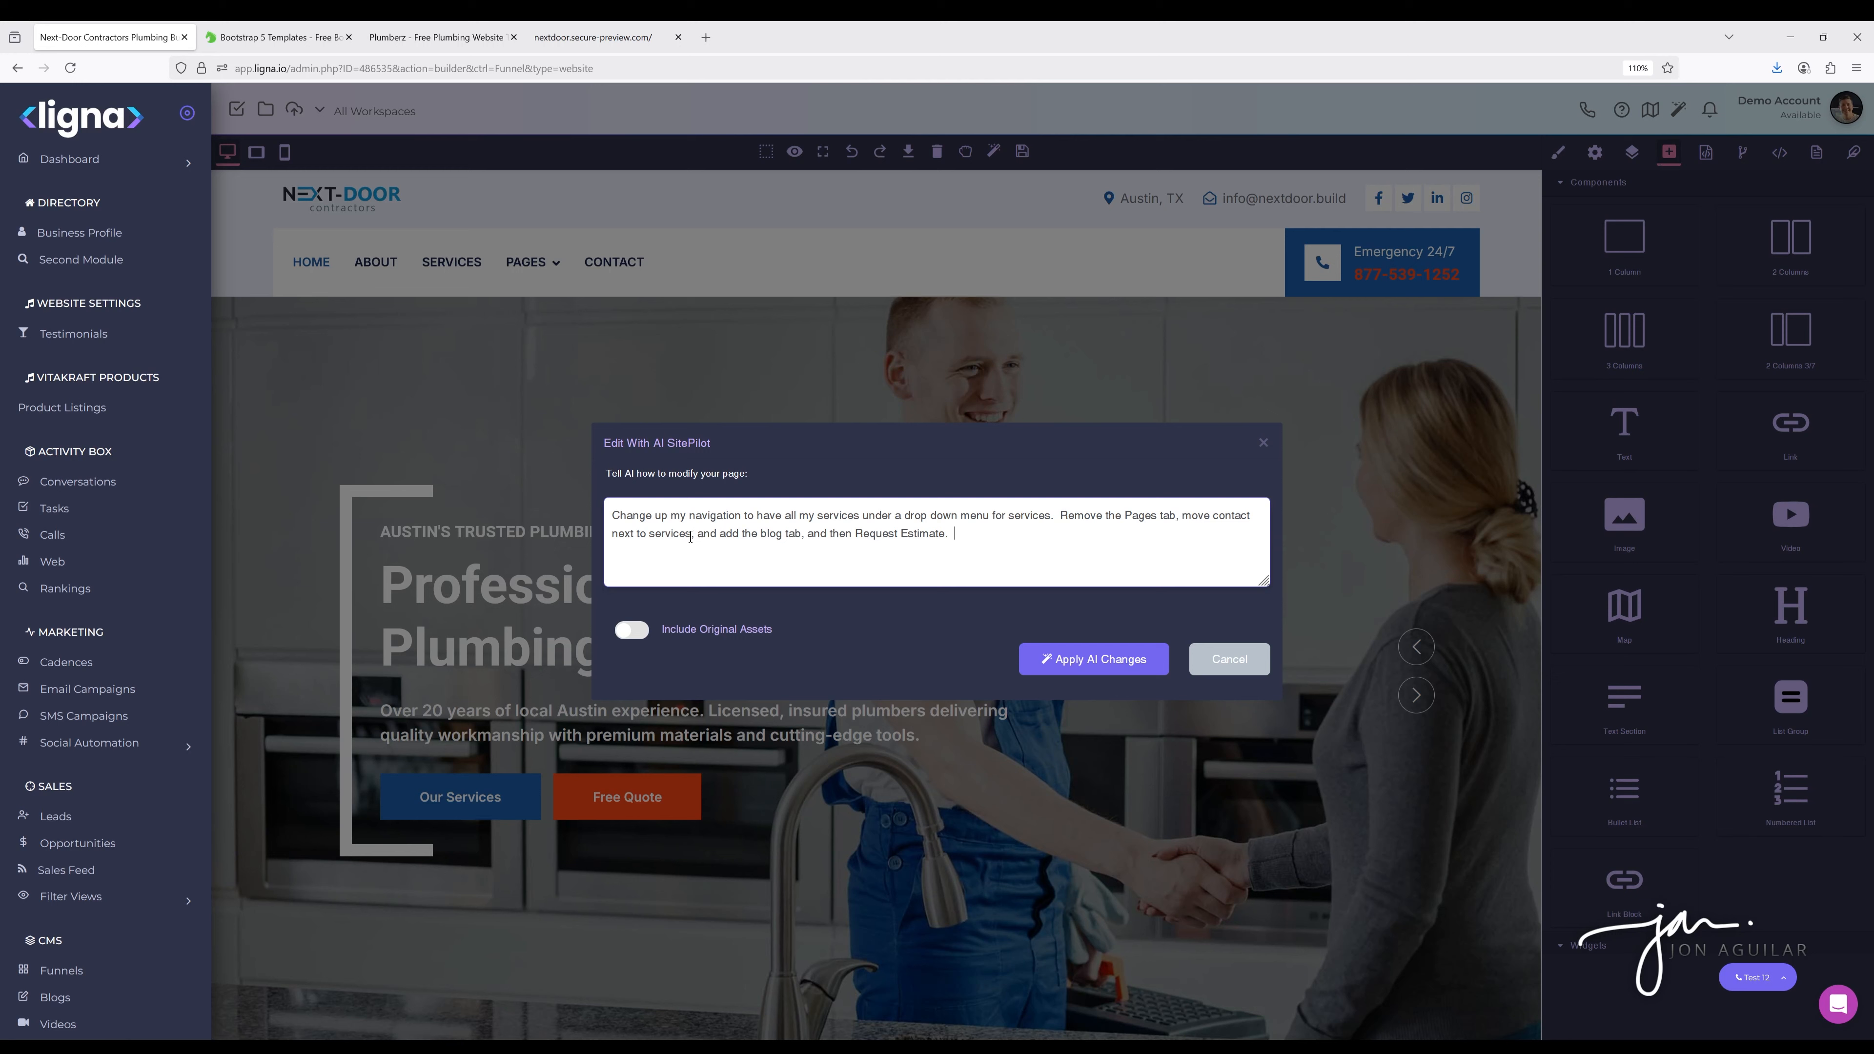
Revise the navigation prompt to remove the contact tab instead of moving it, and apply the AI changes
{"action": "double_click", "coordinate": [1197, 518]}
{"action": "type", "text": "remove"}
{"action": "left_click_drag", "start_coordinate": [690, 533], "coordinate": [598, 537]}
{"action": "type", "text": "tab"}
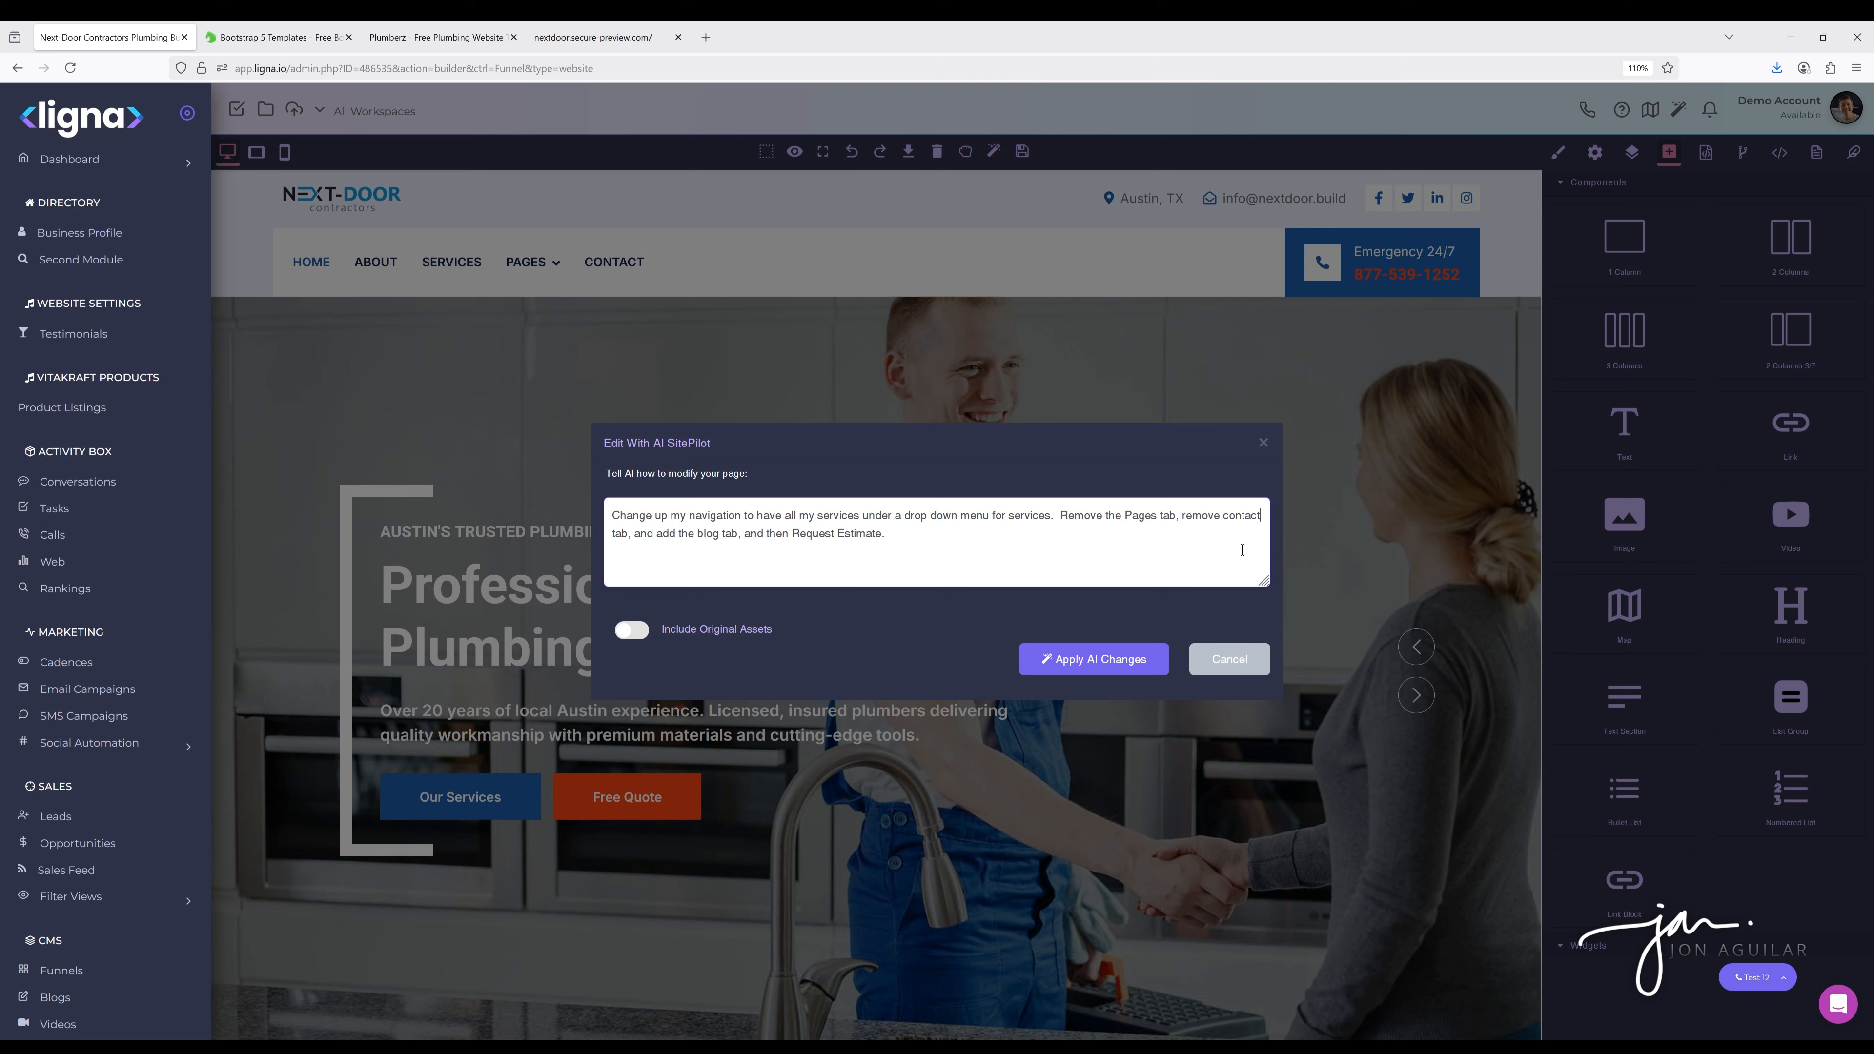
{"action": "key", "text": "BackSpace"}
{"action": "left_click", "coordinate": [1090, 659]}
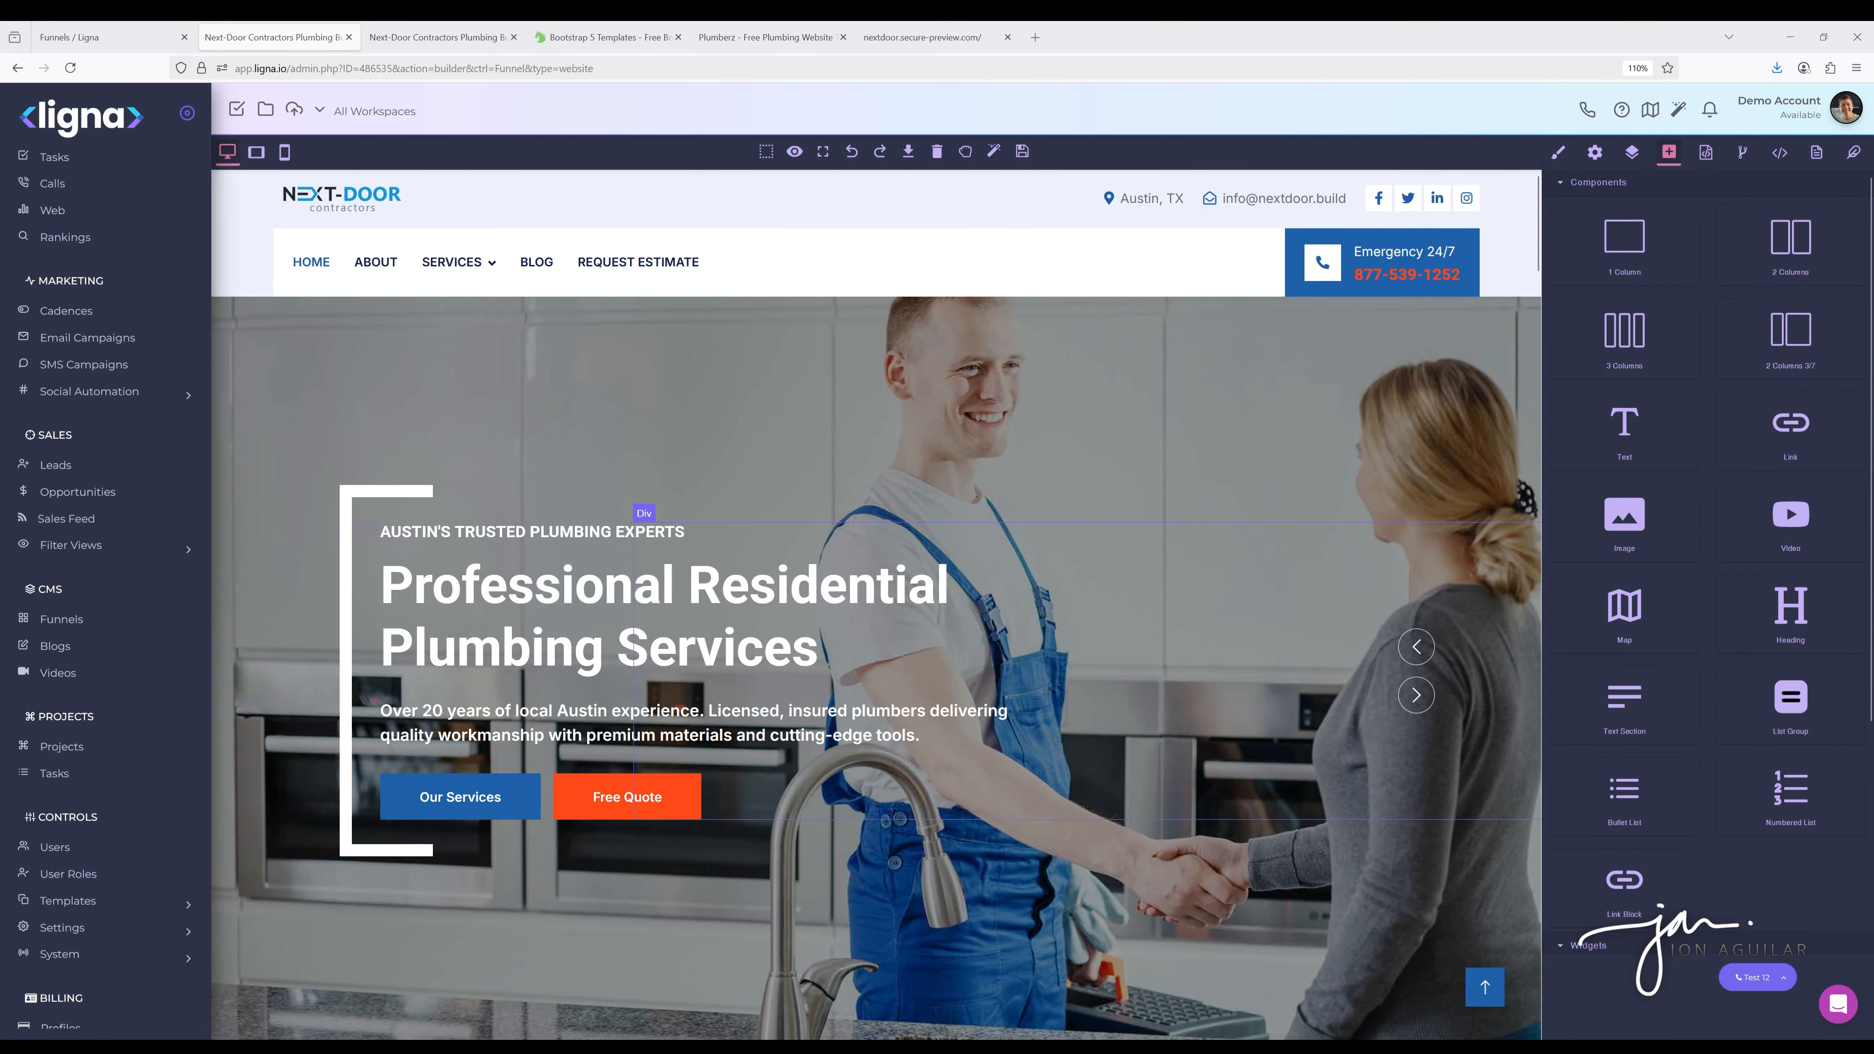
Check the Services drop-down in the reworked navigation, and show the AI SitePilot edit dialog before dismissing it unused
{"action": "mouse_move", "coordinate": [457, 262]}
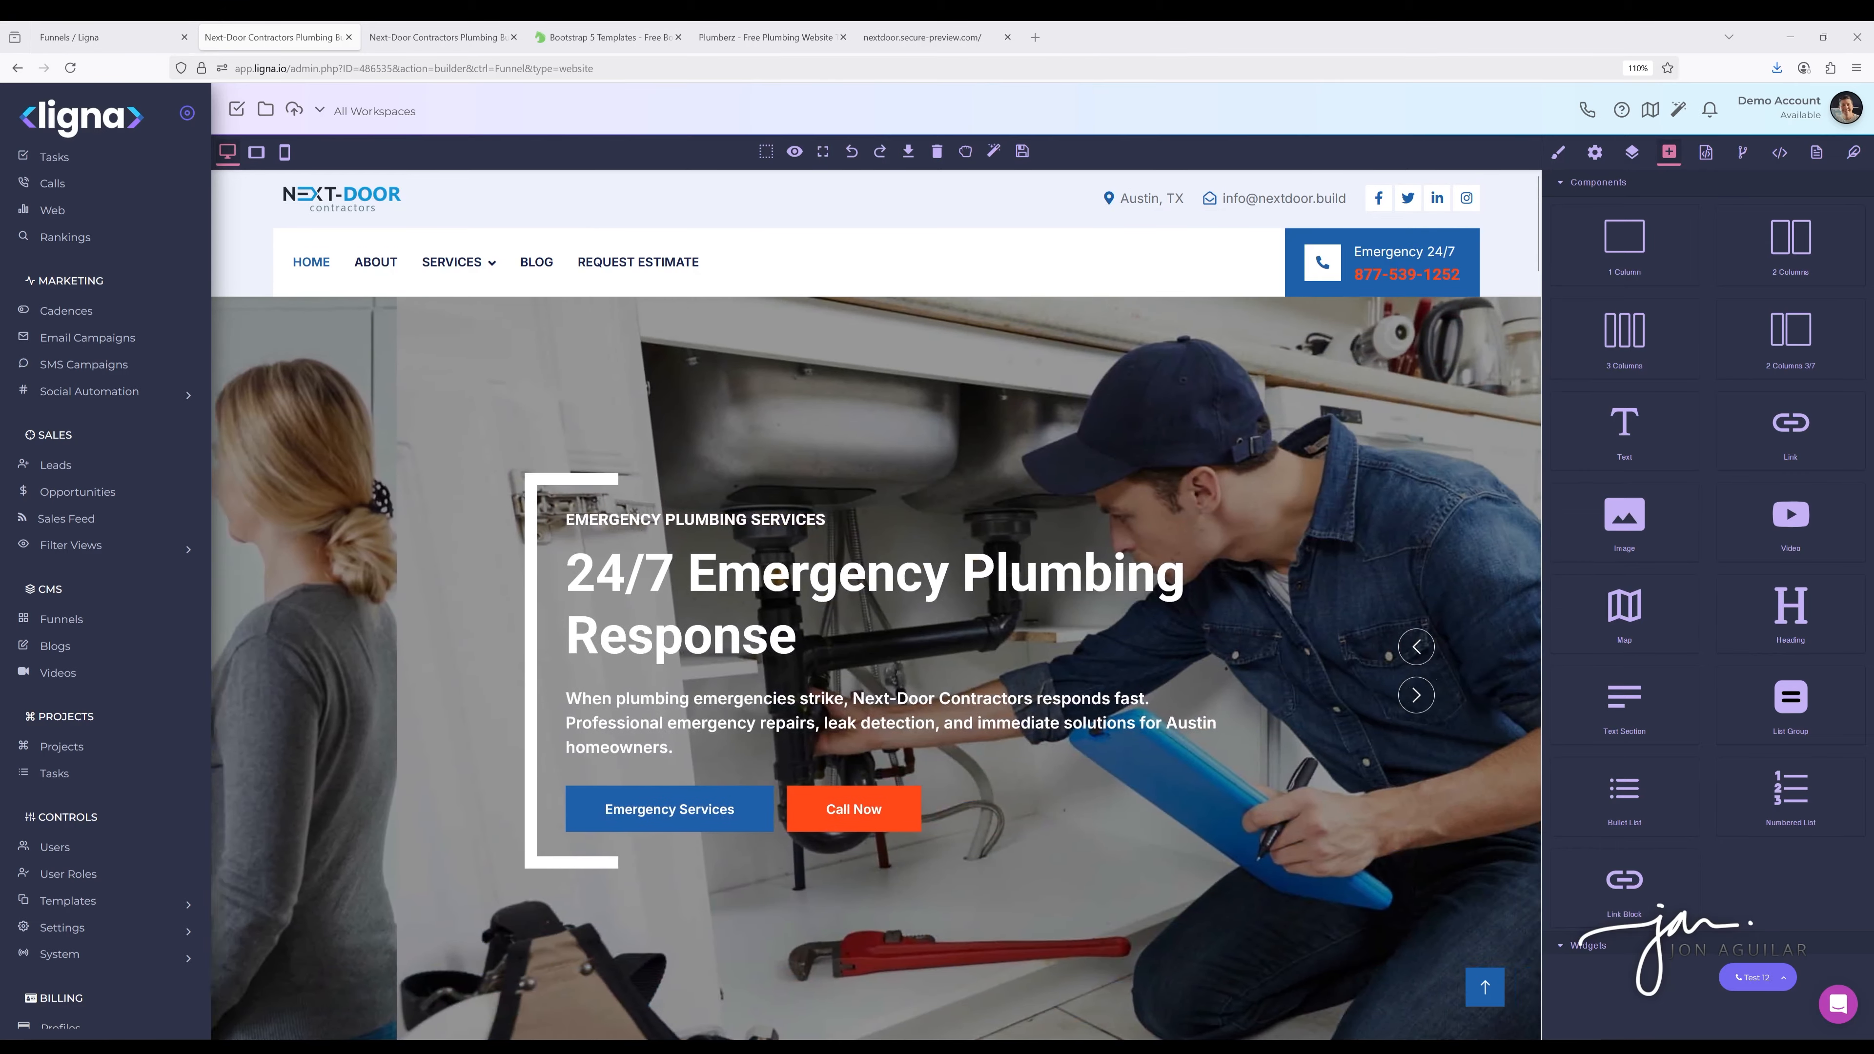
{"action": "left_click", "coordinate": [994, 152]}
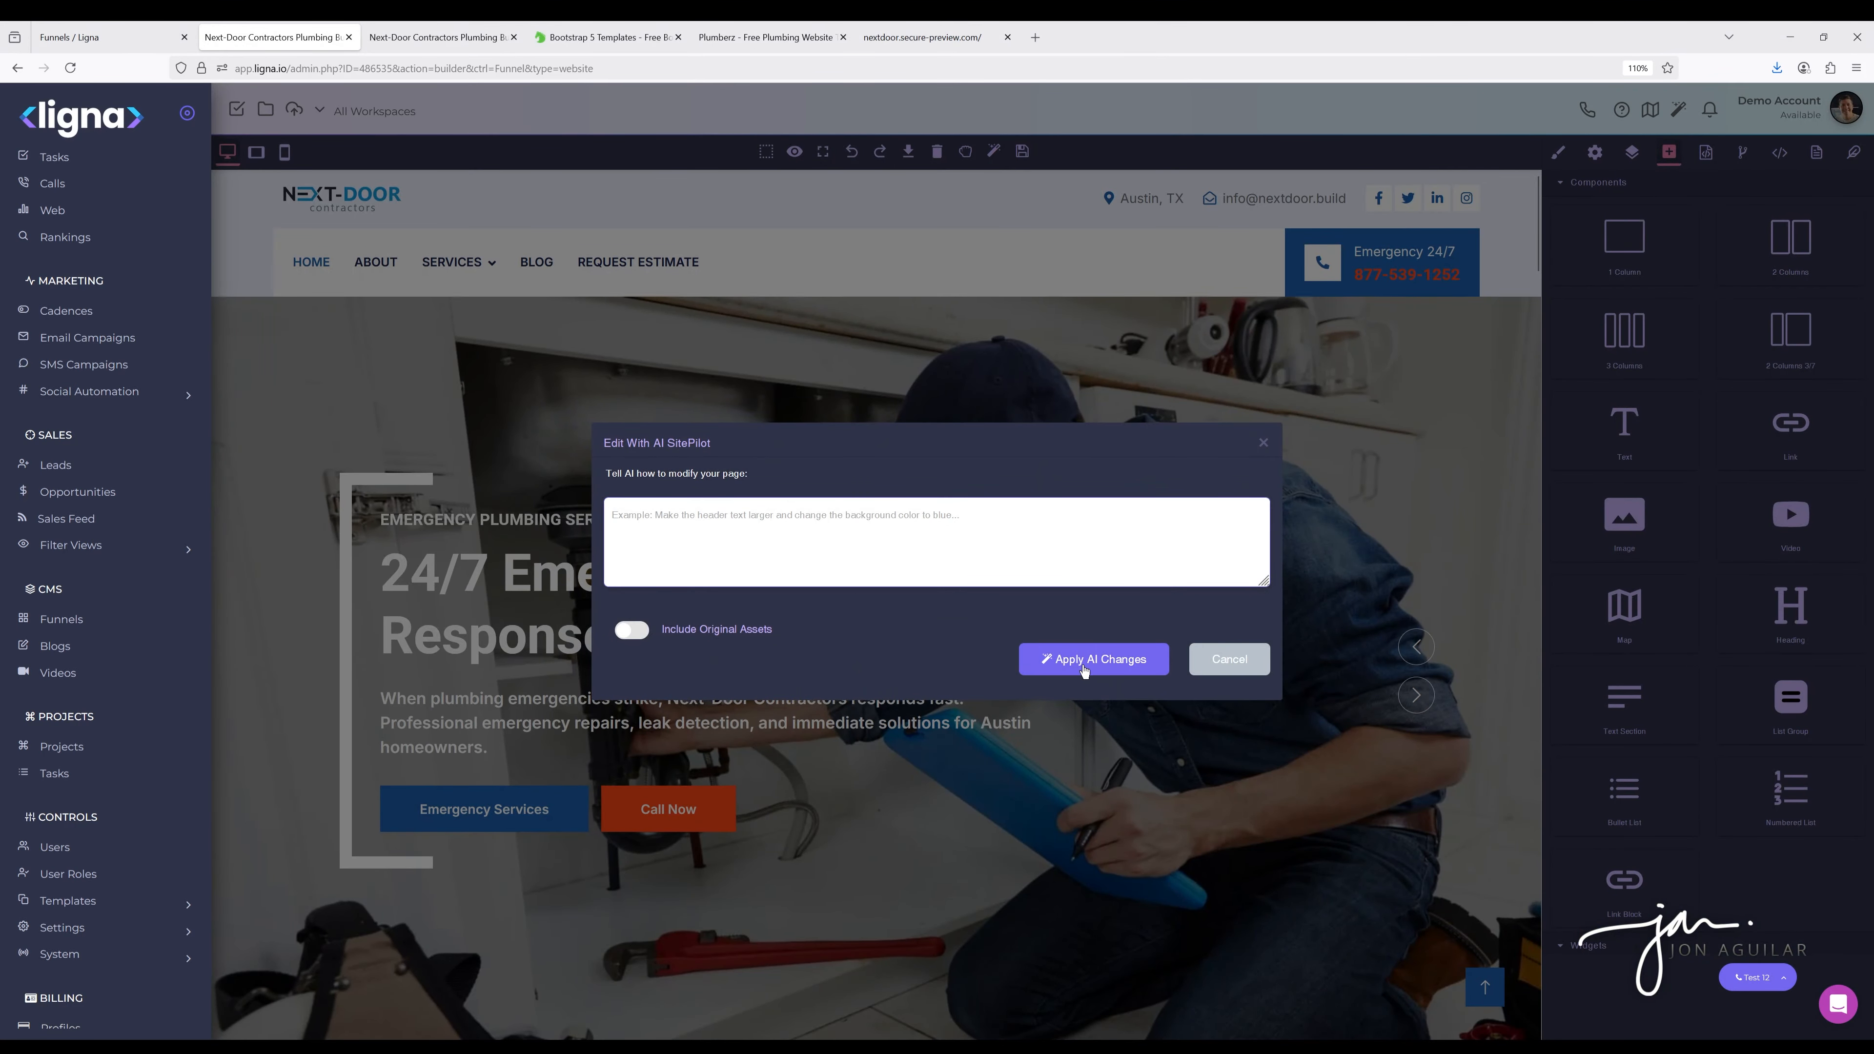
{"action": "left_click", "coordinate": [1263, 442]}
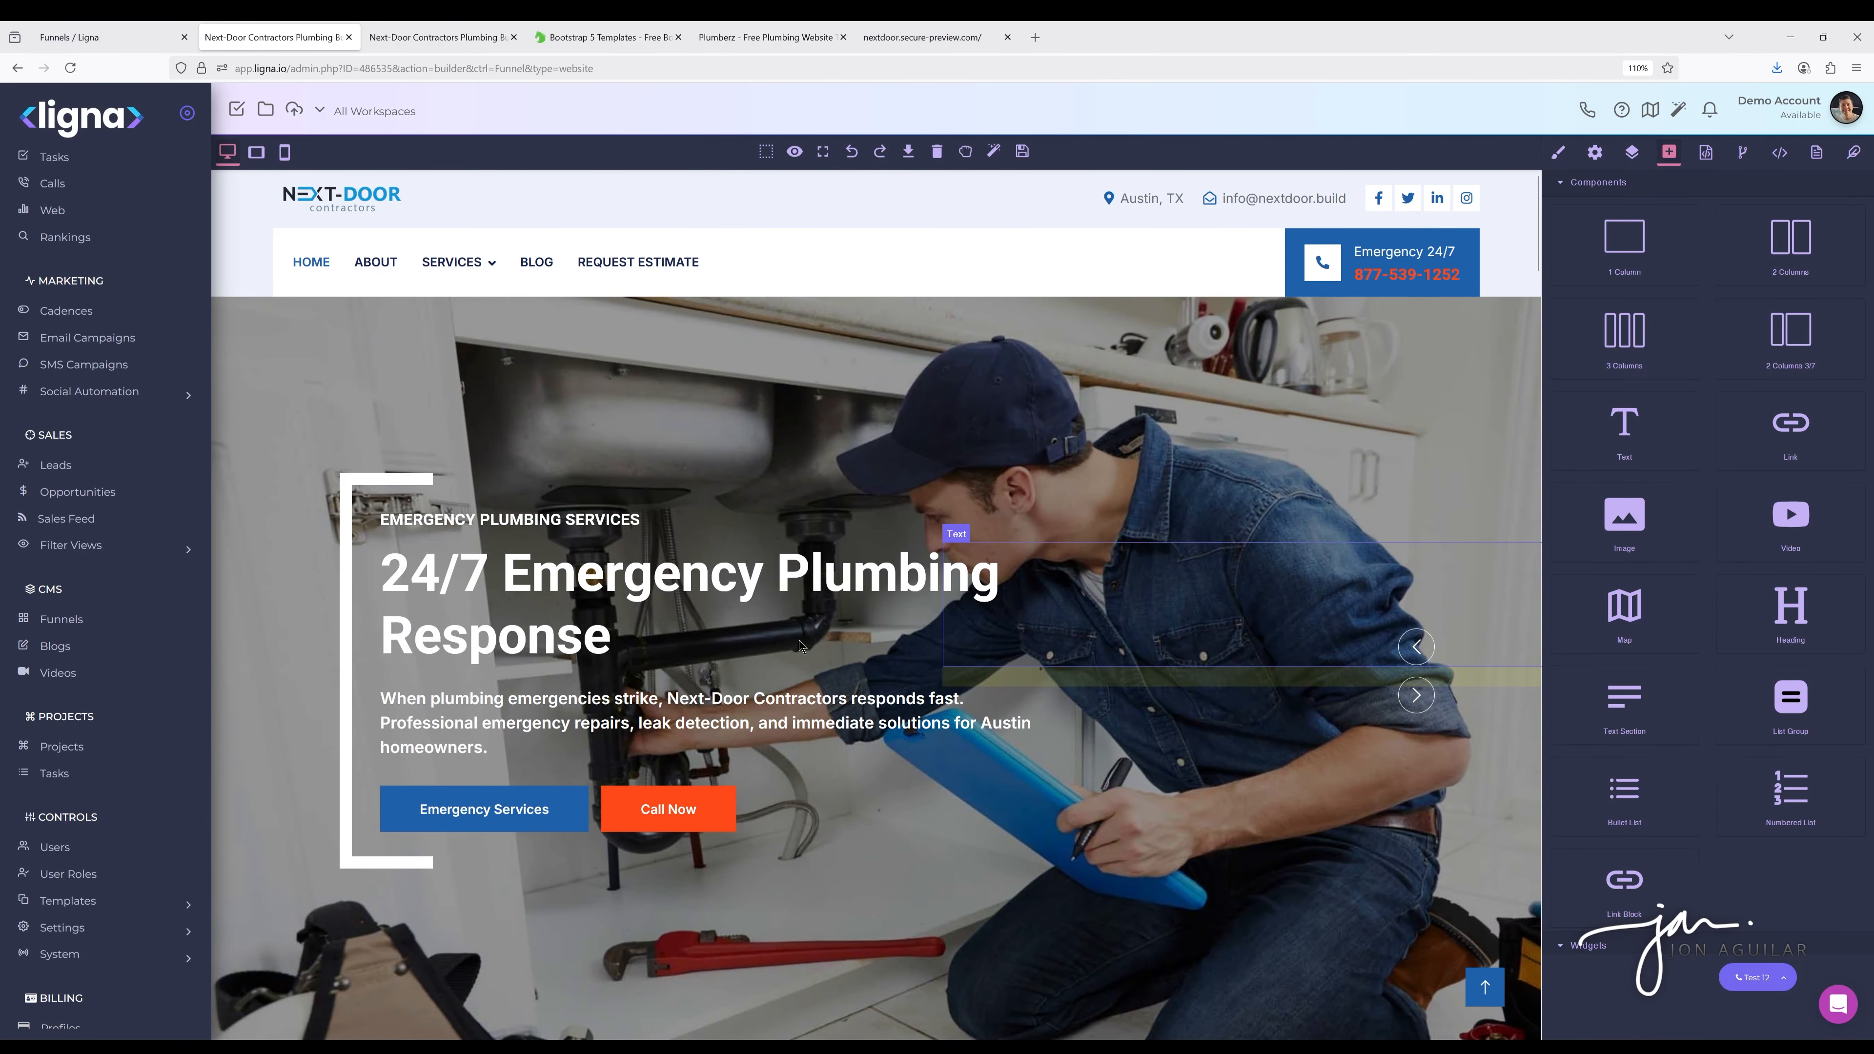
Review the Home page from the estimate calculator through the services, customer reviews and Plumbing Tips & Updates blog sections to the footer
{"action": "scroll", "coordinate": [803, 646], "scroll_direction": "down", "scroll_amount": 10}
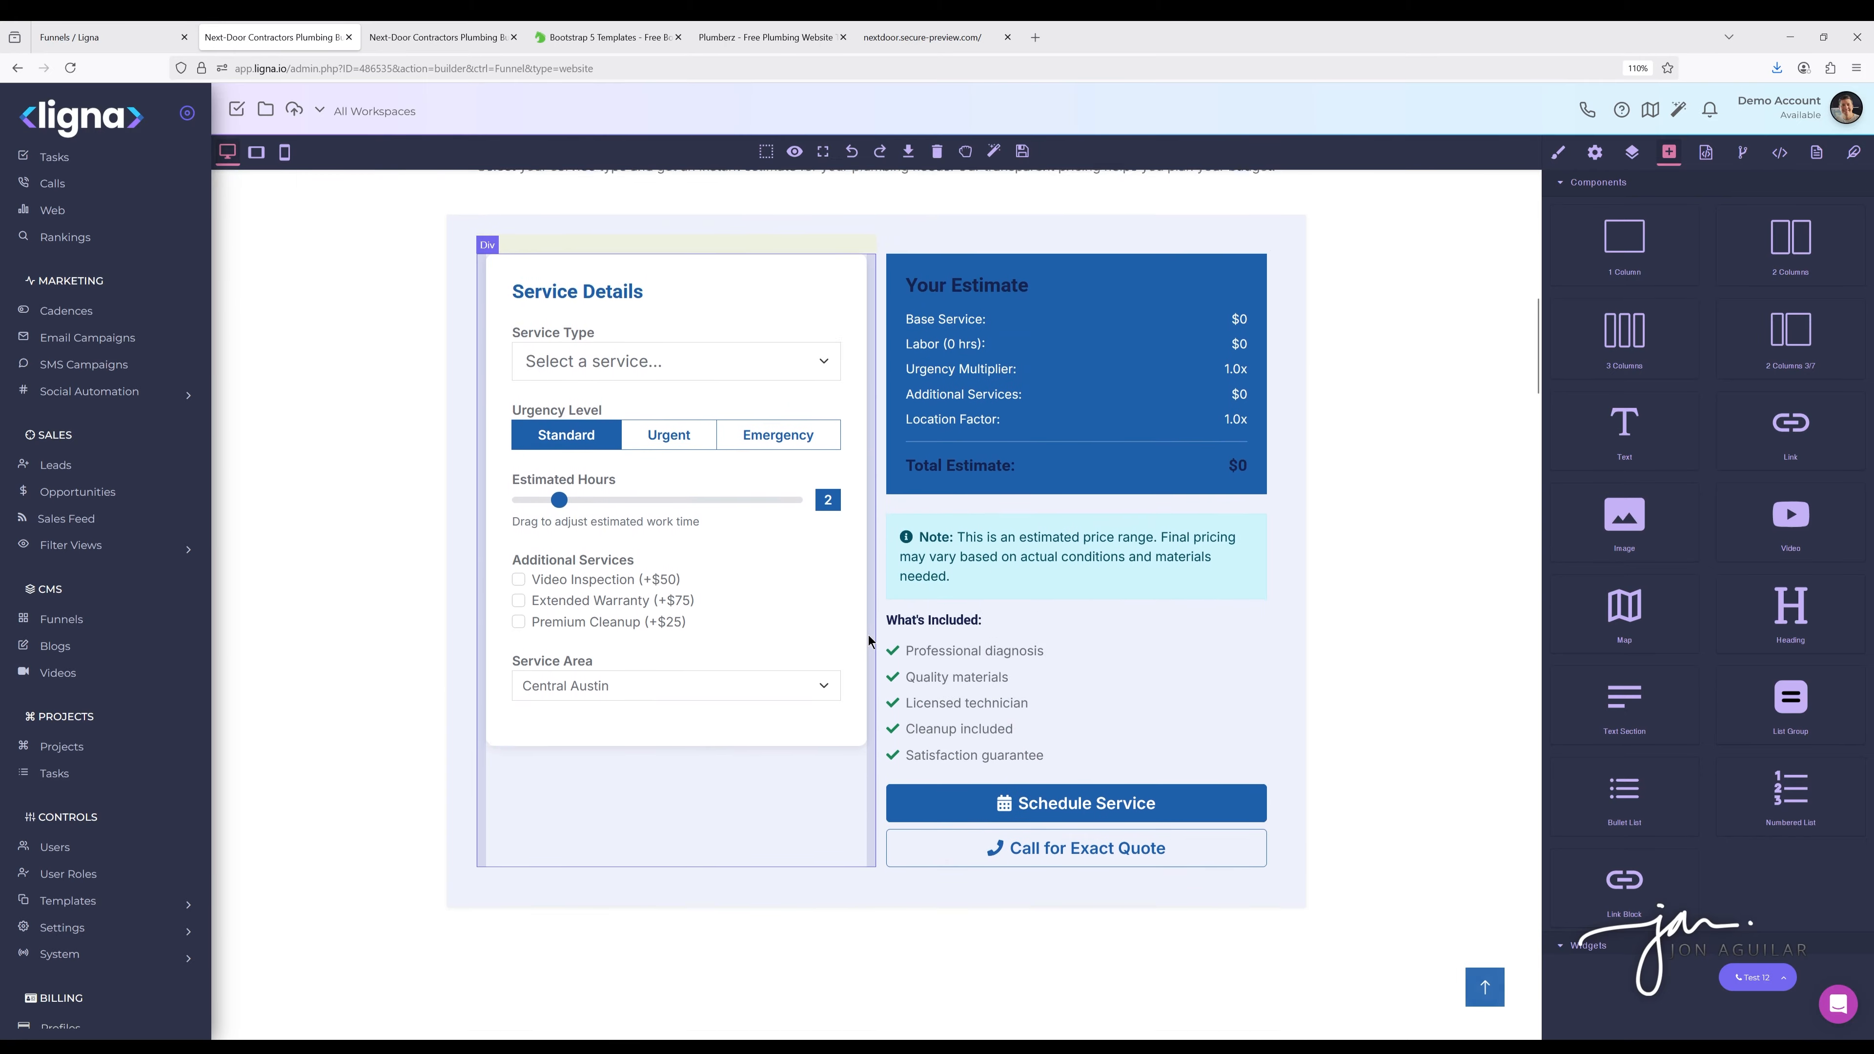
{"action": "scroll", "coordinate": [869, 641], "scroll_direction": "down", "scroll_amount": 20}
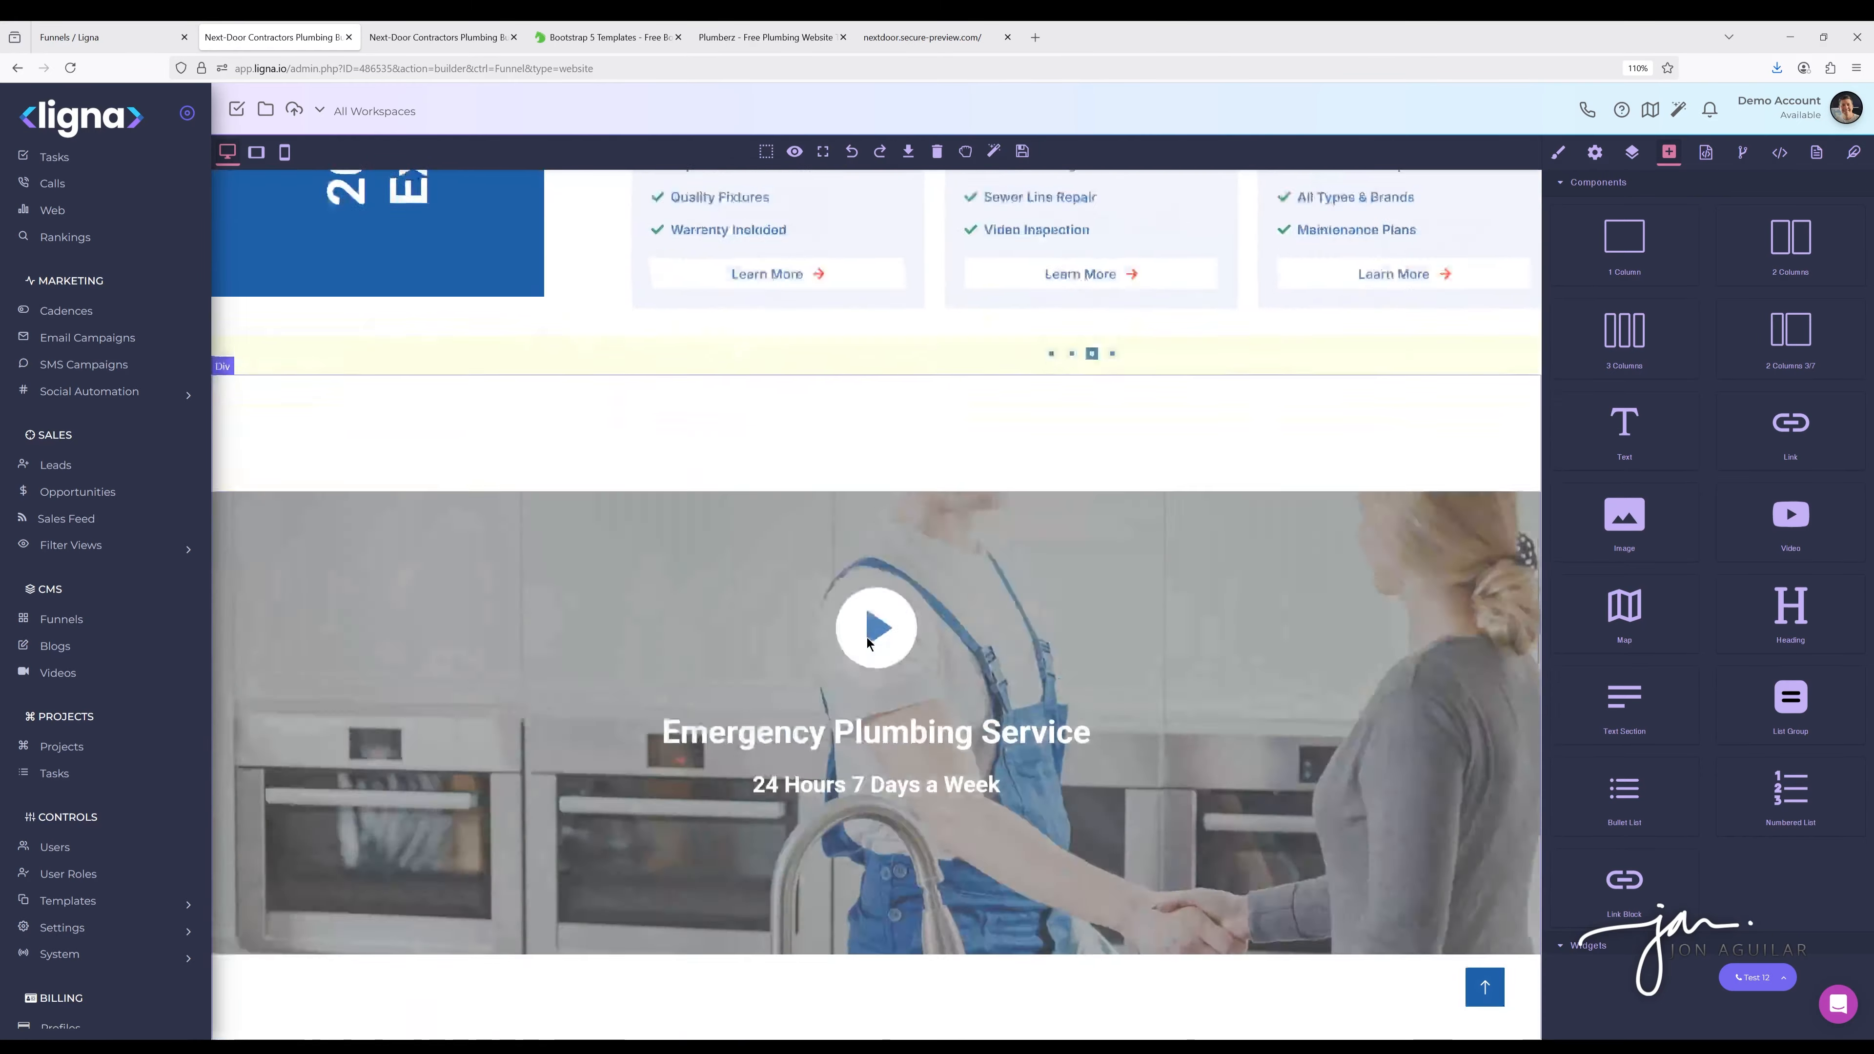
{"action": "scroll", "coordinate": [868, 644], "scroll_direction": "down", "scroll_amount": 20}
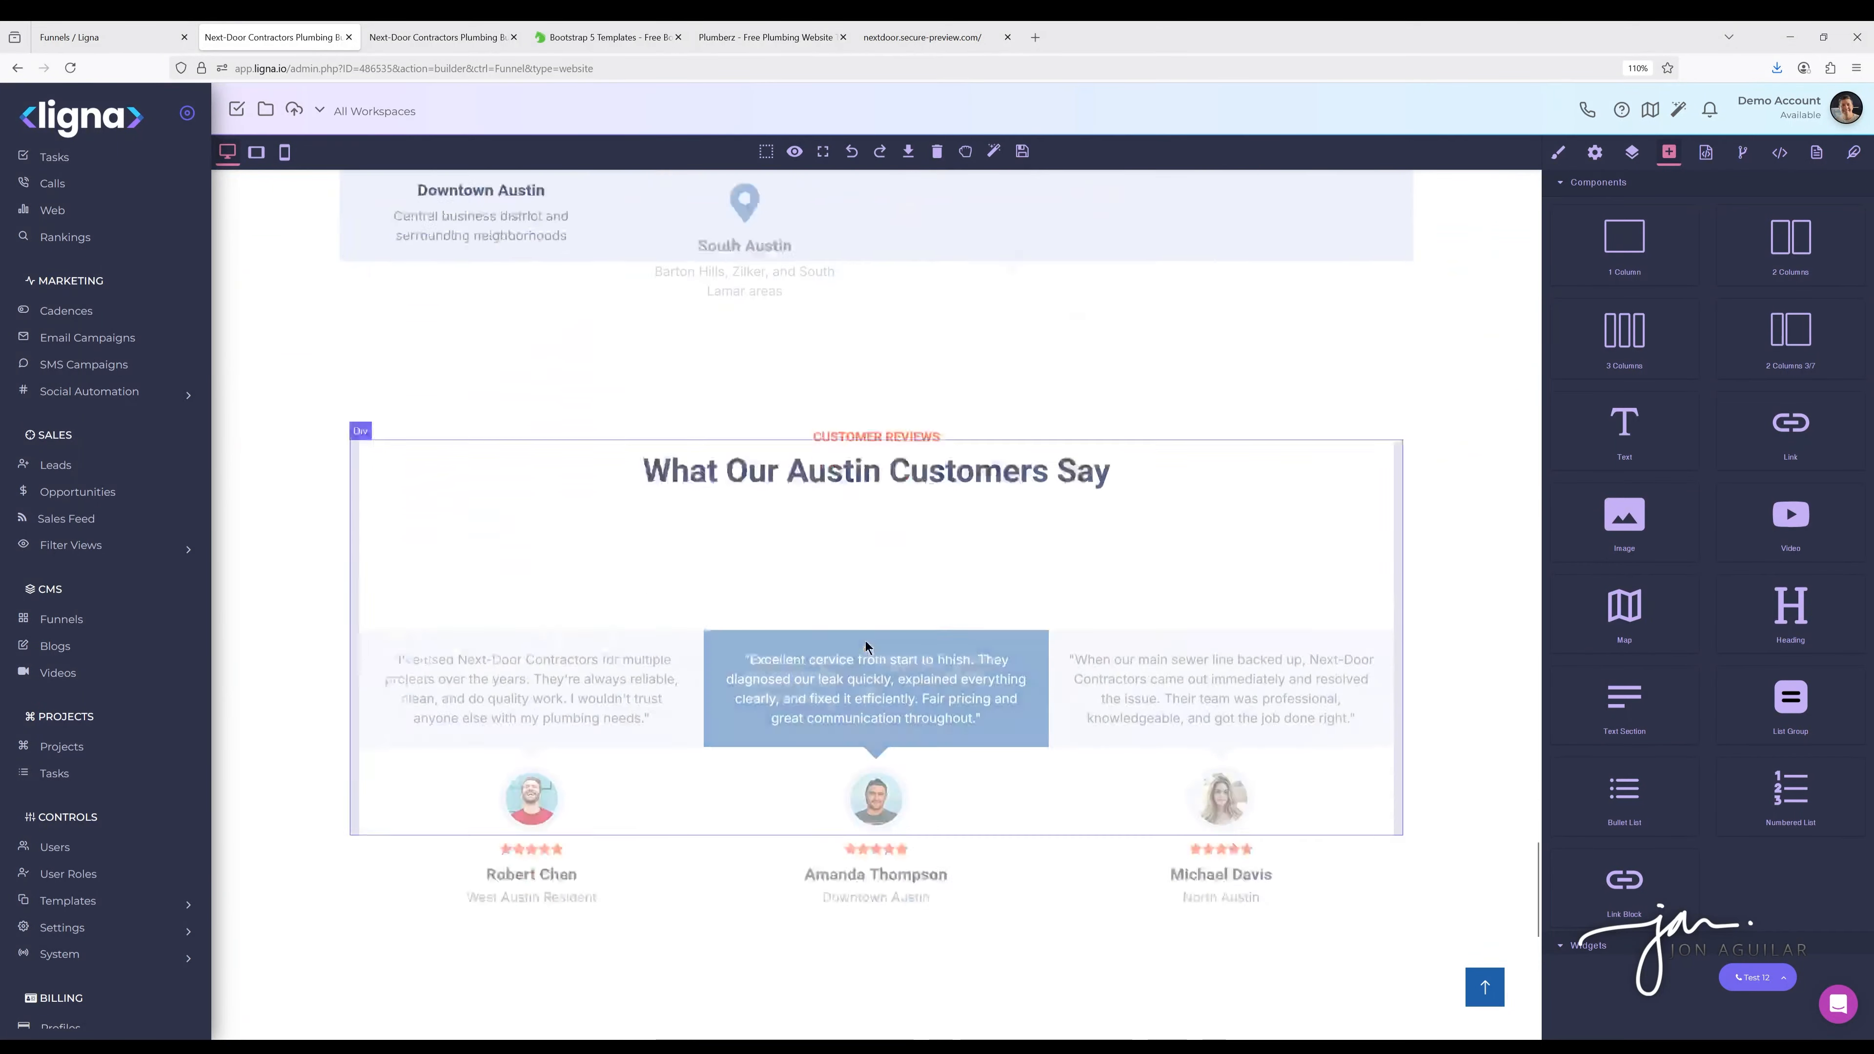
{"action": "scroll", "coordinate": [866, 646], "scroll_direction": "down", "scroll_amount": 10}
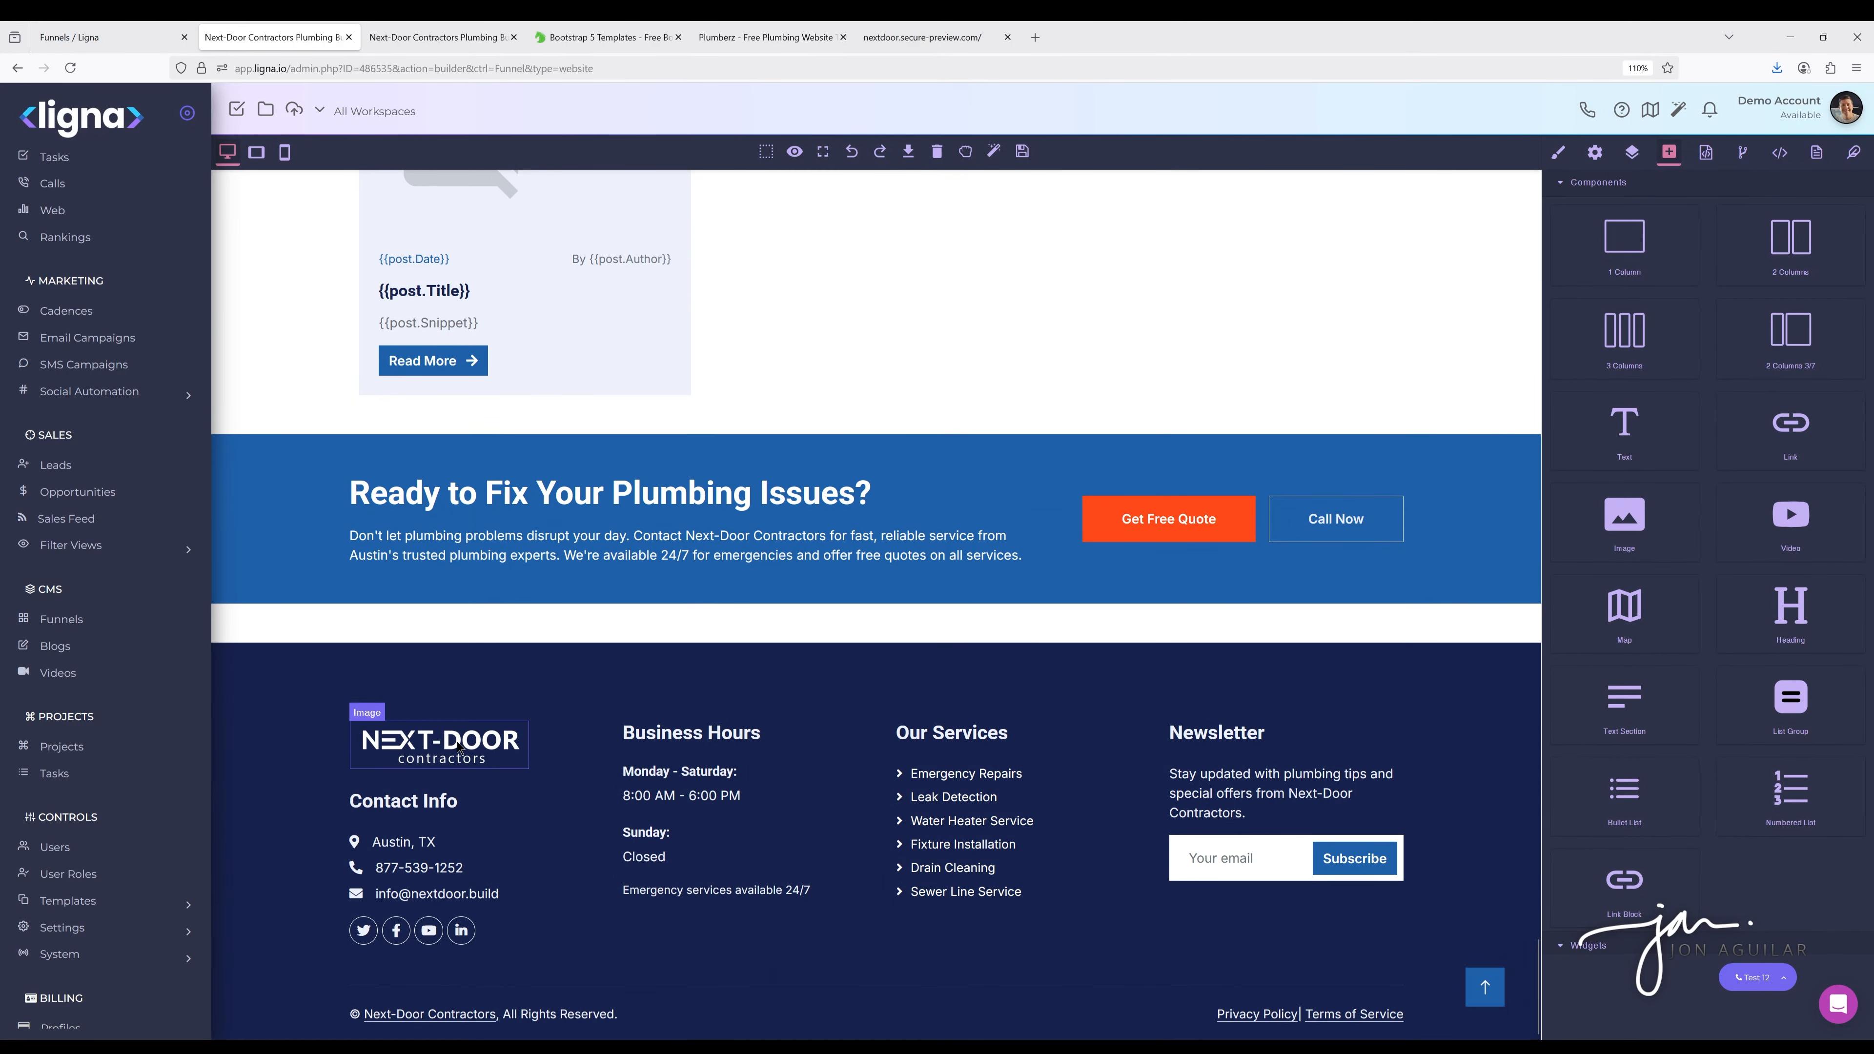
{"action": "scroll", "coordinate": [690, 683], "scroll_direction": "up", "scroll_amount": 12}
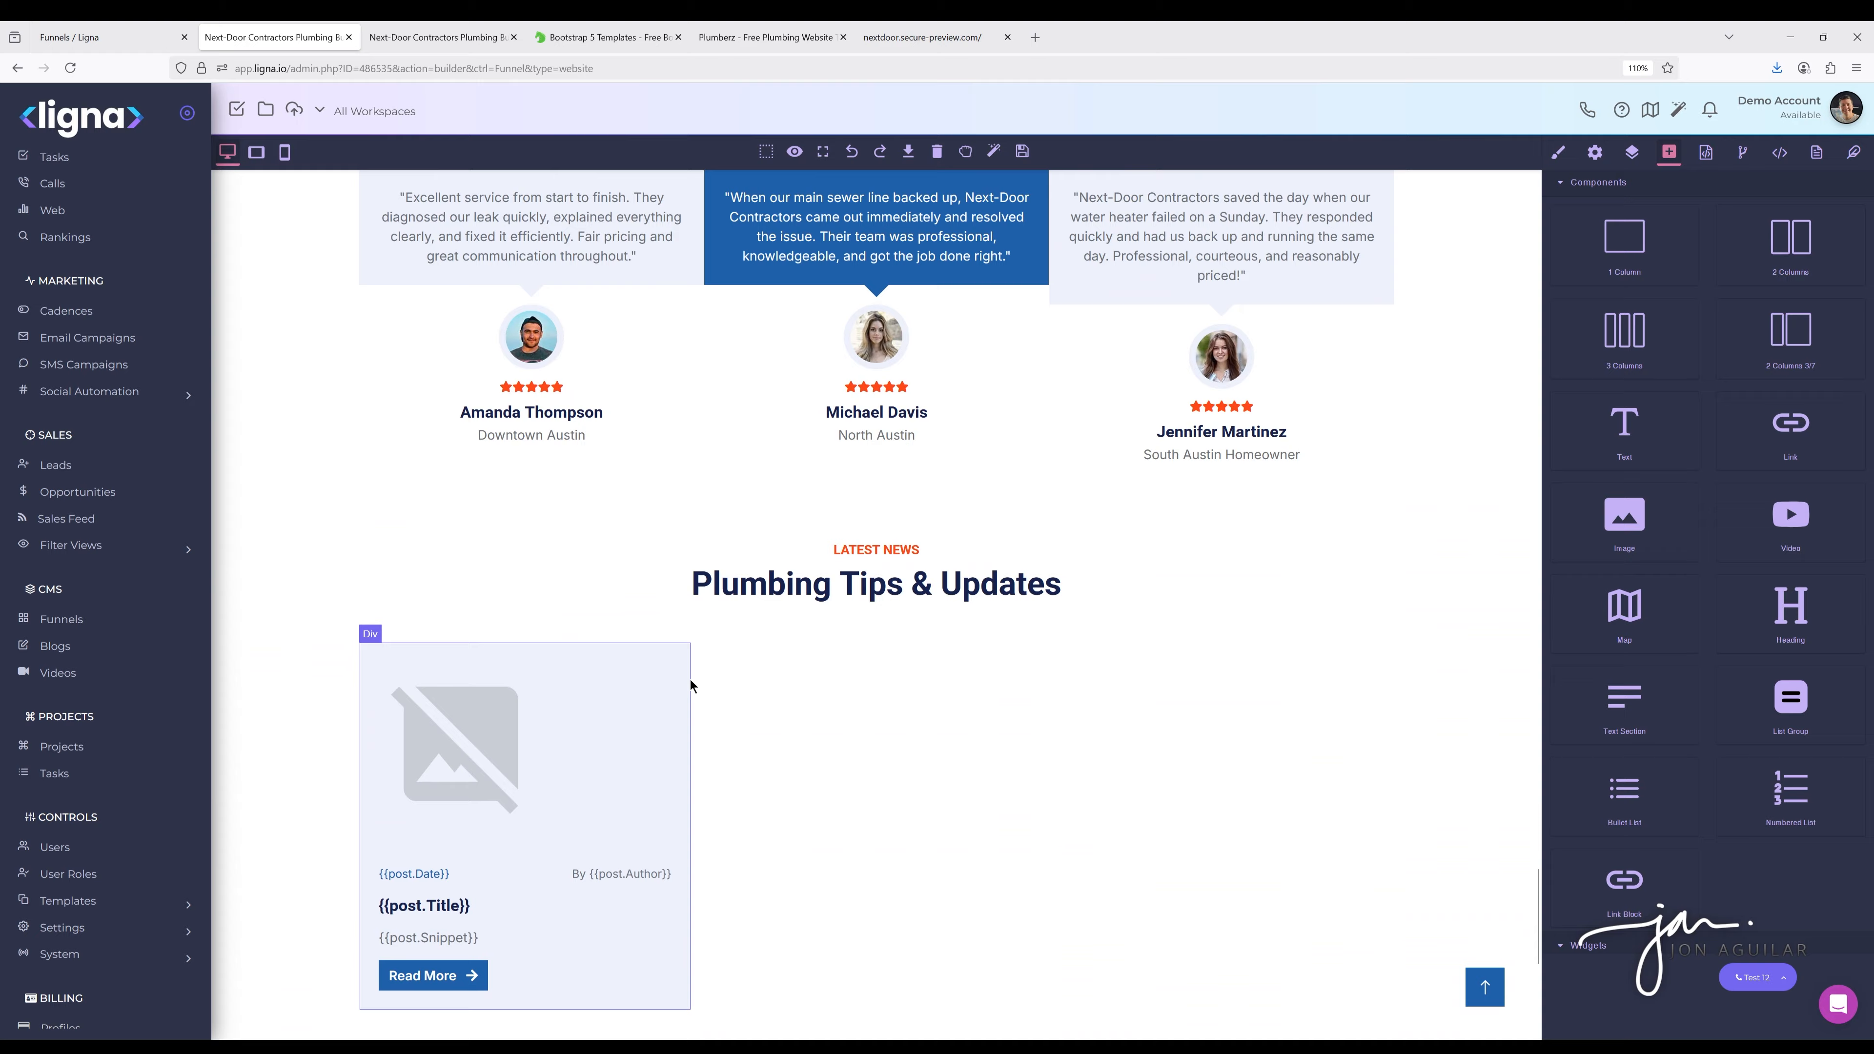
{"action": "scroll", "coordinate": [691, 681], "scroll_direction": "down", "scroll_amount": 10}
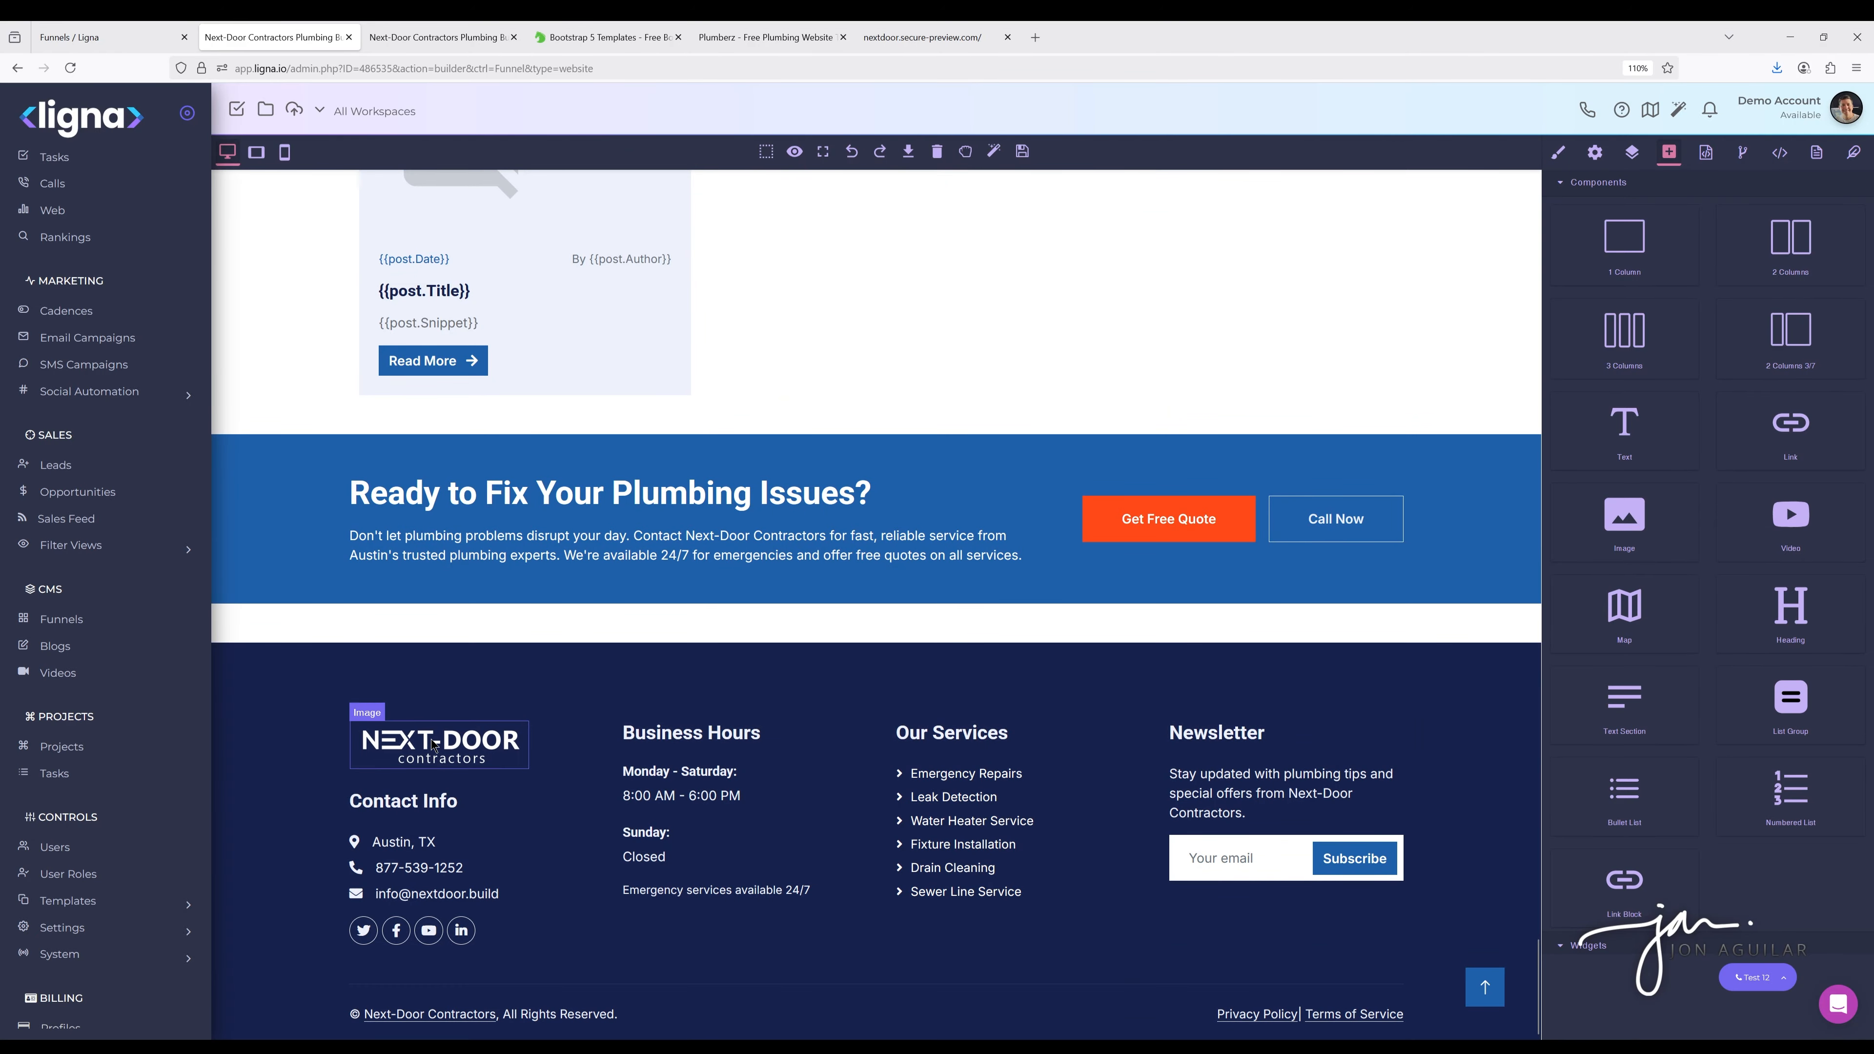
Examine the HTML and CSS of the footer's Next-Door Contractors logo in the code editor, and close the editor
{"action": "left_click", "coordinate": [474, 749]}
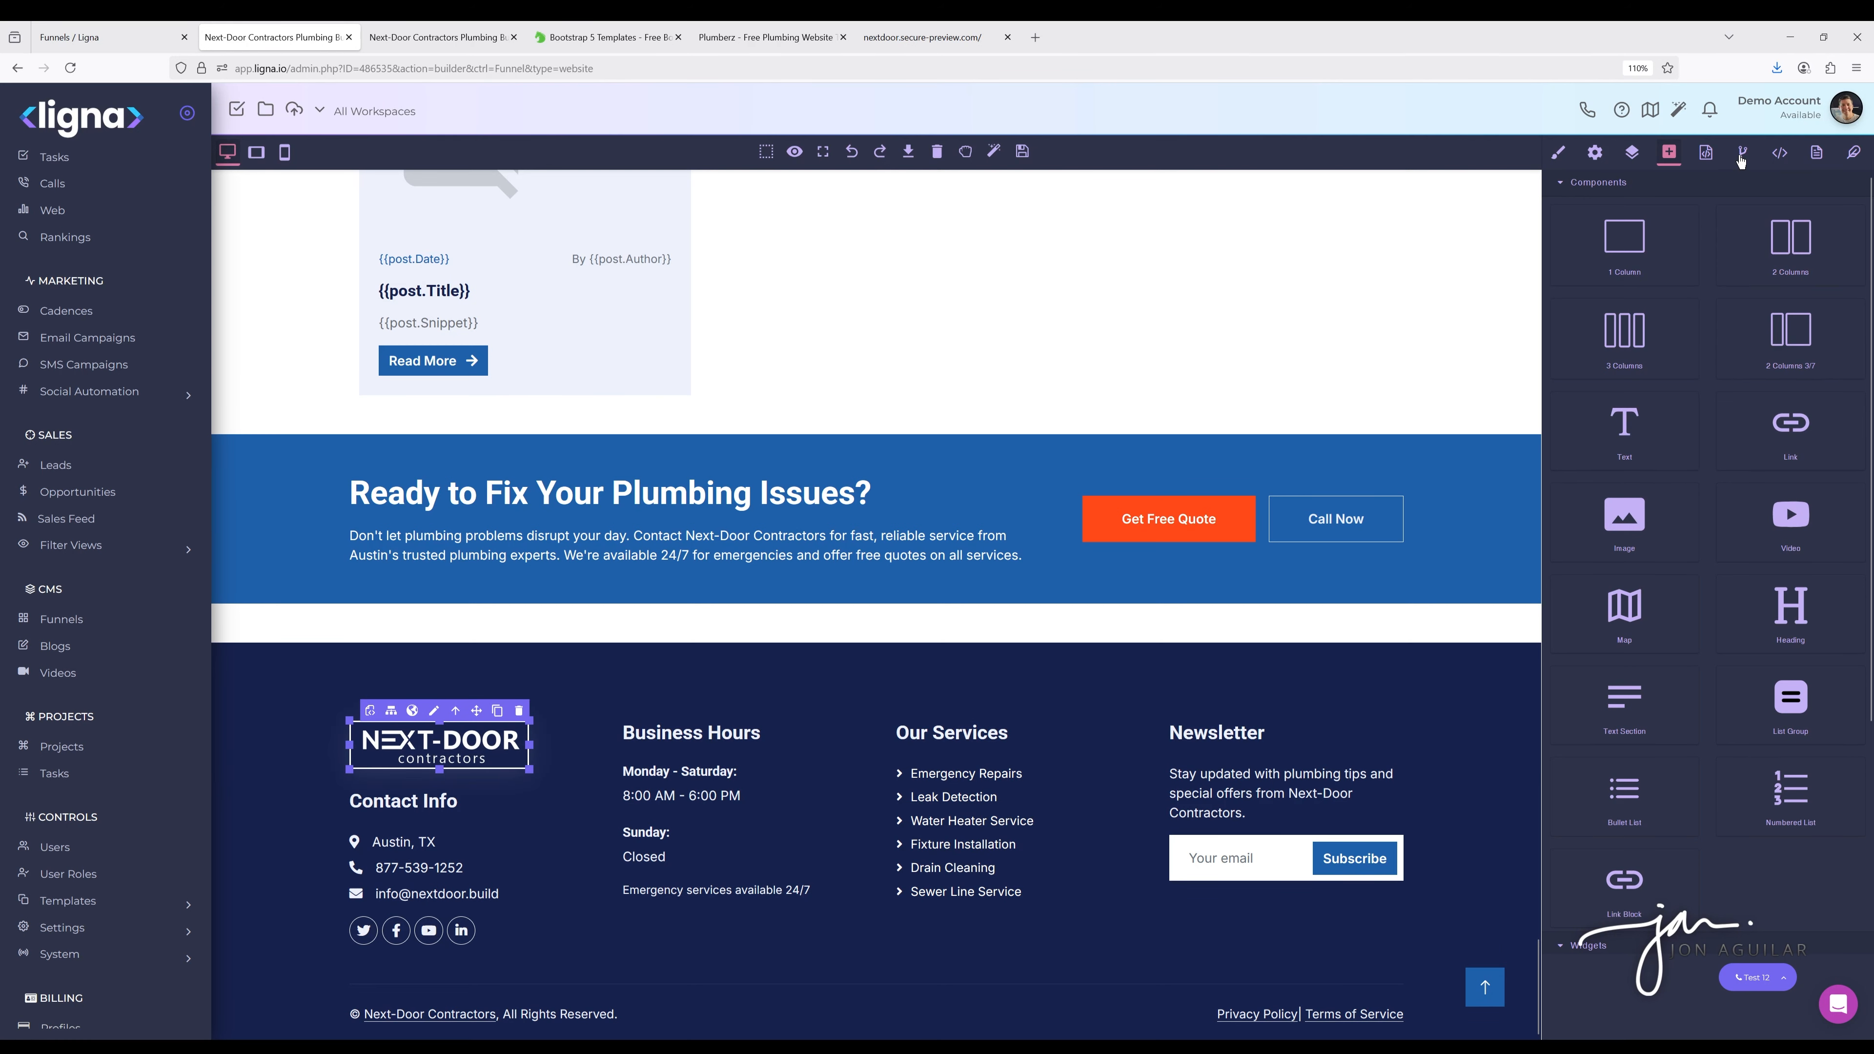
{"action": "left_click", "coordinate": [1706, 153]}
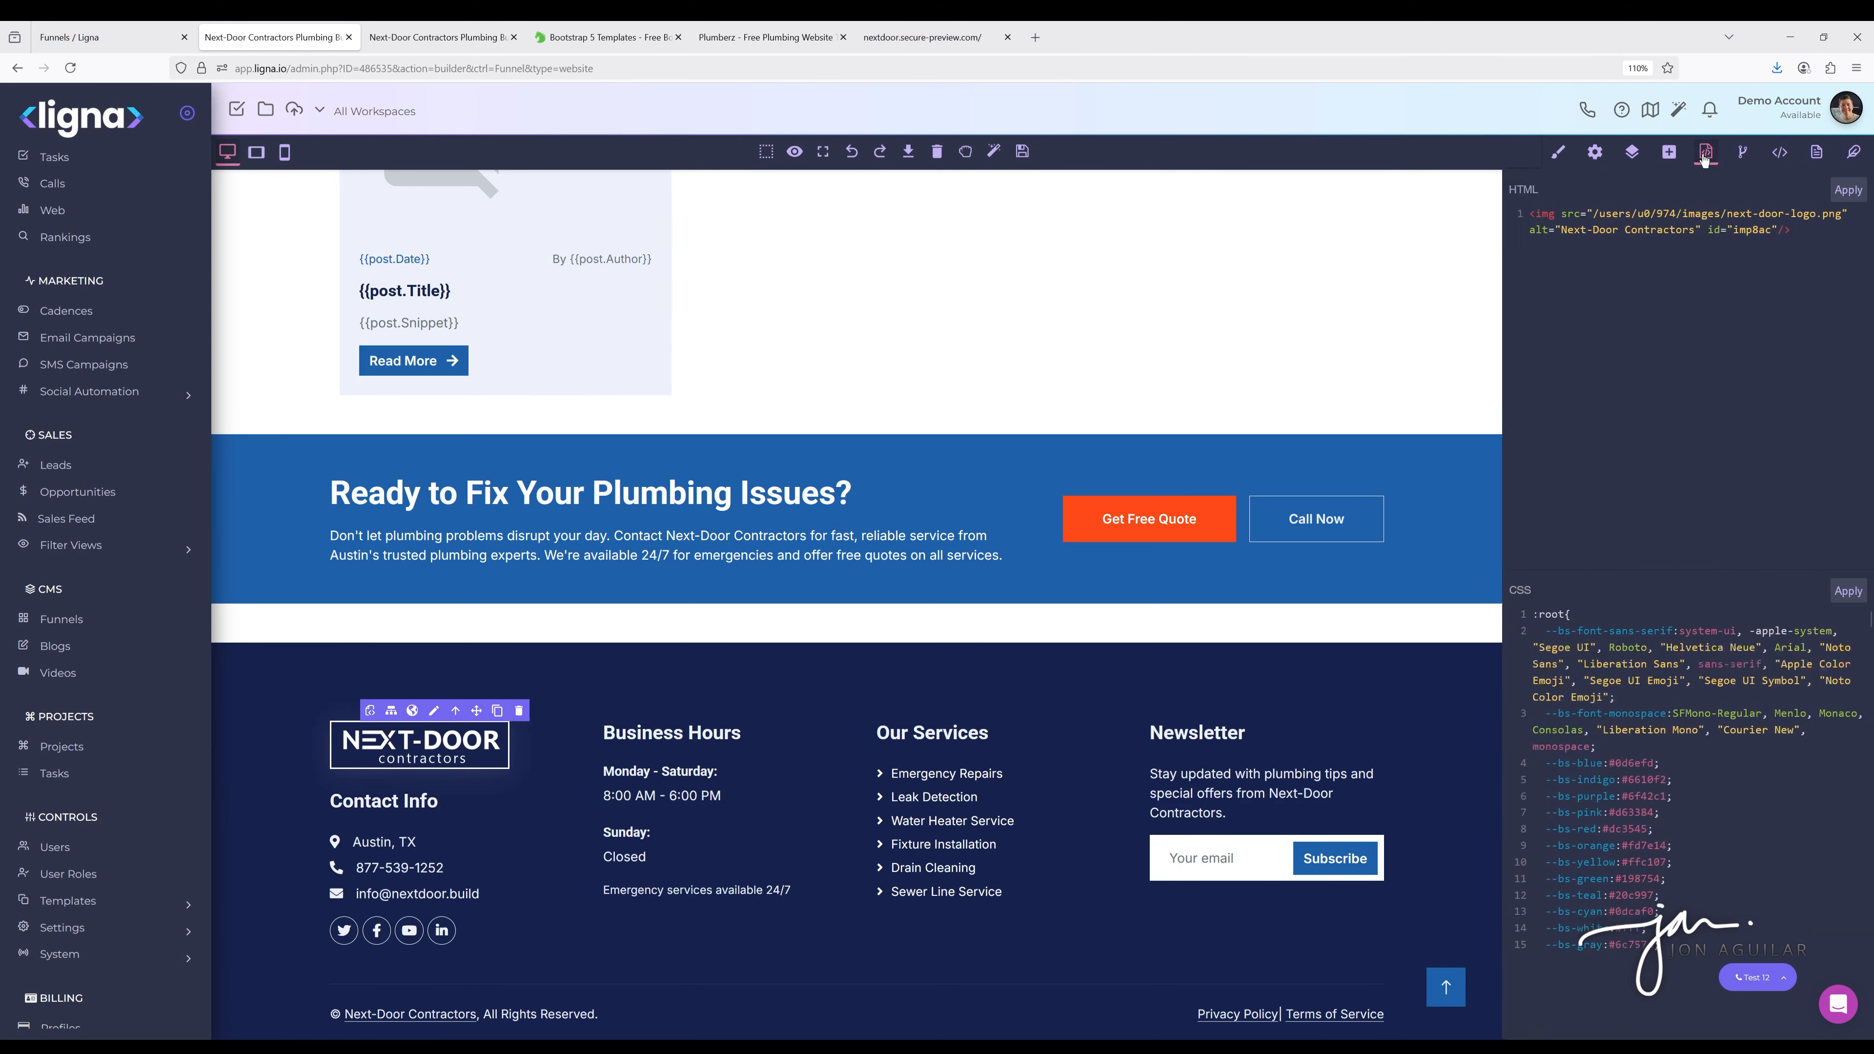
{"action": "scroll", "coordinate": [1428, 815], "scroll_direction": "down", "scroll_amount": 20}
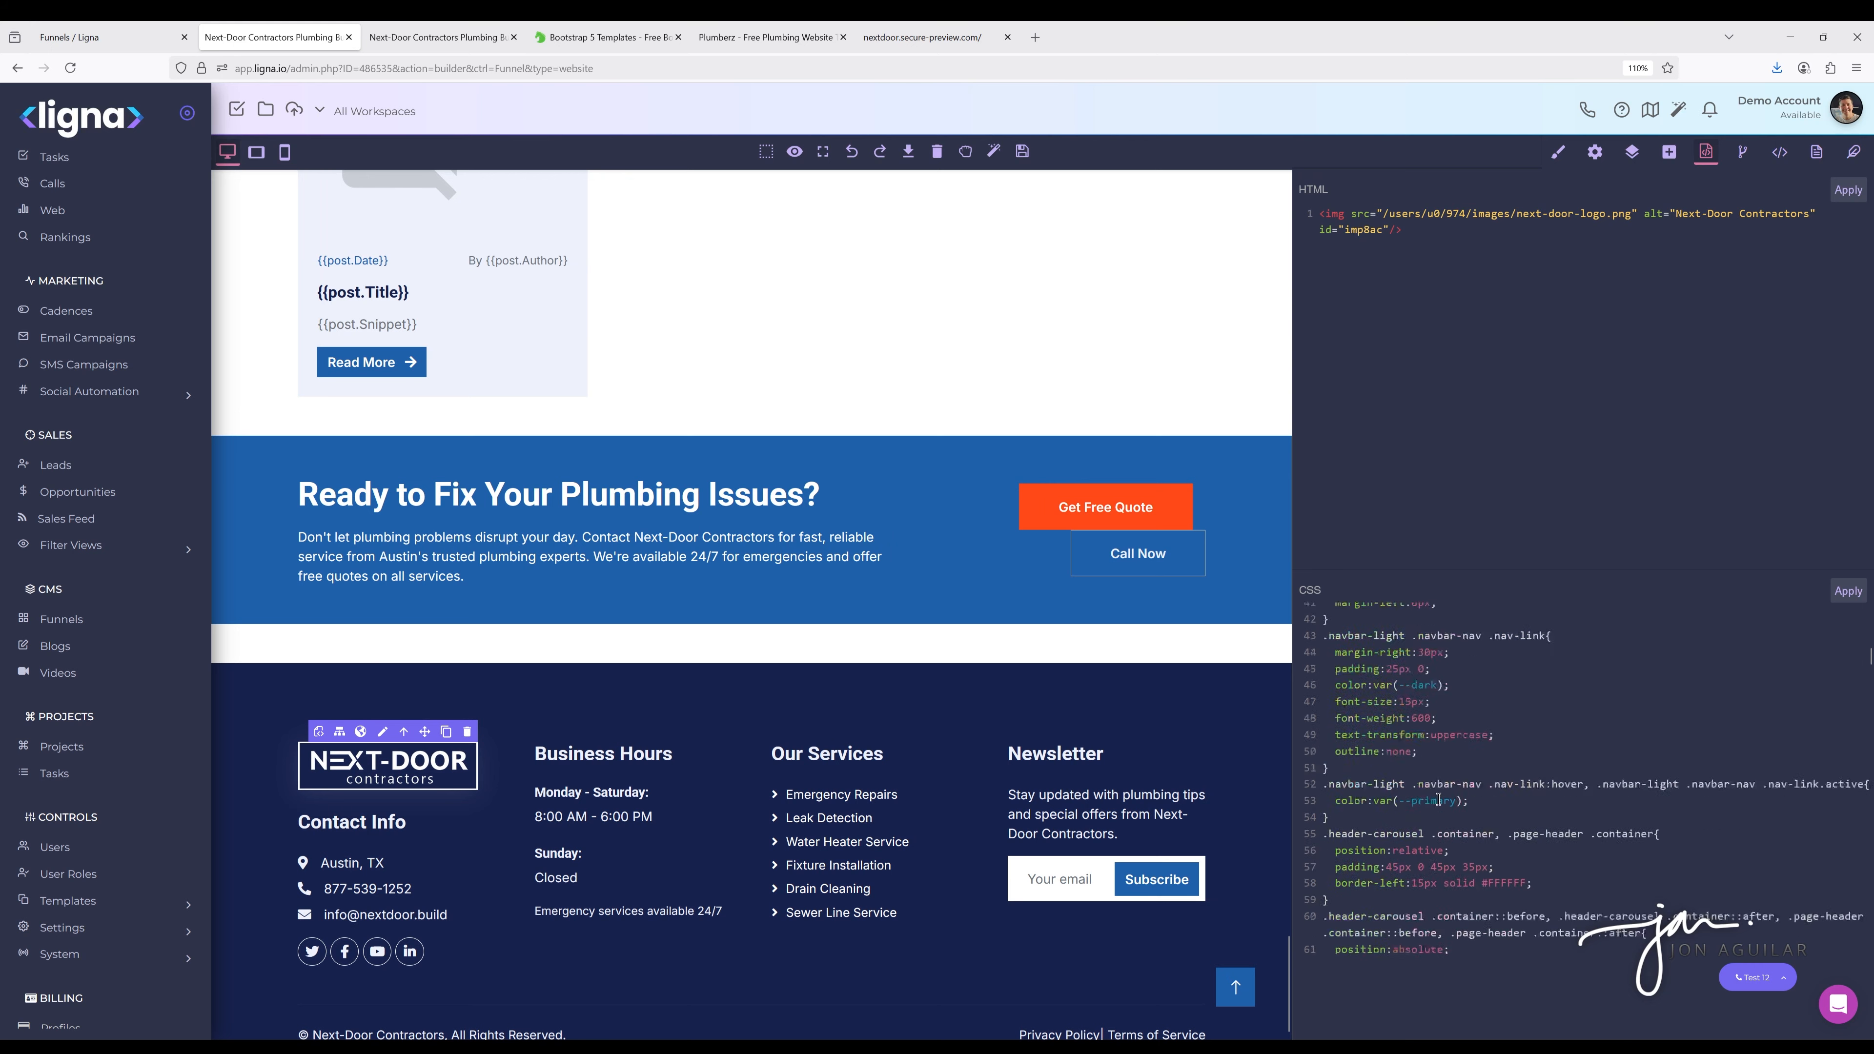
{"action": "scroll", "coordinate": [1428, 816], "scroll_direction": "down", "scroll_amount": 20}
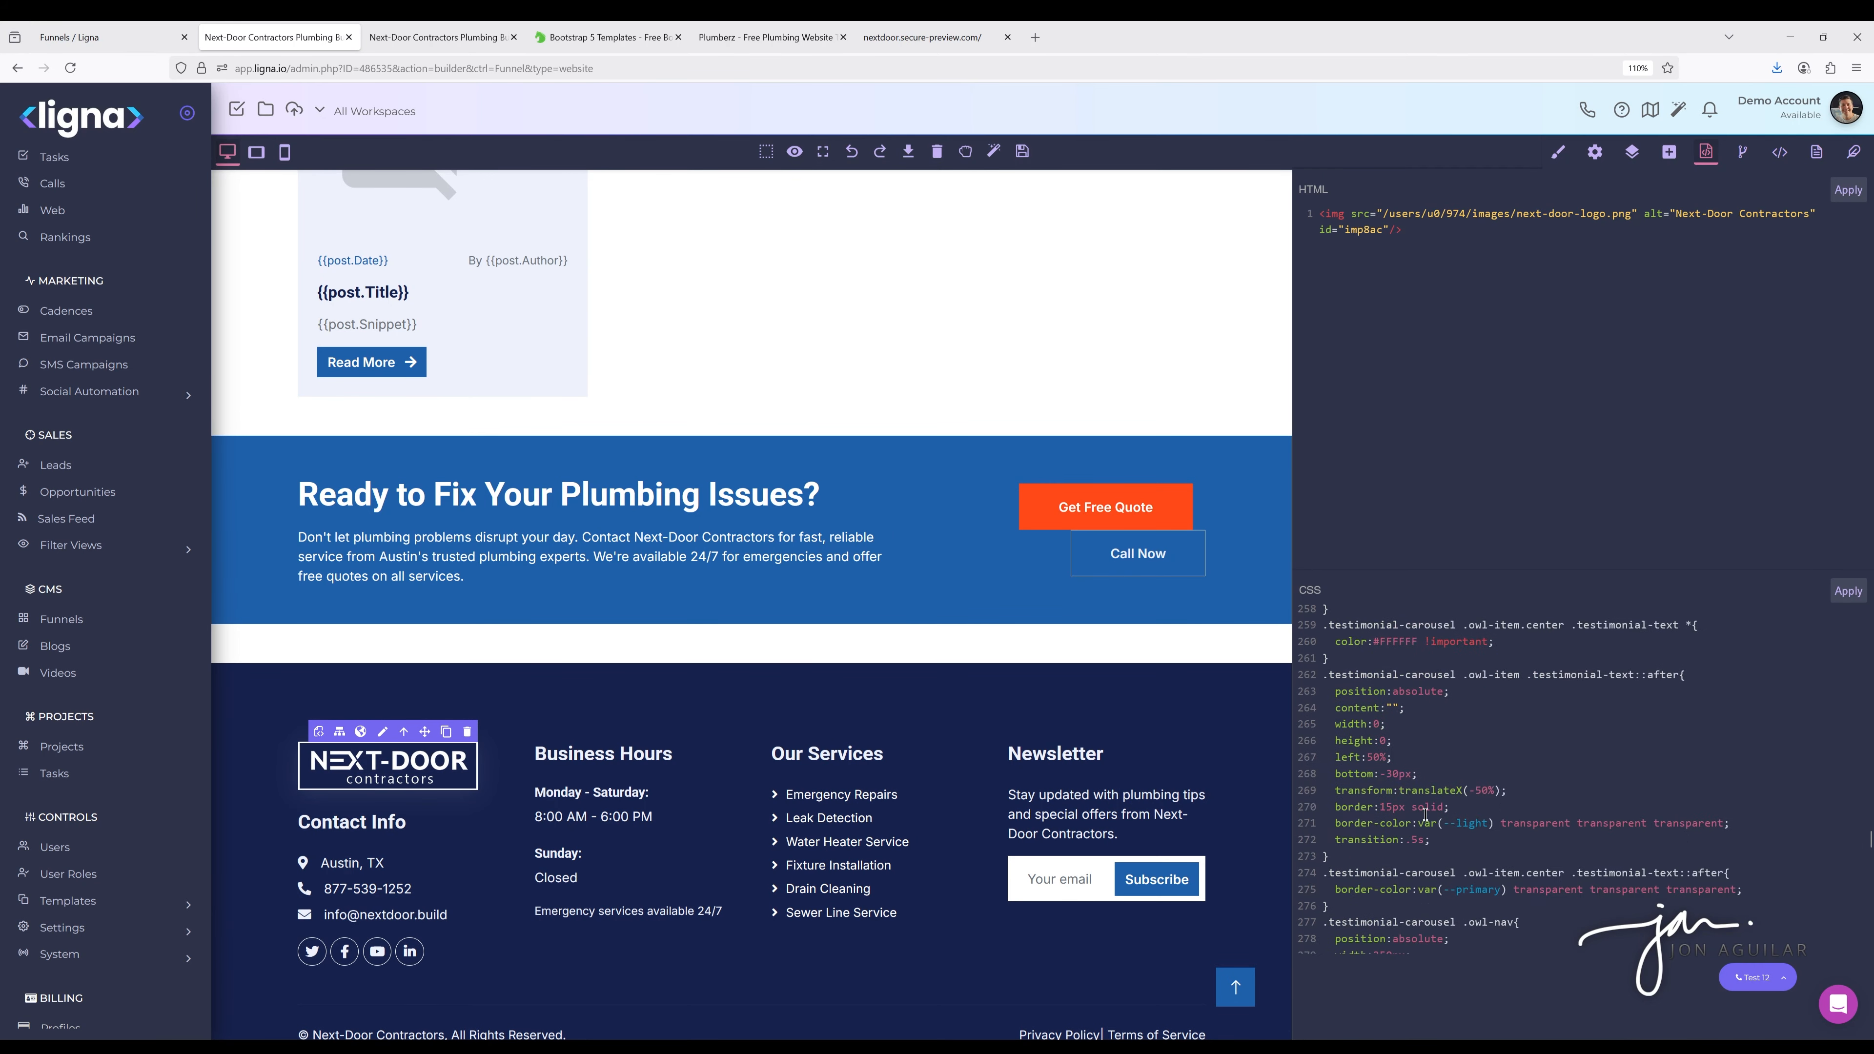
{"action": "scroll", "coordinate": [1425, 815], "scroll_direction": "down", "scroll_amount": 1}
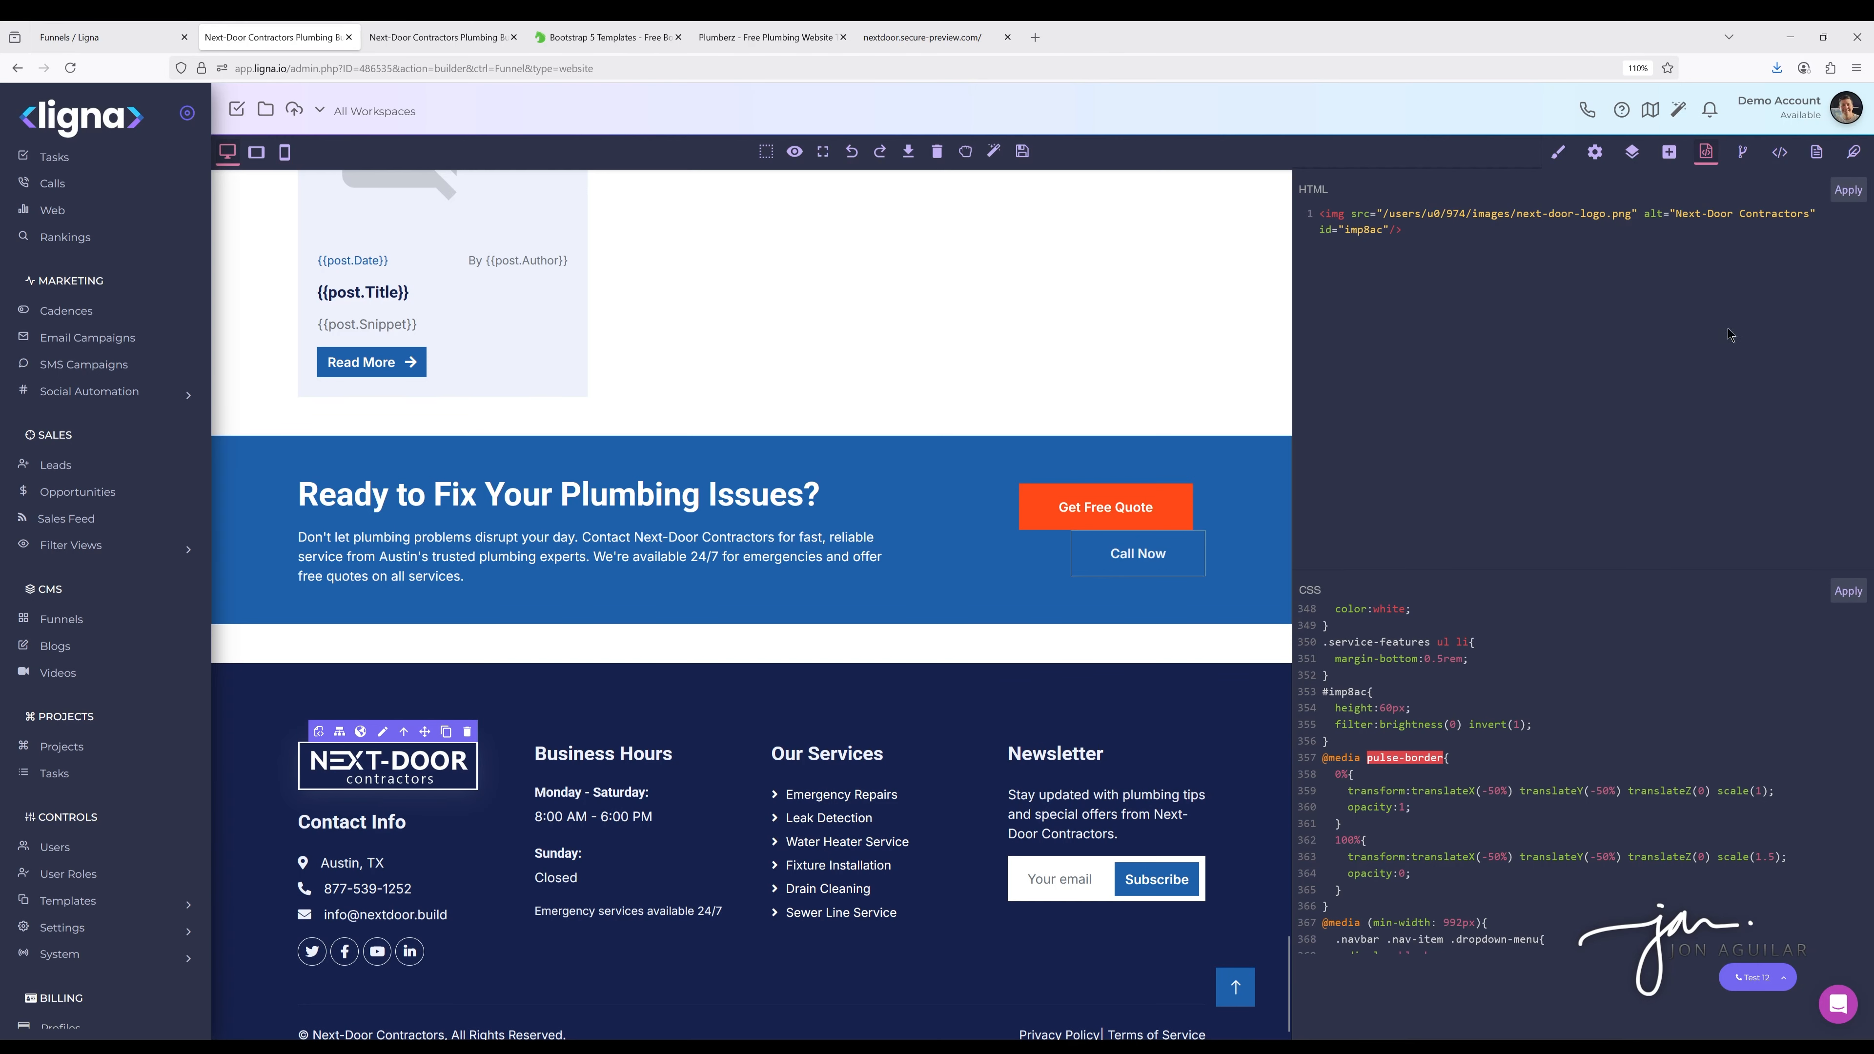
{"action": "left_click", "coordinate": [1705, 153]}
Leave the page builder for the Funnels list, and view the Add New Funnel template gallery before closing it
{"action": "scroll", "coordinate": [954, 794], "scroll_direction": "up", "scroll_amount": 15}
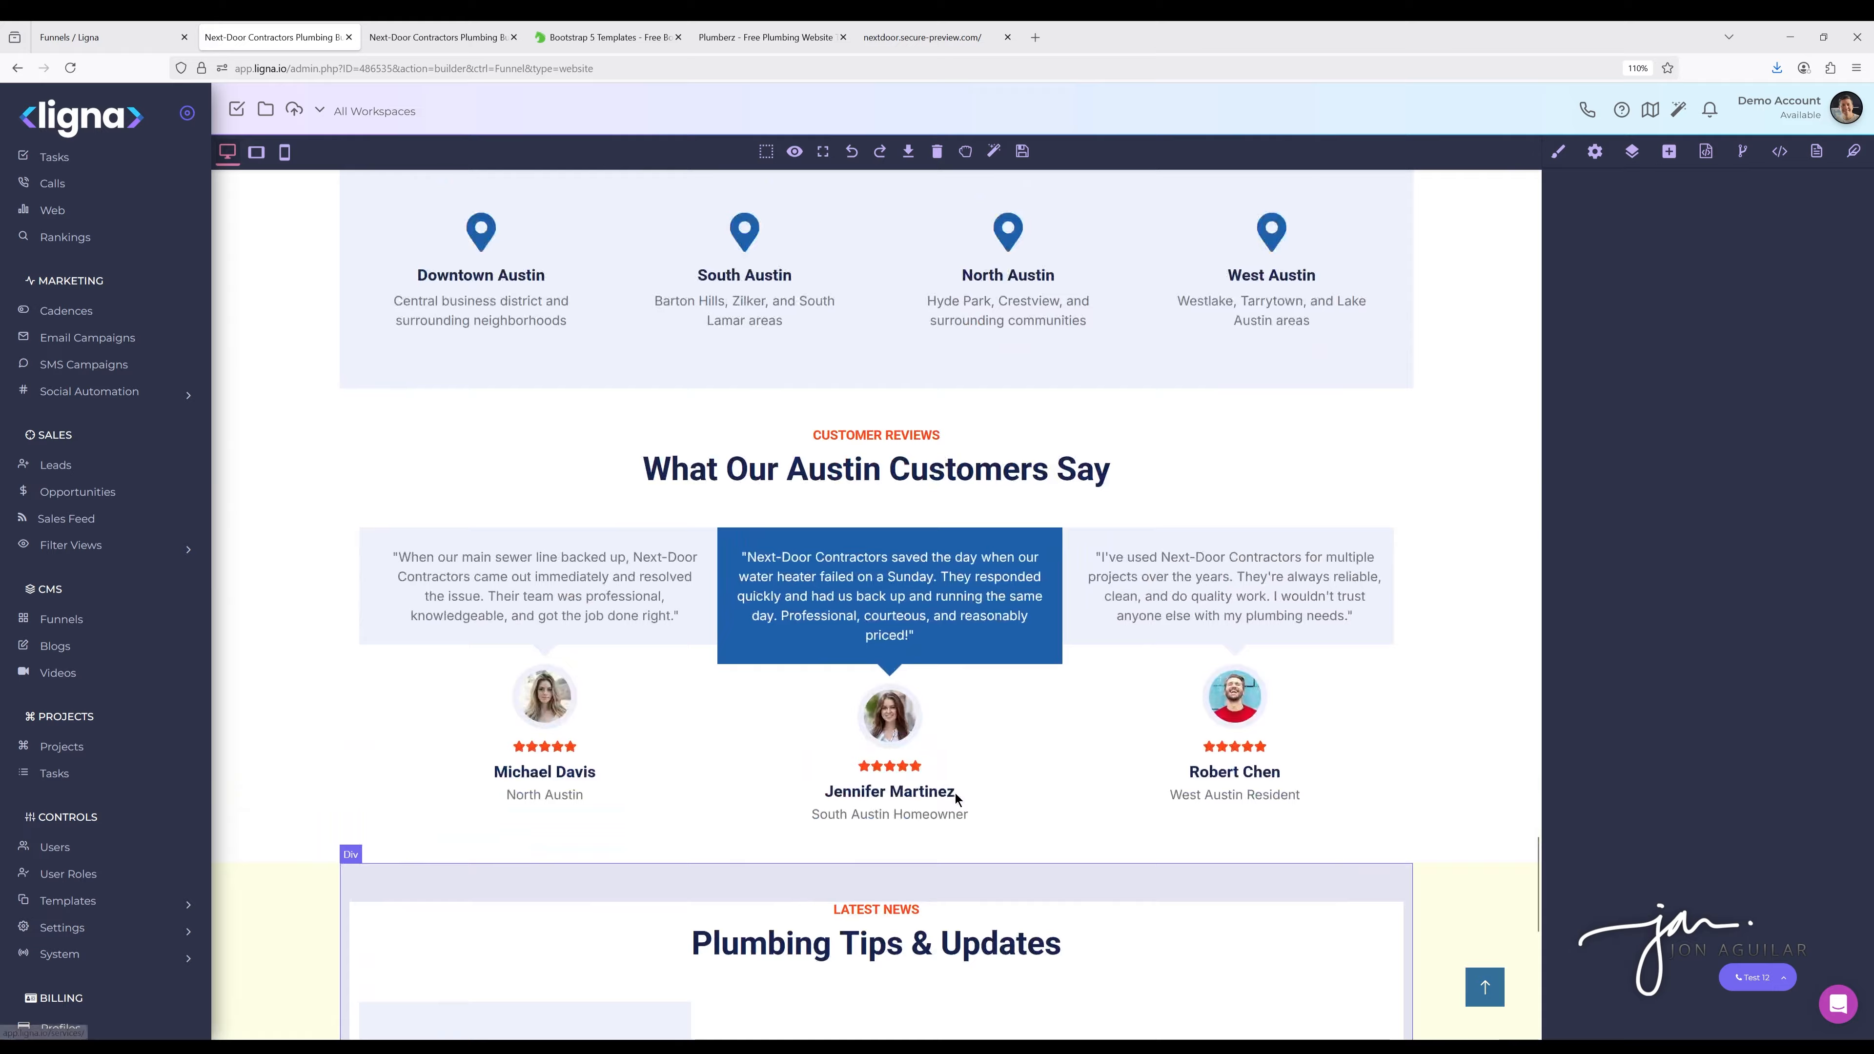
{"action": "scroll", "coordinate": [955, 795], "scroll_direction": "up", "scroll_amount": 20}
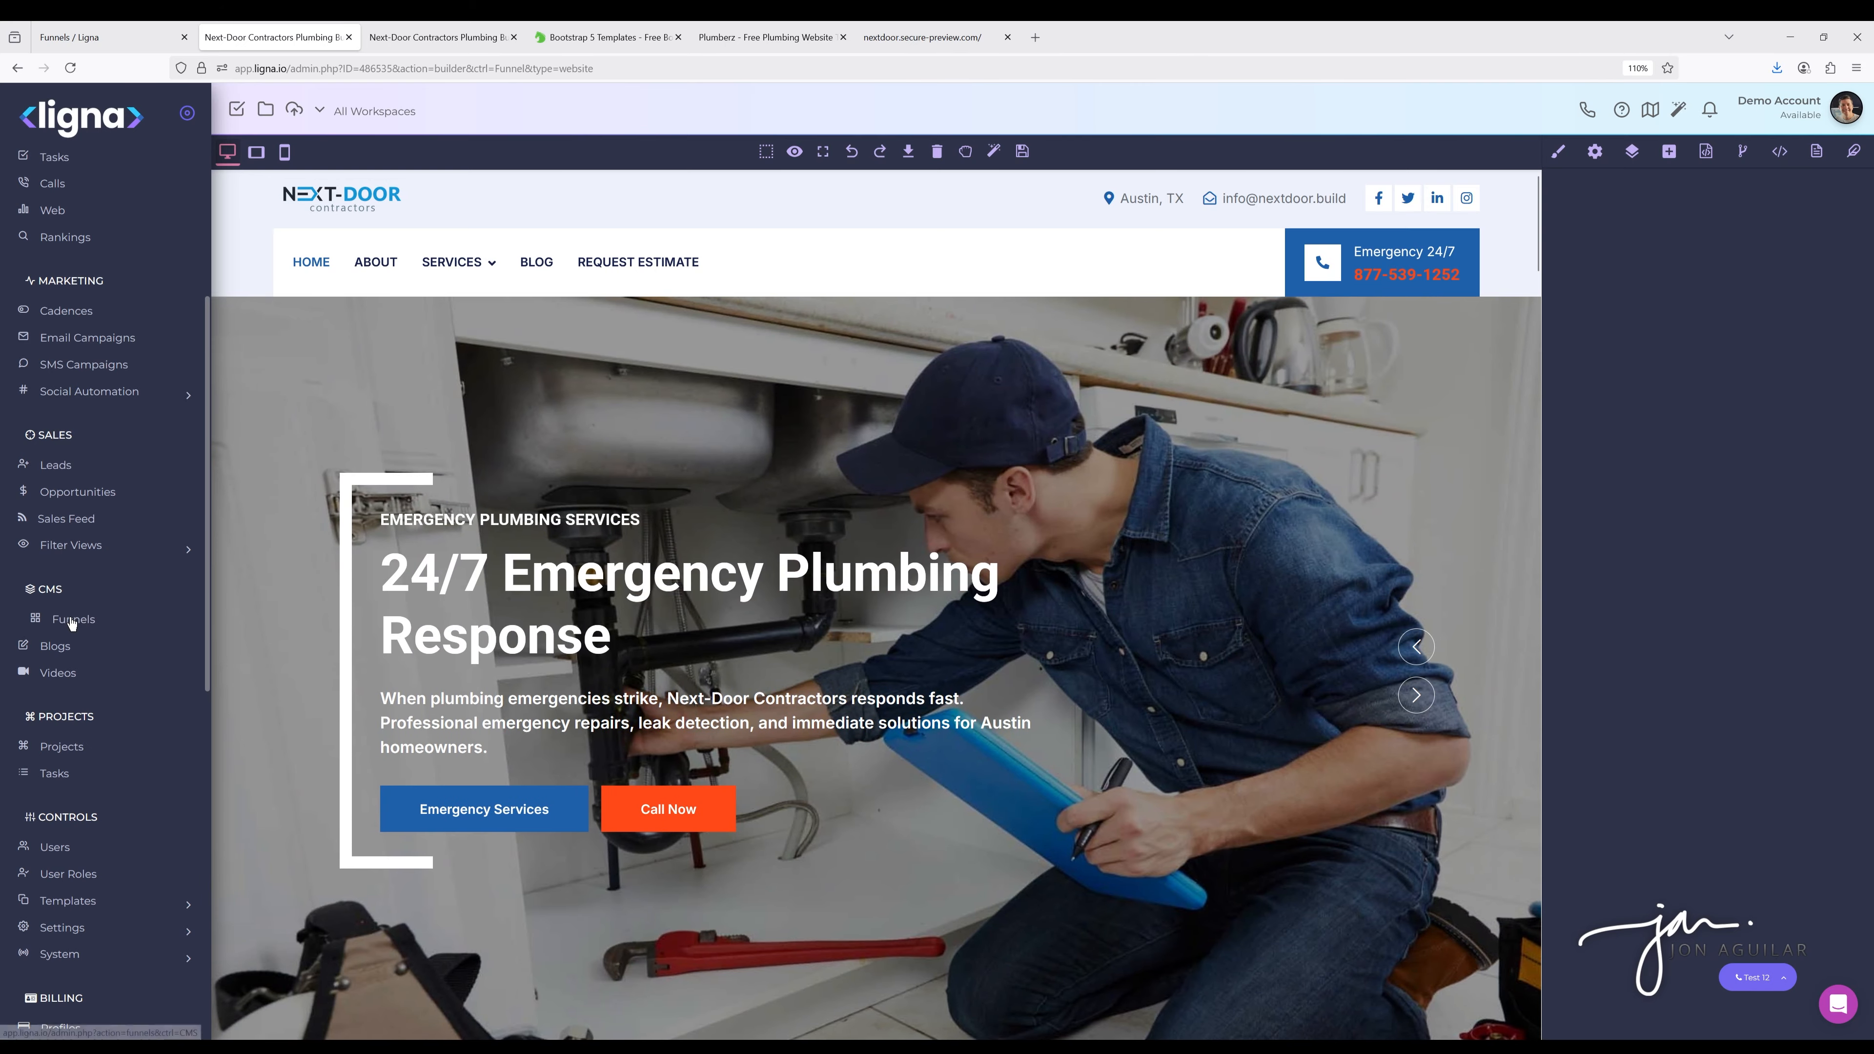
{"action": "left_click", "coordinate": [70, 623]}
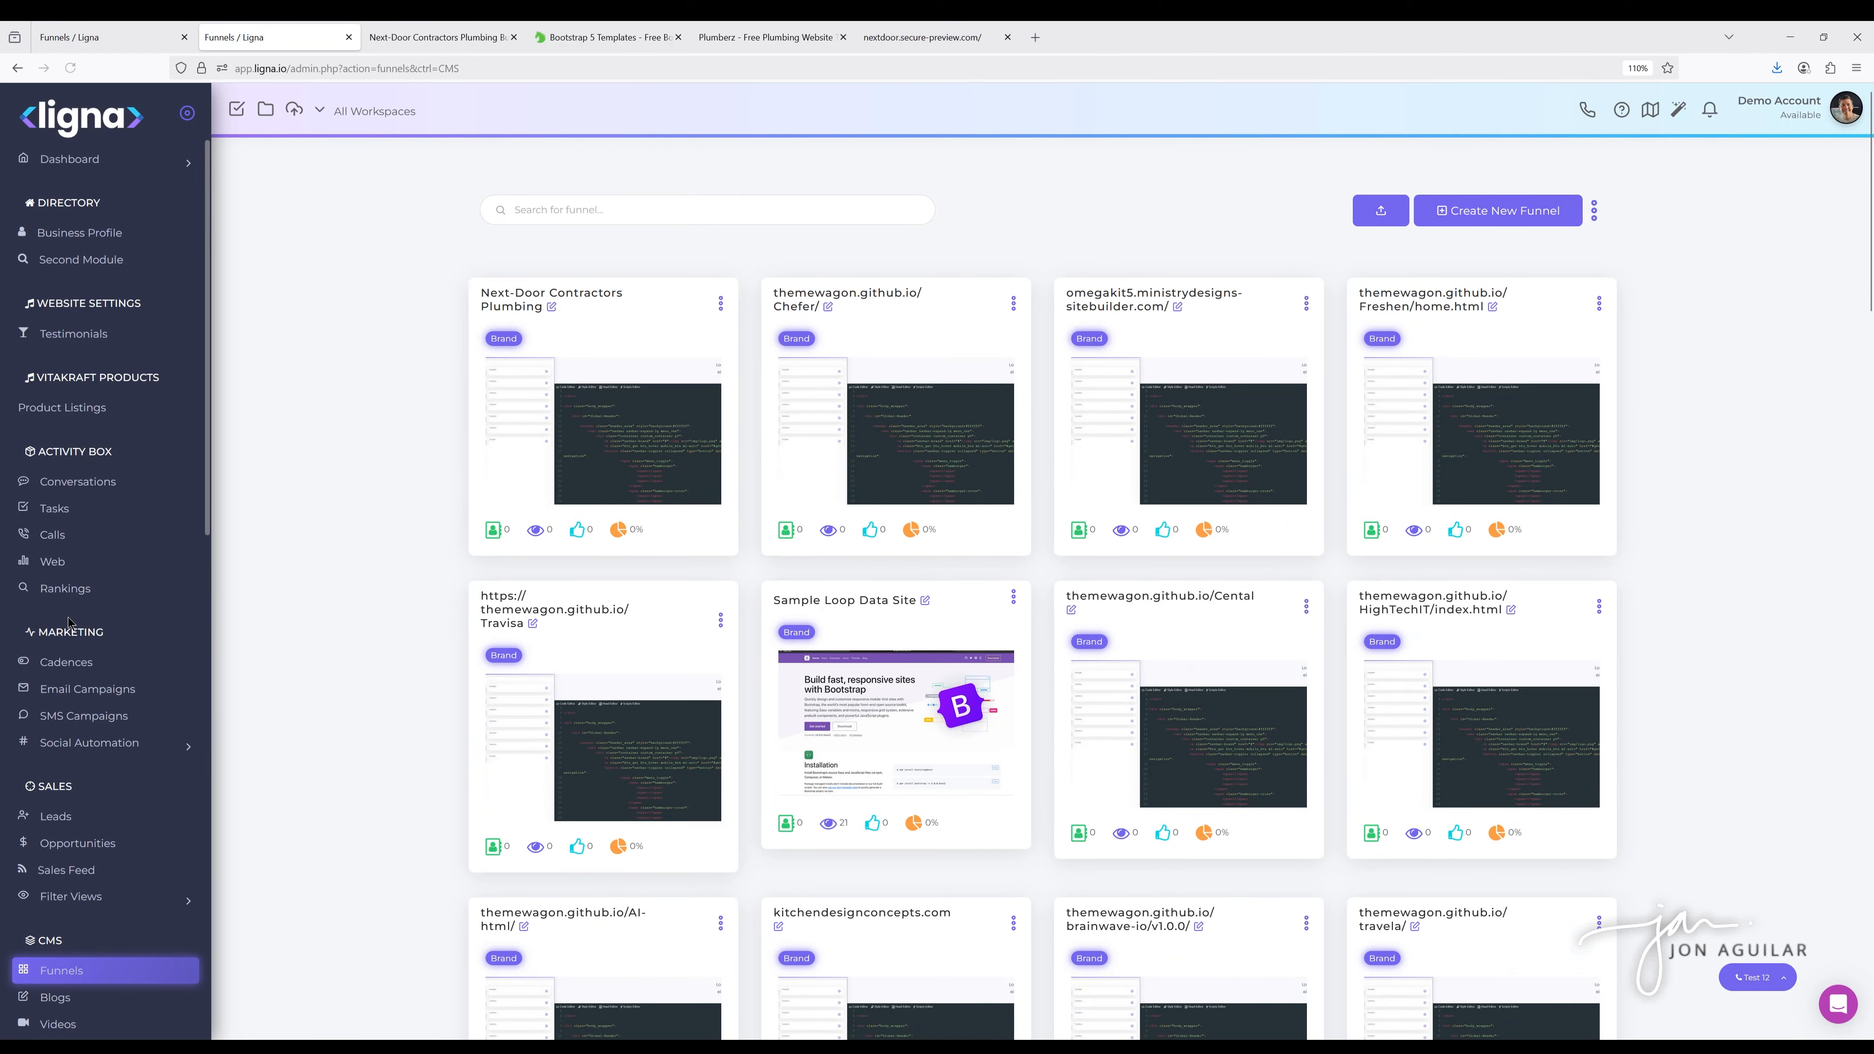
{"action": "scroll", "coordinate": [68, 623], "scroll_direction": "down", "scroll_amount": 5}
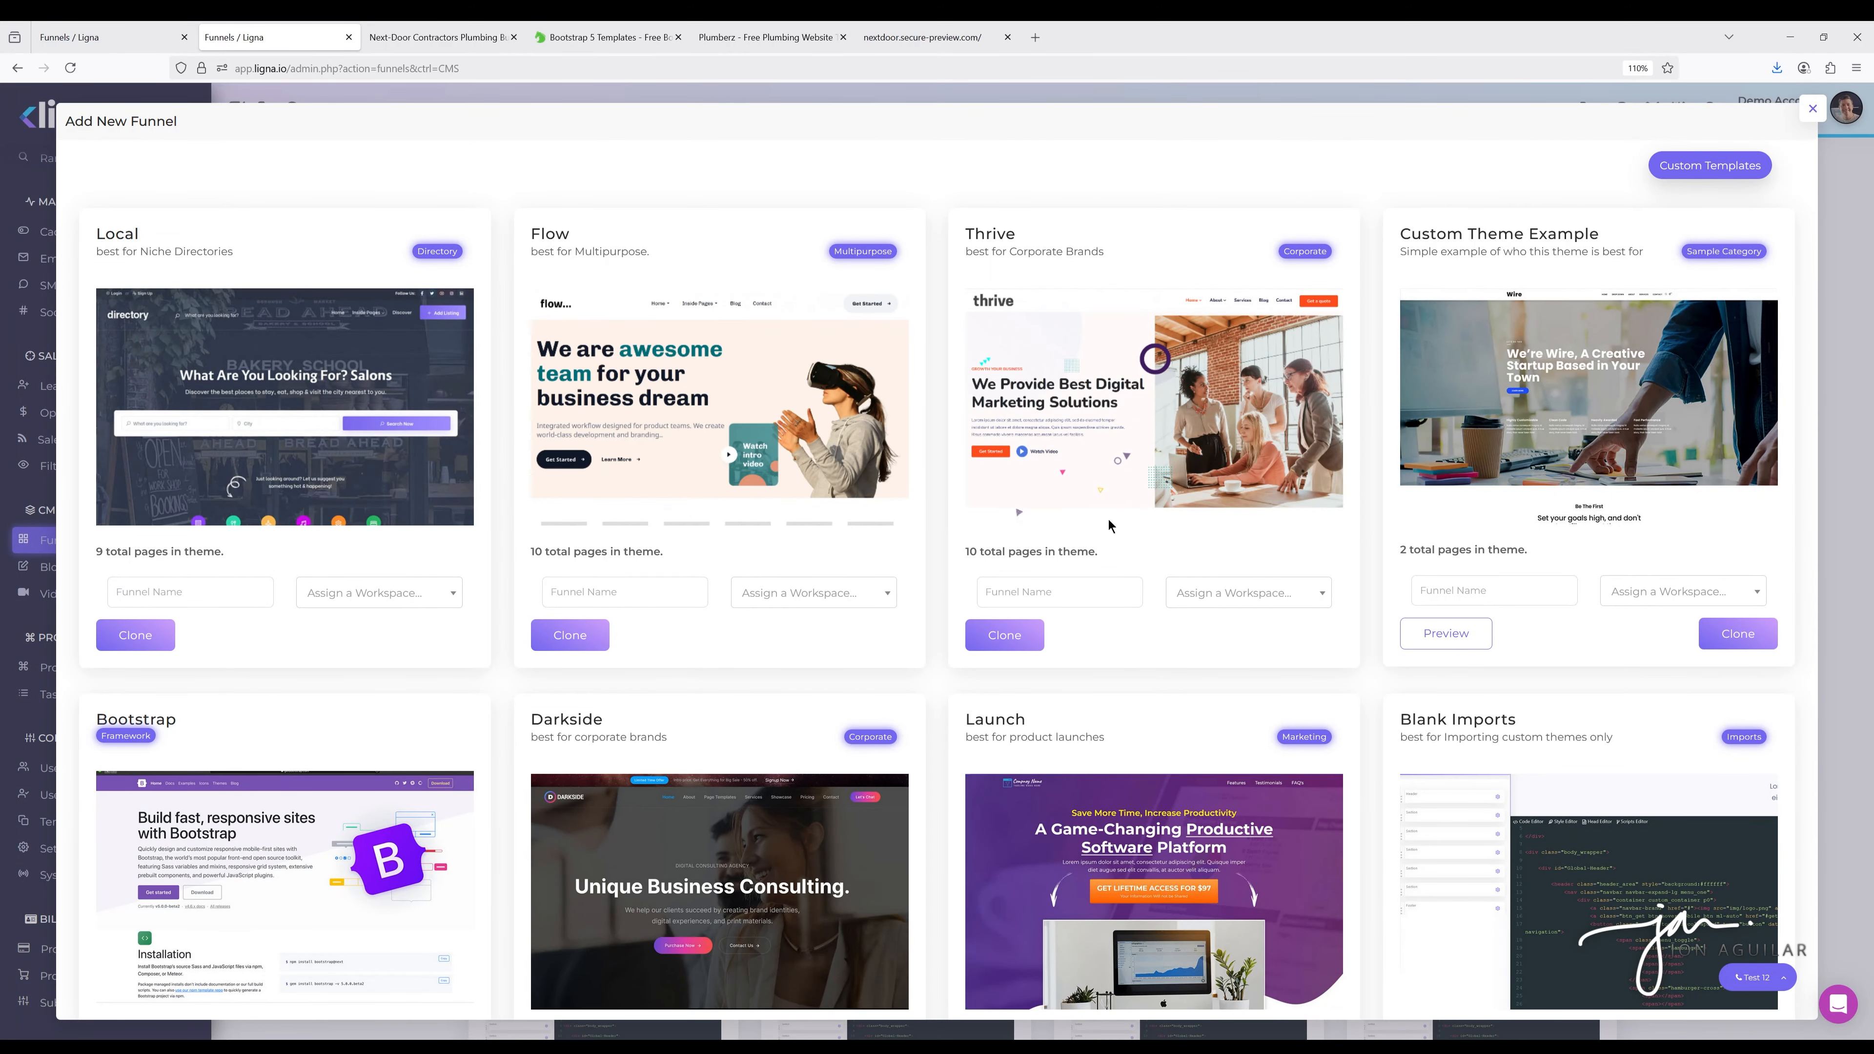
{"action": "left_click", "coordinate": [1812, 111]}
Show the AI SitePilot import form with its Existing Site type, and close it without submitting
{"action": "left_click", "coordinate": [1391, 215]}
{"action": "left_click", "coordinate": [957, 220]}
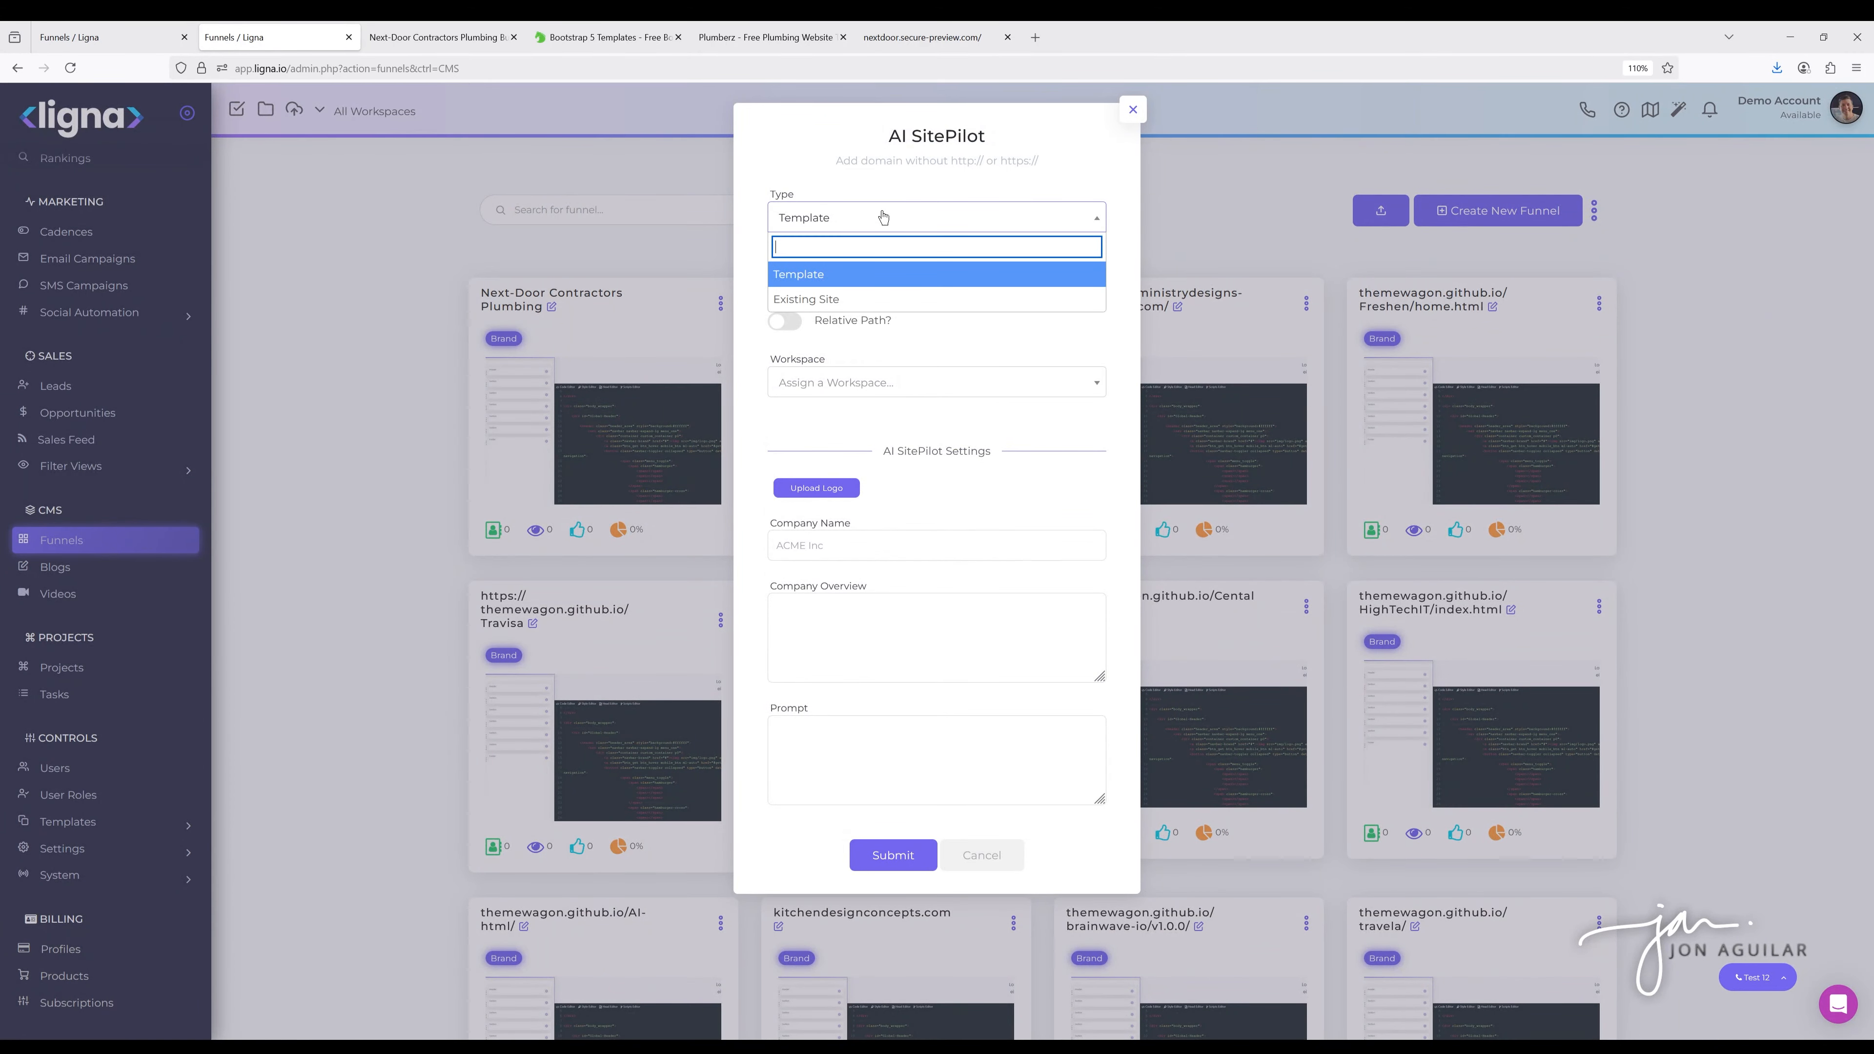
{"action": "left_click", "coordinate": [854, 290]}
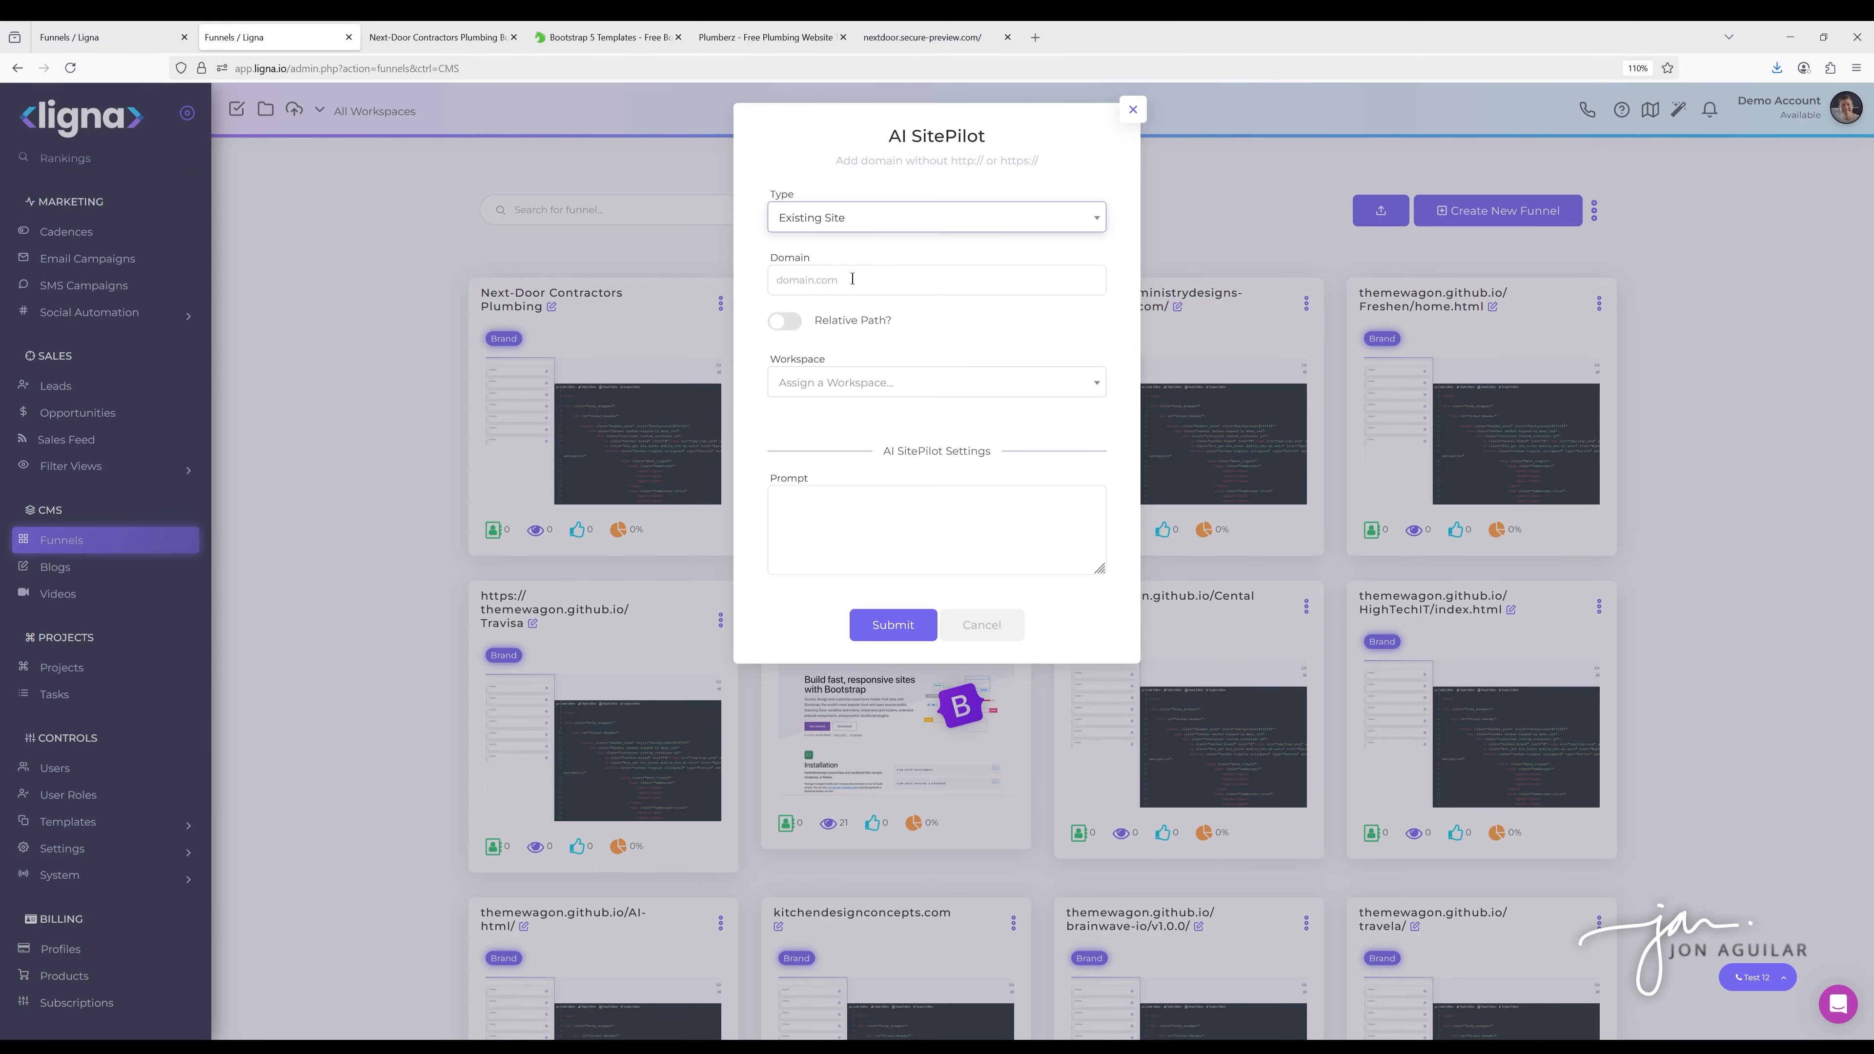
{"action": "left_click", "coordinate": [1133, 110]}
Create a new funnel by cloning the Blank Imports template under the name Test AI Buildout
{"action": "left_click", "coordinate": [1489, 210]}
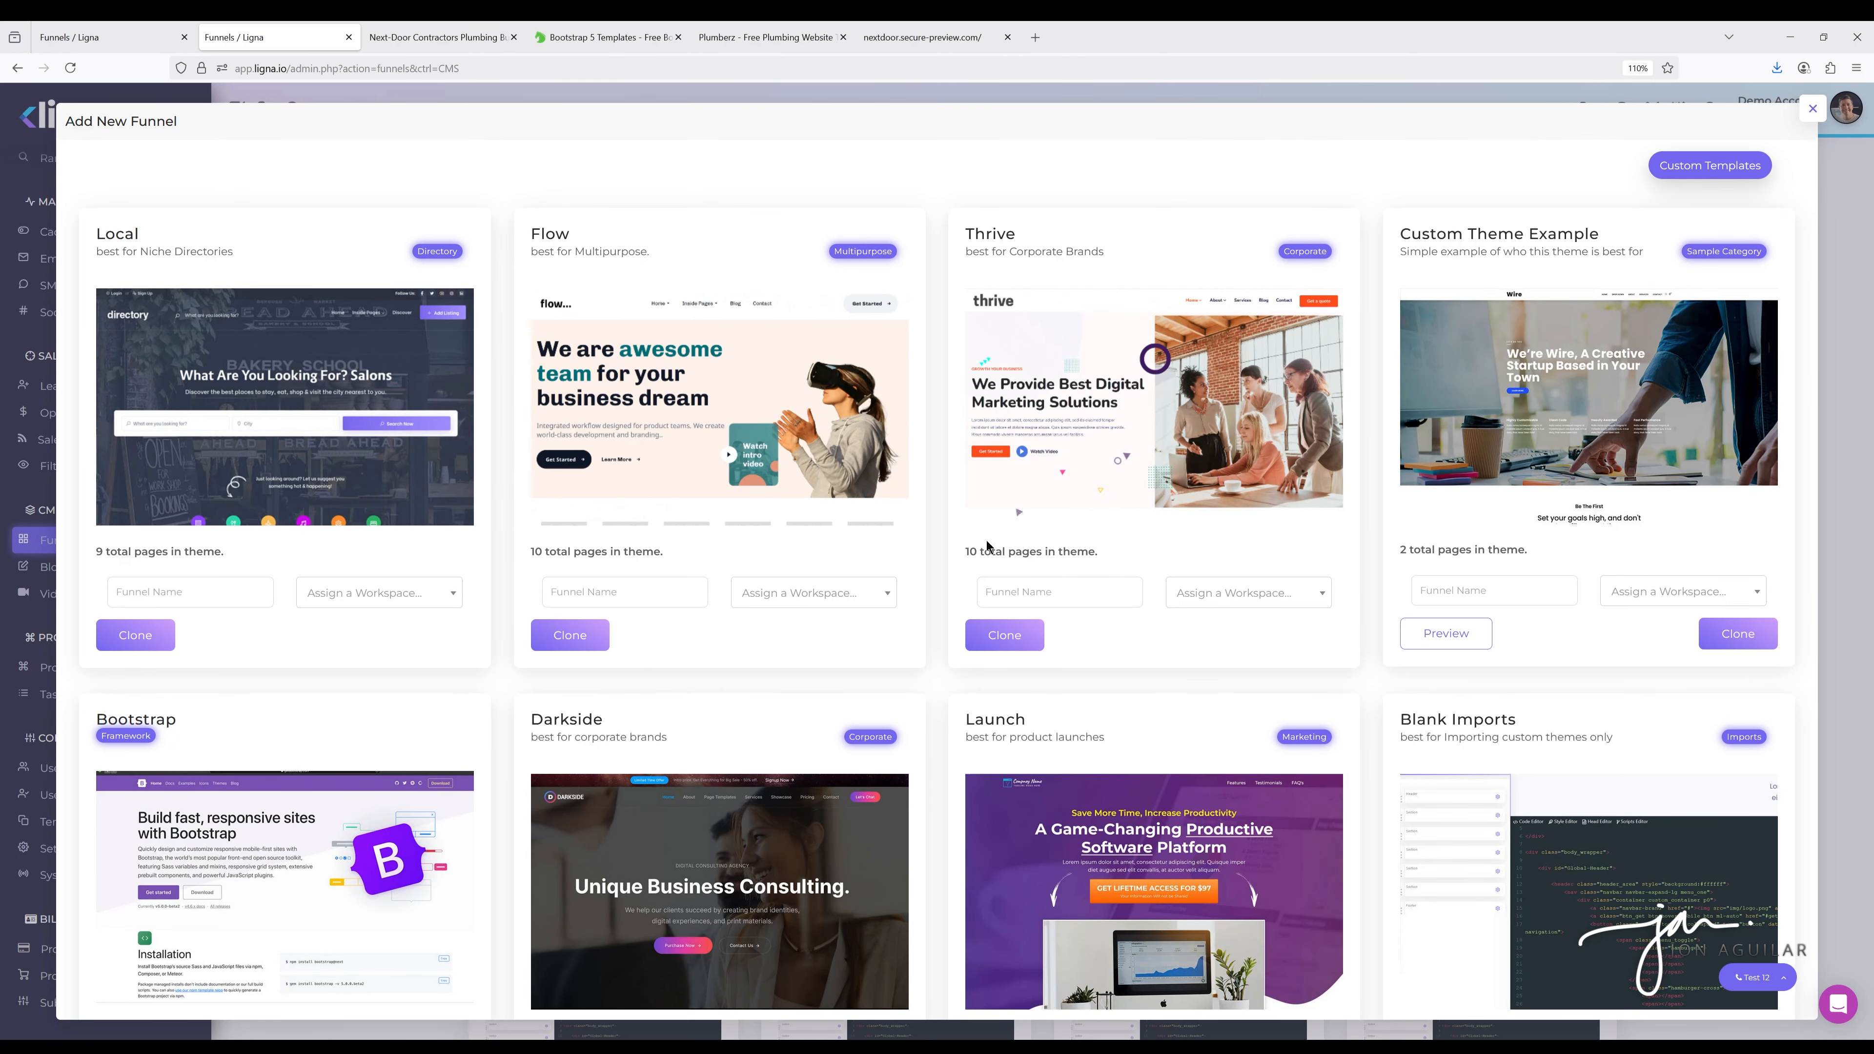
{"action": "scroll", "coordinate": [989, 546], "scroll_direction": "down", "scroll_amount": 3}
{"action": "left_click", "coordinate": [1456, 782]}
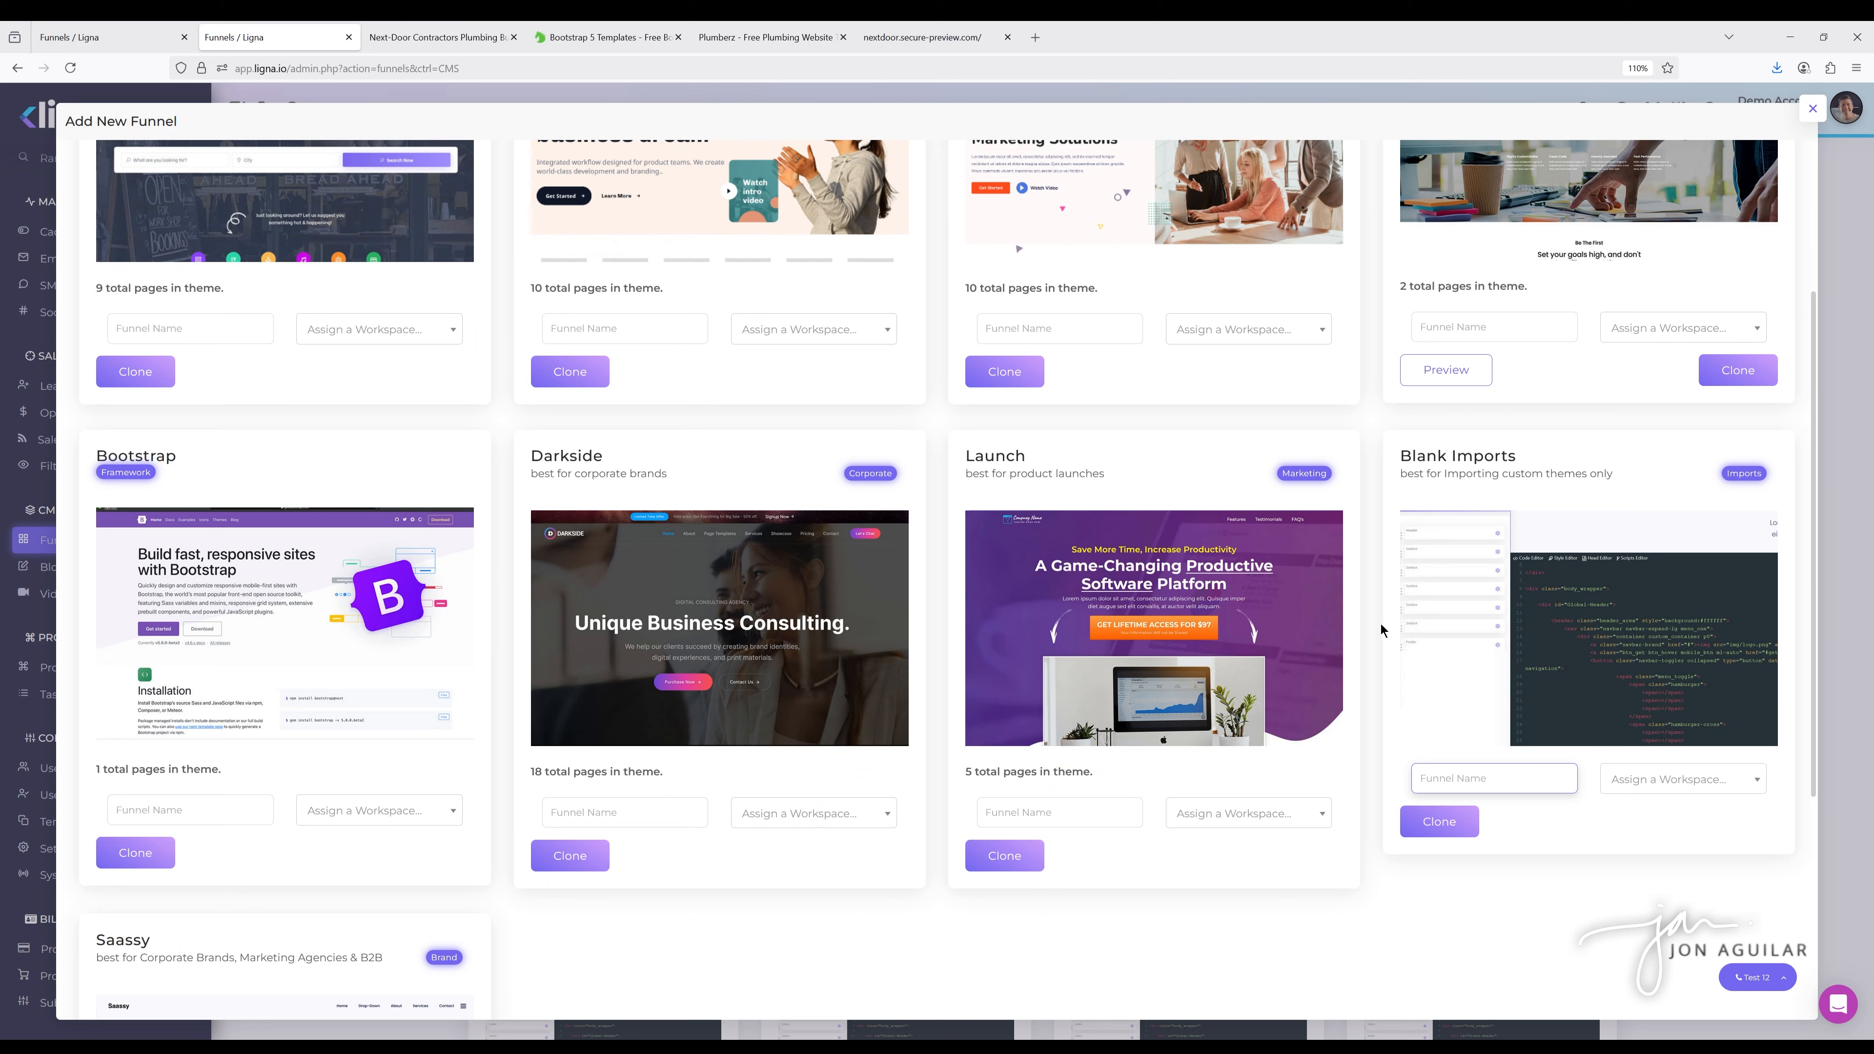
{"action": "type", "text": "Test AI Builder"}
{"action": "key", "text": "BackSpace"}
{"action": "key", "text": "BackSpace"}
{"action": "type", "text": "ou"}
{"action": "left_click", "coordinate": [1431, 824]}
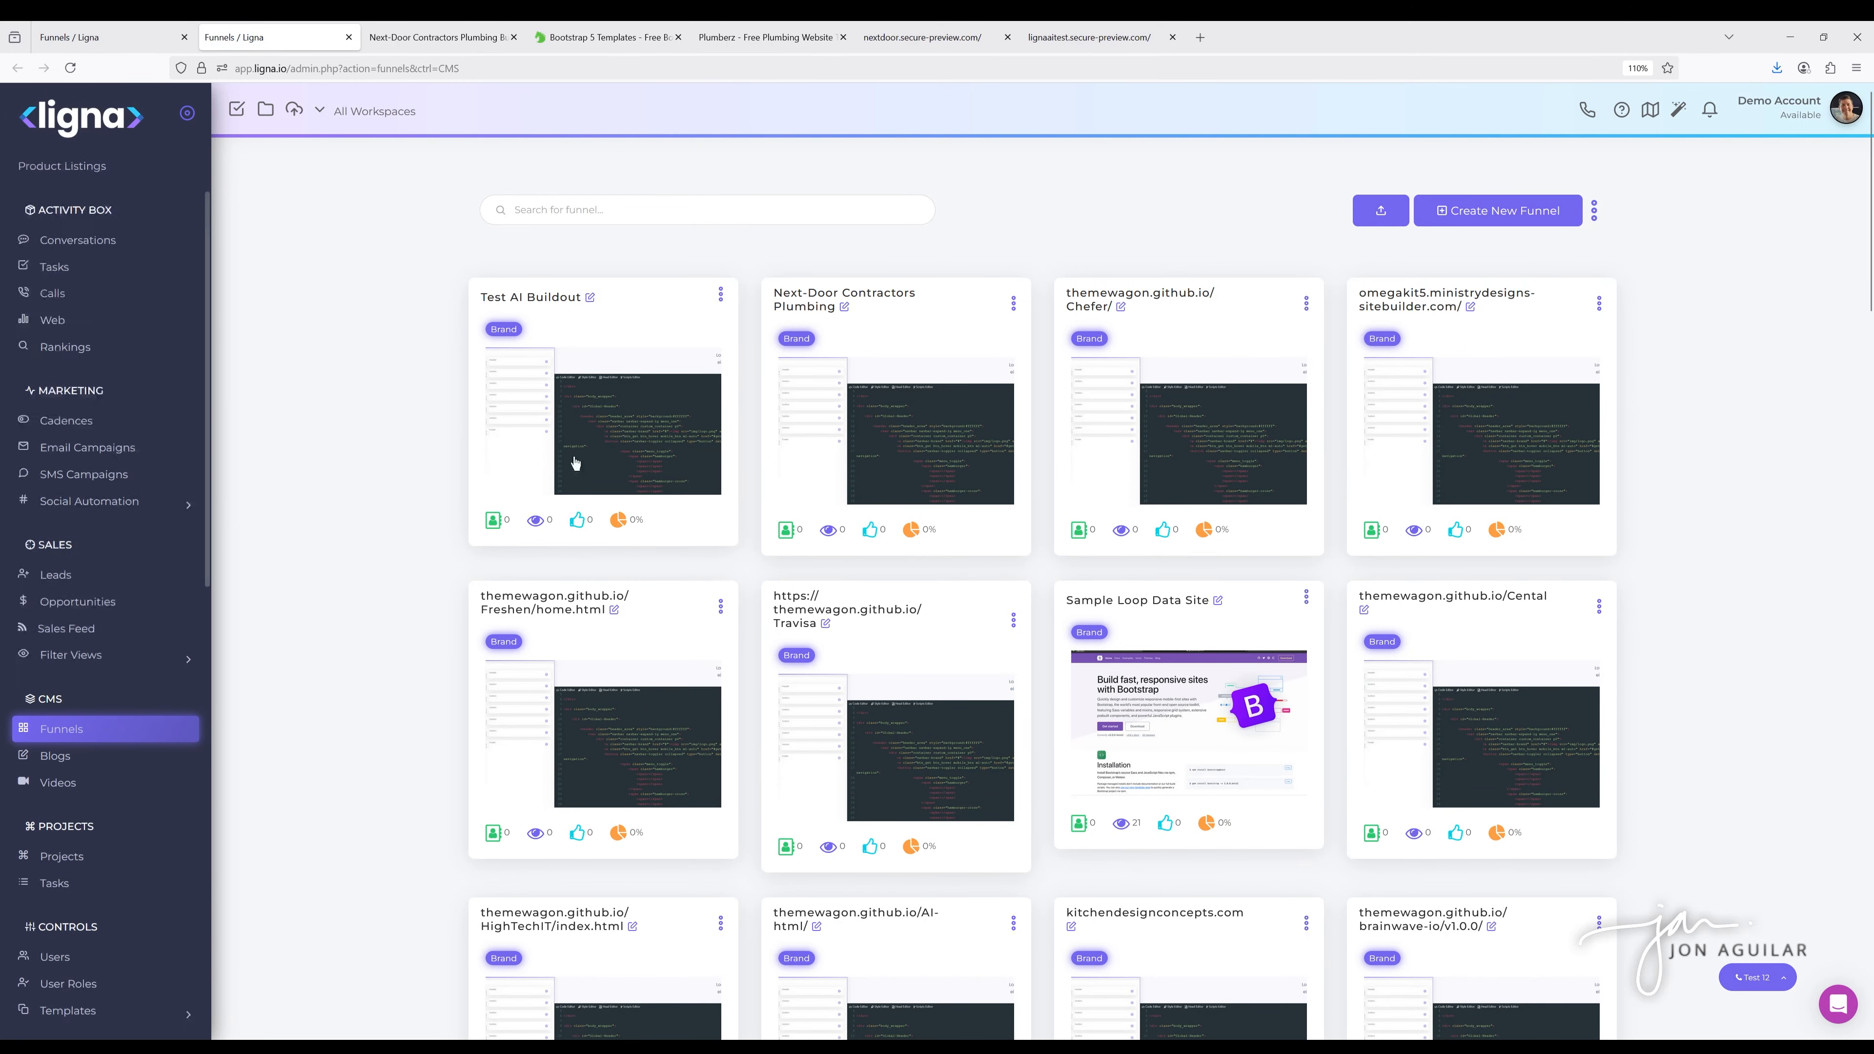
In the Test AI Buildout page builder, give AI SitePilot the prepared Bootstrap home page prompt with colors #6d4df2 and #10b983
{"action": "left_click", "coordinate": [590, 299]}
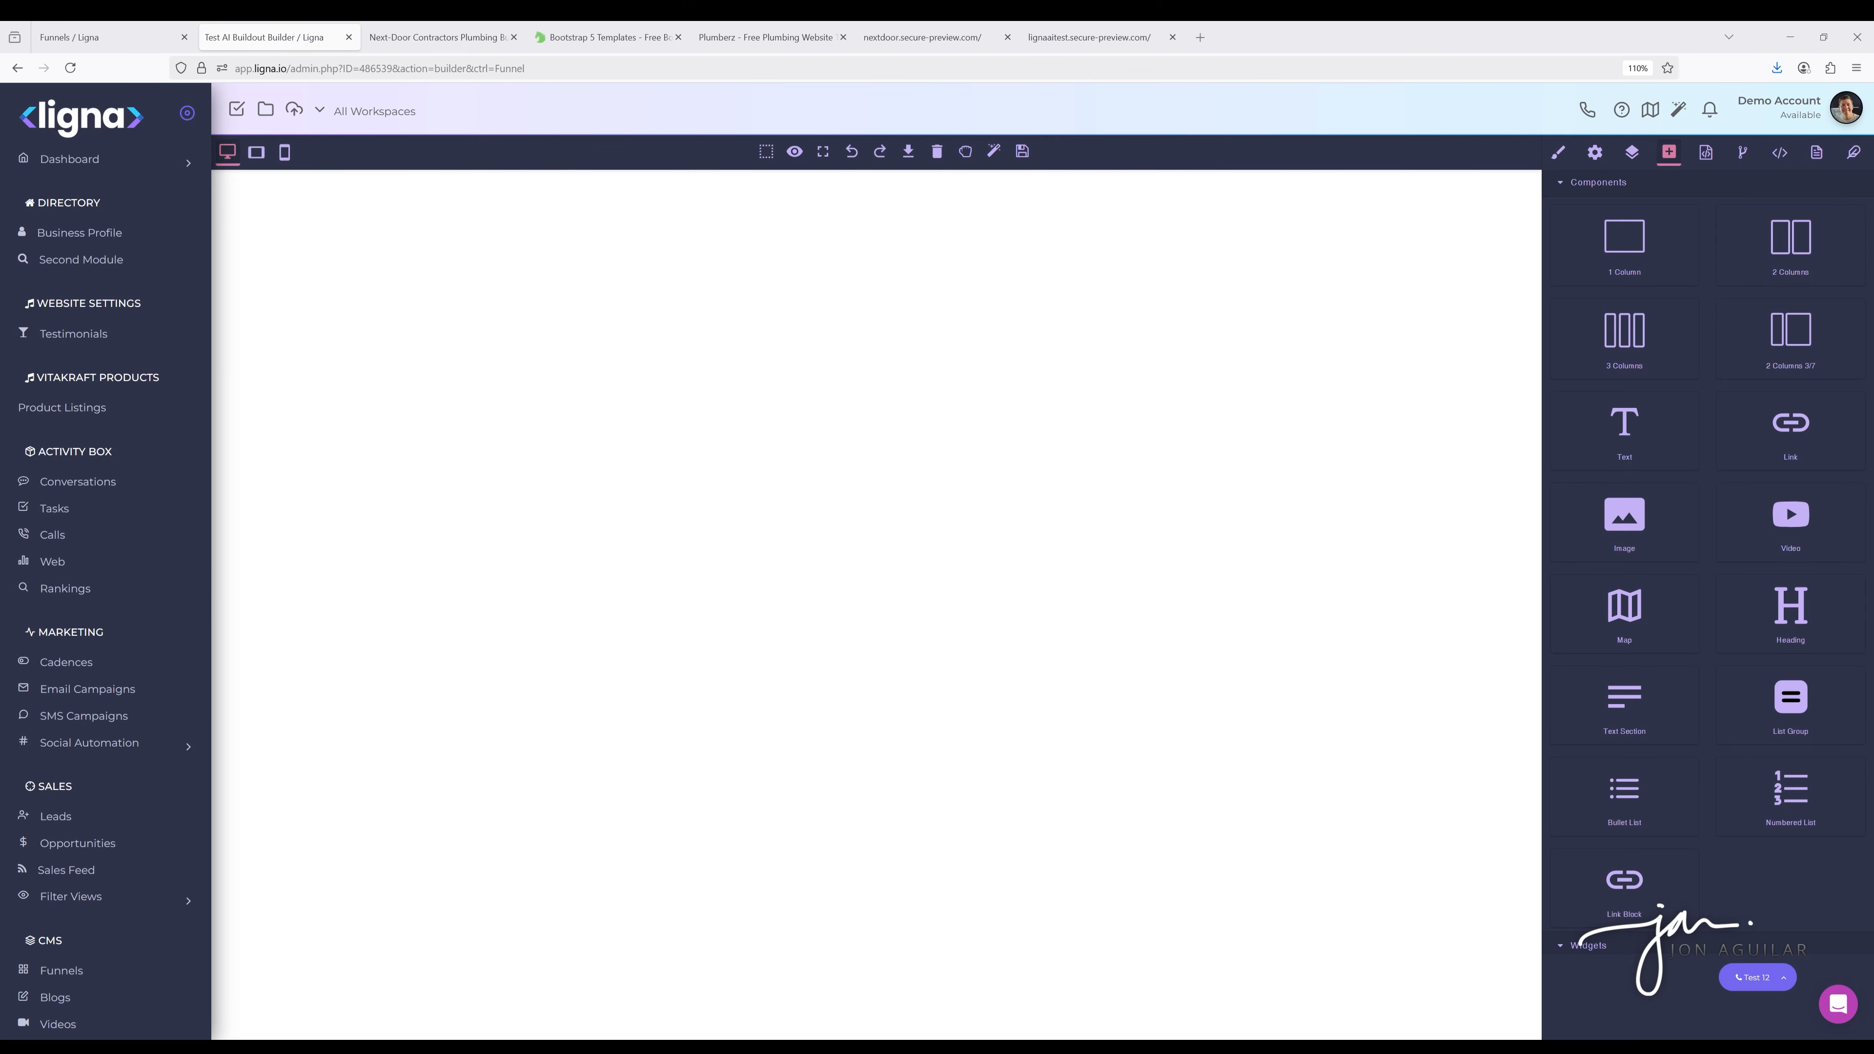
{"action": "left_click", "coordinate": [993, 152]}
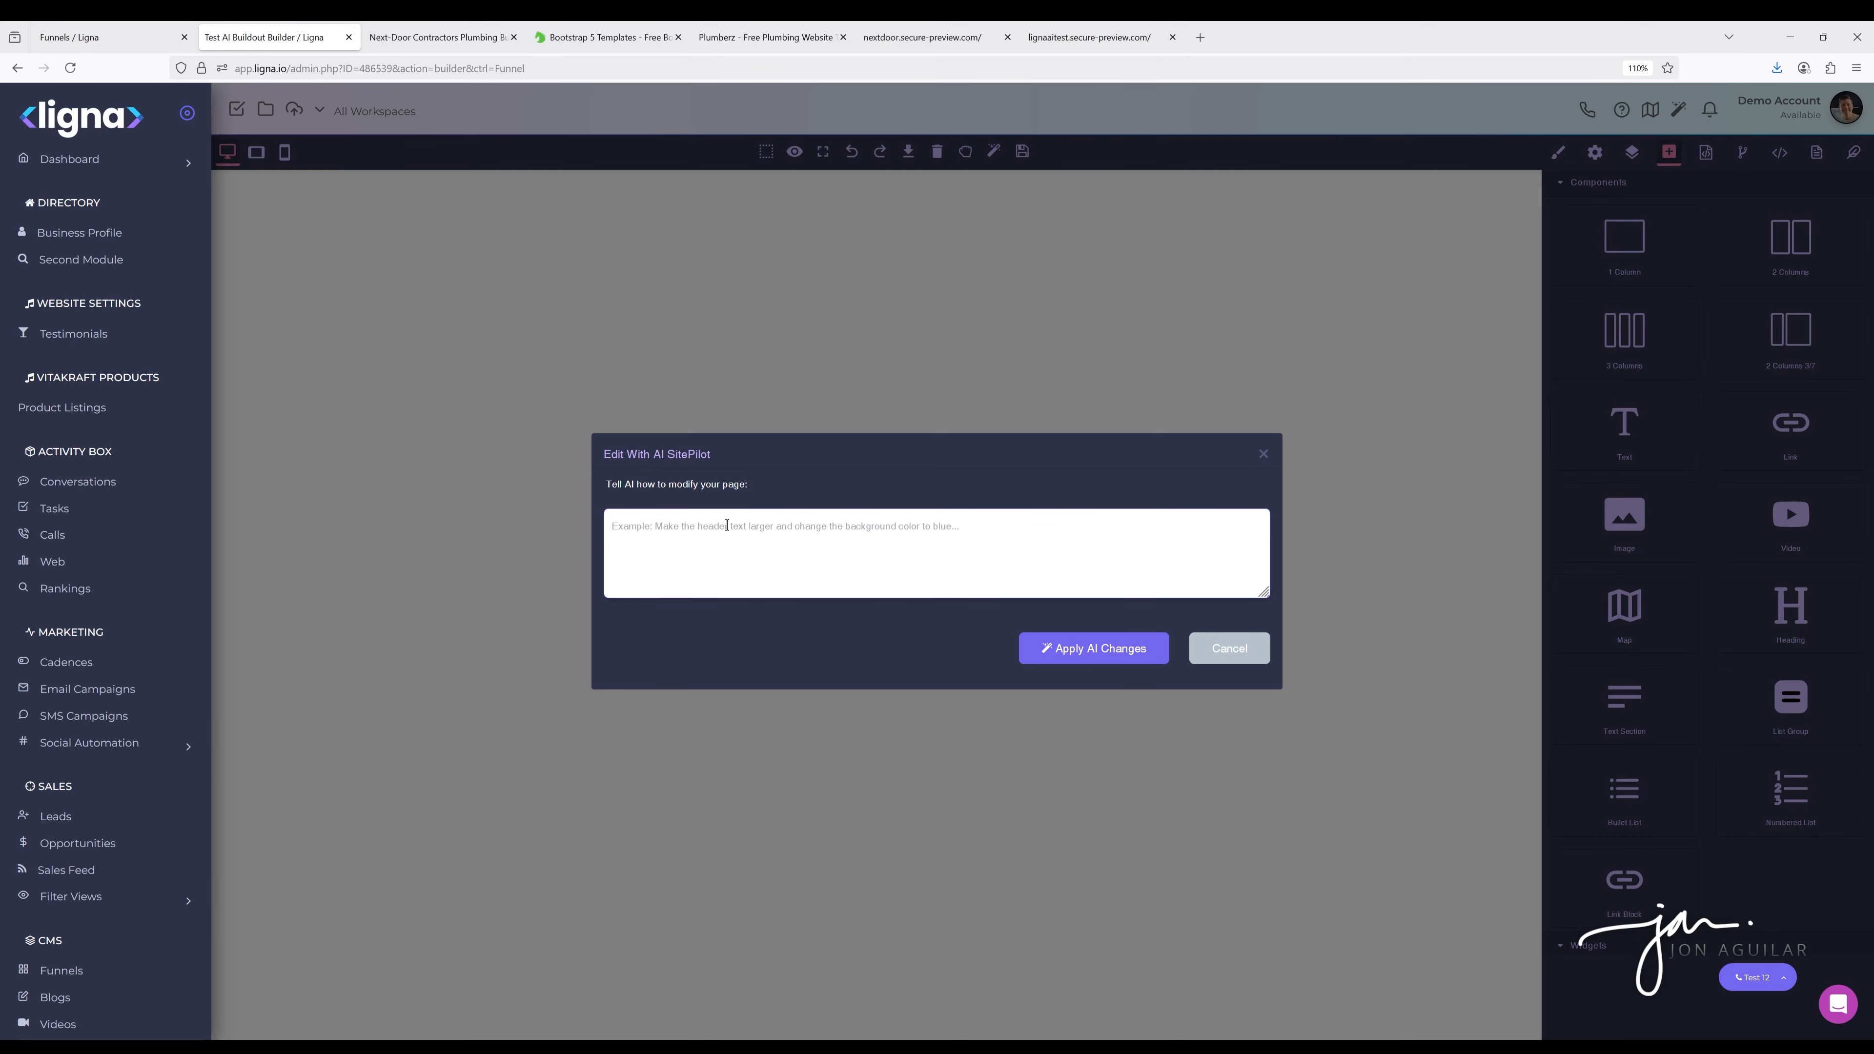
{"action": "key", "text": "ctrl+v"}
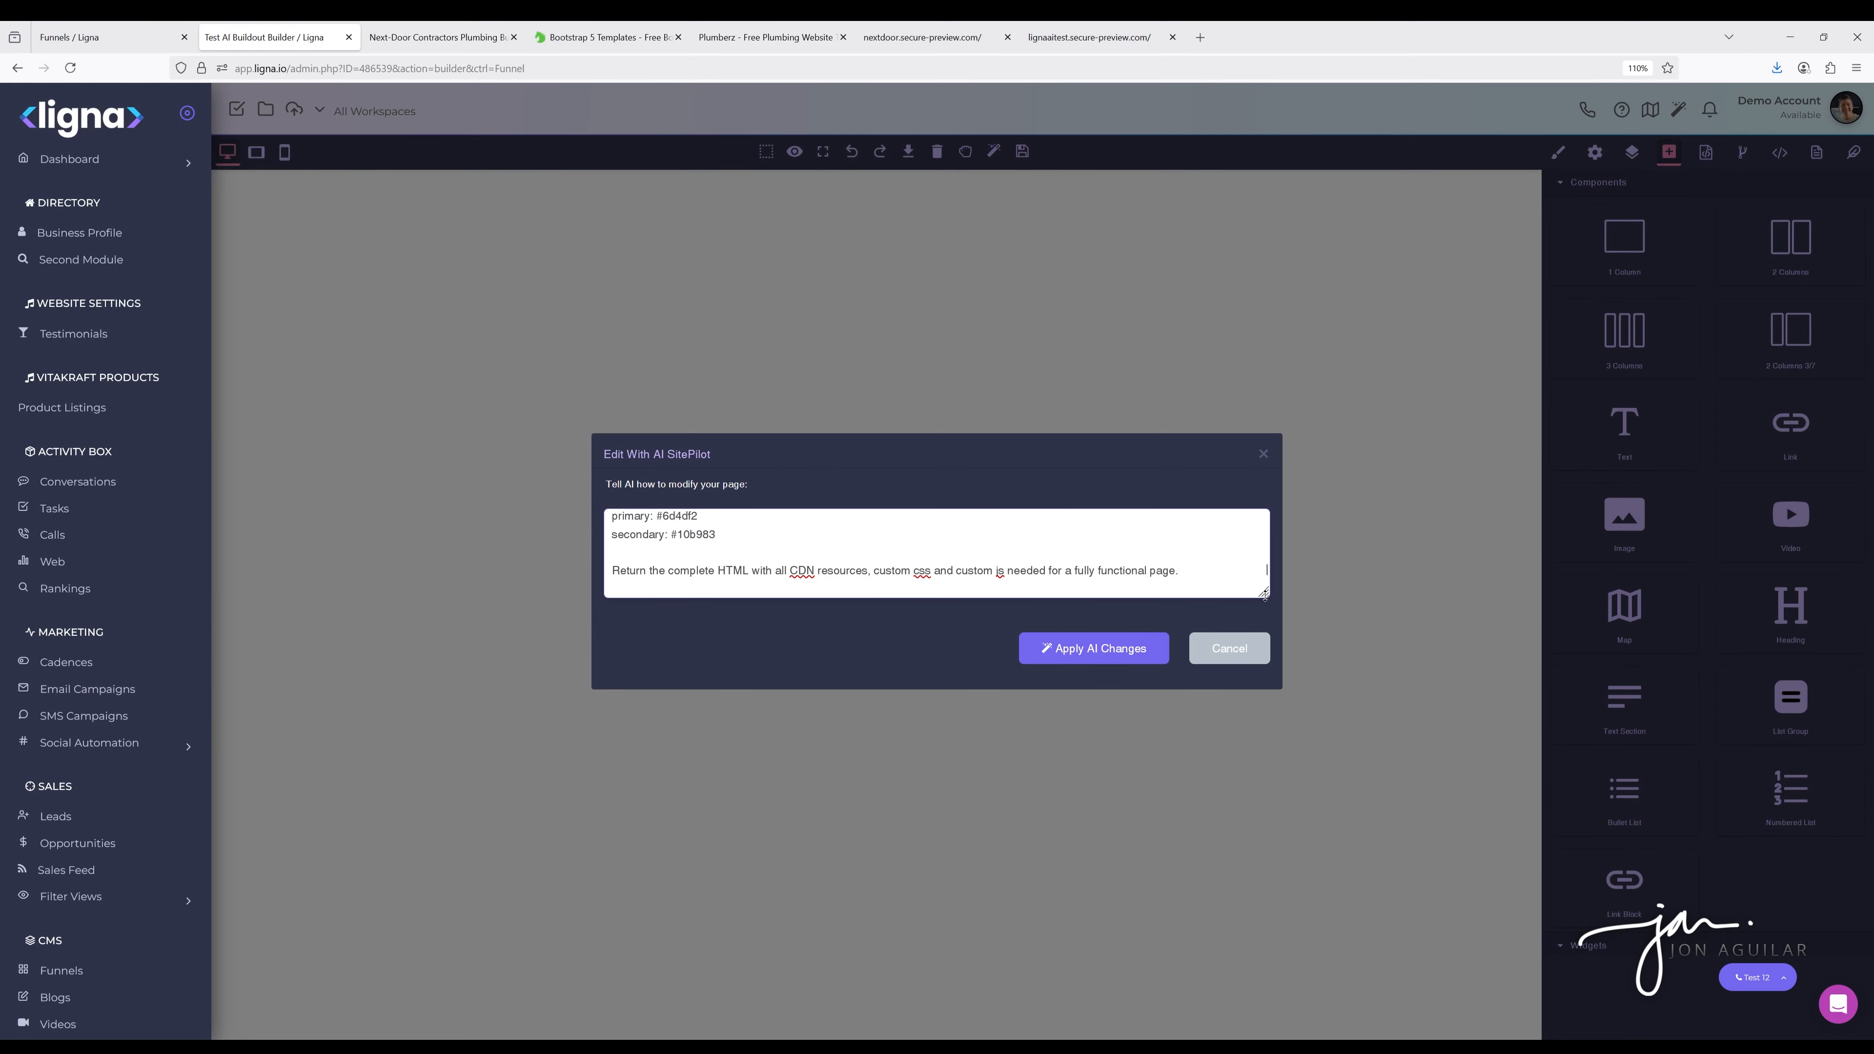
{"action": "left_click_drag", "start_coordinate": [1266, 597], "coordinate": [1296, 944]}
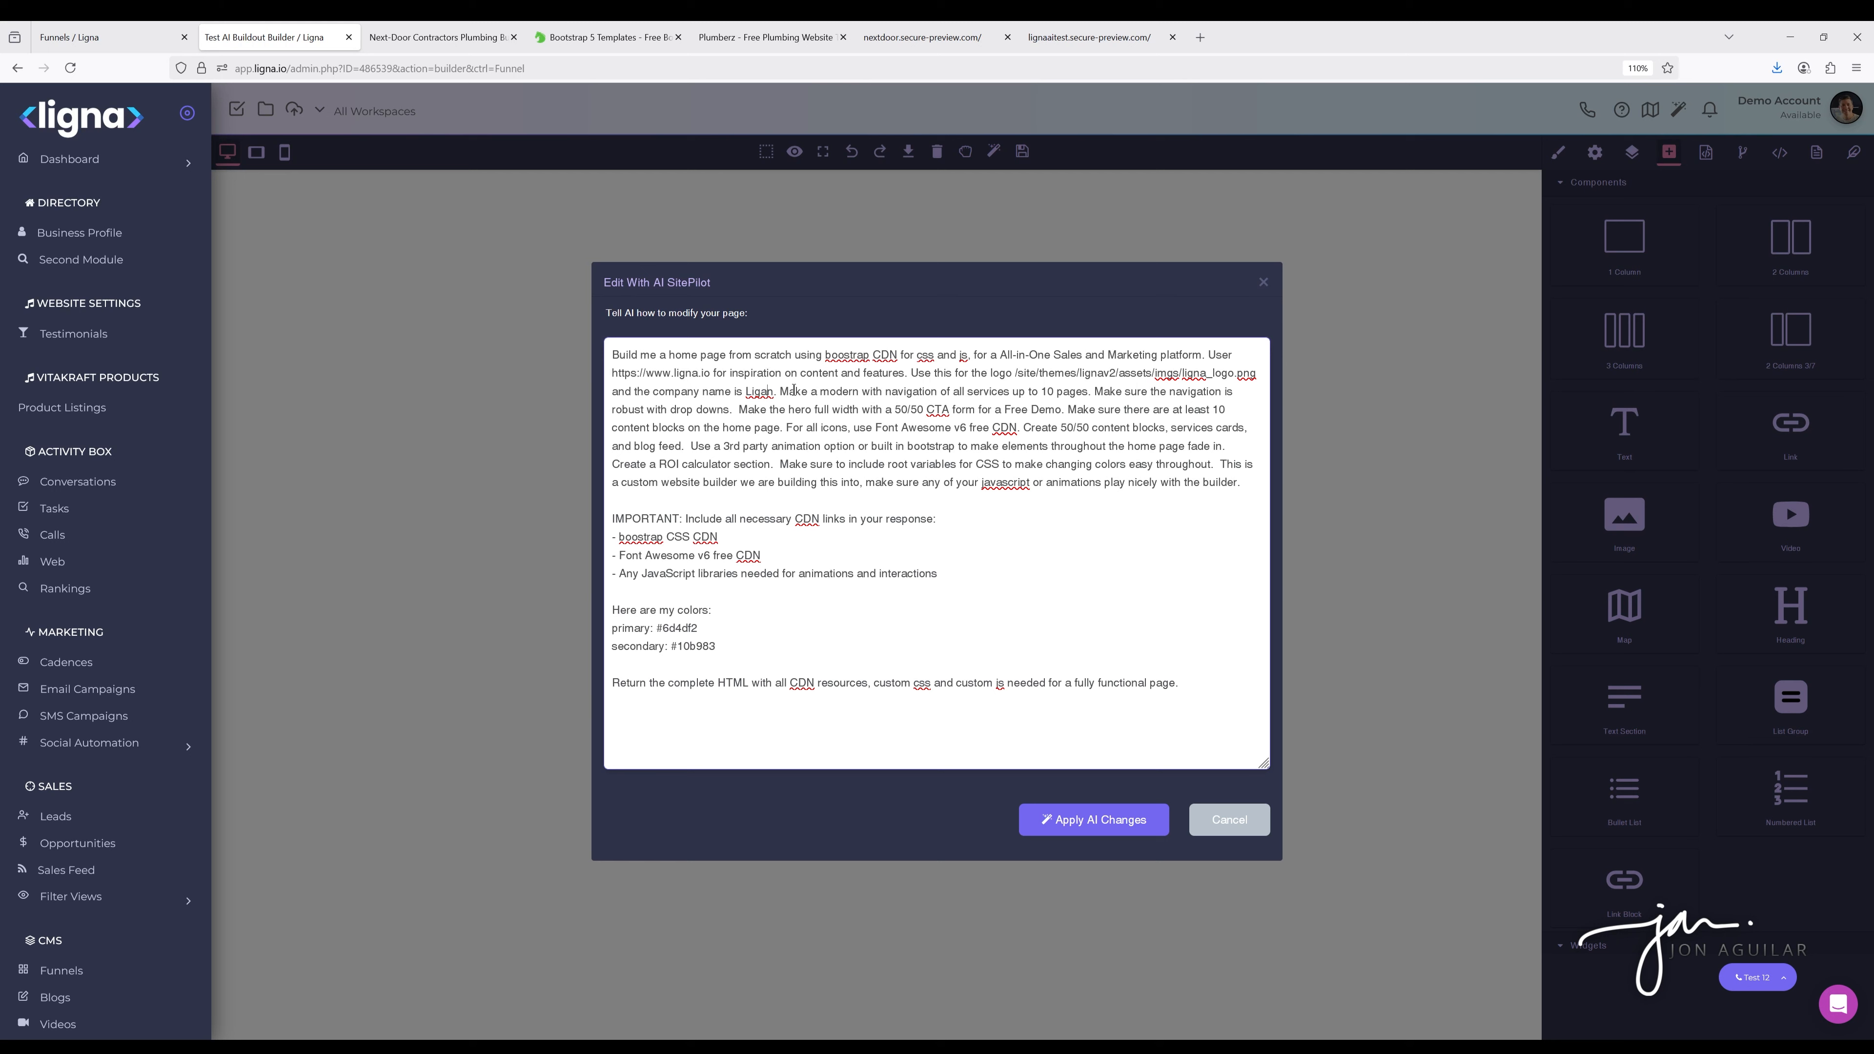
Correct the company name in the prompt to Ligna and apply the AI changes to generate the home page
{"action": "key", "text": "BackSpace"}
{"action": "key", "text": "BackSpace"}
{"action": "type", "text": "na"}
{"action": "left_click", "coordinate": [1011, 581]}
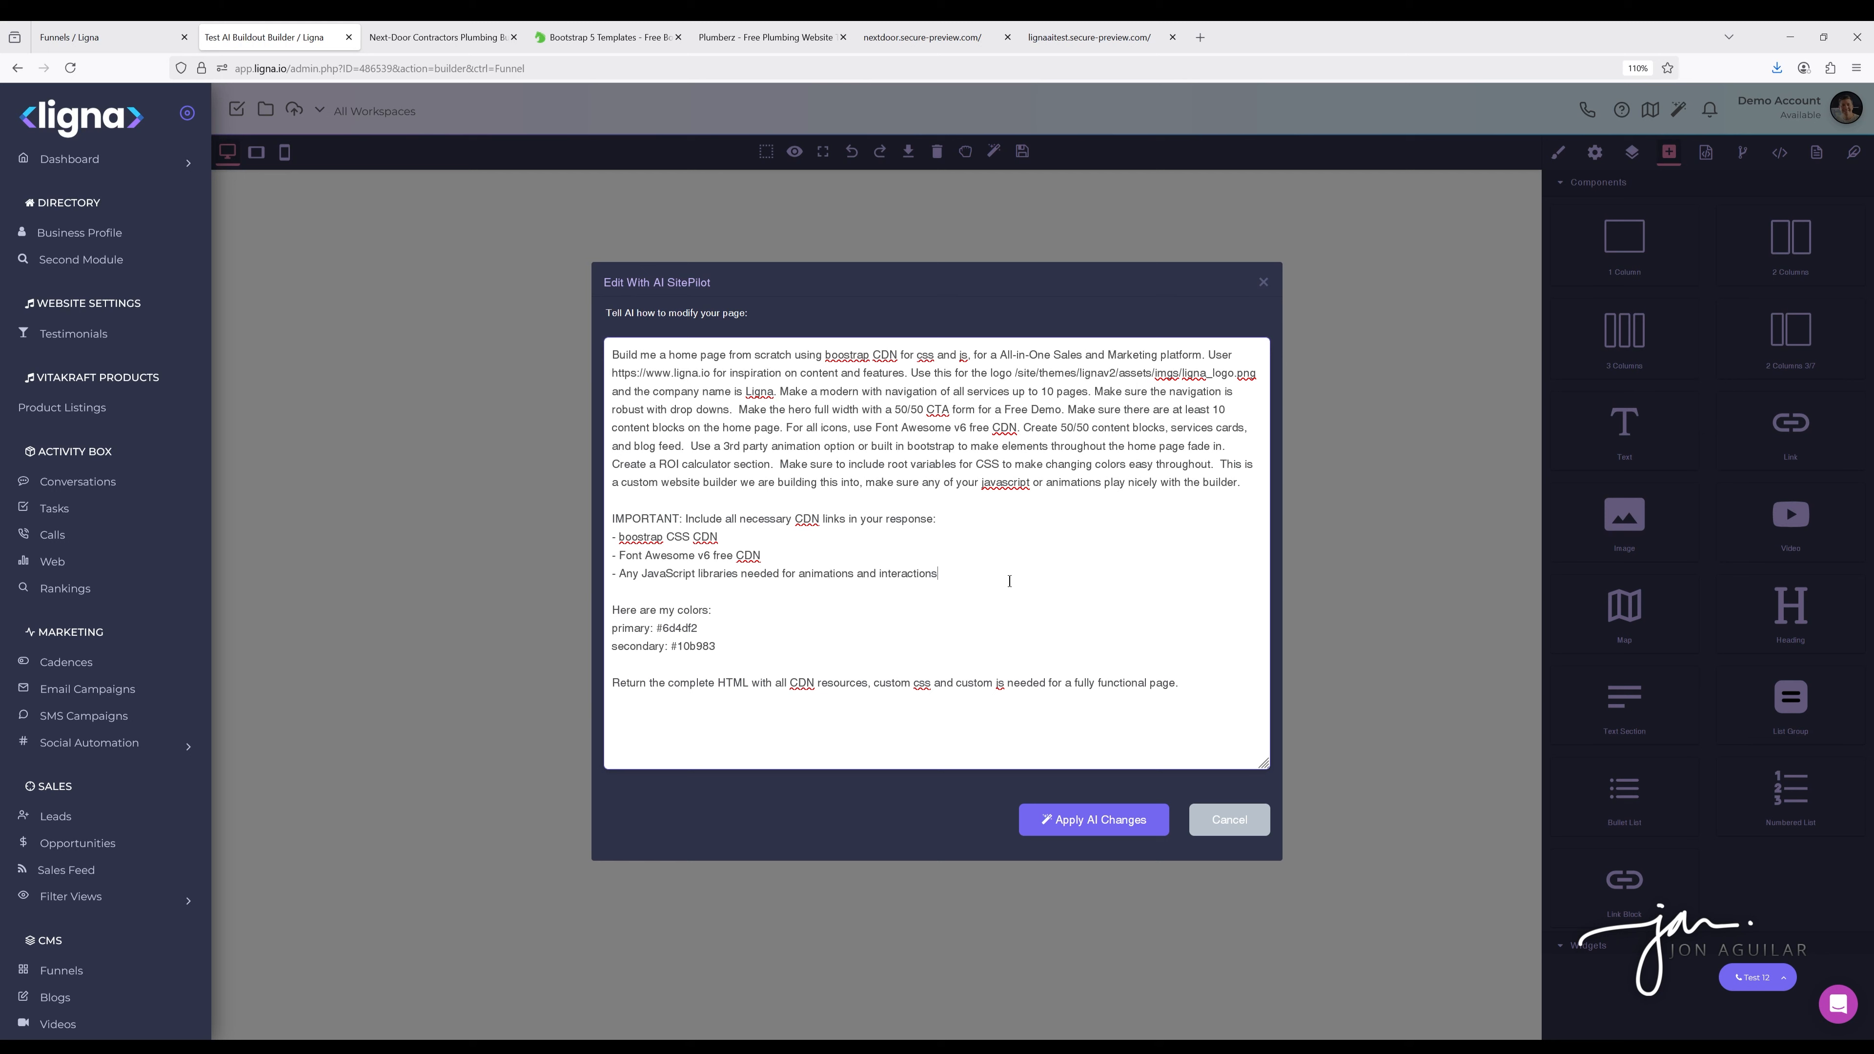
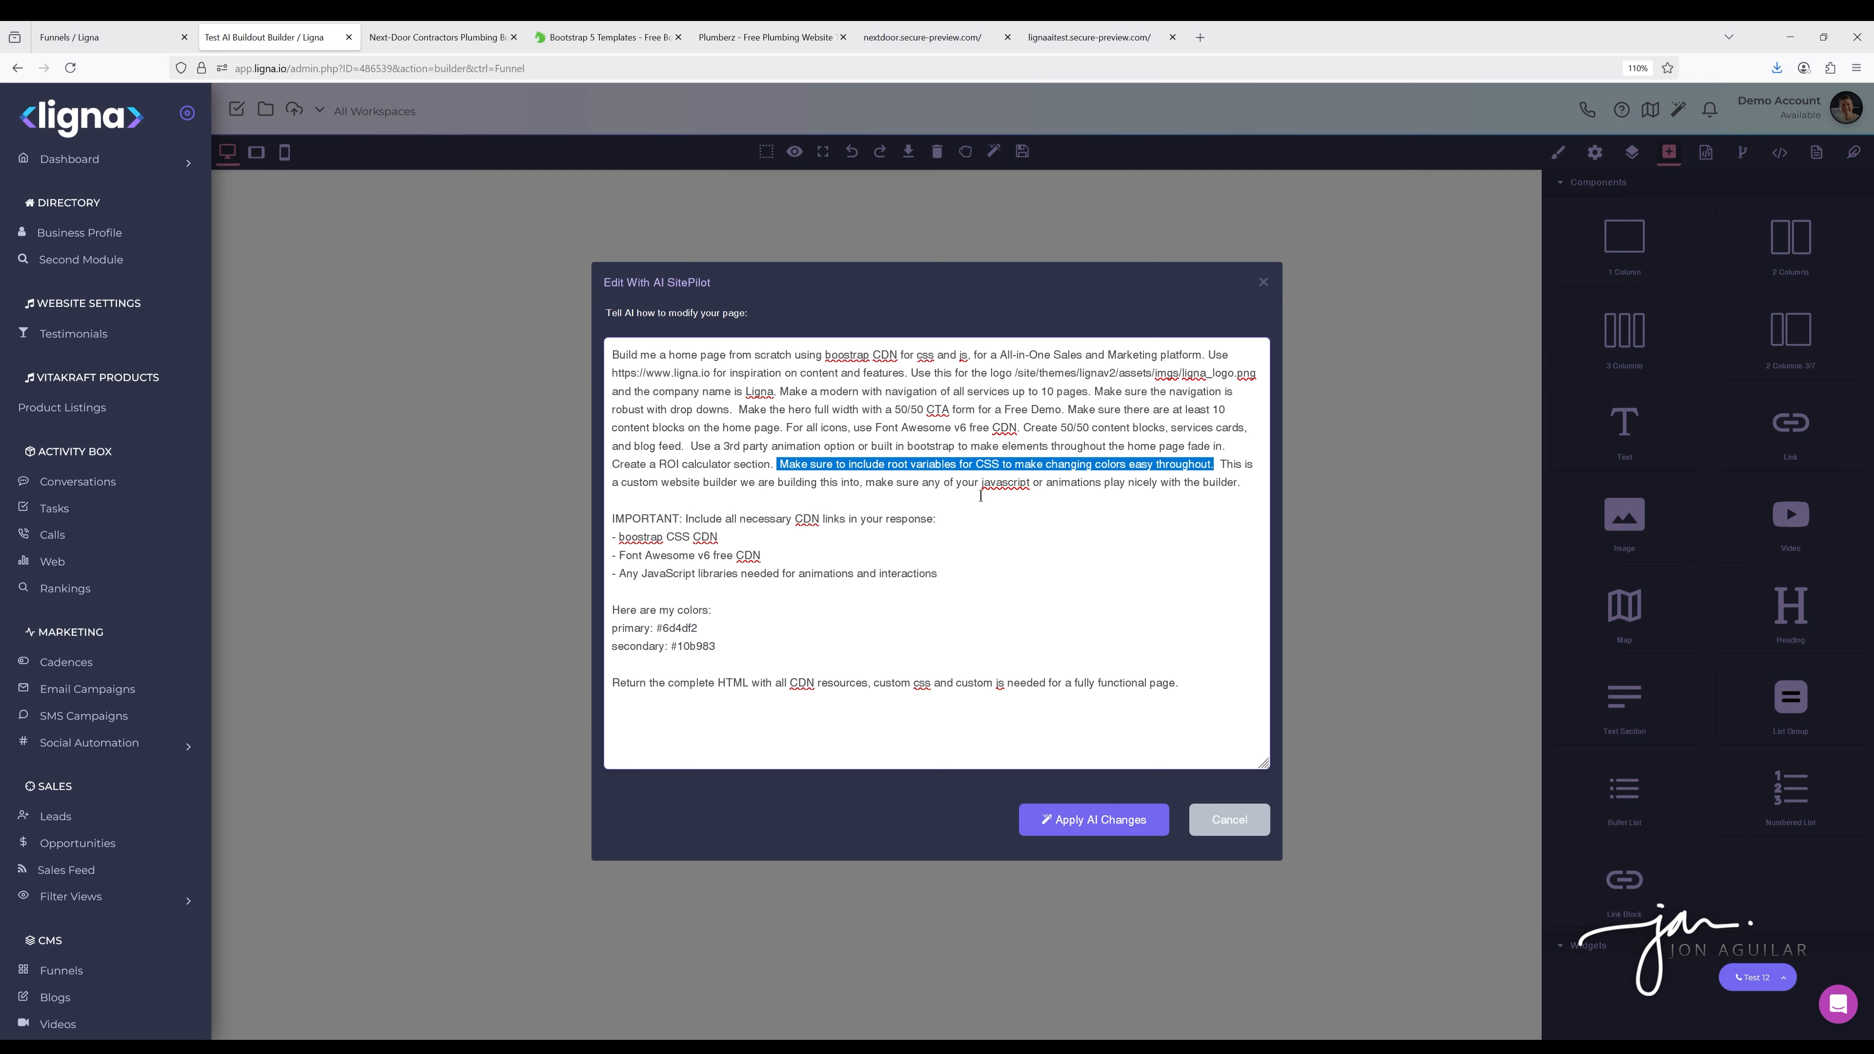
{"action": "left_click", "coordinate": [946, 526]}
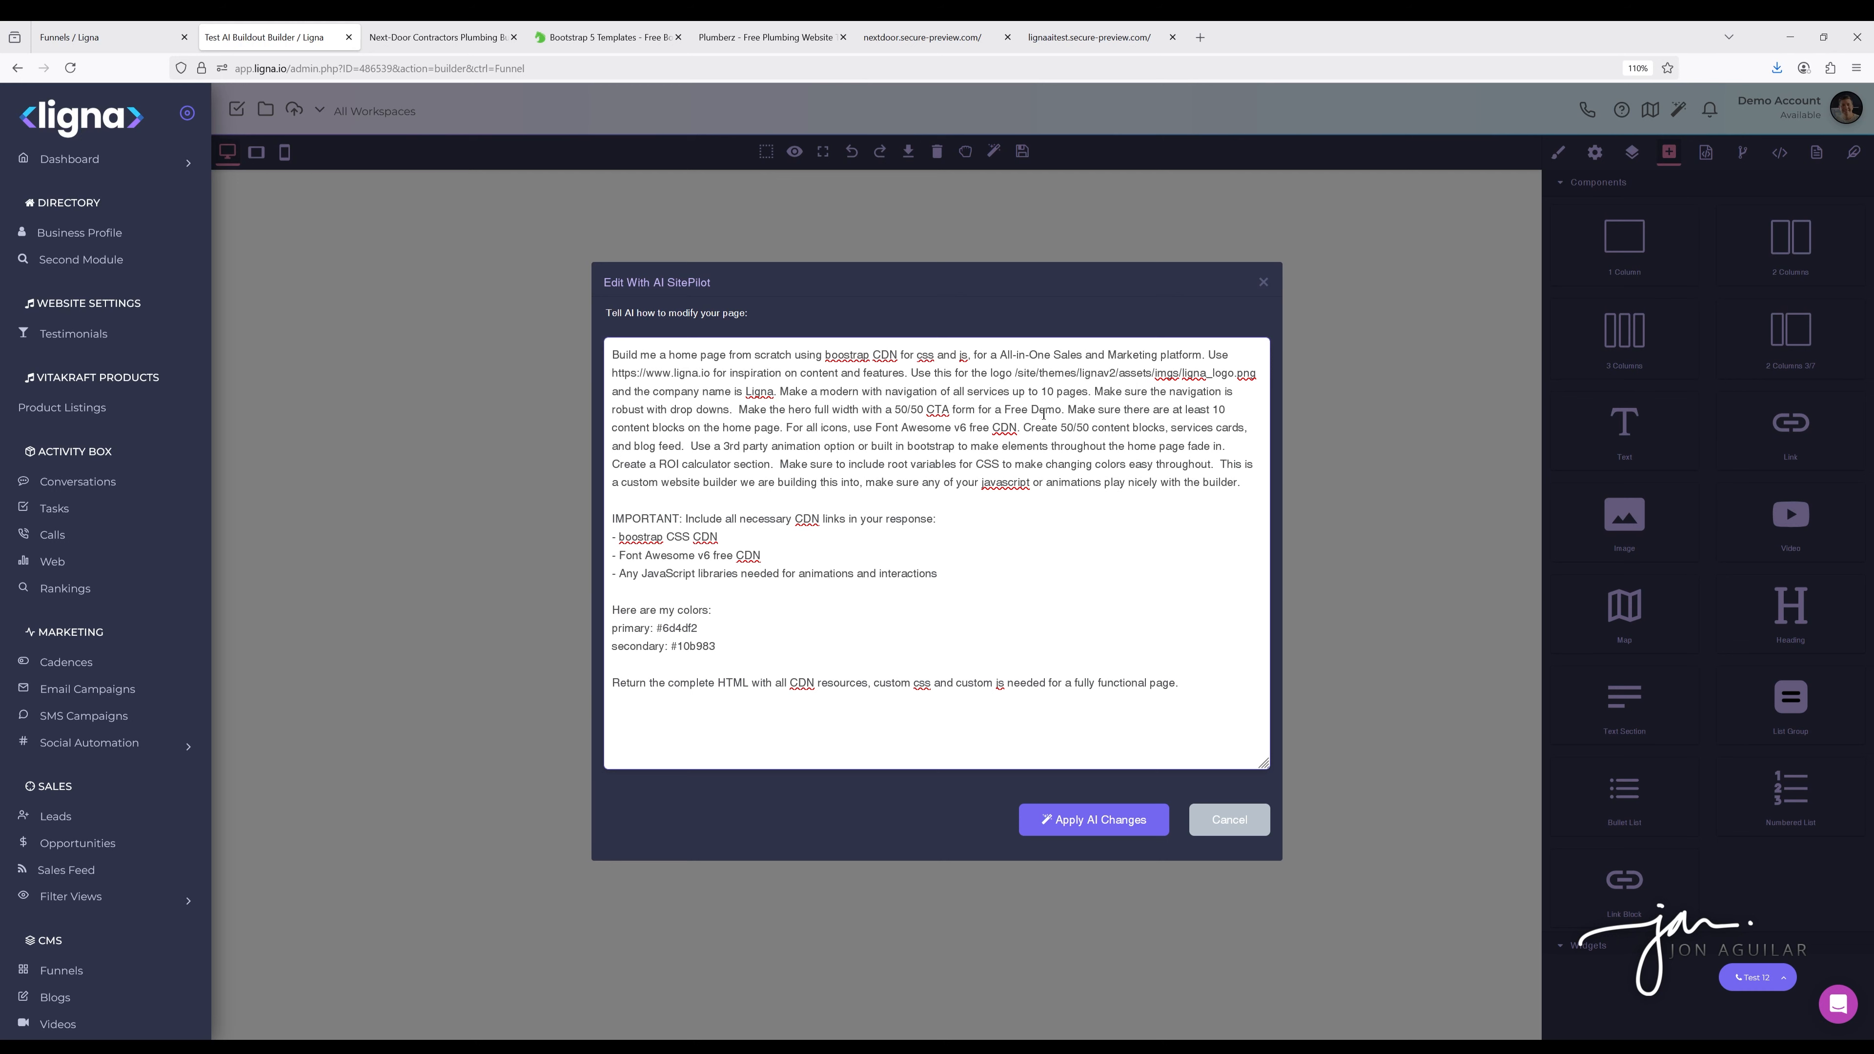
{"action": "left_click", "coordinate": [1094, 820]}
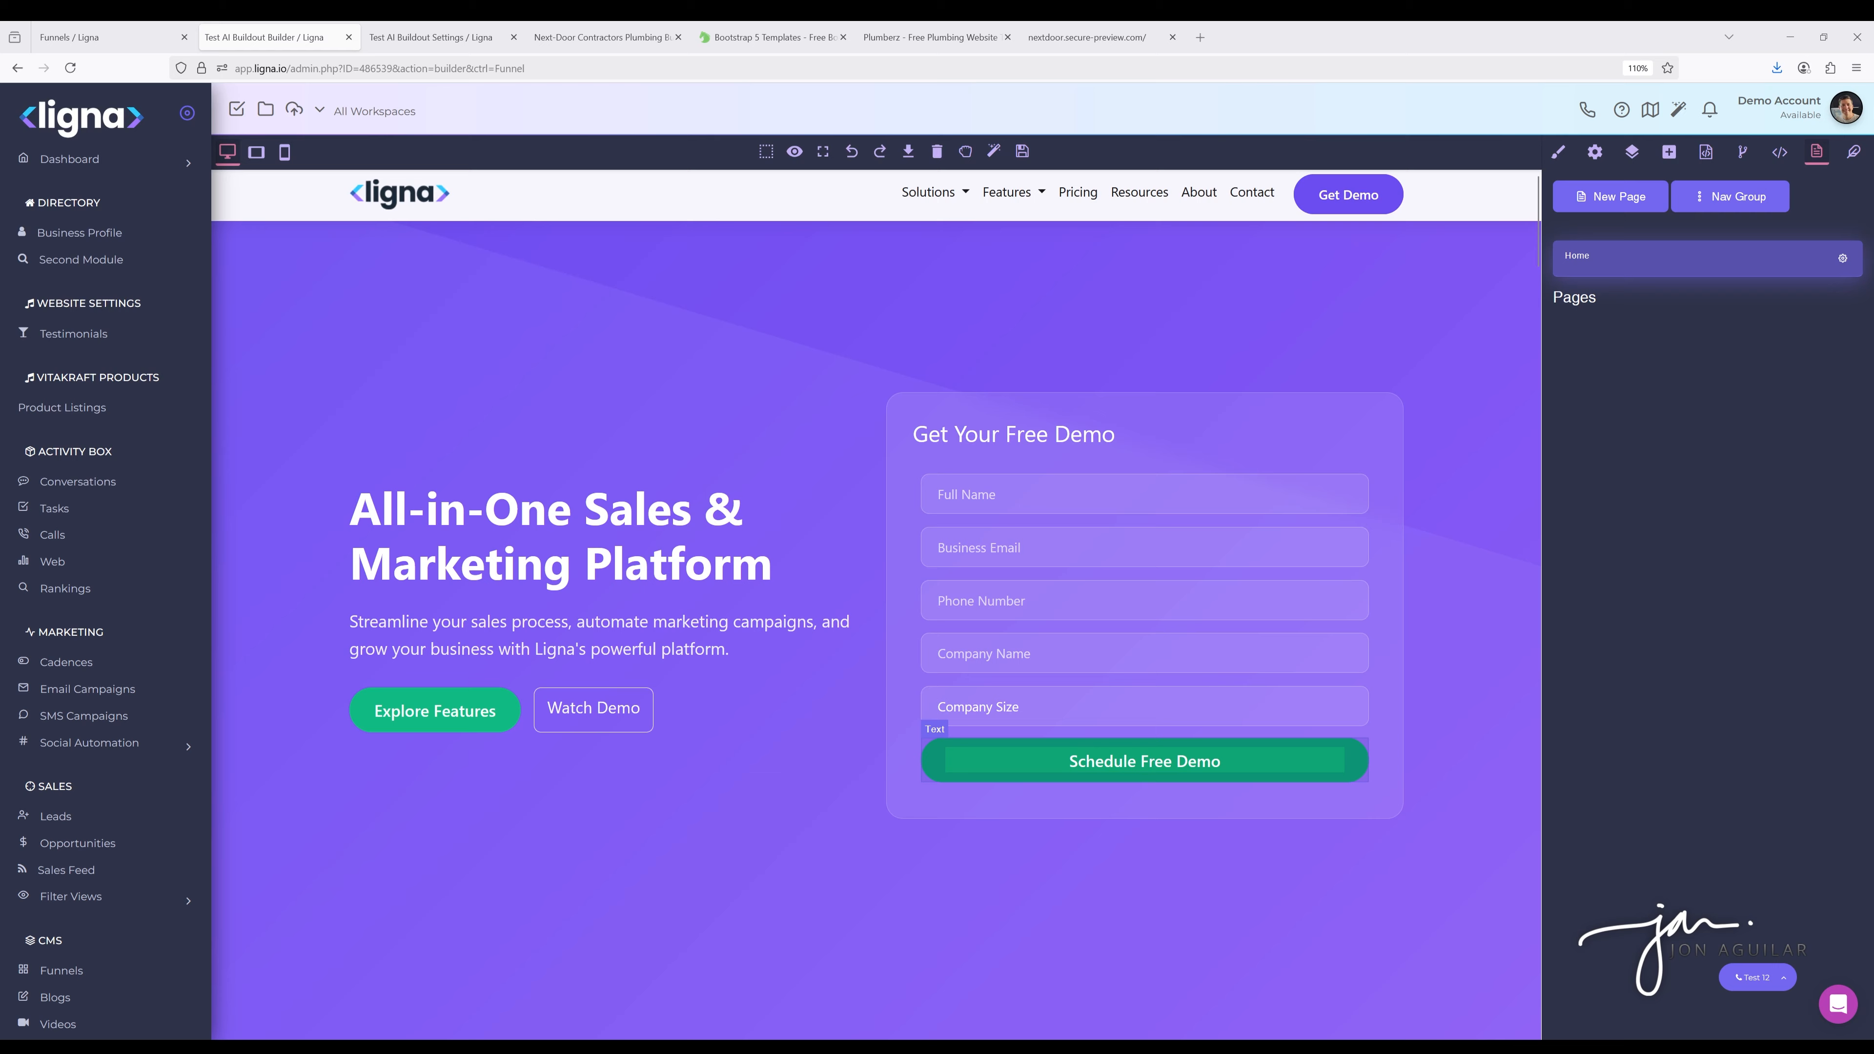
Review the generated home page from the Free Demo hero through the features and ROI calculator to Smart Marketing Automation
{"action": "scroll", "coordinate": [877, 605], "scroll_direction": "down", "scroll_amount": 10}
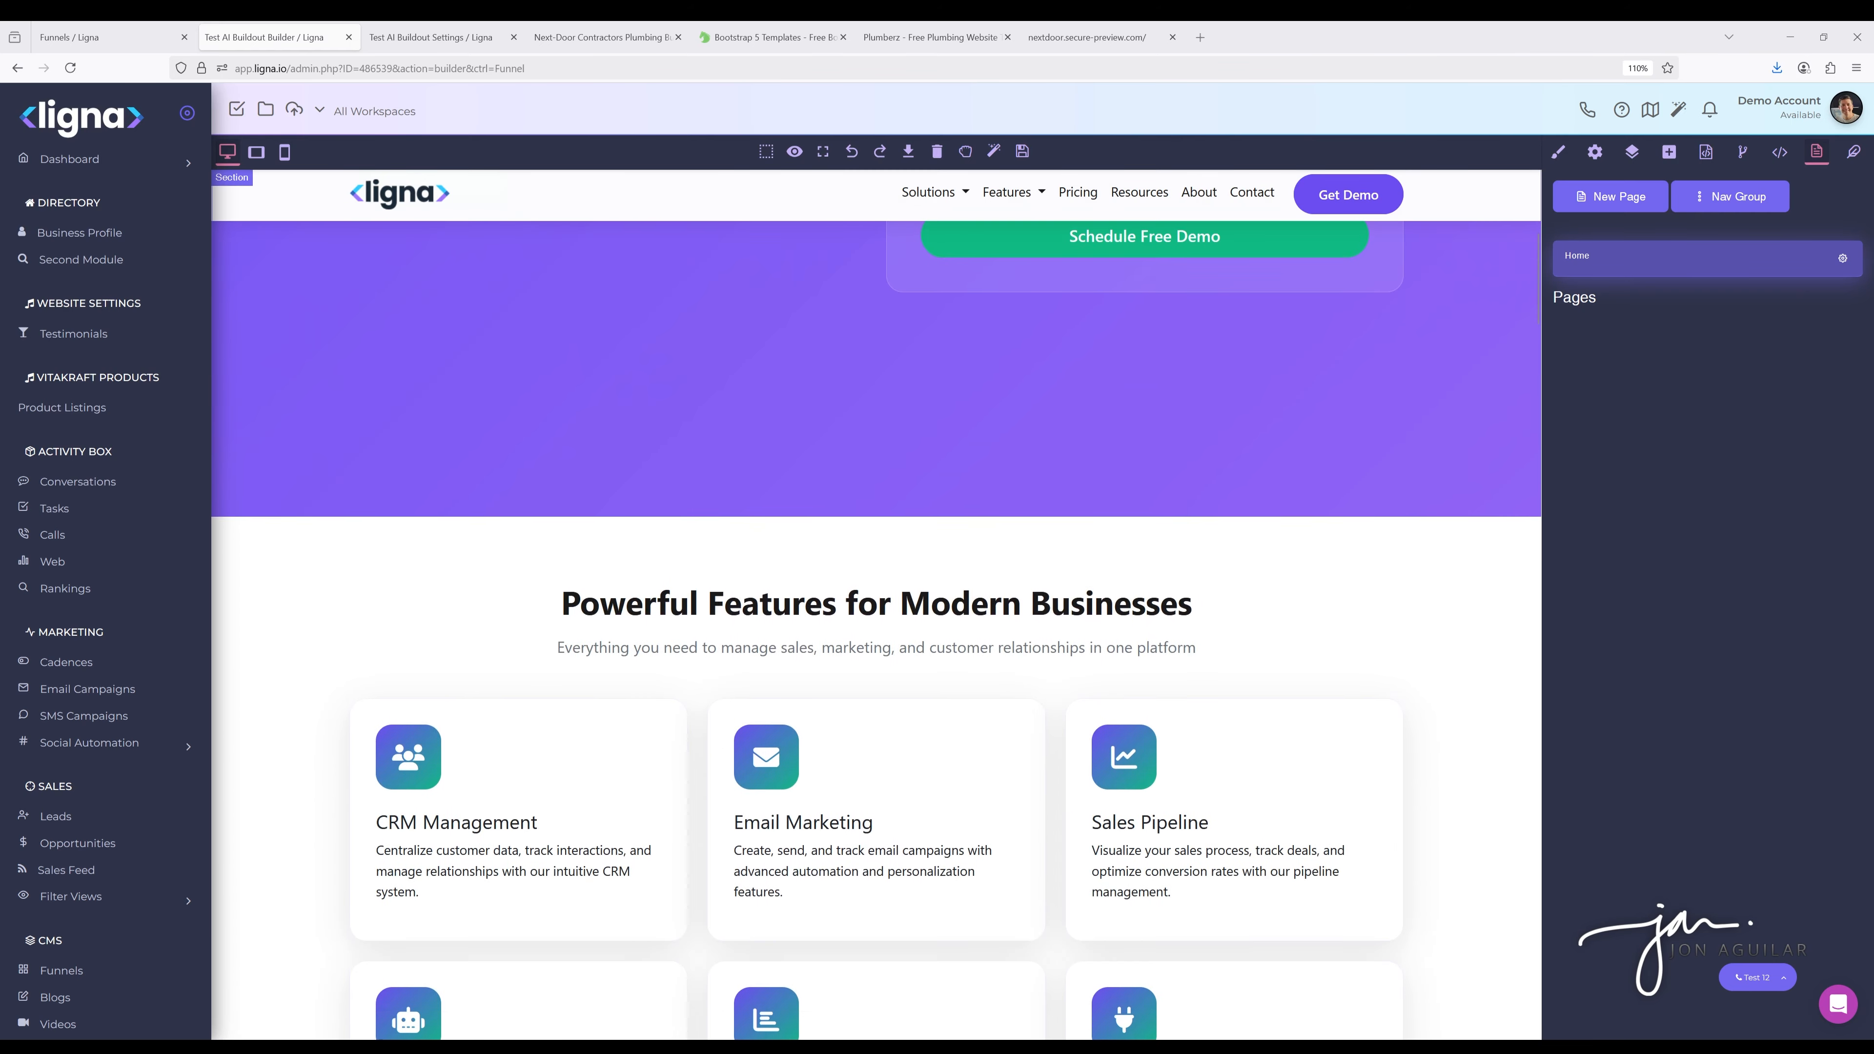
{"action": "scroll", "coordinate": [876, 605], "scroll_direction": "down", "scroll_amount": 7}
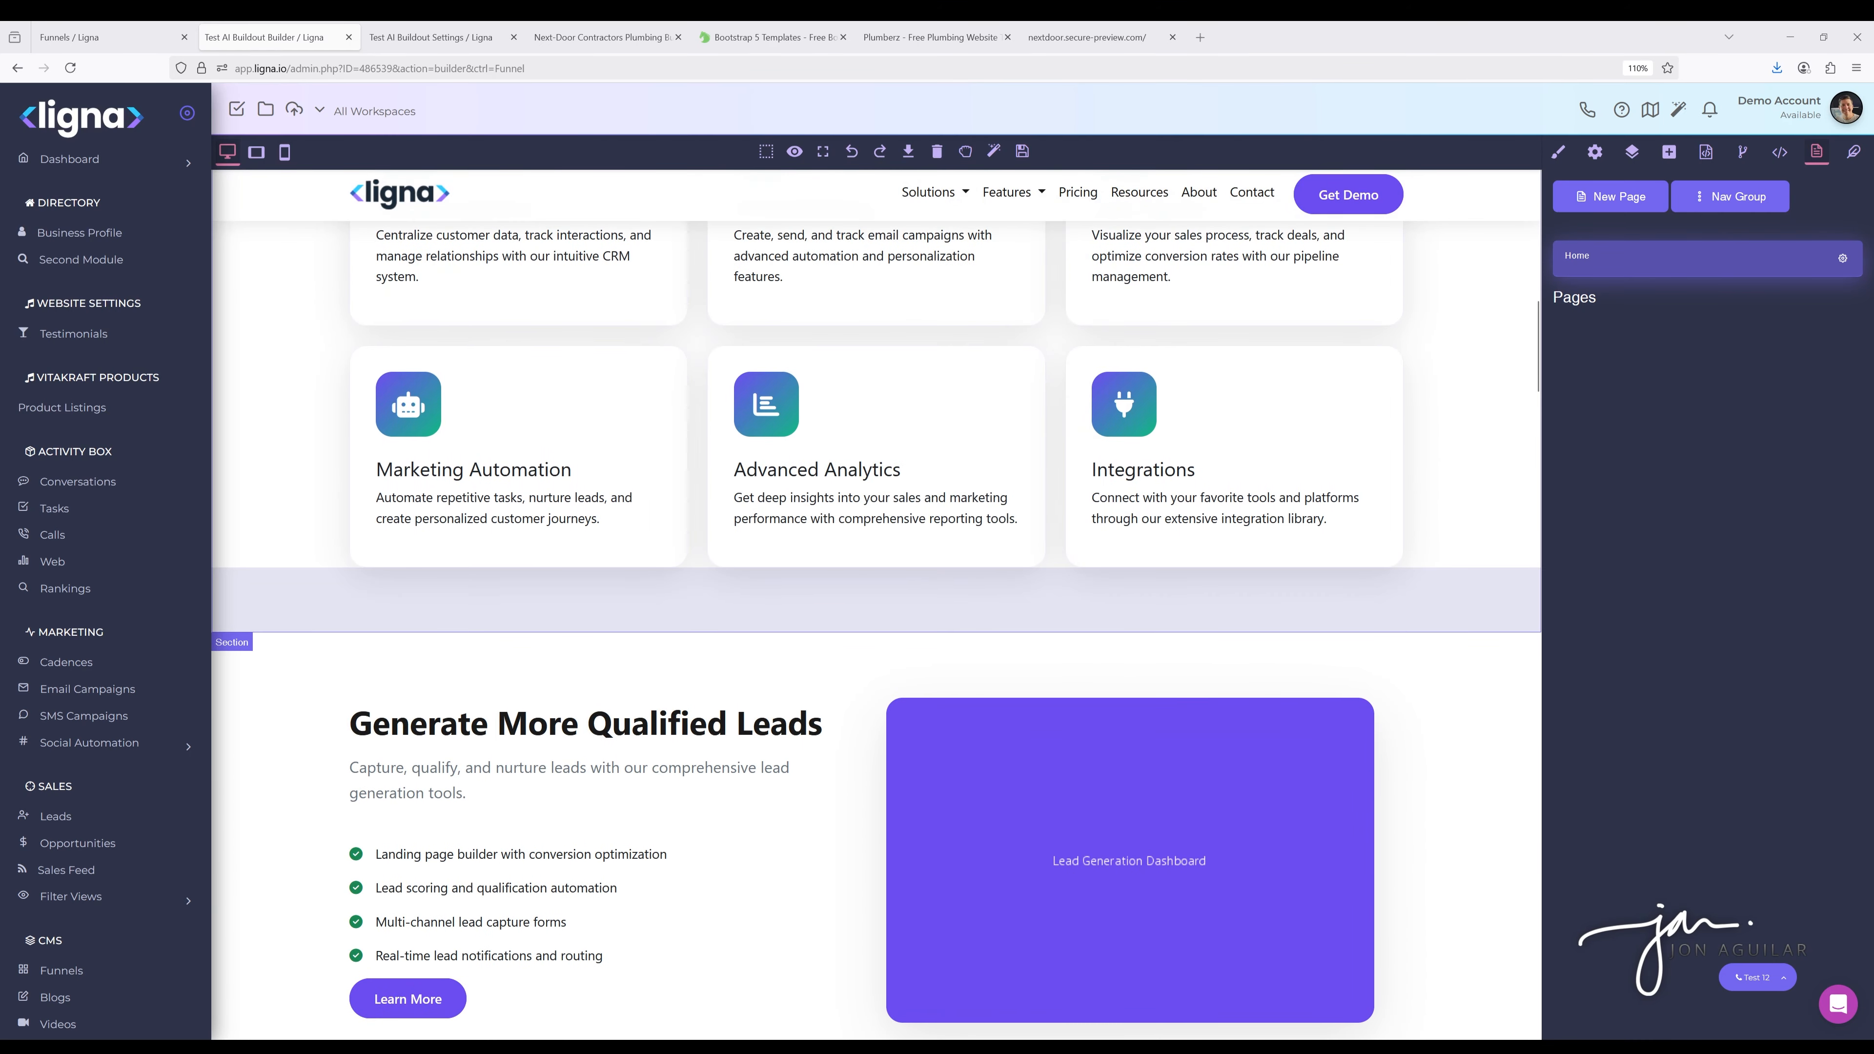
{"action": "scroll", "coordinate": [877, 606], "scroll_direction": "down", "scroll_amount": 5}
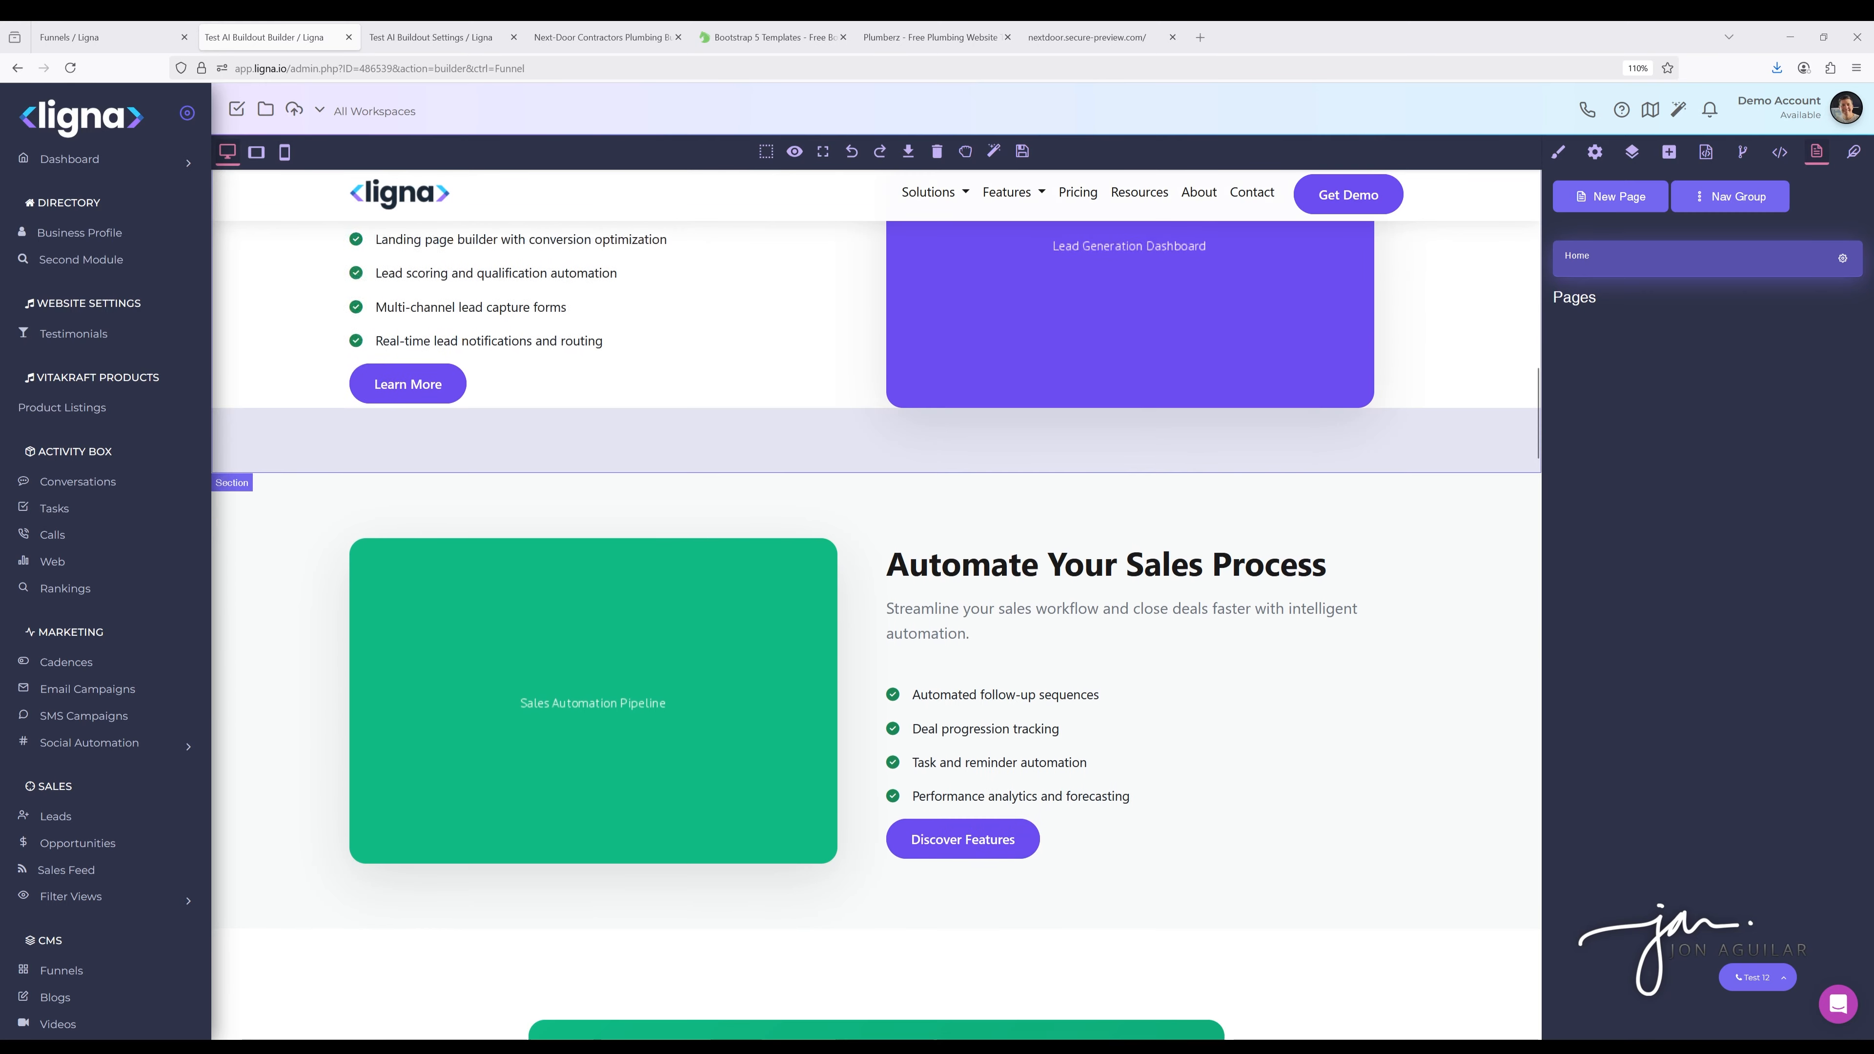
{"action": "scroll", "coordinate": [877, 591], "scroll_direction": "down", "scroll_amount": 5}
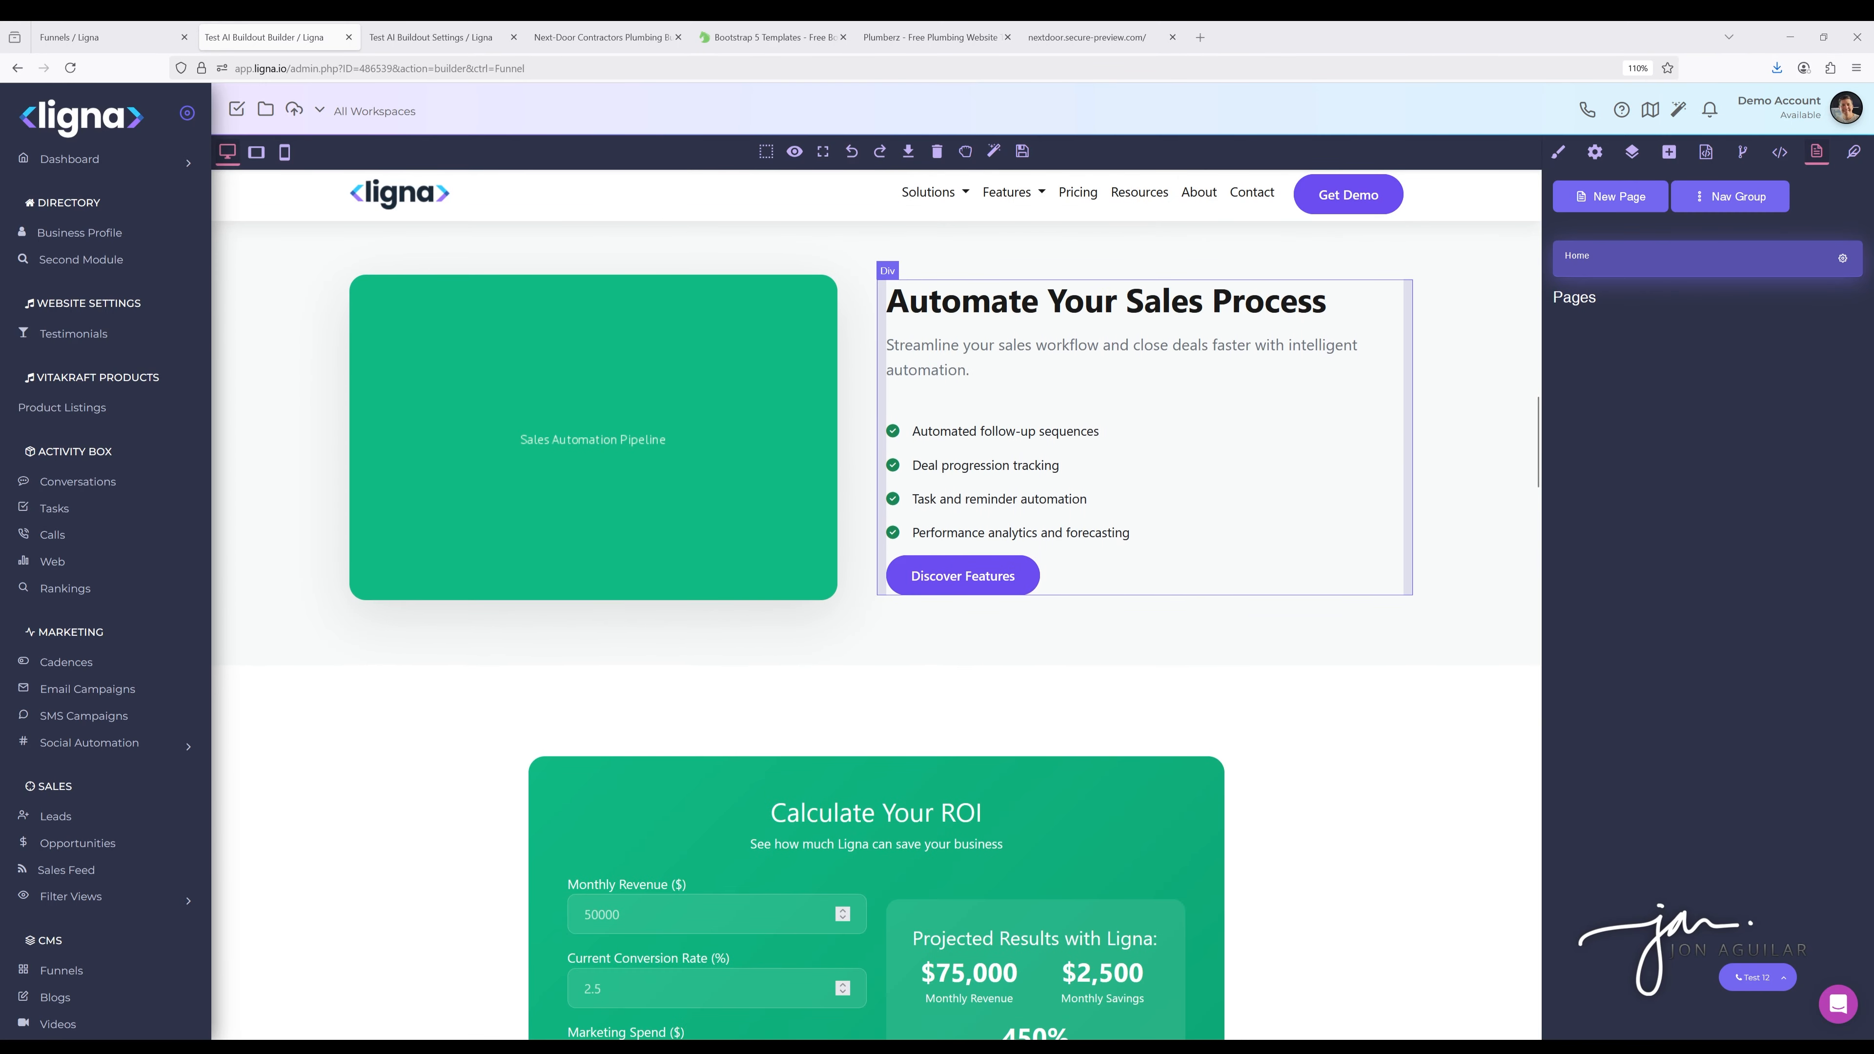
{"action": "scroll", "coordinate": [876, 583], "scroll_direction": "down", "scroll_amount": 3}
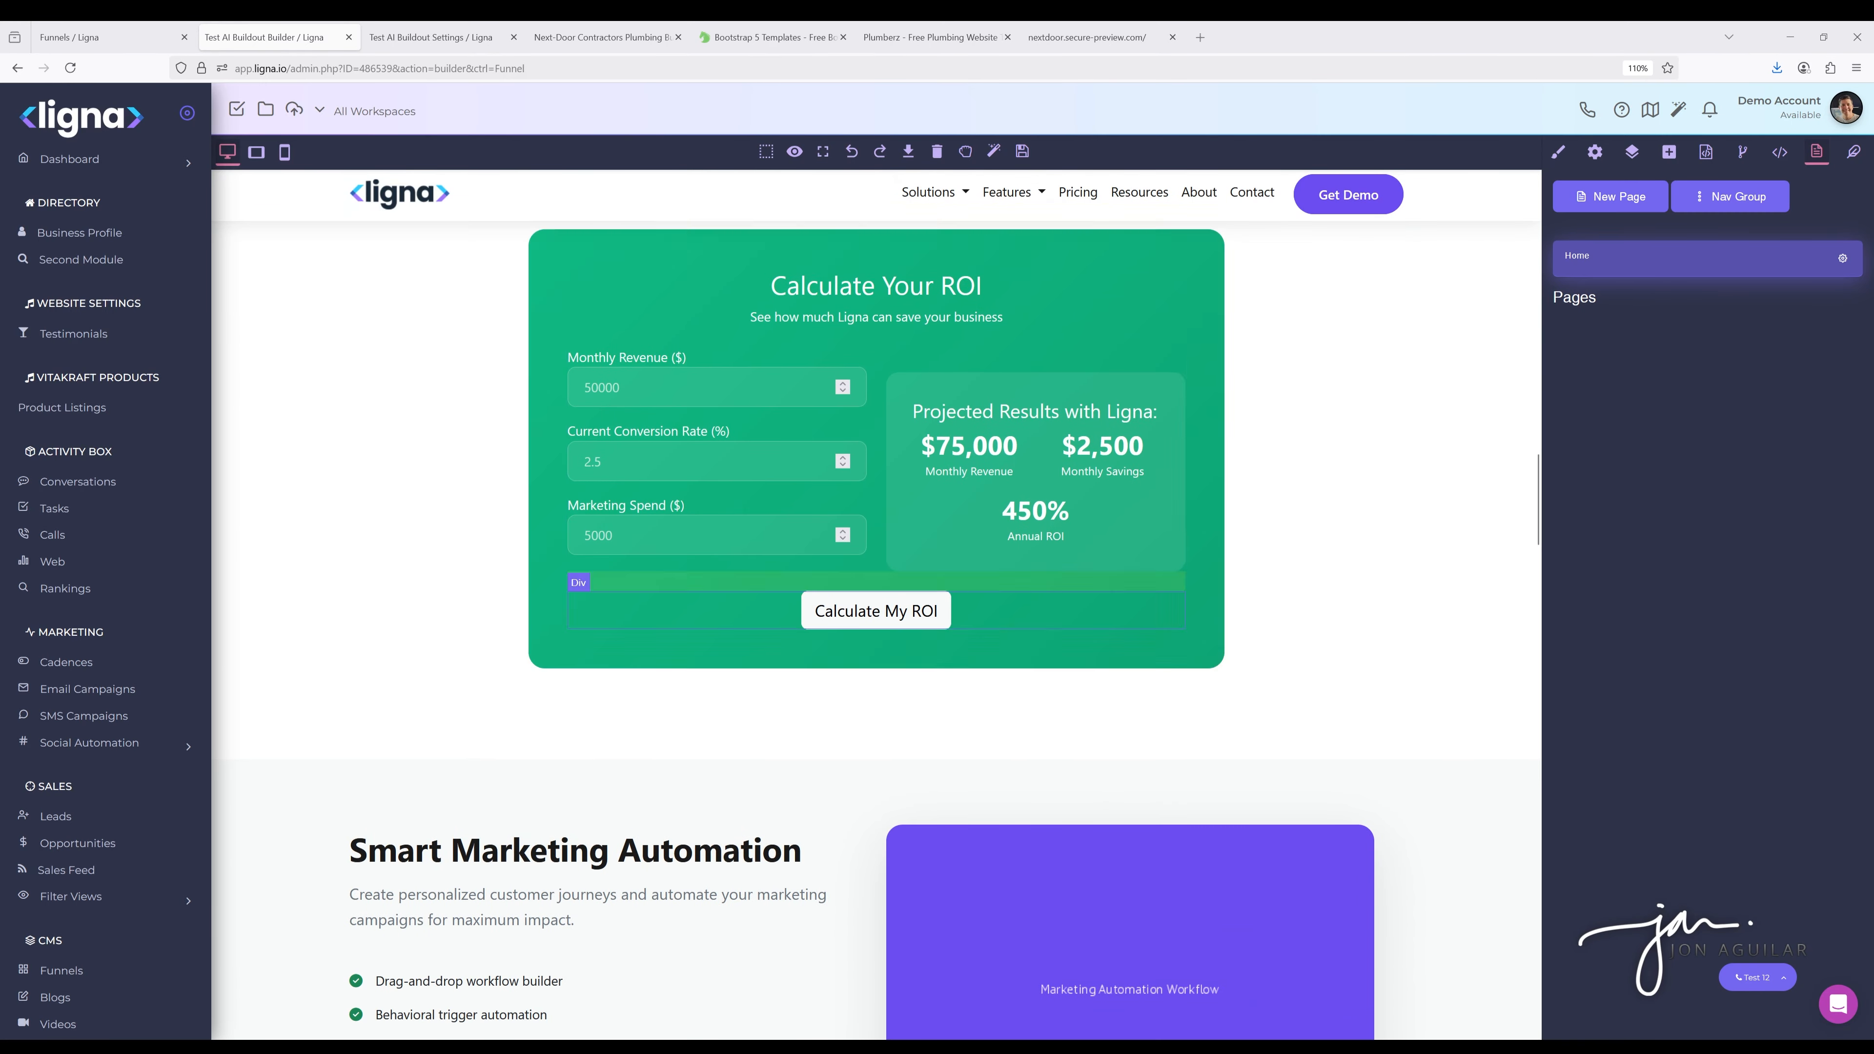
{"action": "scroll", "coordinate": [877, 591], "scroll_direction": "down", "scroll_amount": 4}
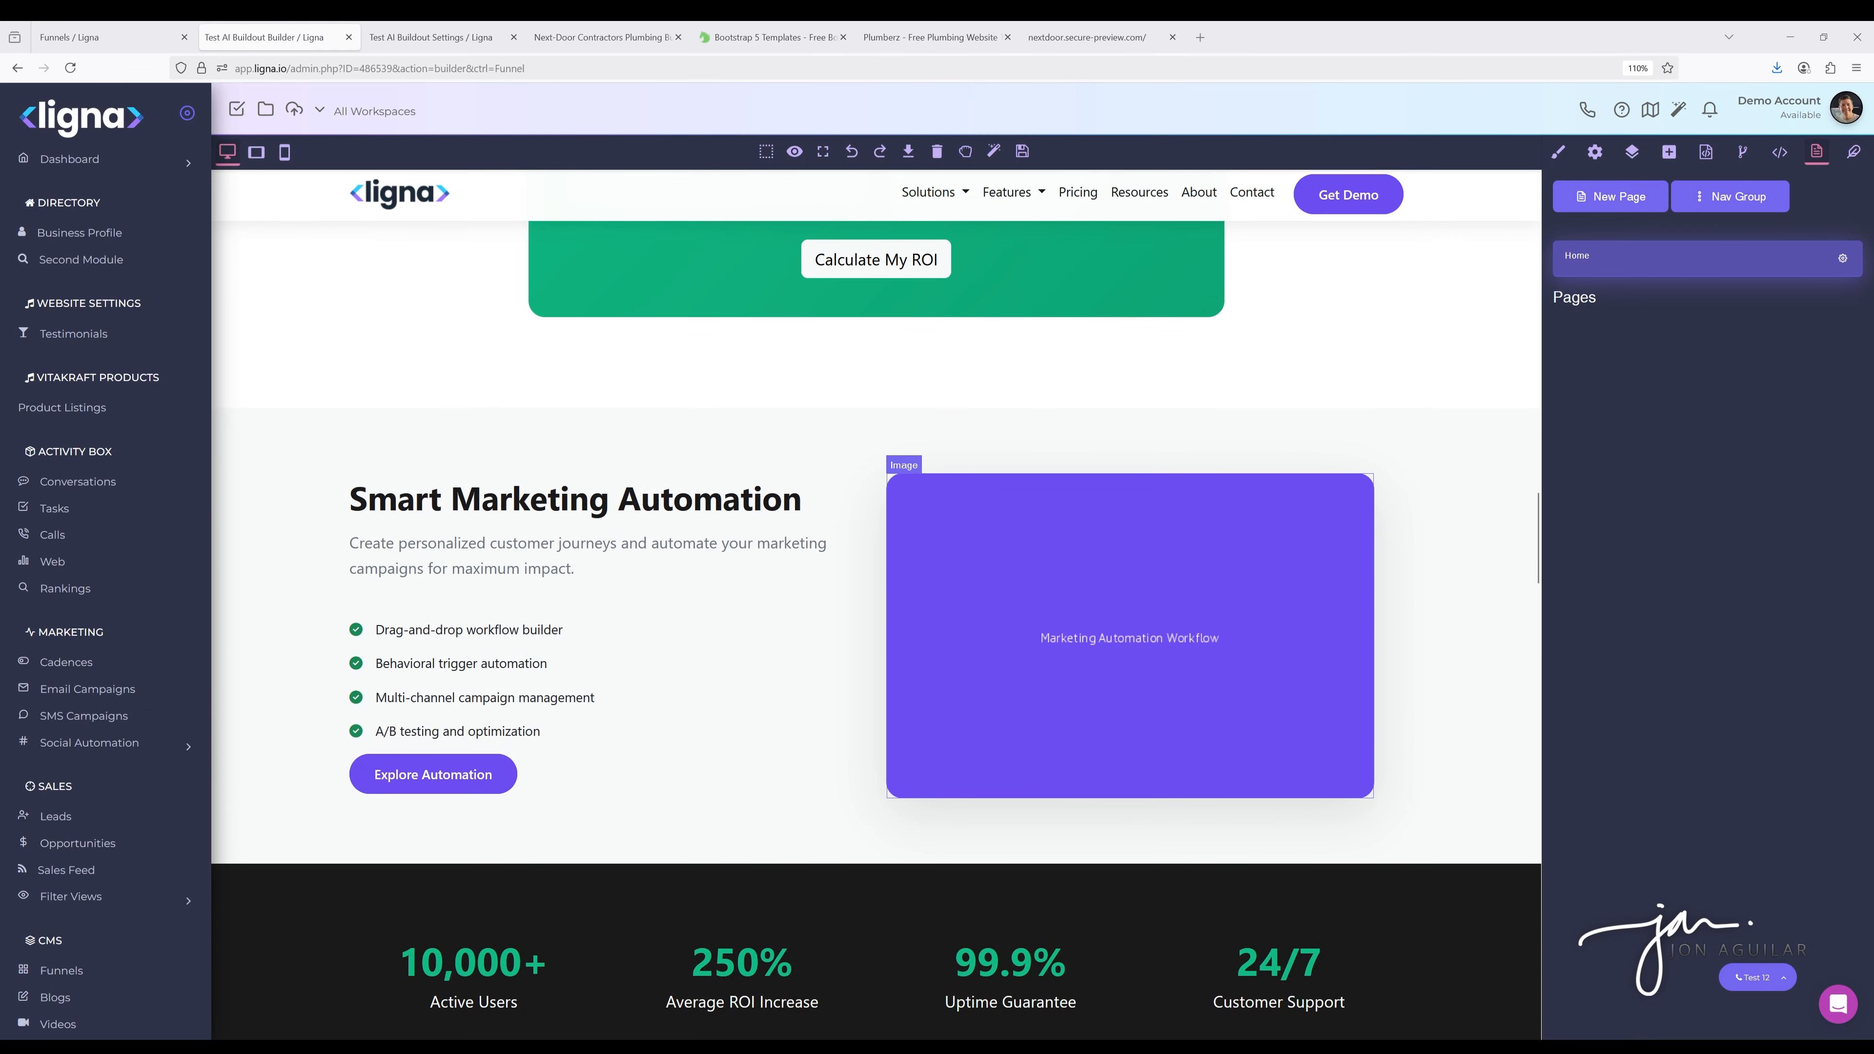
Try replacing the Smart Marketing Automation placeholder with a profile photo from the Images folder, and undo the replacement
{"action": "double_click", "coordinate": [1081, 602]}
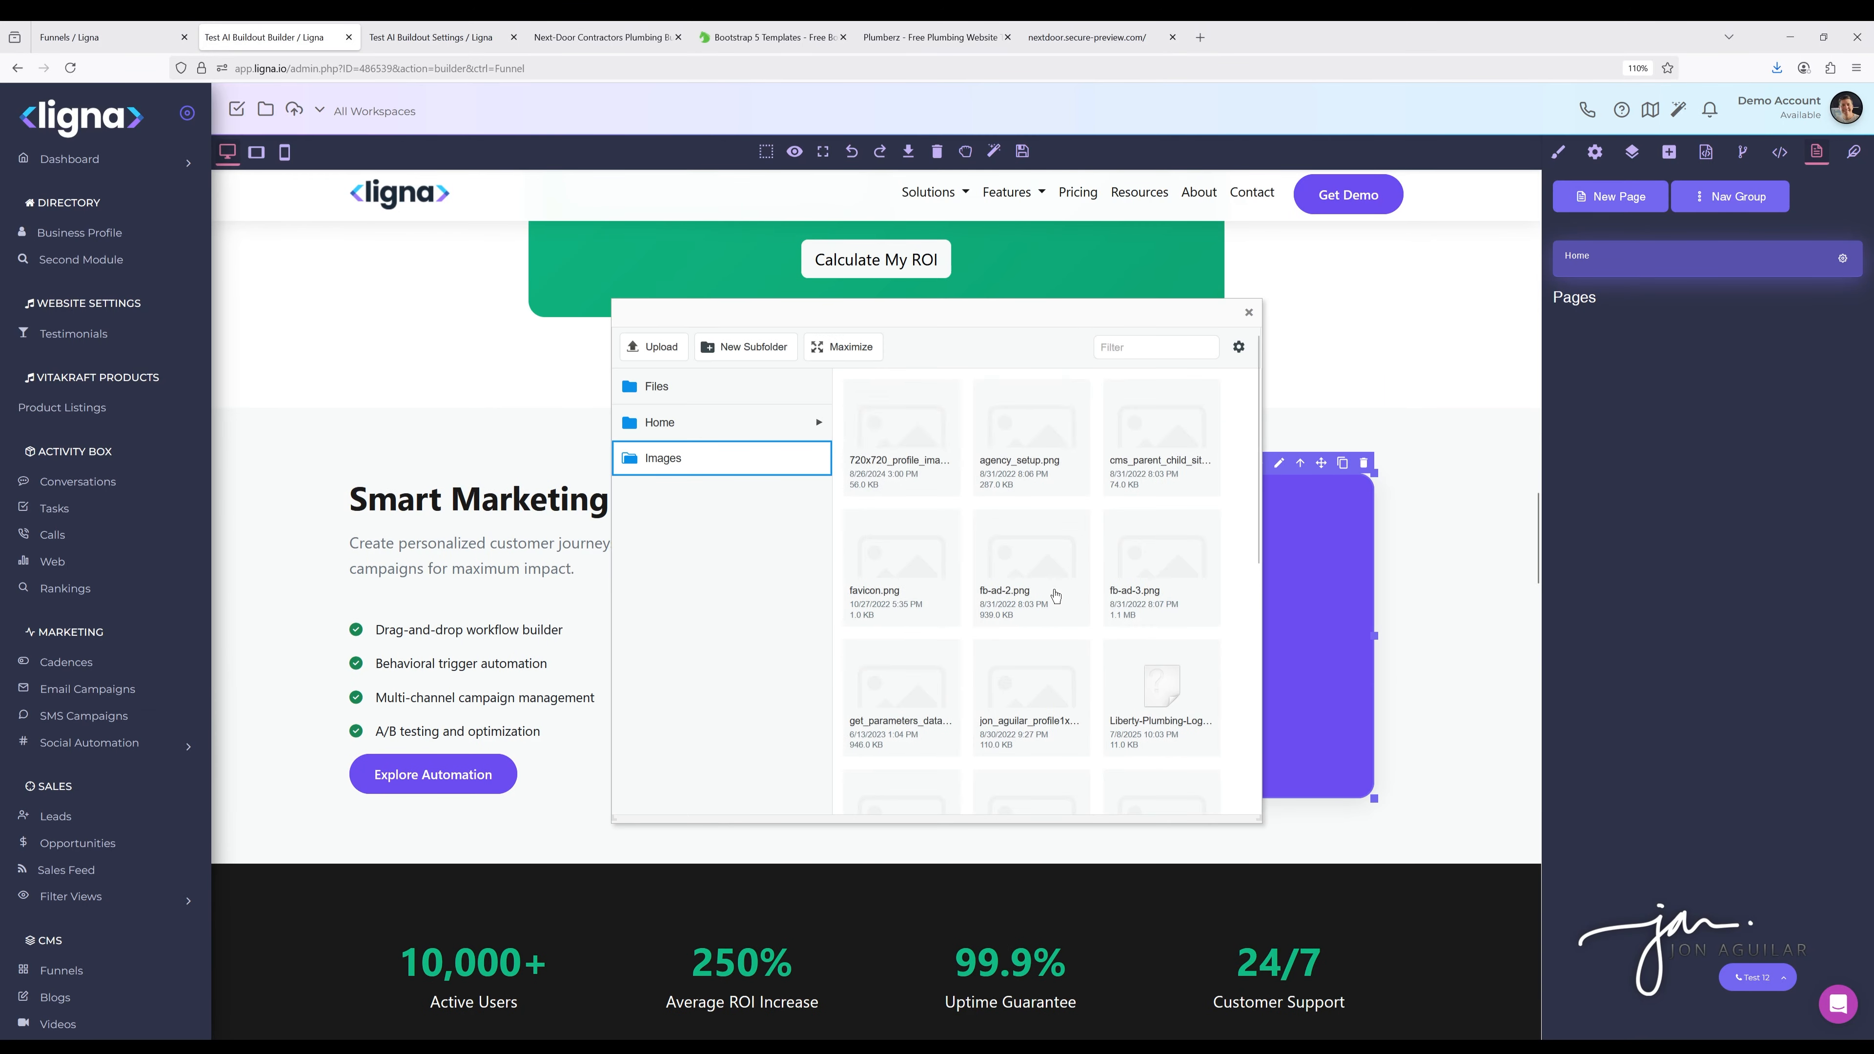
{"action": "double_click", "coordinate": [1022, 673]}
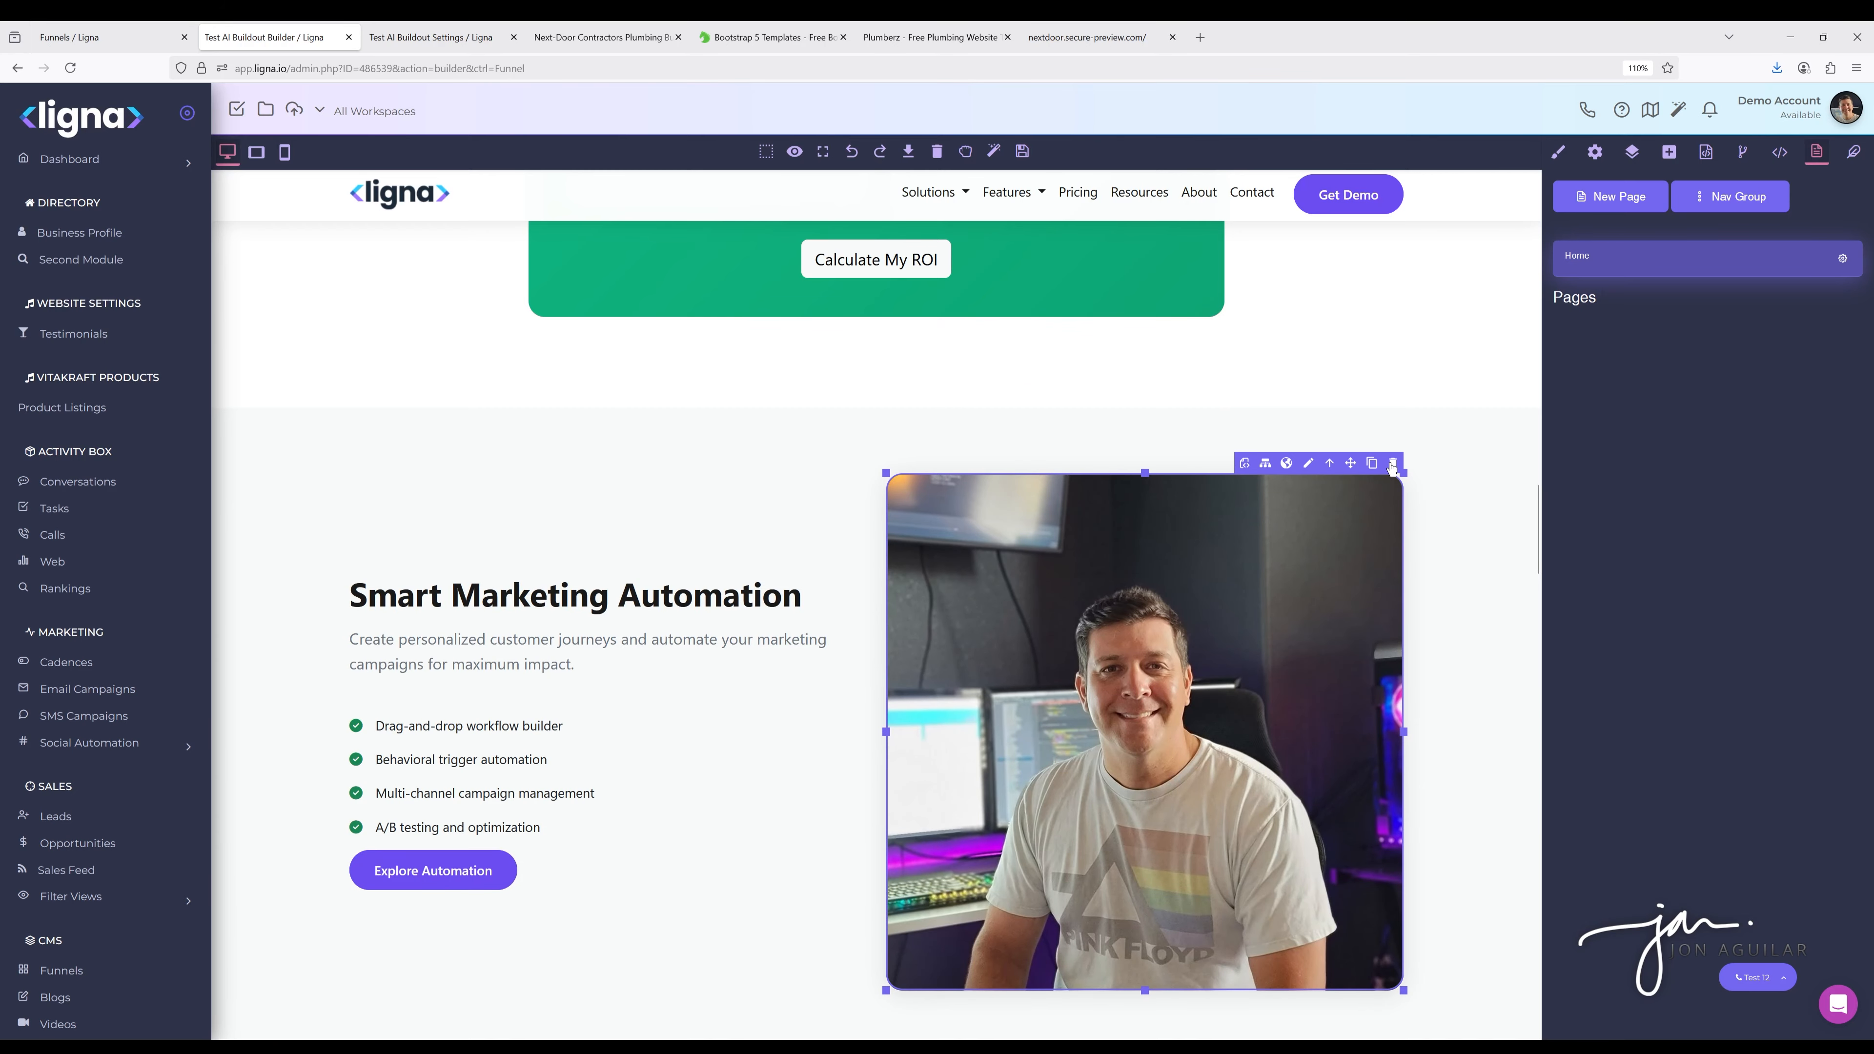
{"action": "left_click", "coordinate": [851, 152]}
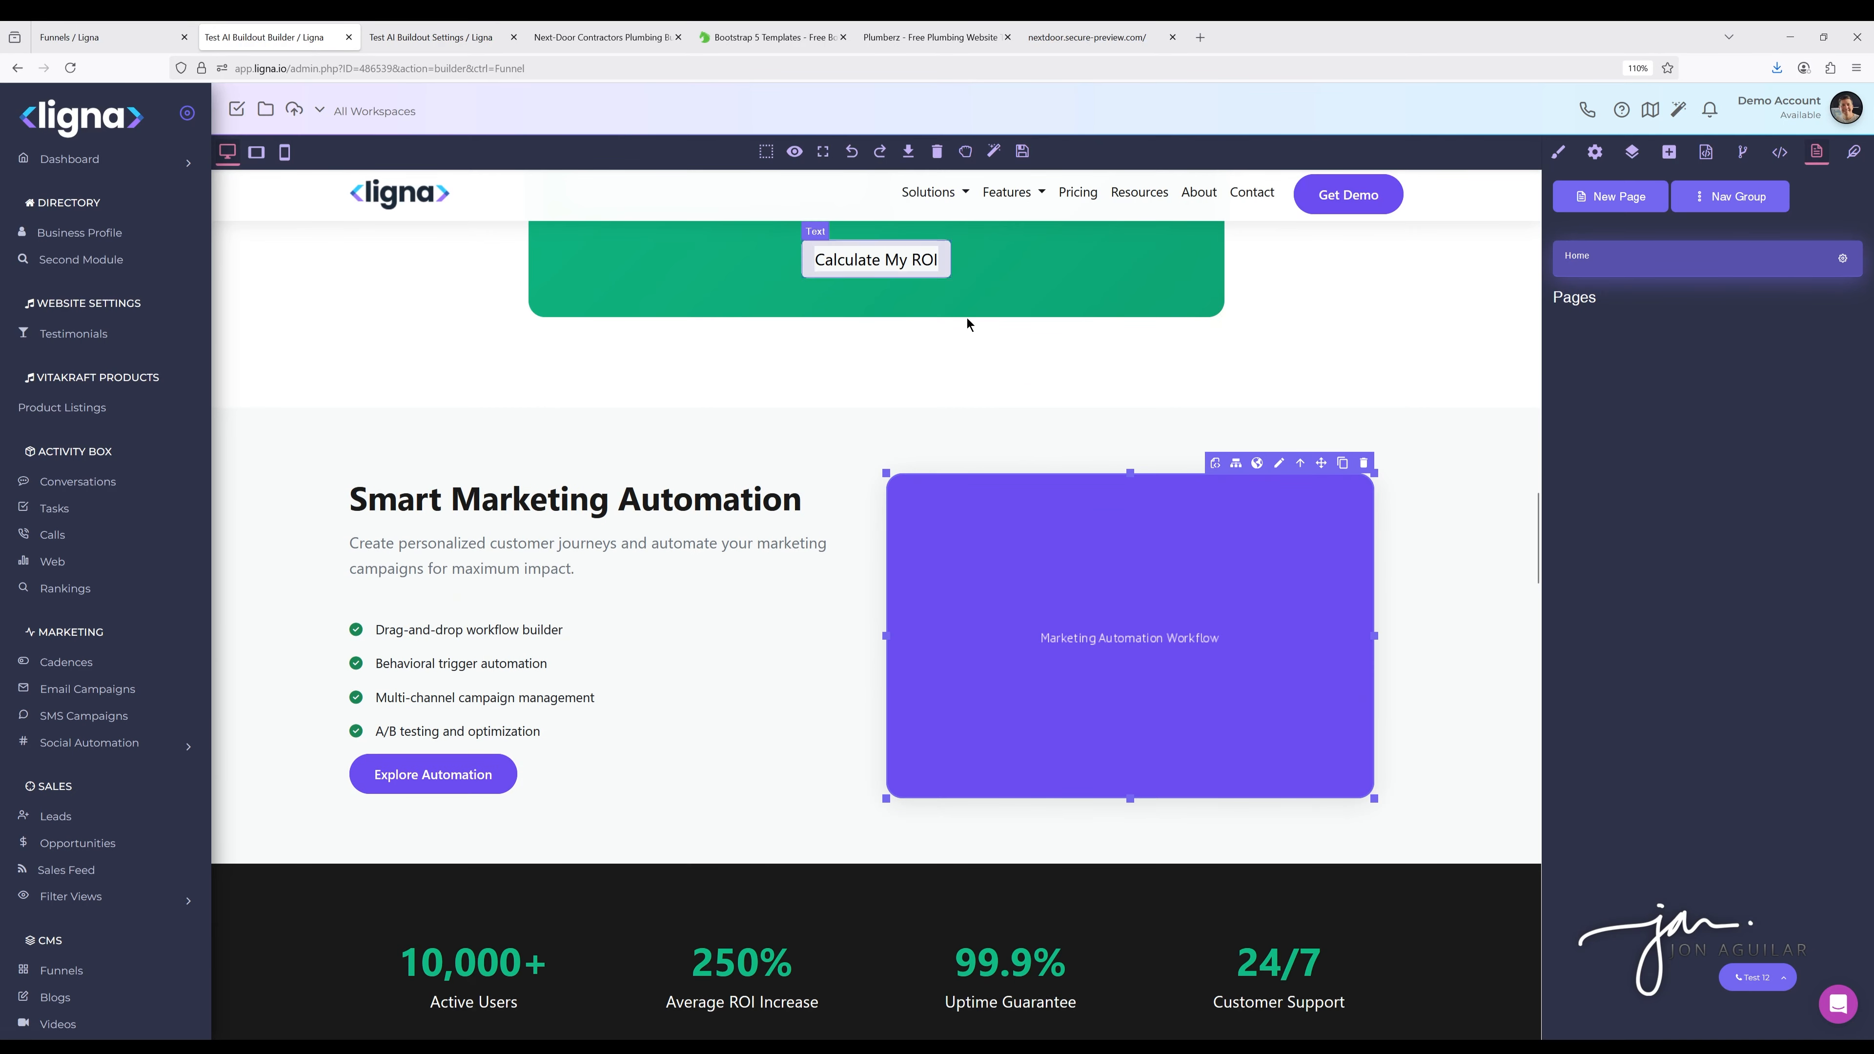
Review the rest of the home page, from the analytics, services and testimonials through the Latest Insights blog feed to the footer
{"action": "scroll", "coordinate": [1103, 576], "scroll_direction": "down", "scroll_amount": 5}
{"action": "scroll", "coordinate": [1103, 569], "scroll_direction": "down", "scroll_amount": 10}
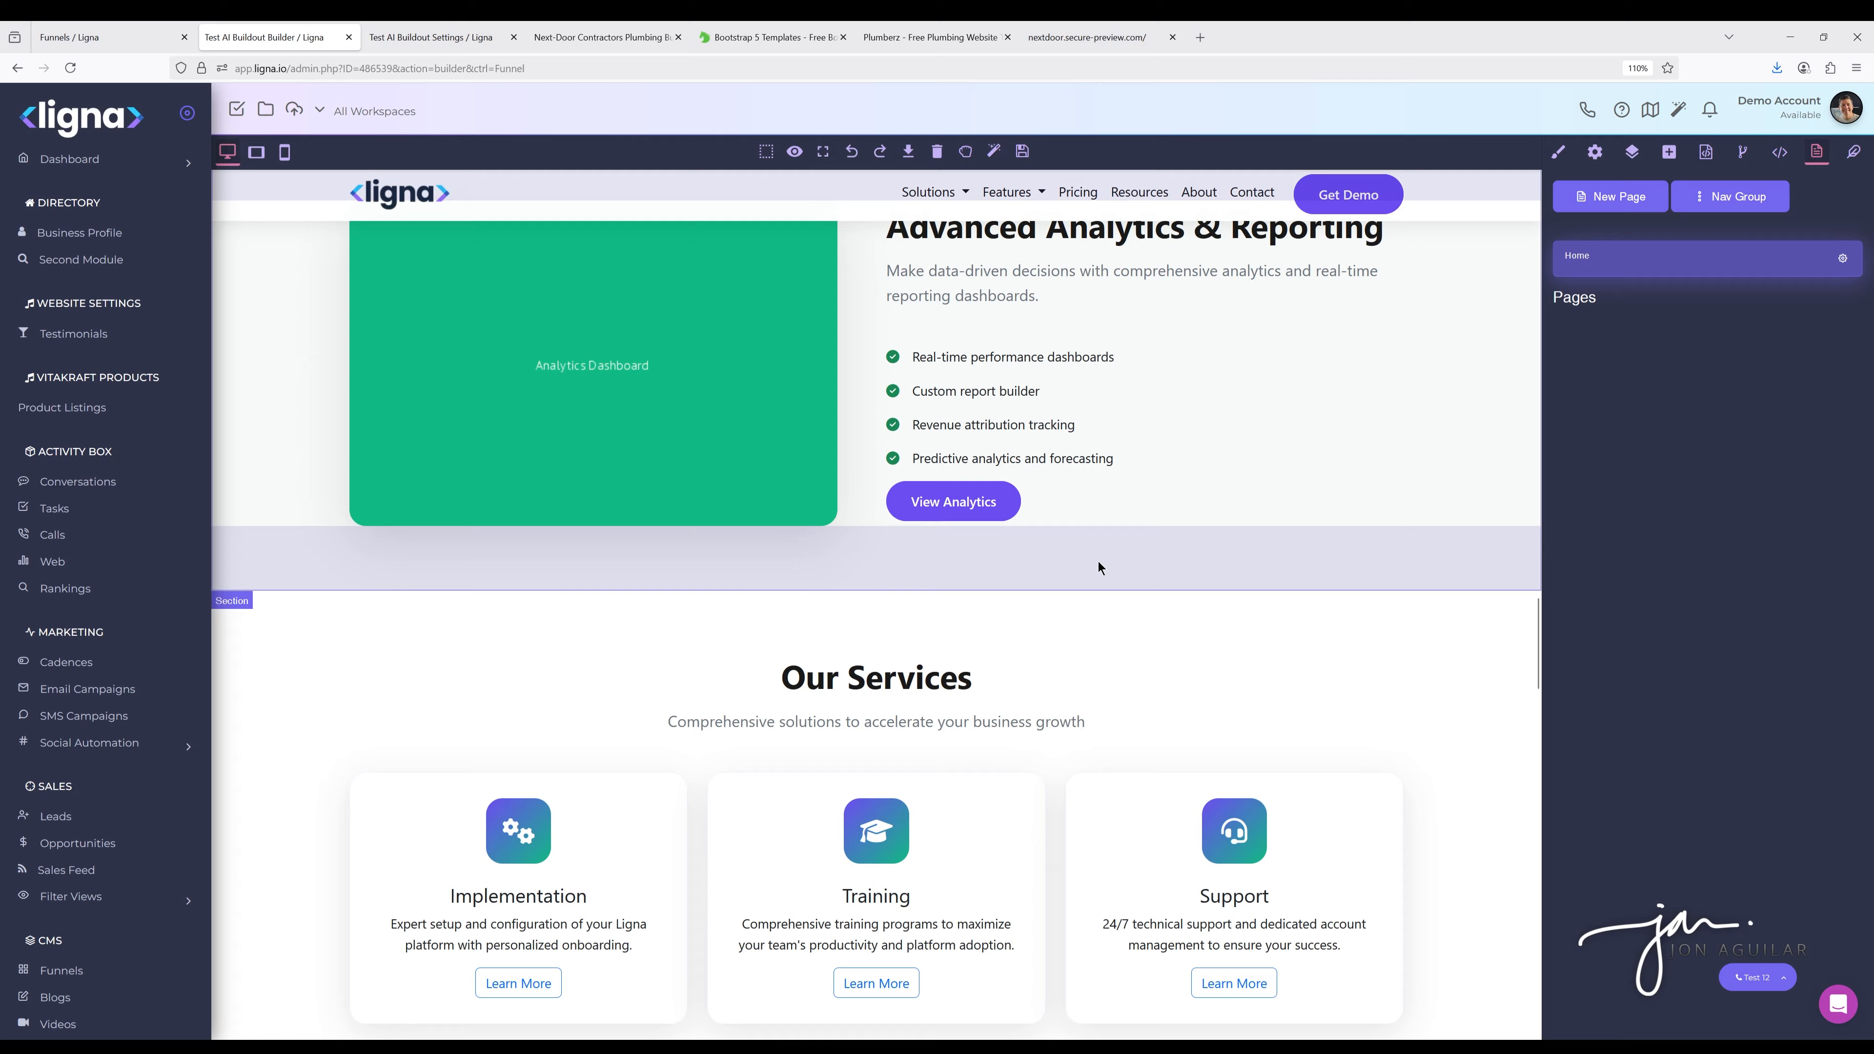
{"action": "scroll", "coordinate": [1098, 566], "scroll_direction": "down", "scroll_amount": 10}
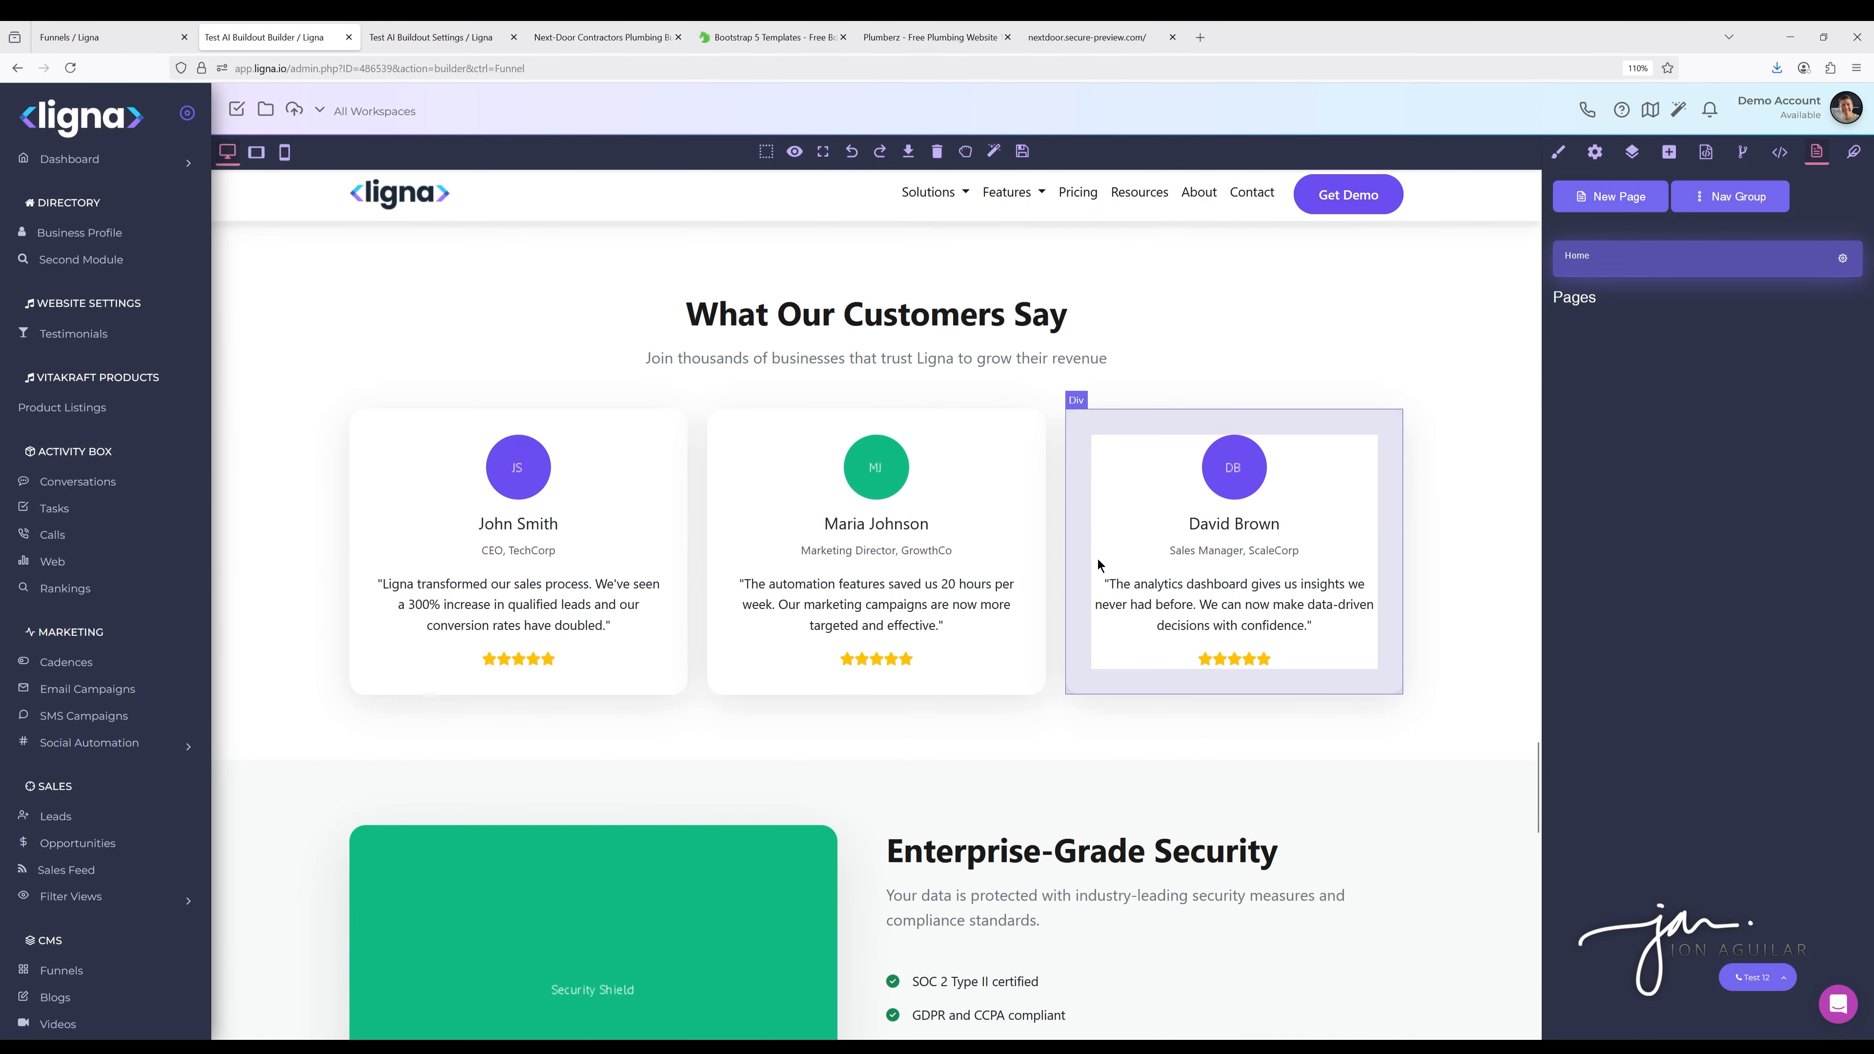
{"action": "scroll", "coordinate": [1098, 566], "scroll_direction": "down", "scroll_amount": 10}
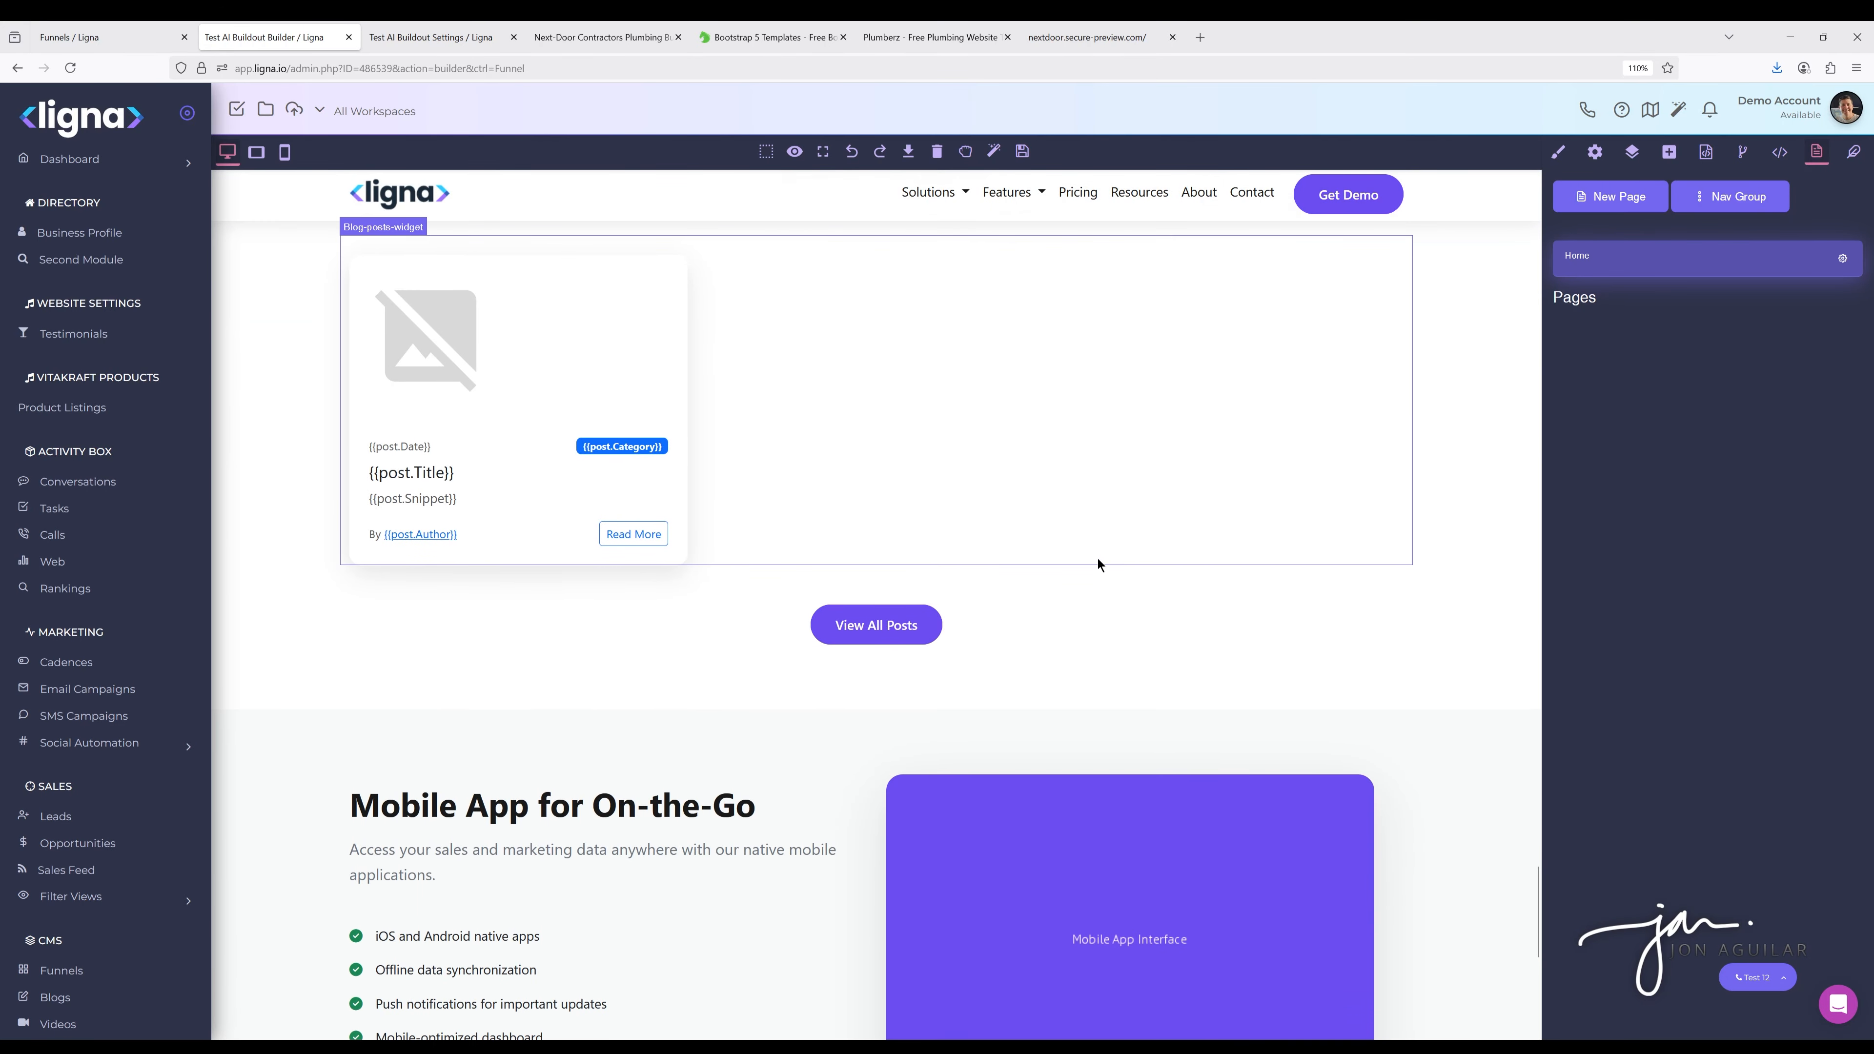
{"action": "scroll", "coordinate": [1100, 560], "scroll_direction": "up", "scroll_amount": 4}
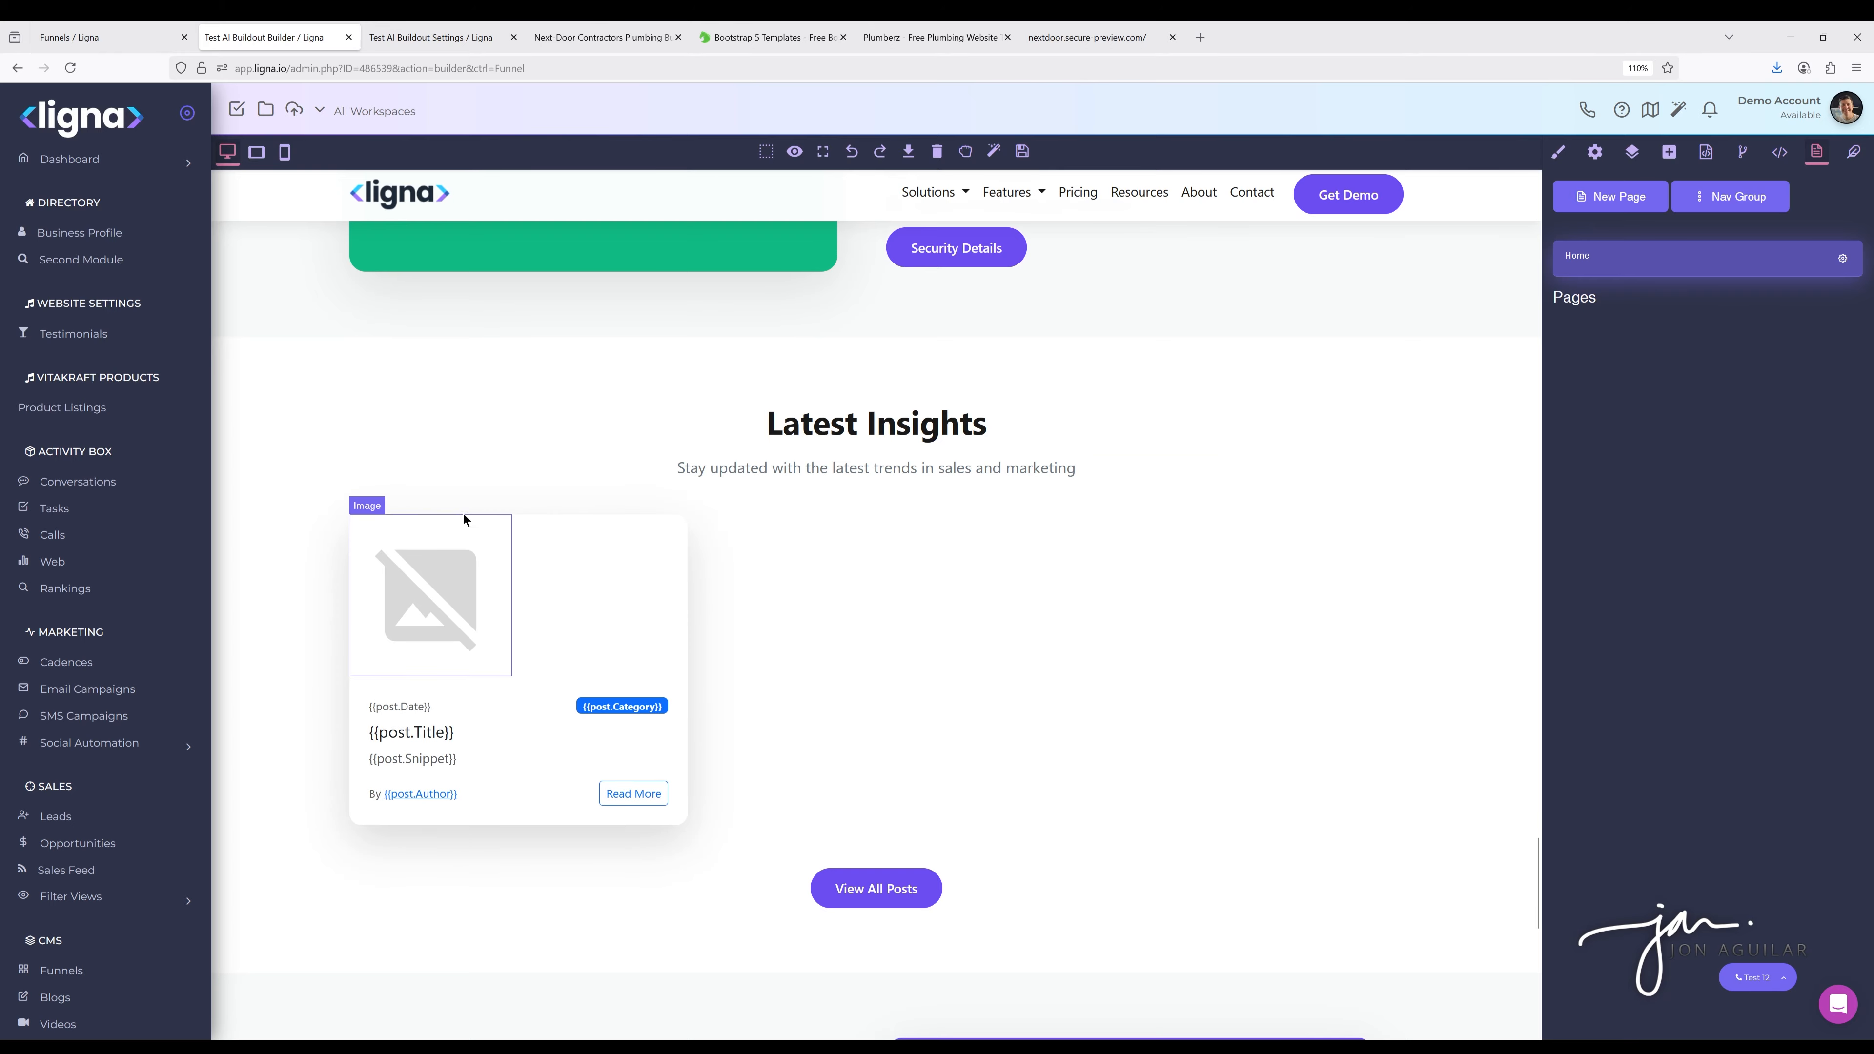
{"action": "scroll", "coordinate": [1043, 586], "scroll_direction": "down", "scroll_amount": 5}
{"action": "scroll", "coordinate": [975, 582], "scroll_direction": "down", "scroll_amount": 4}
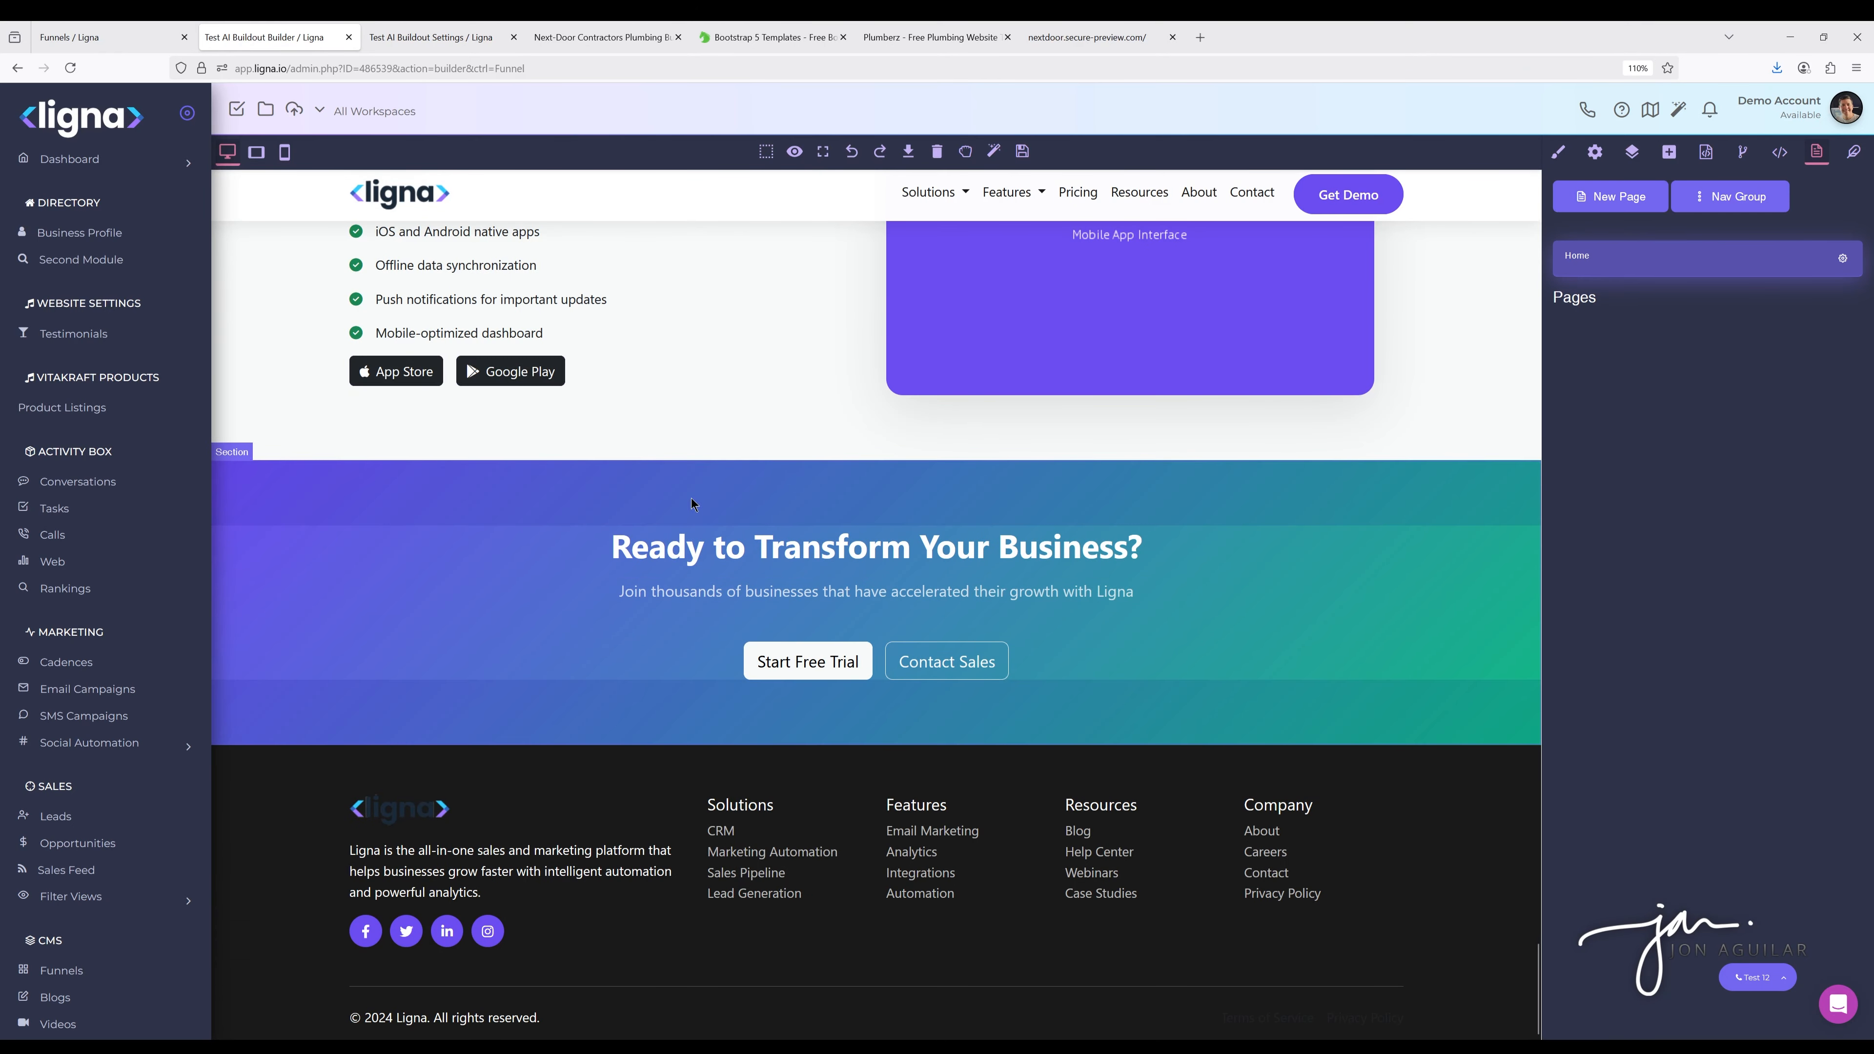
Return to the hero section and examine the Powerful Features for Modern Businesses cards
{"action": "scroll", "coordinate": [852, 674], "scroll_direction": "up", "scroll_amount": 10}
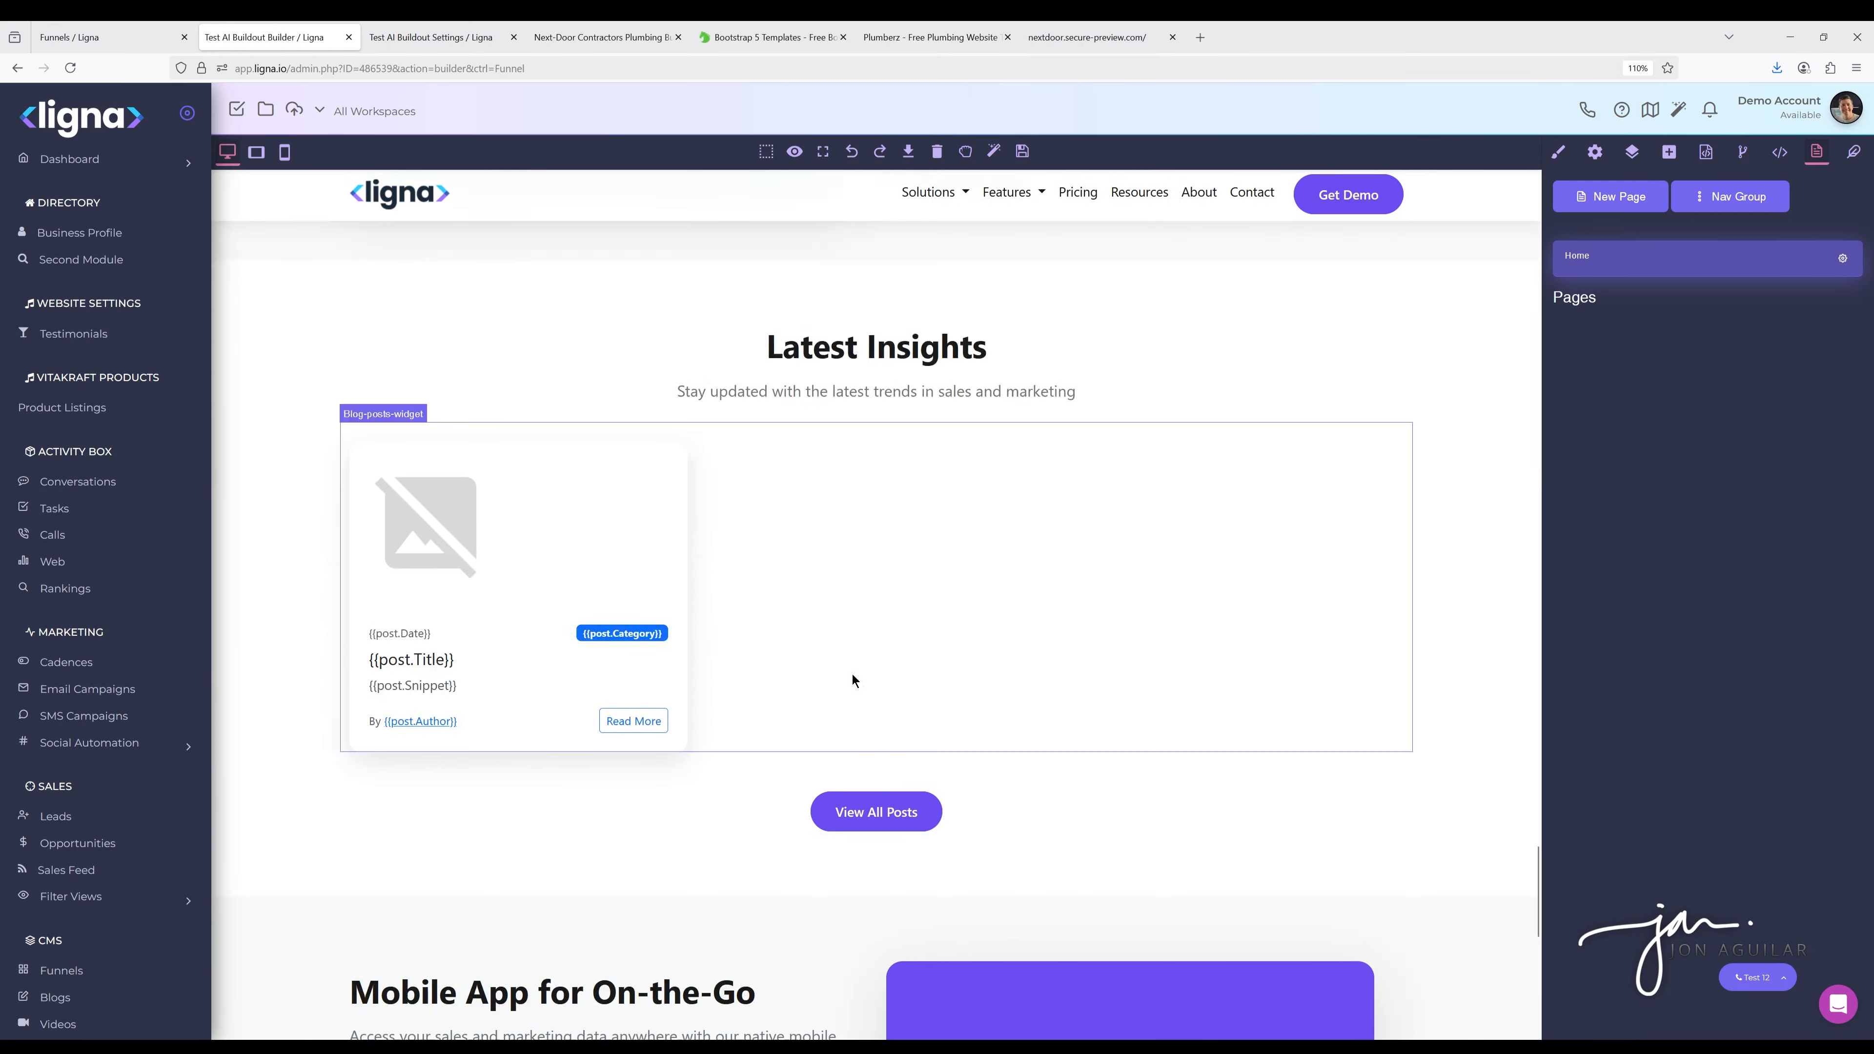
{"action": "scroll", "coordinate": [856, 672], "scroll_direction": "up", "scroll_amount": 15}
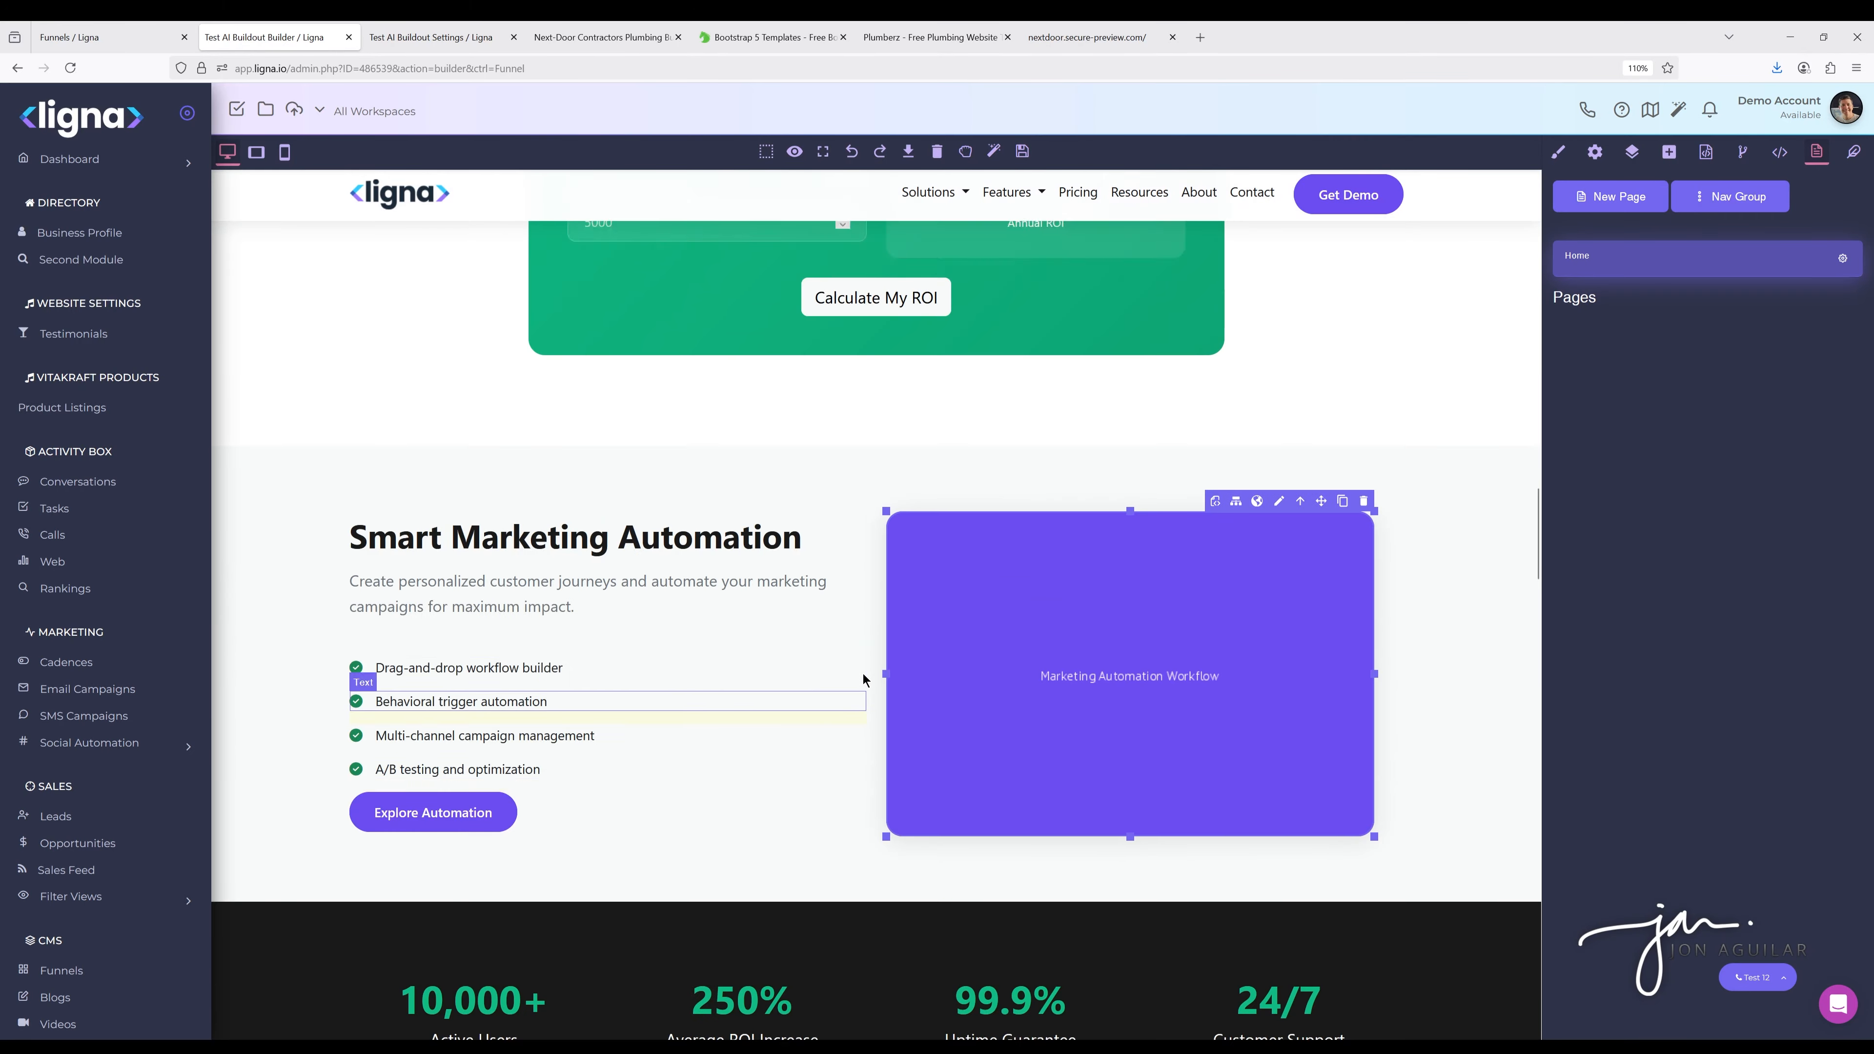
{"action": "scroll", "coordinate": [864, 673], "scroll_direction": "up", "scroll_amount": 10}
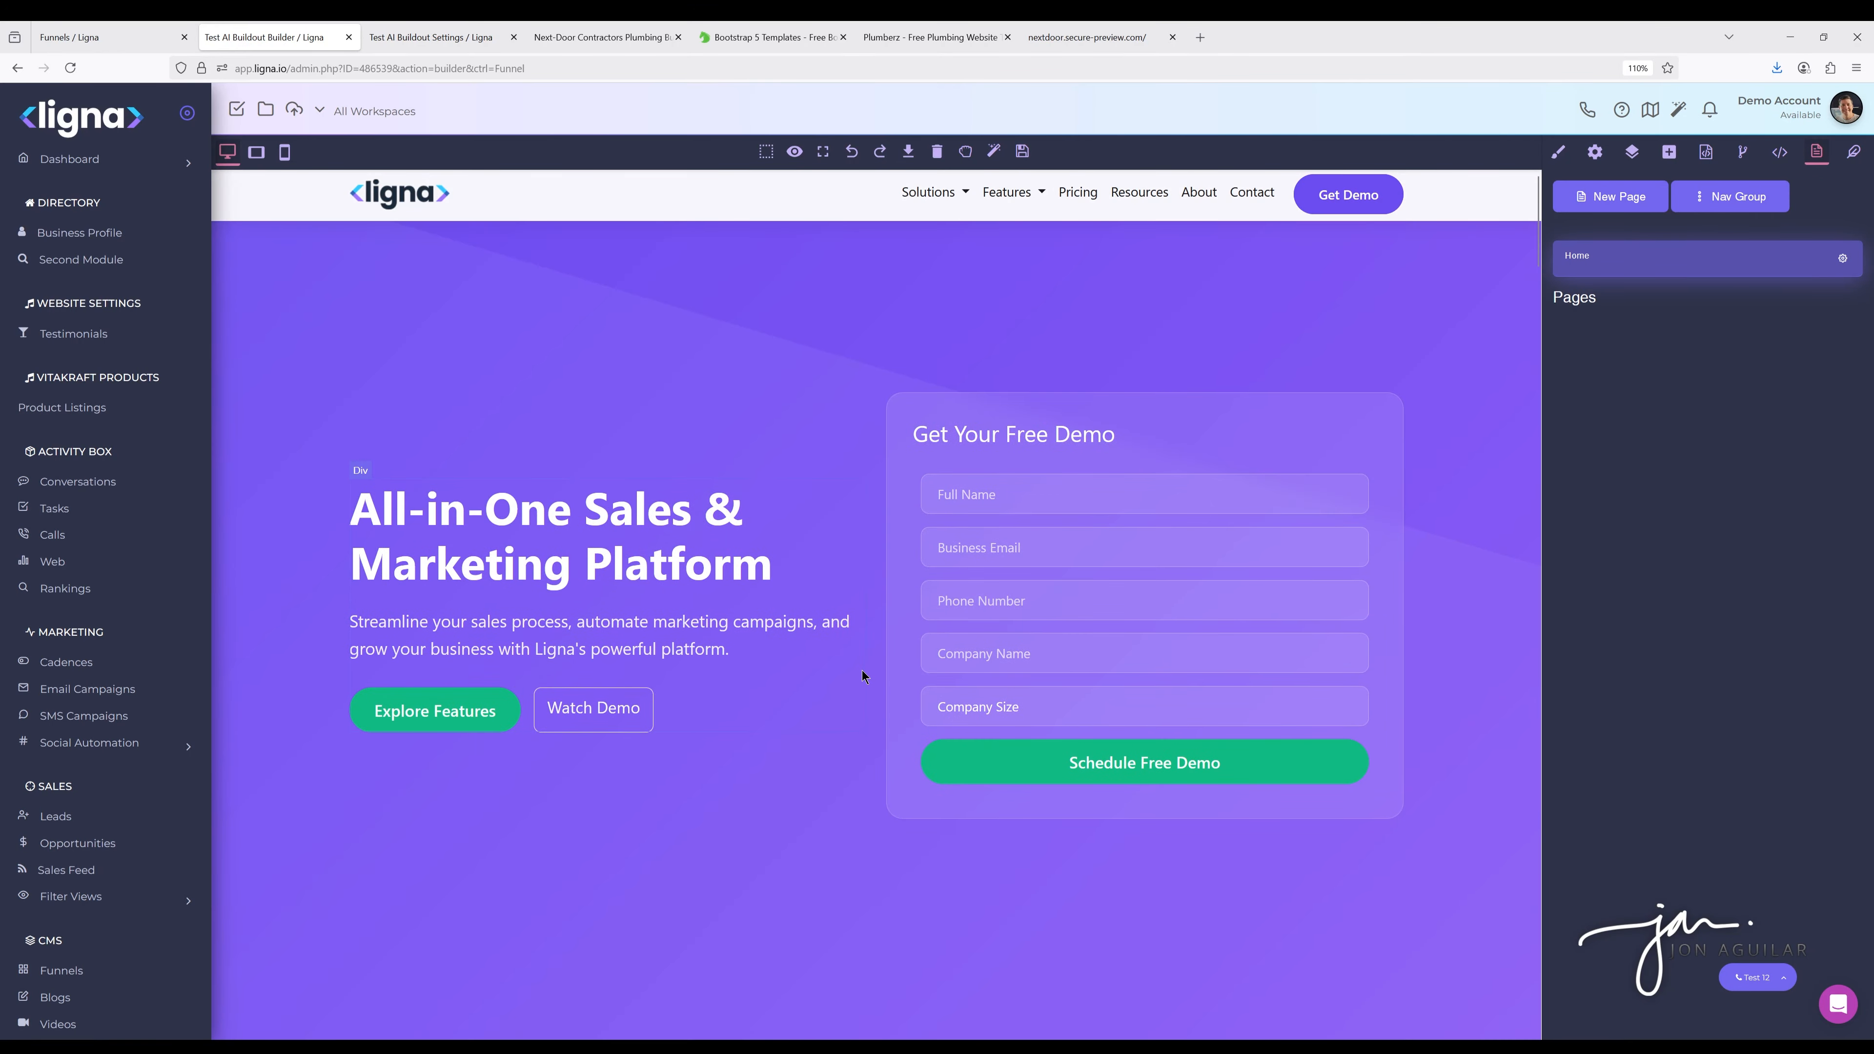
{"action": "scroll", "coordinate": [897, 708], "scroll_direction": "down", "scroll_amount": 10}
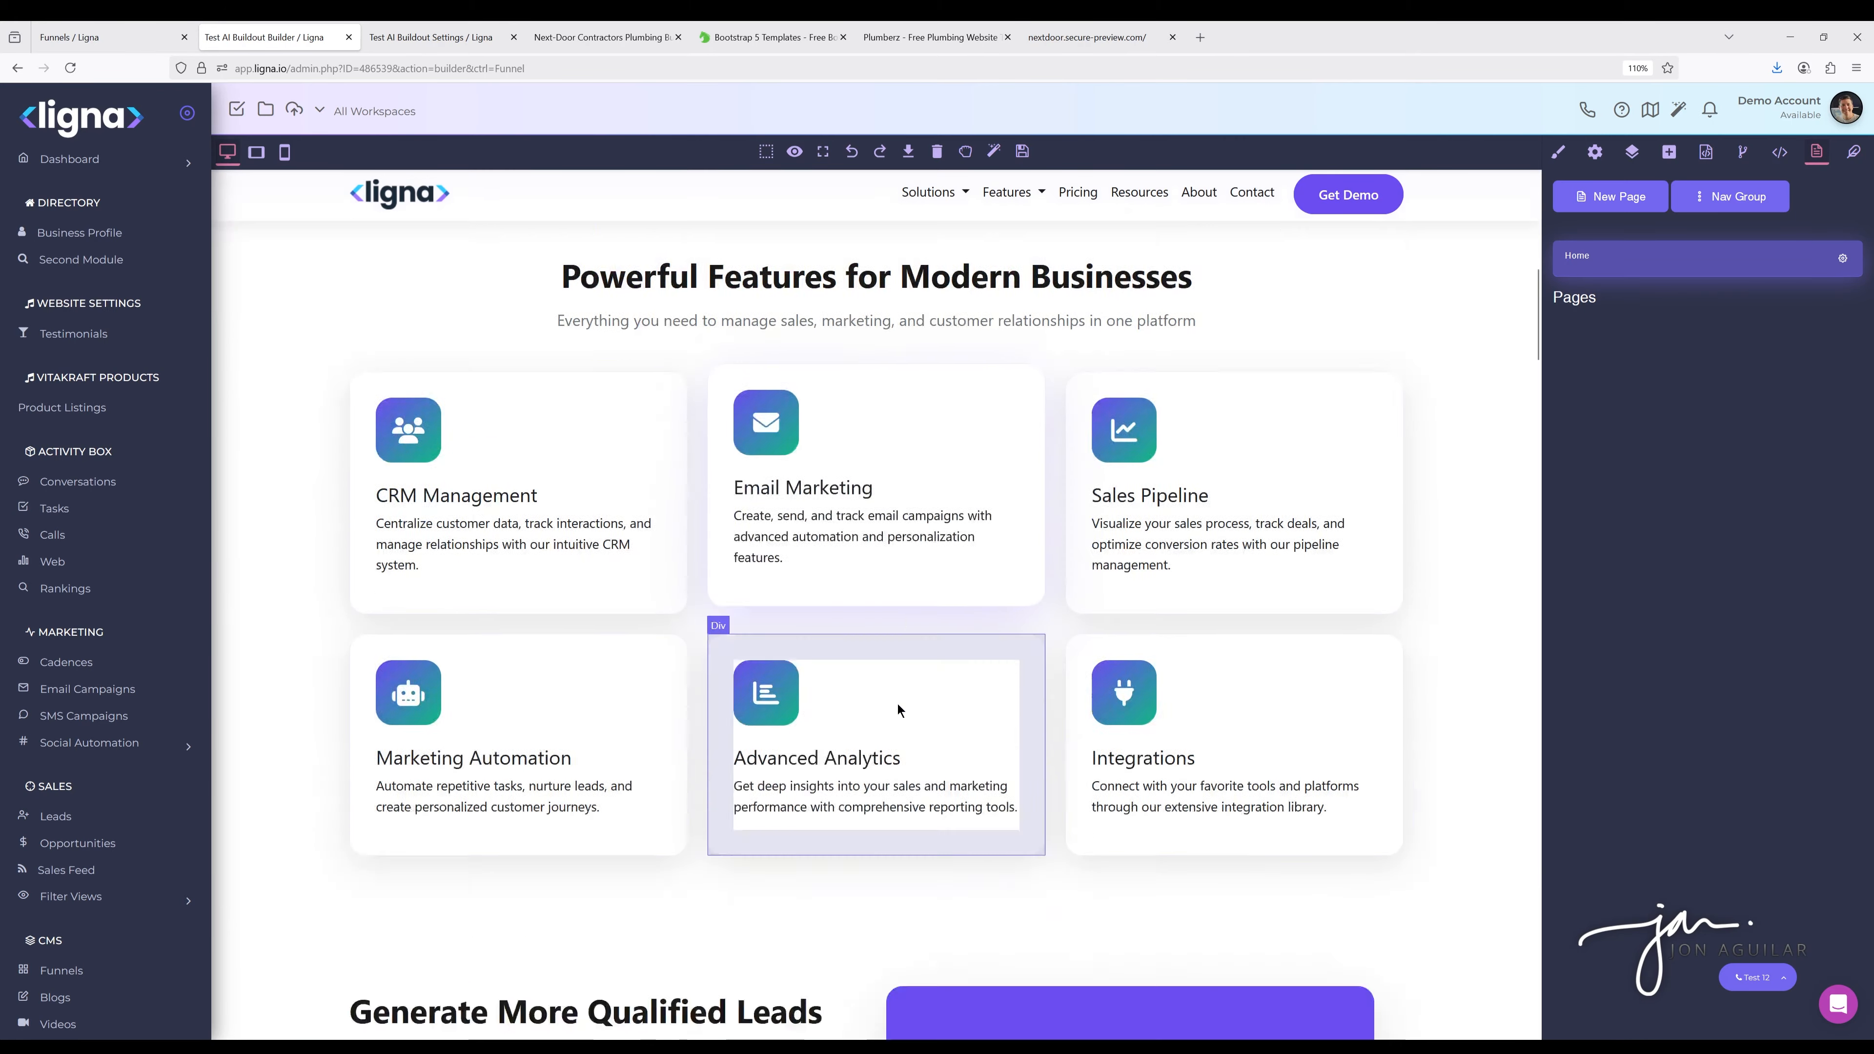
{"action": "scroll", "coordinate": [898, 704], "scroll_direction": "up", "scroll_amount": 5}
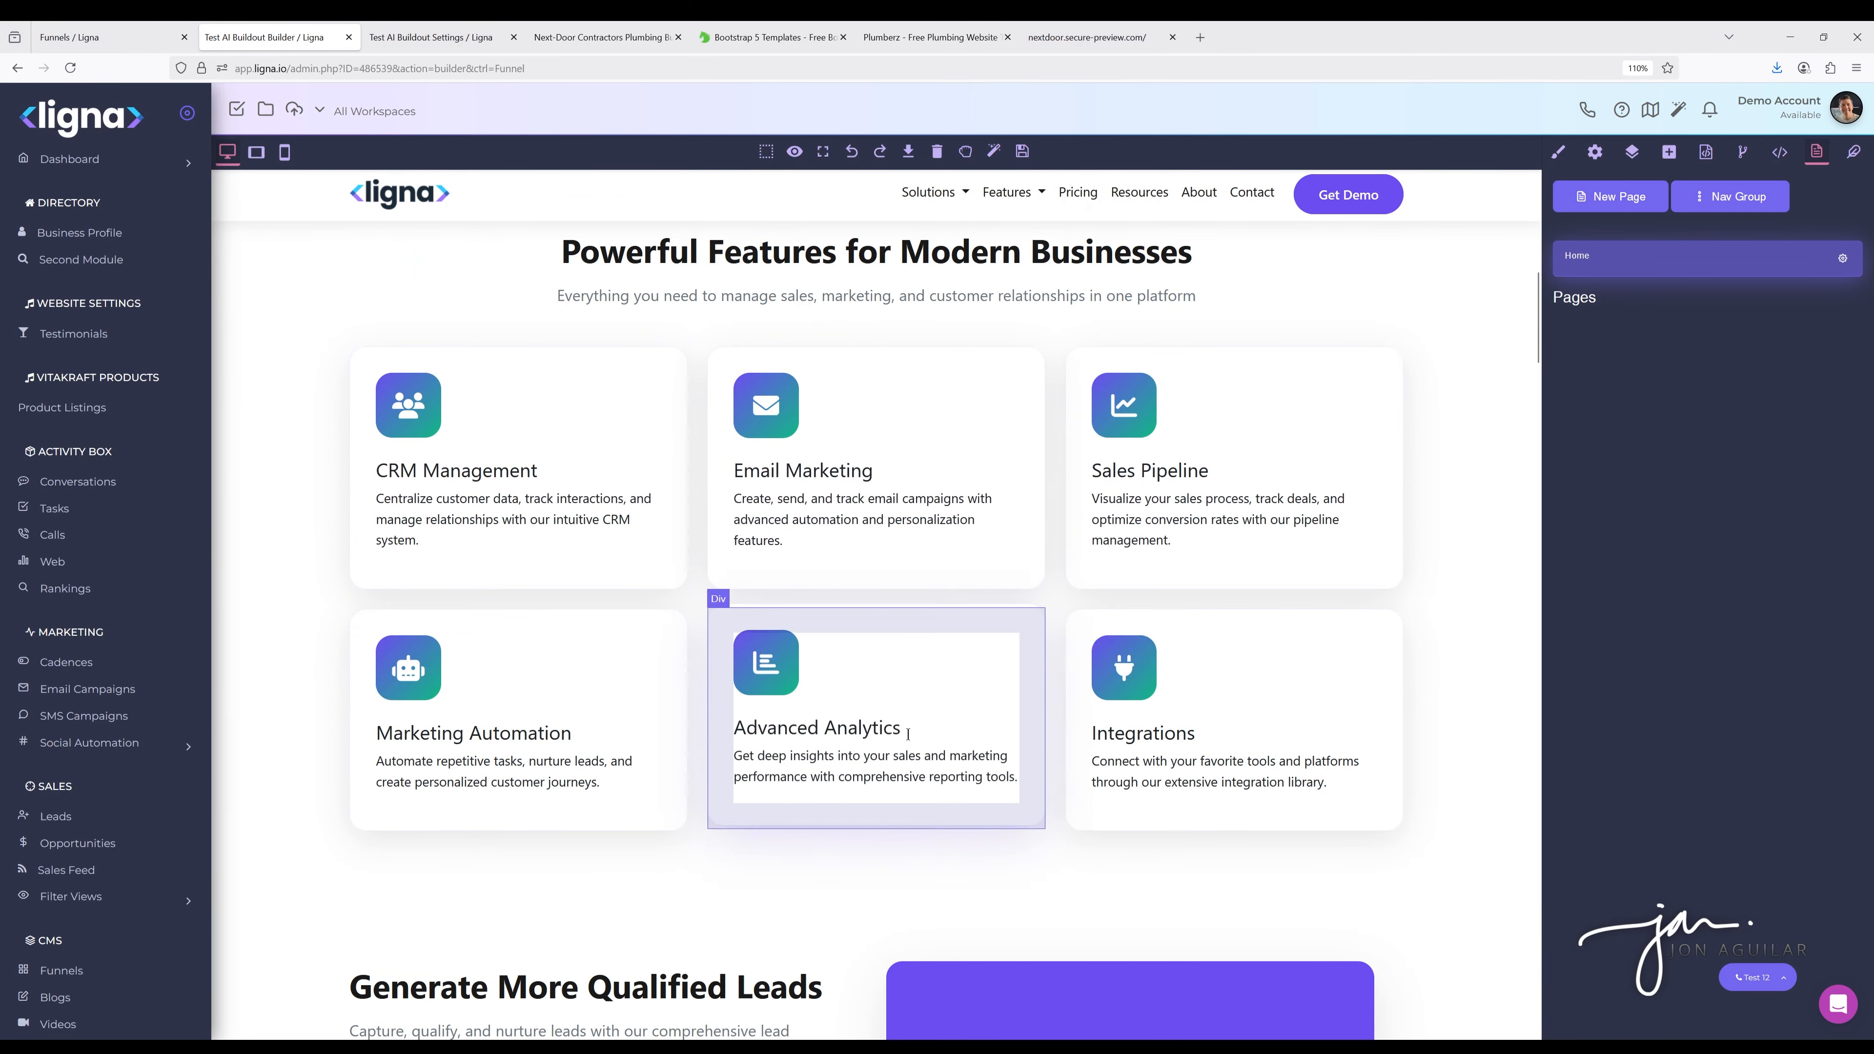
{"action": "scroll", "coordinate": [1002, 600], "scroll_direction": "up", "scroll_amount": 3}
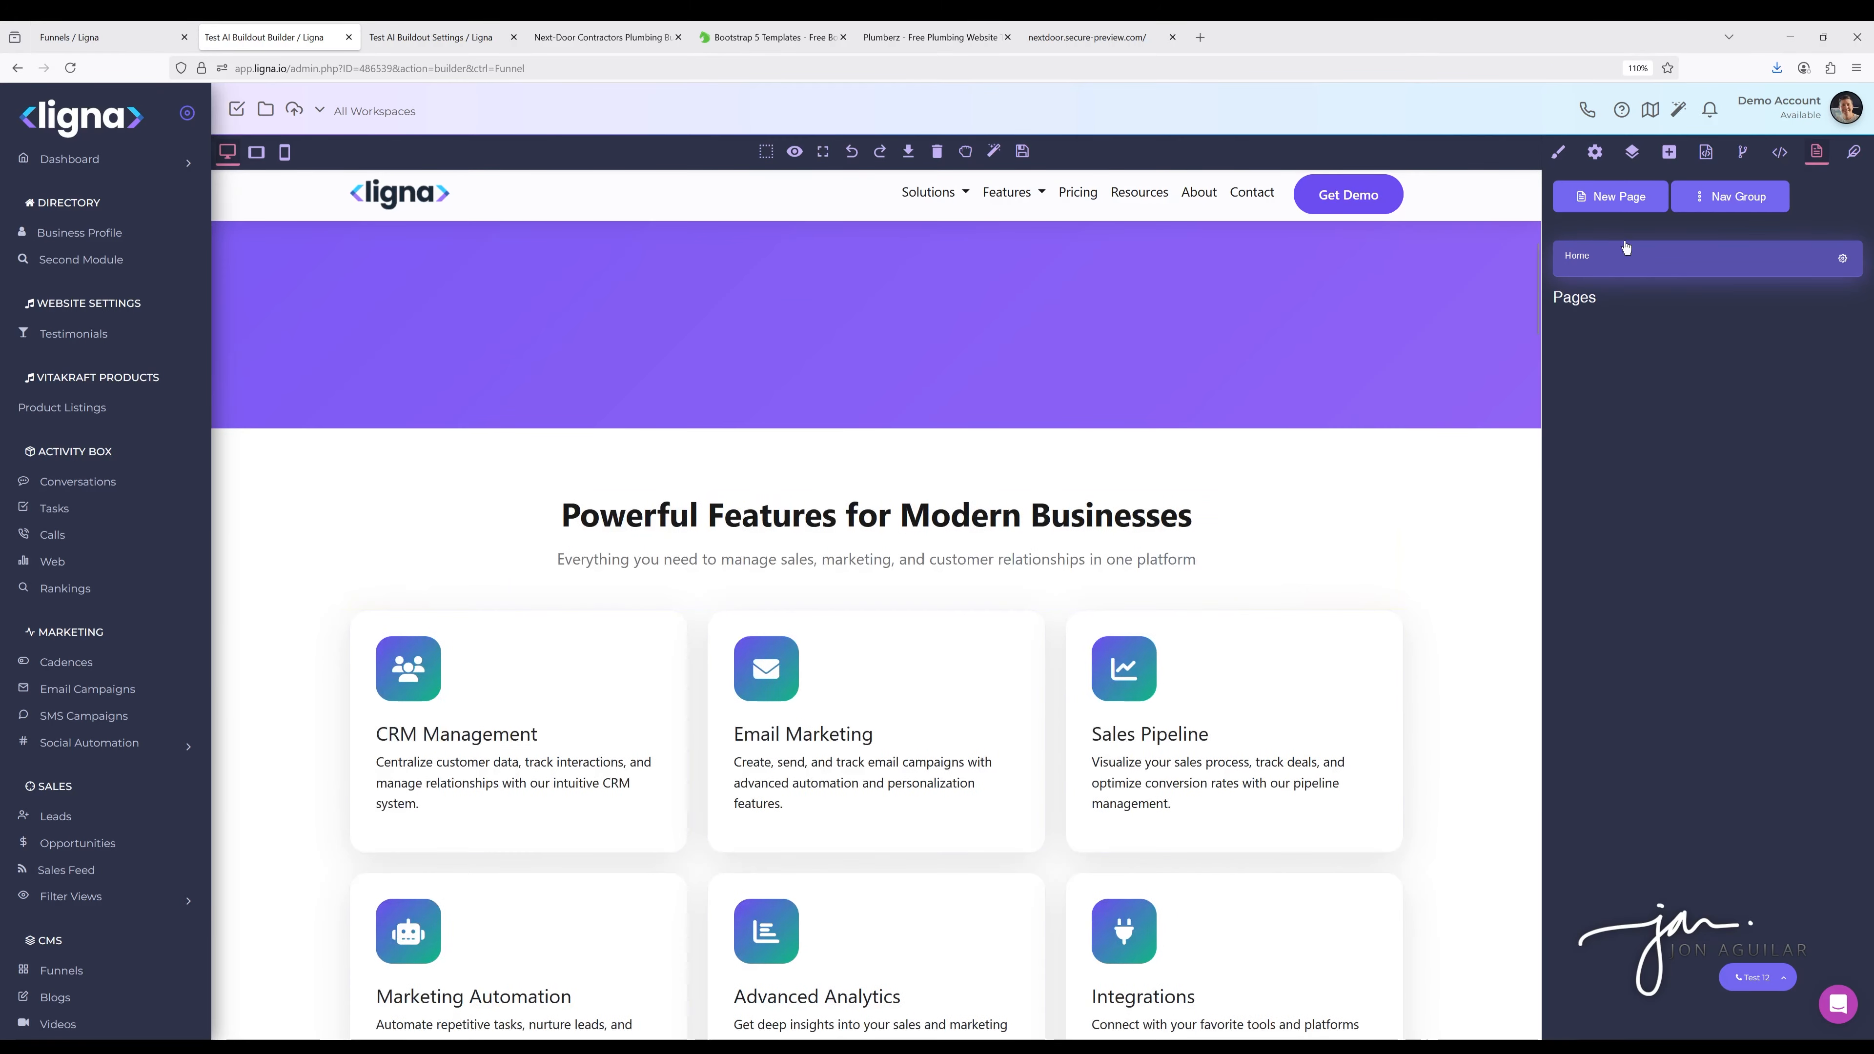
Examine the generated page's head CSS, including its root color variables, and the ROI calculator scripts in the code editor
{"action": "left_click", "coordinate": [1742, 154]}
{"action": "scroll", "coordinate": [1348, 405], "scroll_direction": "down", "scroll_amount": 2}
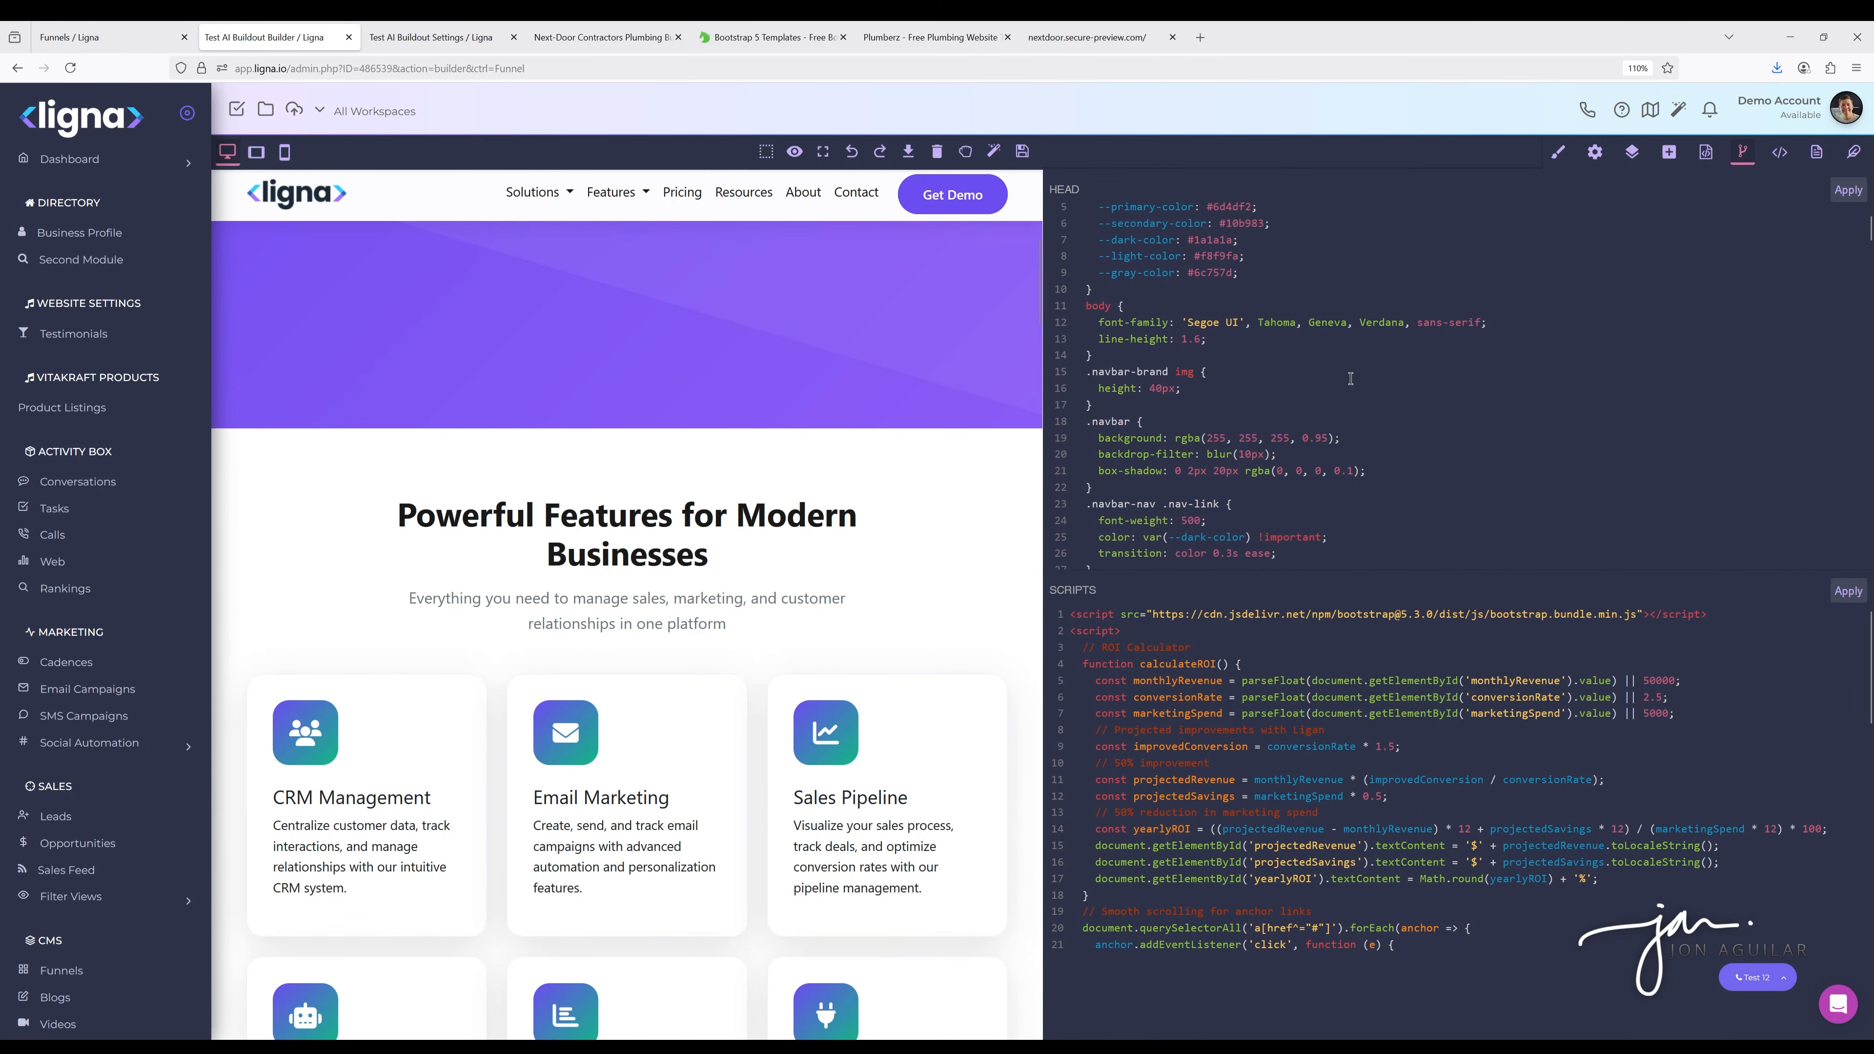
{"action": "scroll", "coordinate": [1345, 369], "scroll_direction": "up", "scroll_amount": 2}
{"action": "scroll", "coordinate": [1321, 391], "scroll_direction": "down", "scroll_amount": 20}
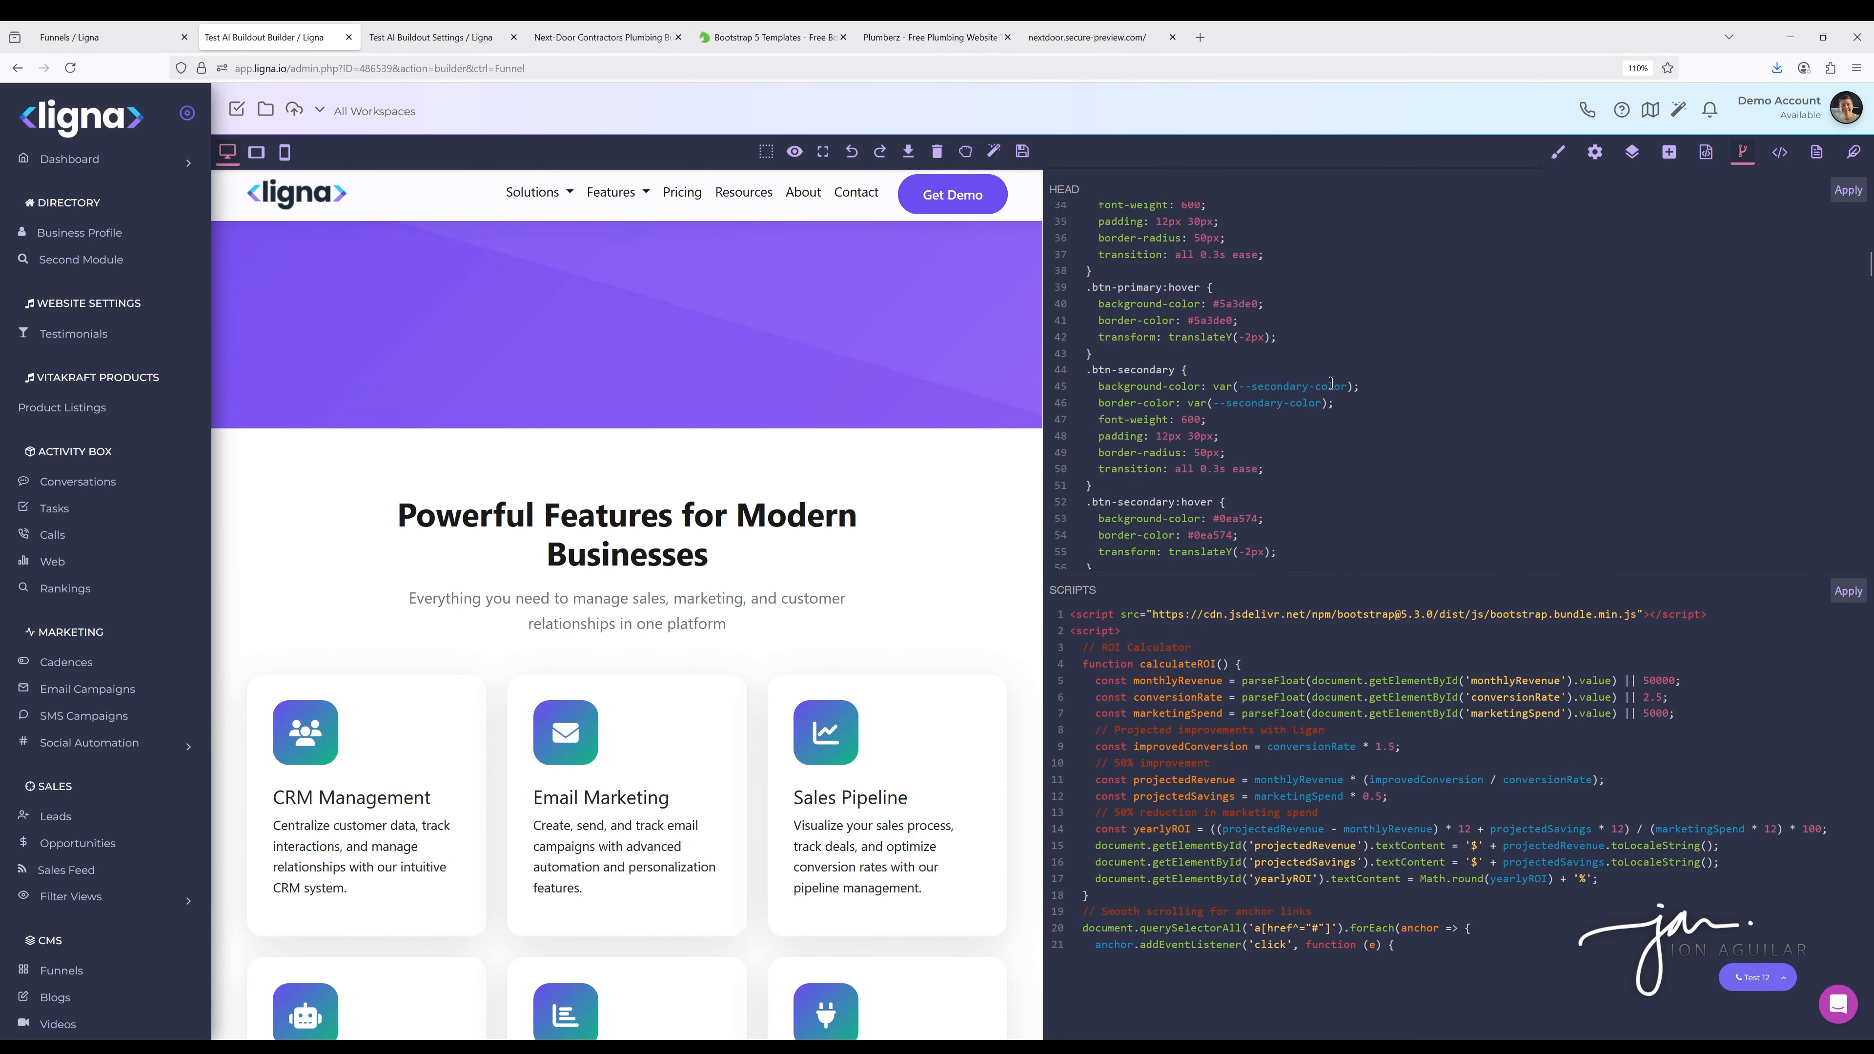
{"action": "scroll", "coordinate": [1331, 418], "scroll_direction": "down", "scroll_amount": 15}
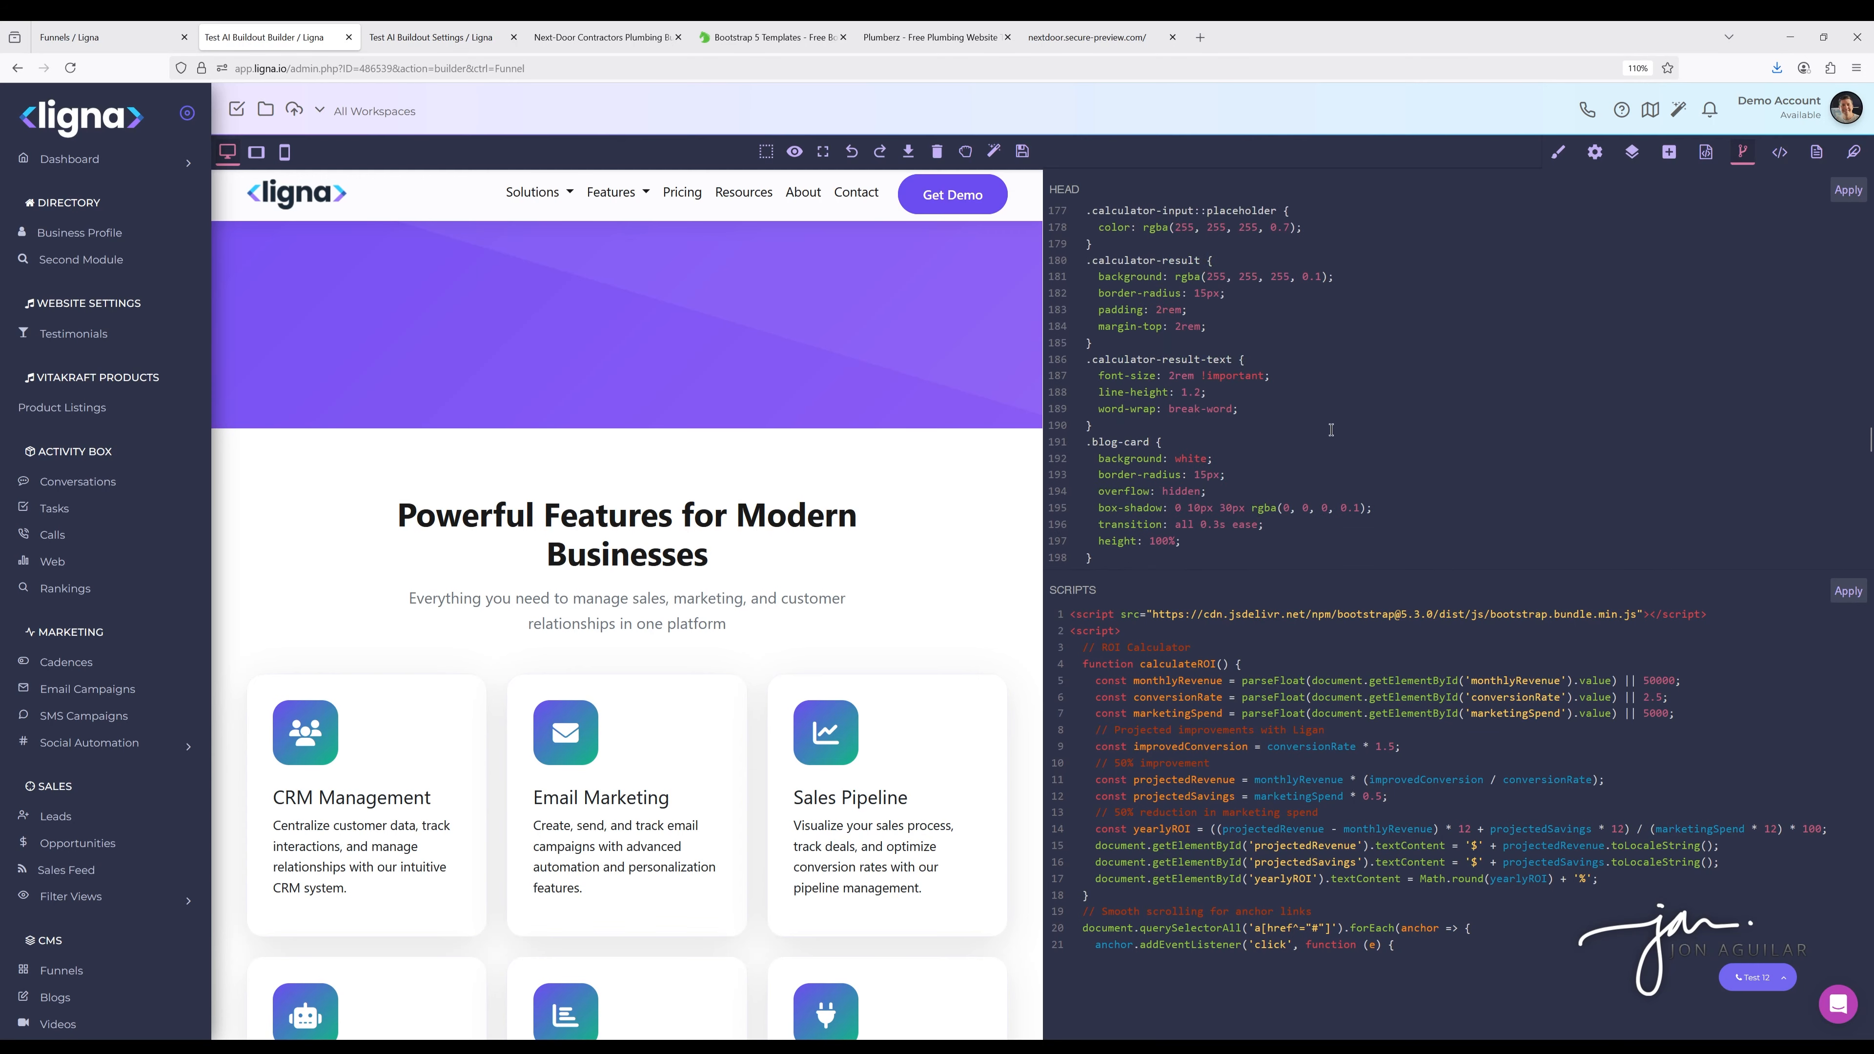
{"action": "scroll", "coordinate": [1325, 734], "scroll_direction": "down", "scroll_amount": 7}
{"action": "scroll", "coordinate": [1324, 734], "scroll_direction": "up", "scroll_amount": 7}
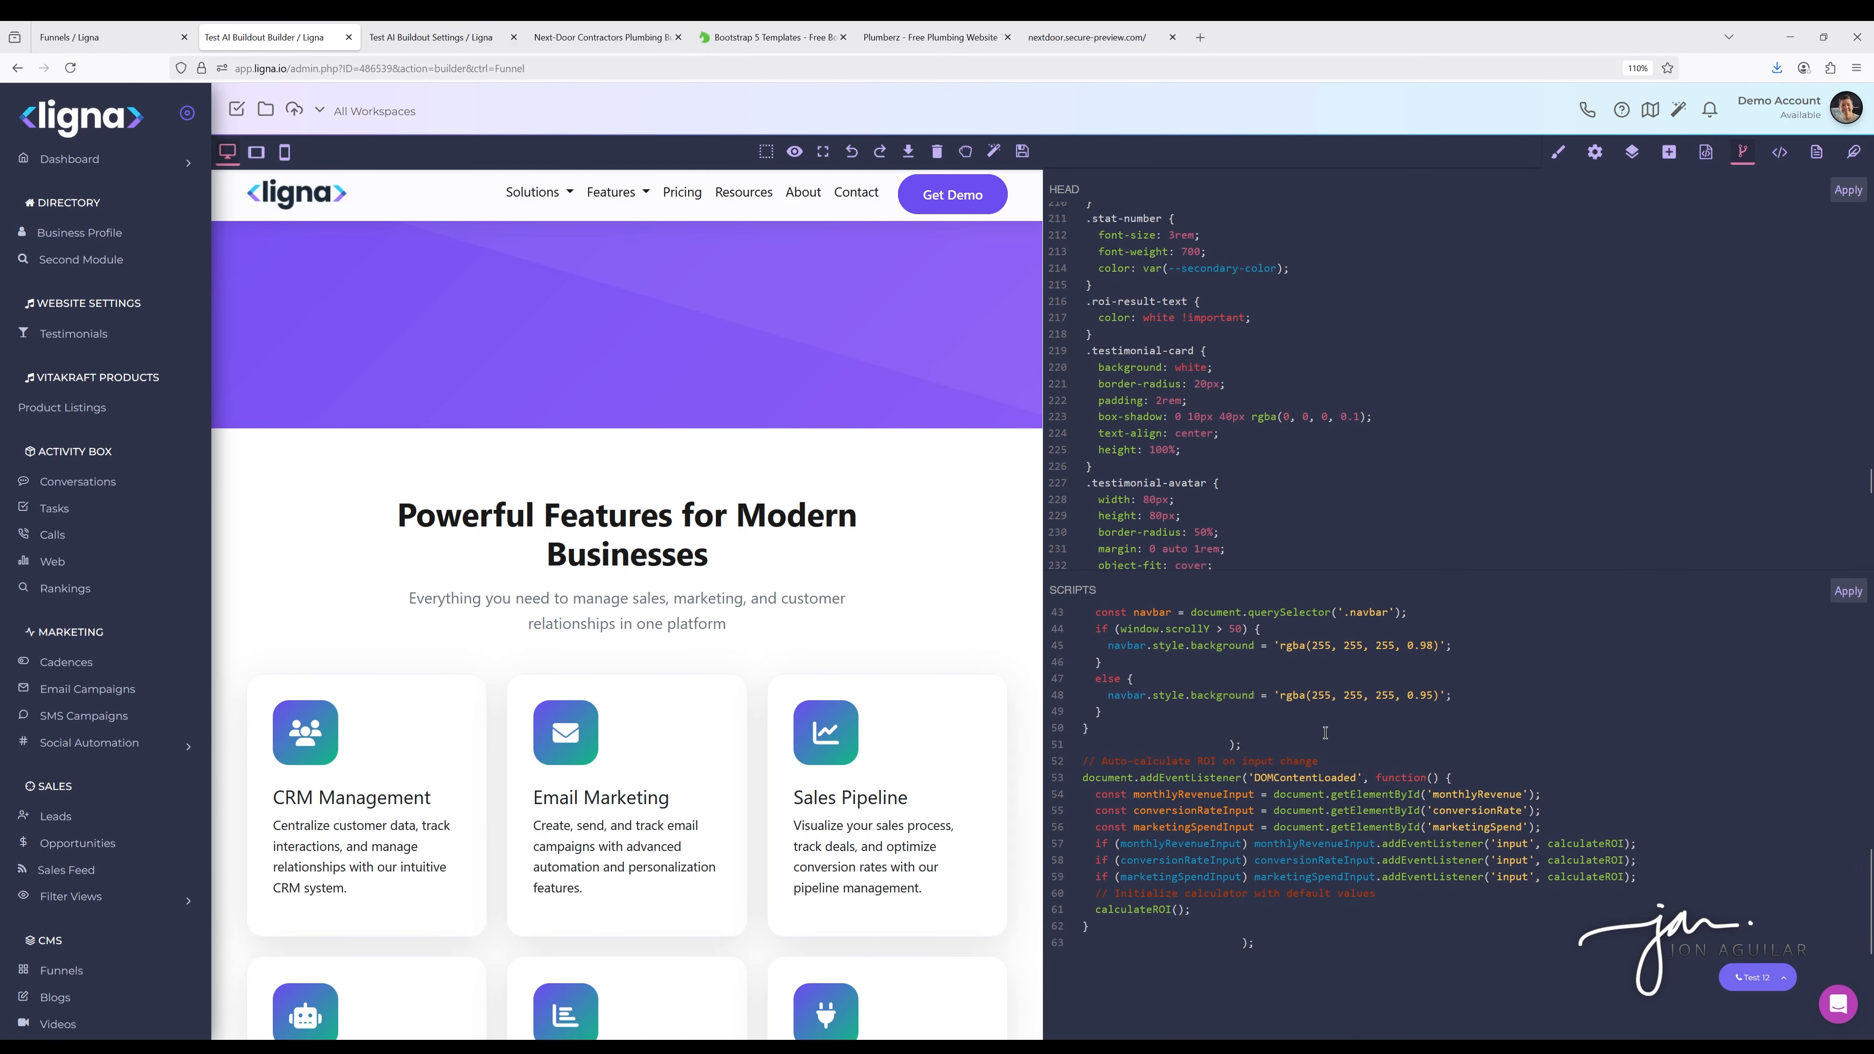
Close the code editor, return to the hero section, and check the page list and the Solutions and Features navigation dropdowns
{"action": "left_click", "coordinate": [1743, 150]}
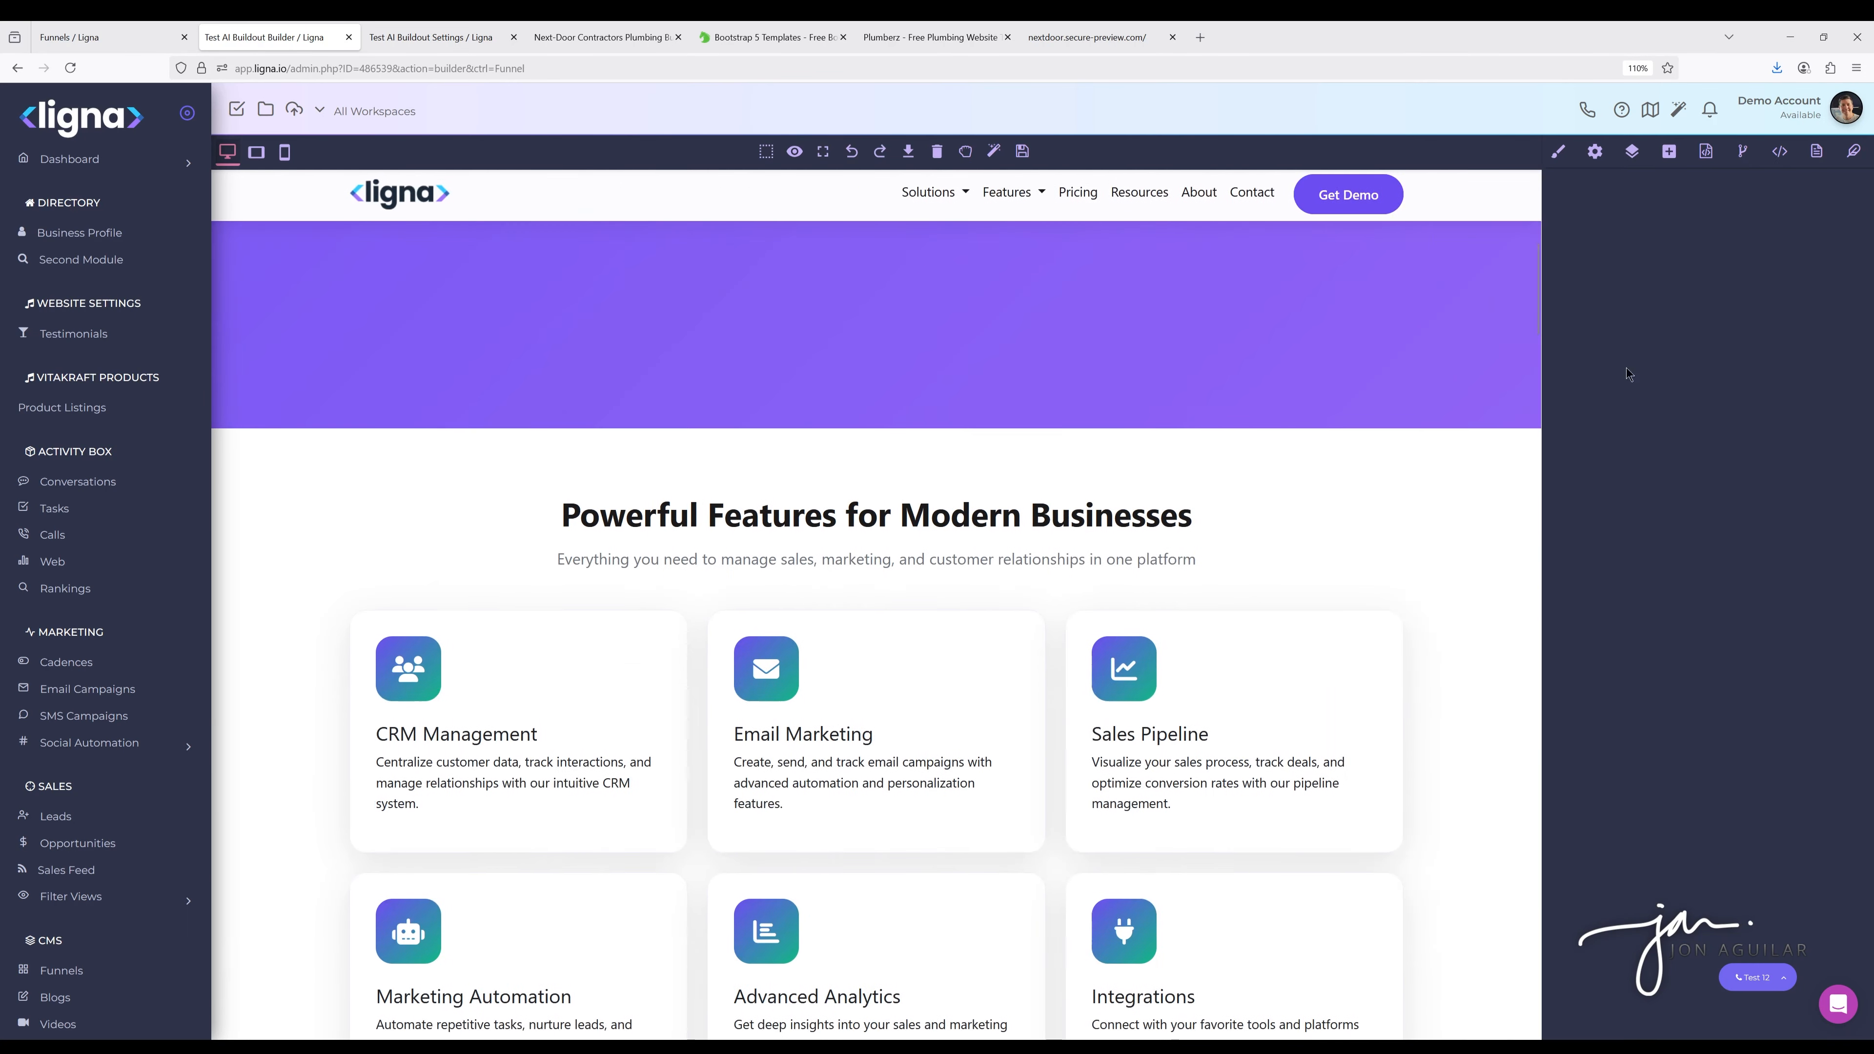
{"action": "scroll", "coordinate": [1180, 562], "scroll_direction": "up", "scroll_amount": 5}
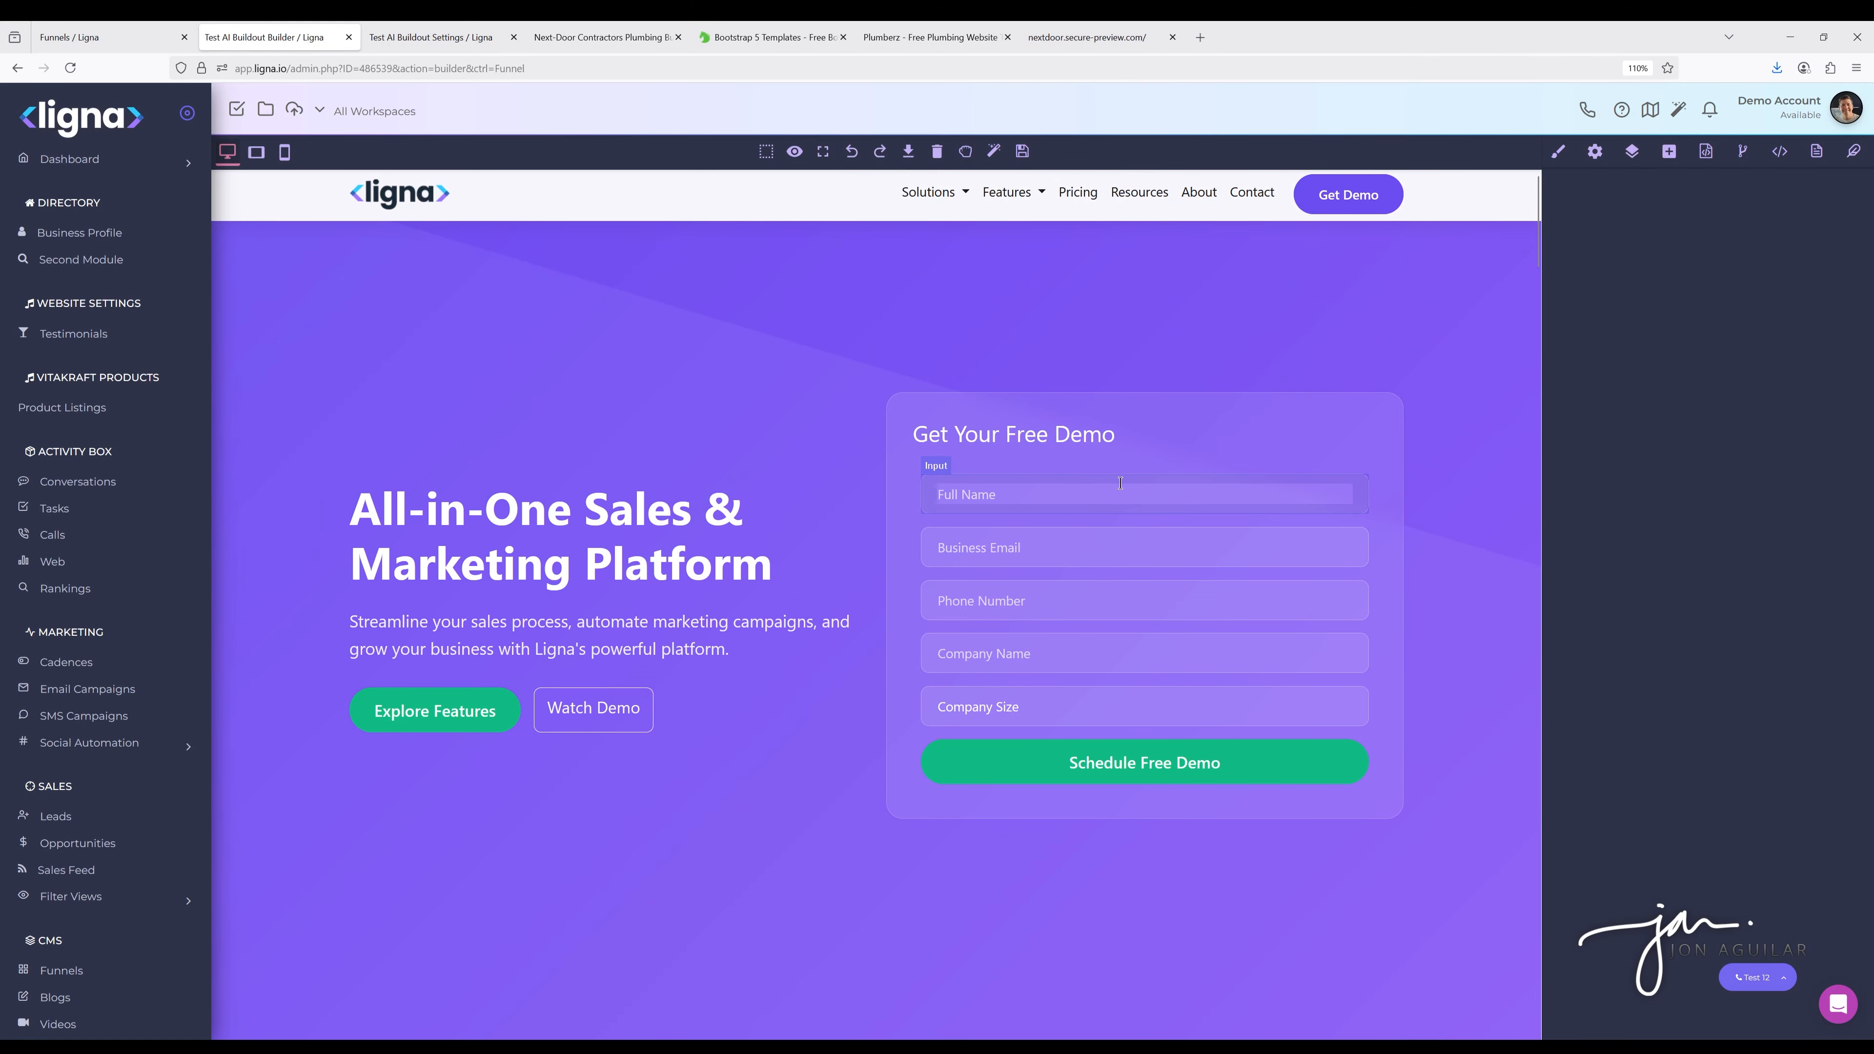
{"action": "left_click", "coordinate": [1816, 152]}
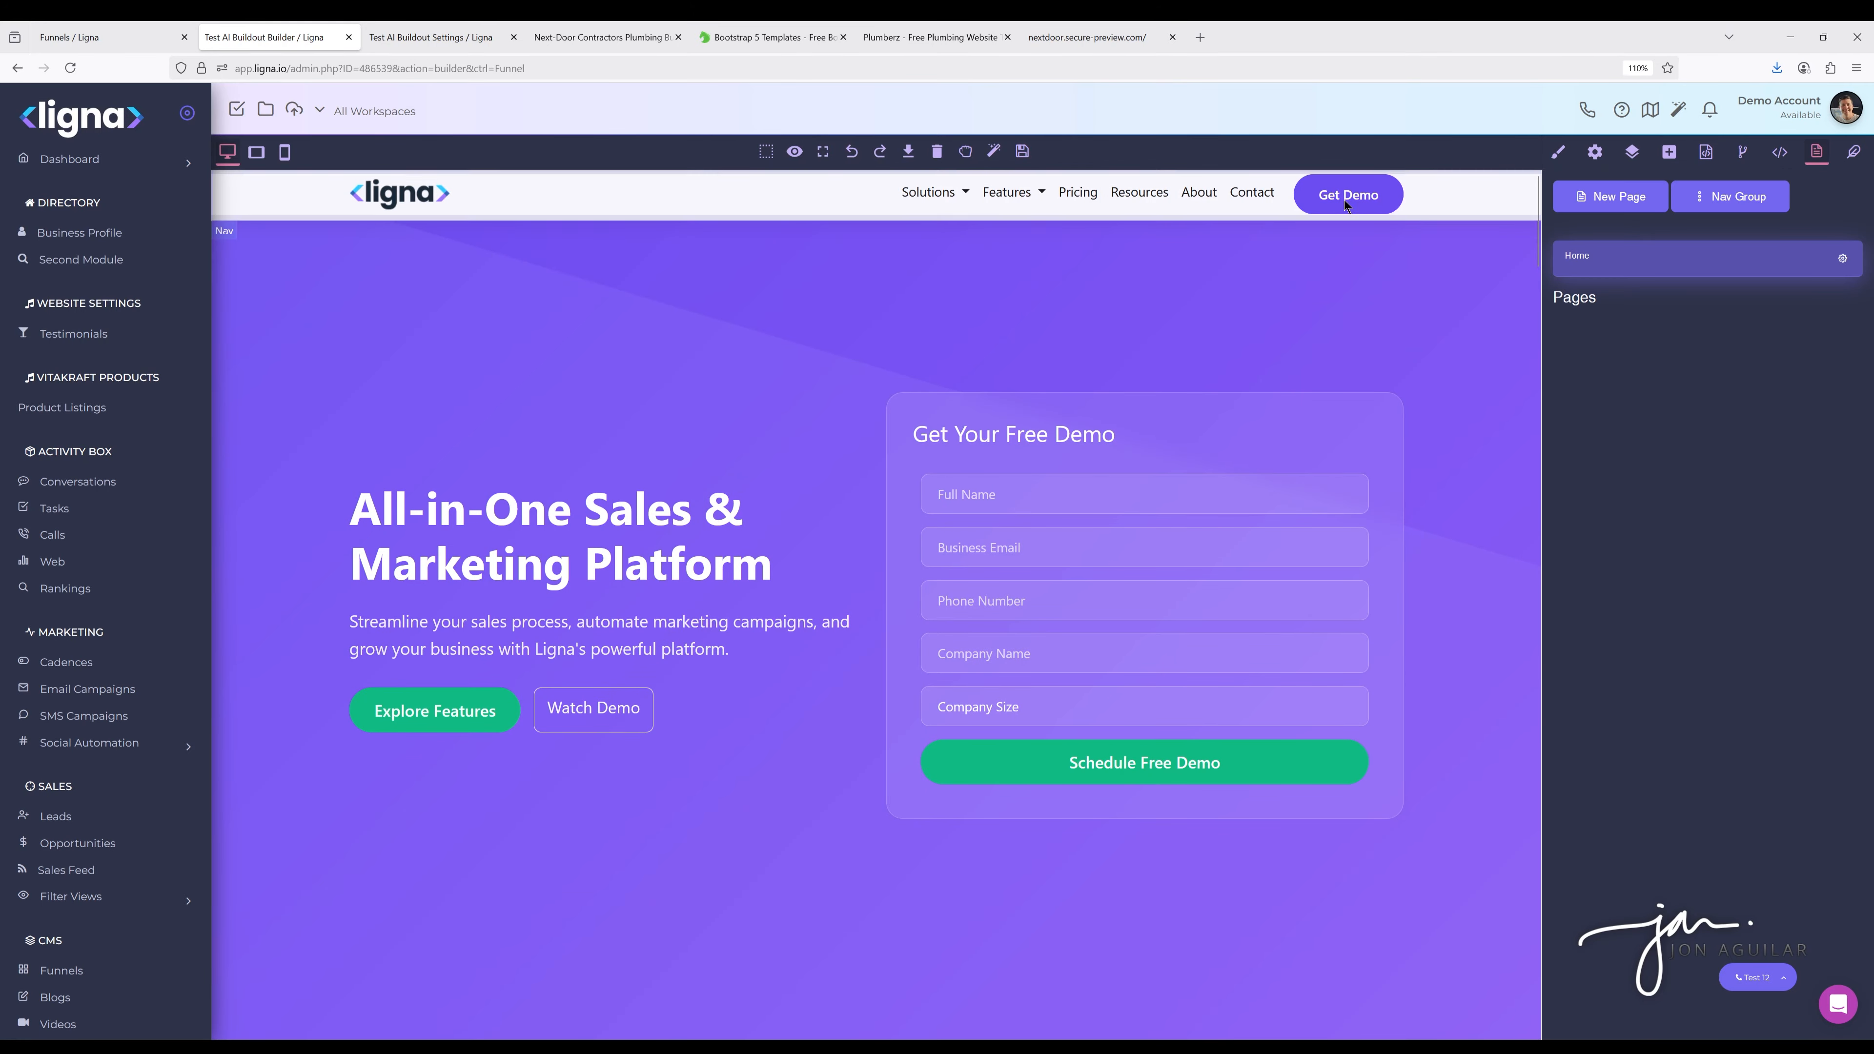
{"action": "left_click", "coordinate": [968, 203]}
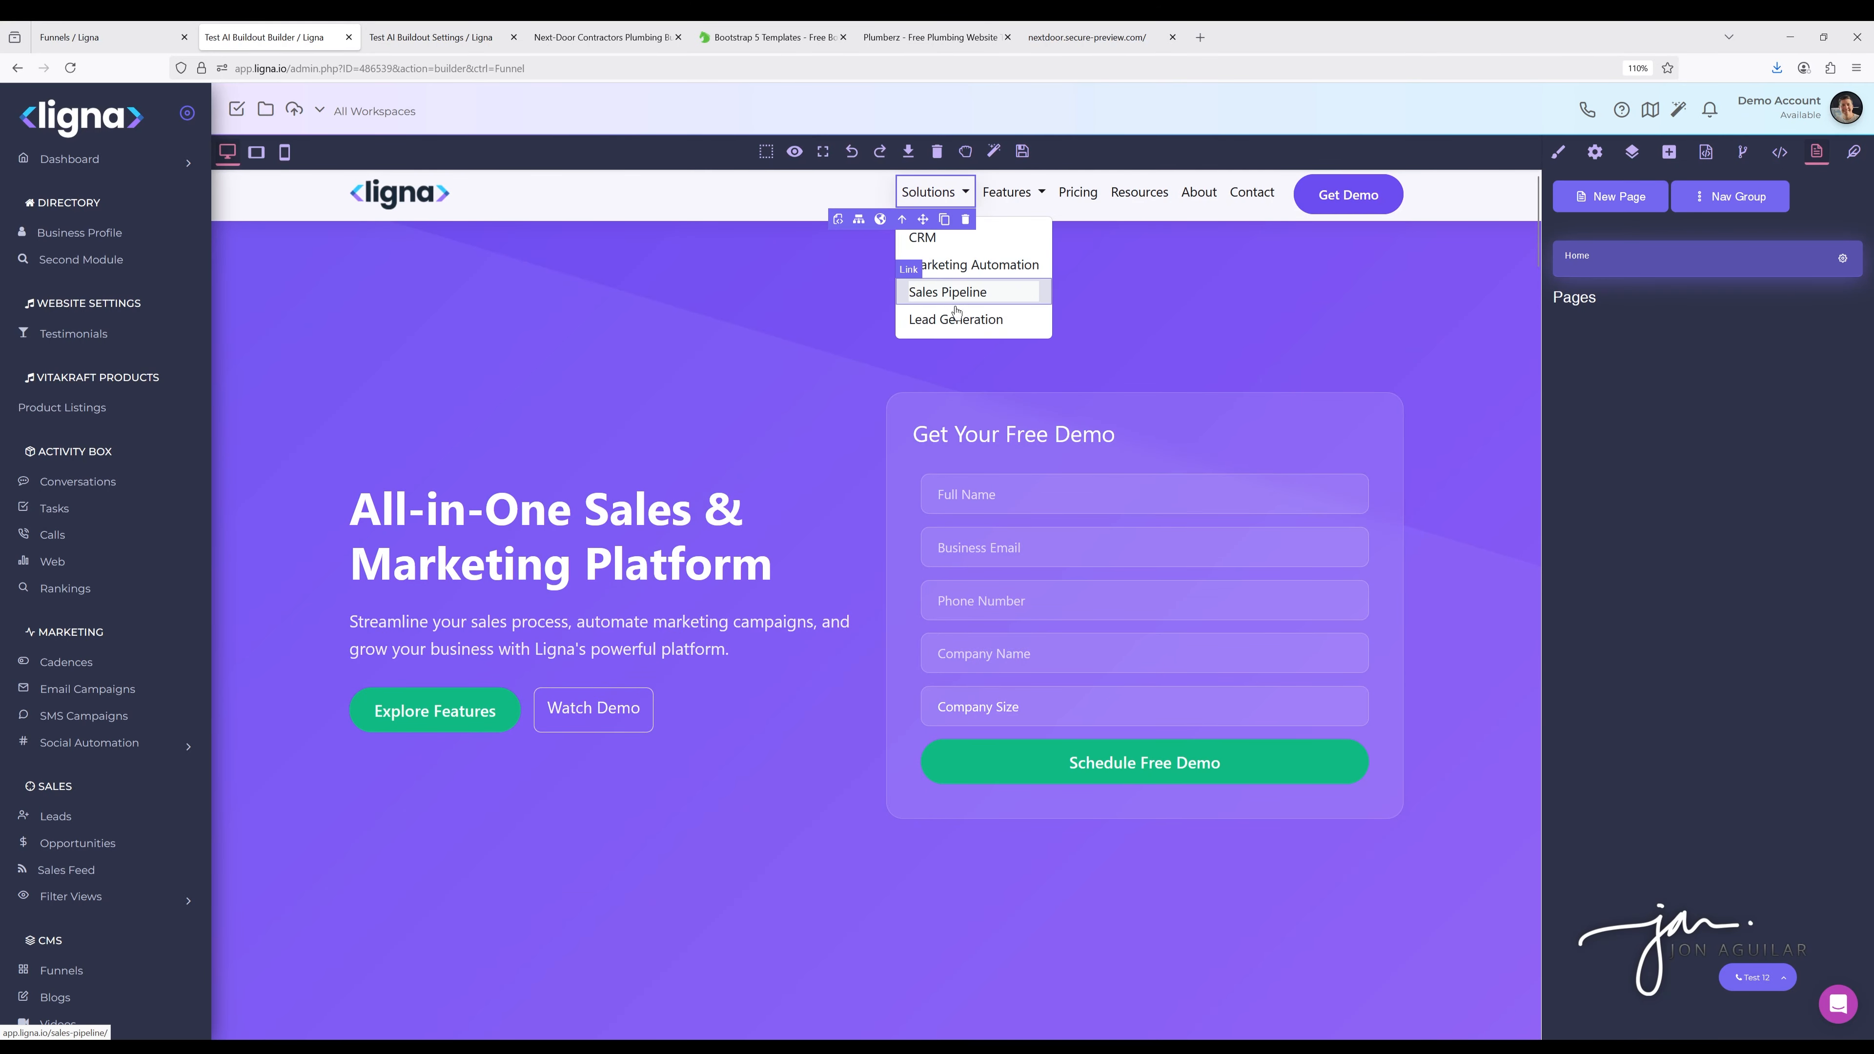
{"action": "left_click", "coordinate": [1013, 202]}
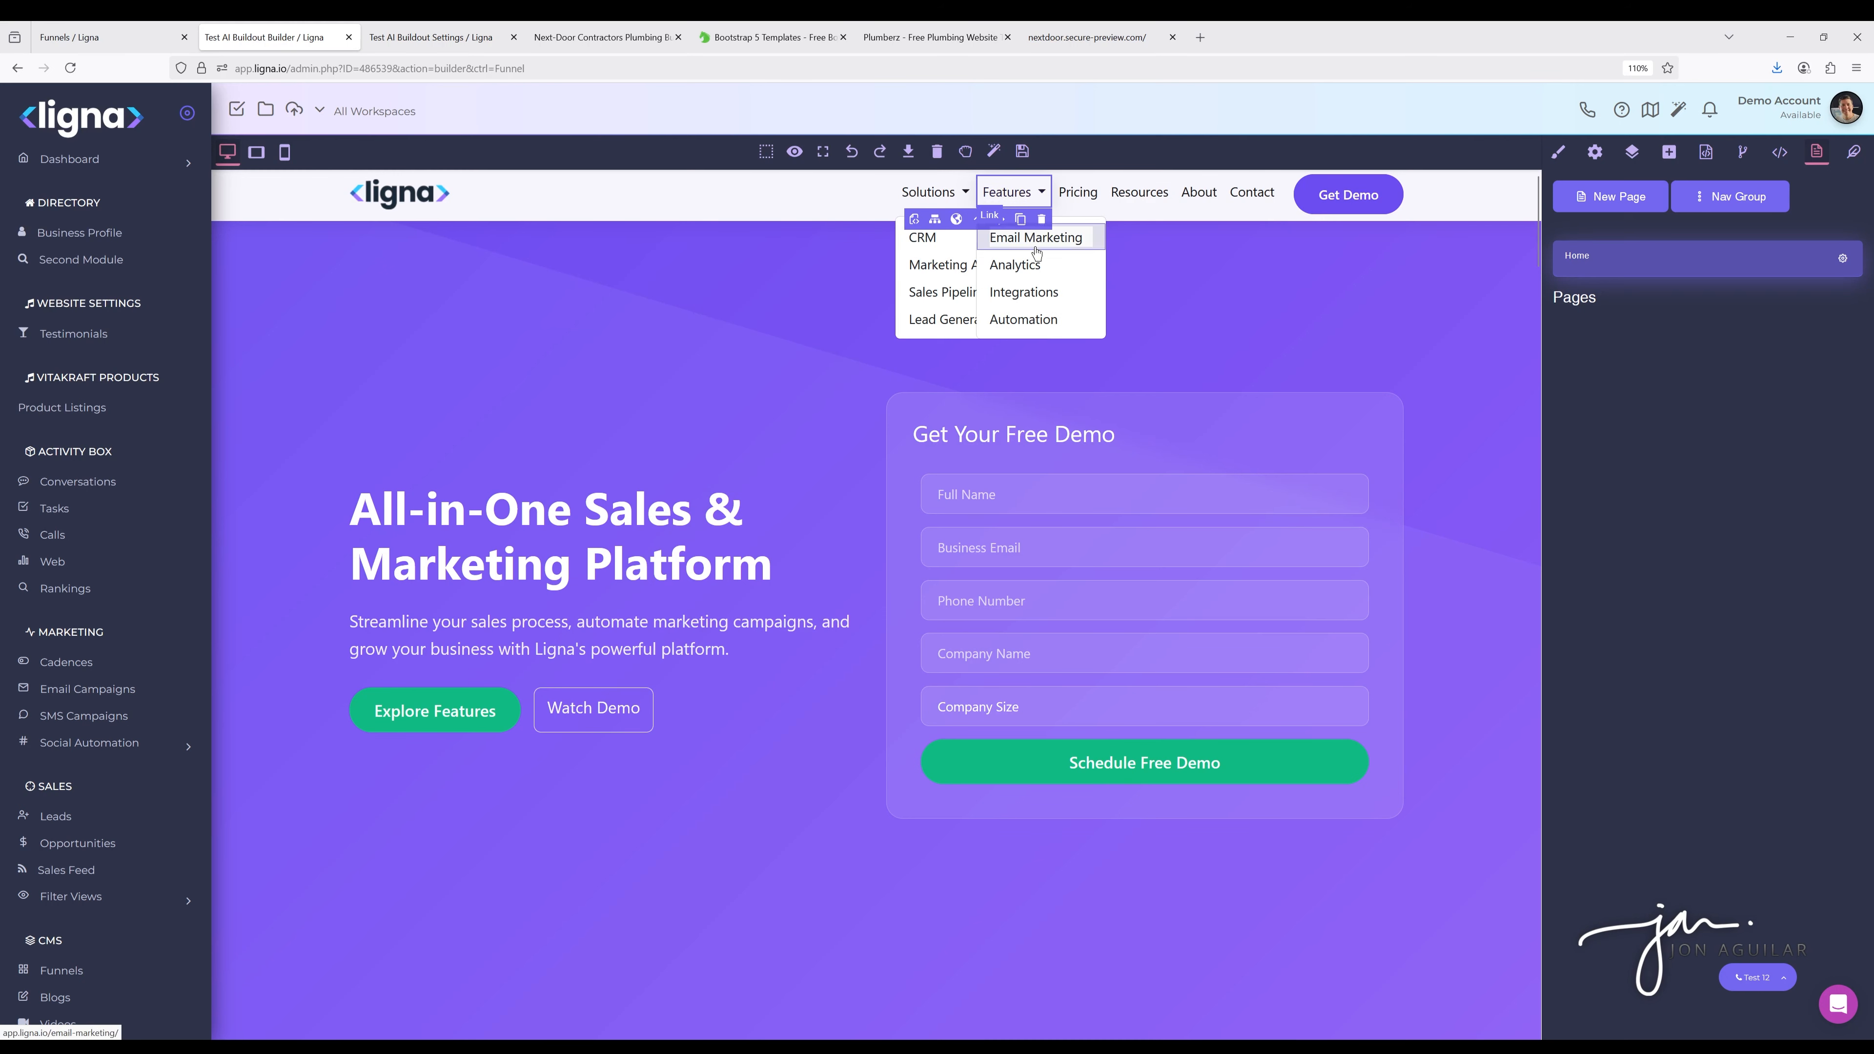
{"action": "left_click", "coordinate": [948, 200]}
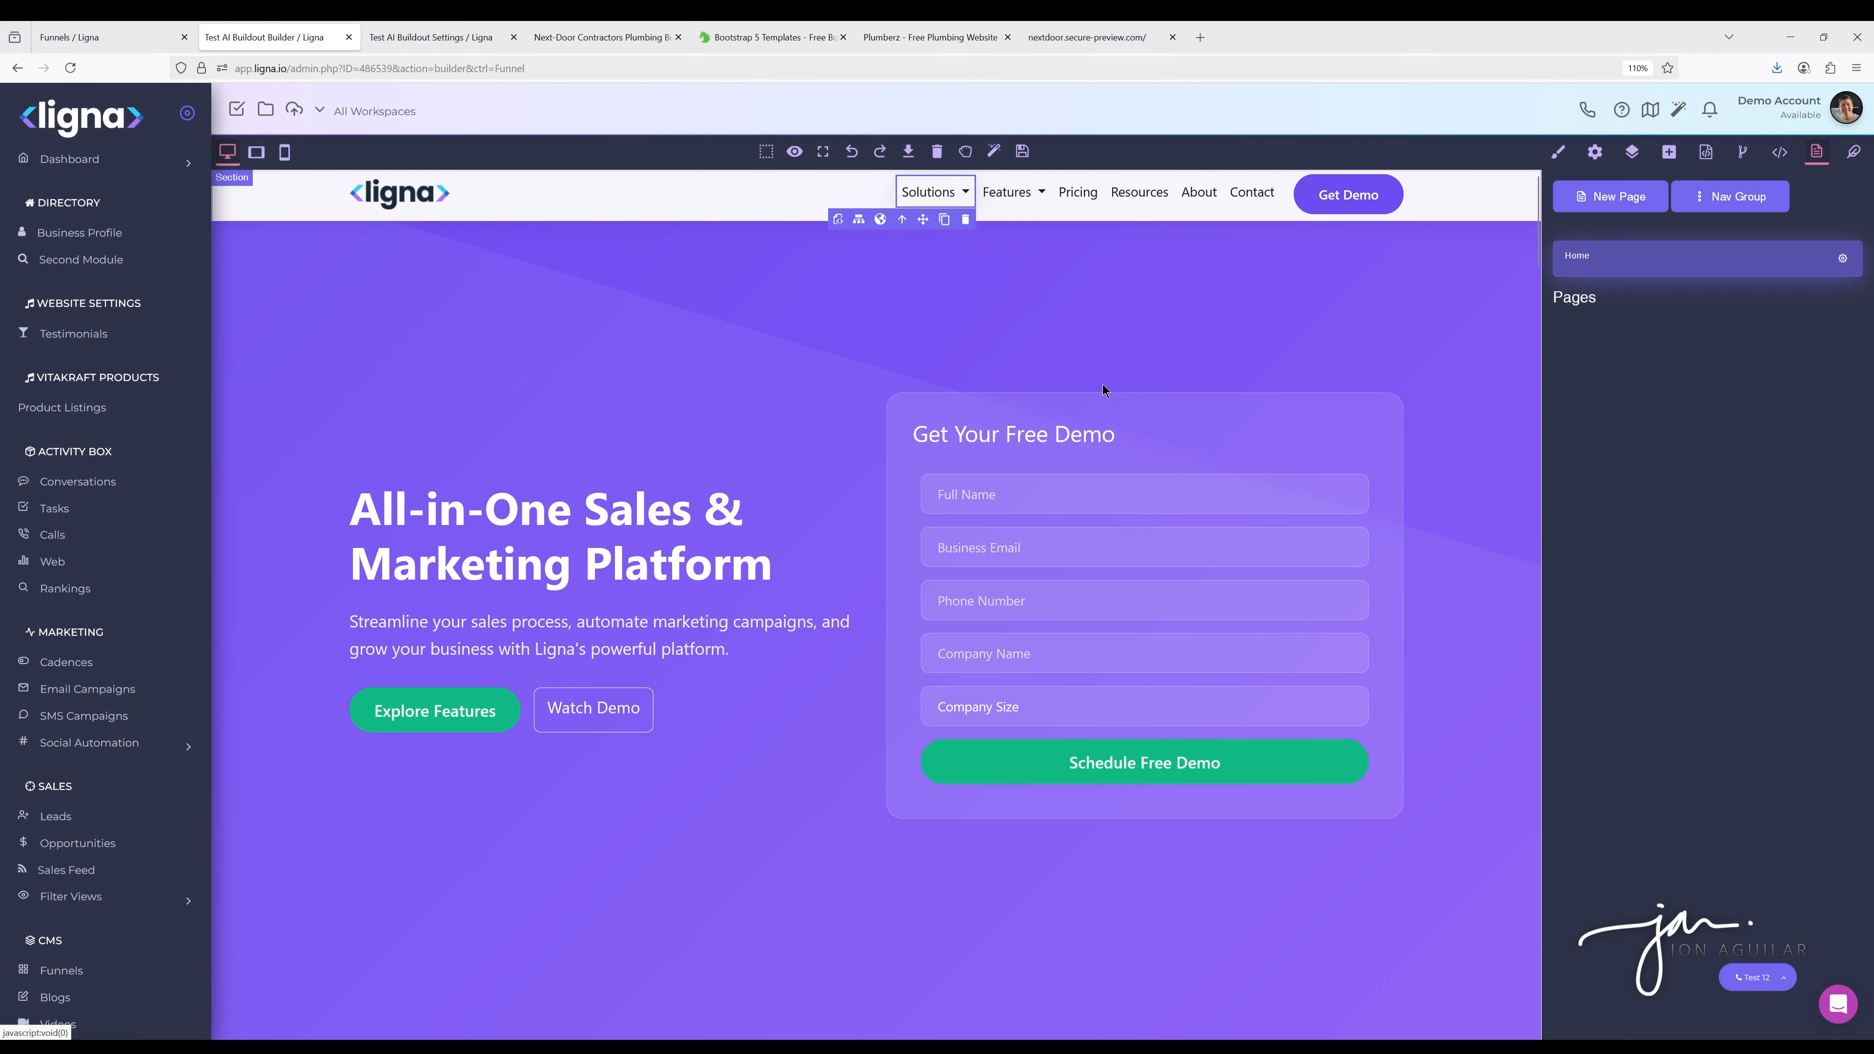
{"action": "middle_click", "coordinate": [1842, 261]}
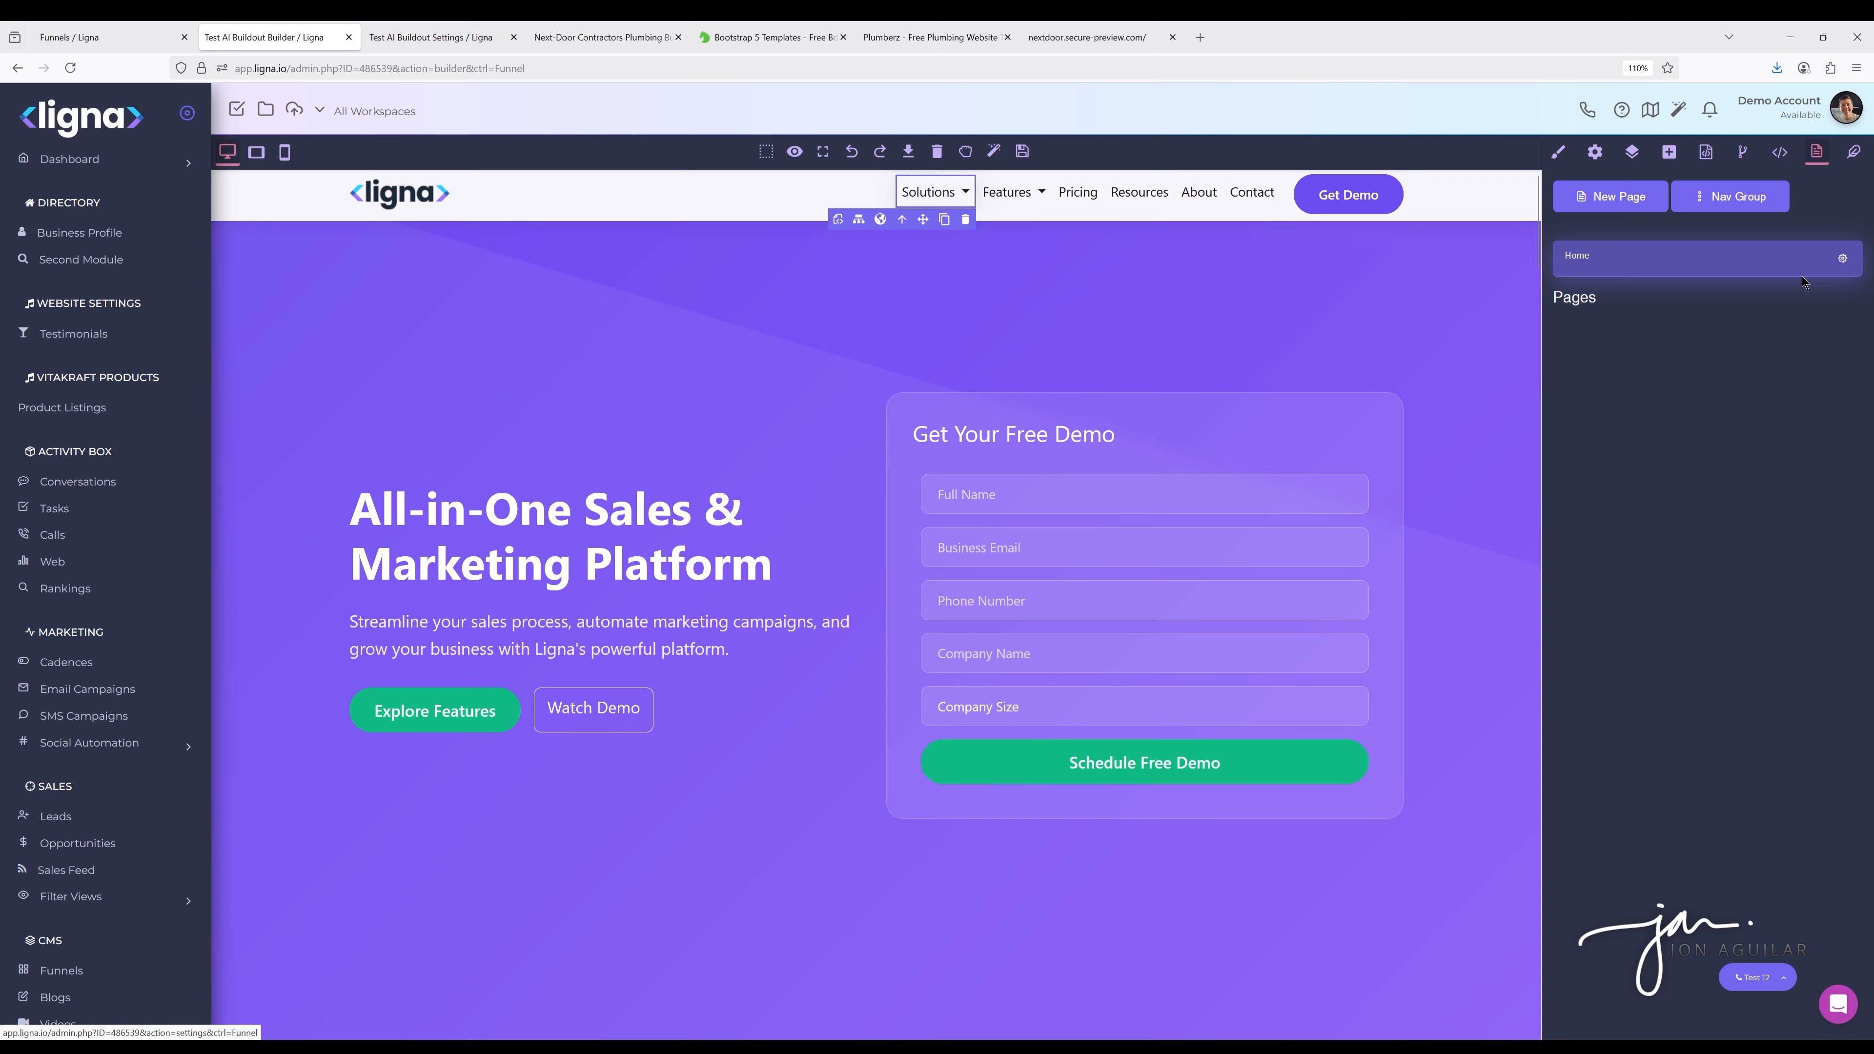
{"action": "left_click", "coordinate": [407, 44]}
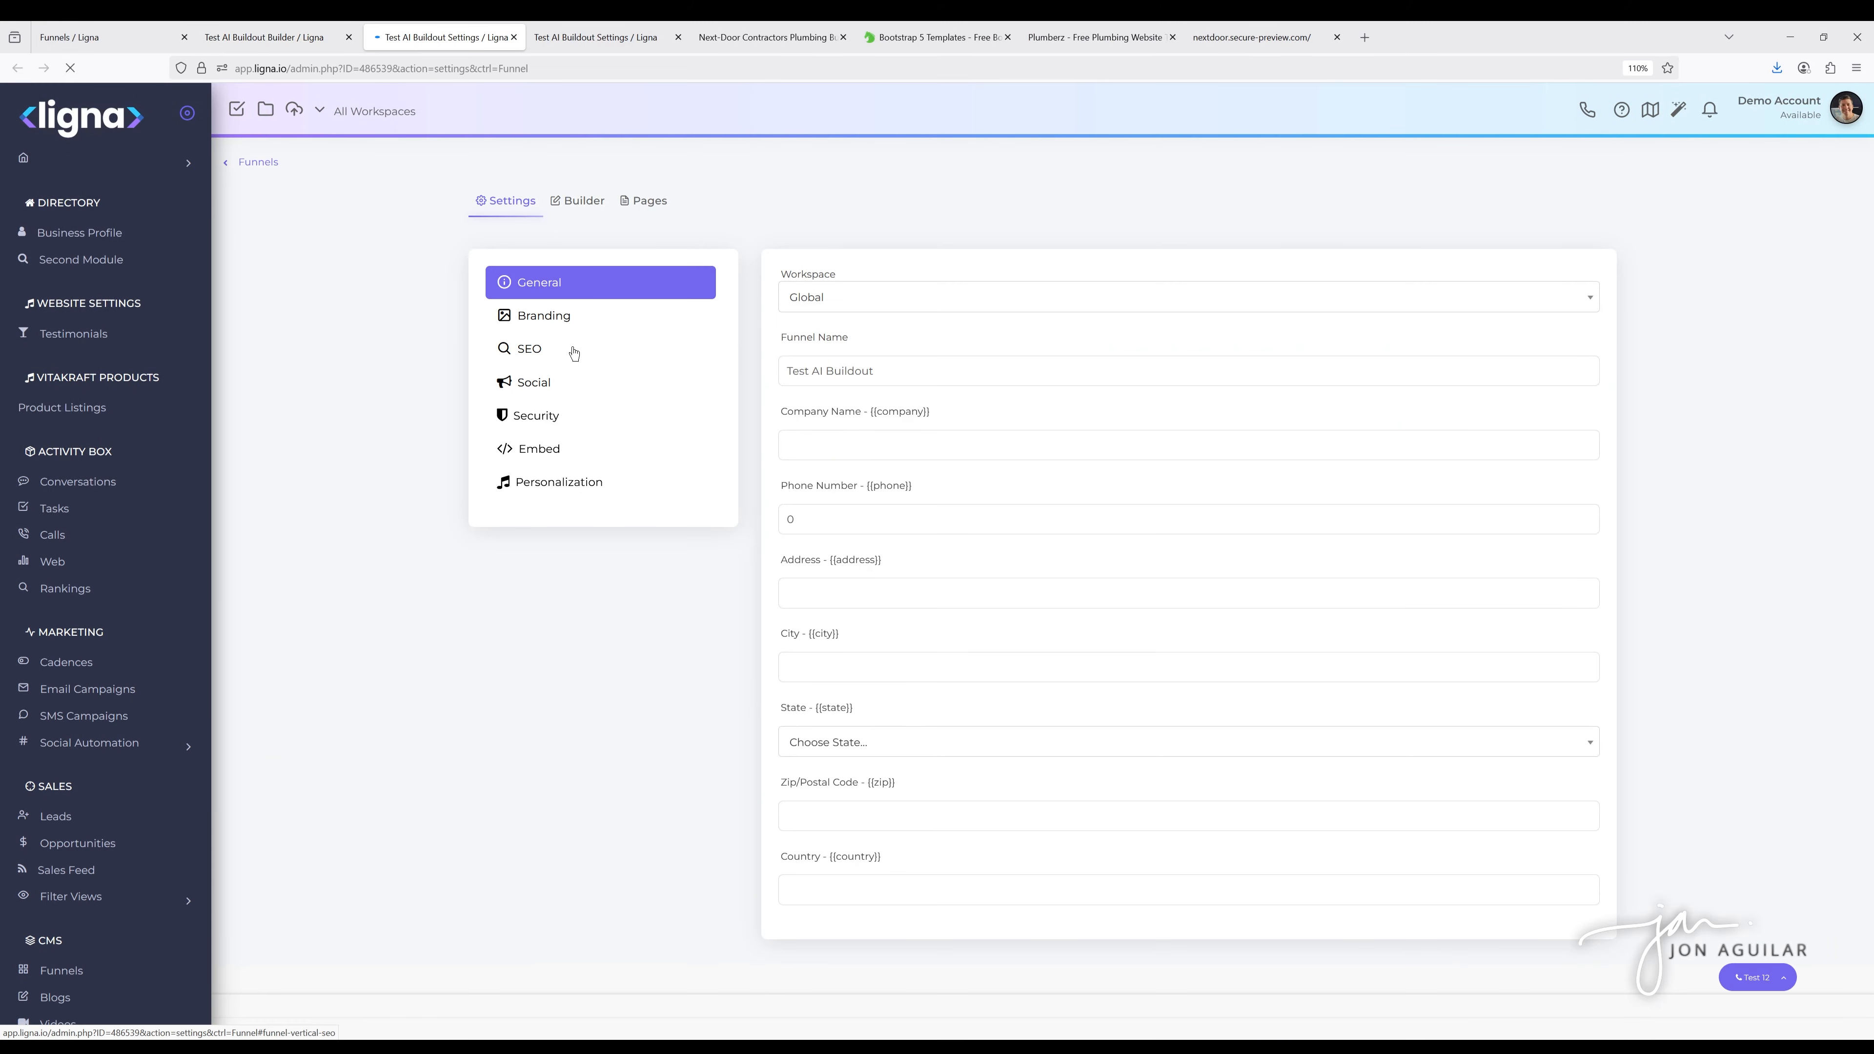
{"action": "left_click", "coordinate": [558, 323]}
{"action": "left_click", "coordinate": [809, 310]}
{"action": "type", "text": "https://lignaaitest.secure-preview.com"}
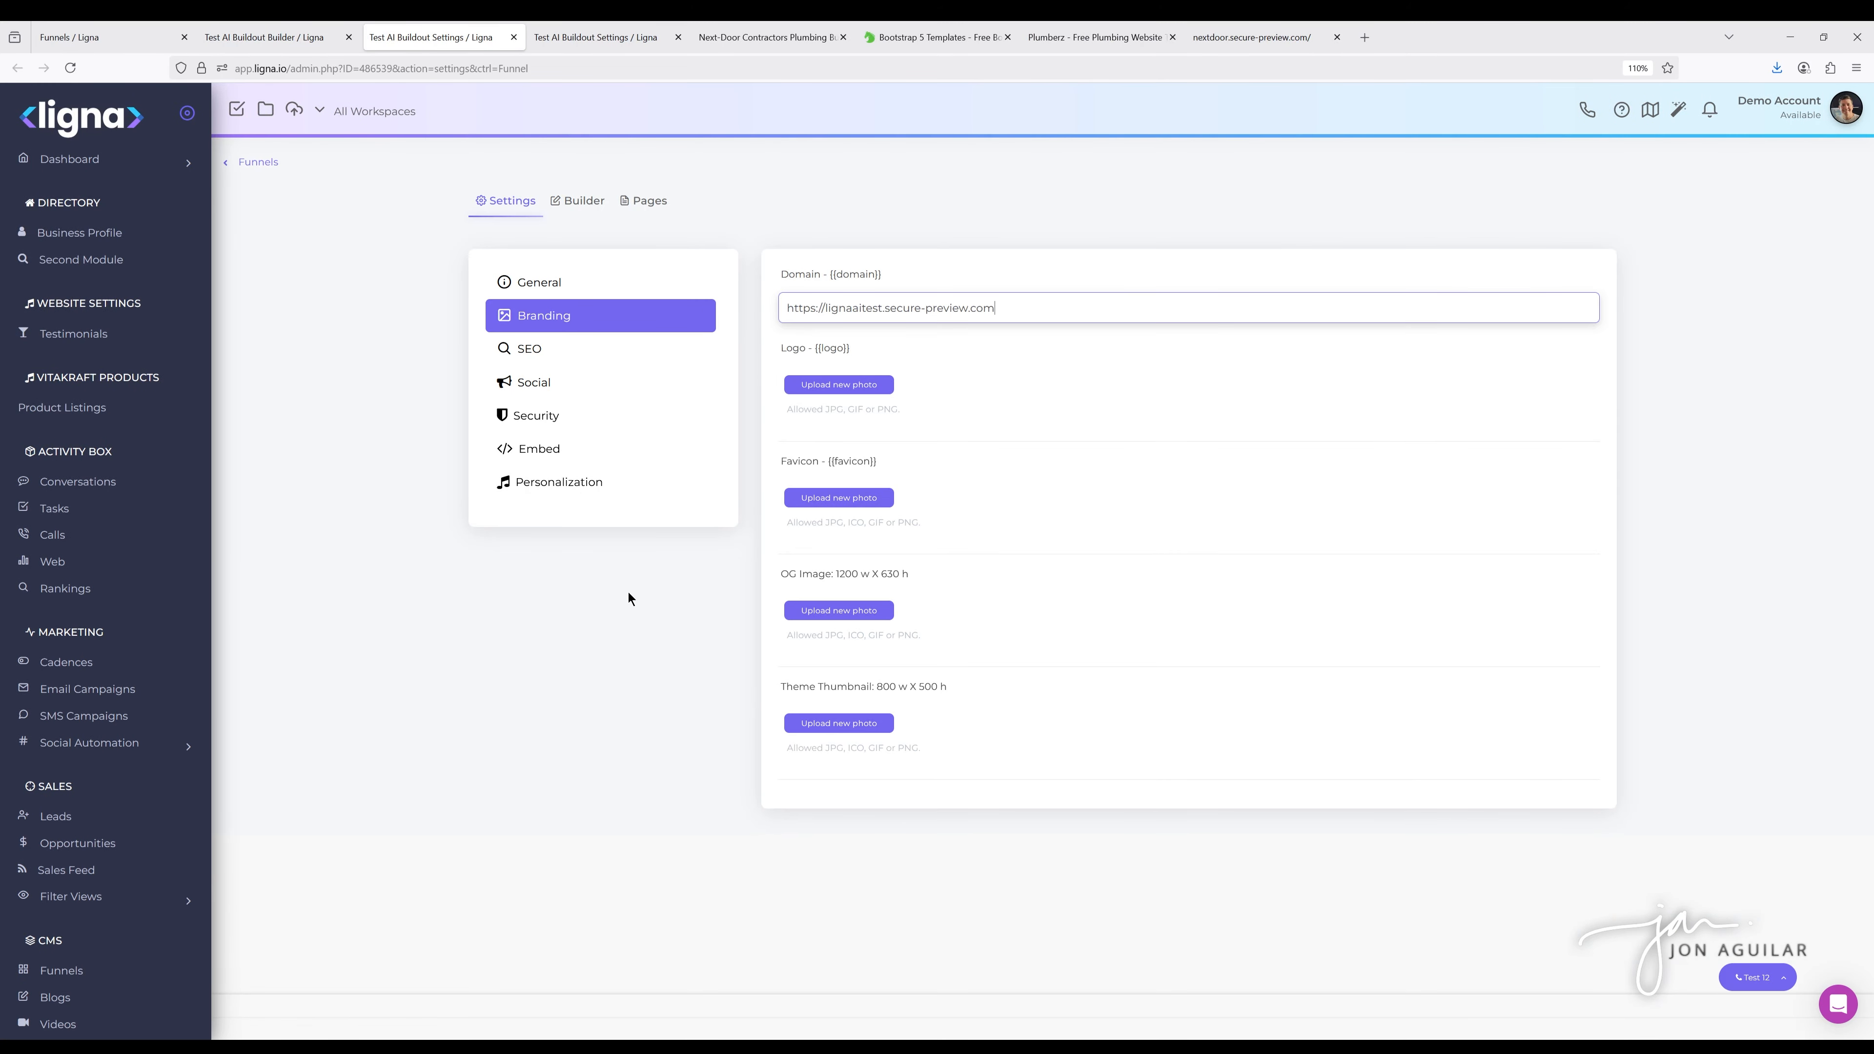
{"action": "left_click", "coordinate": [616, 596]}
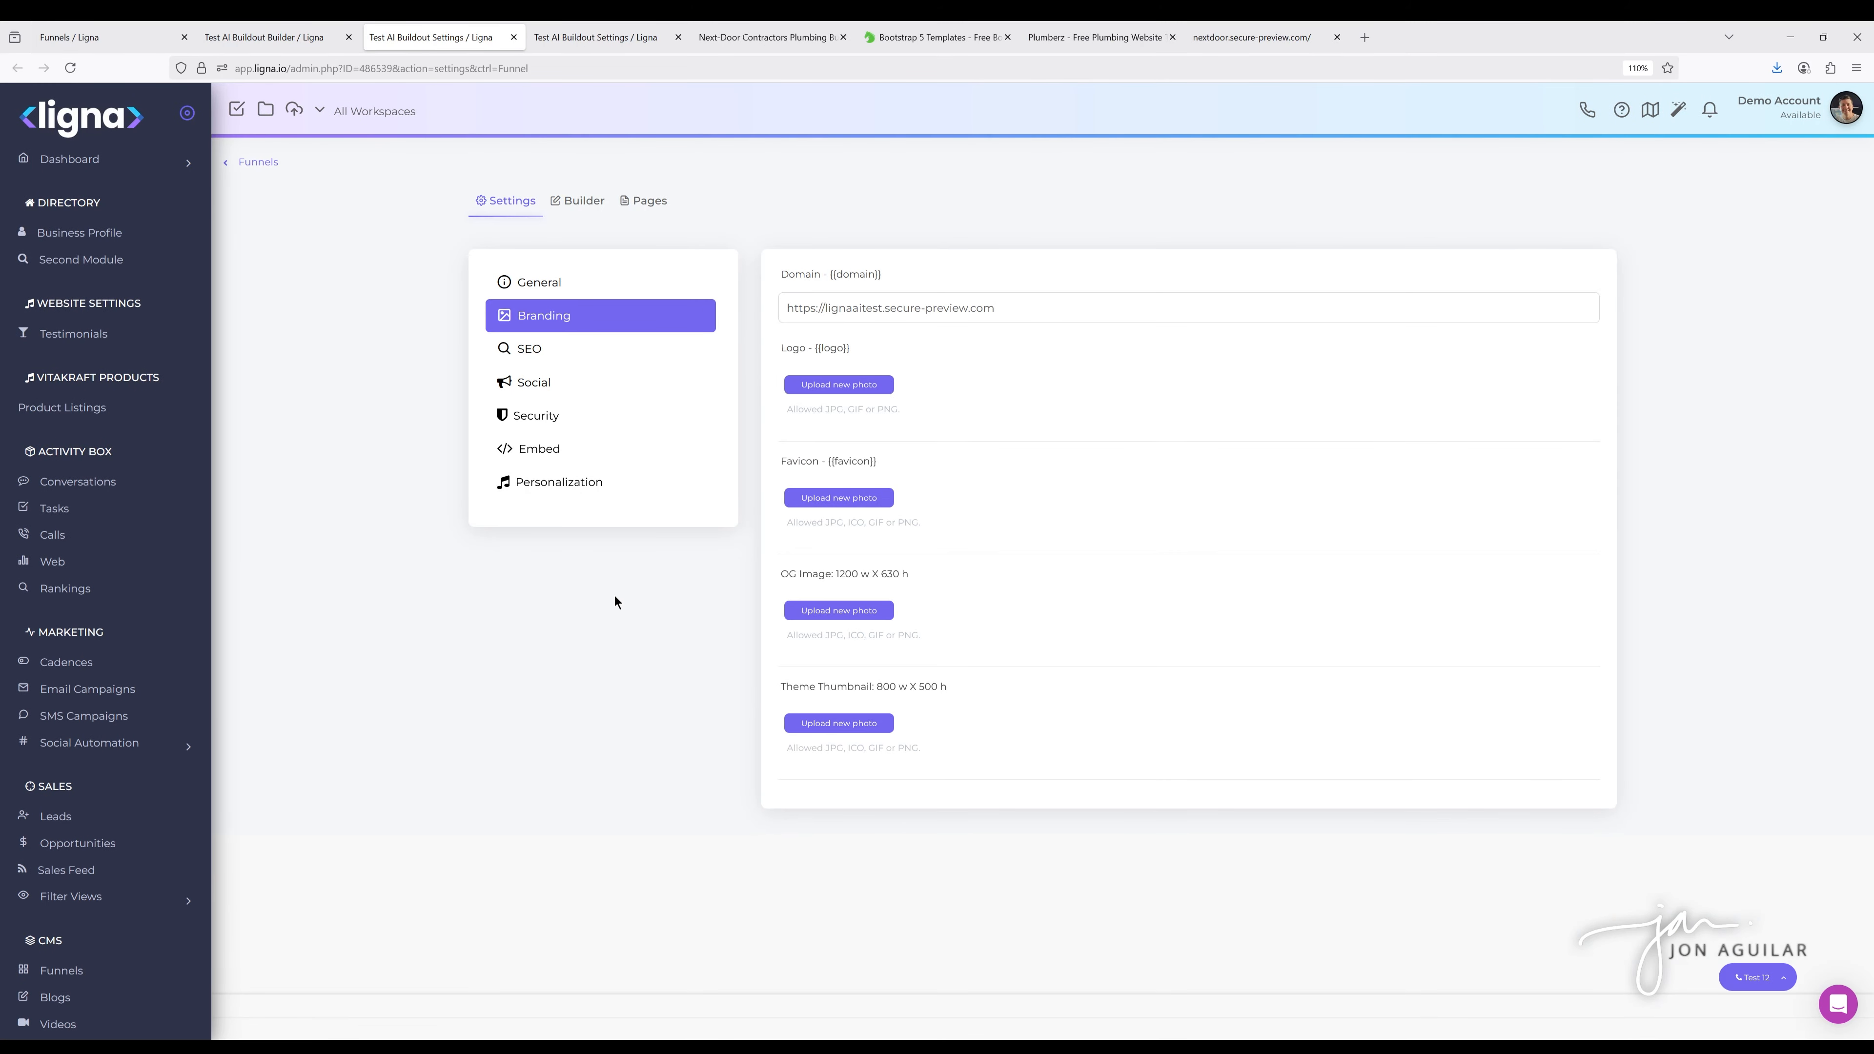
{"action": "left_click", "coordinate": [515, 38]}
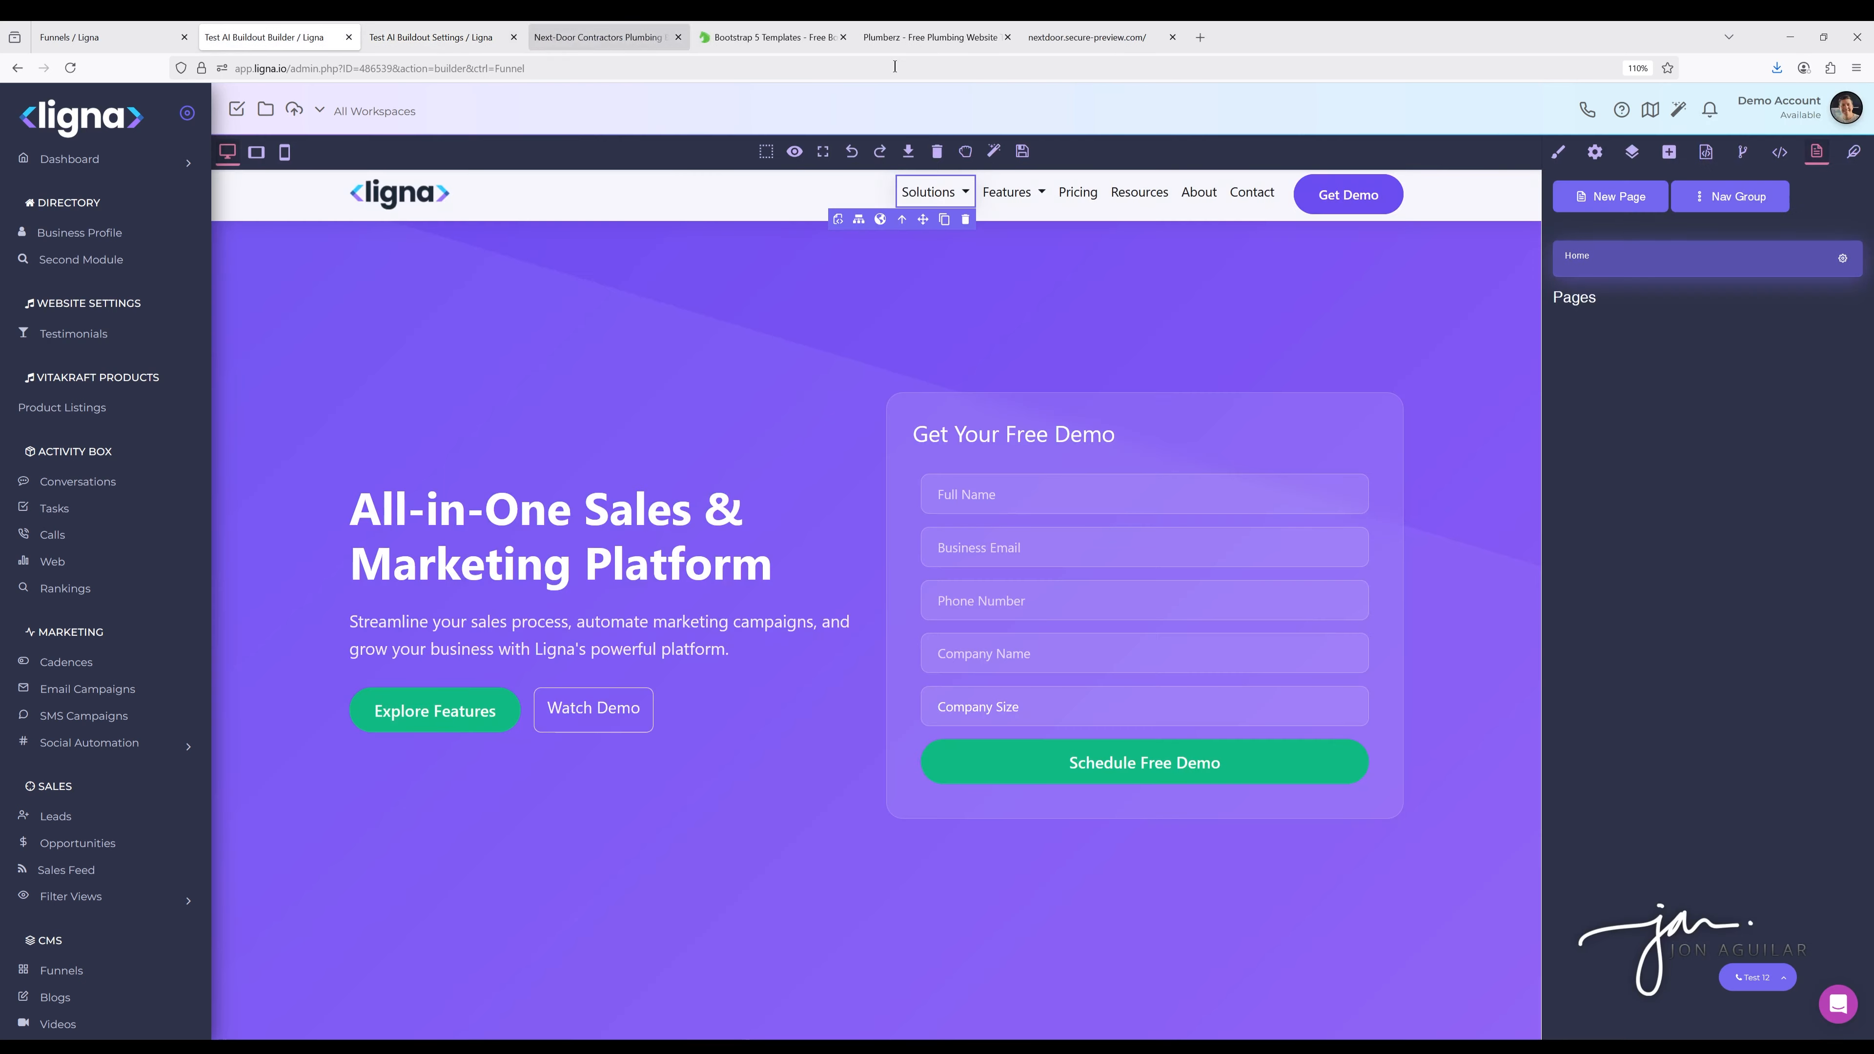
Open lignaaitest.secure-preview.com in a new browser tab and view the live page down to the Calculate Your ROI section
{"action": "left_click", "coordinate": [1200, 37]}
{"action": "type", "text": "lignaaitest.secure-preview.com"}
{"action": "key", "text": "Return"}
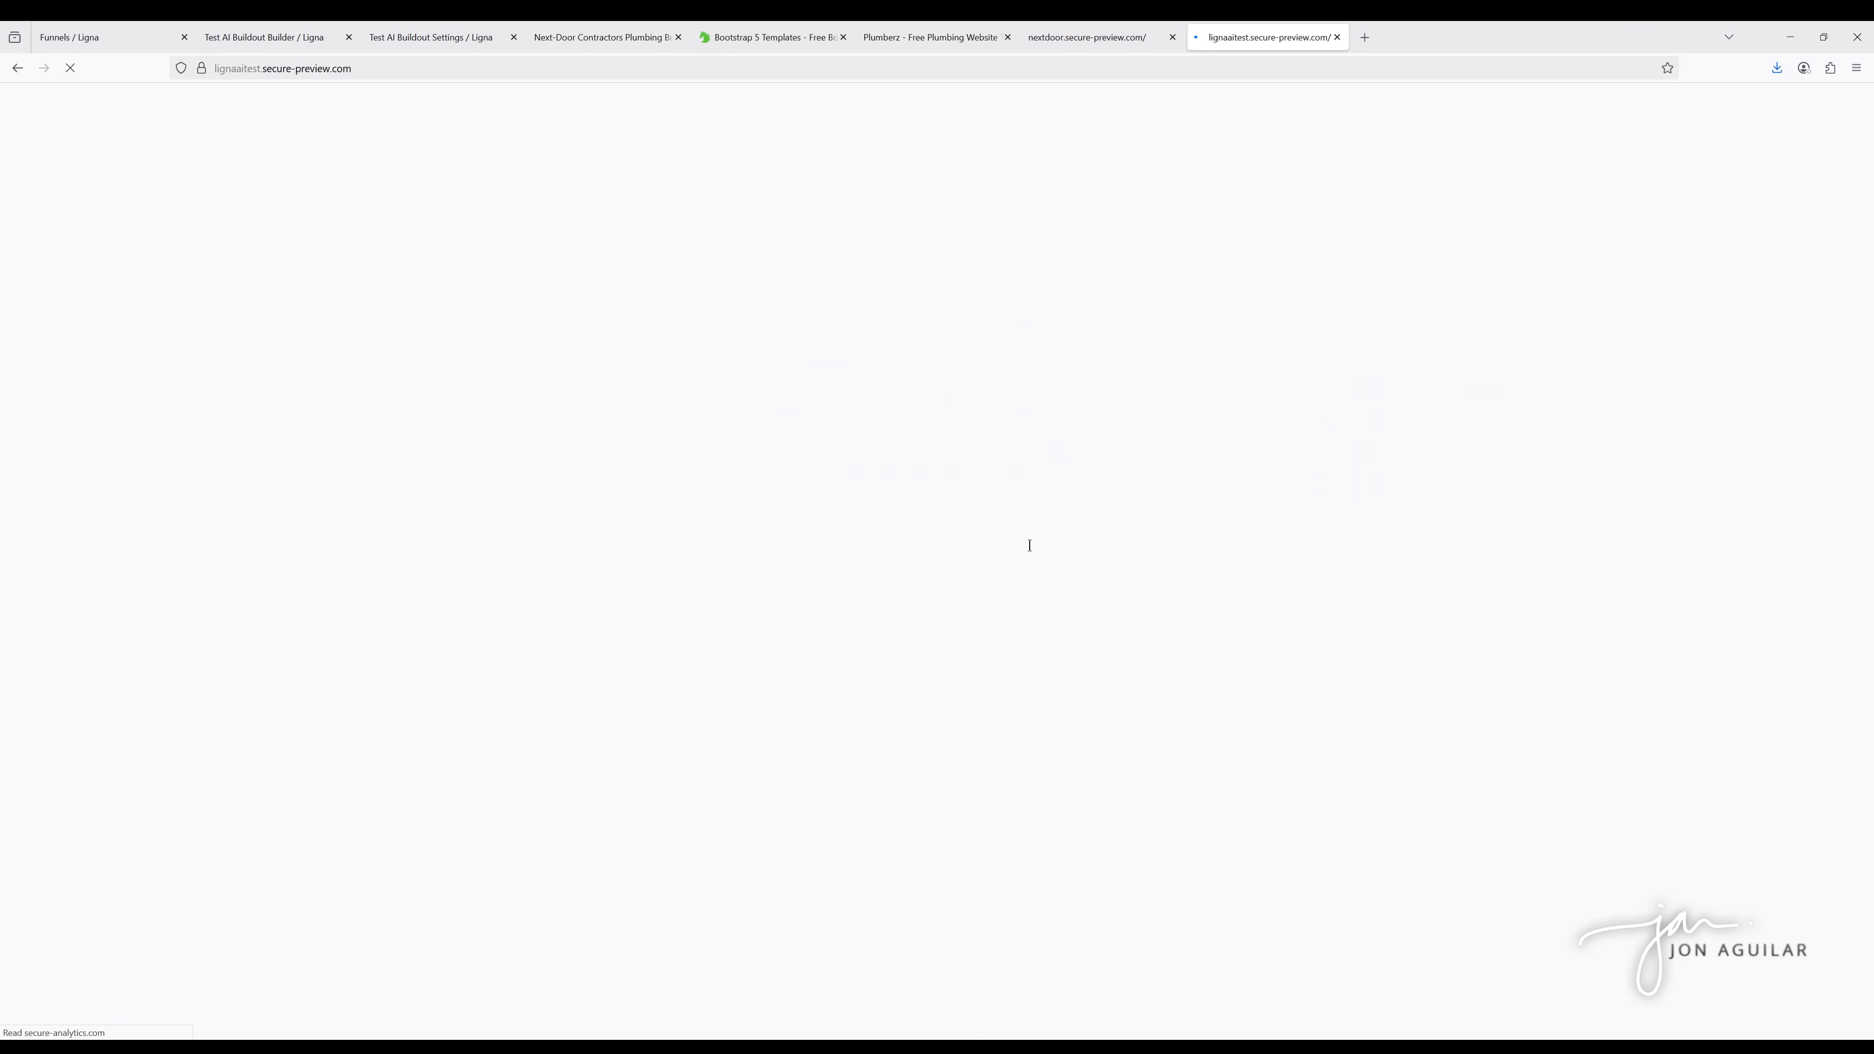
{"action": "scroll", "coordinate": [1341, 563], "scroll_direction": "down", "scroll_amount": 15}
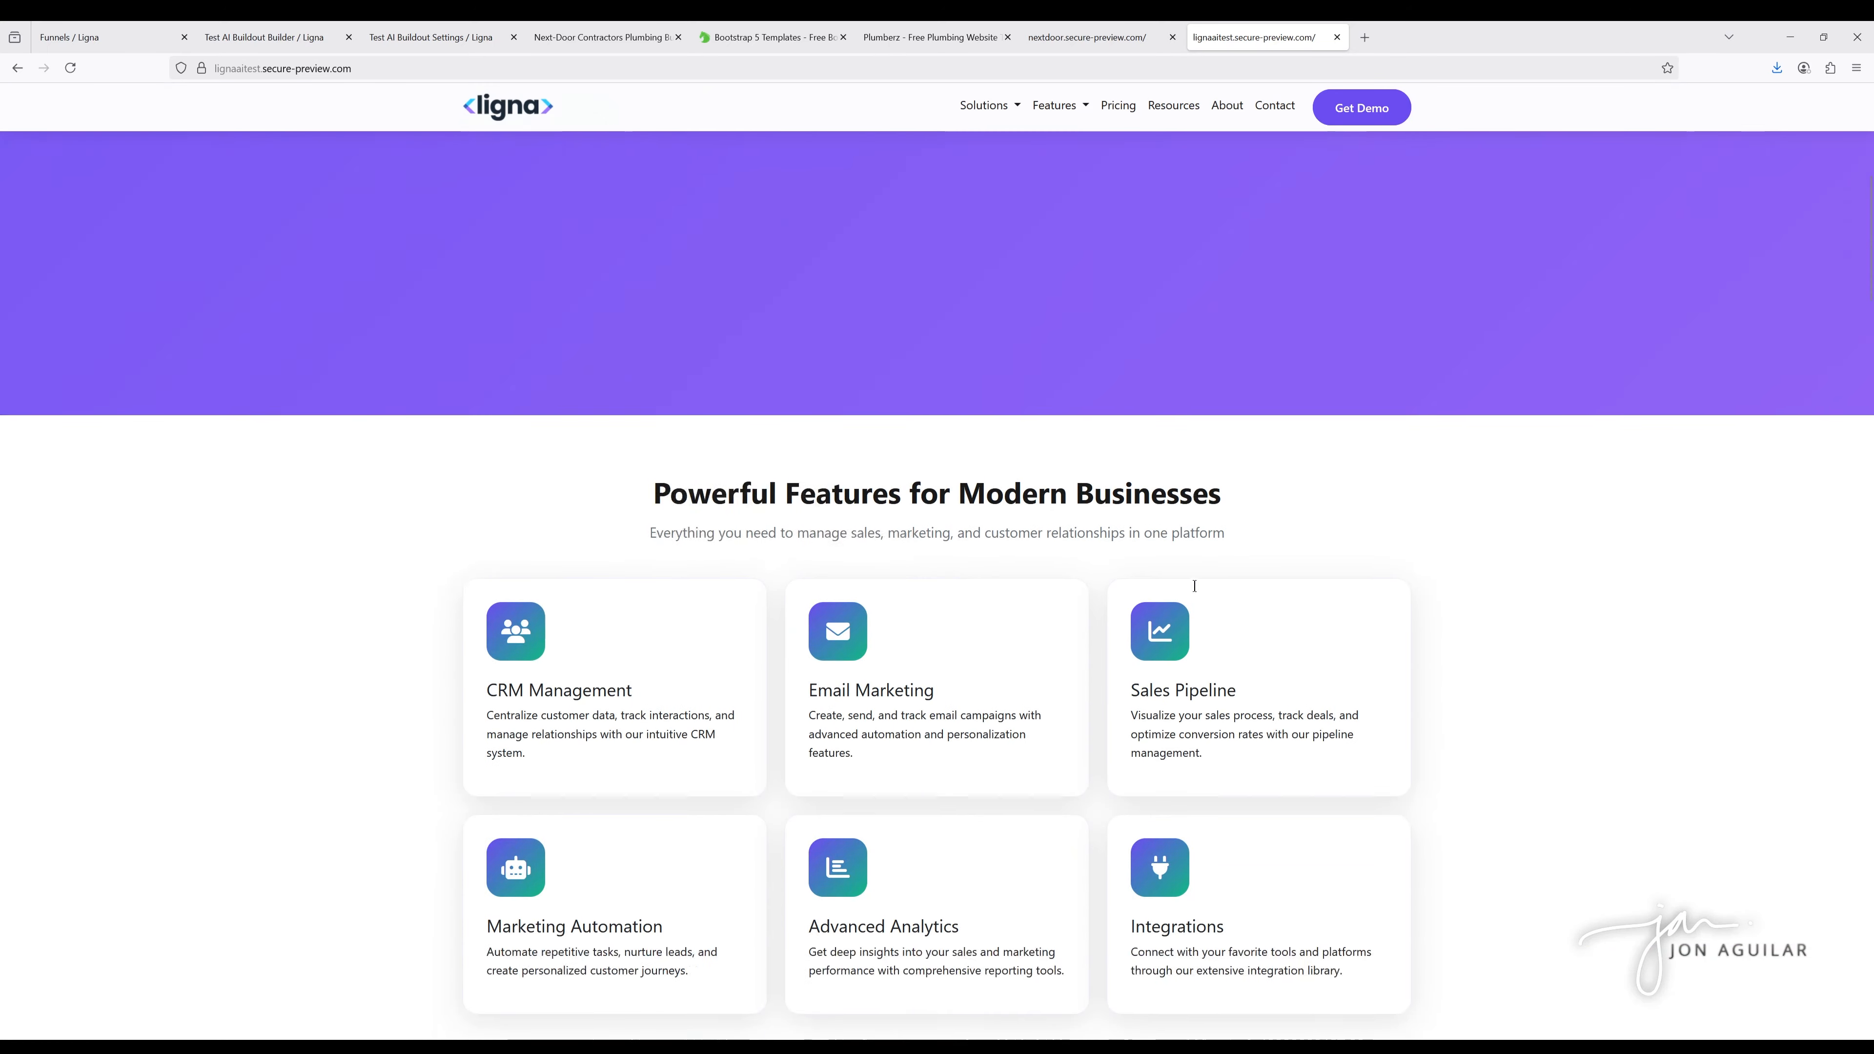
{"action": "scroll", "coordinate": [1194, 589], "scroll_direction": "down", "scroll_amount": 10}
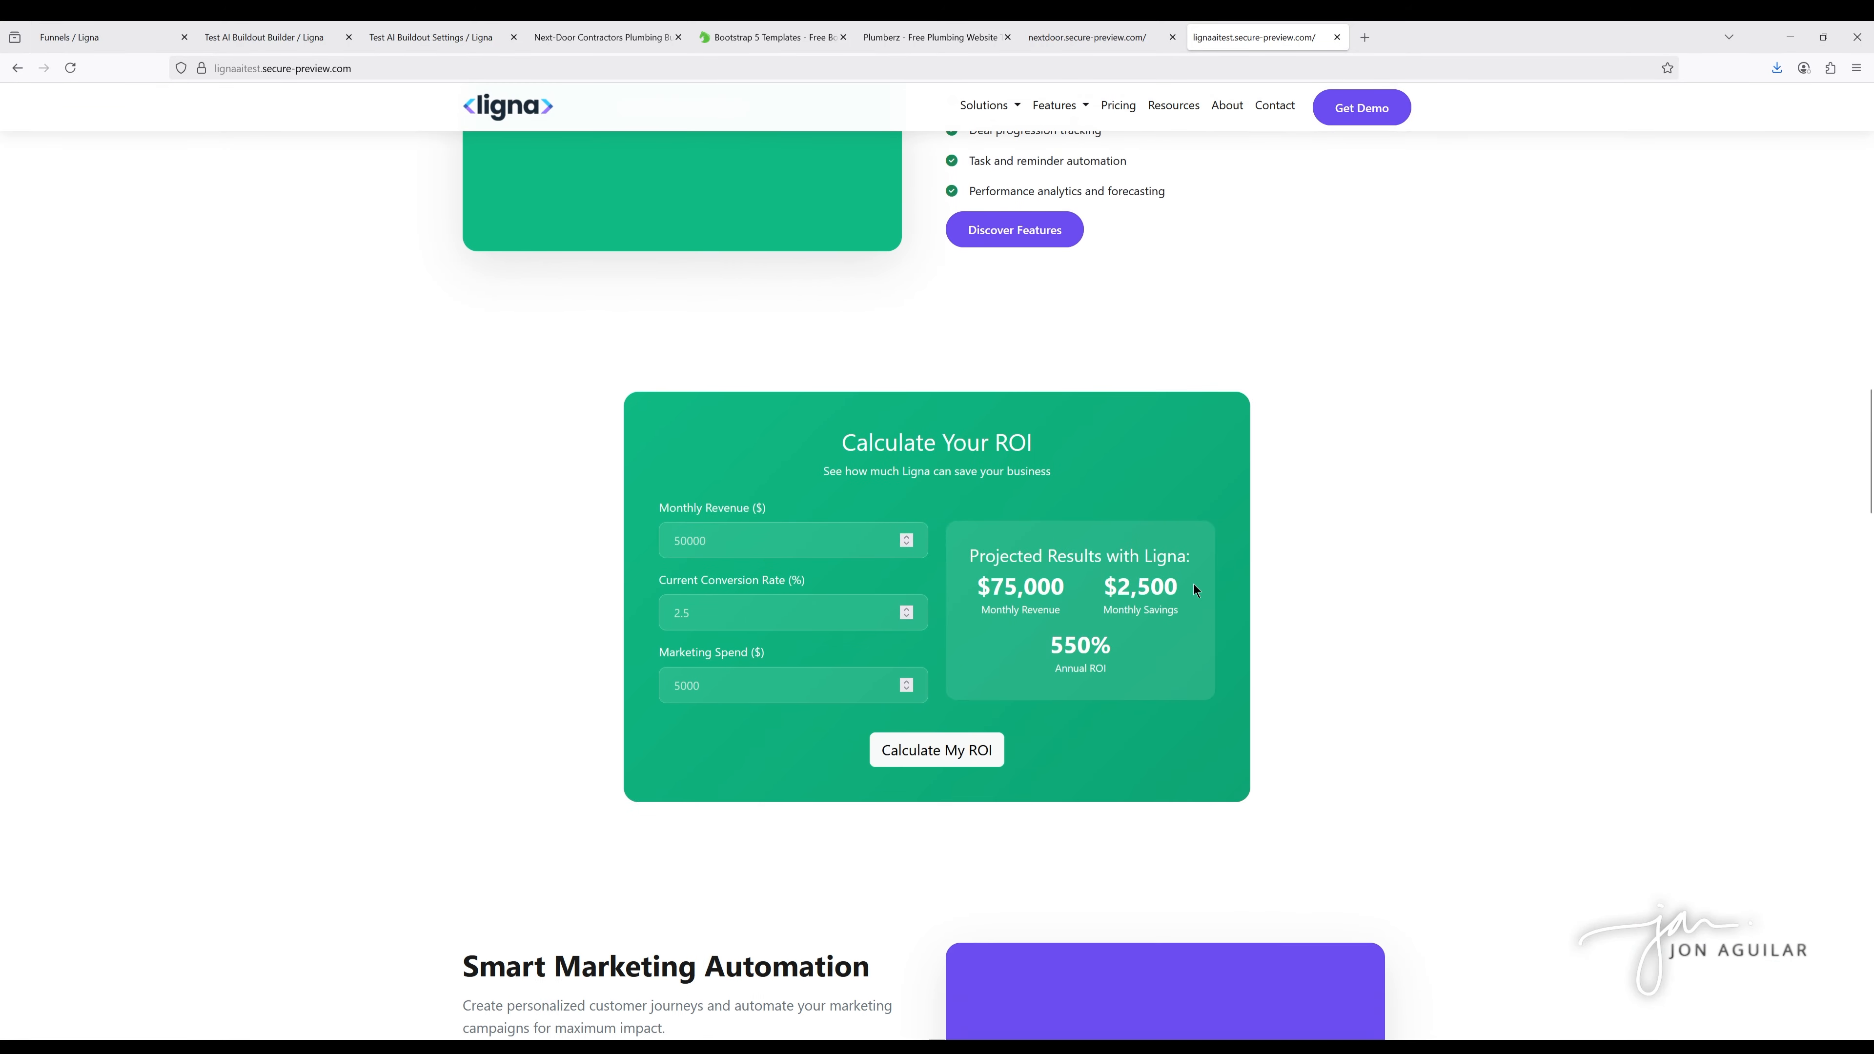
Calculate the ROI for a monthly revenue of 10000, a conversion rate of 5 and a marketing spend of 25000
{"action": "left_click", "coordinate": [741, 455]}
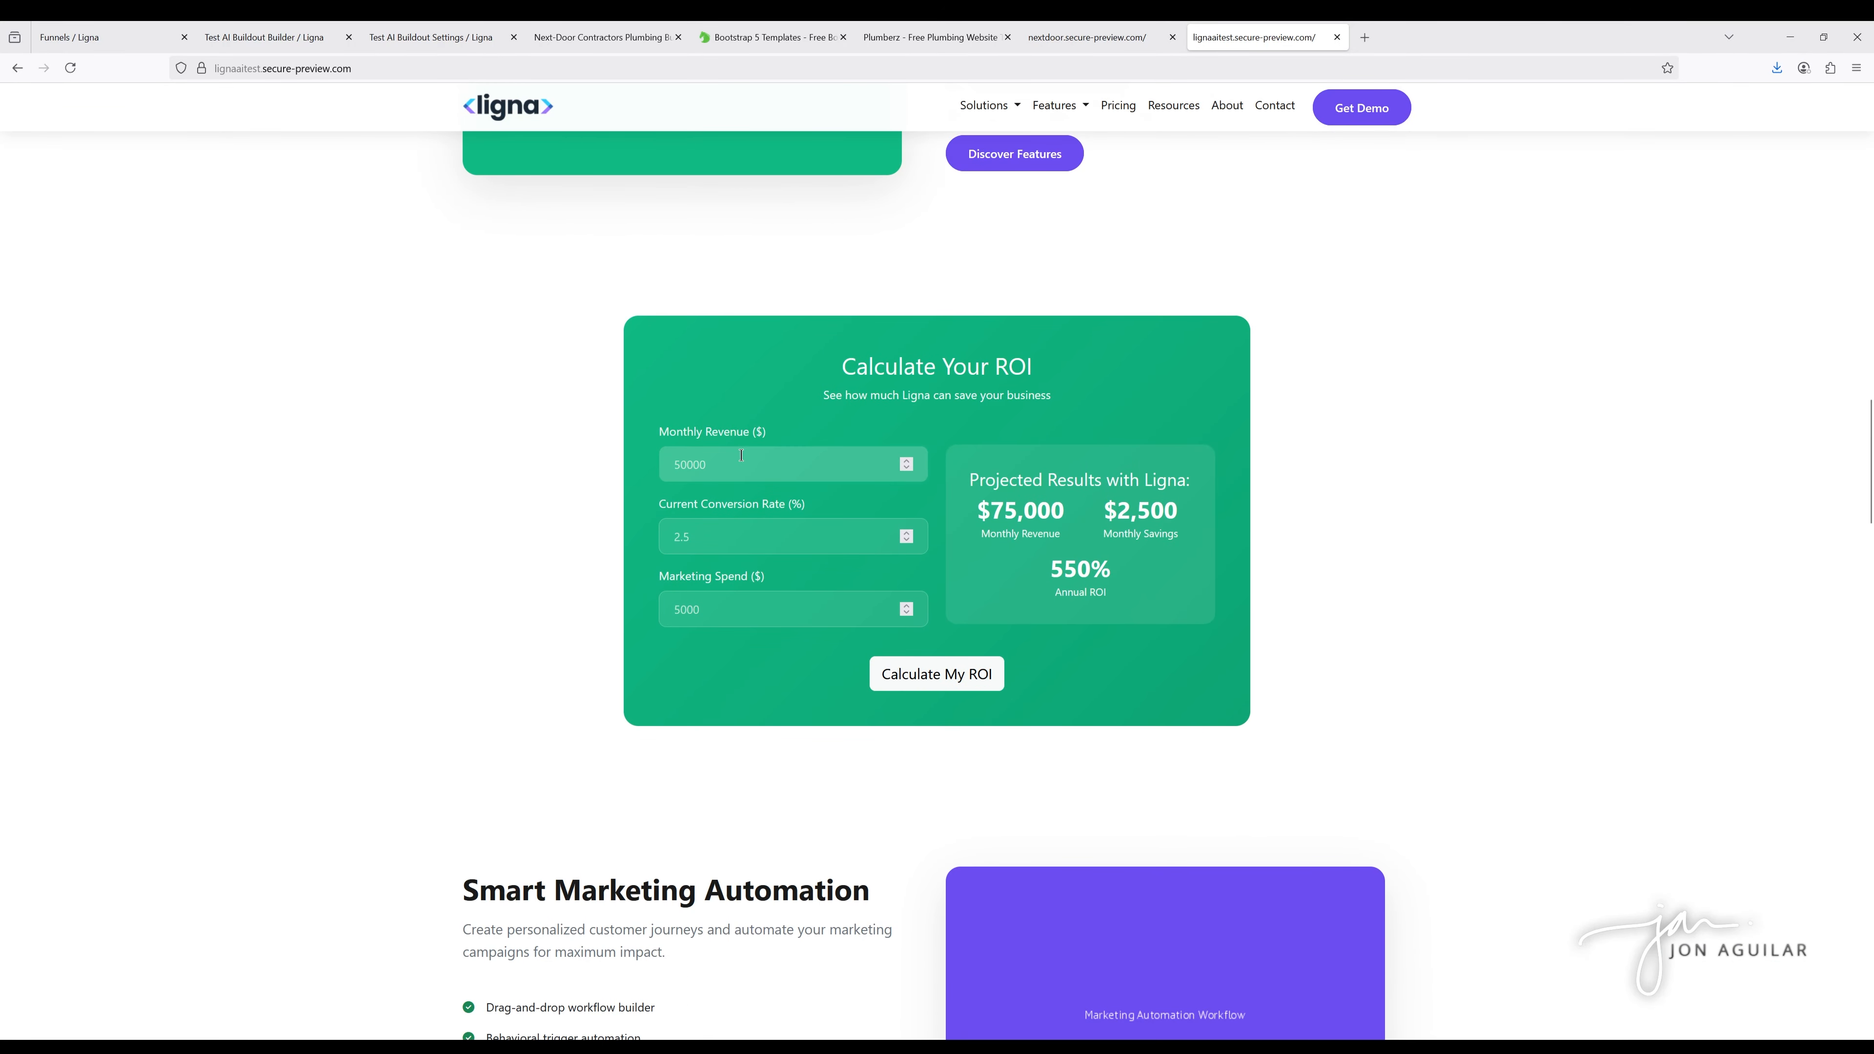
{"action": "key", "text": "ctrl+a"}
{"action": "type", "text": "10000"}
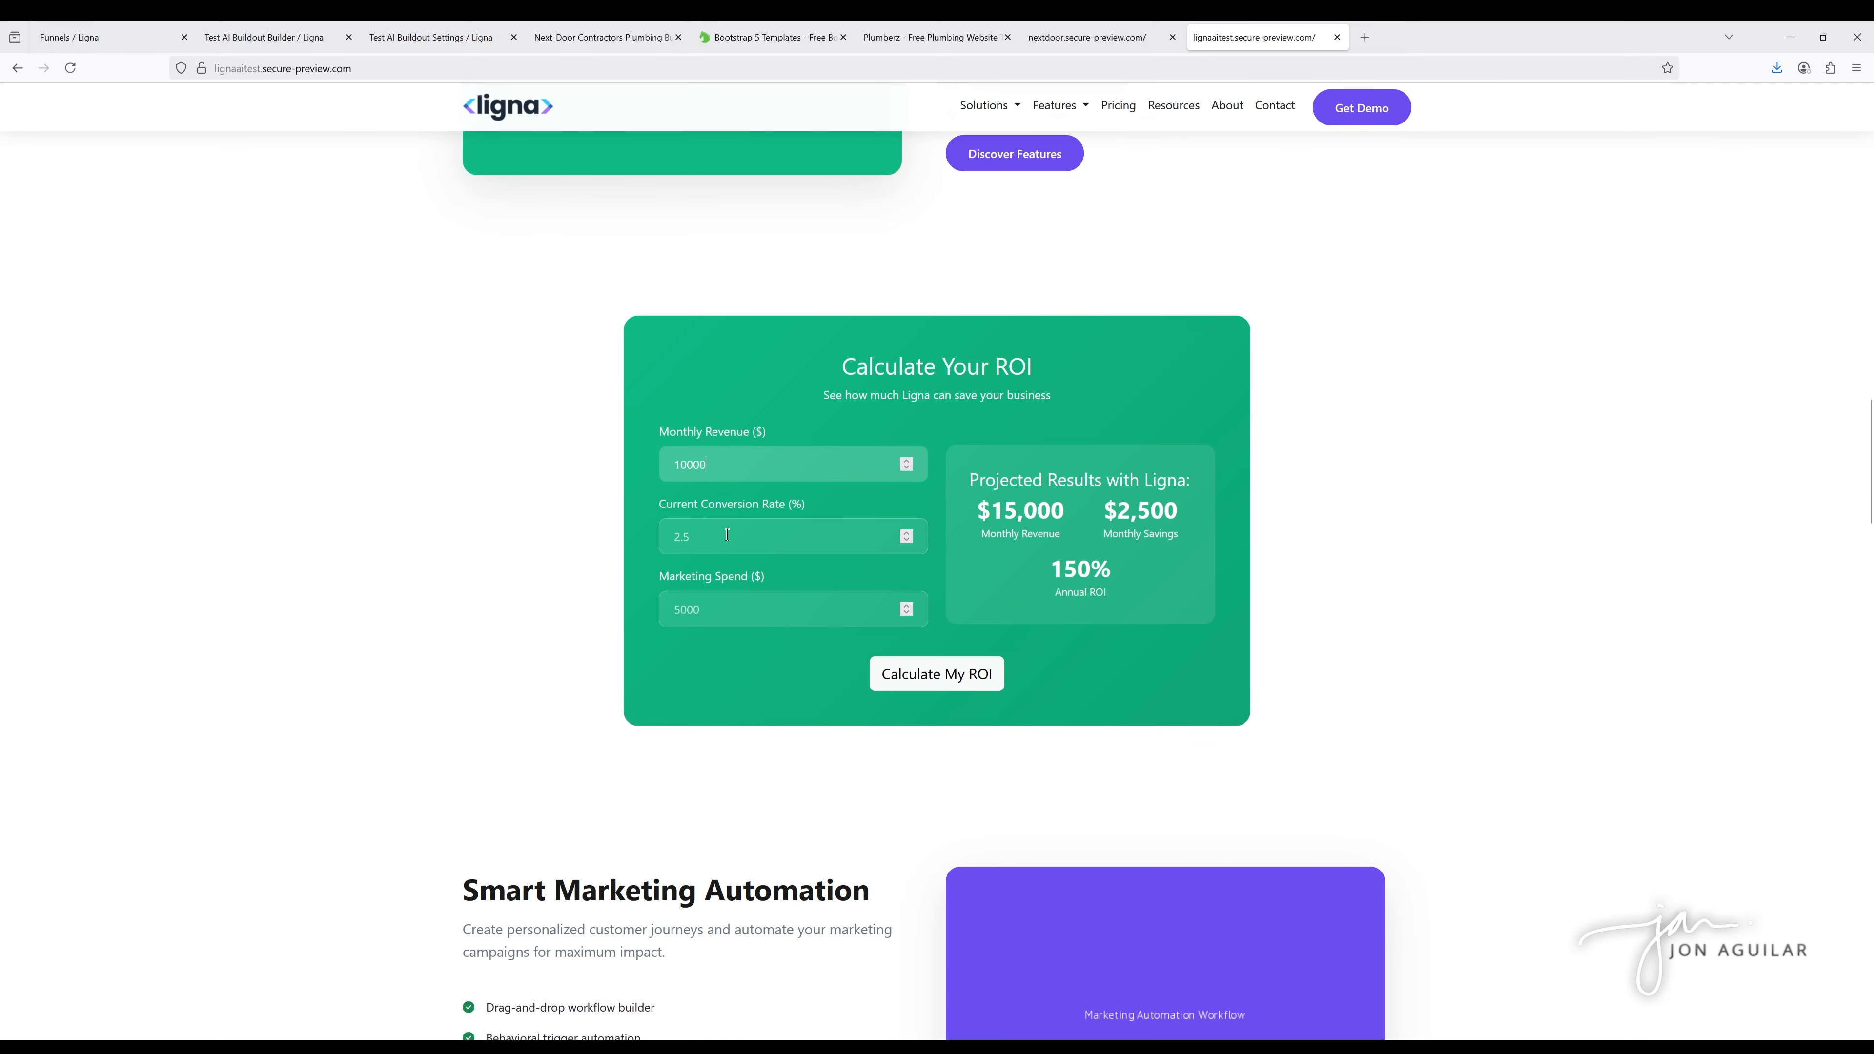
{"action": "left_click", "coordinate": [698, 547]}
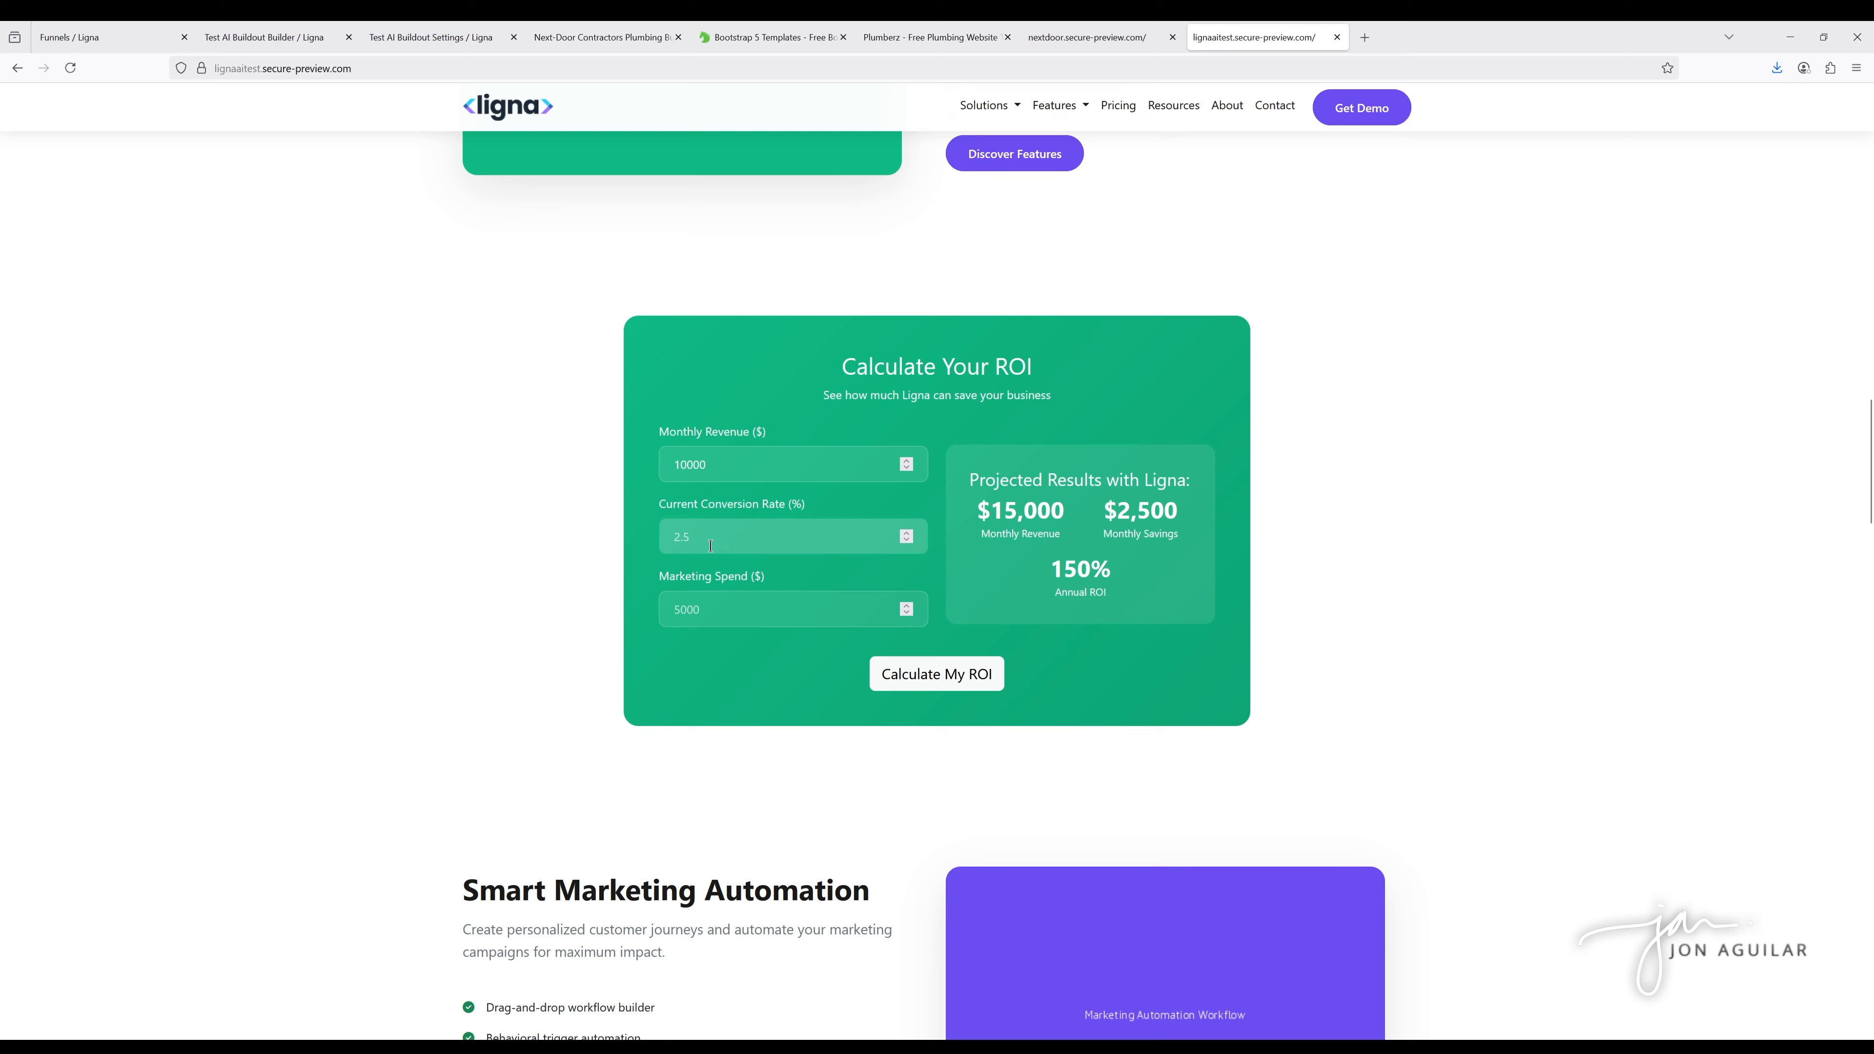
{"action": "left_click", "coordinate": [723, 616]}
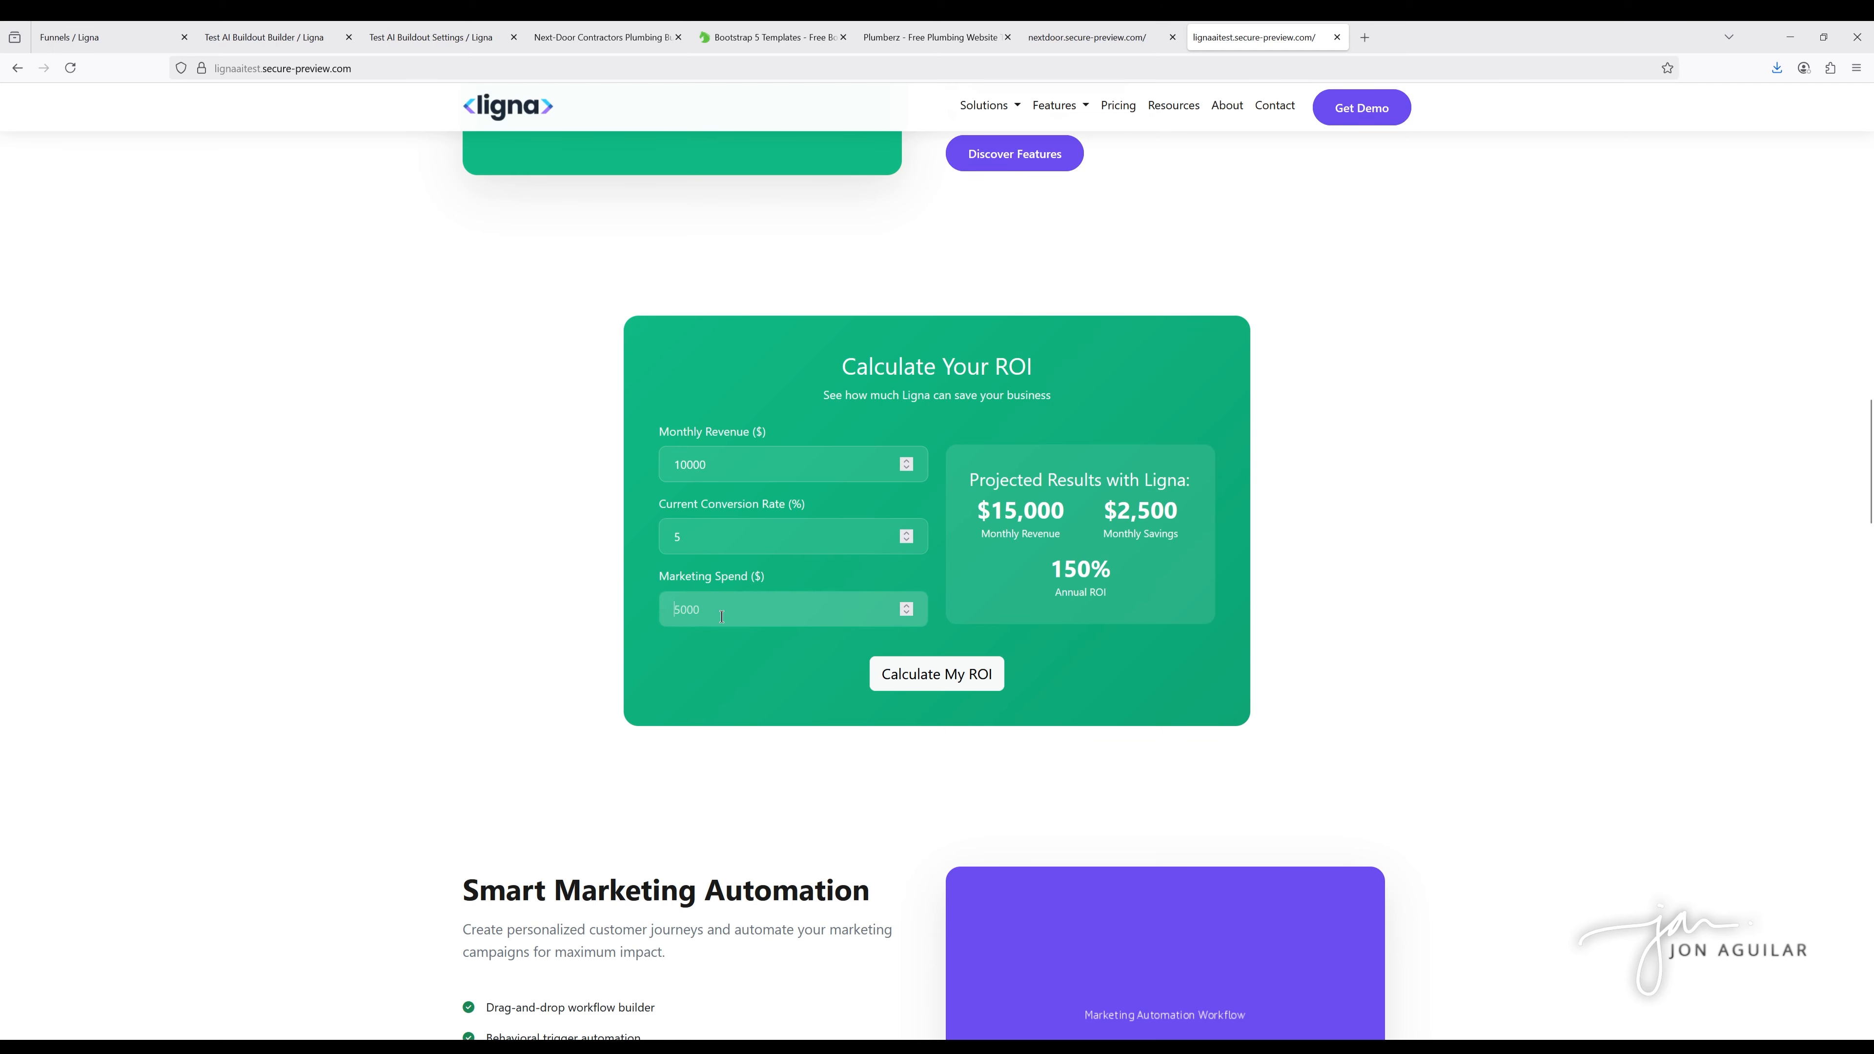
{"action": "key", "text": "ctrl+a"}
{"action": "type", "text": "25000"}
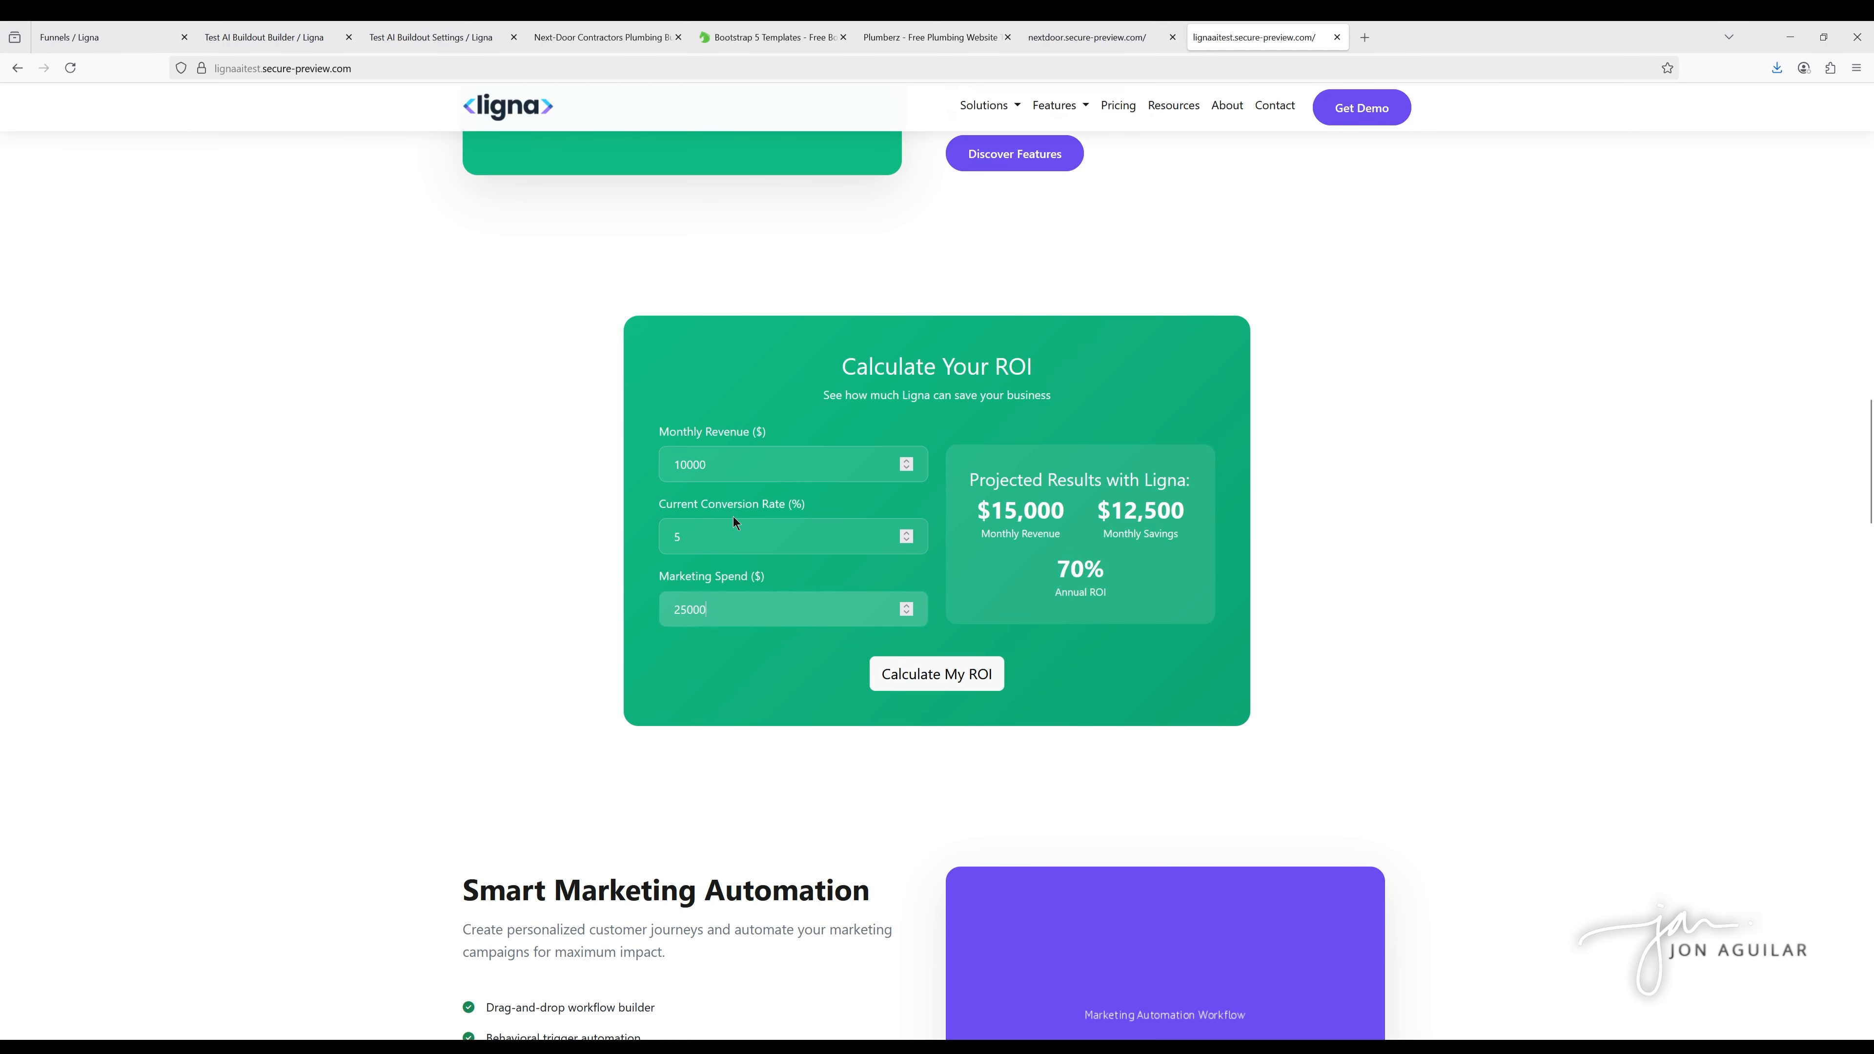
{"action": "left_click", "coordinate": [765, 675]}
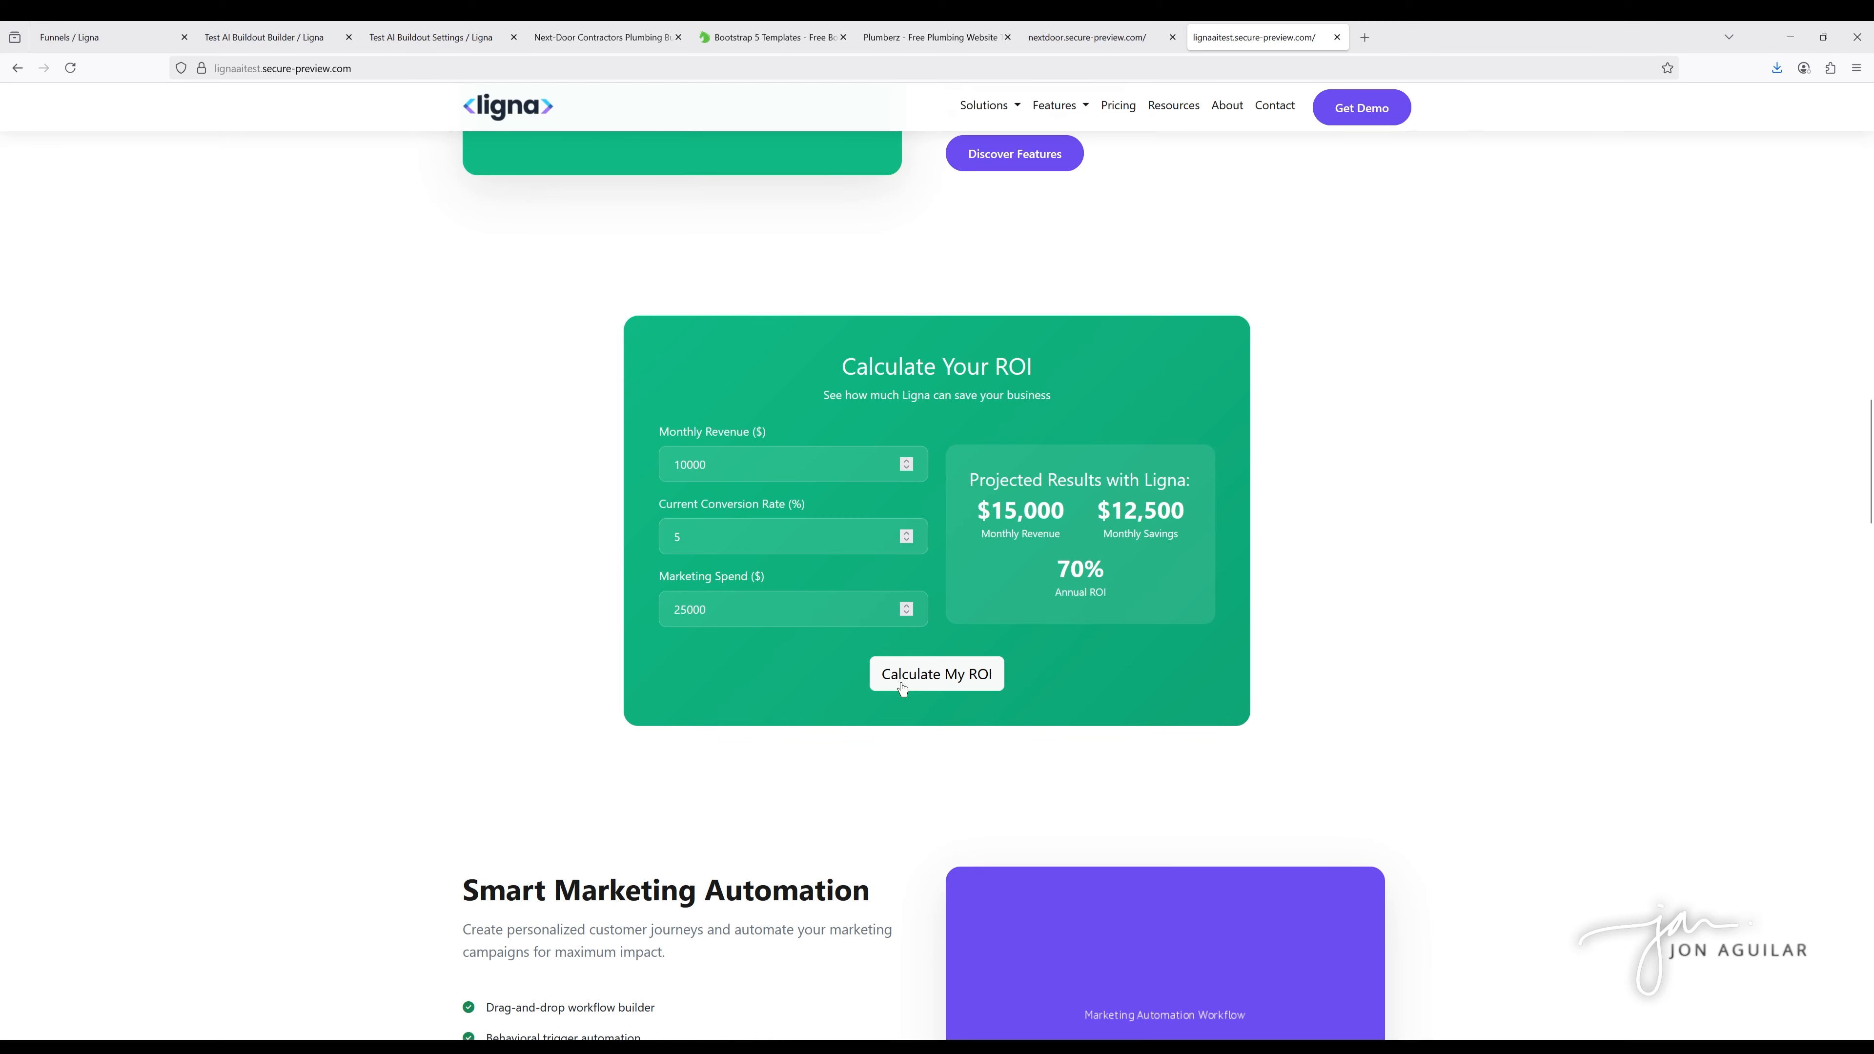
{"action": "left_click", "coordinate": [968, 686]}
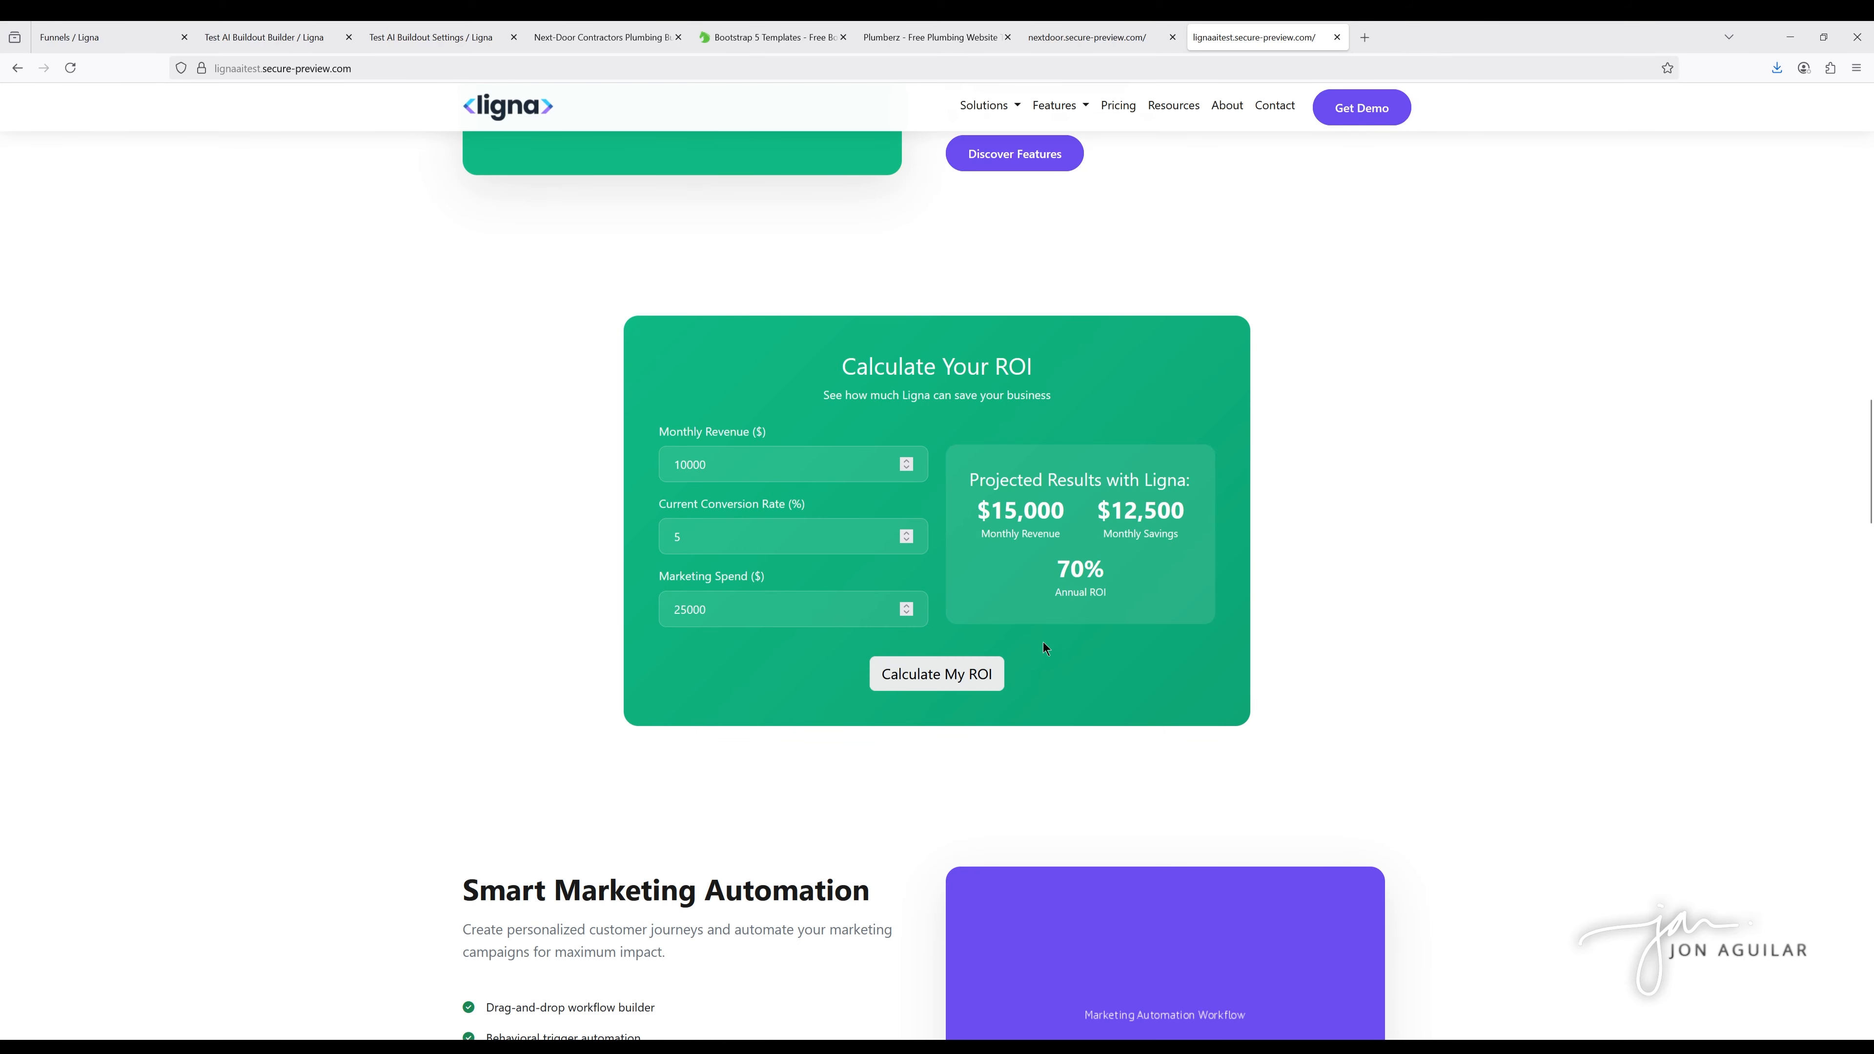
Review the live page's remaining sections, including marketing automation, services, integrations and testimonials, and return to the hero section
{"action": "scroll", "coordinate": [1043, 646], "scroll_direction": "down", "scroll_amount": 8}
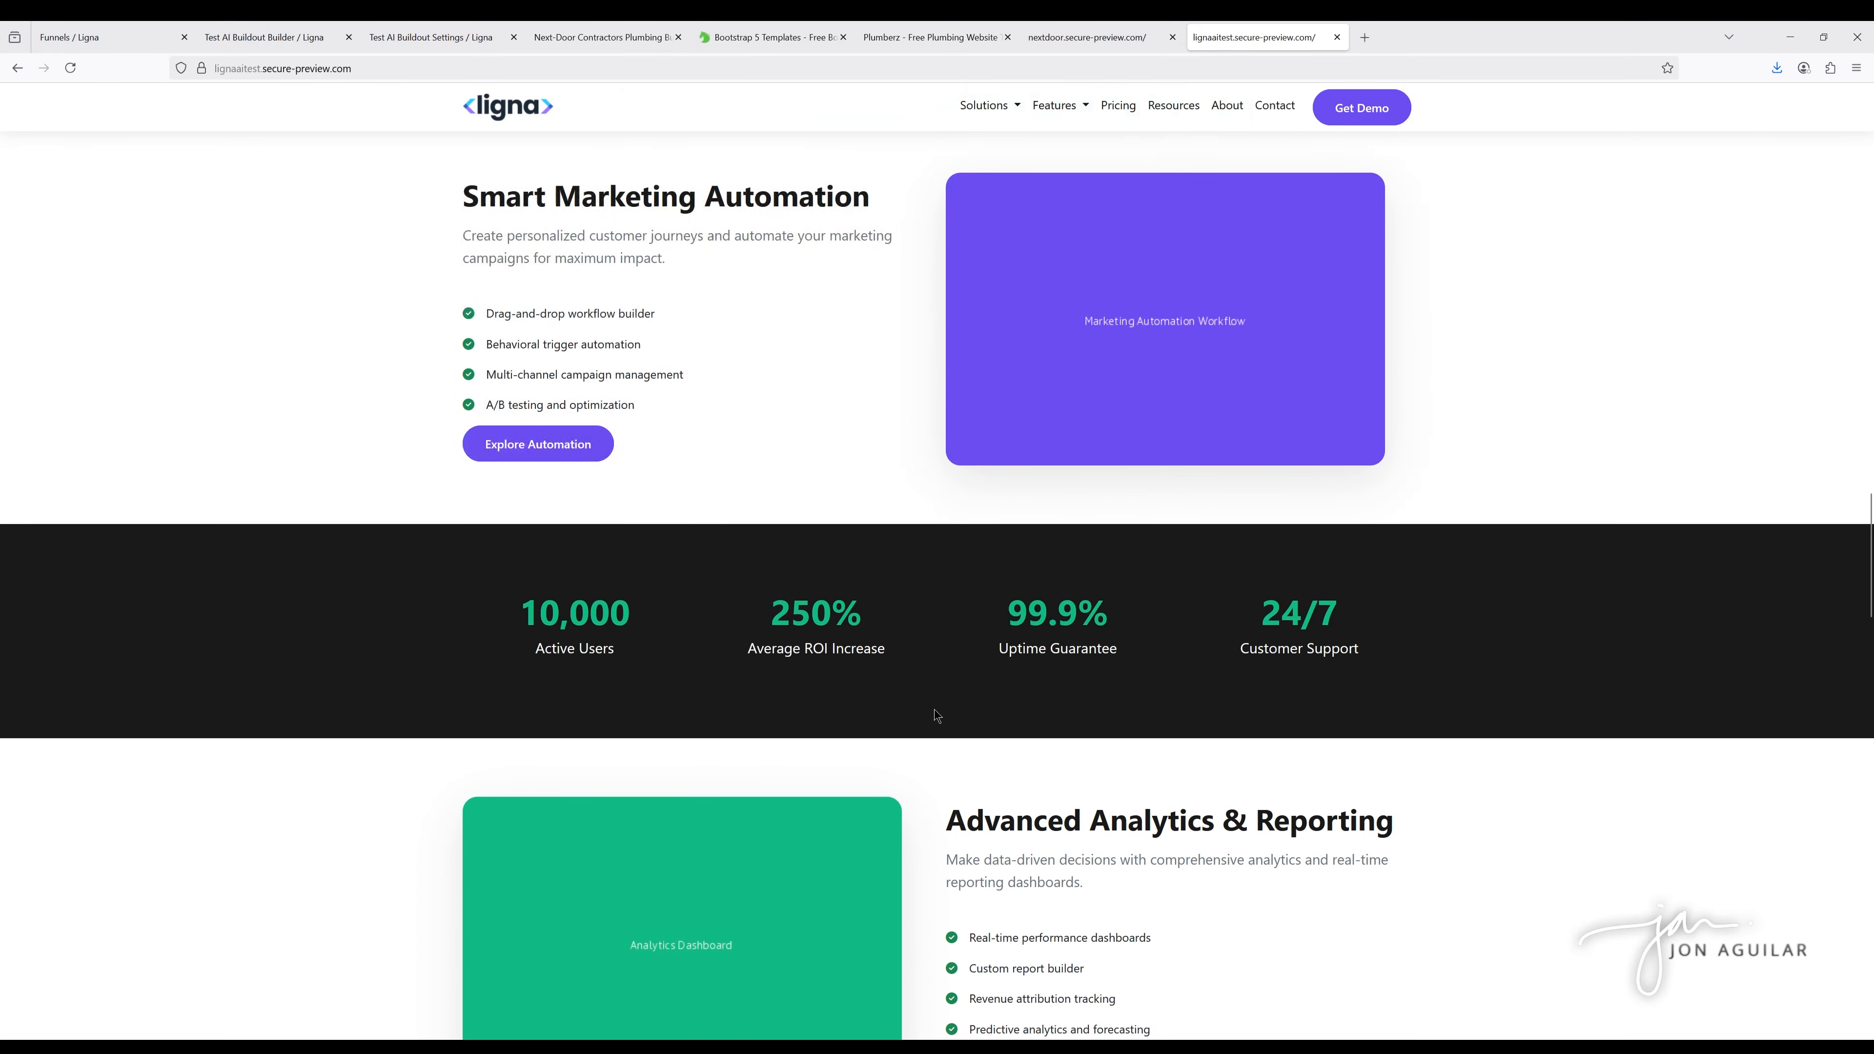
{"action": "scroll", "coordinate": [936, 710], "scroll_direction": "down", "scroll_amount": 20}
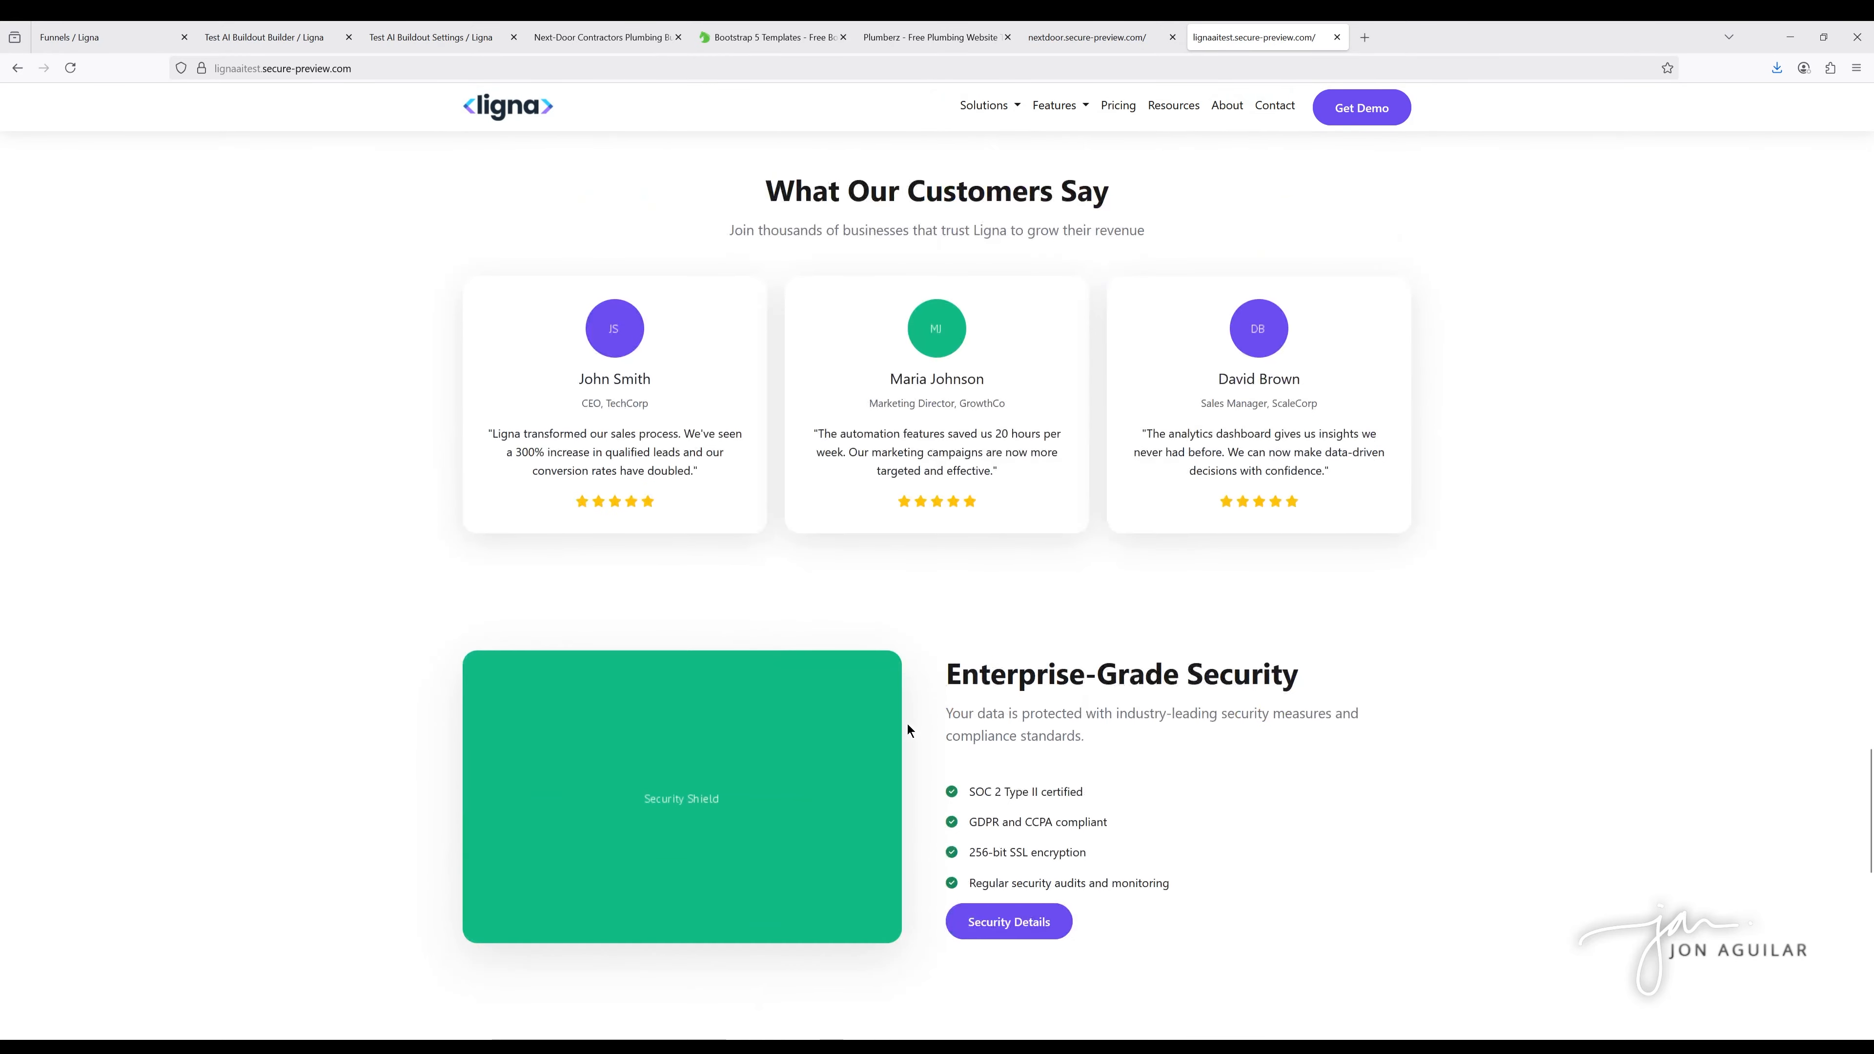
{"action": "scroll", "coordinate": [907, 730], "scroll_direction": "down", "scroll_amount": 5}
{"action": "scroll", "coordinate": [883, 768], "scroll_direction": "up", "scroll_amount": 9}
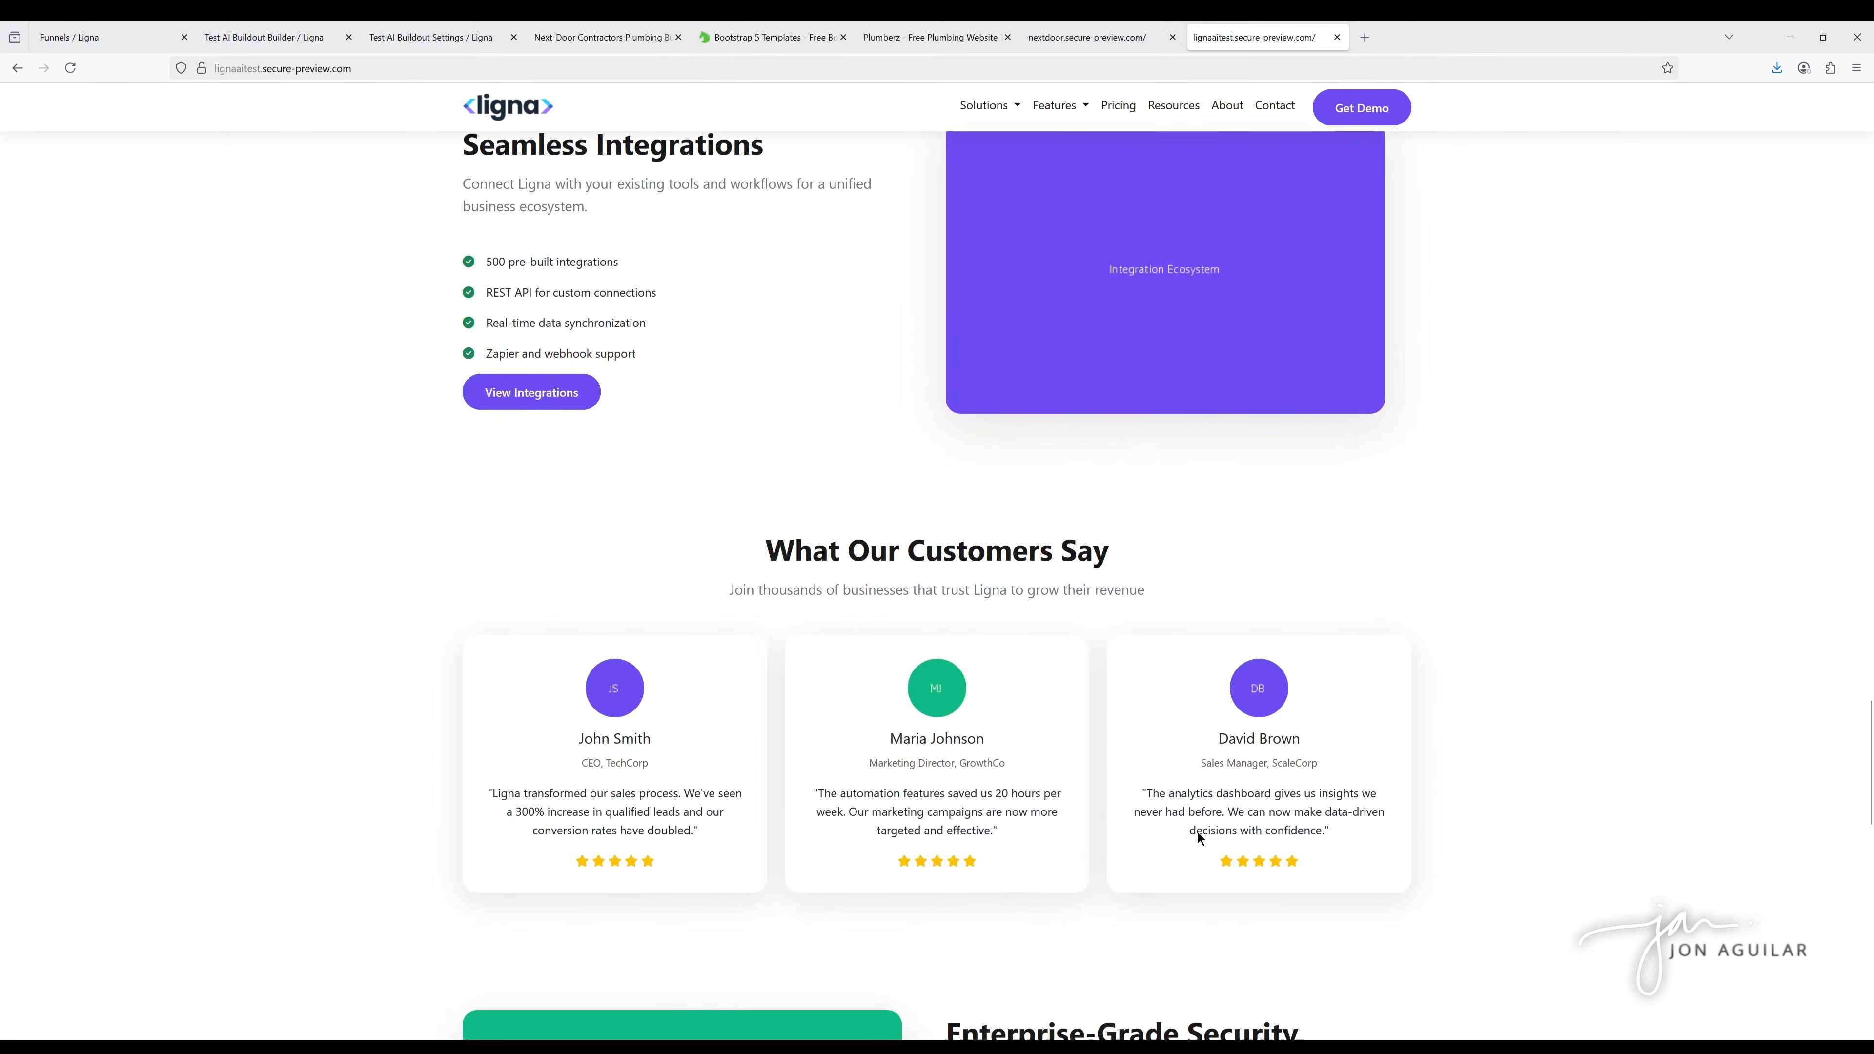
{"action": "scroll", "coordinate": [1199, 838], "scroll_direction": "down", "scroll_amount": 7}
{"action": "scroll", "coordinate": [1284, 702], "scroll_direction": "up", "scroll_amount": 13}
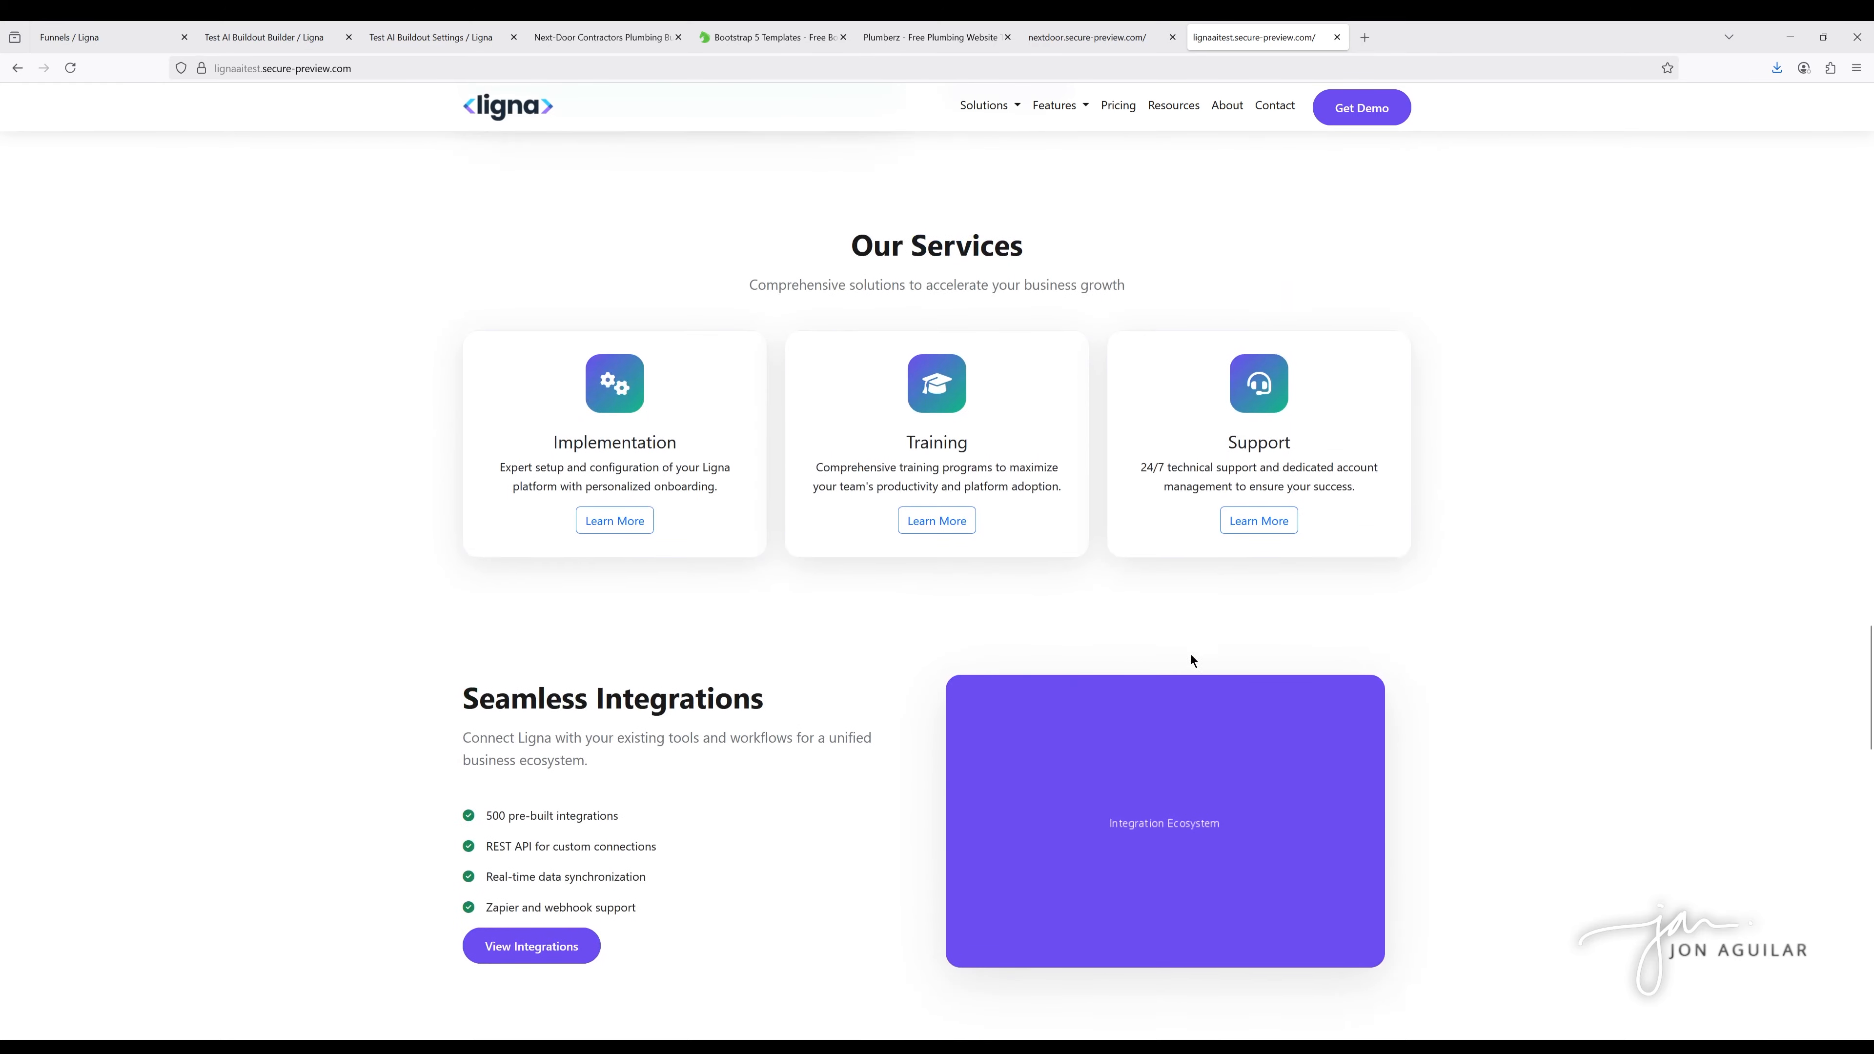
{"action": "scroll", "coordinate": [1191, 657], "scroll_direction": "up", "scroll_amount": 15}
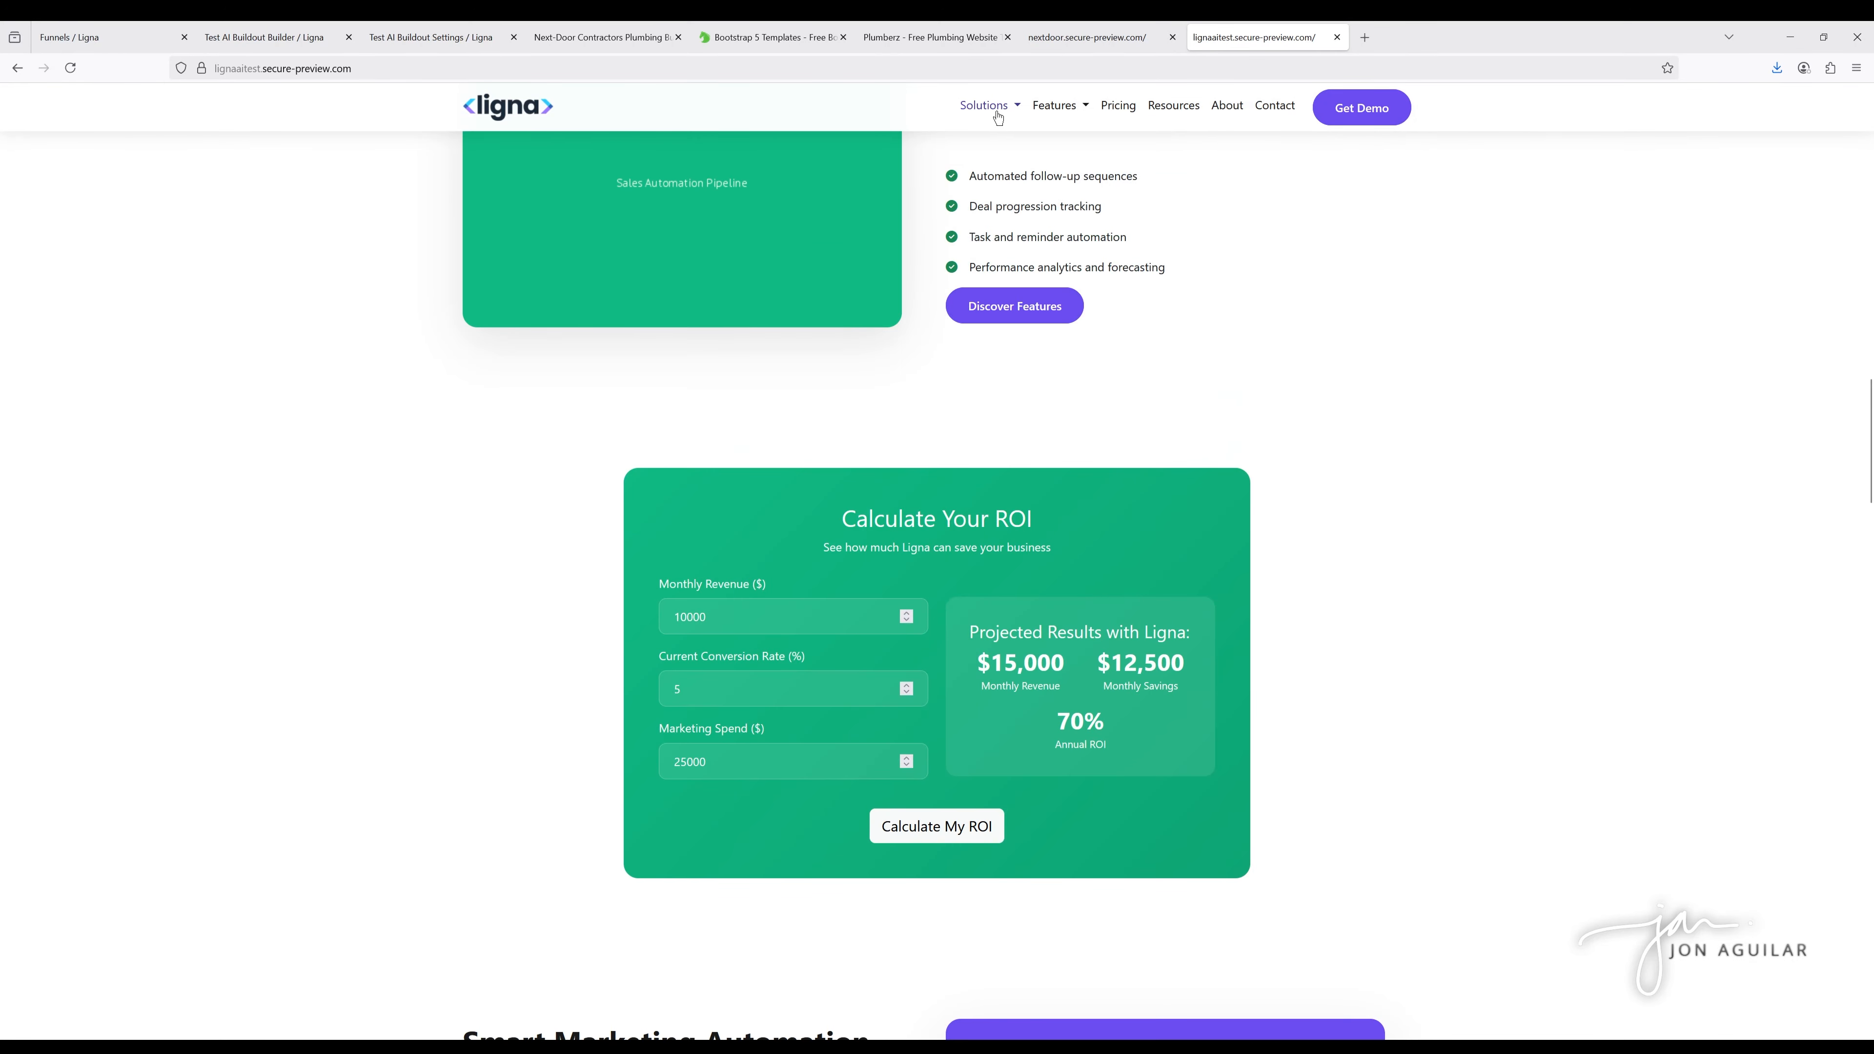
{"action": "scroll", "coordinate": [1219, 529], "scroll_direction": "up", "scroll_amount": 10}
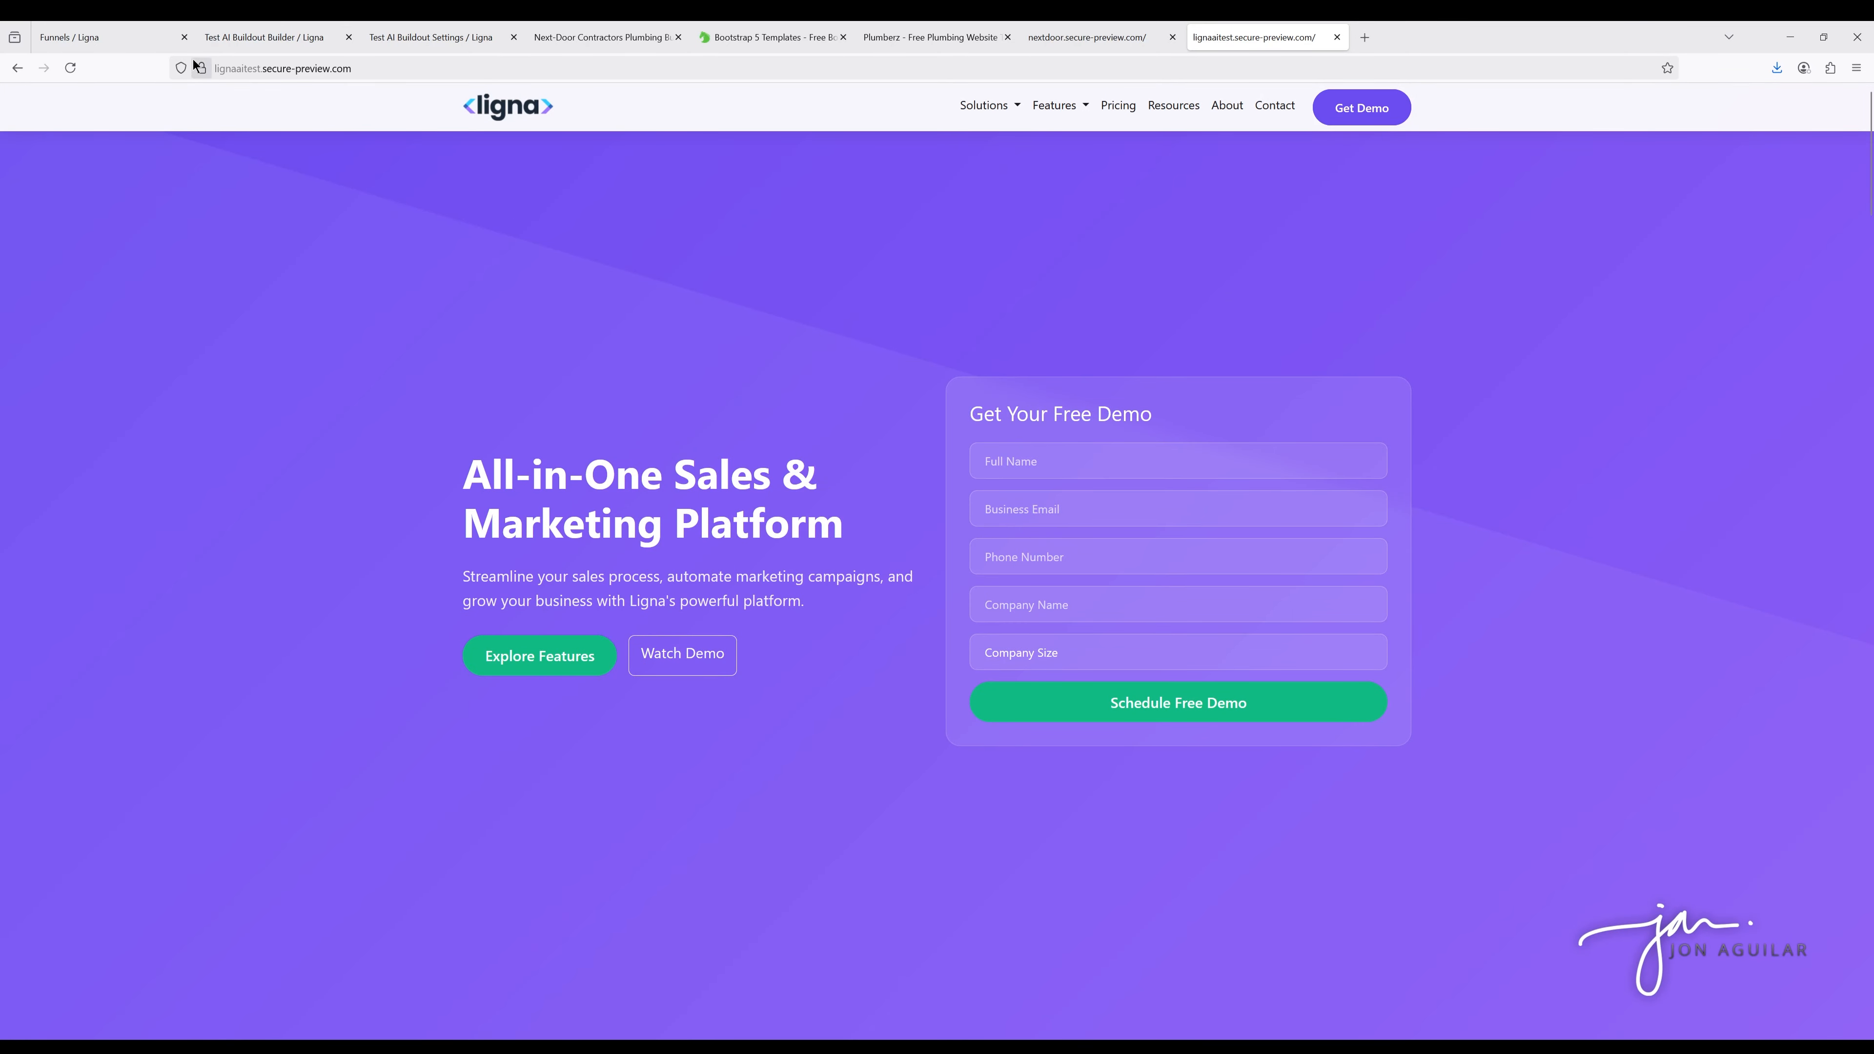
Back in the builder, try the Leave Us A Review data form in the hero's Get Your Free Demo form
{"action": "left_click", "coordinate": [287, 38]}
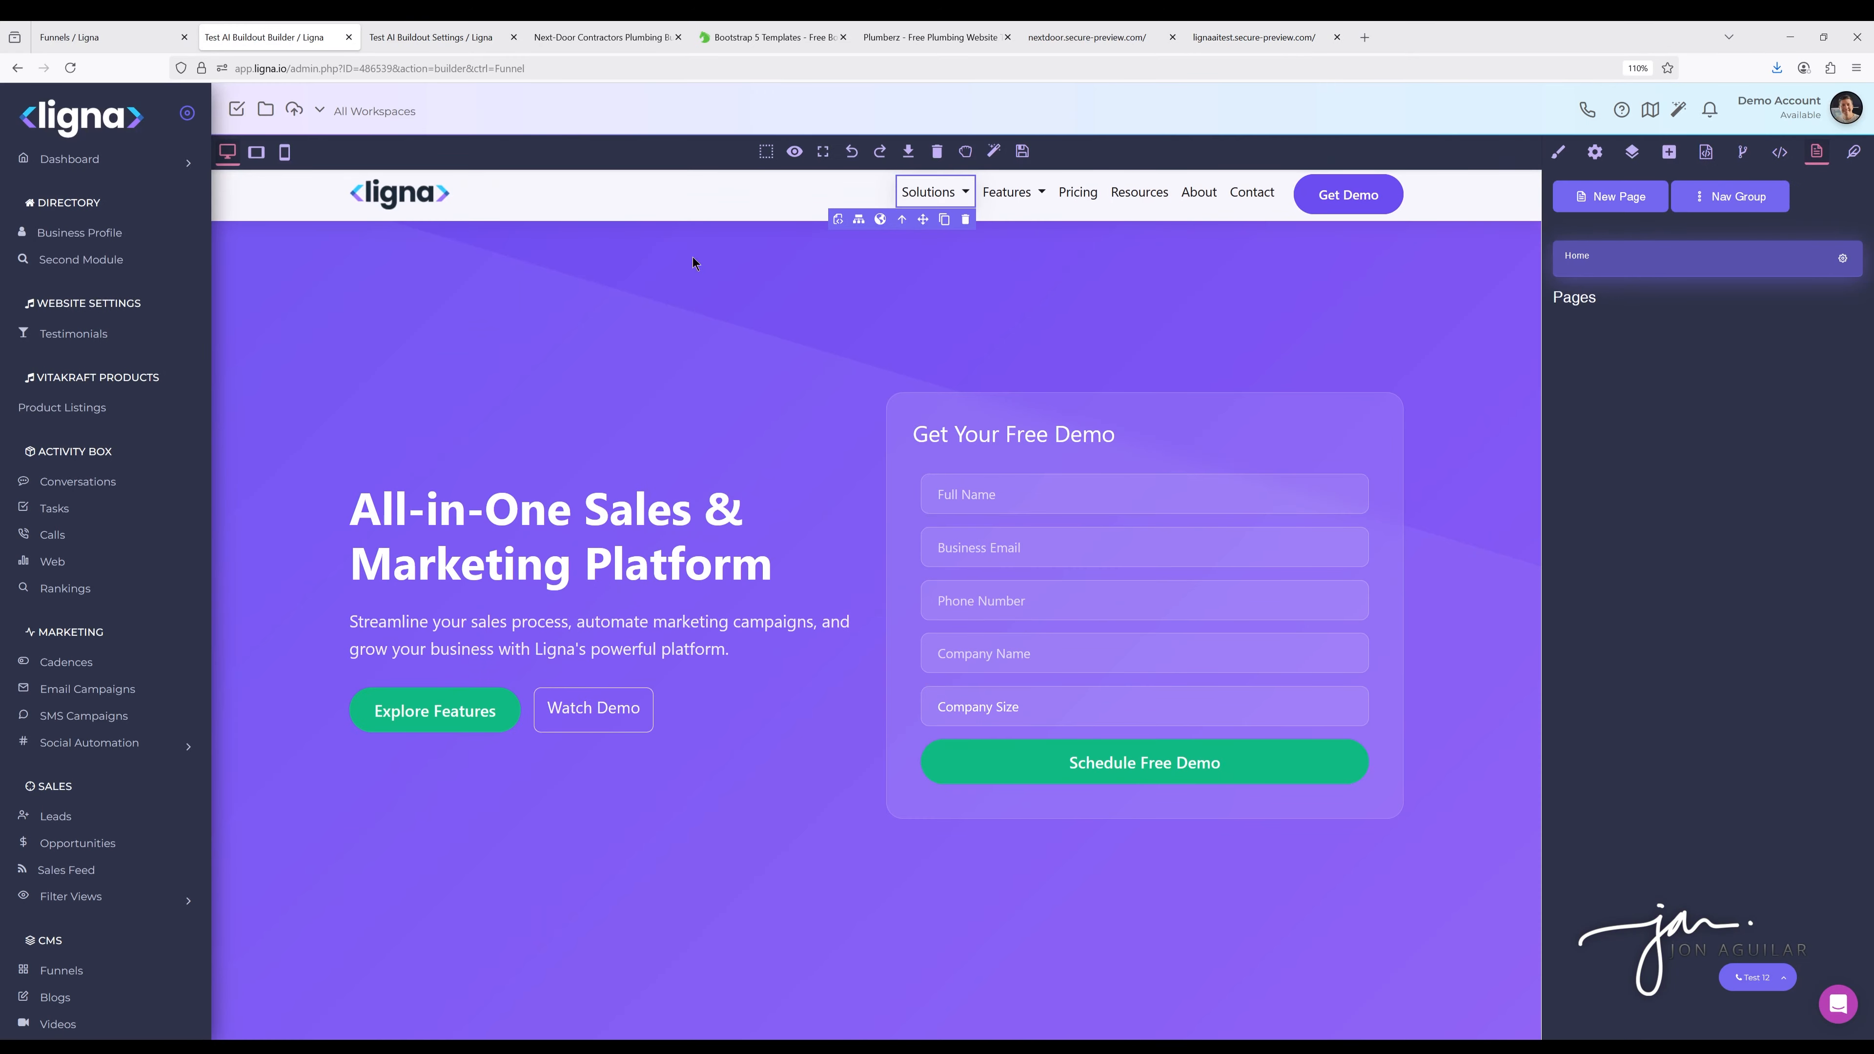
{"action": "left_click", "coordinate": [925, 473]}
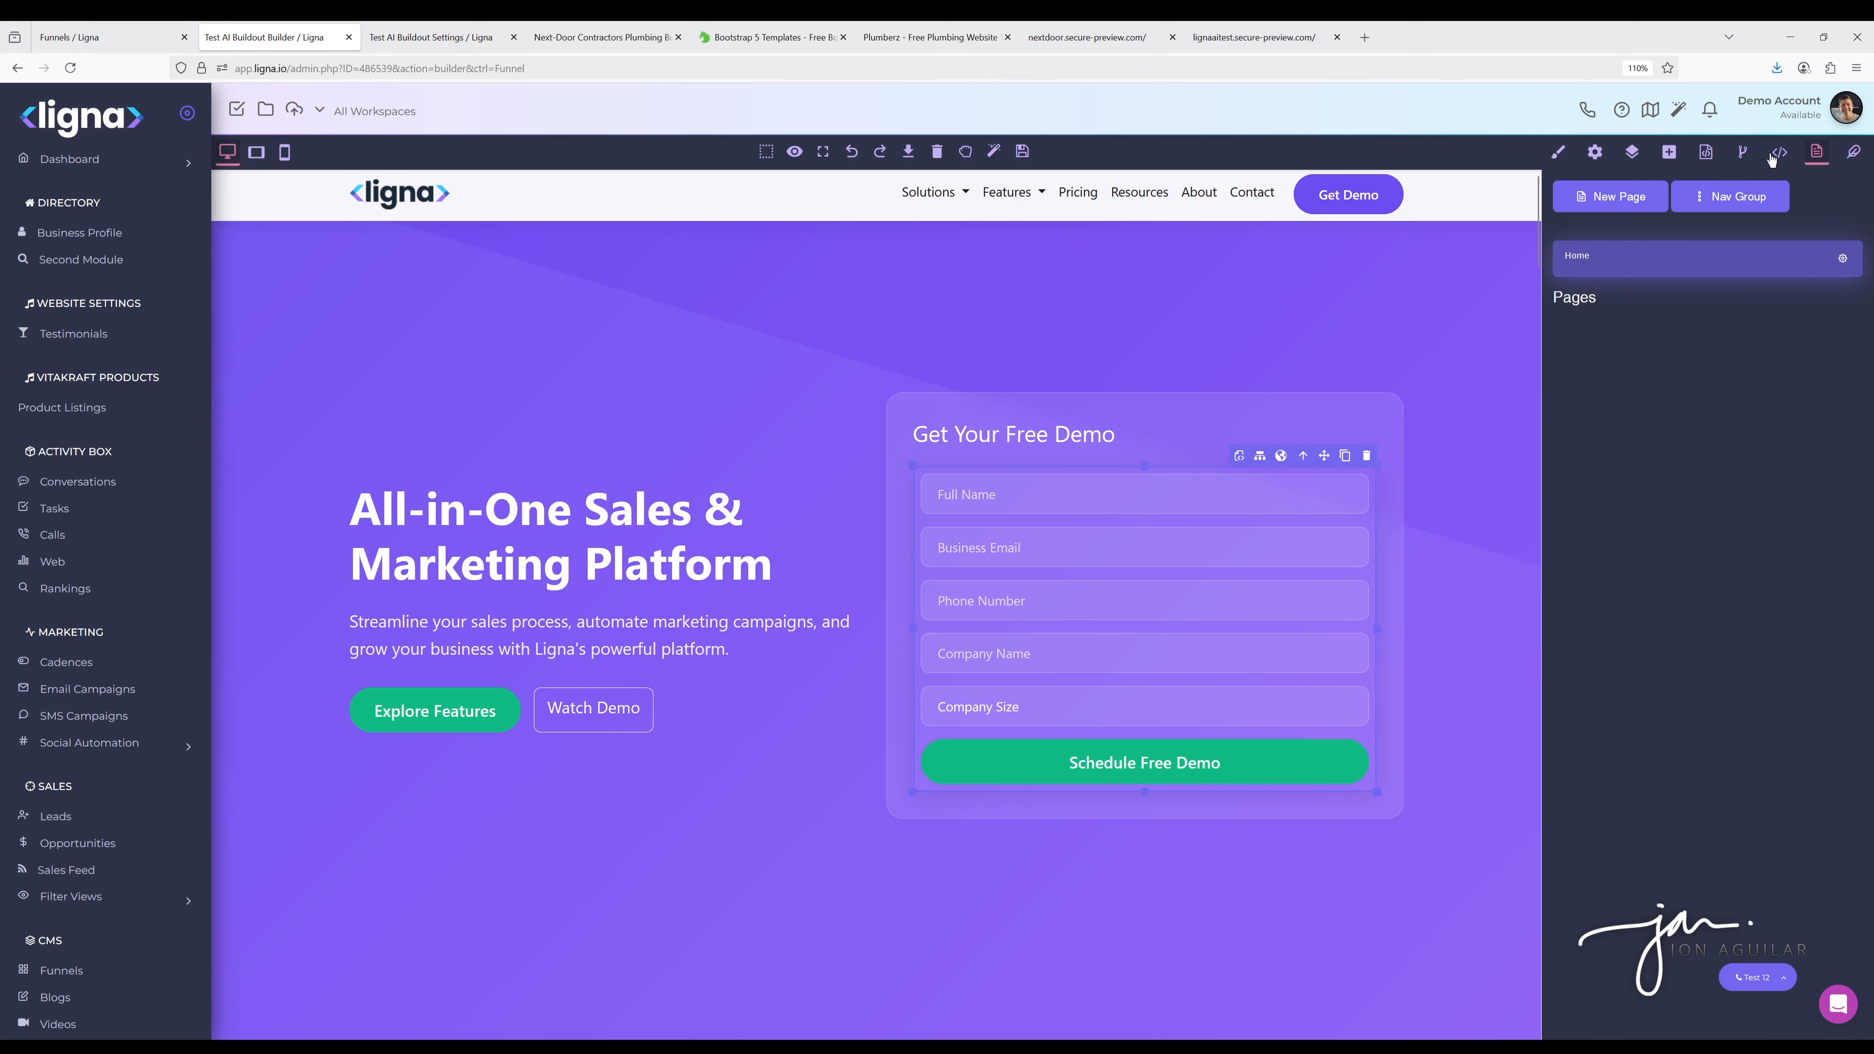
{"action": "left_click", "coordinate": [1597, 153]}
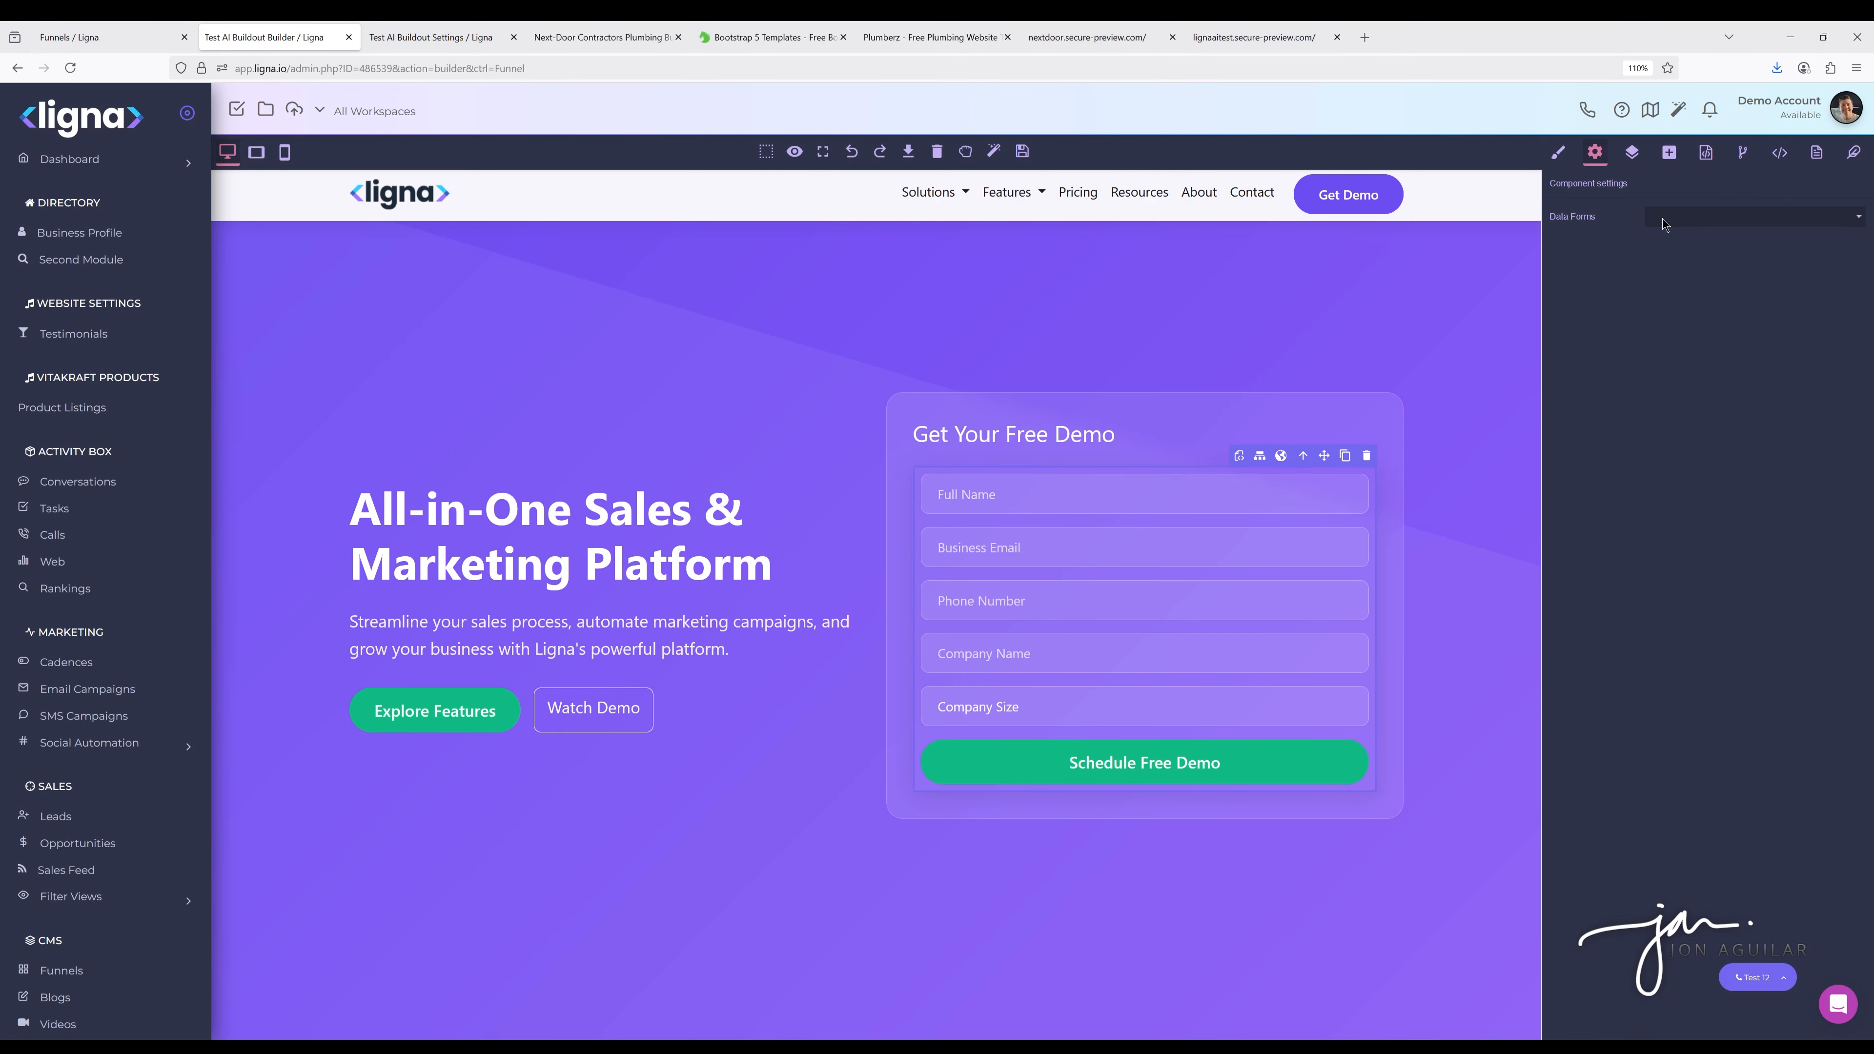
{"action": "left_click", "coordinate": [1673, 265]}
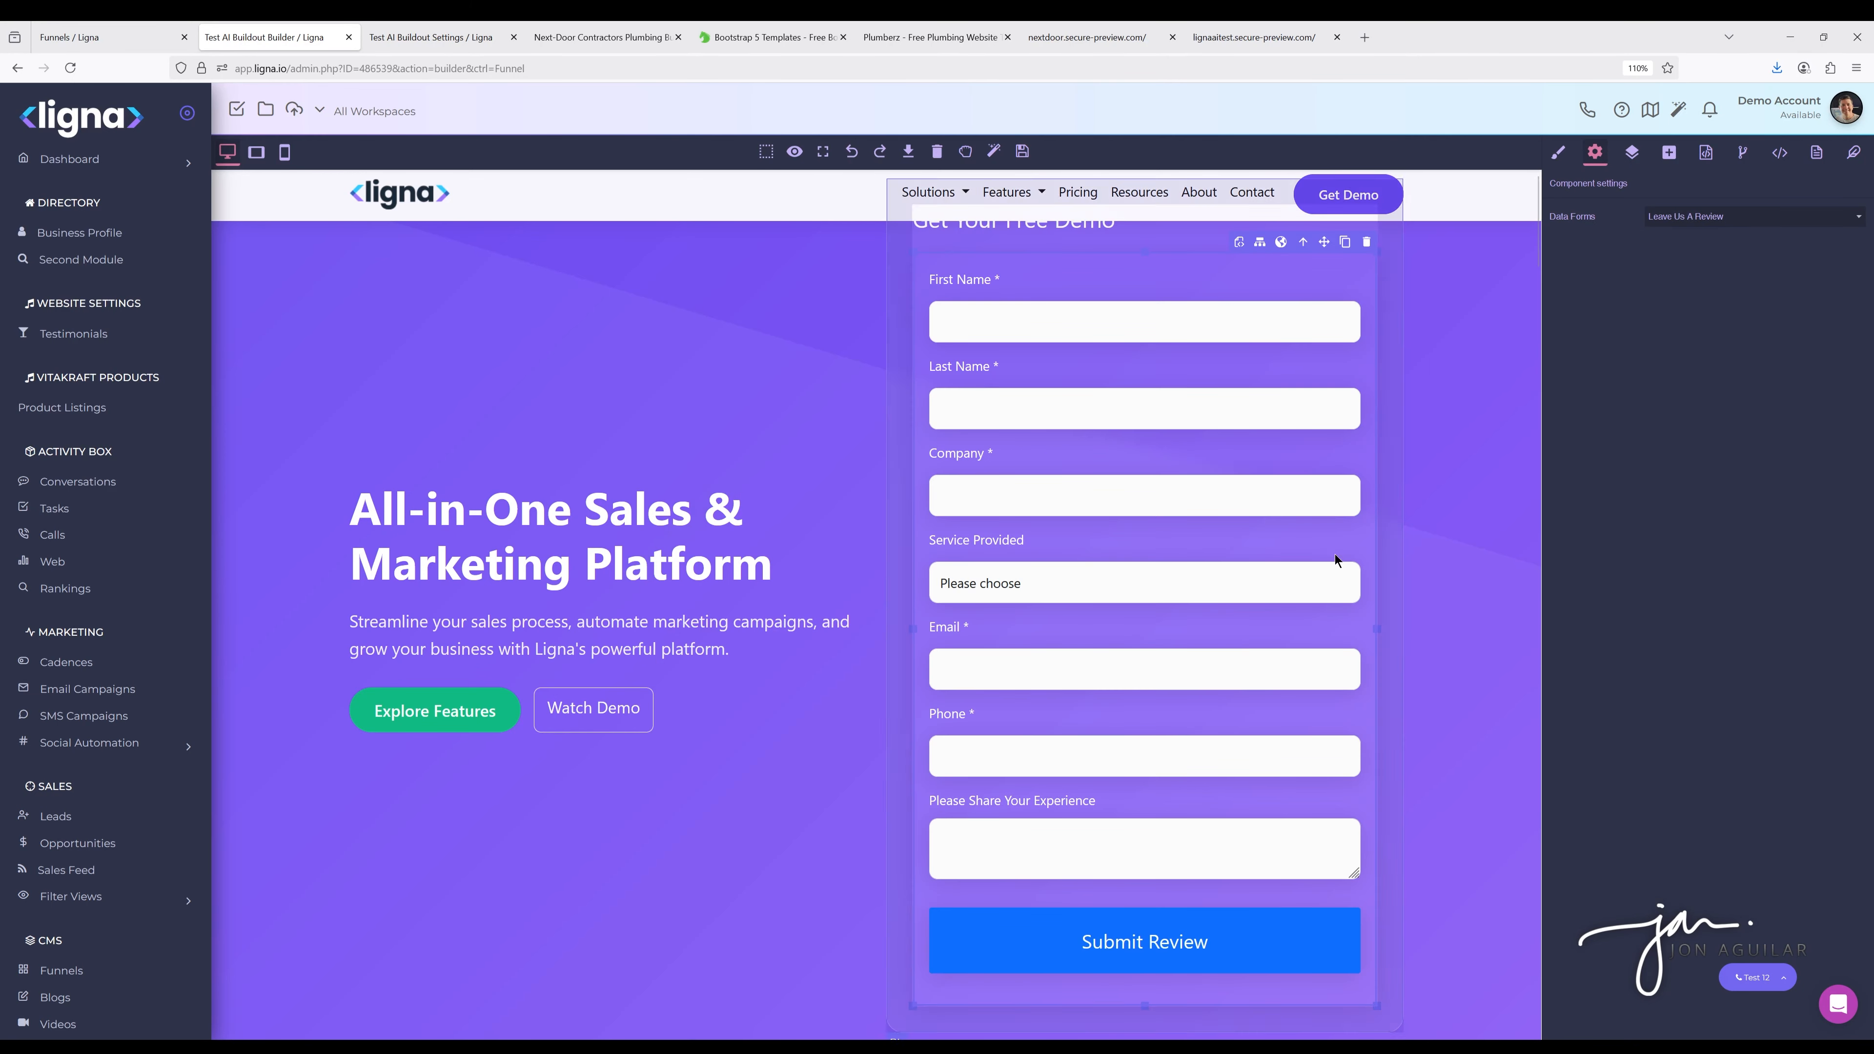
{"action": "scroll", "coordinate": [1201, 627], "scroll_direction": "down", "scroll_amount": 2}
{"action": "scroll", "coordinate": [1204, 626], "scroll_direction": "up", "scroll_amount": 2}
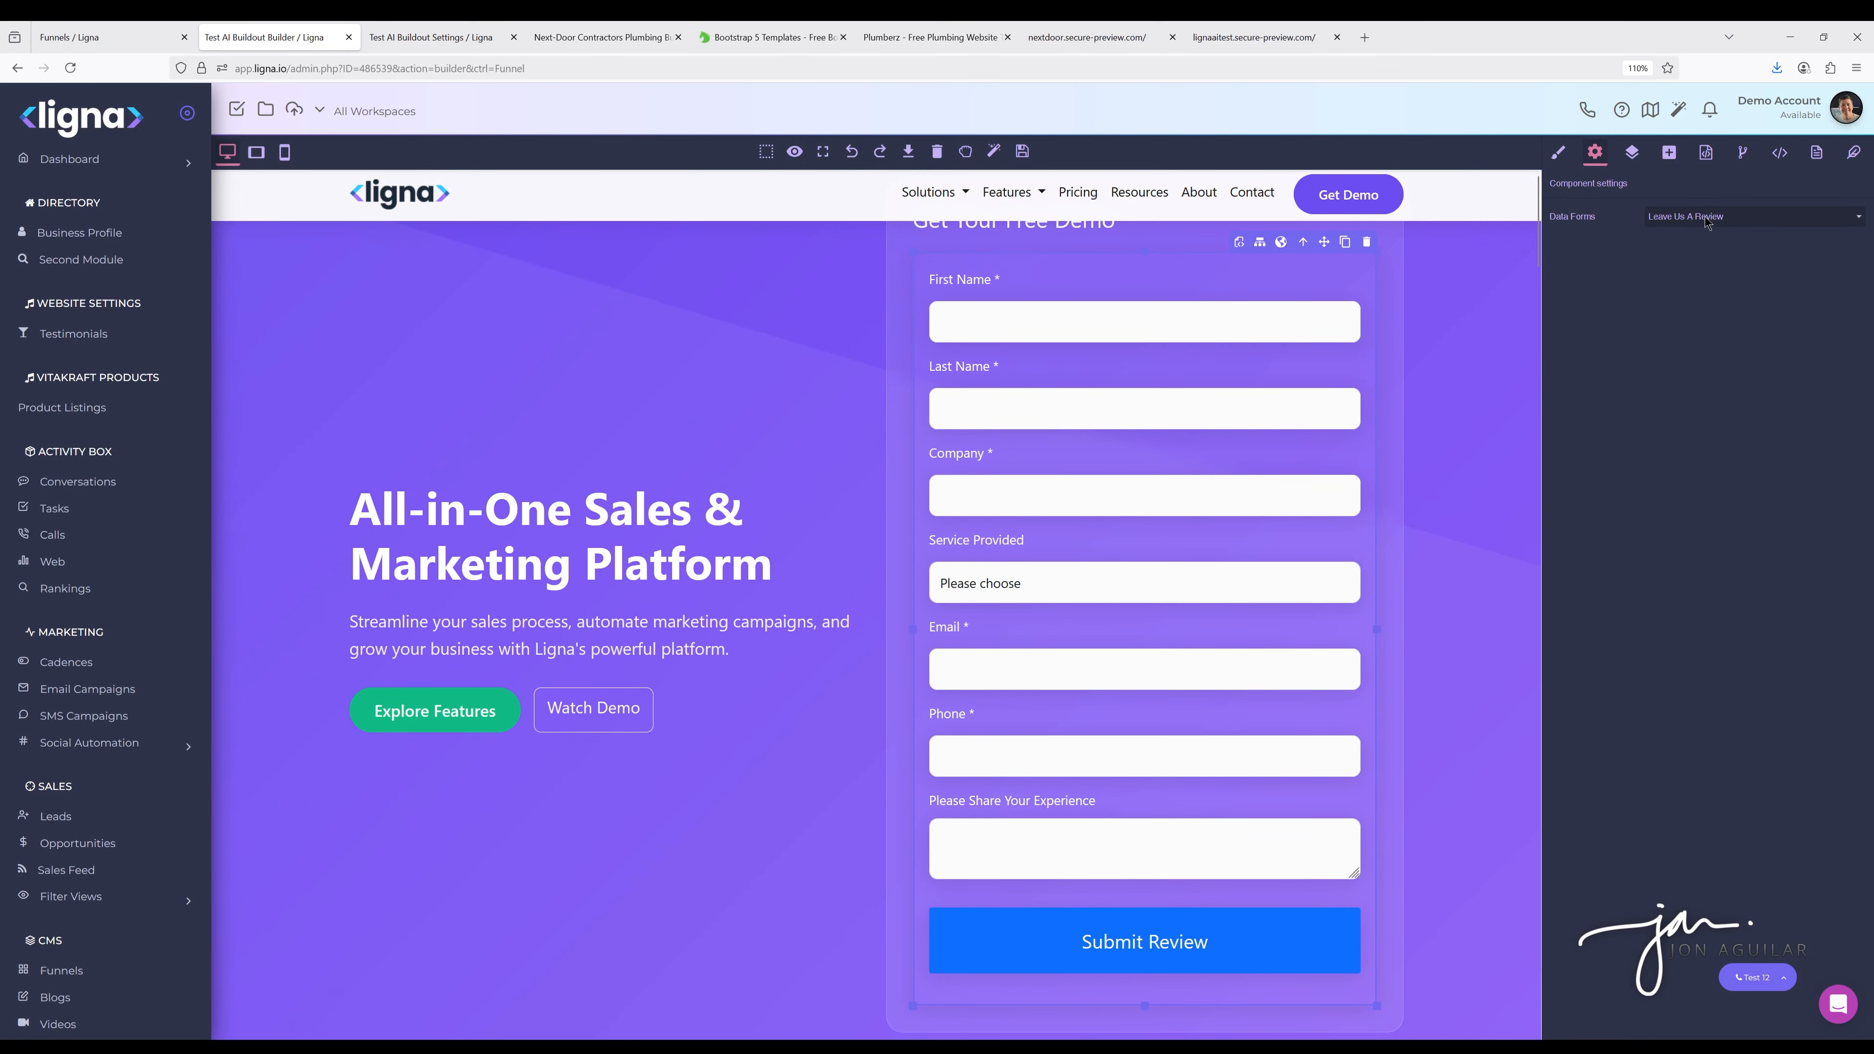
Try the Step 2 data form in the hero's demo form, and undo both data form replacements
{"action": "left_click", "coordinate": [1688, 298]}
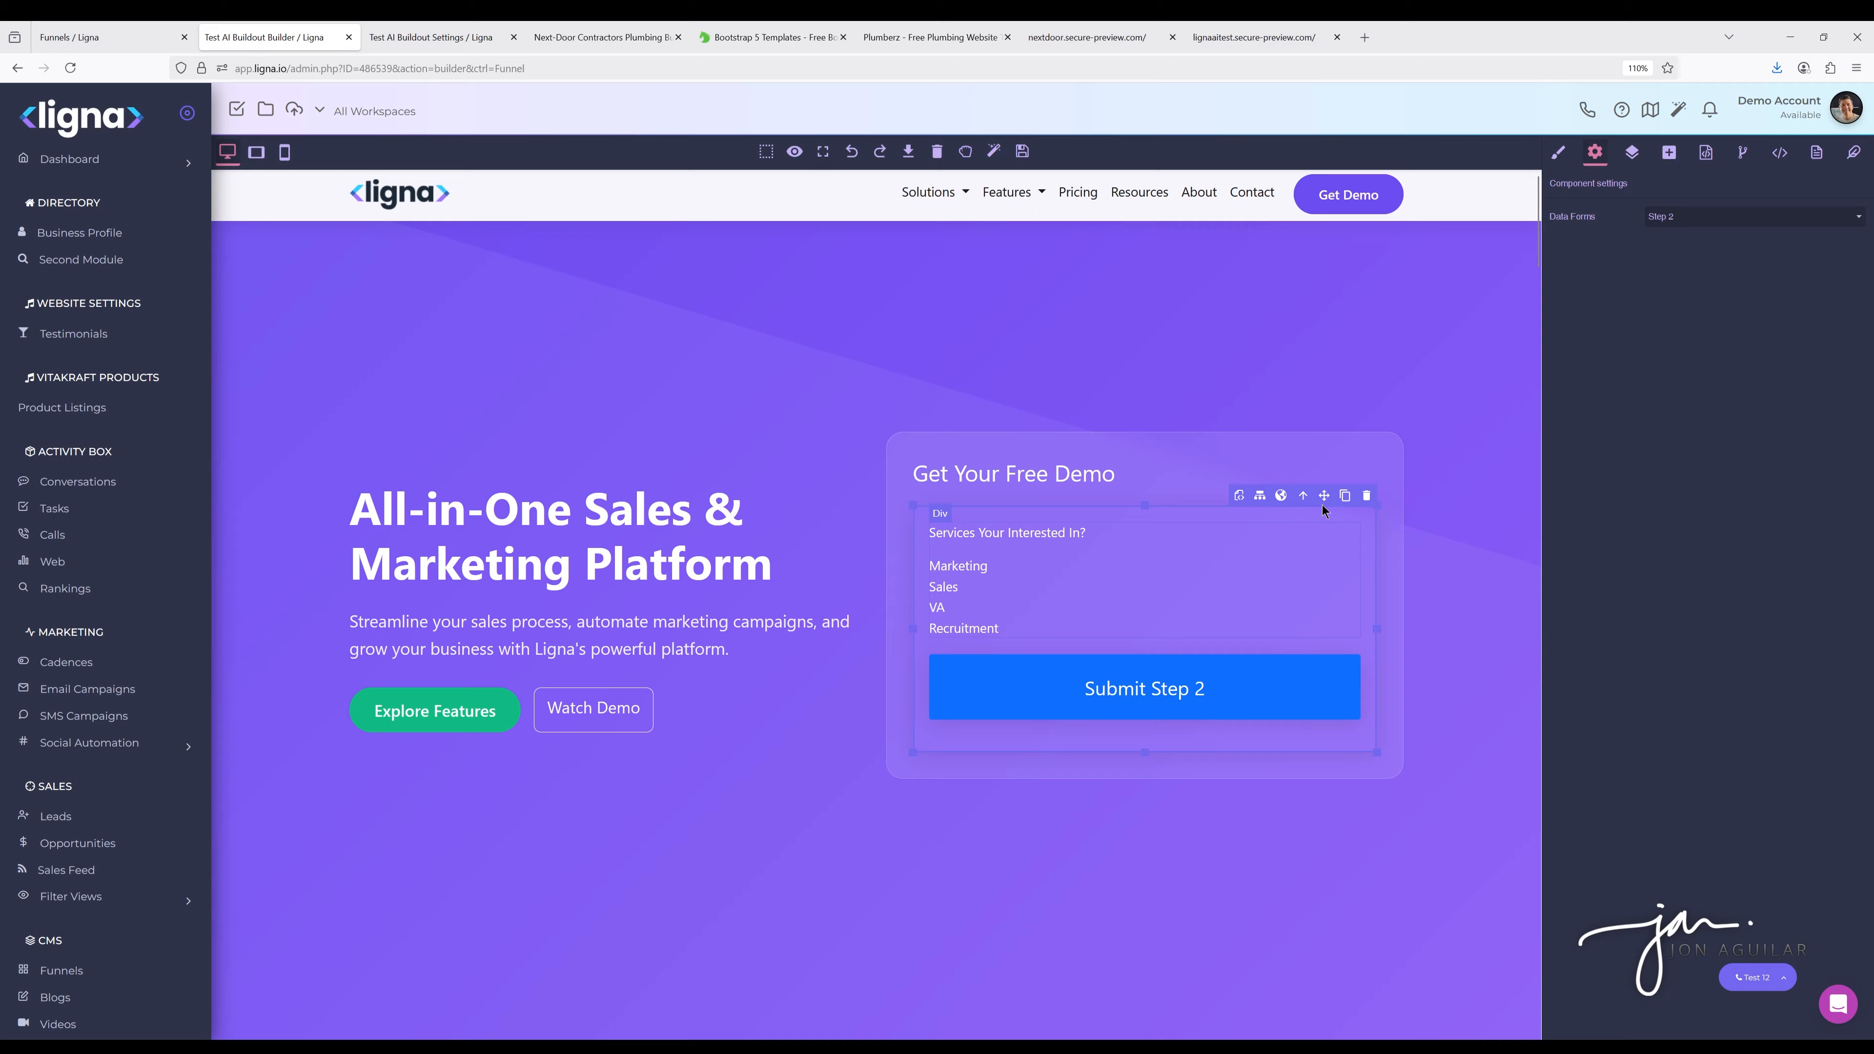
{"action": "left_click", "coordinate": [852, 151]}
{"action": "left_click", "coordinate": [852, 152]}
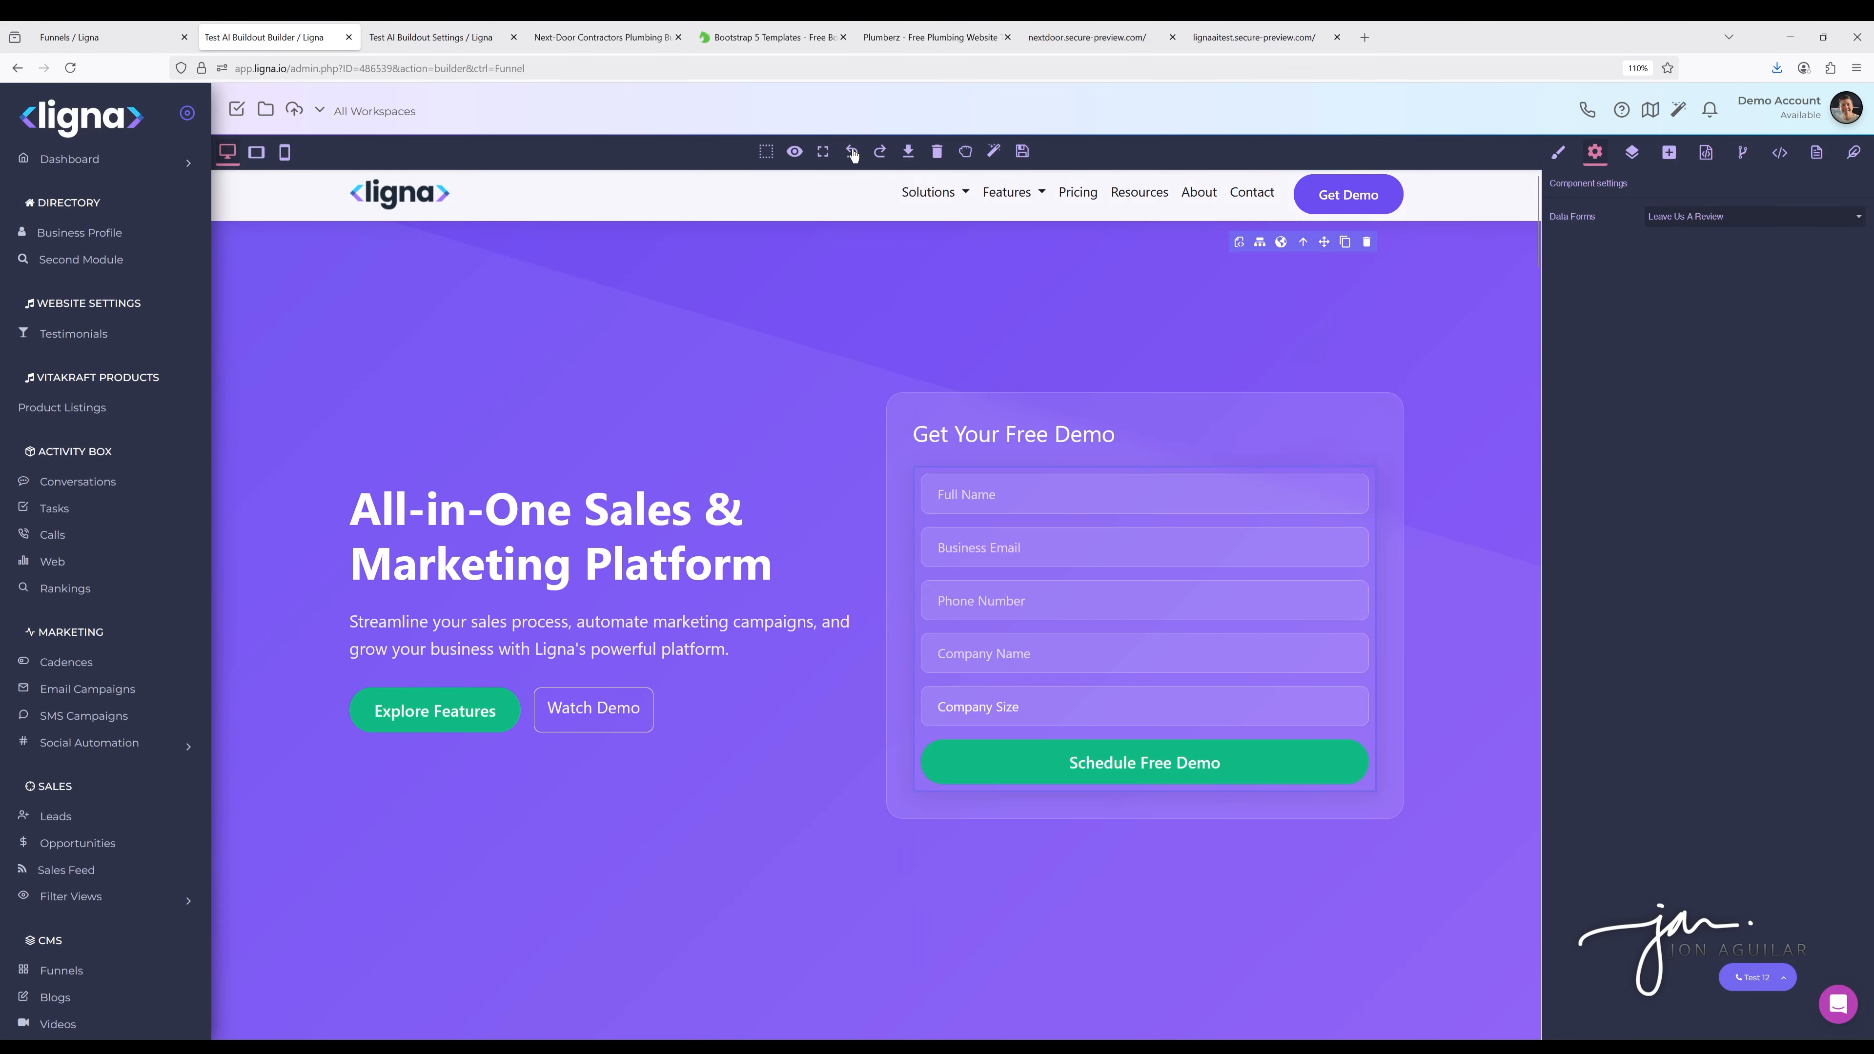
{"action": "scroll", "coordinate": [1113, 469], "scroll_direction": "down", "scroll_amount": 5}
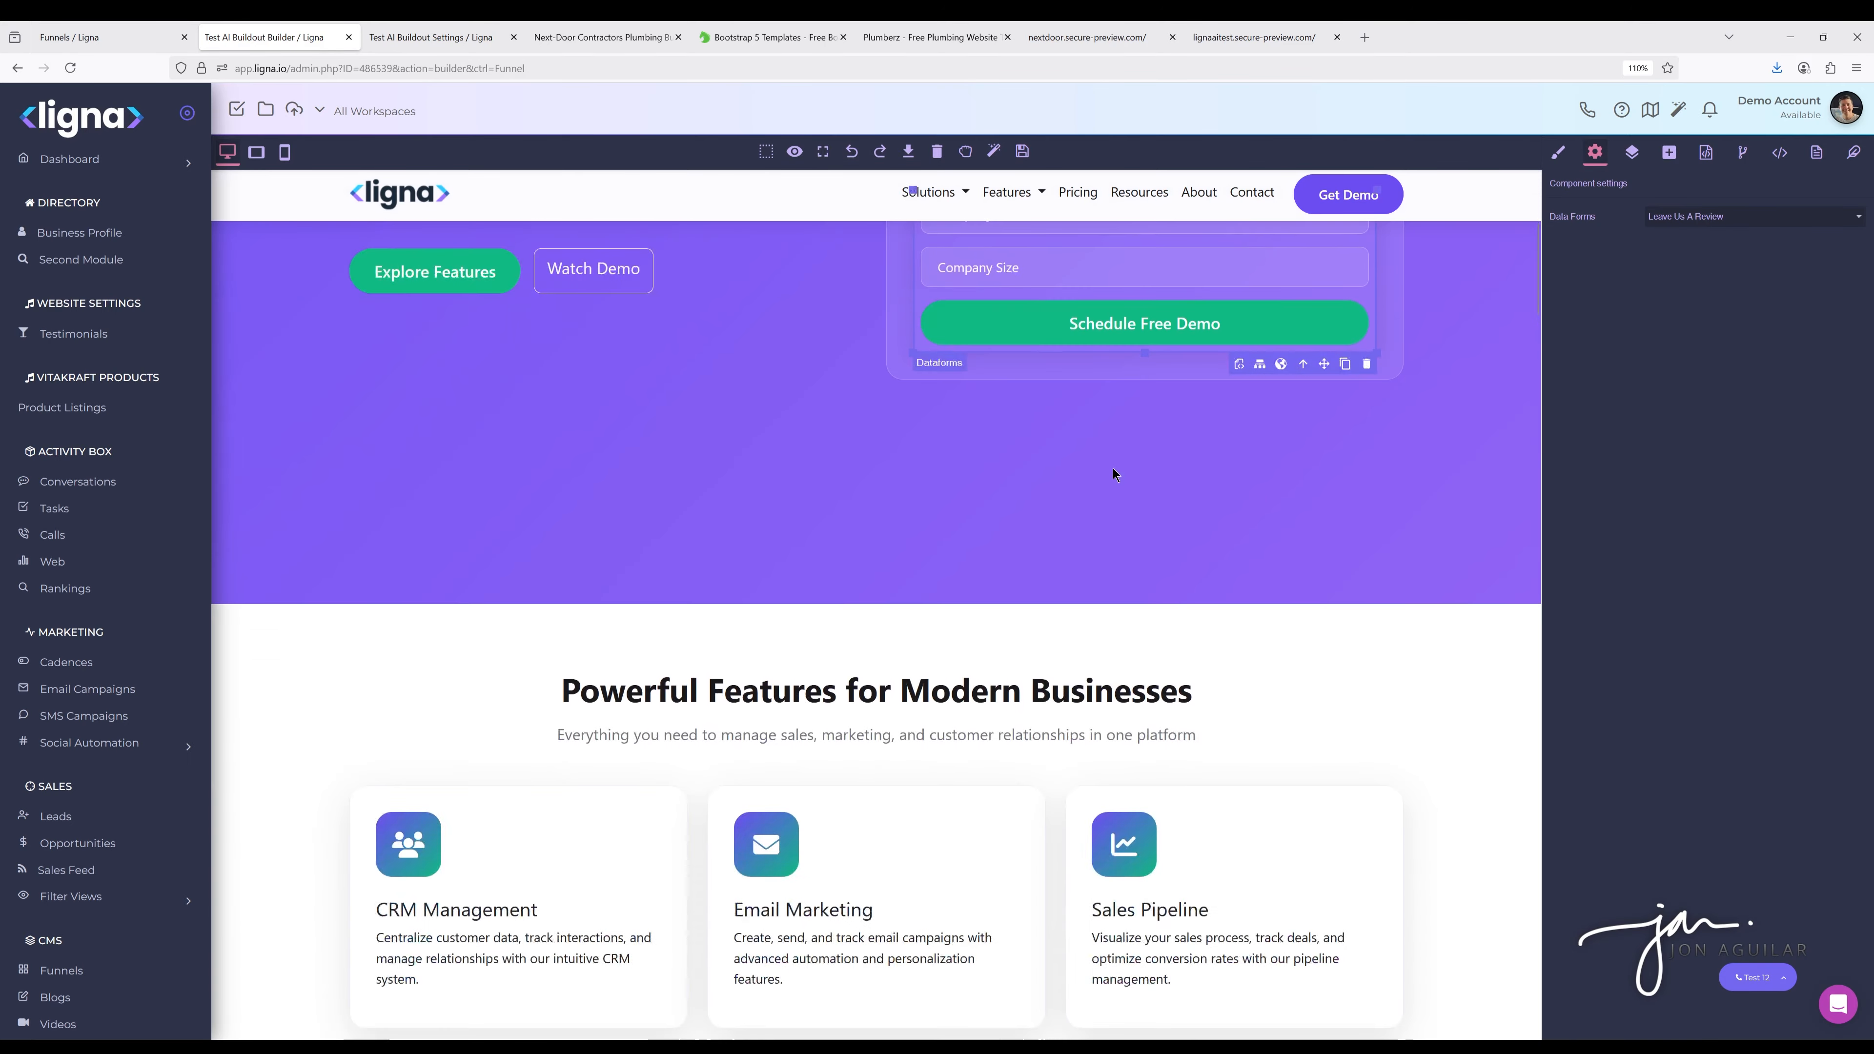
Examine the new page options with Home selected as the template, and close the dialog without creating a page
{"action": "scroll", "coordinate": [1112, 469], "scroll_direction": "down", "scroll_amount": 5}
{"action": "scroll", "coordinate": [1113, 469], "scroll_direction": "up", "scroll_amount": 10}
{"action": "left_click", "coordinate": [1817, 152]}
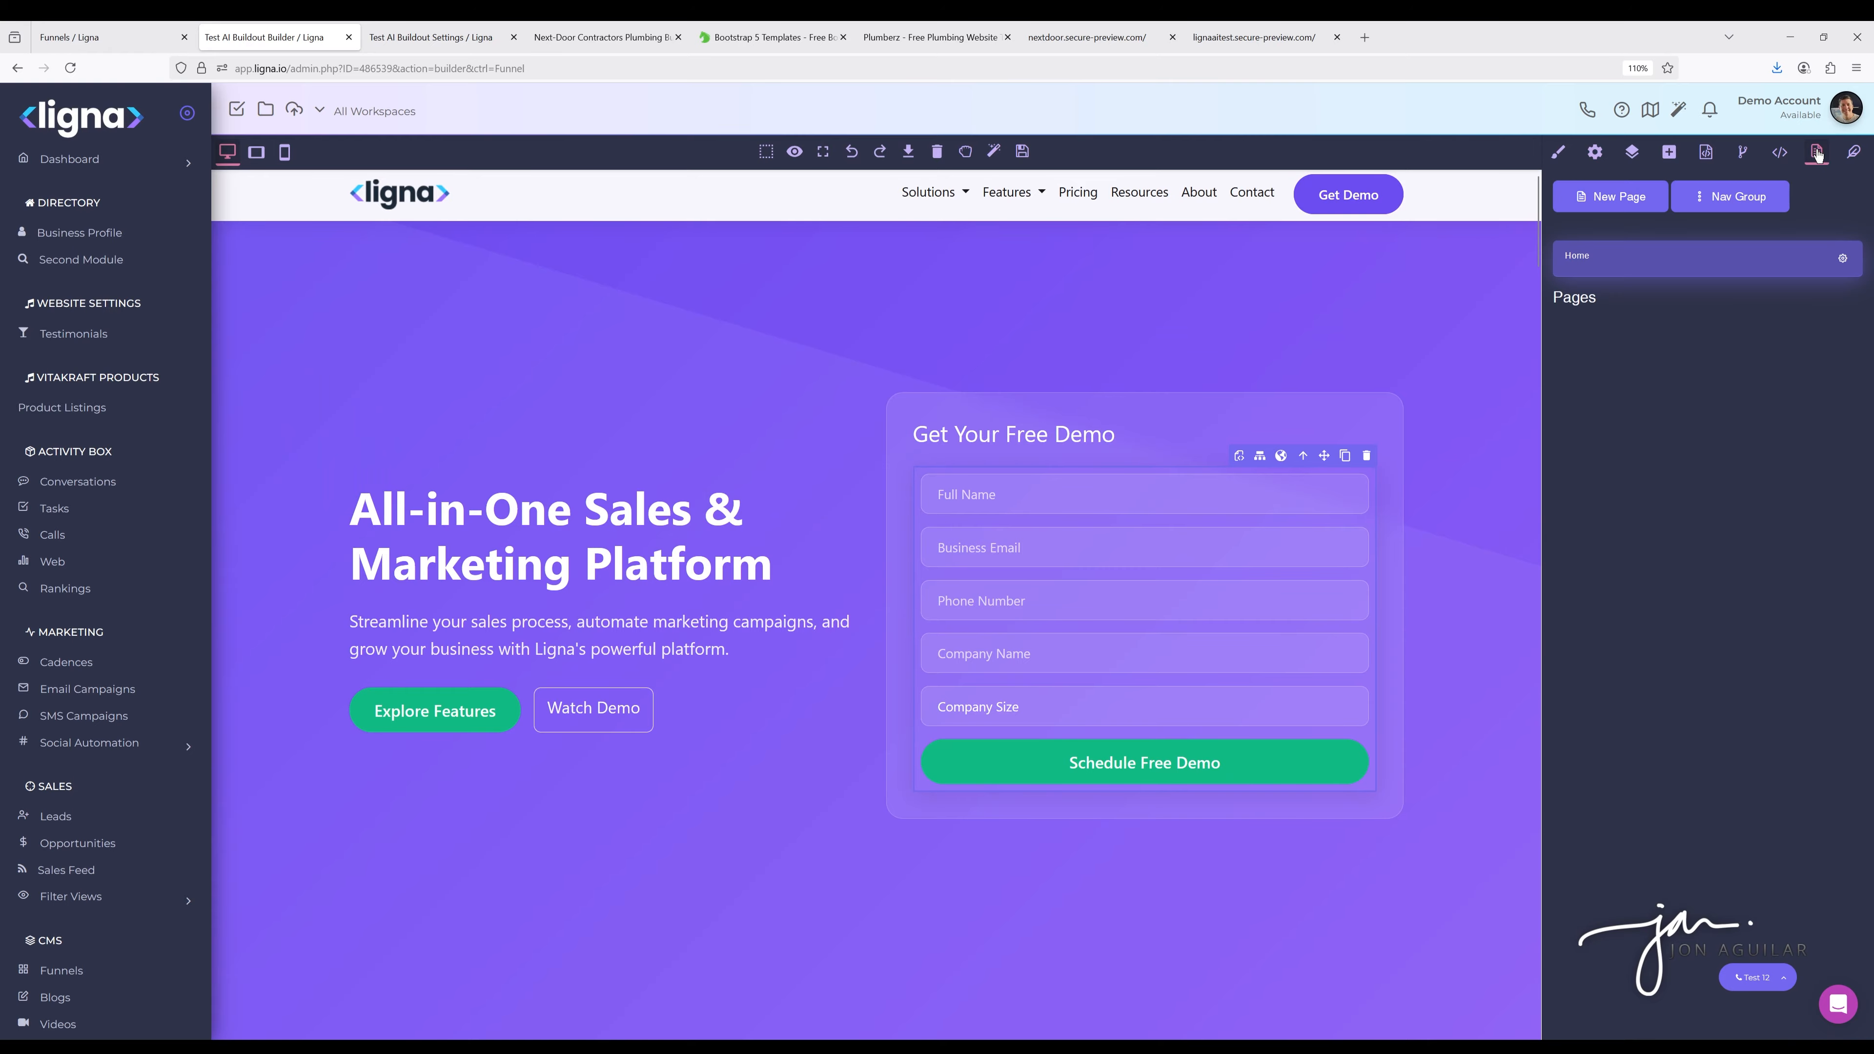
{"action": "left_click", "coordinate": [1618, 189]}
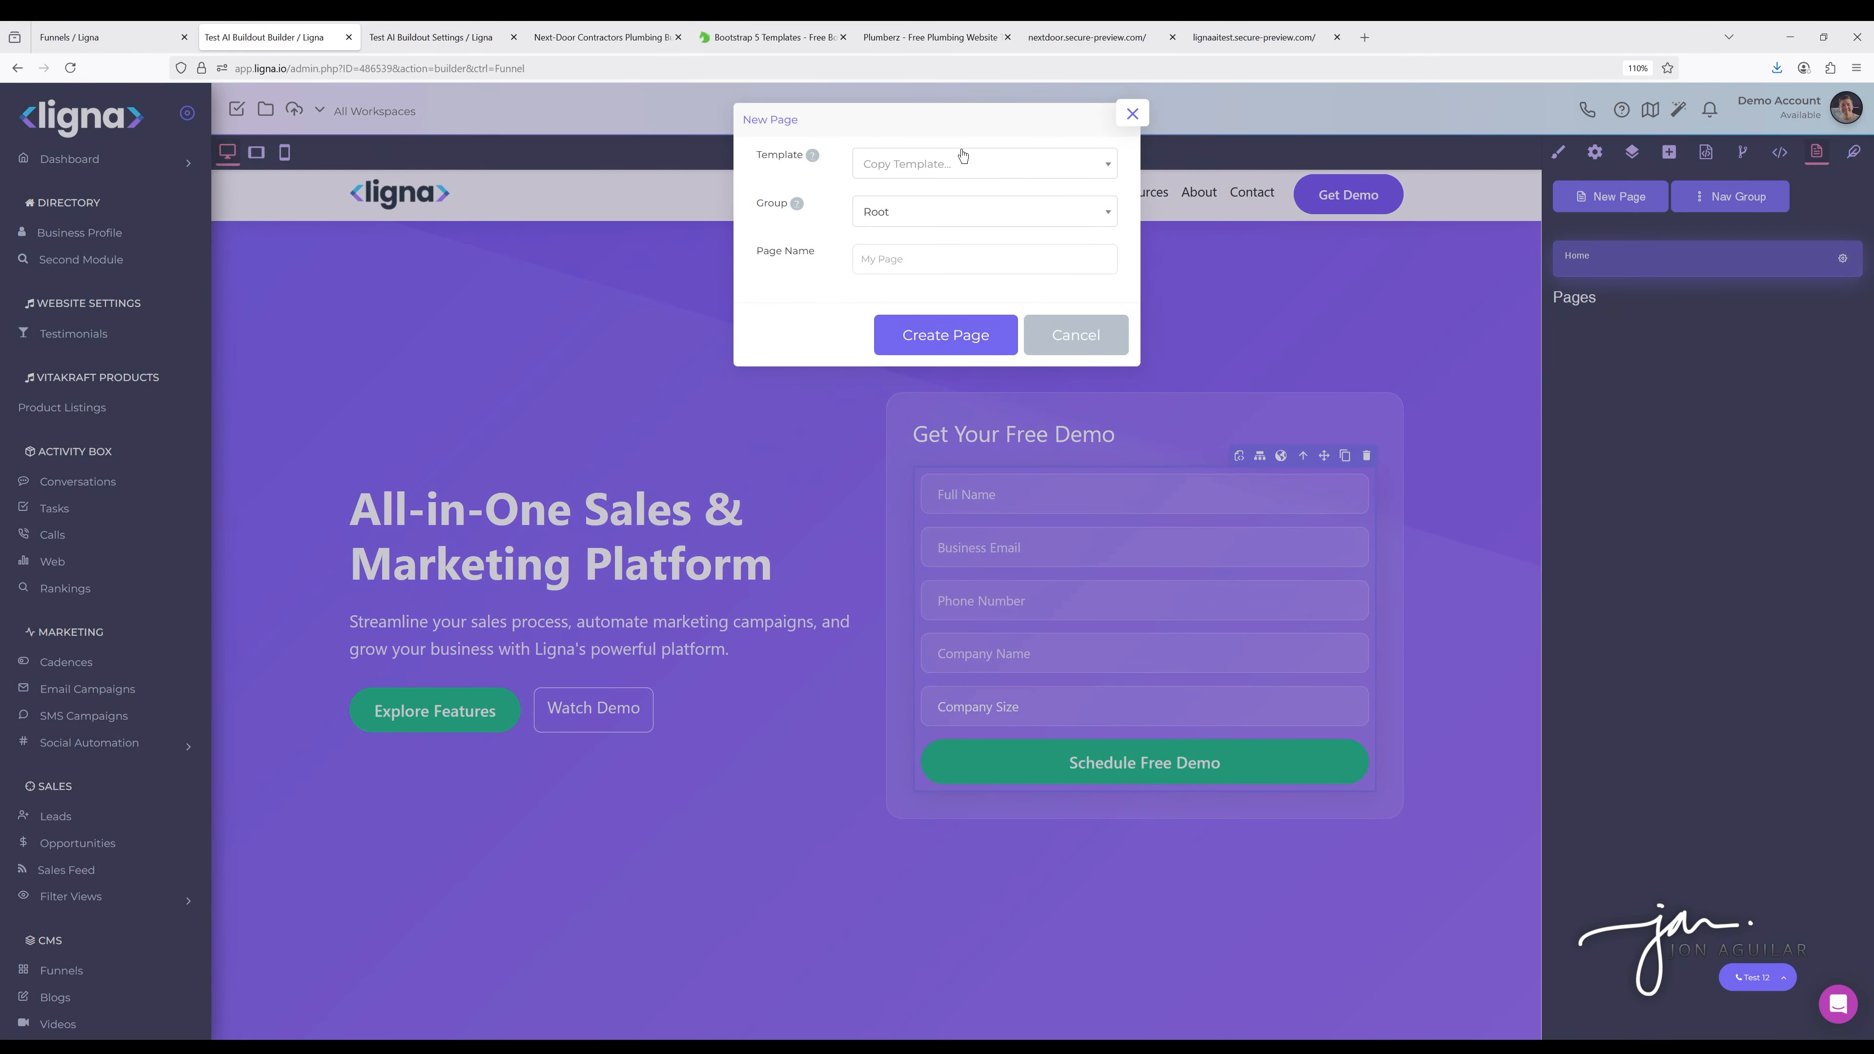
{"action": "left_click", "coordinate": [950, 166]}
{"action": "left_click", "coordinate": [929, 245]}
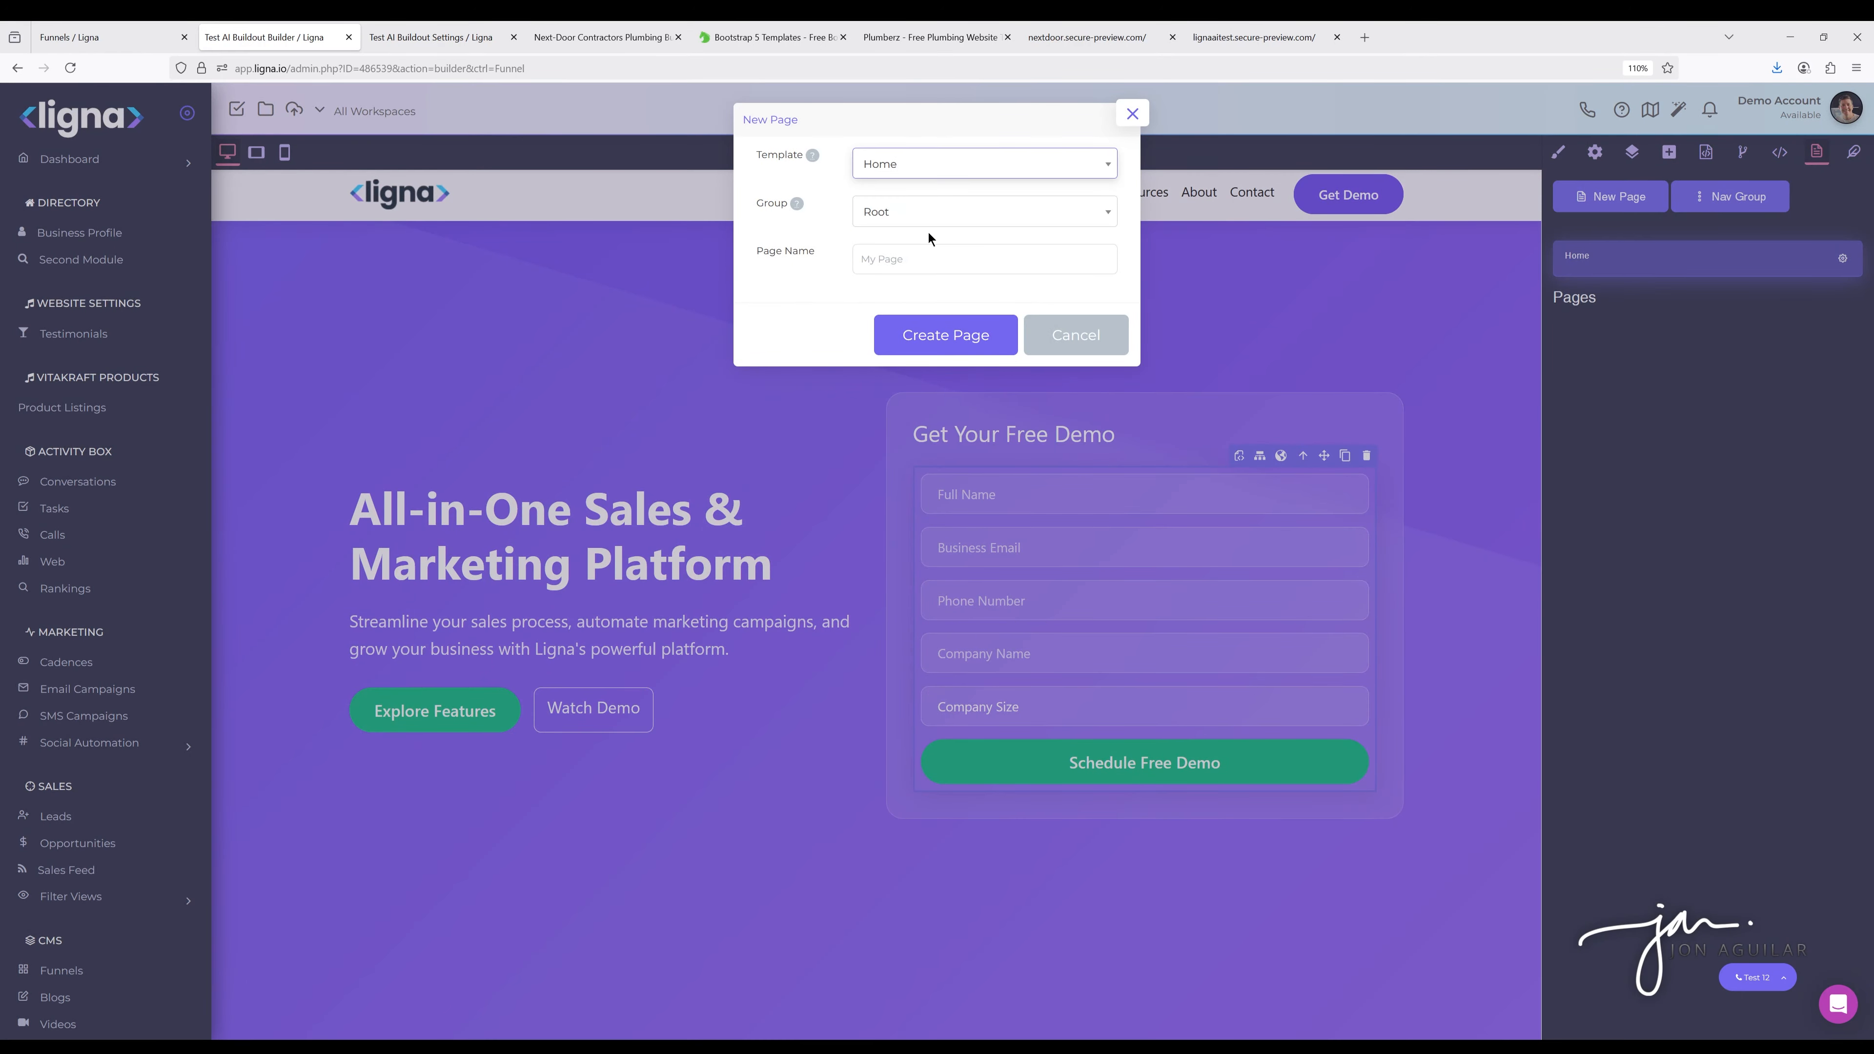
{"action": "left_click", "coordinate": [899, 260]}
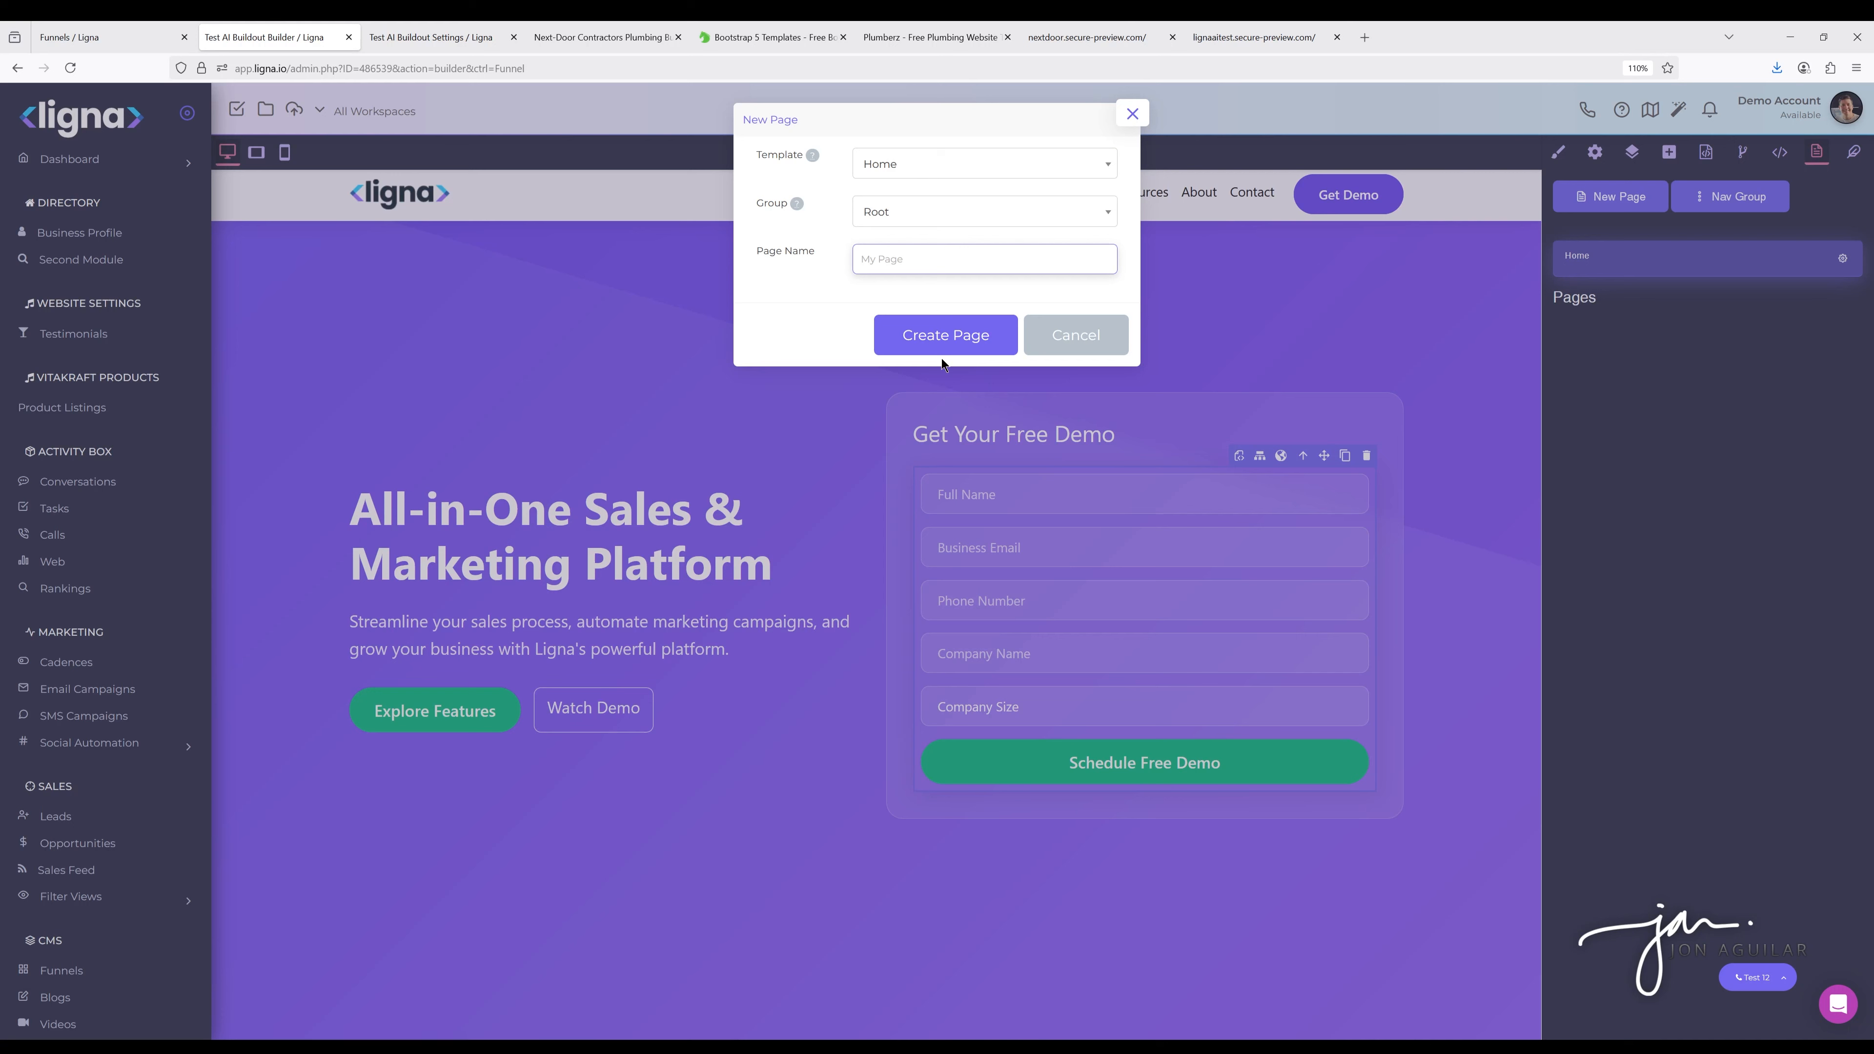
{"action": "left_click", "coordinate": [1133, 113]}
Review the home page's sections in the builder, from features and ROI calculator to blog posts and mobile app, and return to the hero
{"action": "scroll", "coordinate": [765, 699], "scroll_direction": "down", "scroll_amount": 15}
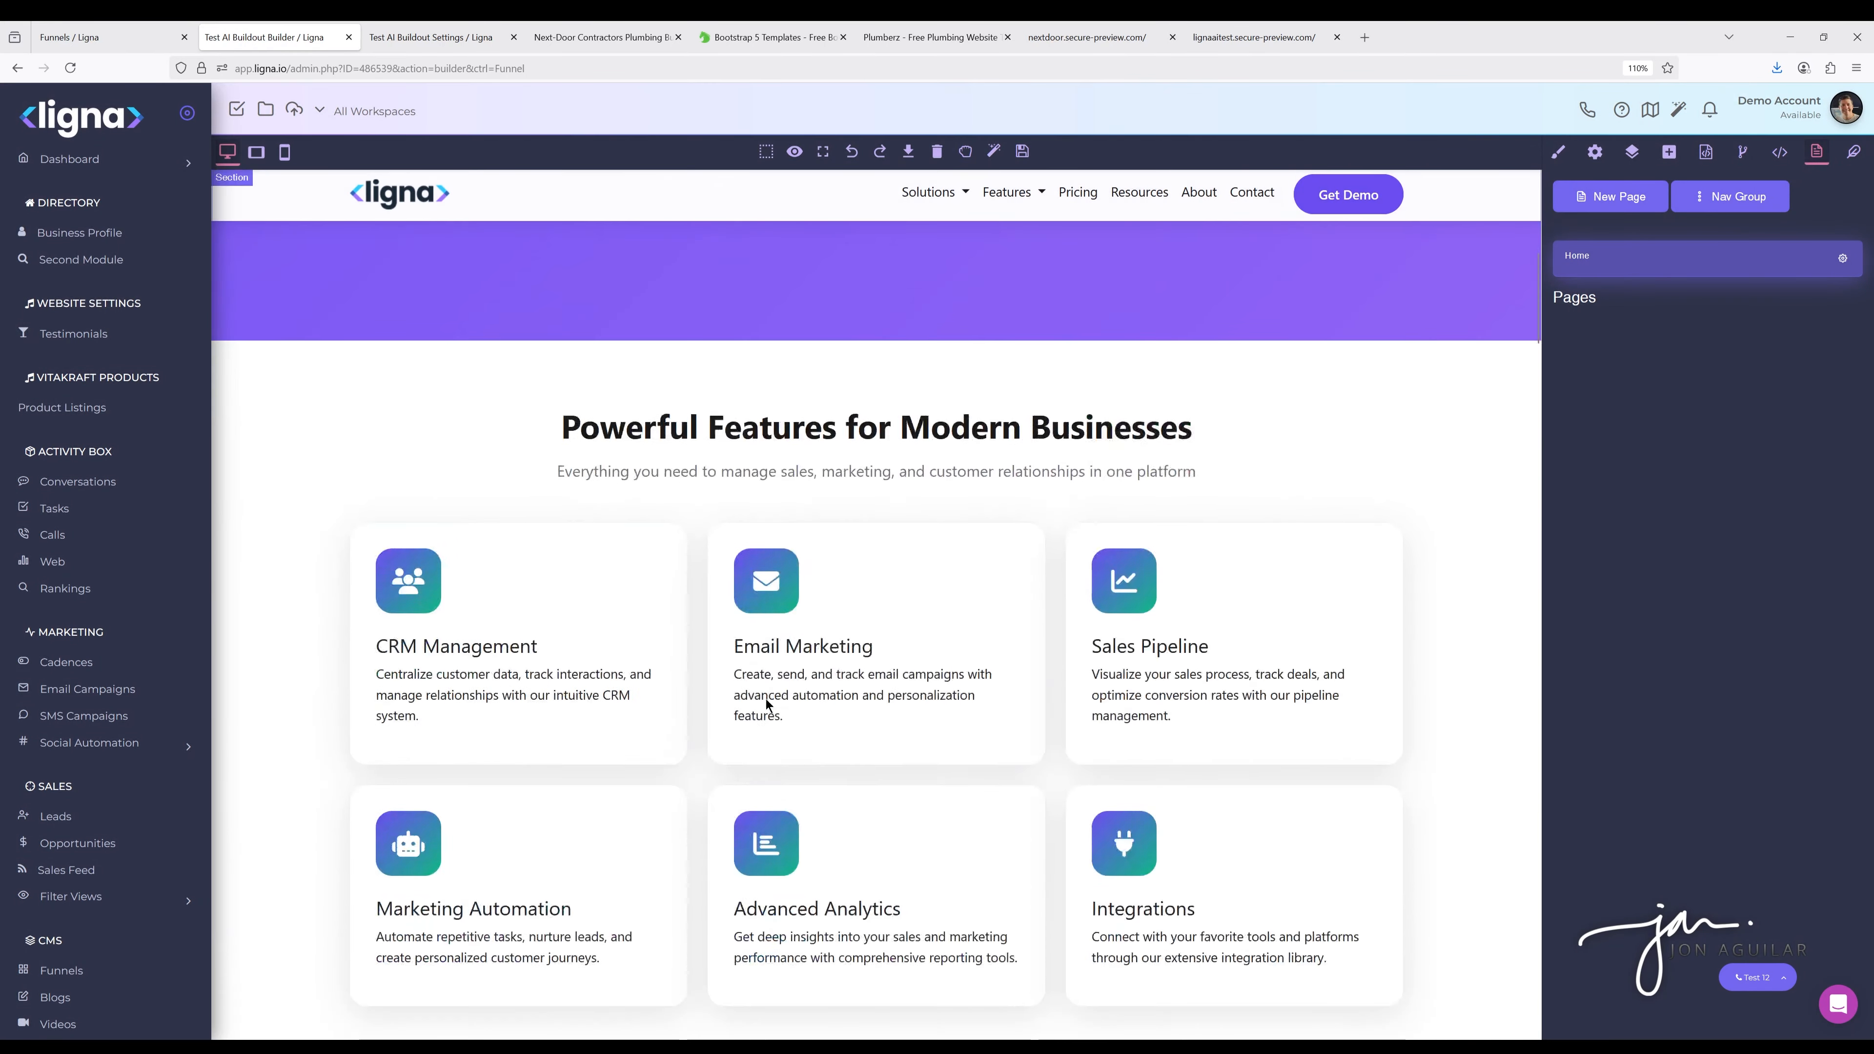
{"action": "scroll", "coordinate": [841, 664], "scroll_direction": "down", "scroll_amount": 4}
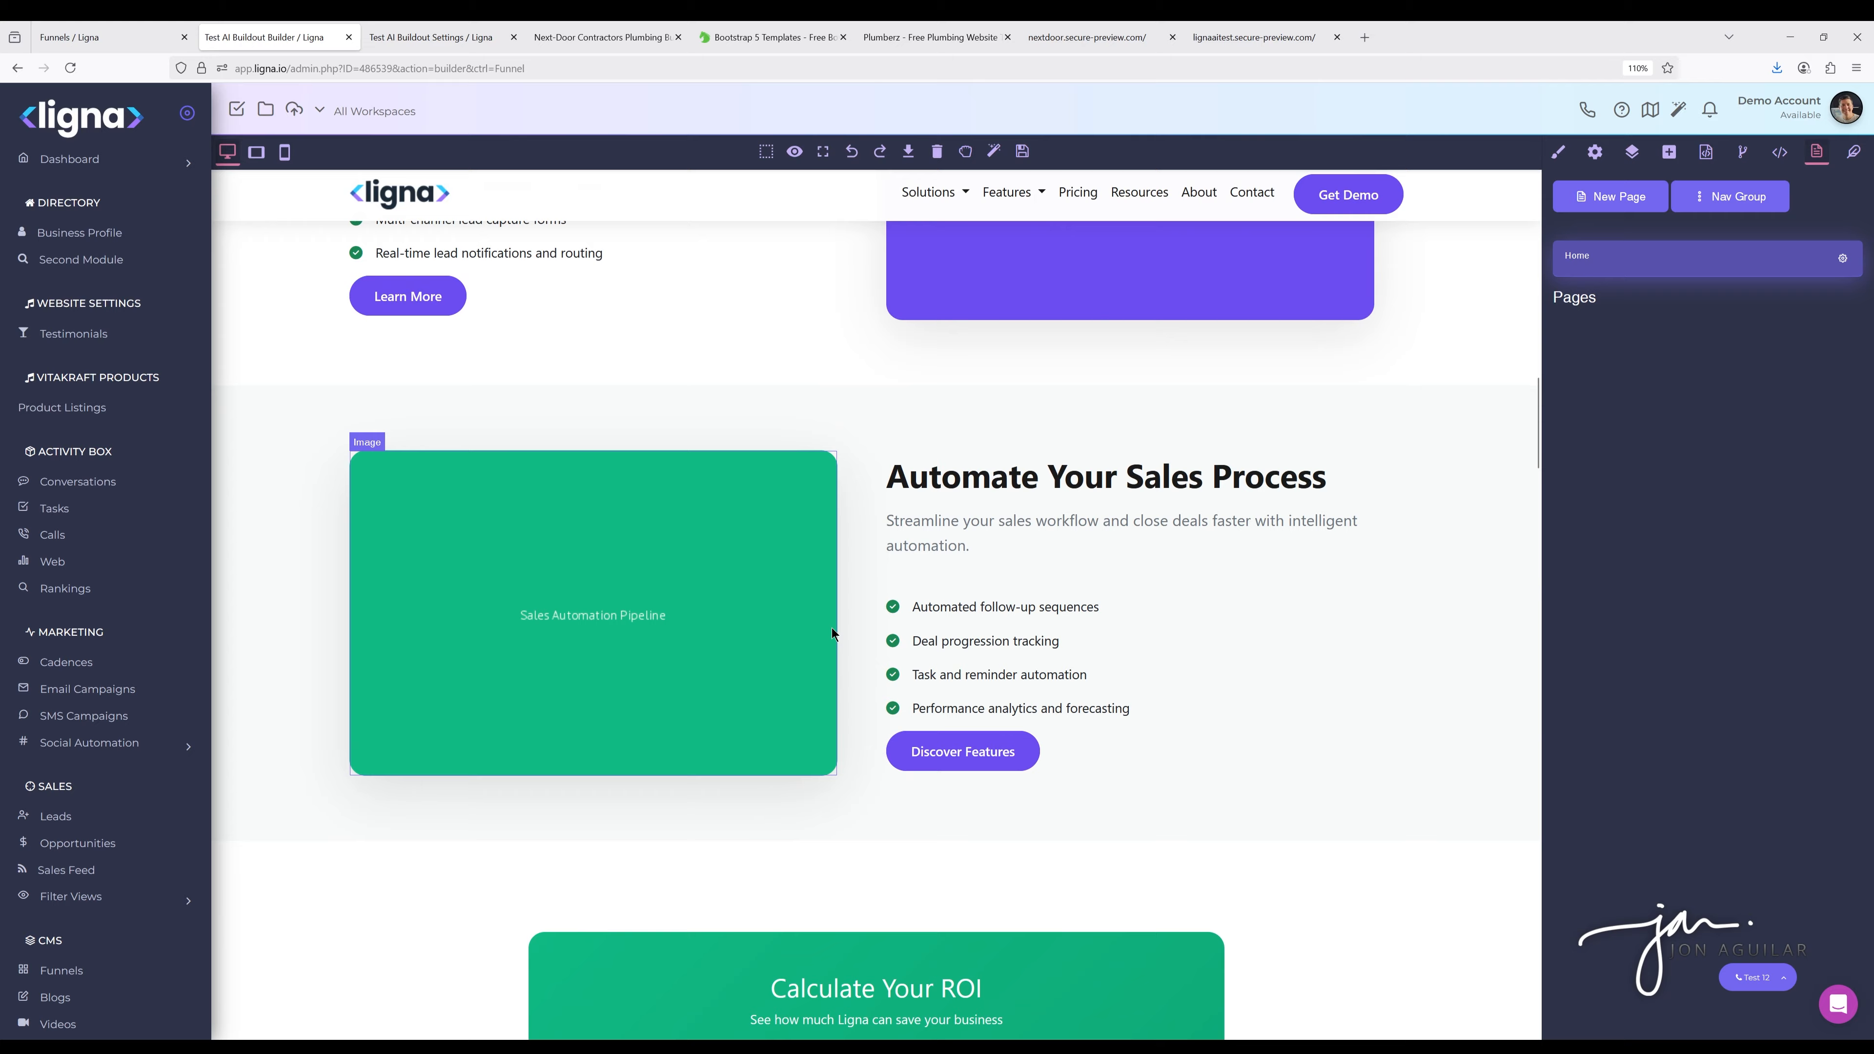
{"action": "scroll", "coordinate": [832, 629], "scroll_direction": "down", "scroll_amount": 9}
{"action": "scroll", "coordinate": [776, 650], "scroll_direction": "down", "scroll_amount": 15}
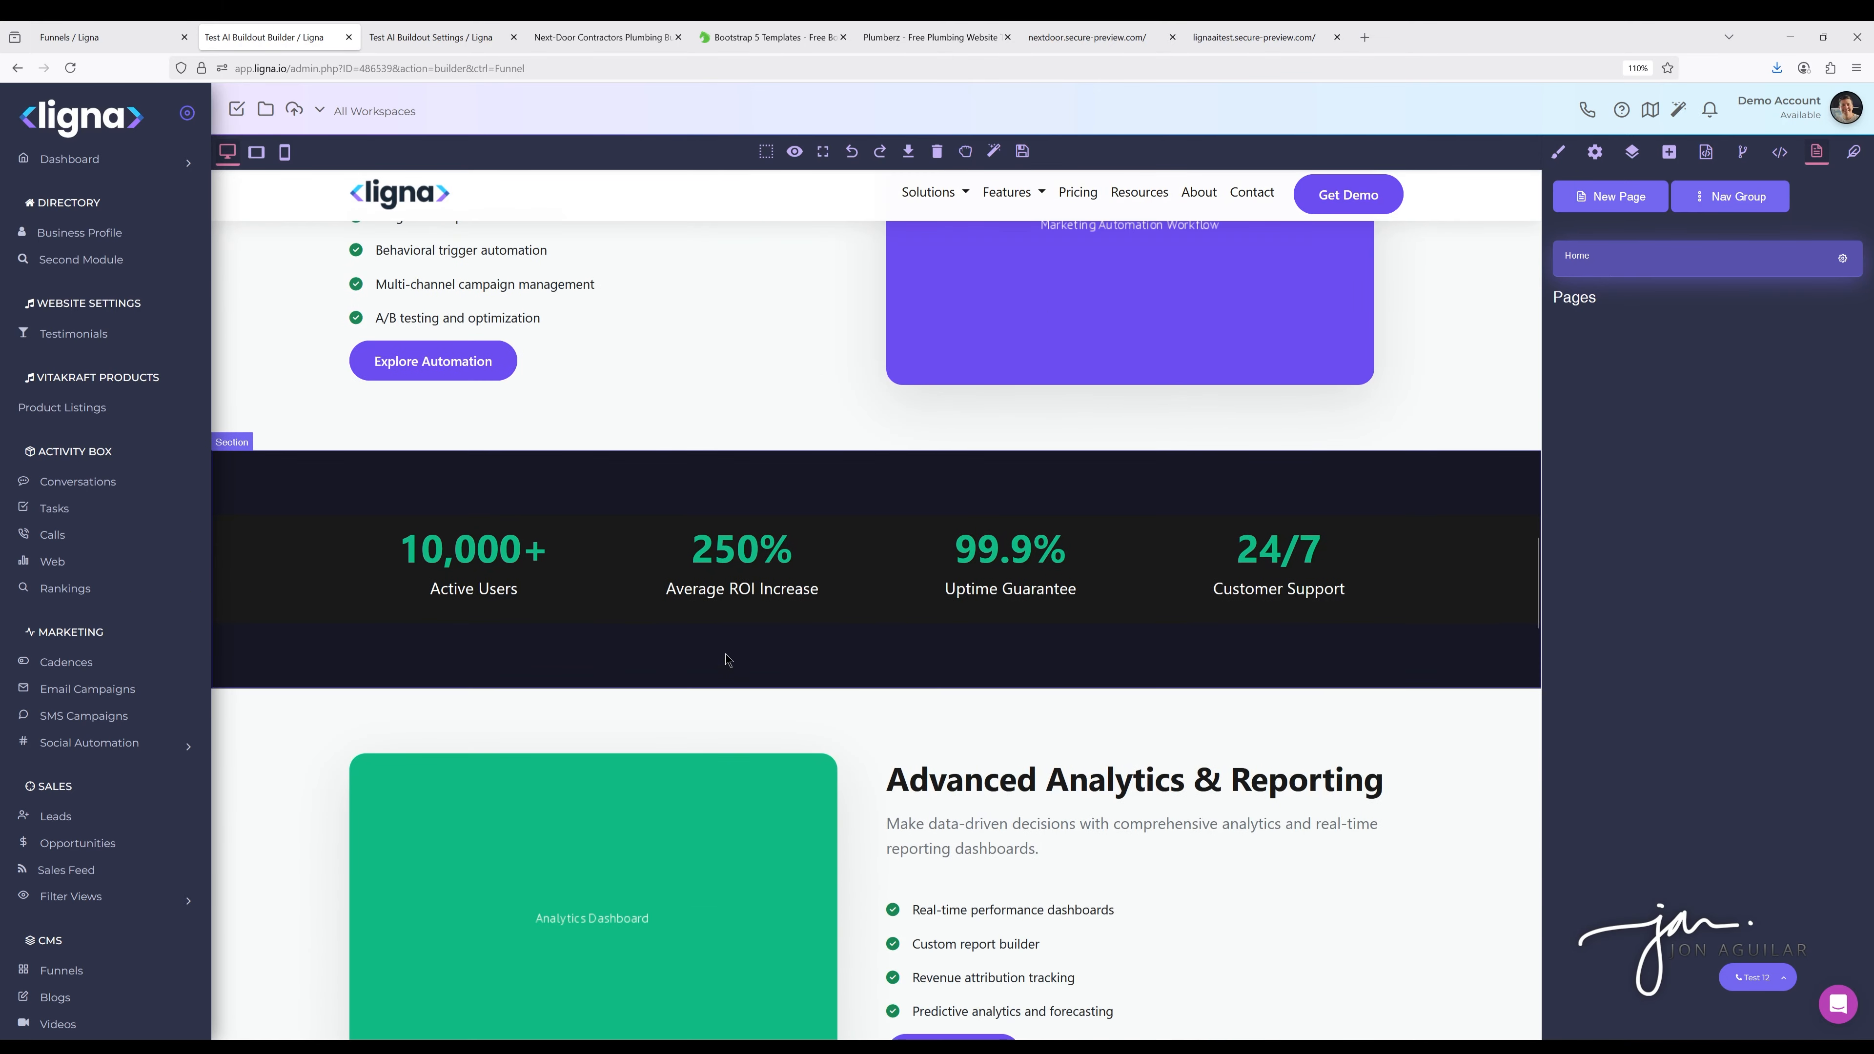
{"action": "scroll", "coordinate": [816, 655], "scroll_direction": "up", "scroll_amount": 10}
{"action": "scroll", "coordinate": [949, 670], "scroll_direction": "up", "scroll_amount": 5}
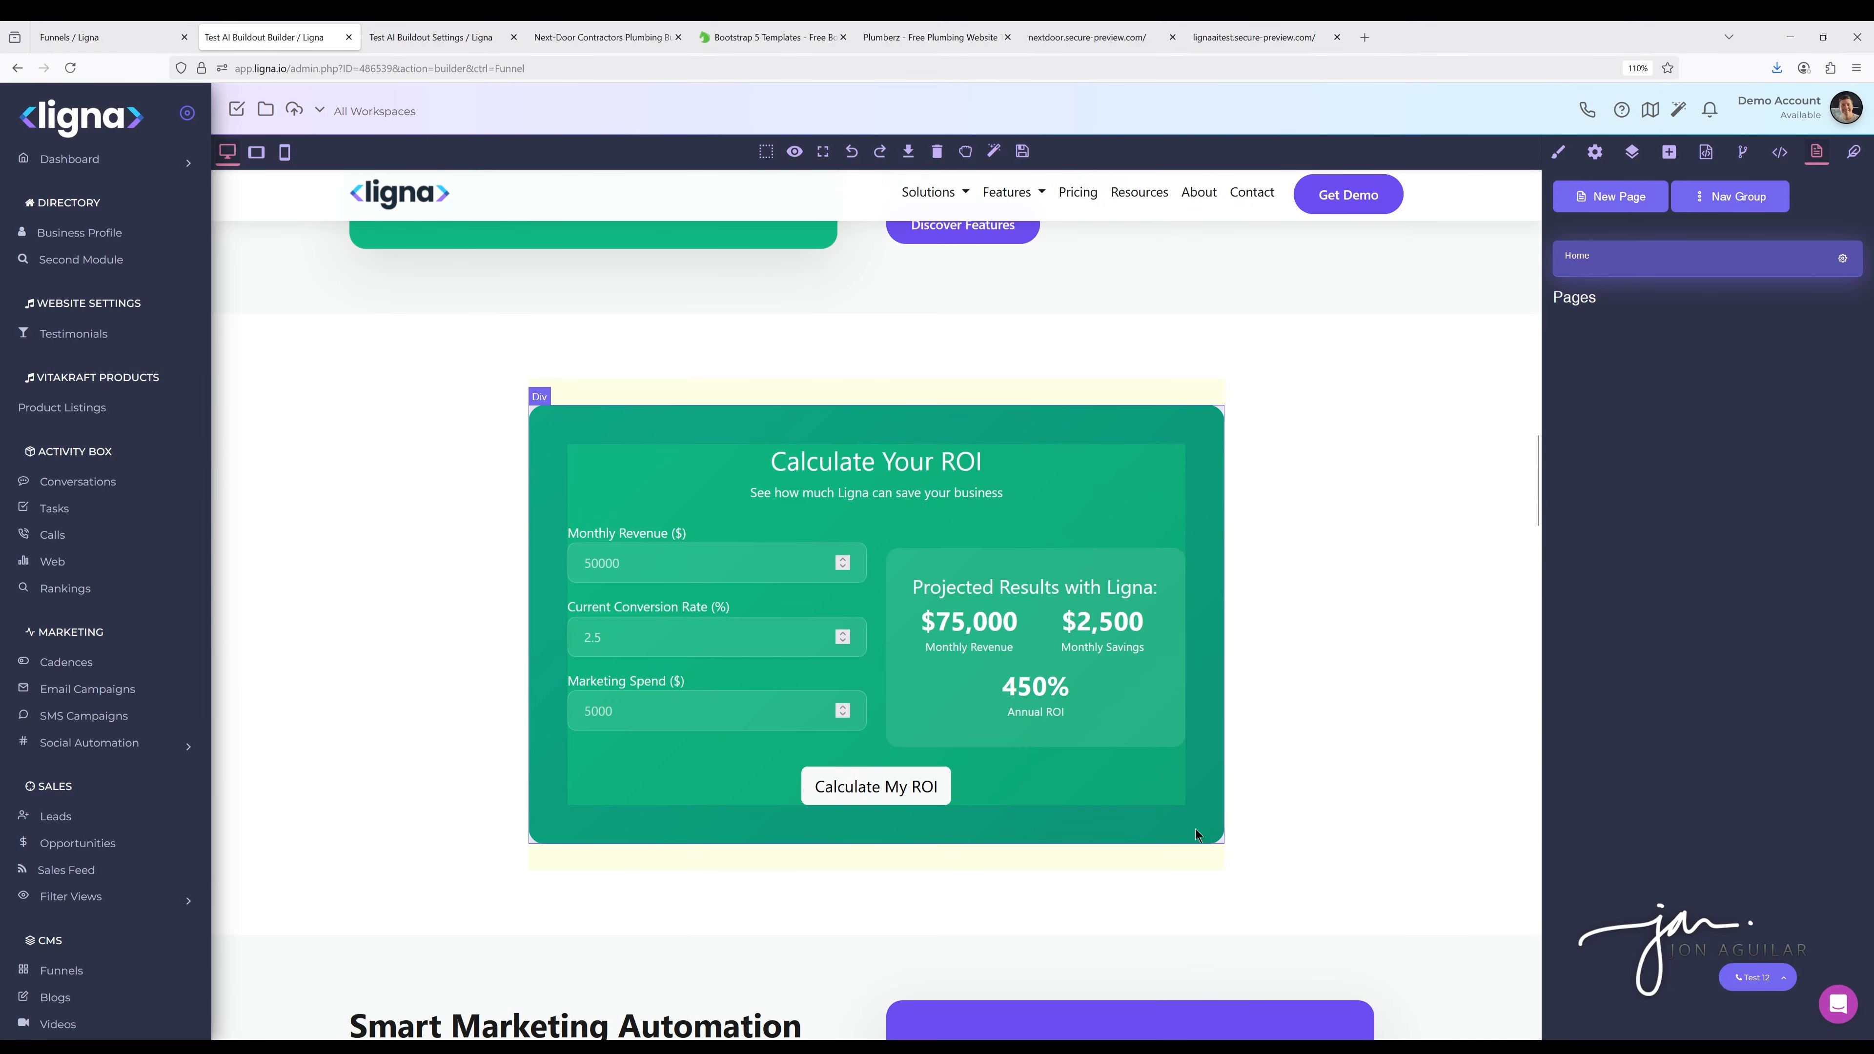
{"action": "scroll", "coordinate": [991, 744], "scroll_direction": "down", "scroll_amount": 5}
{"action": "scroll", "coordinate": [858, 720], "scroll_direction": "down", "scroll_amount": 15}
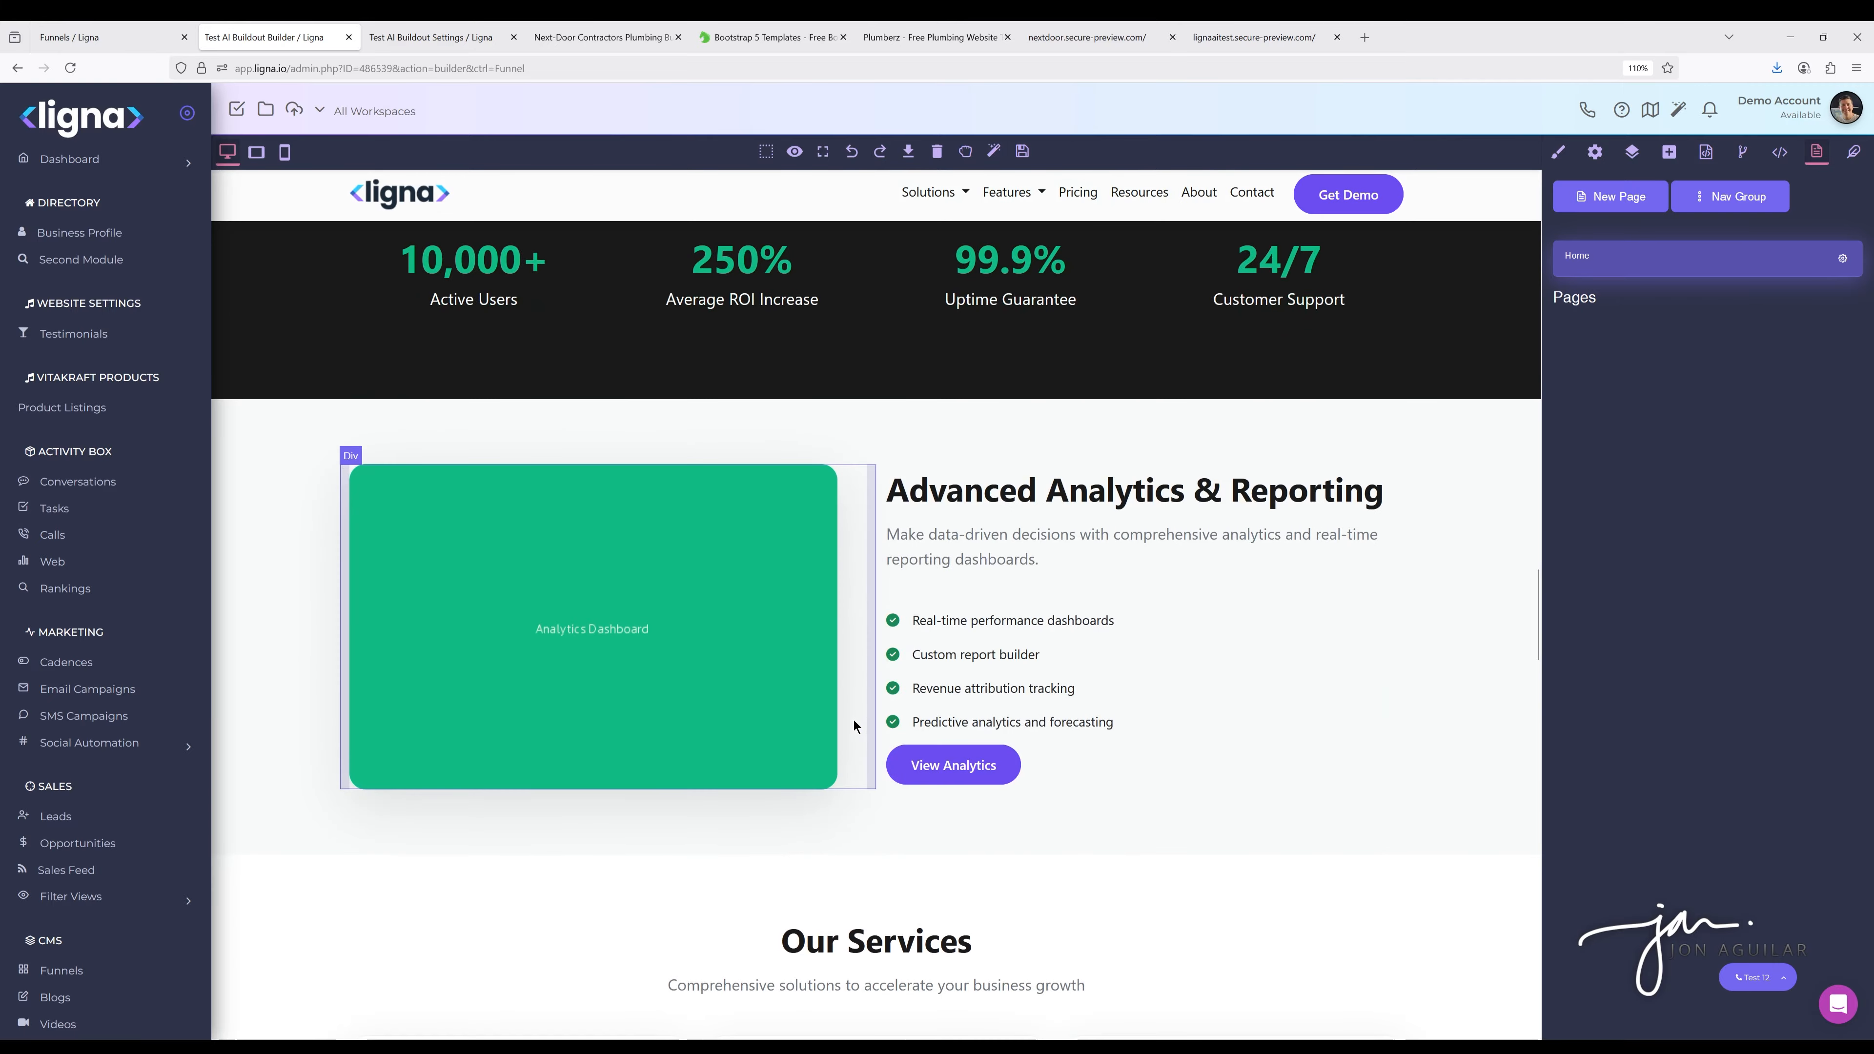
{"action": "scroll", "coordinate": [834, 742], "scroll_direction": "down", "scroll_amount": 10}
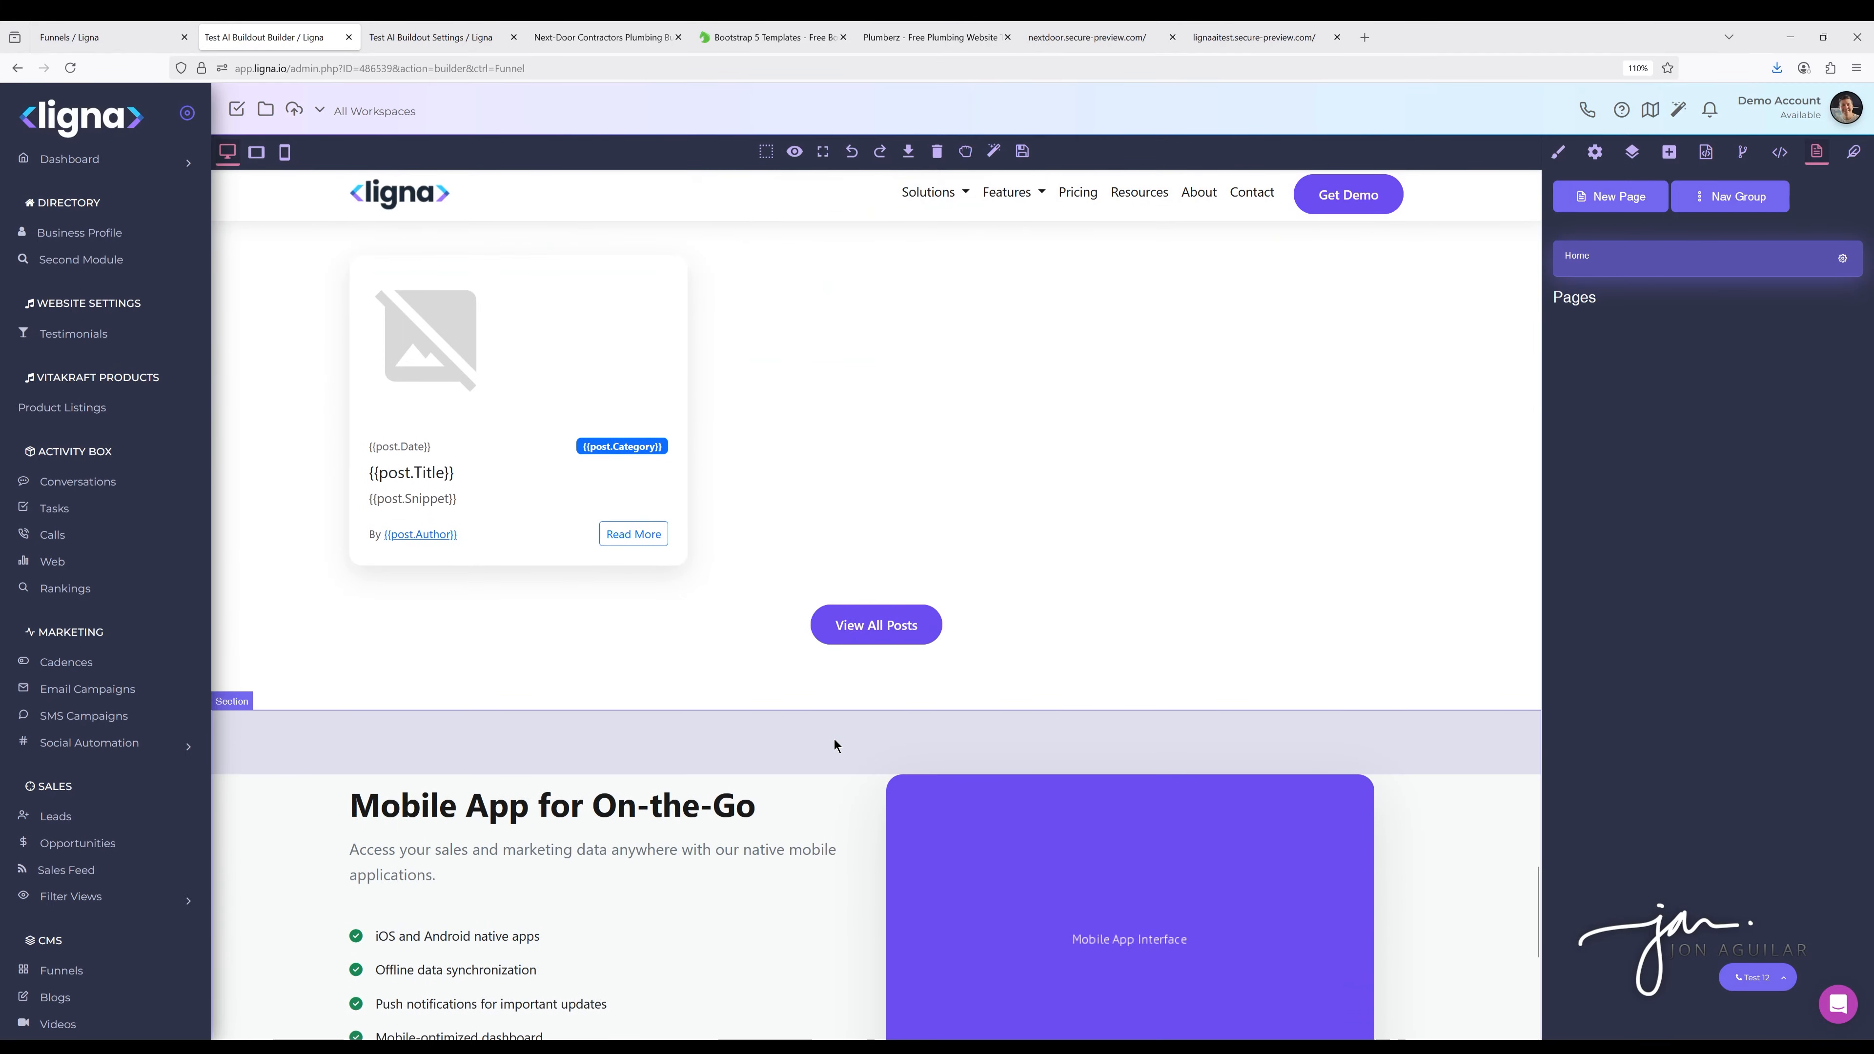
{"action": "scroll", "coordinate": [834, 740], "scroll_direction": "up", "scroll_amount": 15}
{"action": "scroll", "coordinate": [829, 733], "scroll_direction": "up", "scroll_amount": 20}
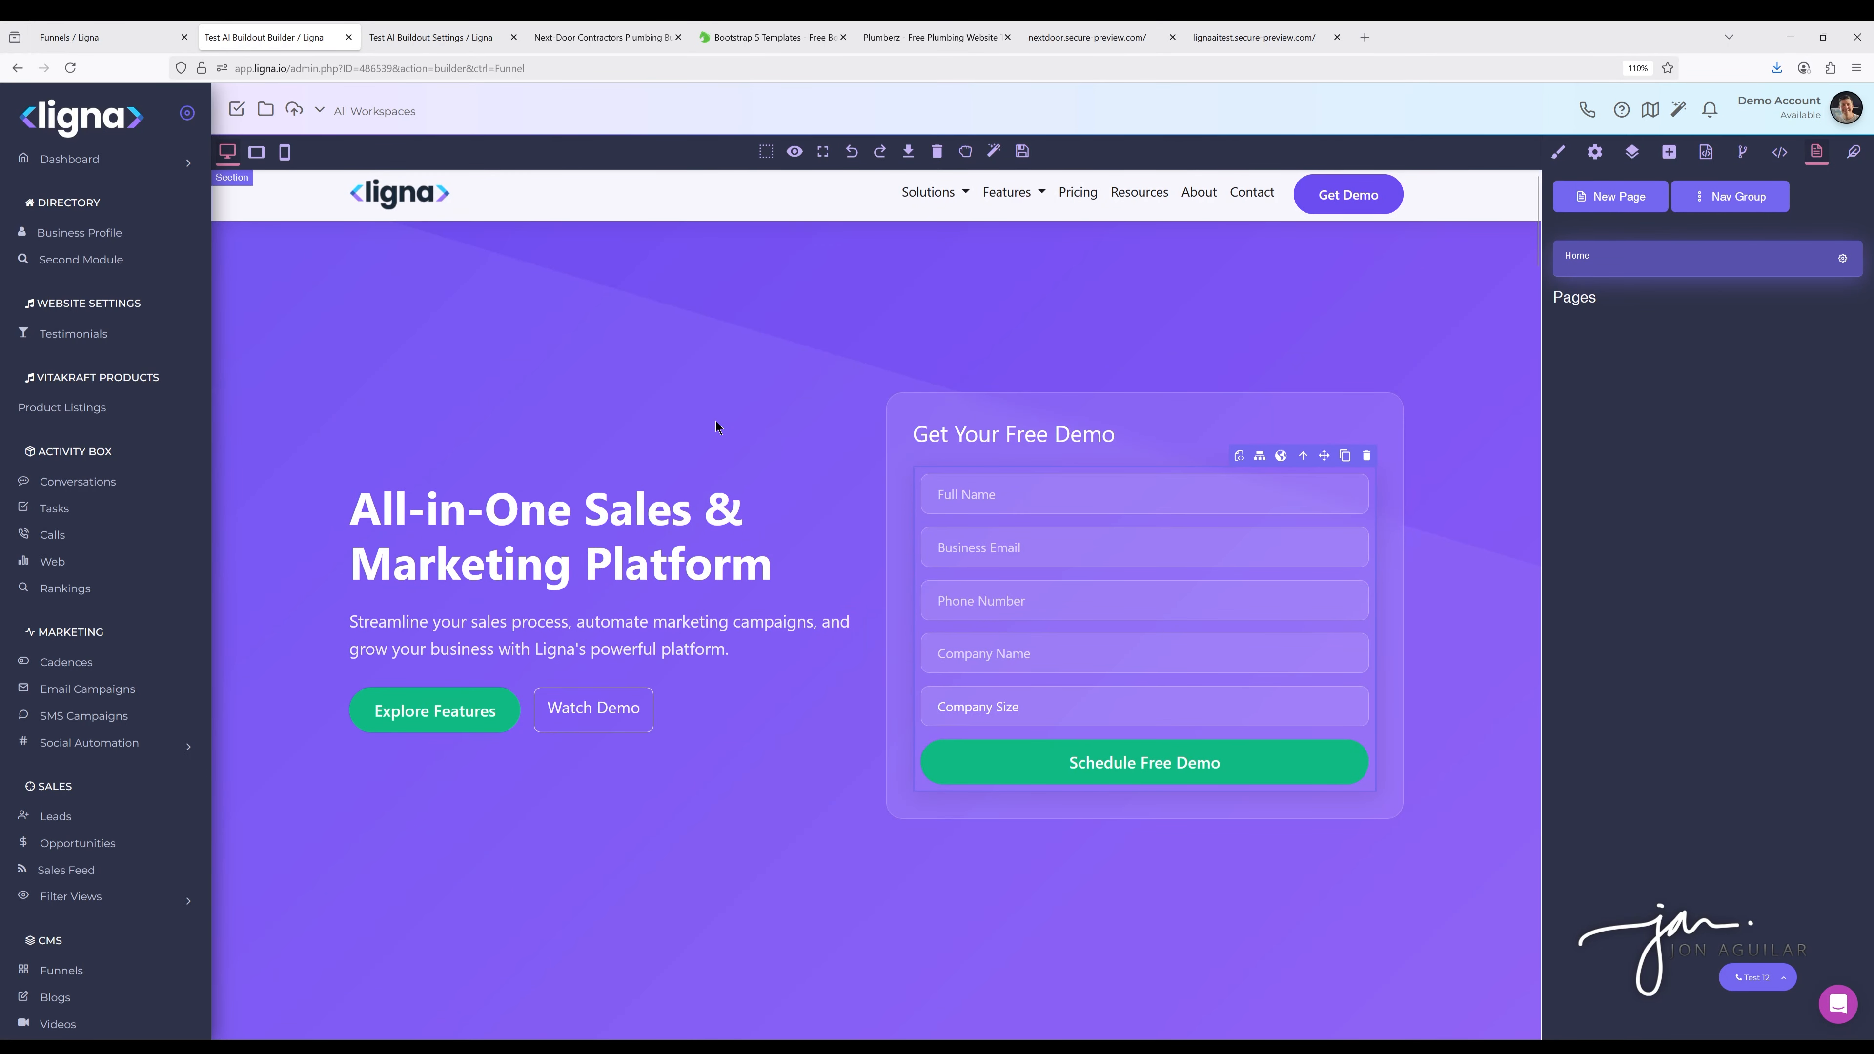
In the Funnels list, examine the AI SitePilot import options for the Existing Site type, and close the form without submitting
{"action": "left_click", "coordinate": [114, 44]}
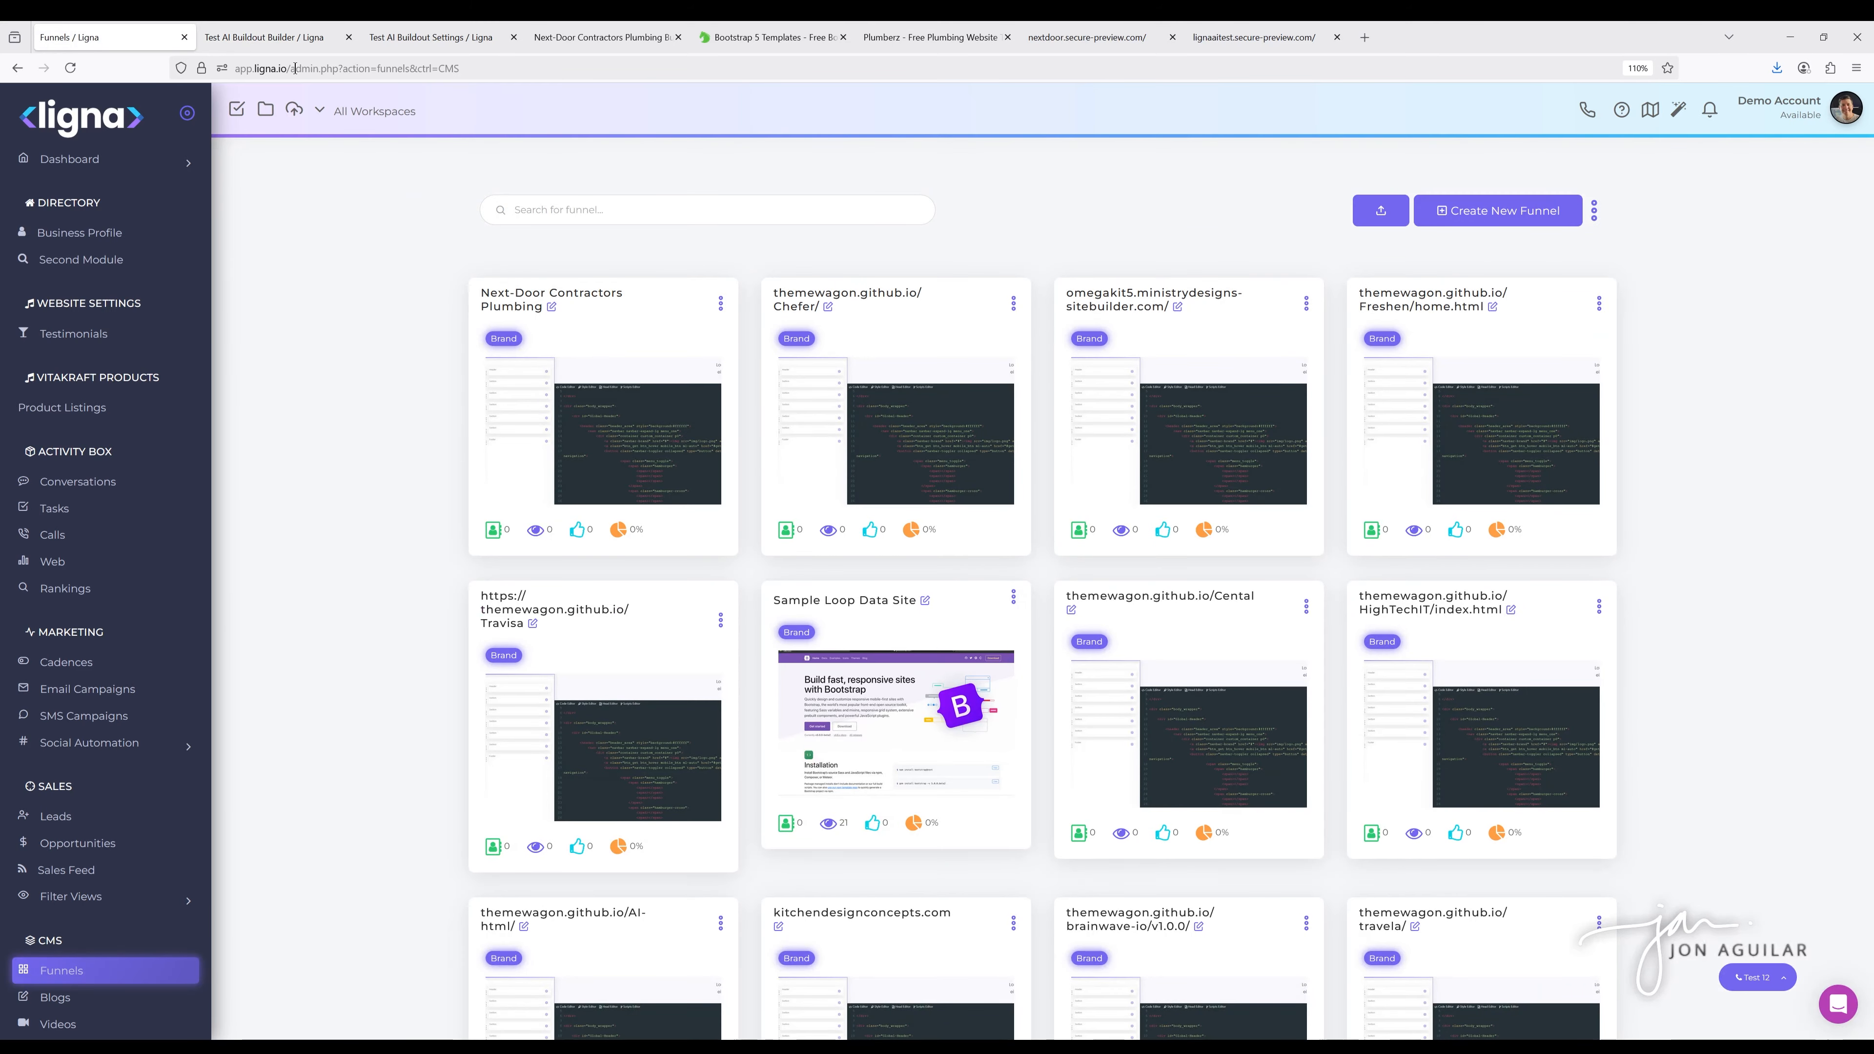
{"action": "left_click", "coordinate": [1596, 216]}
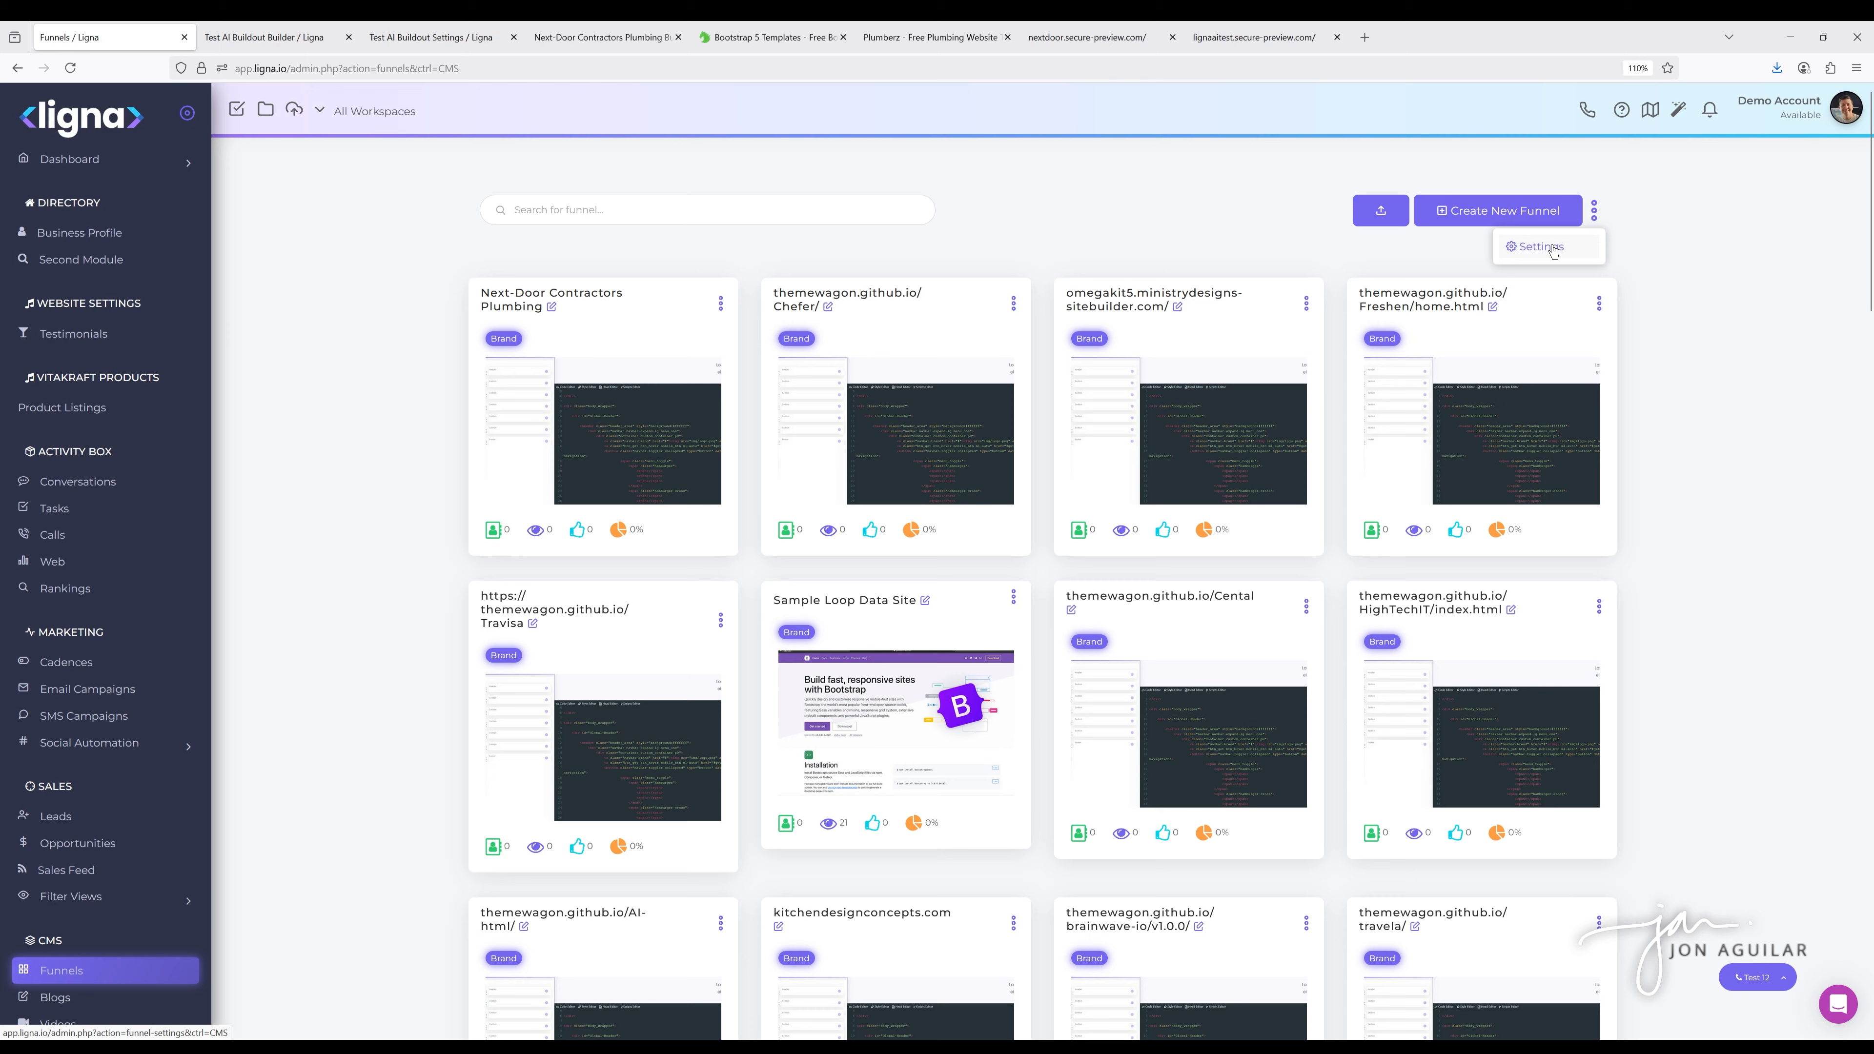
{"action": "left_click", "coordinate": [1653, 274]}
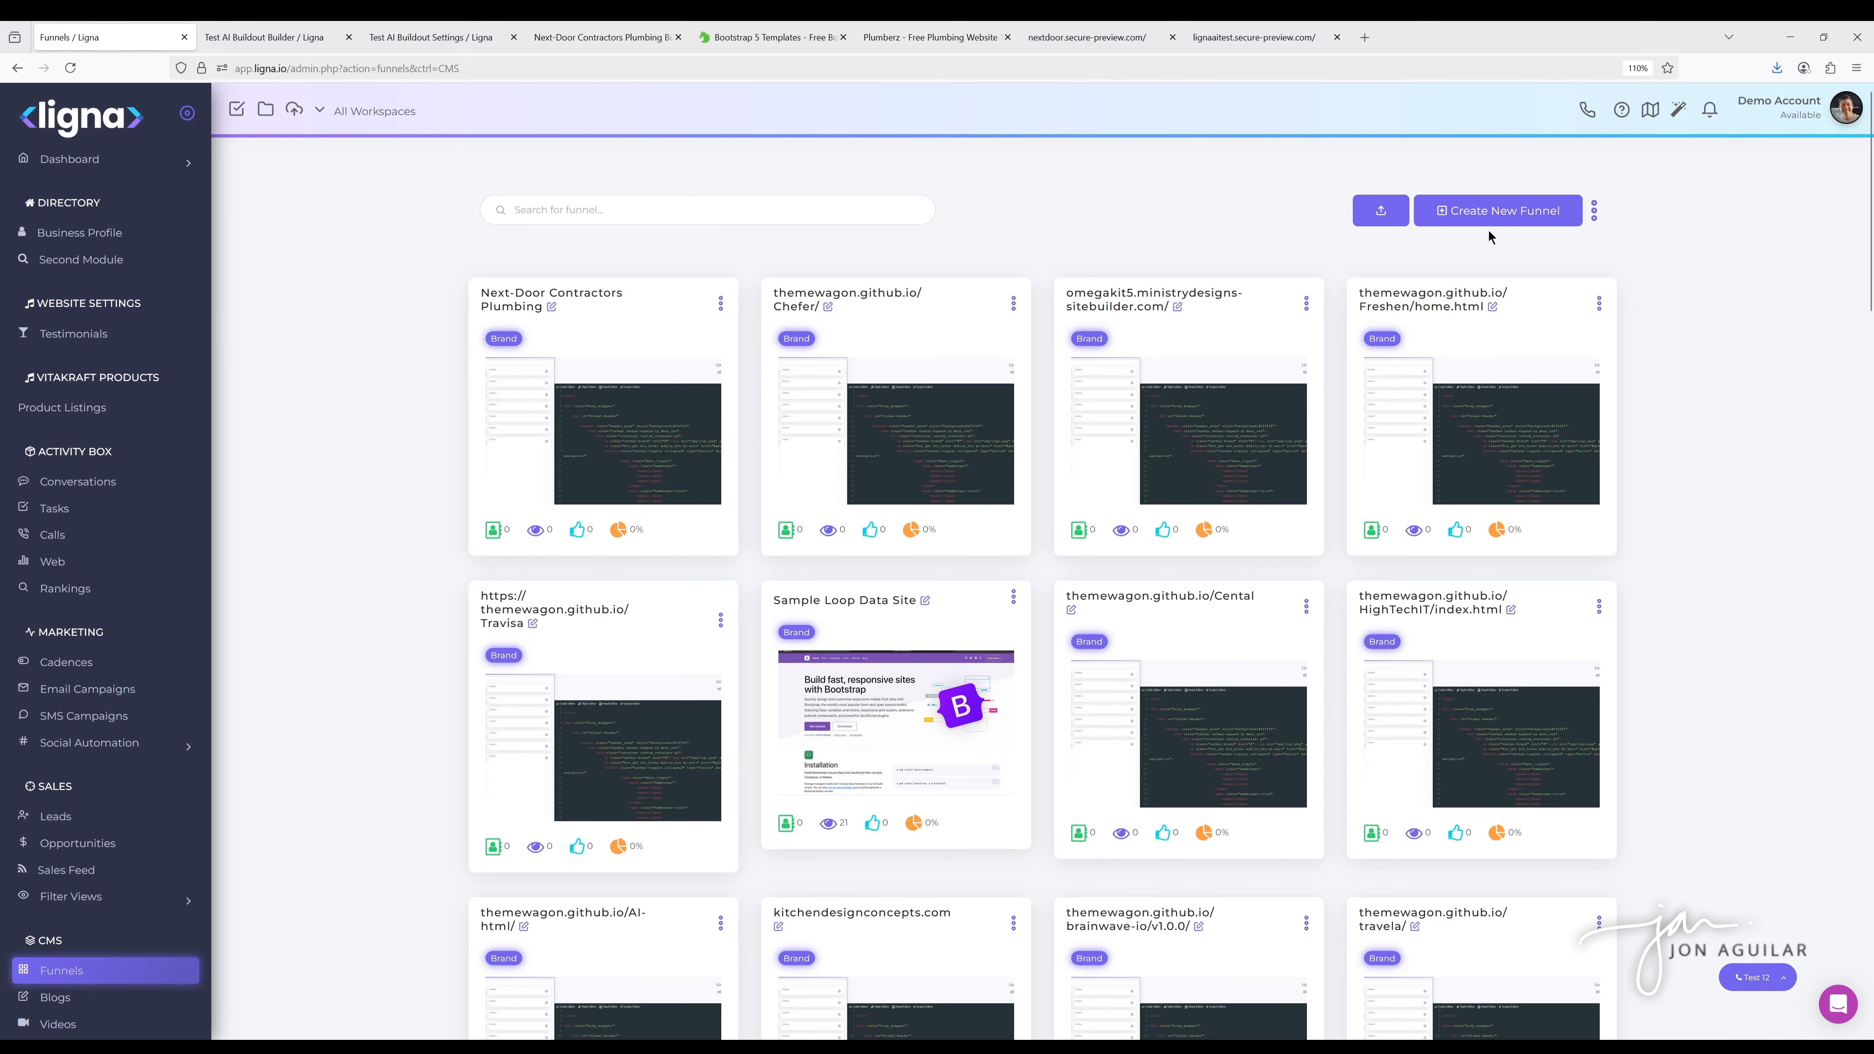
{"action": "left_click", "coordinate": [1380, 211]}
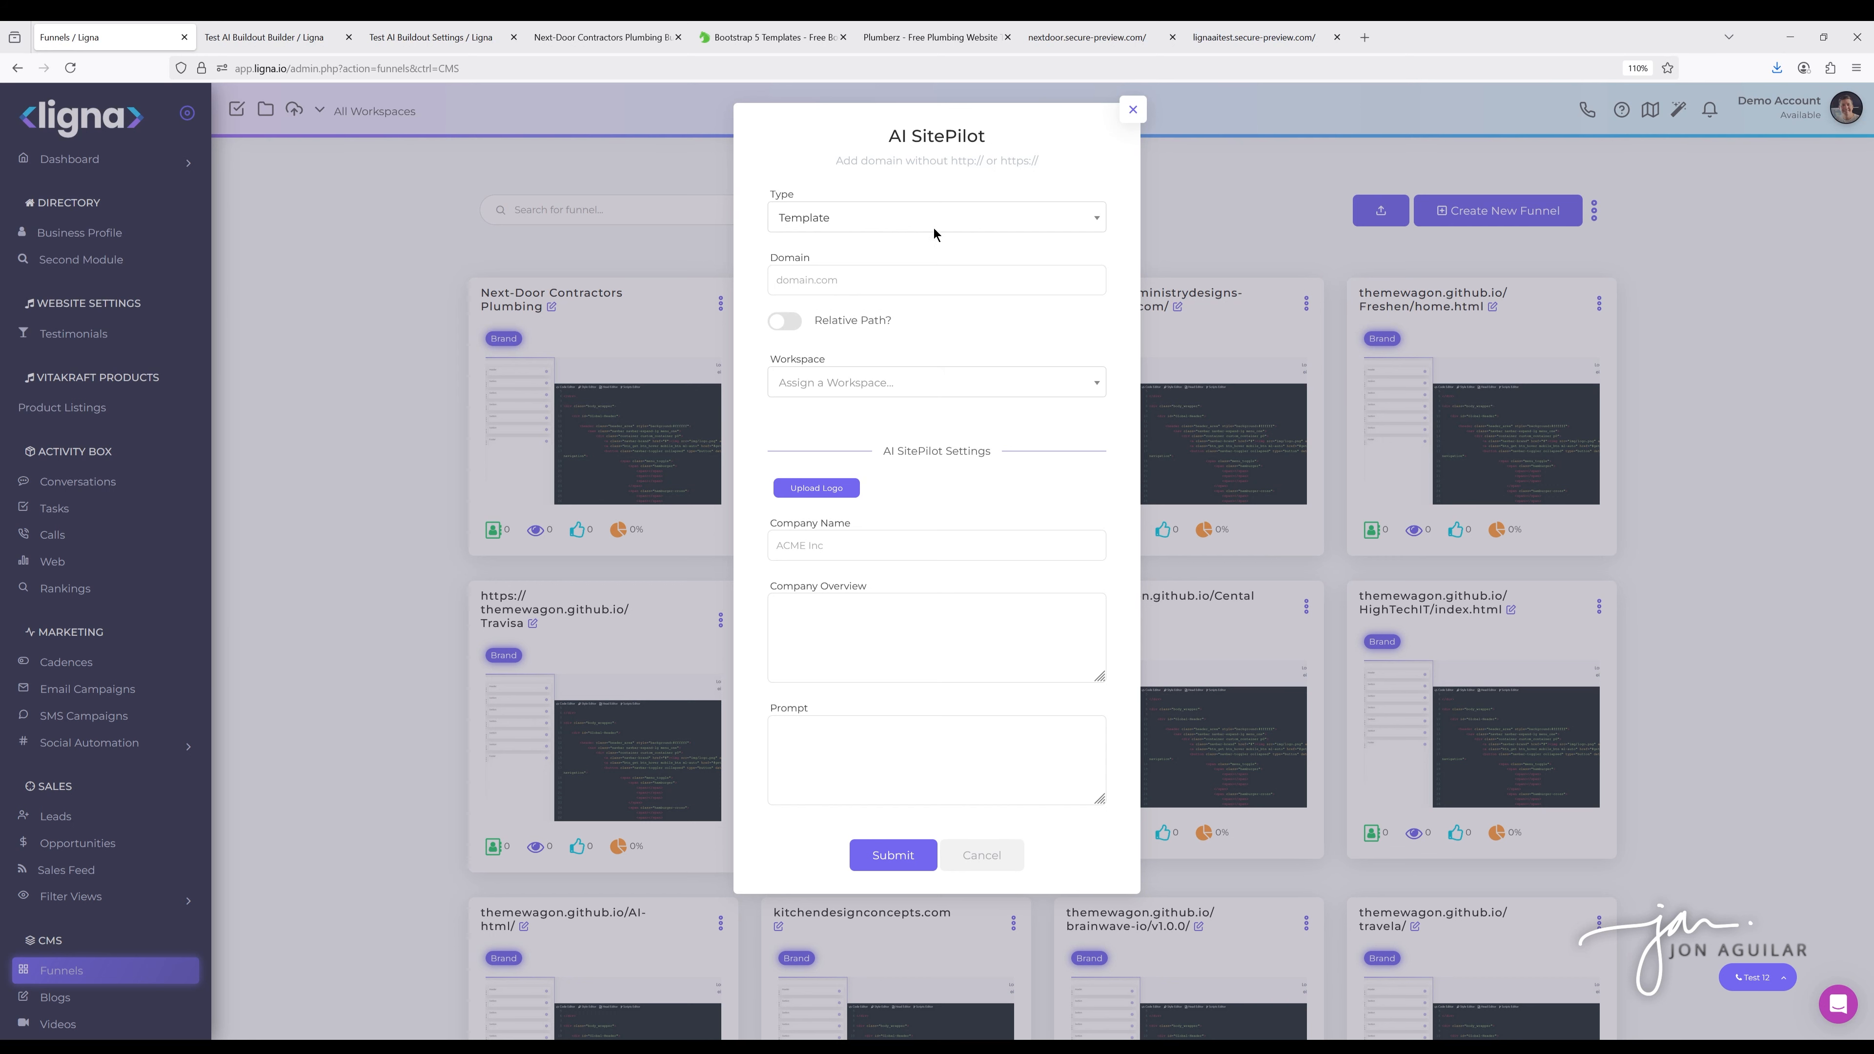
{"action": "left_click", "coordinate": [838, 219]}
{"action": "left_click", "coordinate": [821, 298]}
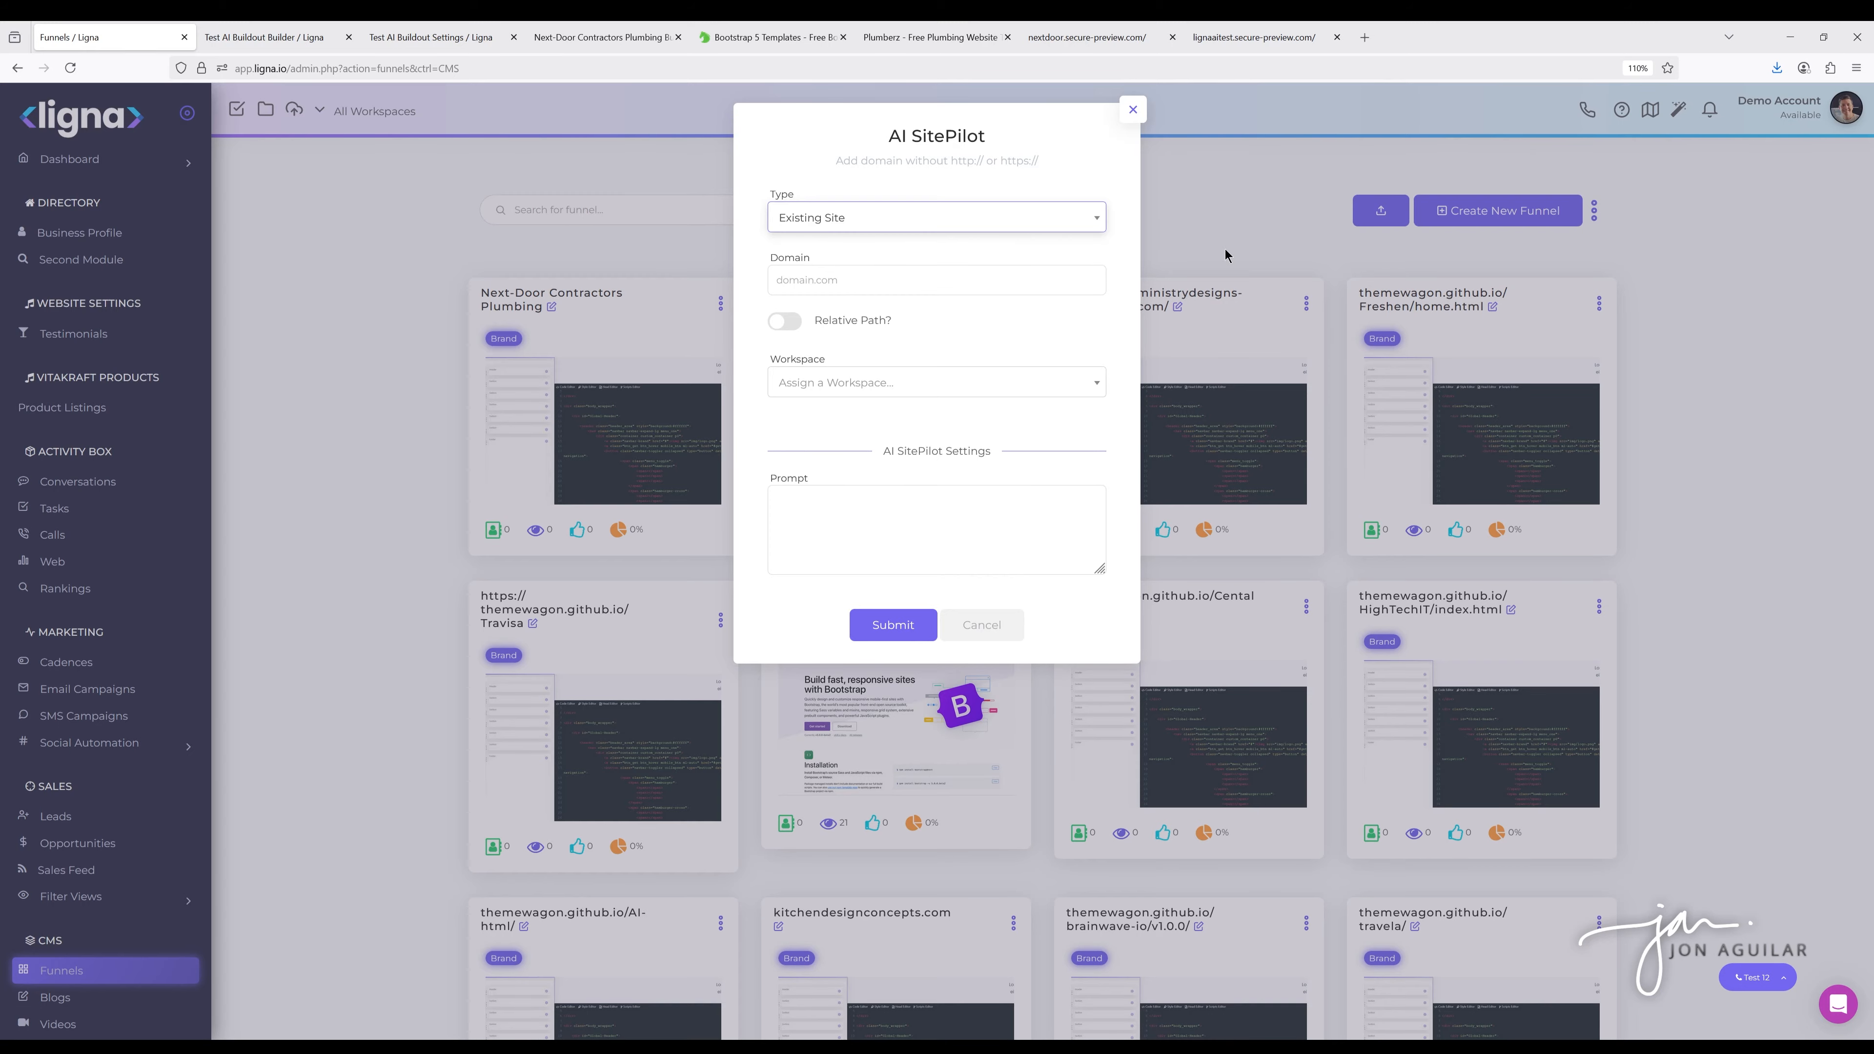
{"action": "left_click", "coordinate": [1133, 109]}
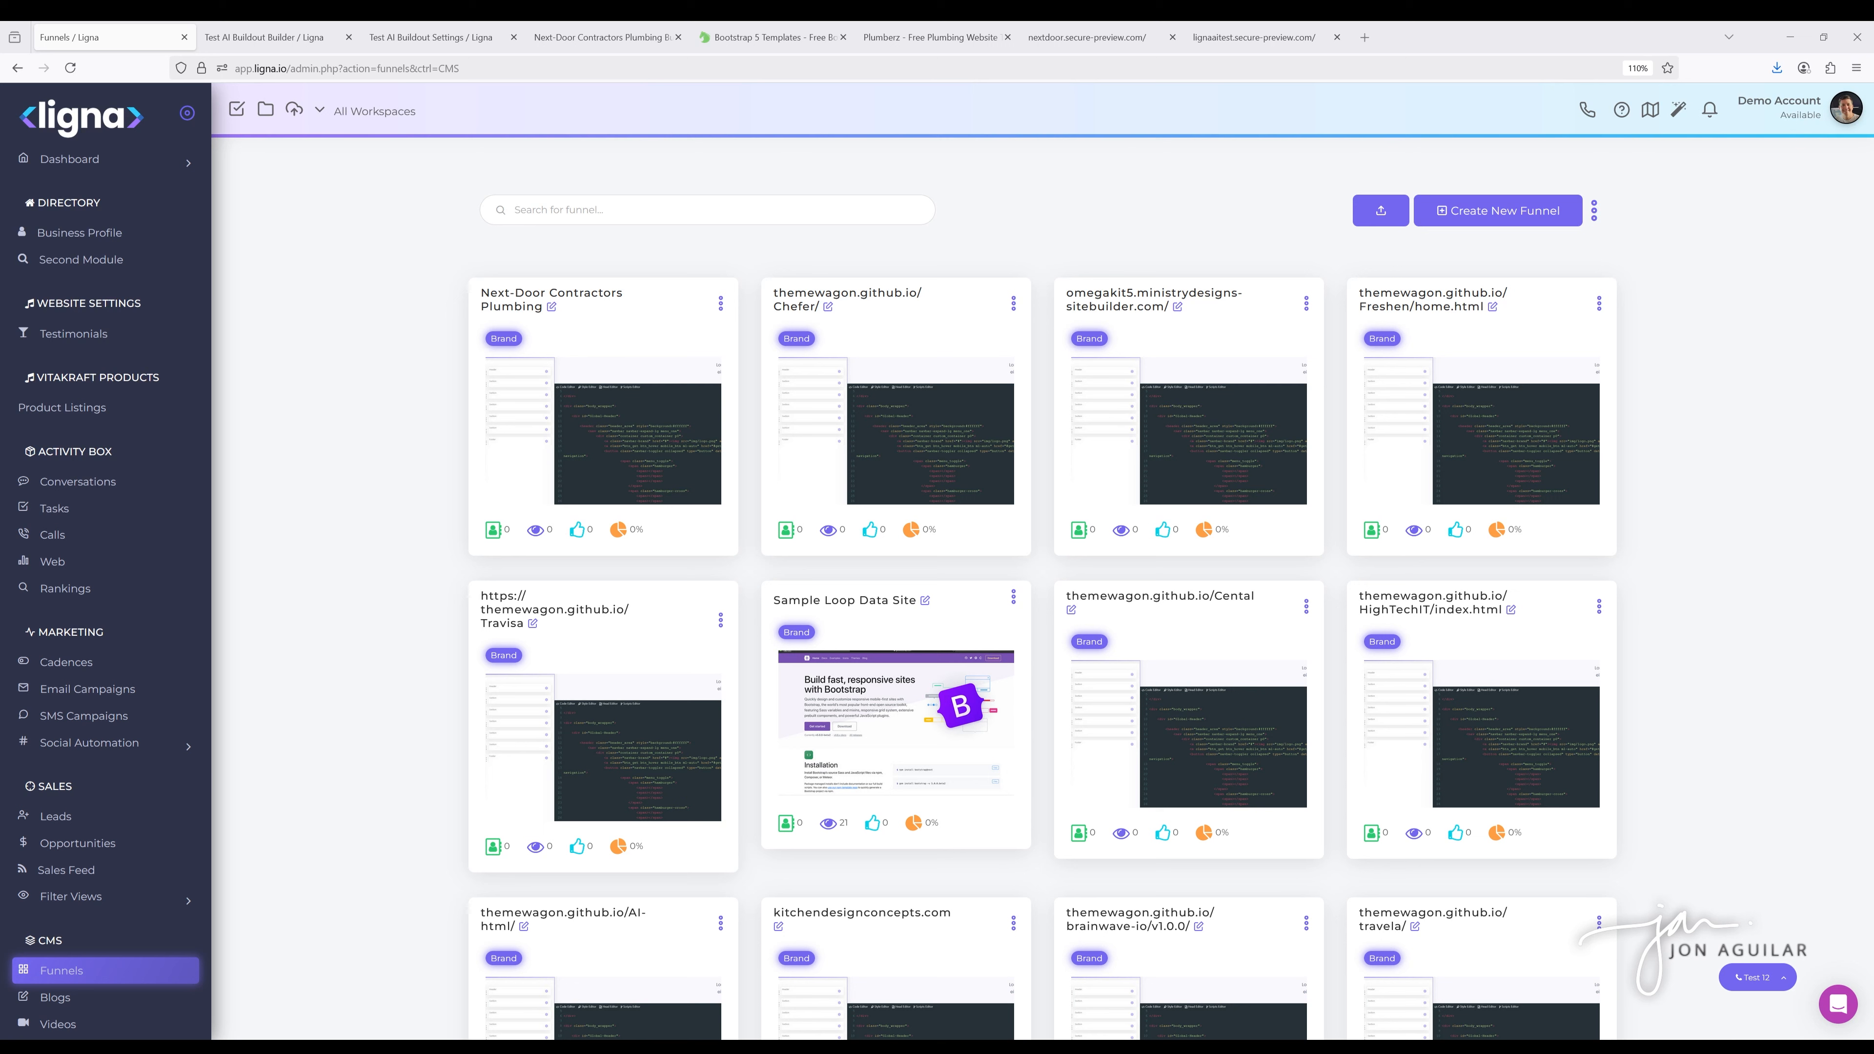
{"action": "left_click", "coordinate": [1364, 37]}
{"action": "type", "text": "https://www.ligna.io/api/ai-widget.php"}
{"action": "key", "text": "Return"}
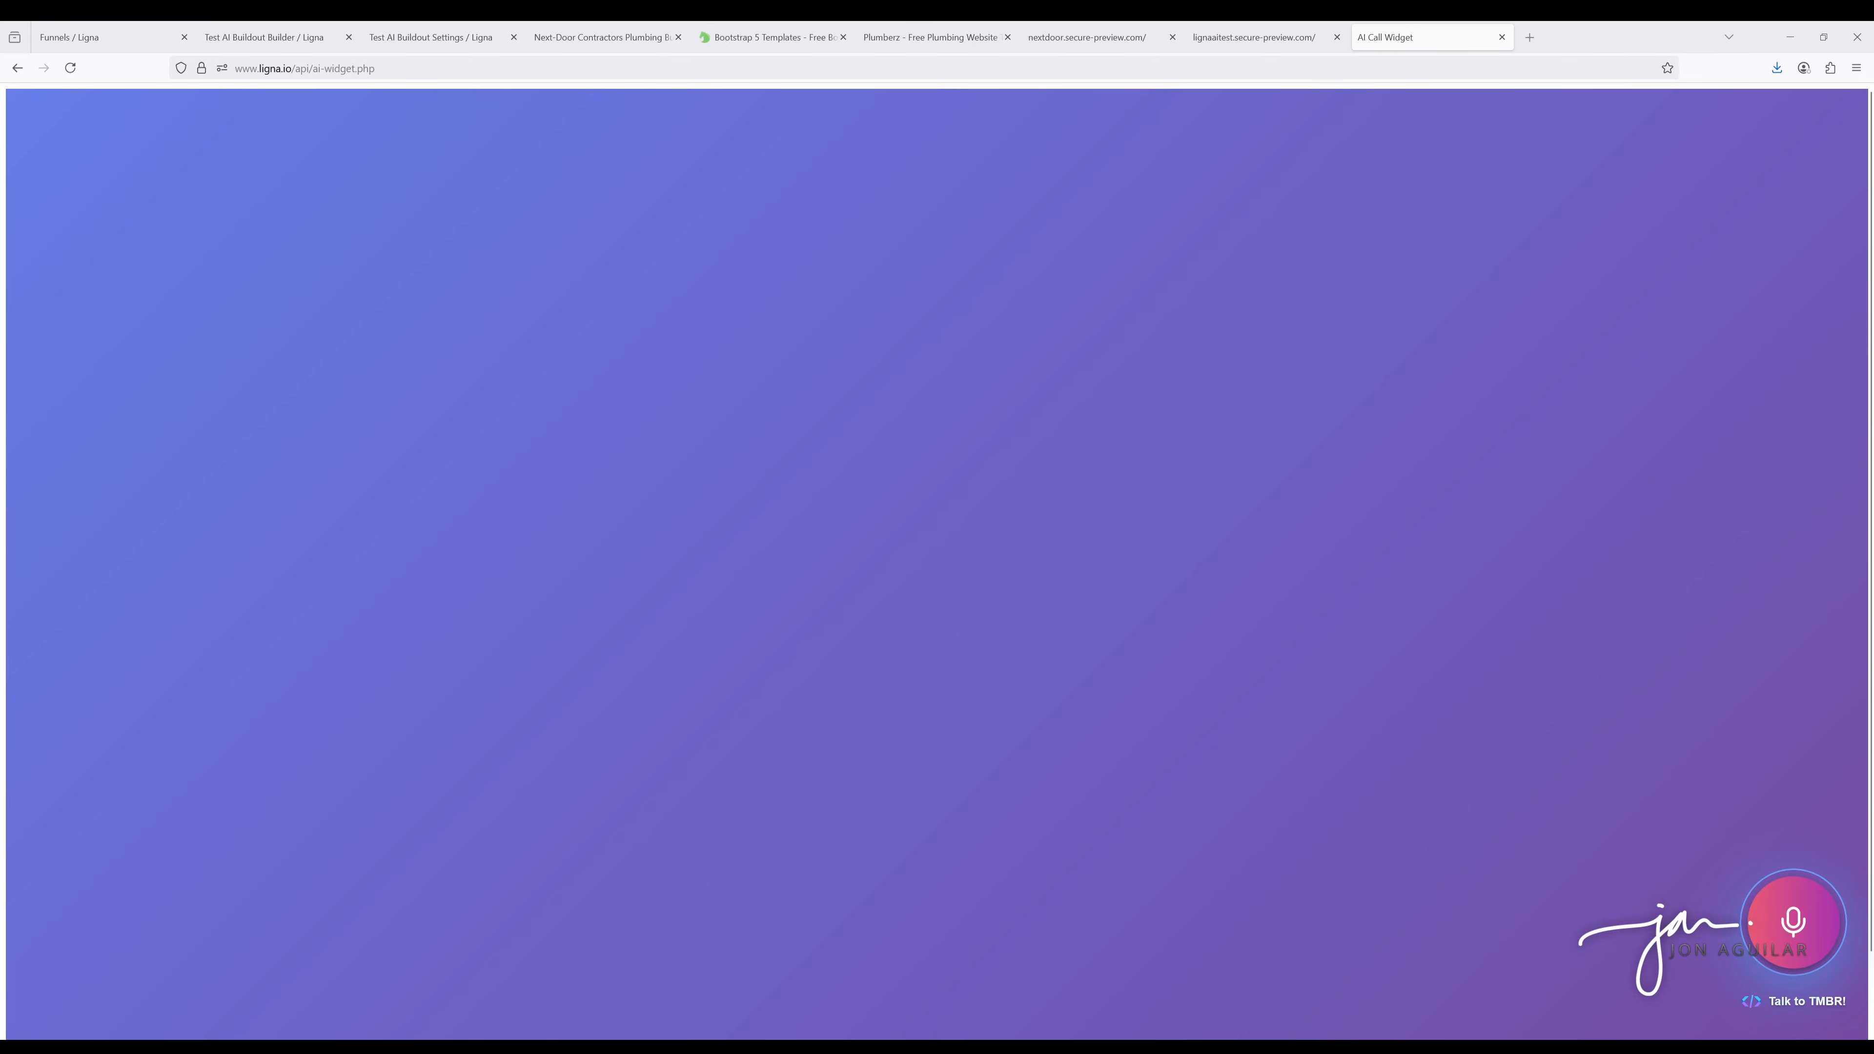
{"action": "left_click", "coordinate": [1793, 919]}
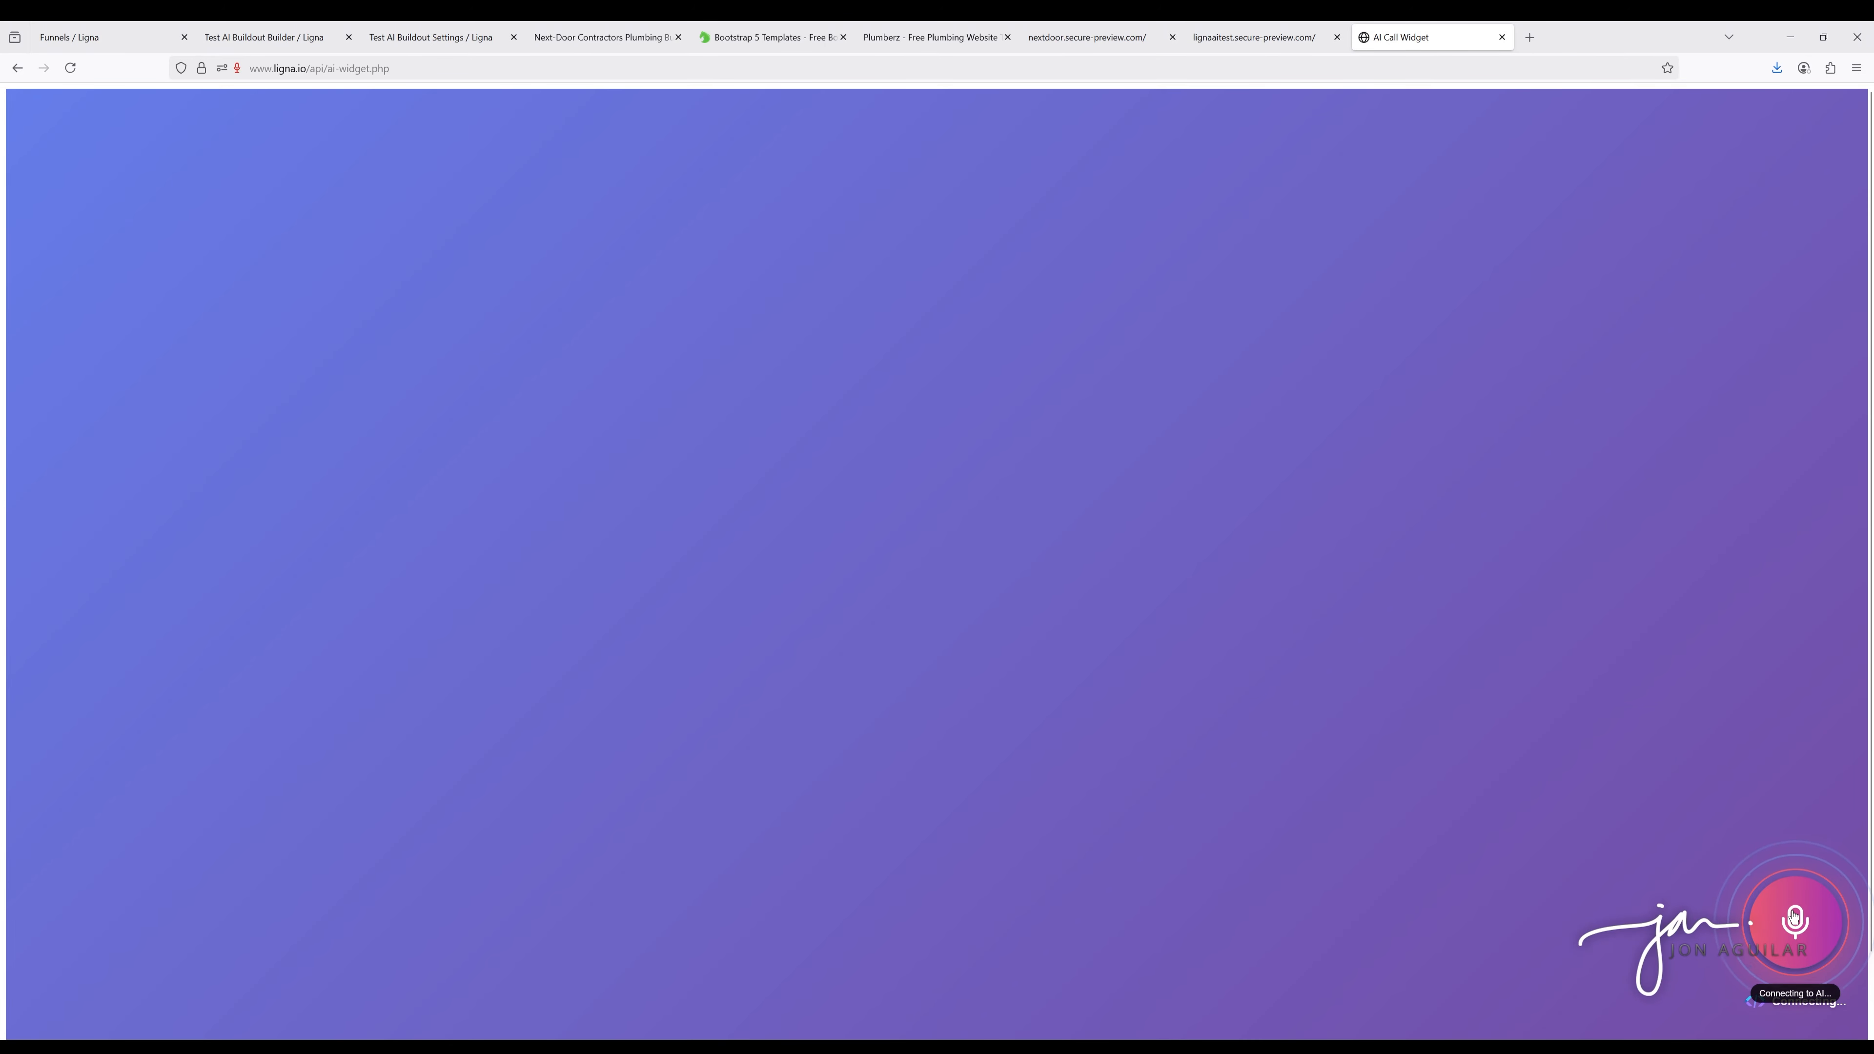